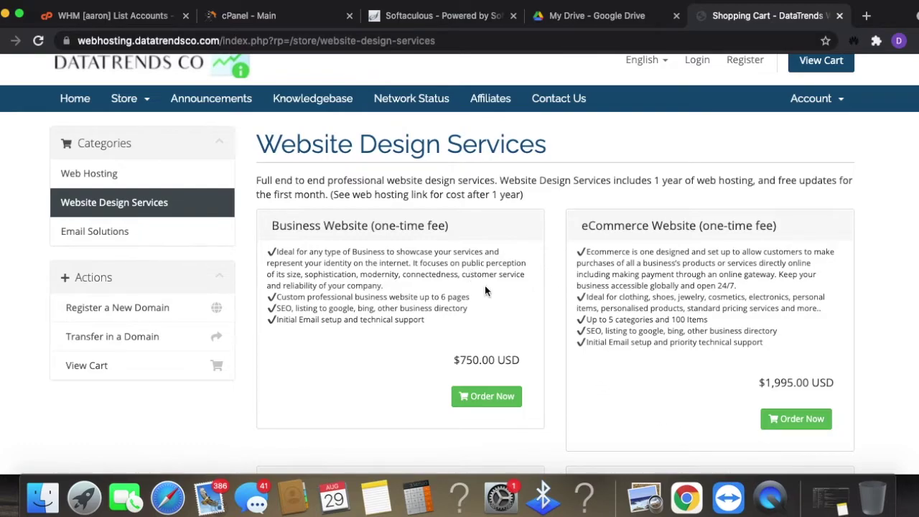
- Highlight the Business Website and eCommerce Website (one-time fee) titles and the $750.00 USD price
left_click_drag(282, 228, 467, 227)
left_click_drag(451, 359, 539, 361)
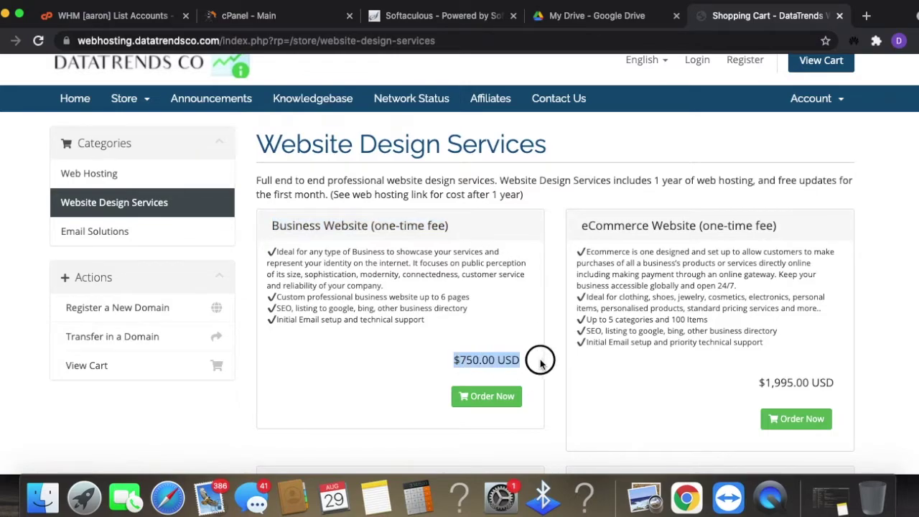
left_click(621, 229)
left_click_drag(579, 226, 816, 230)
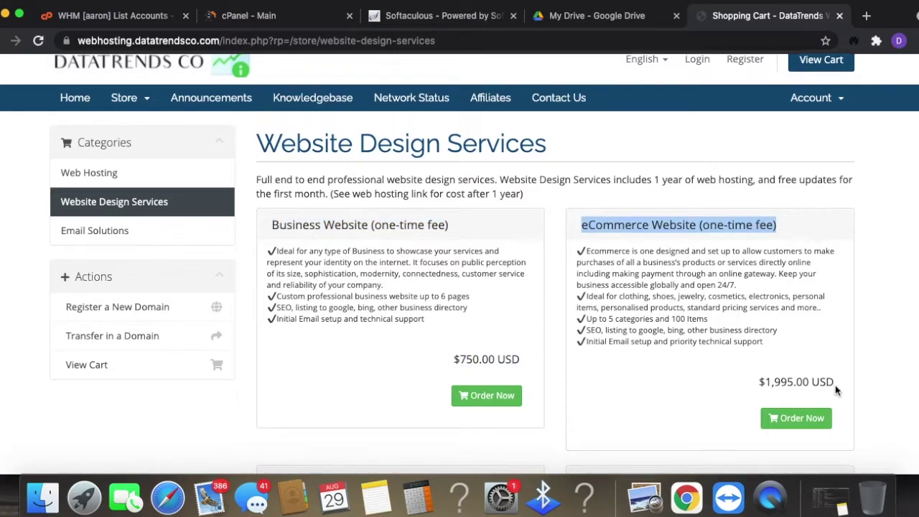
- Scroll the plans, highlight the $3,995.00 USD community website price, and return to the portal home page
scroll(836, 385, "down", 5)
scroll(452, 229, "down", 1)
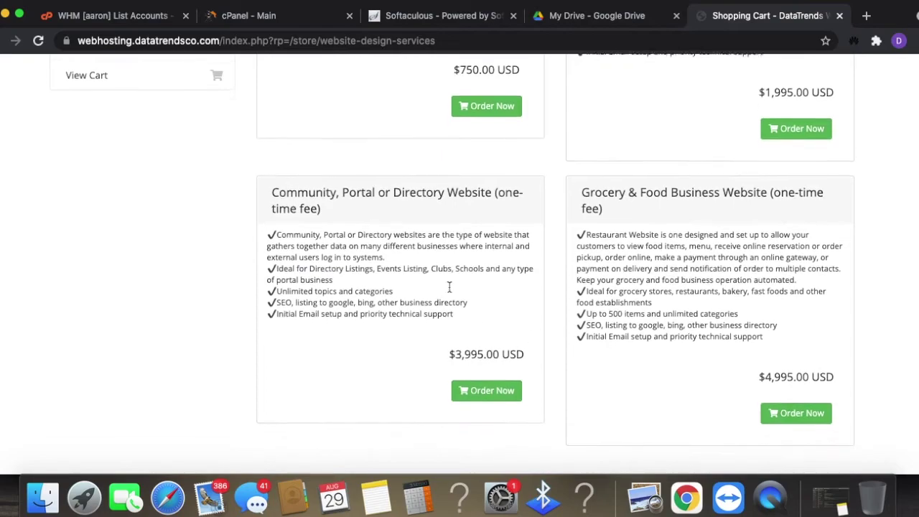
left_click_drag(422, 353, 538, 351)
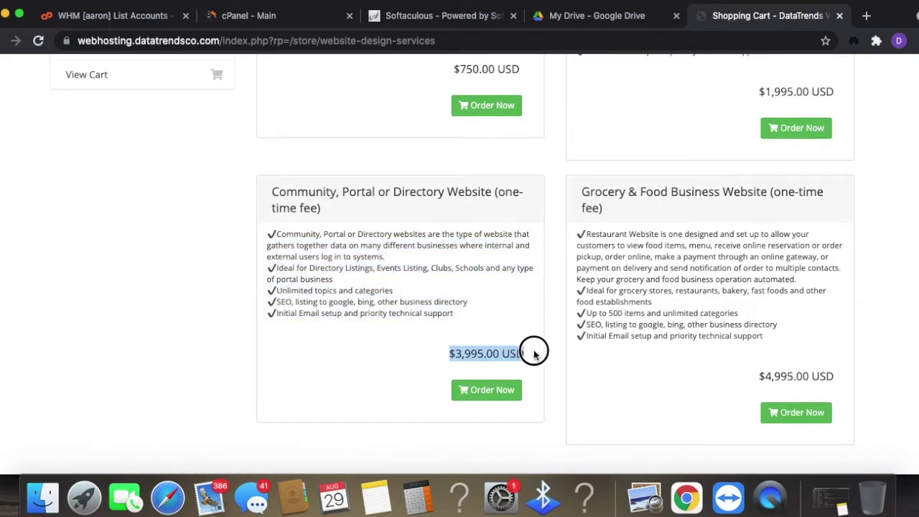
scroll(552, 378, "down", 1)
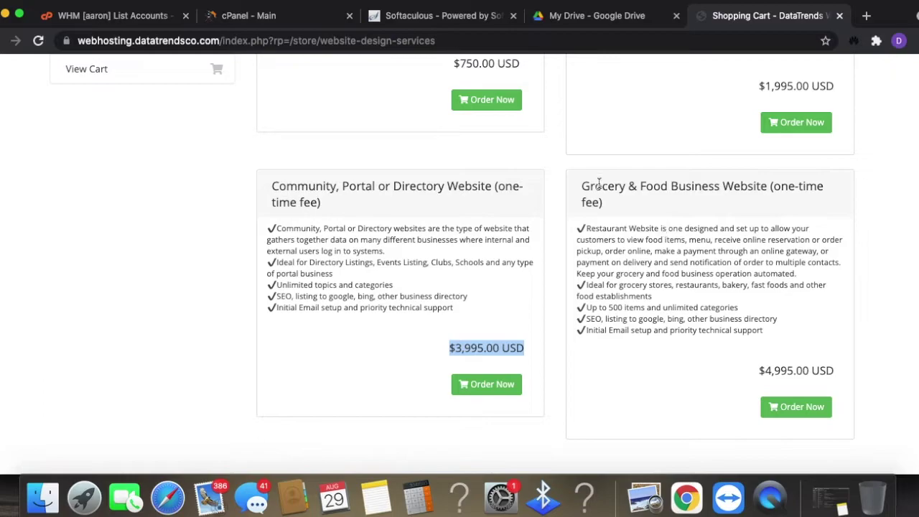
left_click(631, 214)
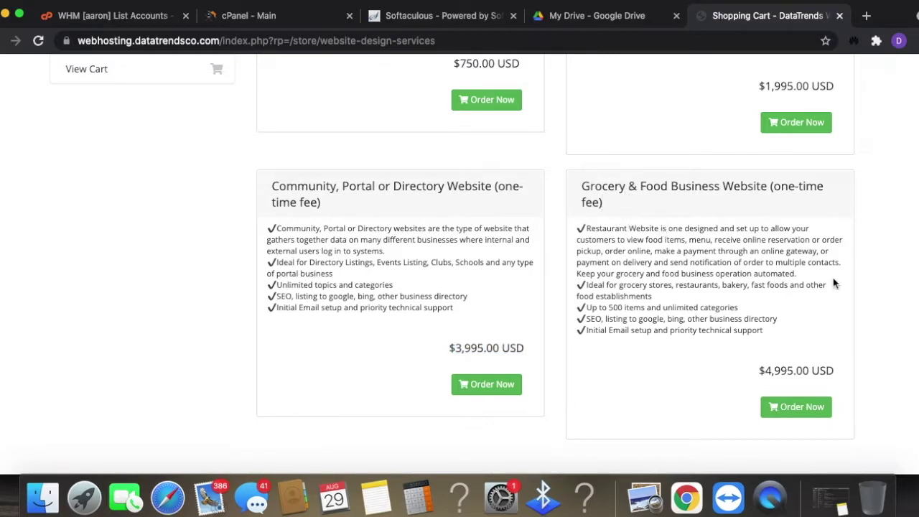
scroll(711, 361, "up", 5)
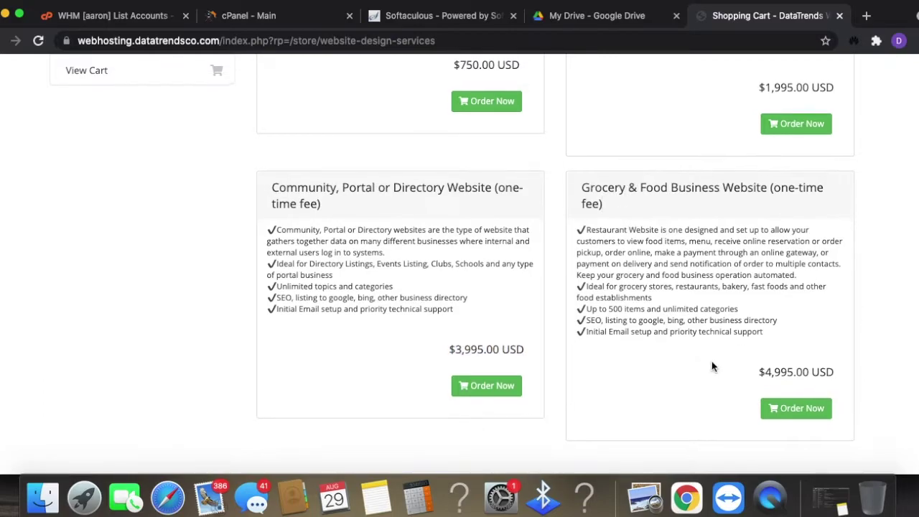
scroll(711, 364, "up", 1)
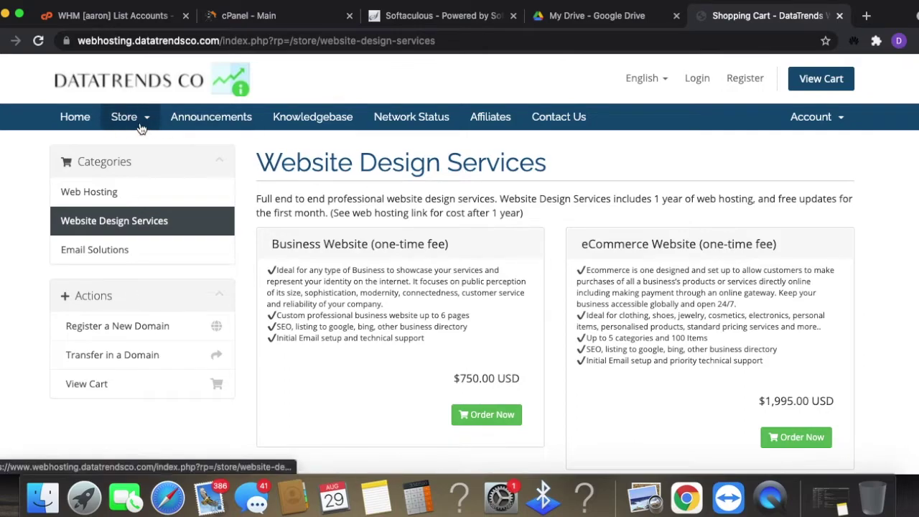
left_click(75, 122)
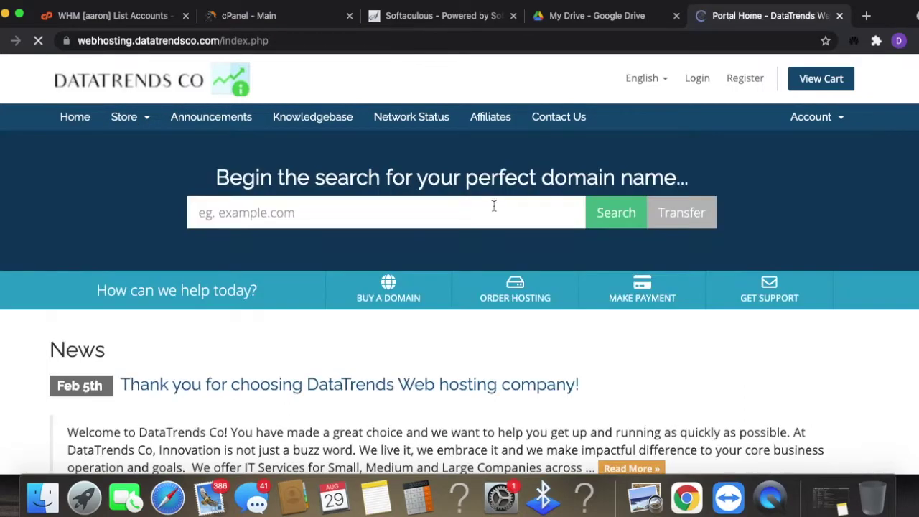
- Search the domain YOURSTORE and add fashionchic63.com to the cart
left_click(459, 201)
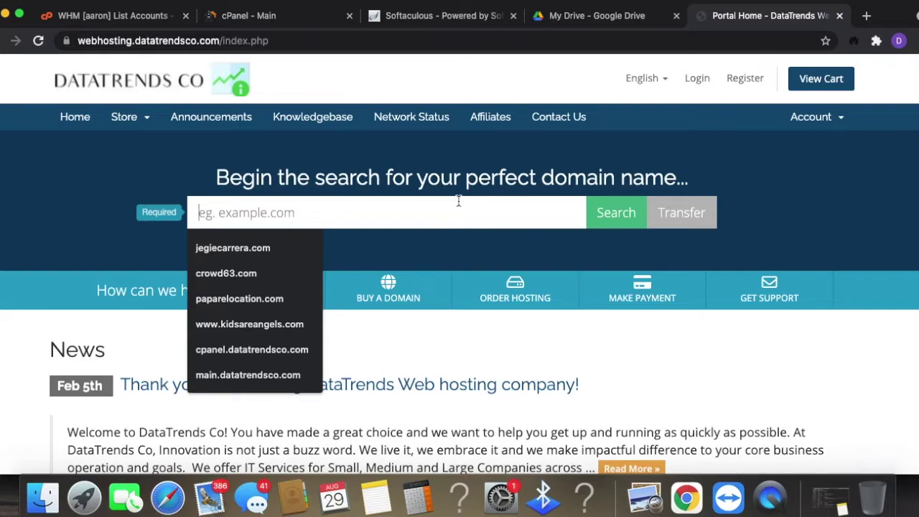
type("YOUR")
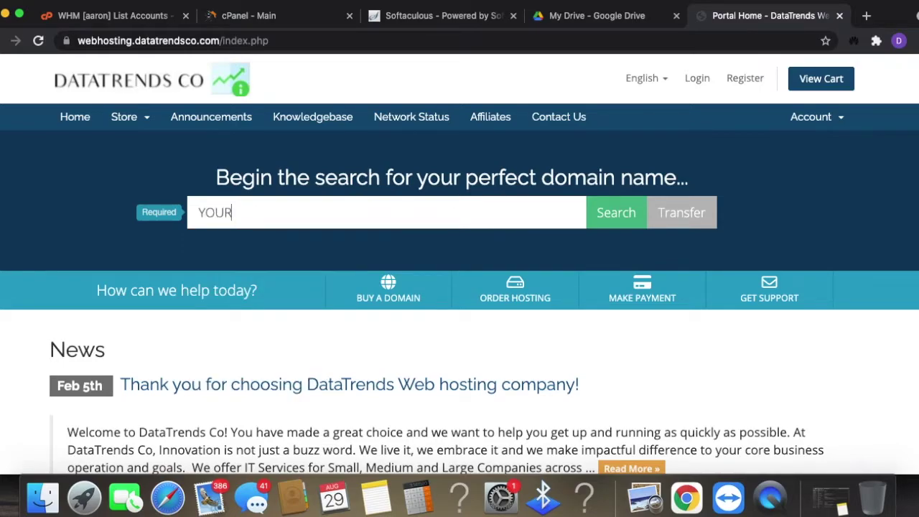
type("STORE63.COM")
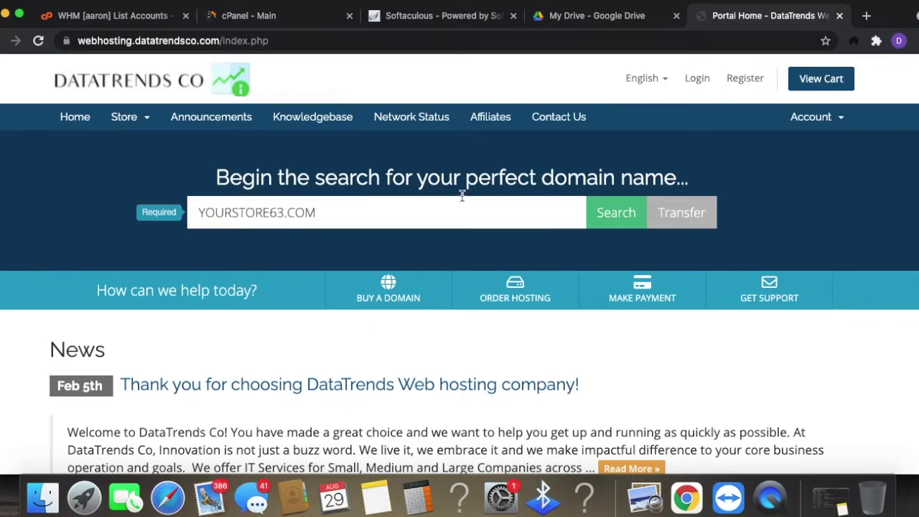
left_click(622, 215)
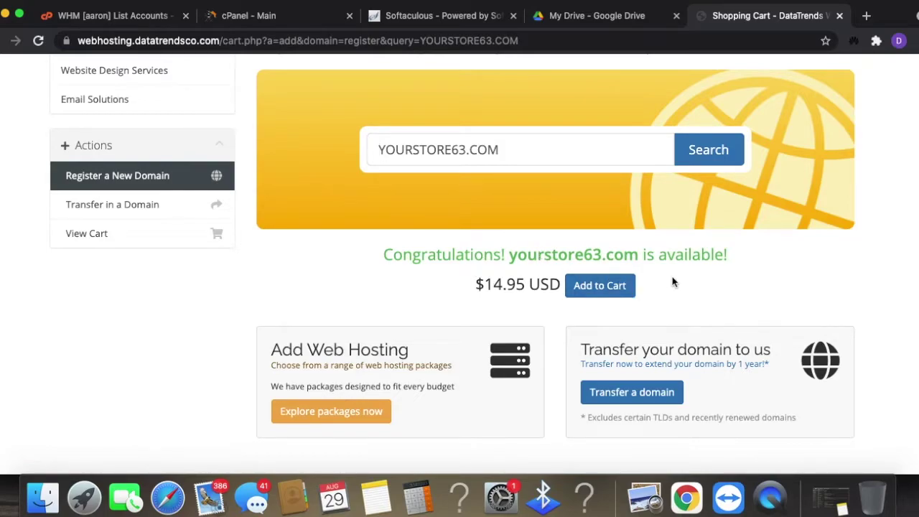
left_click(602, 372)
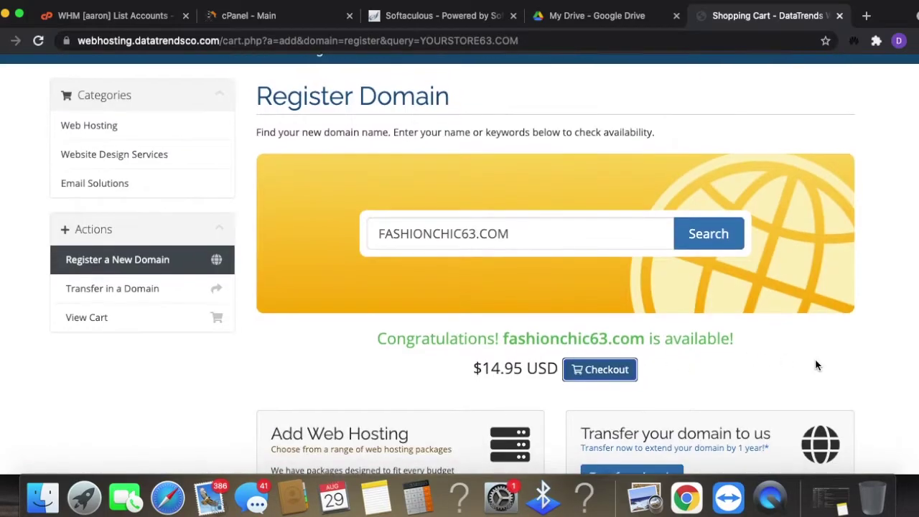
- Check out, review the default nameservers such as ns42.securewebhosting.net, and add hosting to the domain
scroll(790, 363, "down", 2)
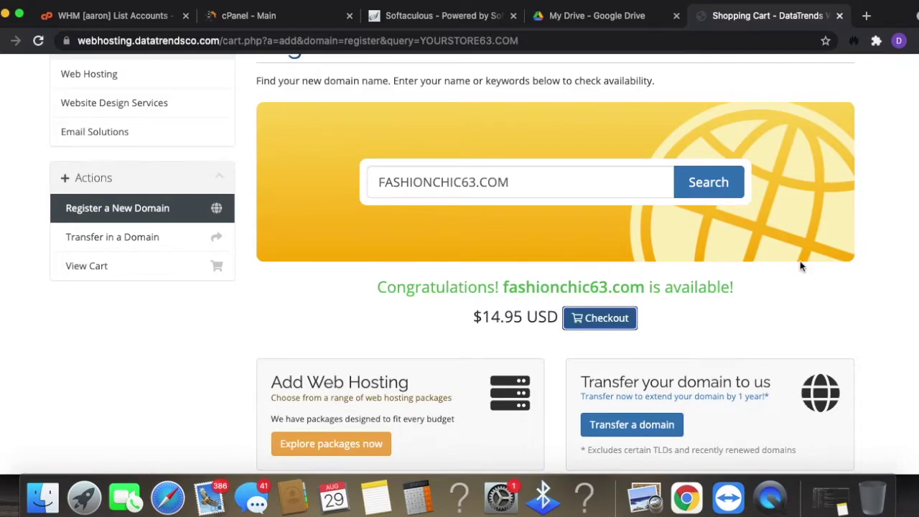
left_click(610, 323)
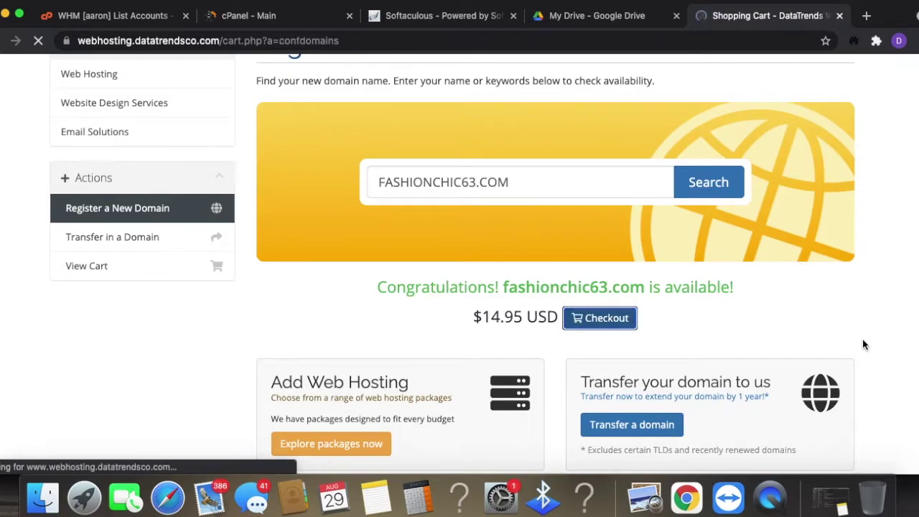
scroll(858, 337, "down", 5)
scroll(853, 334, "up", 3)
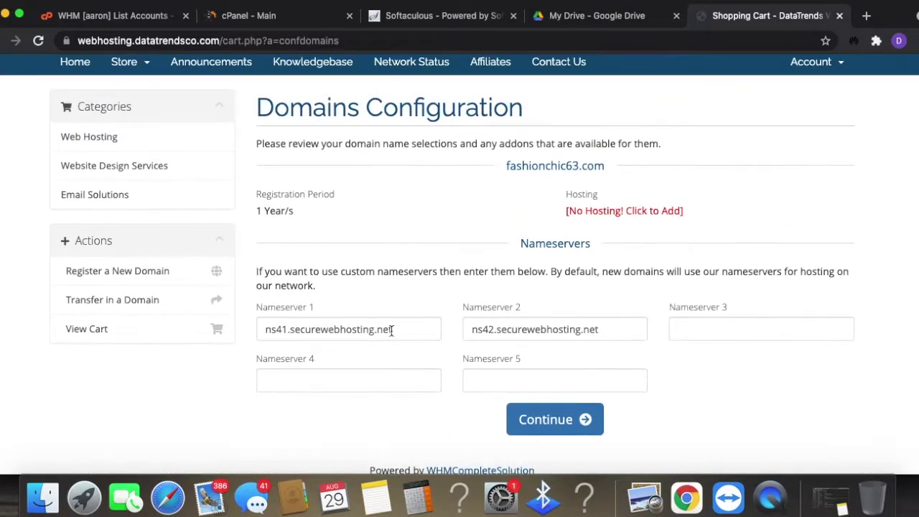
left_click_drag(393, 329, 265, 329)
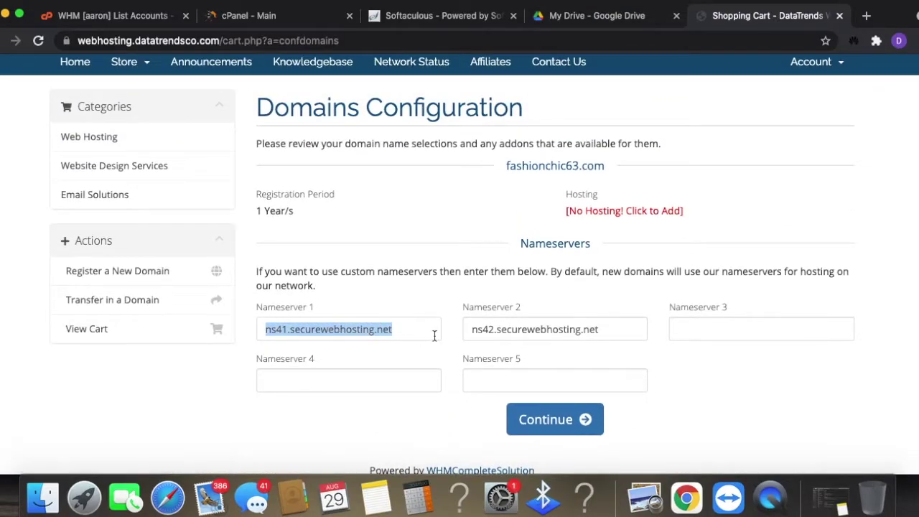
left_click_drag(601, 329, 473, 325)
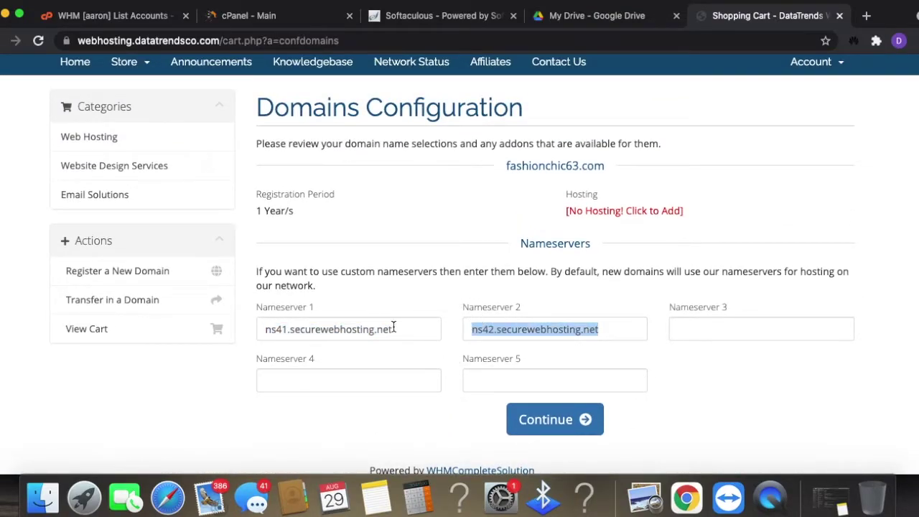
left_click(586, 215)
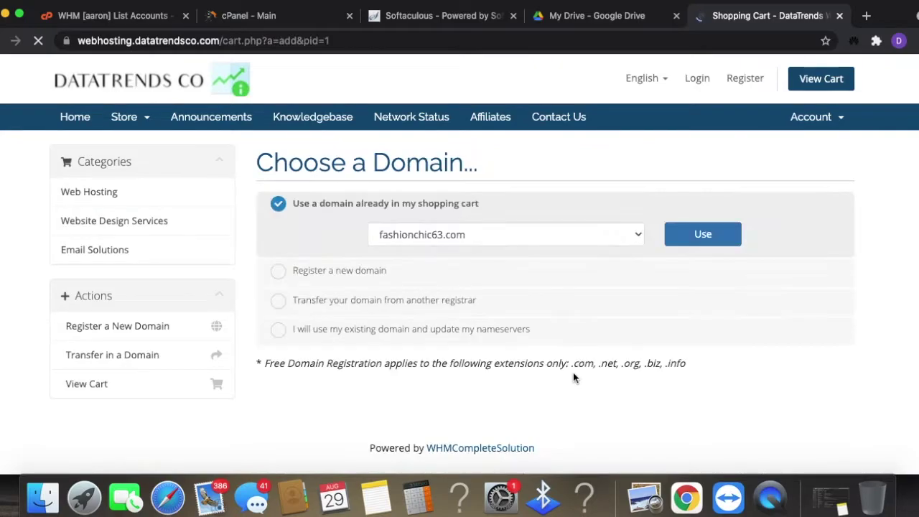
- Host fashionchic63.com from the cart on the Basic Freelancer monthly plan
left_click(711, 237)
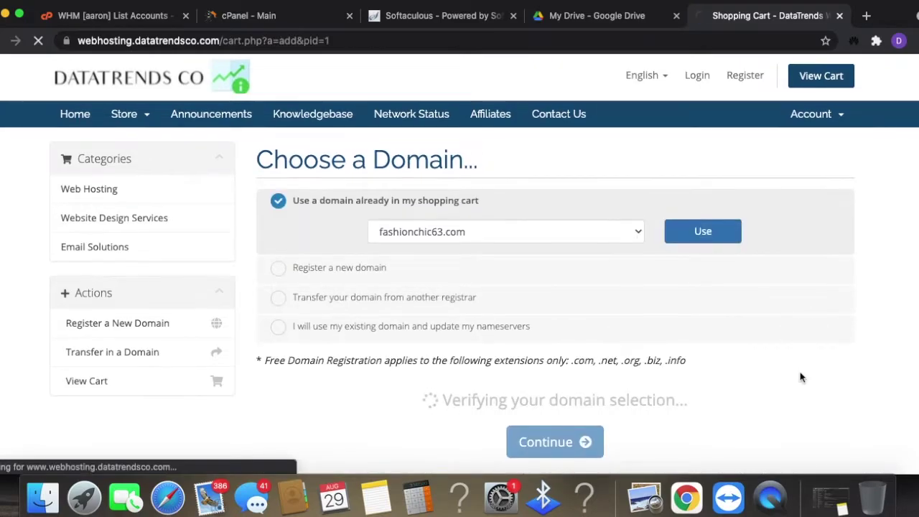
scroll(802, 377, "down", 3)
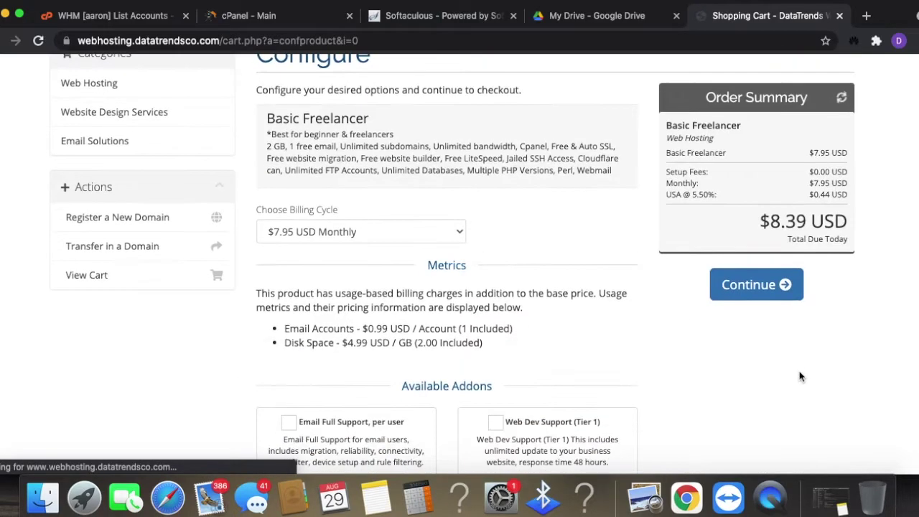
left_click(756, 286)
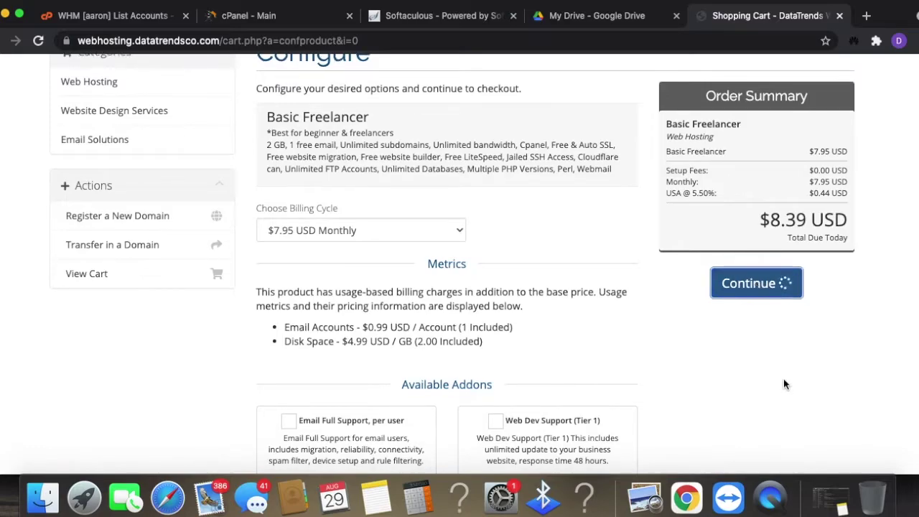
- Proceed to checkout, review the $24.16 USD order total, and switch to the cPanel dashboard
scroll(784, 382, "down", 3)
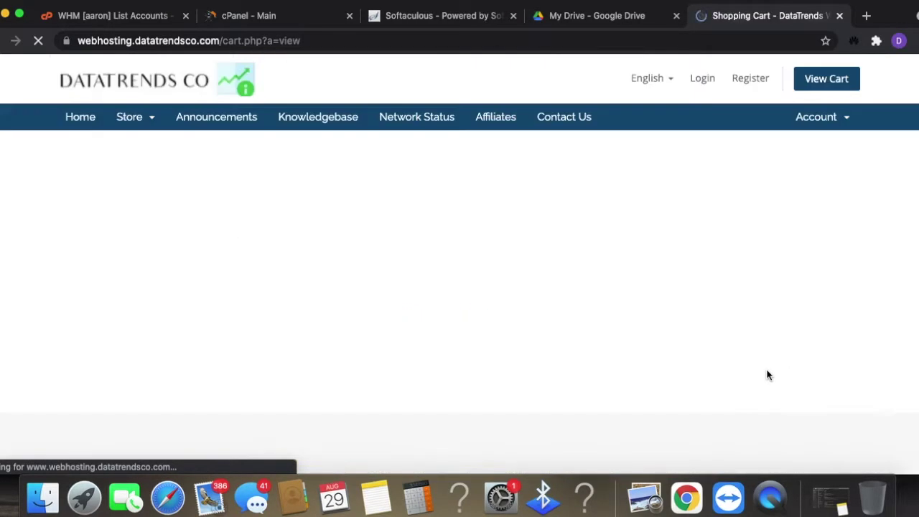
scroll(647, 438, "down", 3)
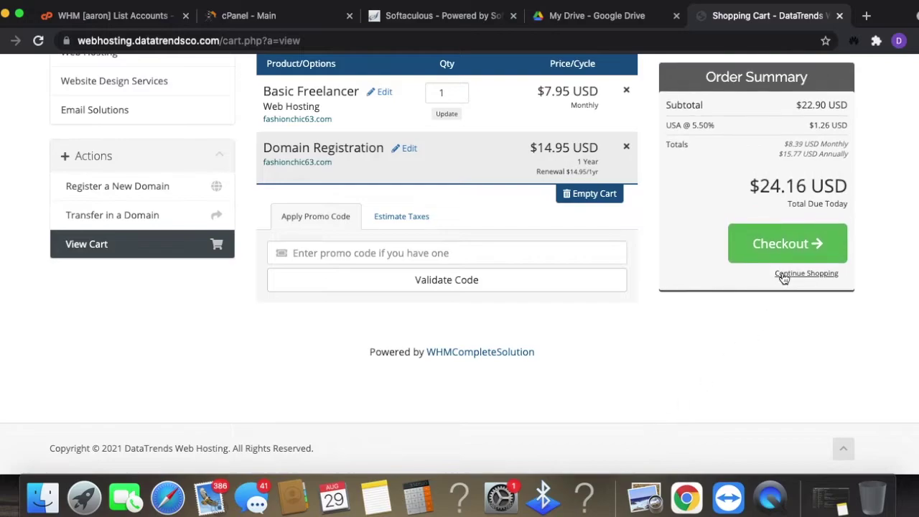
left_click(815, 280)
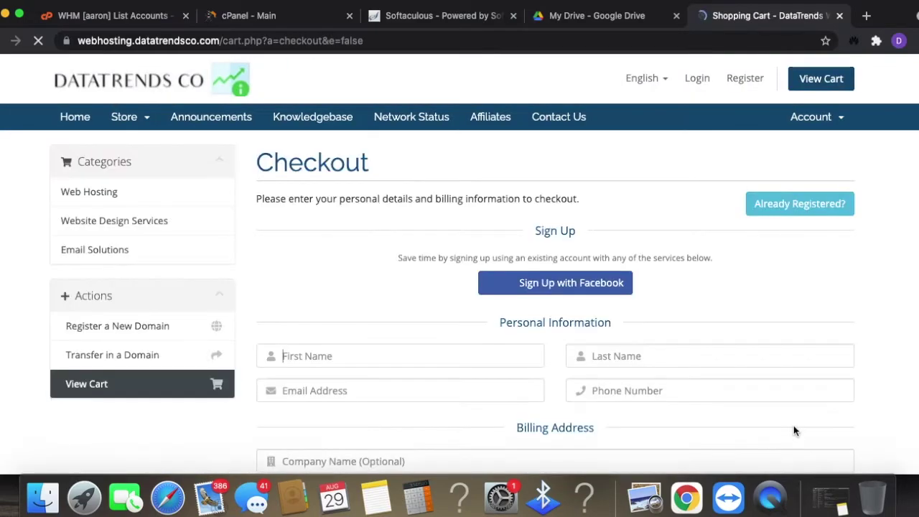
scroll(776, 416, "down", 3)
scroll(439, 312, "down", 10)
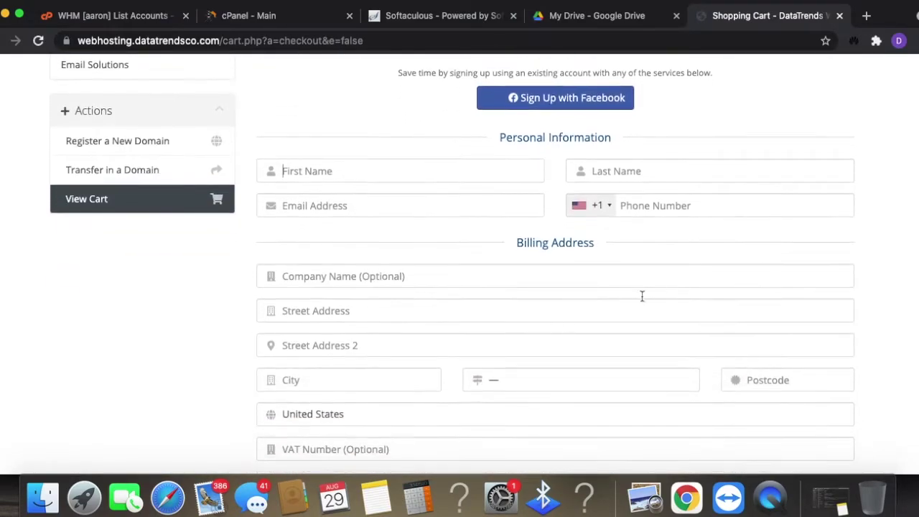
scroll(783, 393, "down", 5)
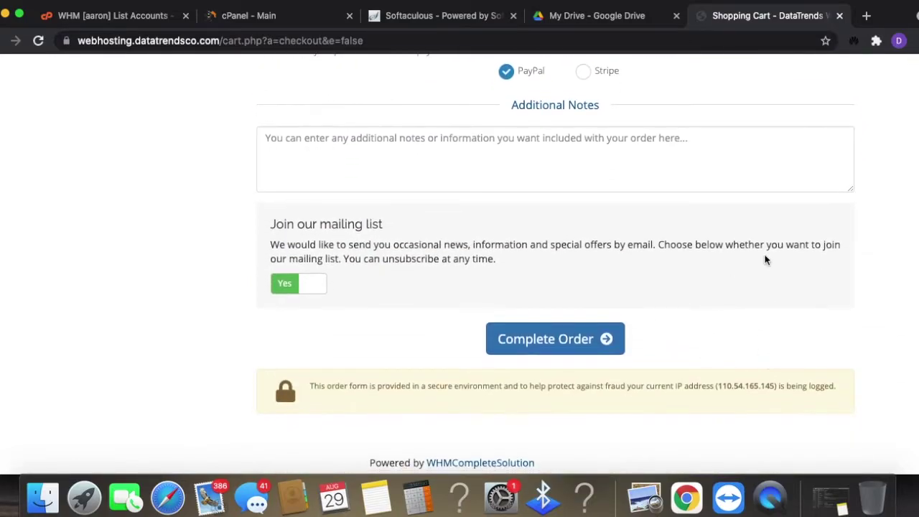
scroll(757, 321, "up", 6)
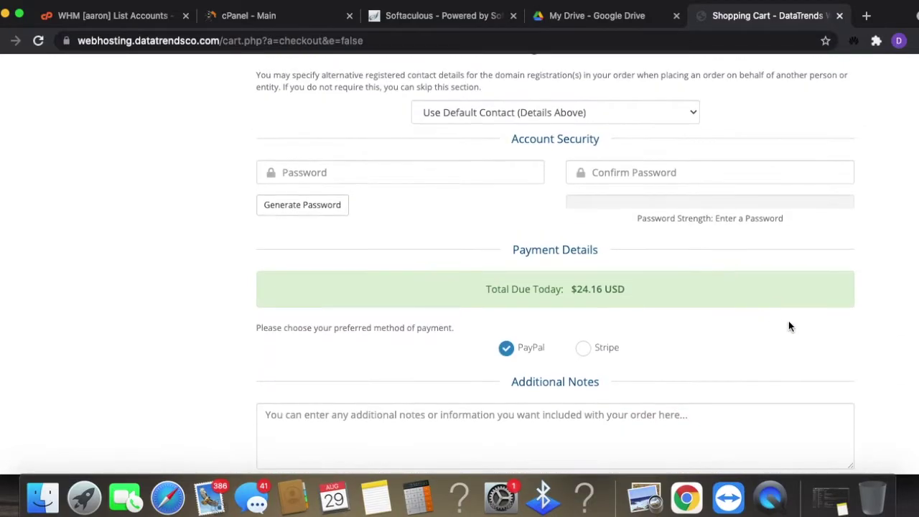
scroll(900, 345, "down", 1)
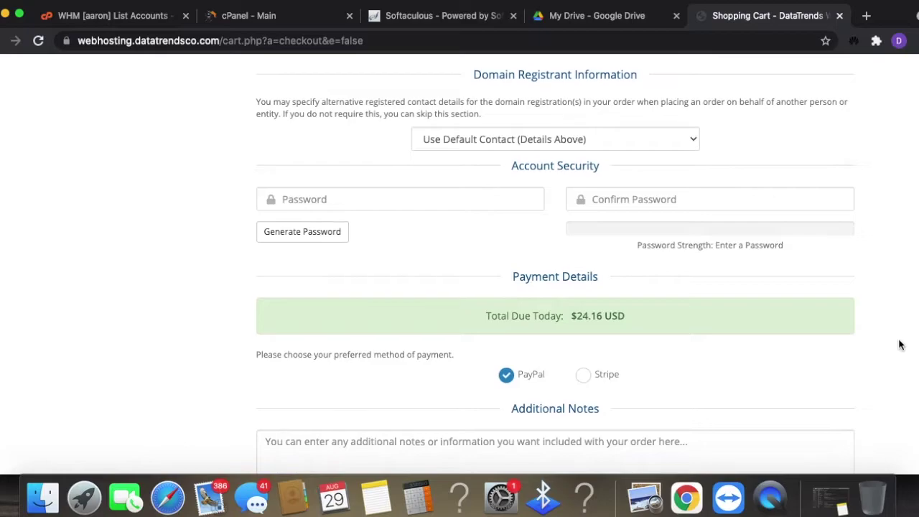
key("super+2")
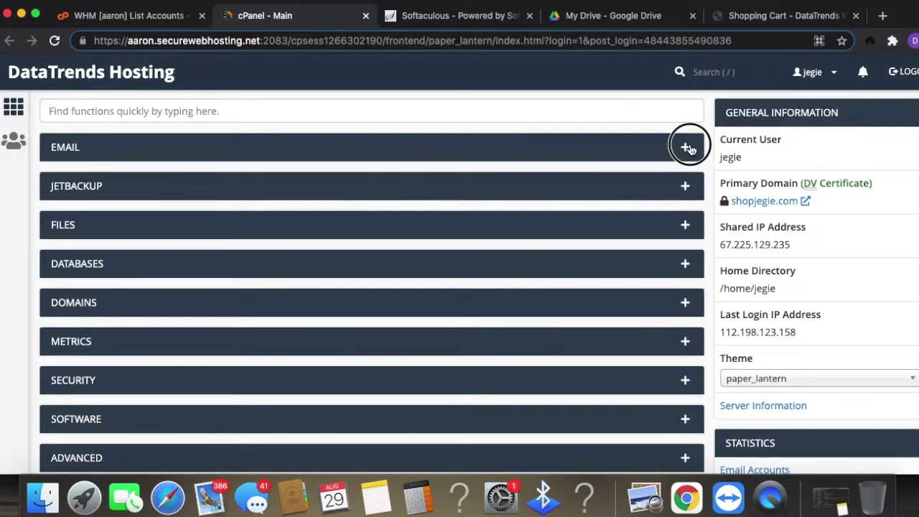
- Expand the Email, JetBackup, Files, Databases, Domains and Metrics tool categories
left_click(688, 147)
scroll(722, 136, "down", 5)
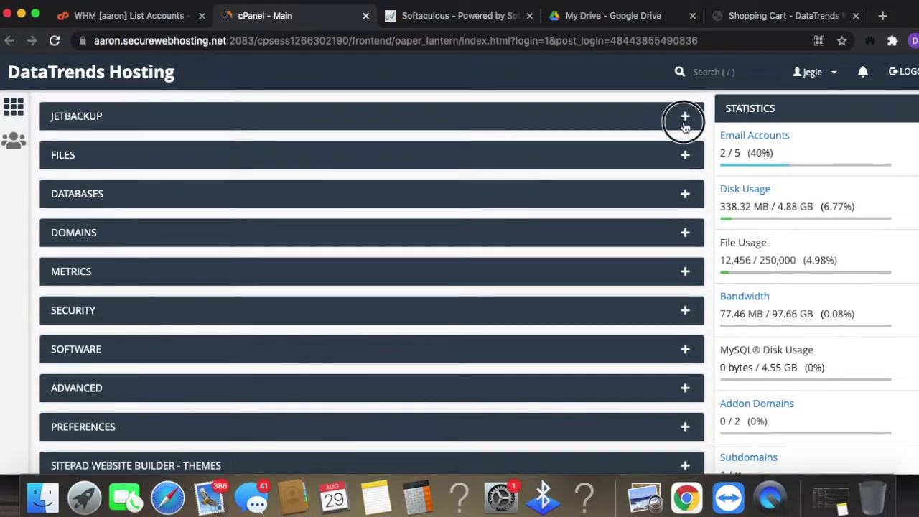
left_click(684, 116)
scroll(704, 216, "down", 3)
left_click(685, 266)
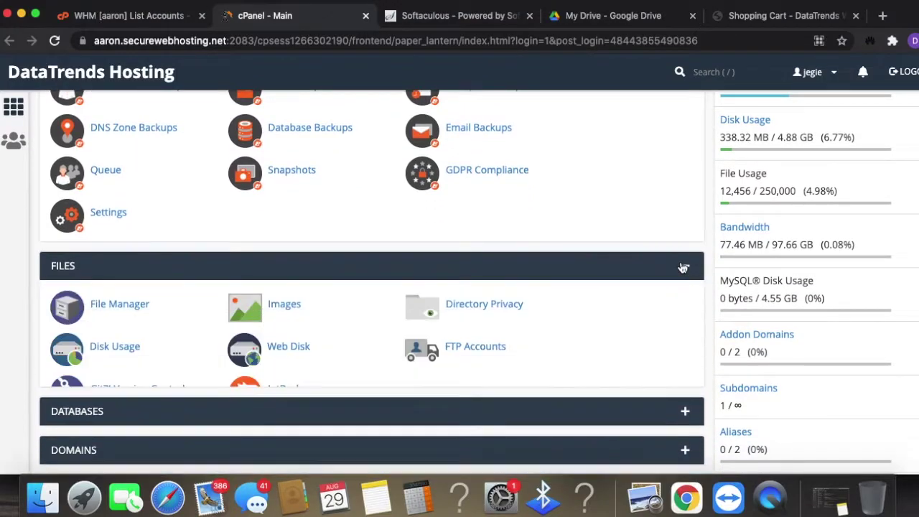
scroll(686, 267, "down", 5)
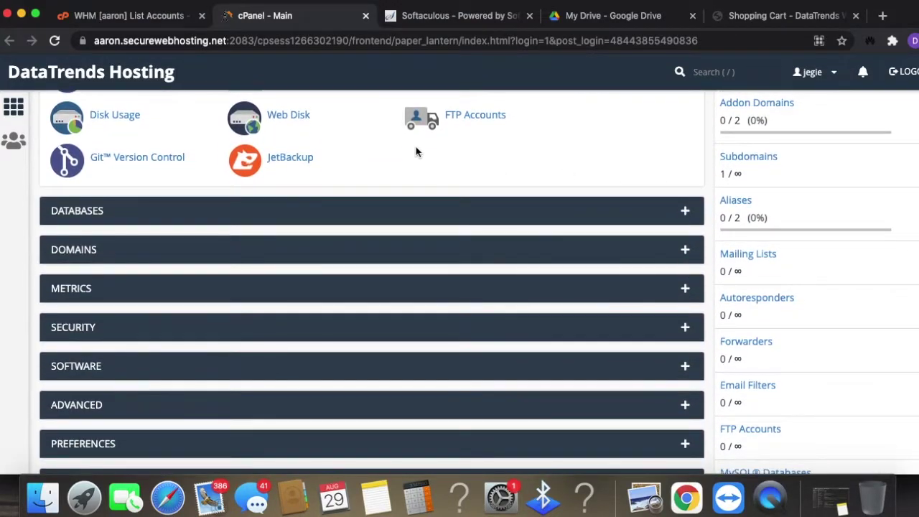
scroll(431, 144, "up", 1)
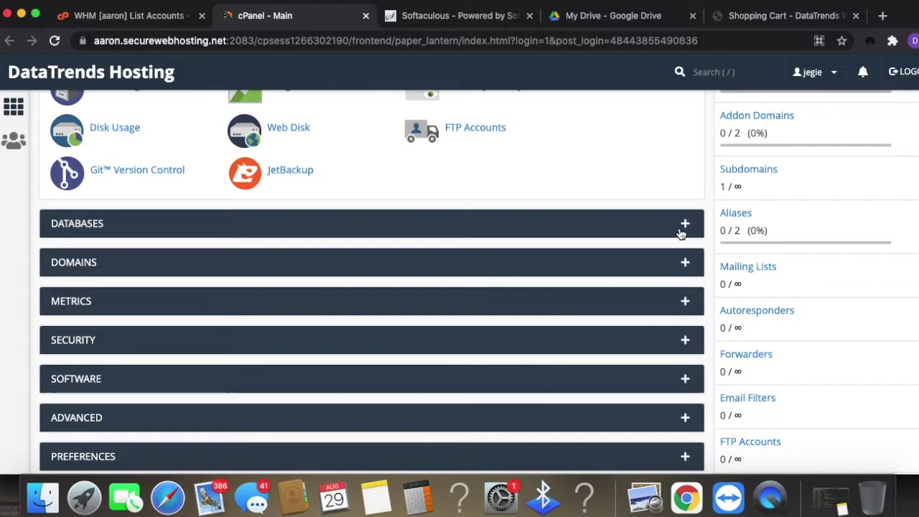
left_click(683, 226)
scroll(658, 323, "down", 2)
left_click(683, 297)
scroll(680, 301, "down", 3)
left_click(686, 288)
scroll(680, 297, "down", 2)
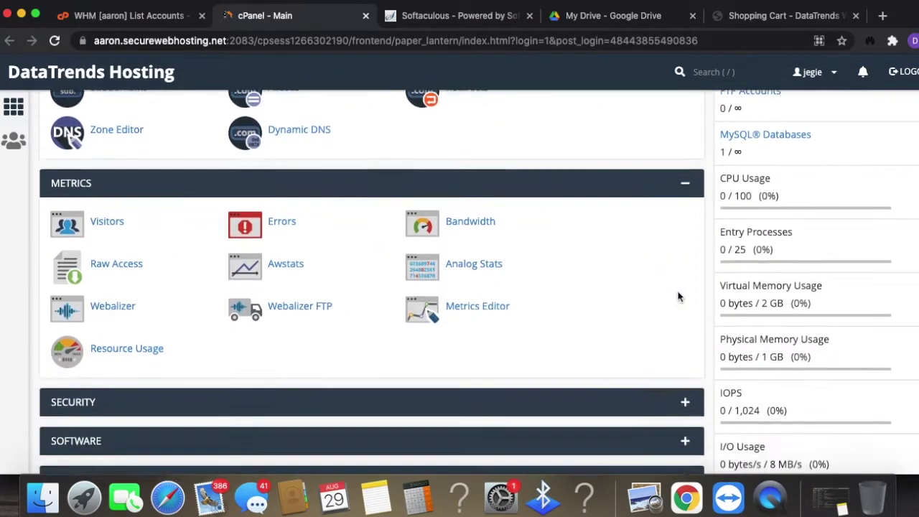
scroll(679, 293, "down", 3)
scroll(678, 289, "up", 6)
scroll(677, 290, "down", 5)
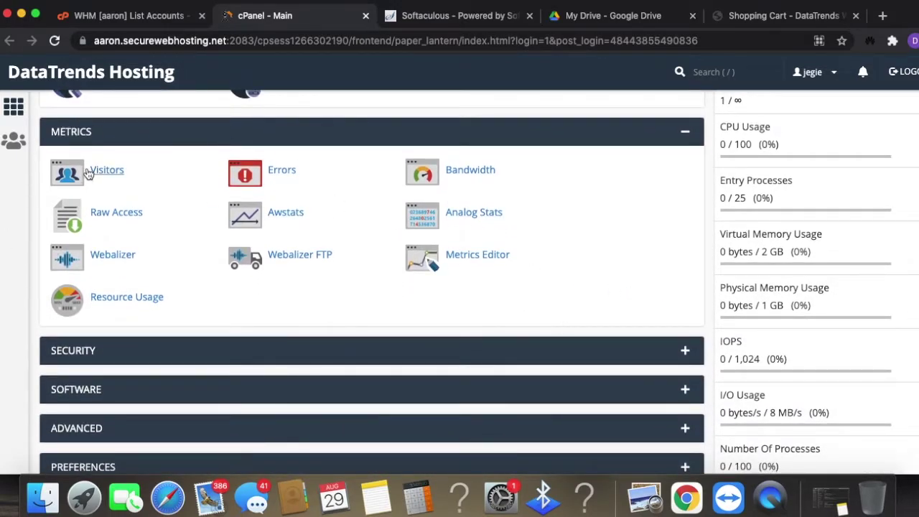
- Expand the Security, Software, Advanced and Preferences tool categories
left_click(685, 351)
scroll(663, 349, "down", 3)
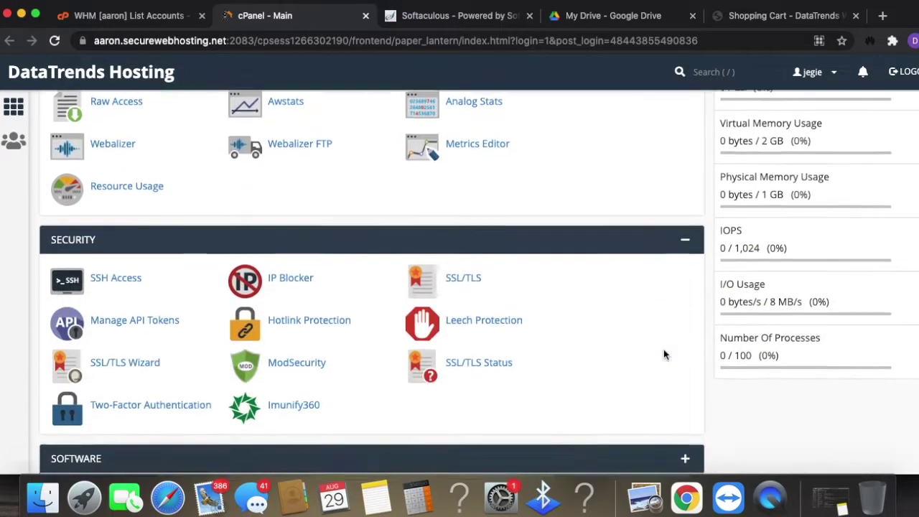
scroll(653, 352, "down", 2)
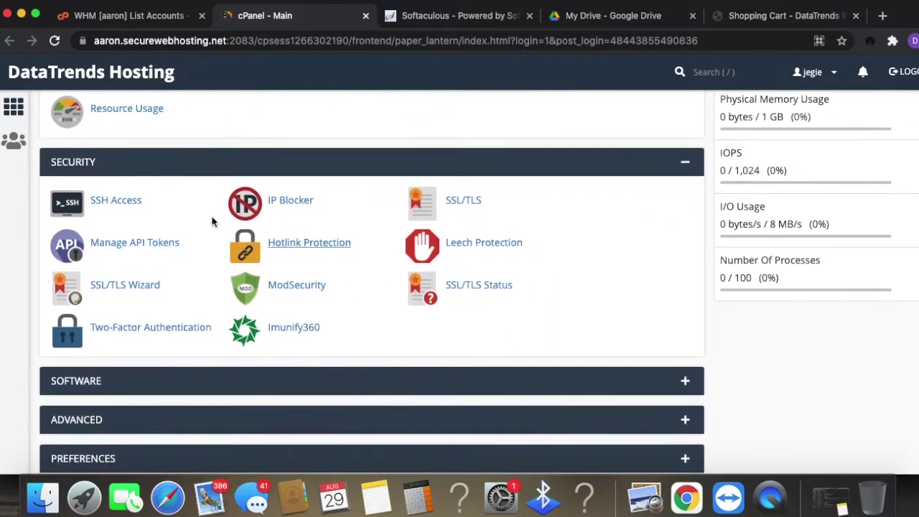
scroll(647, 366, "down", 1)
left_click(686, 353)
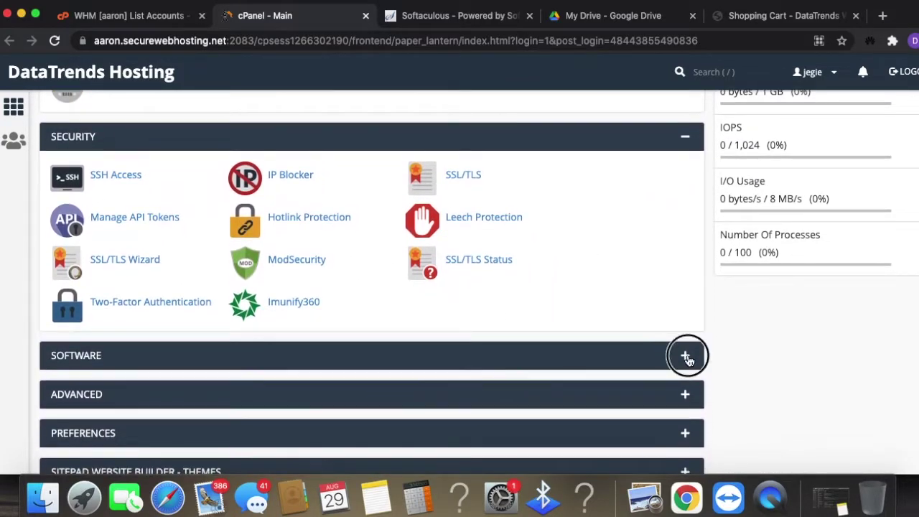
scroll(683, 359, "down", 8)
left_click(683, 308)
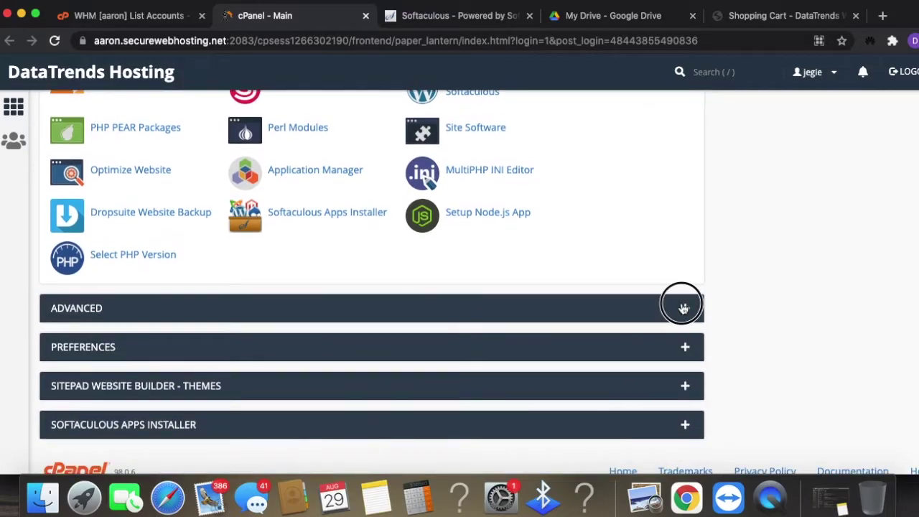
scroll(657, 391, "down", 3)
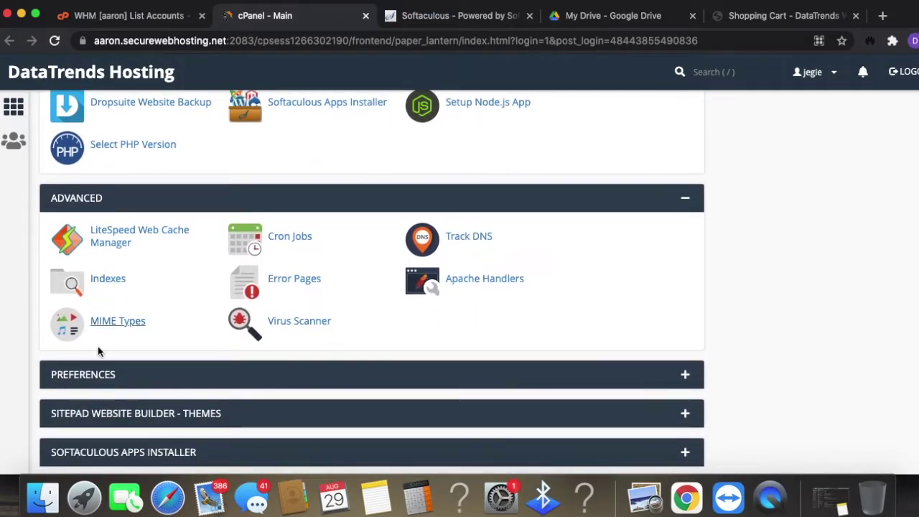
left_click(685, 375)
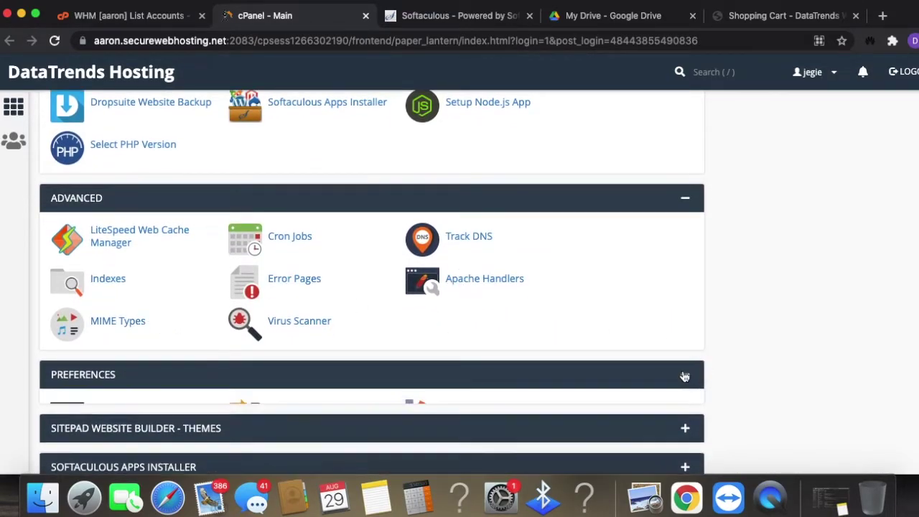
scroll(633, 357, "down", 3)
scroll(632, 357, "down", 2)
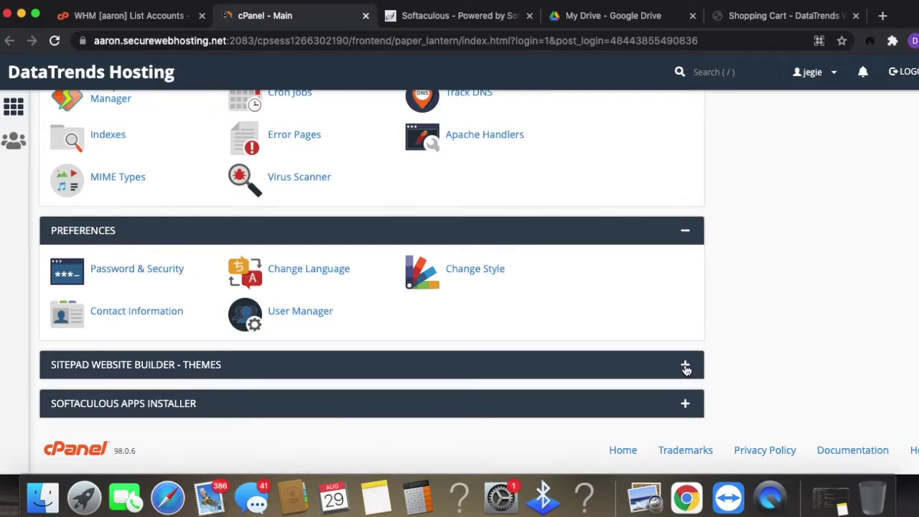
- Expand SitePad Themes and Softaculous Apps Installer, then collapse SitePad Themes again
left_click(686, 367)
scroll(686, 367, "down", 5)
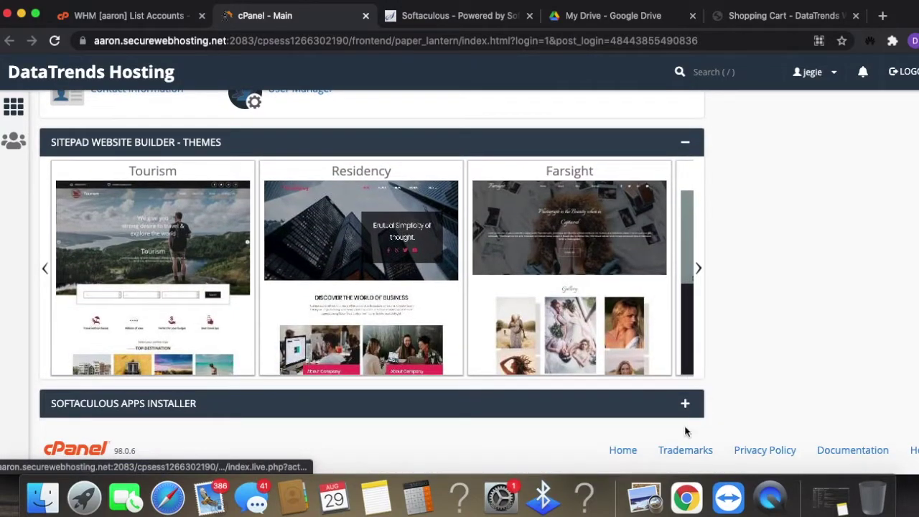
left_click(685, 403)
scroll(770, 314, "down", 3)
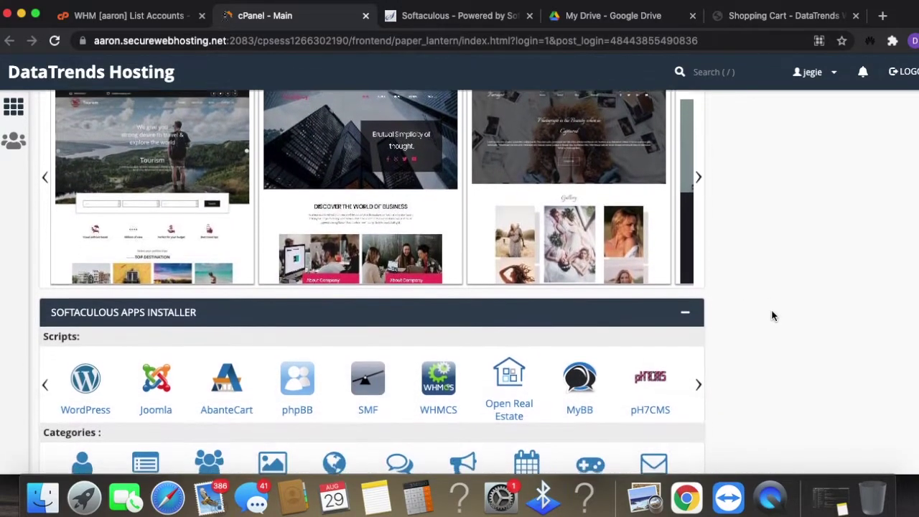
scroll(773, 316, "down", 1)
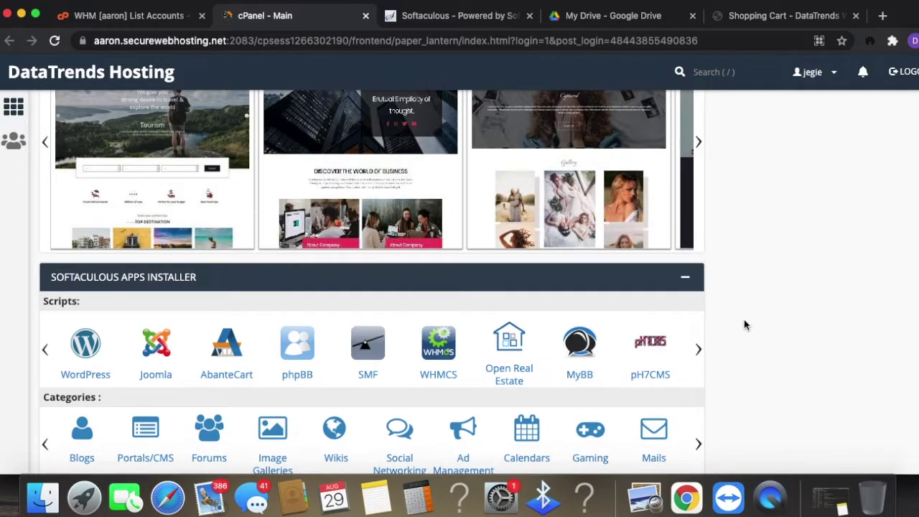
scroll(743, 324, "up", 7)
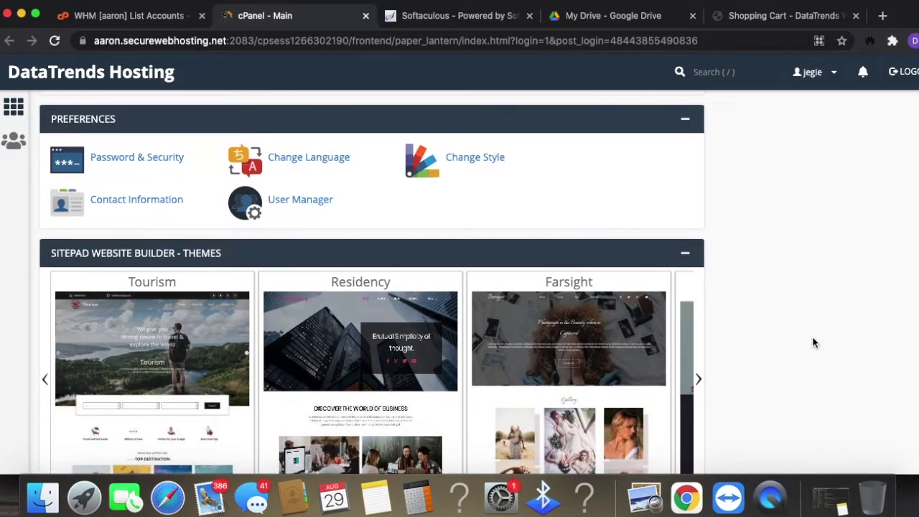
scroll(790, 302, "down", 2)
left_click(687, 180)
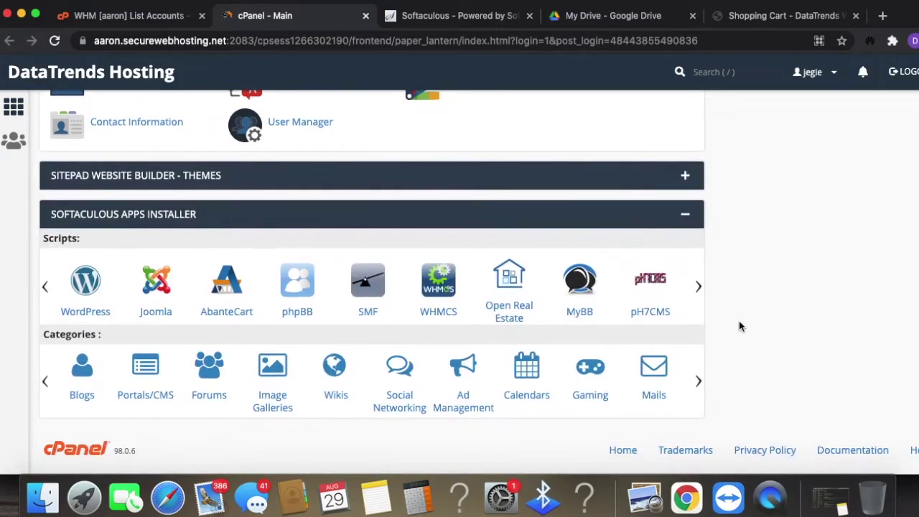
scroll(740, 323, "up", 20)
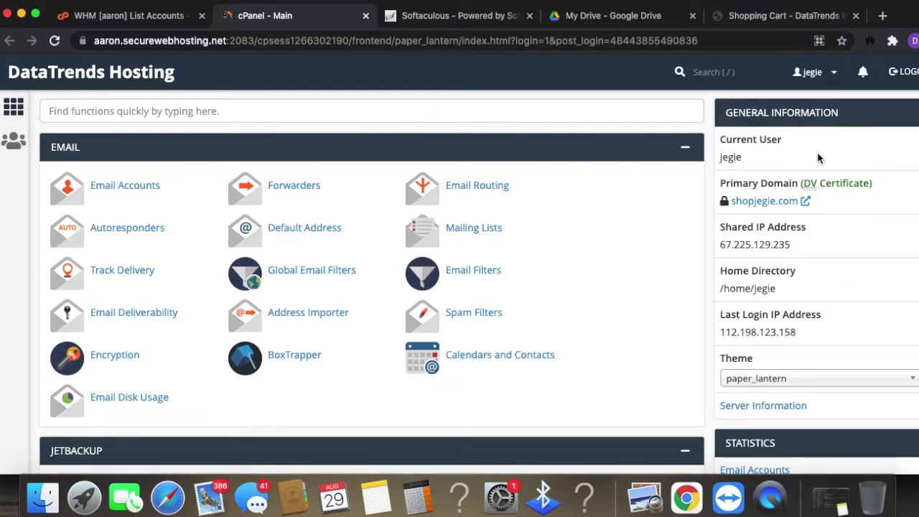
scroll(767, 233, "down", 1)
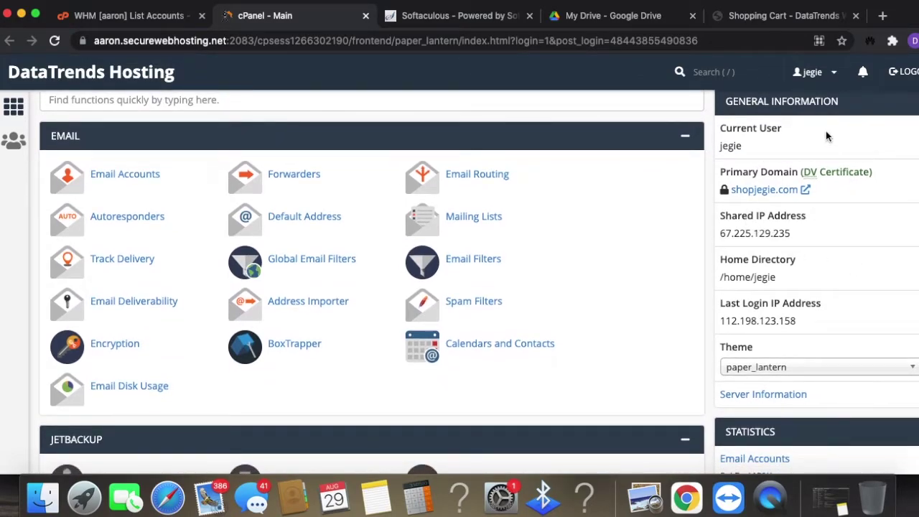
left_click_drag(811, 234, 701, 230)
left_click(806, 237)
scroll(857, 286, "down", 10)
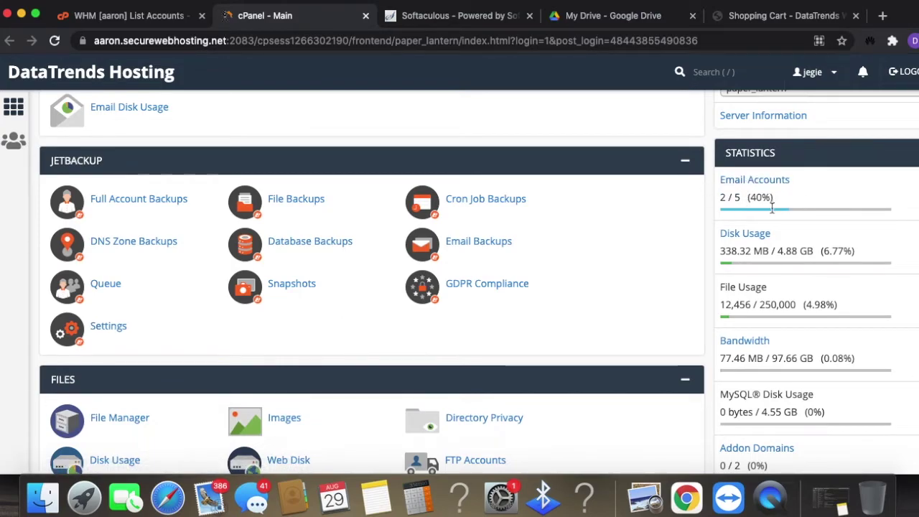
scroll(774, 284, "down", 1)
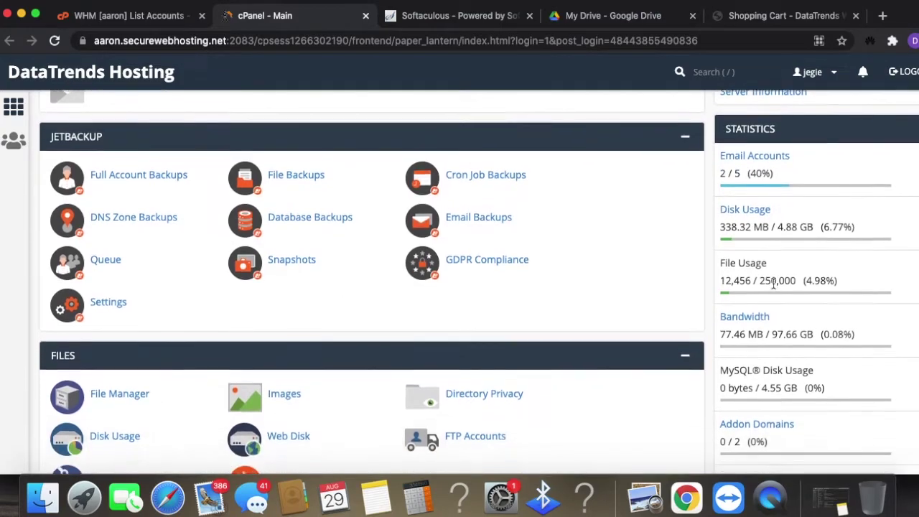
left_click(834, 278)
double_click(834, 278)
left_click(848, 209)
scroll(788, 354, "down", 1)
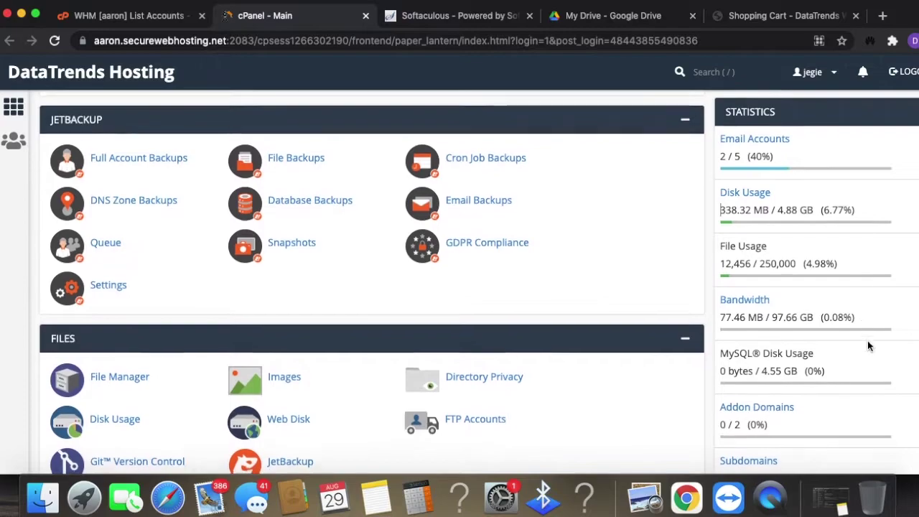
scroll(868, 337, "down", 10)
scroll(866, 338, "up", 15)
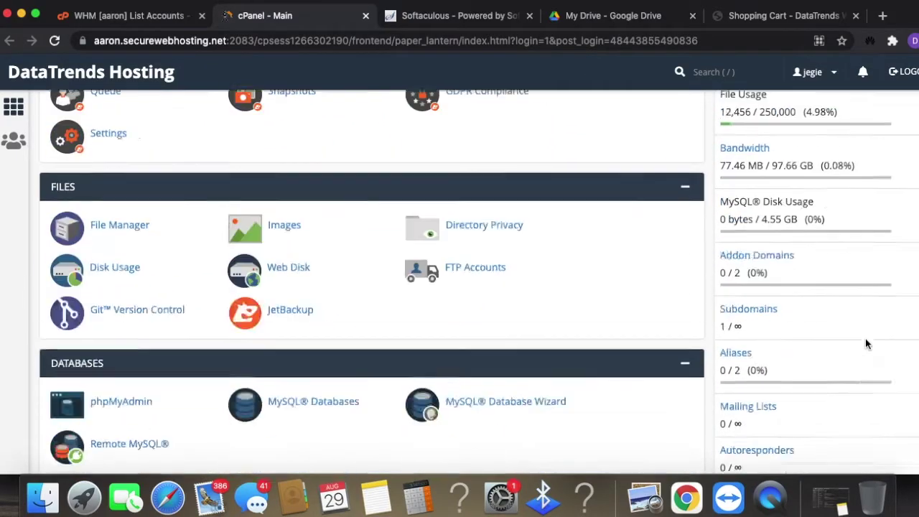
left_click(13, 106)
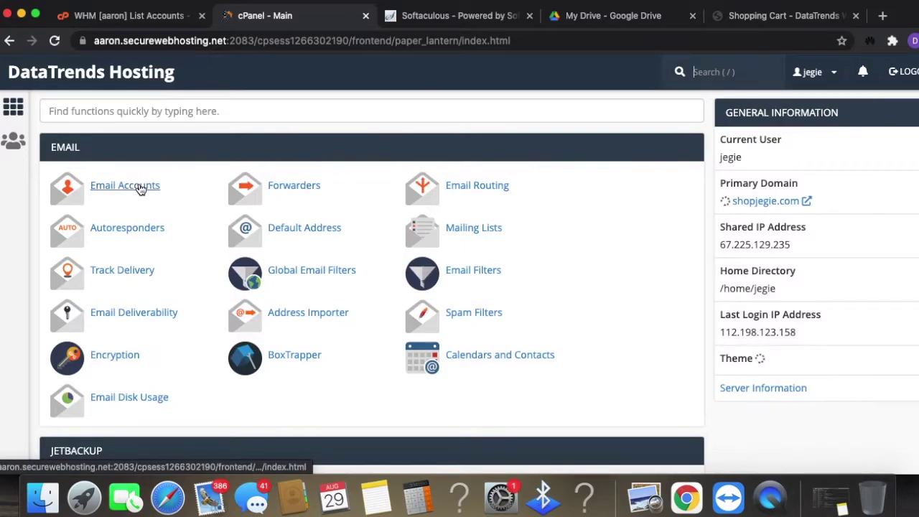
- Open Email Accounts to list the three mailboxes, with 2 used and 3 available
left_click(139, 187)
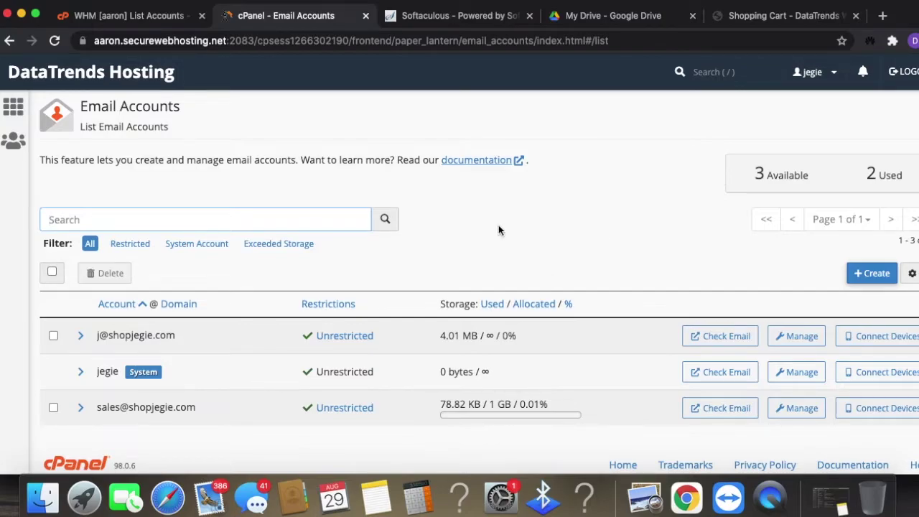
left_click(869, 174)
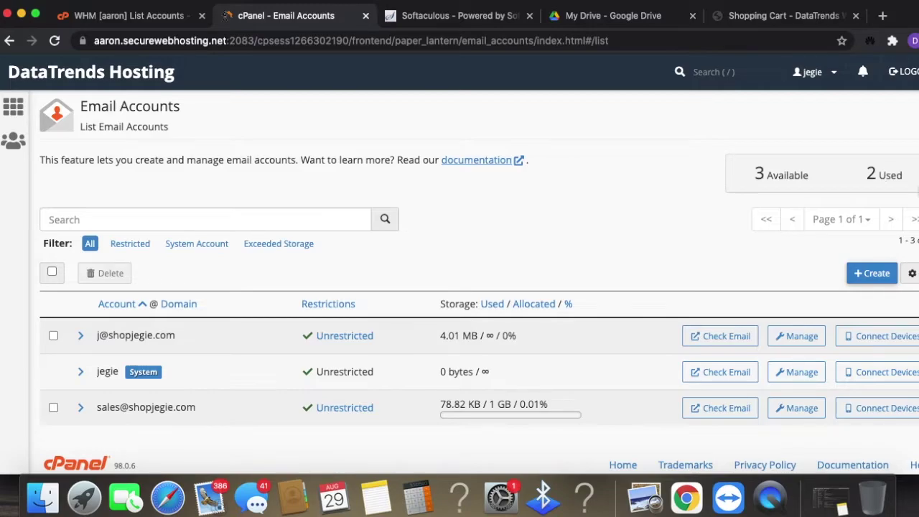
- Review the store's Web Hosting plans ($7.95–$99.95 USD monthly), then return to cPanel Email Accounts
left_click(812, 13)
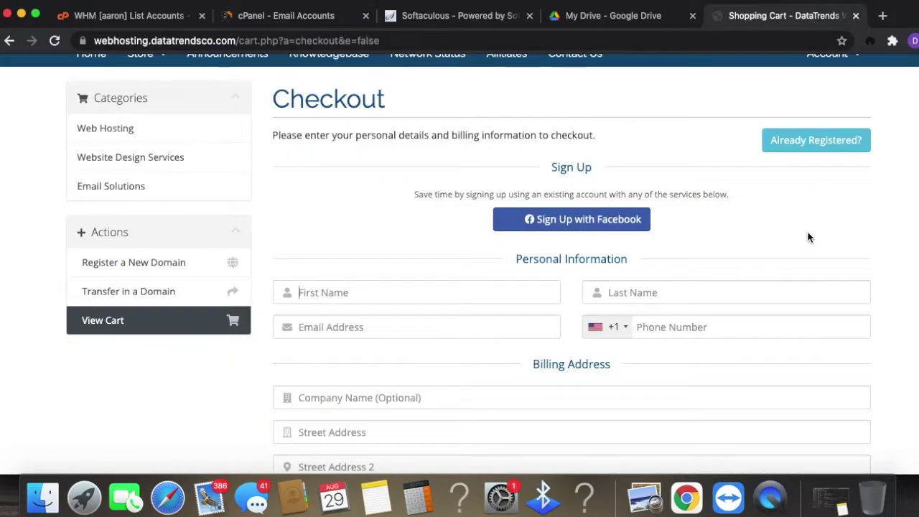
scroll(144, 158, "up", 3)
left_click(148, 206)
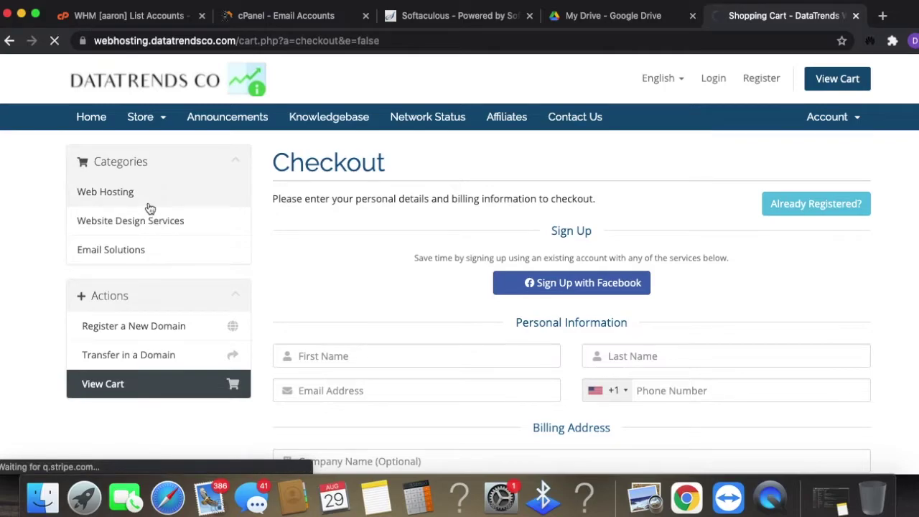
scroll(846, 273, "down", 3)
scroll(826, 287, "up", 3)
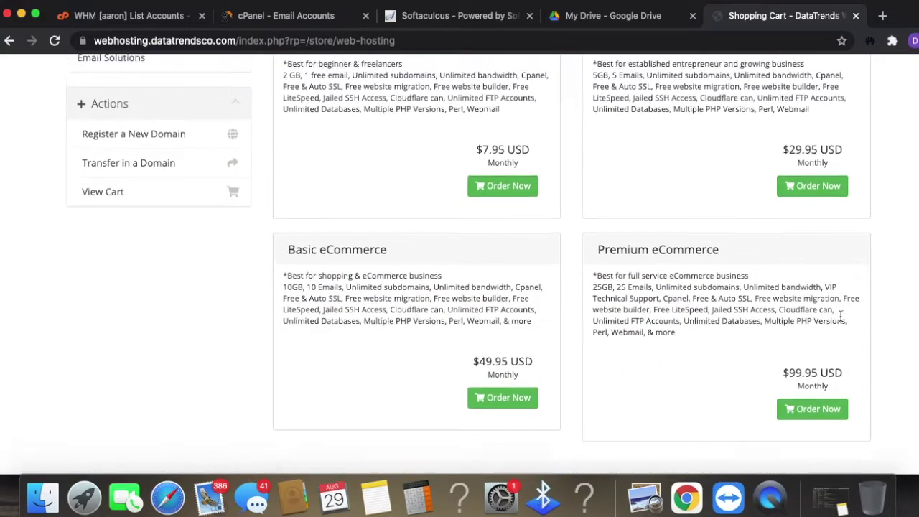
scroll(801, 277, "down", 2)
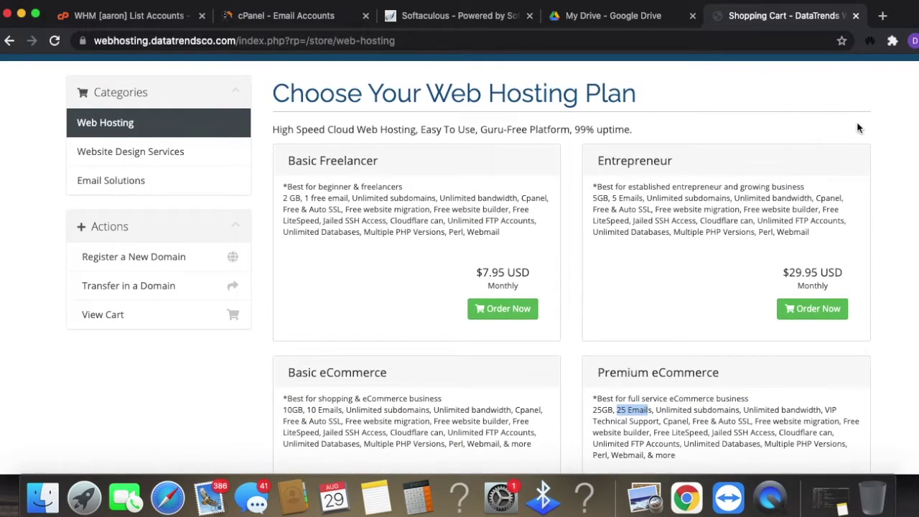
left_click(294, 16)
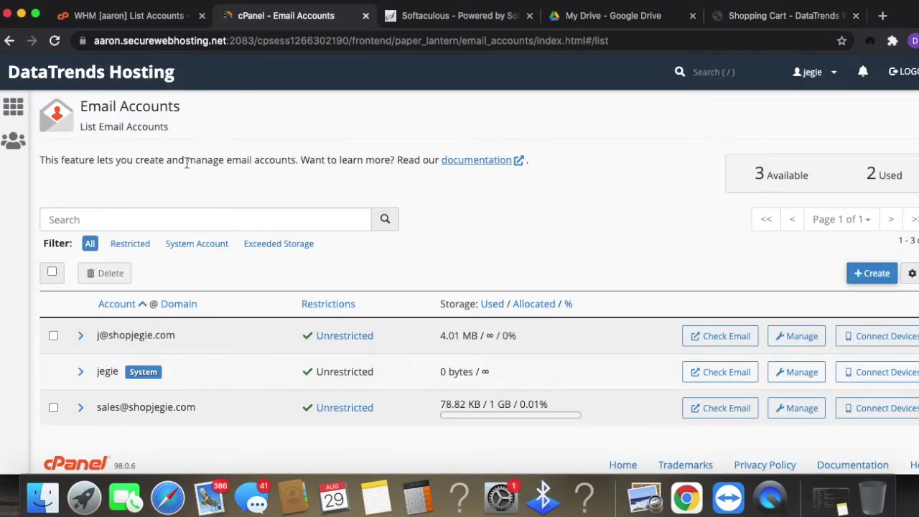
left_click(871, 274)
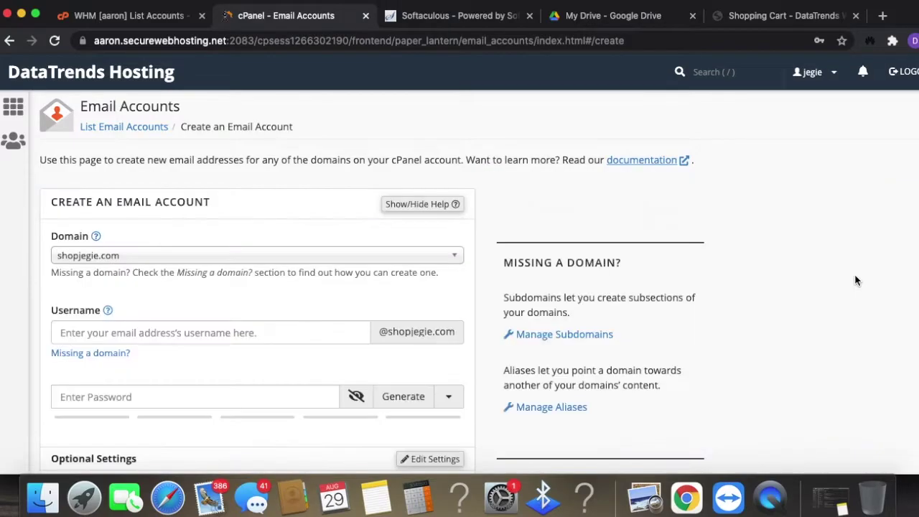
left_click(374, 259)
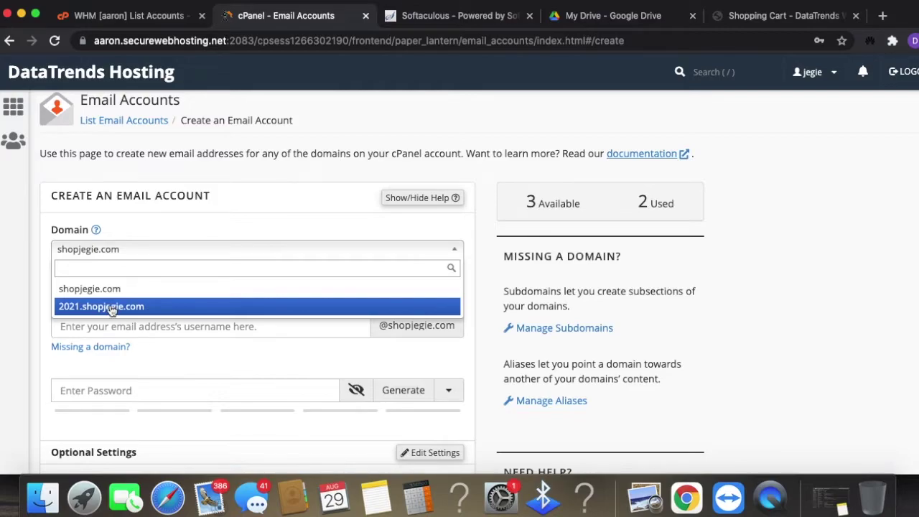
left_click(224, 329)
scroll(331, 301, "down", 1)
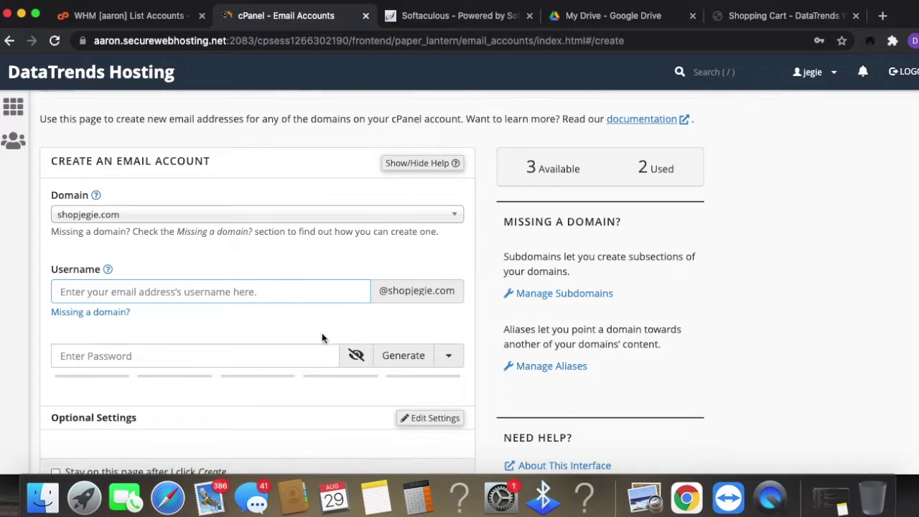
scroll(323, 336, "down", 3)
scroll(328, 336, "up", 2)
left_click(240, 269)
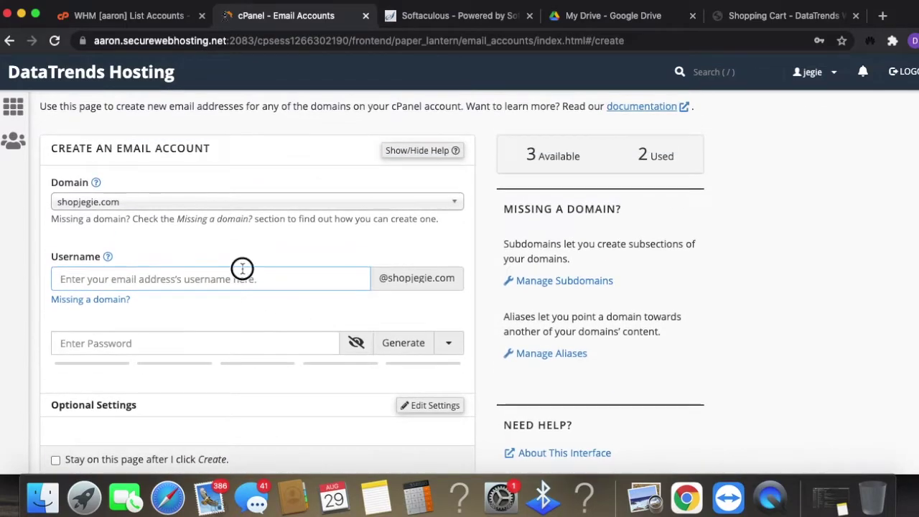
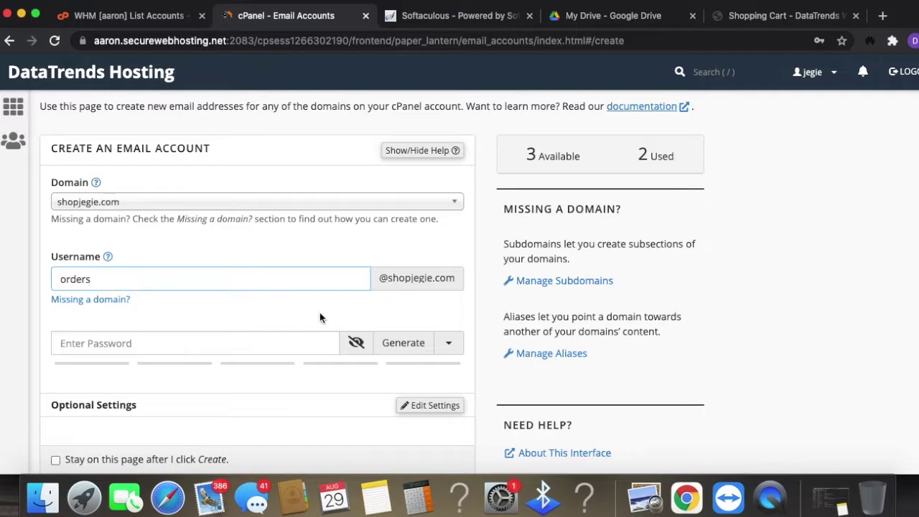
left_click(417, 498)
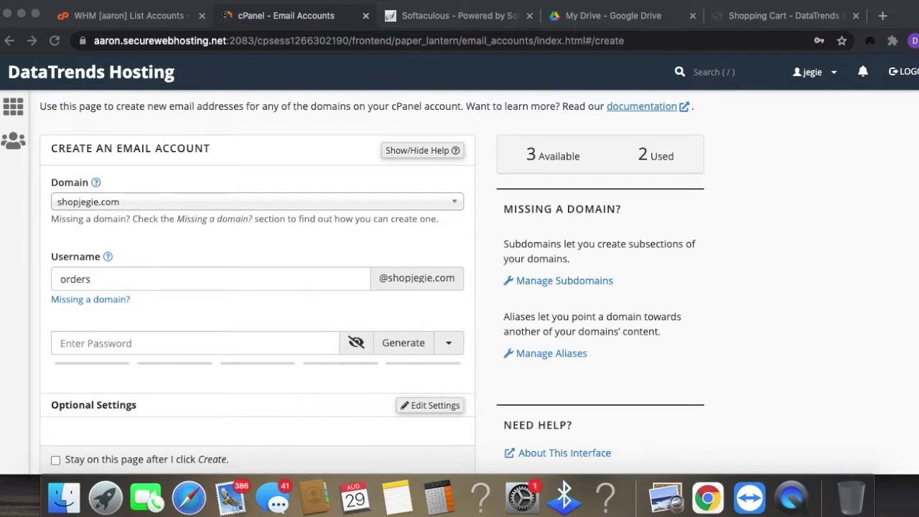
left_click(149, 342)
key("super+v")
scroll(413, 386, "down", 3)
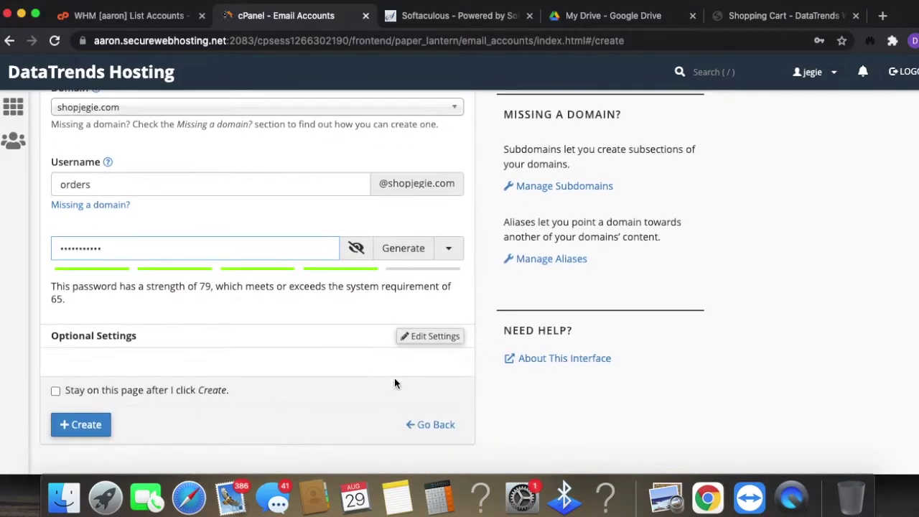
scroll(287, 388, "down", 1)
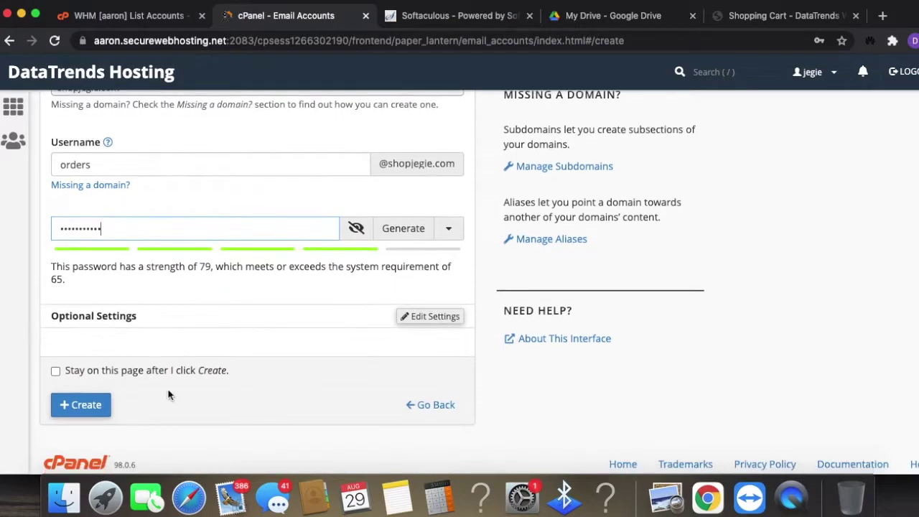
left_click(91, 409)
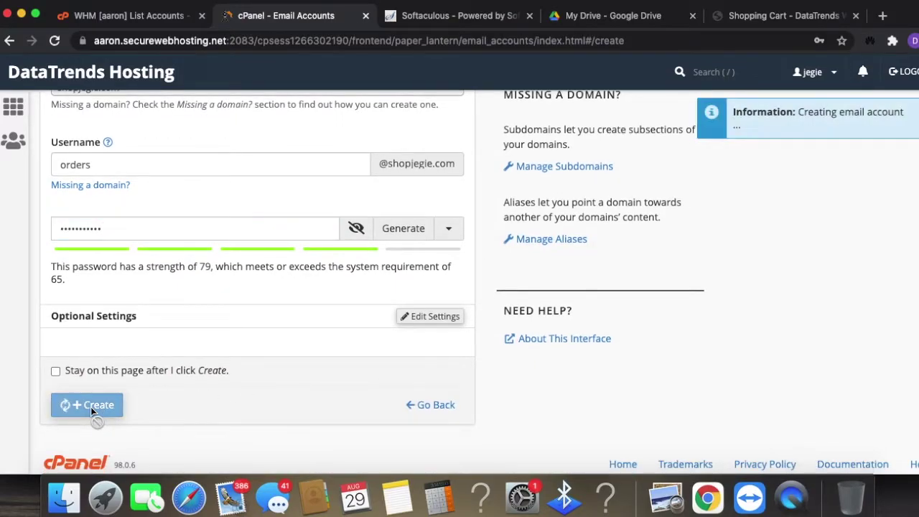
scroll(148, 401, "down", 3)
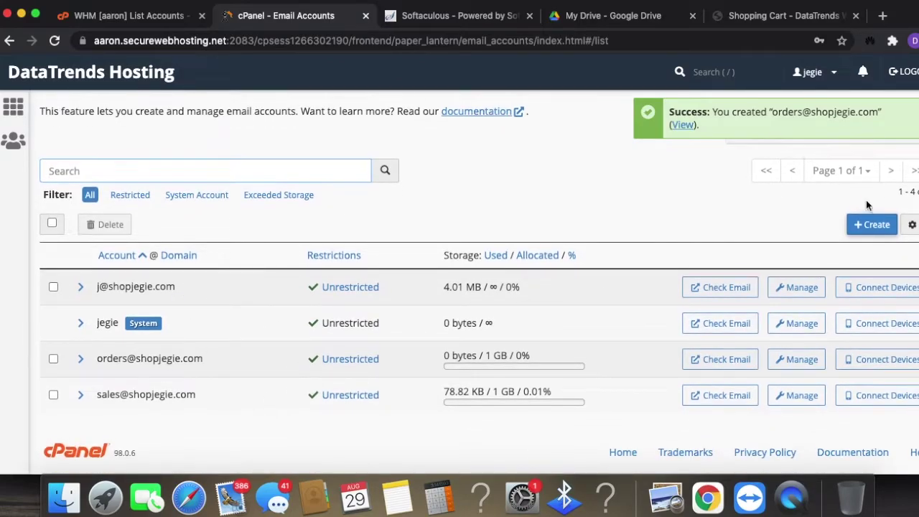
scroll(866, 200, "up", 3)
scroll(761, 288, "down", 3)
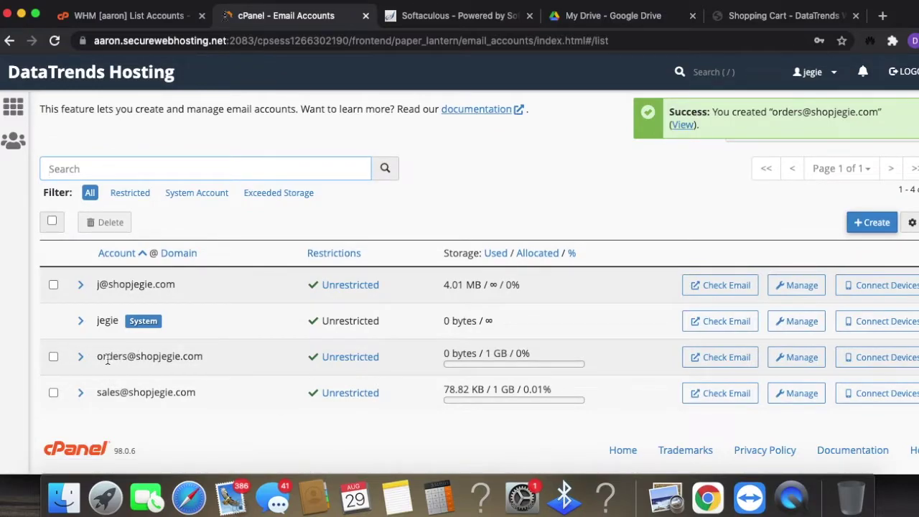
left_click_drag(99, 356, 212, 362)
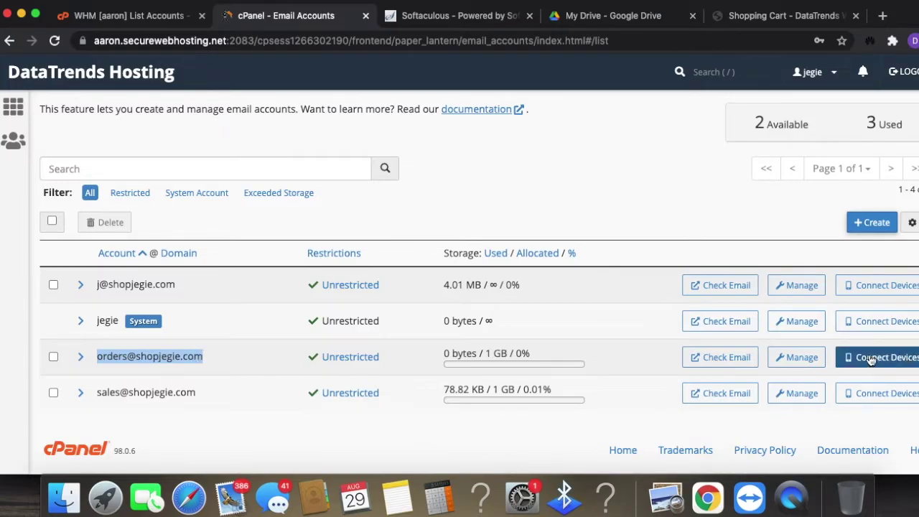
- Change the orders mailbox storage quota from 1 GB to unlimited
left_click(799, 358)
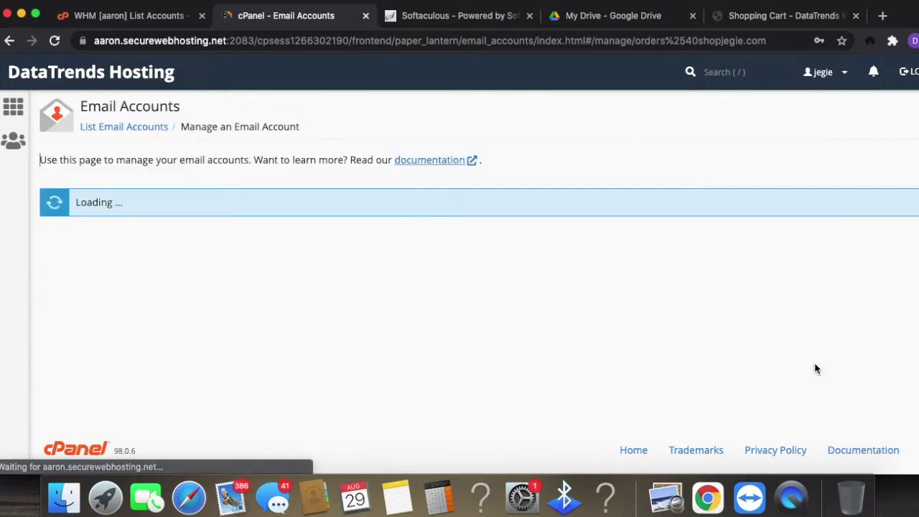
scroll(808, 368, "down", 5)
scroll(553, 361, "down", 1)
type("7")
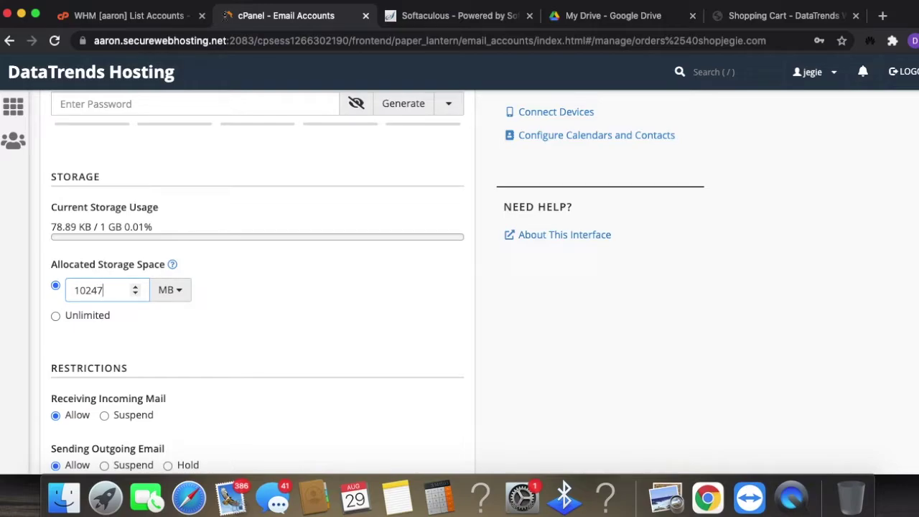
key("BackSpace")
key("BackSpace")
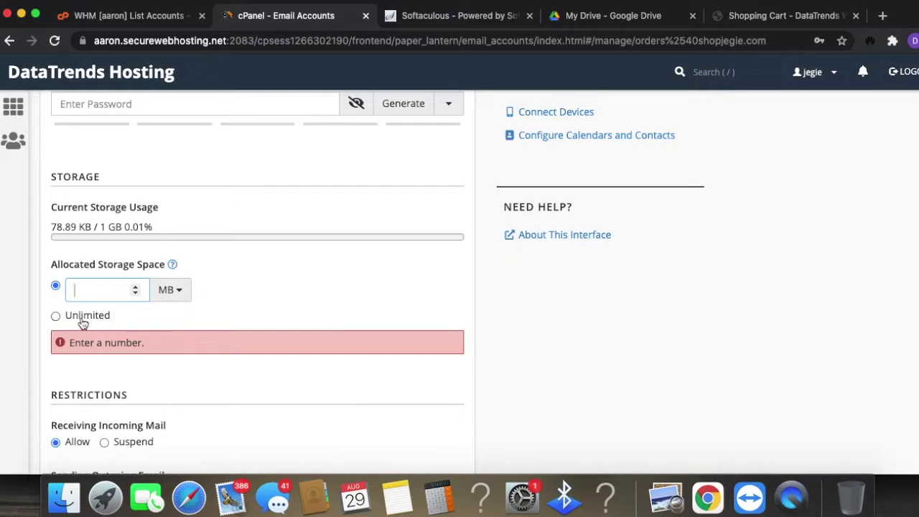
left_click(82, 323)
left_click(104, 287)
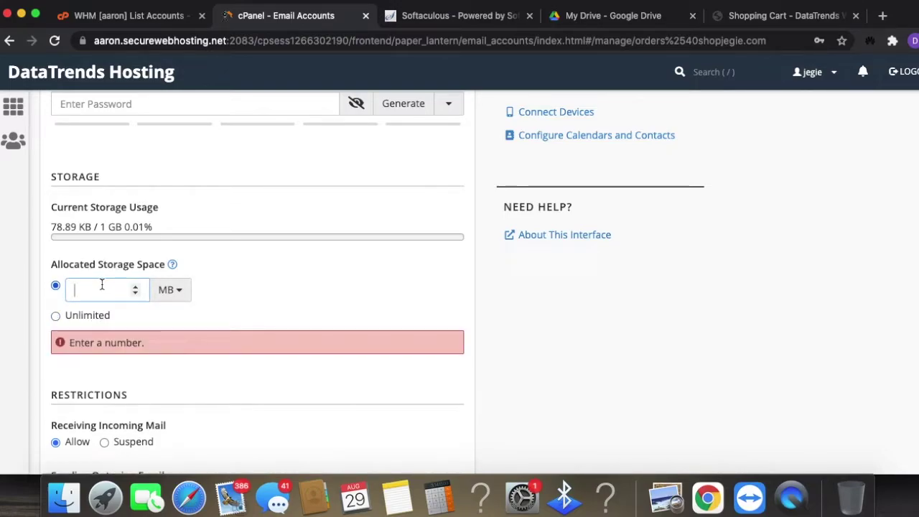
left_click(90, 314)
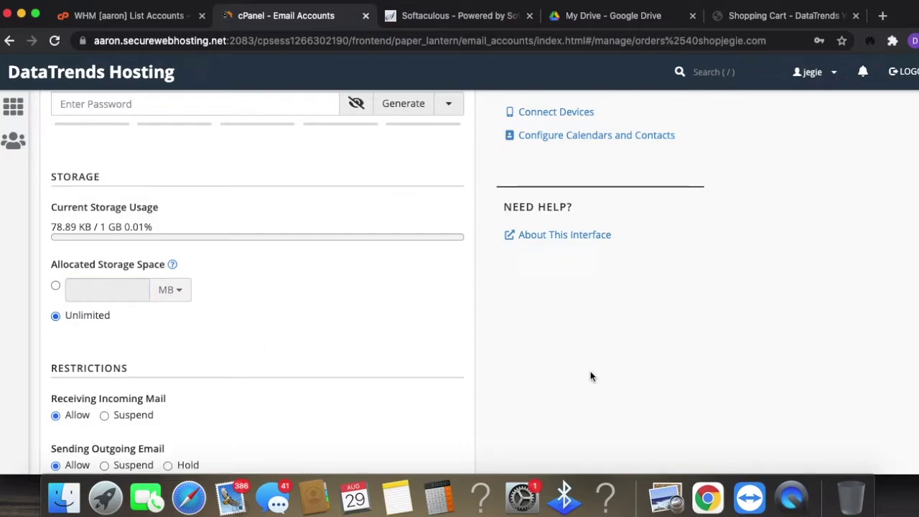
- Save the mailbox settings, decline the browser's password update, and open webmail for orders
scroll(601, 378, "up", 3)
scroll(790, 403, "down", 1)
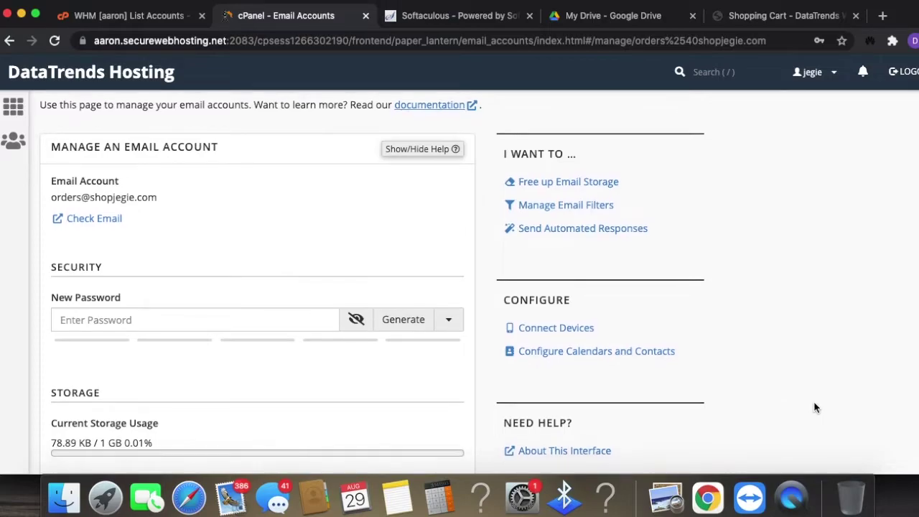
scroll(803, 390, "down", 2)
scroll(803, 390, "down", 3)
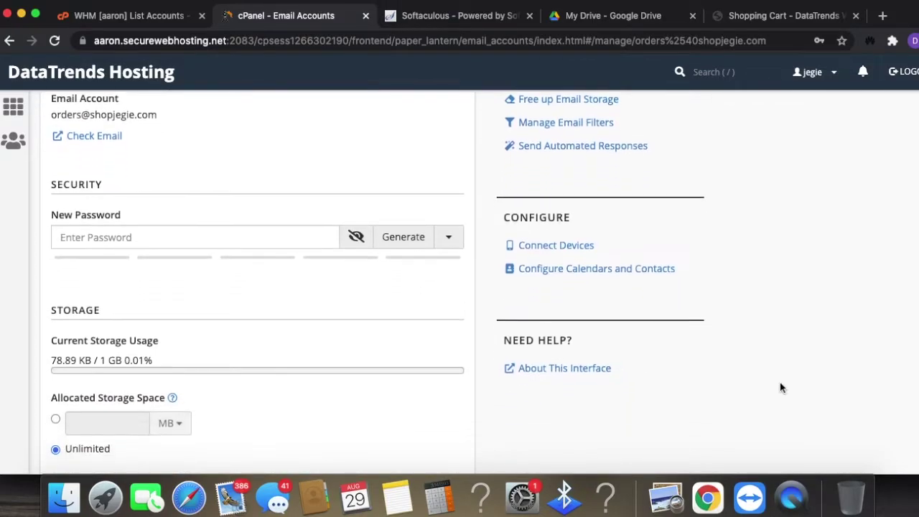
scroll(239, 366, "down", 1)
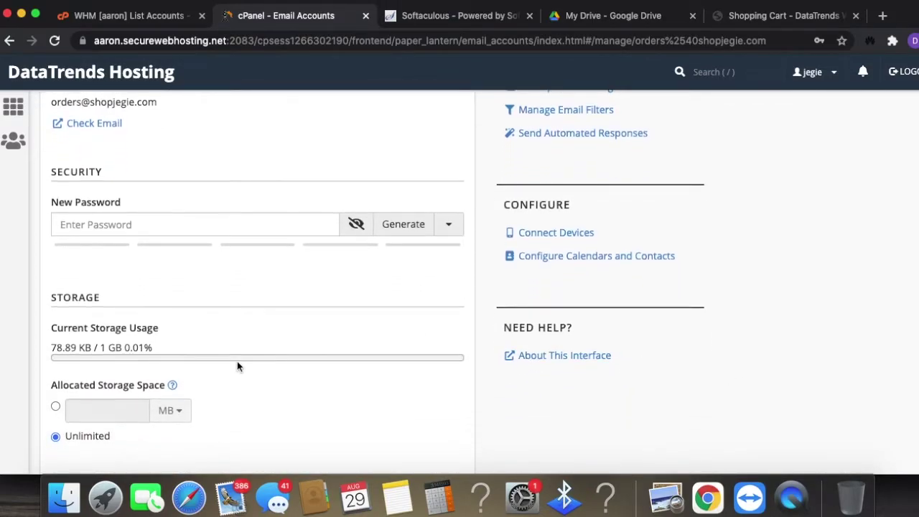
scroll(758, 379, "down", 5)
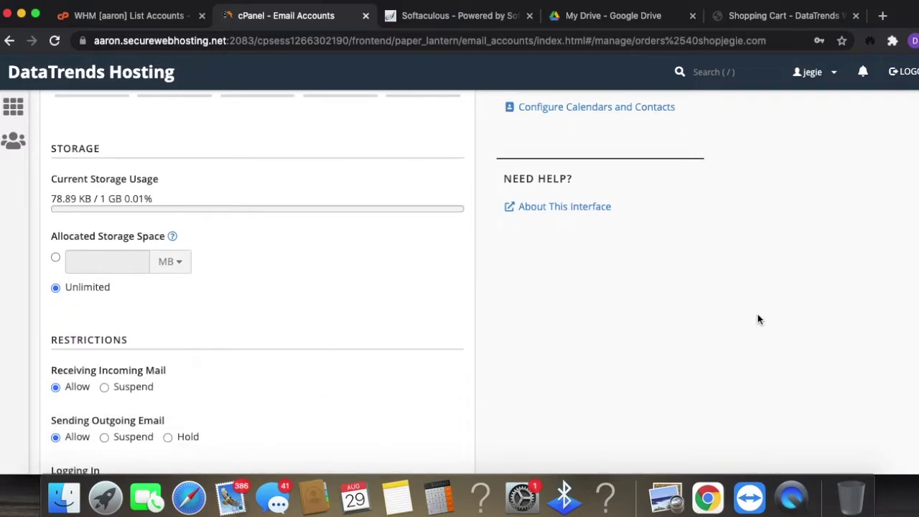
scroll(773, 288, "up", 1)
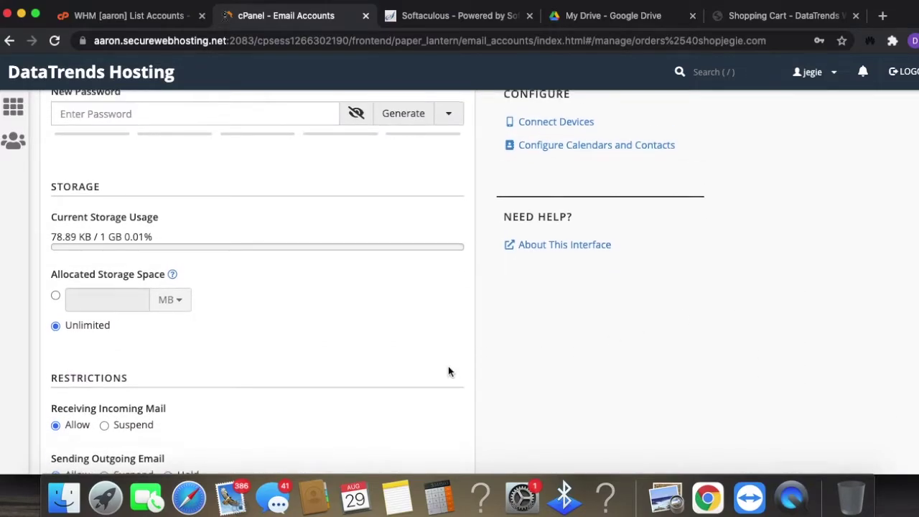
scroll(424, 360, "down", 10)
left_click(122, 437)
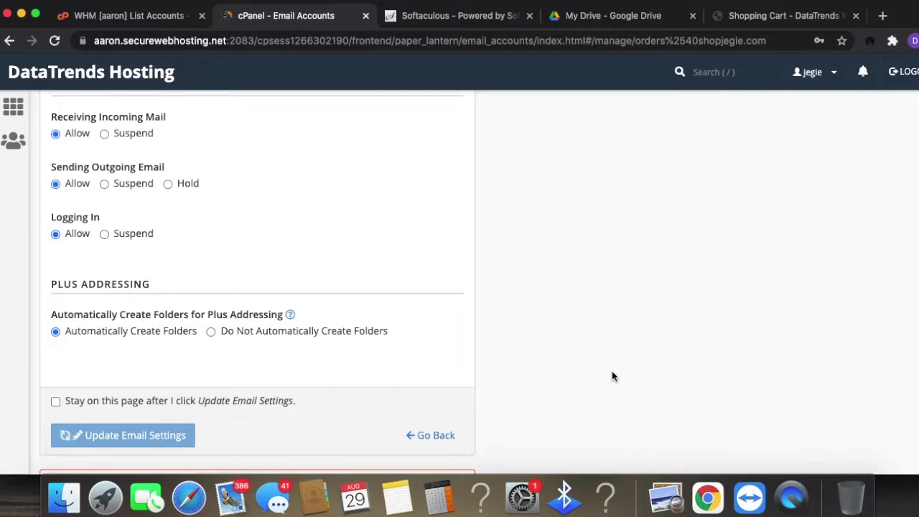
left_click(718, 239)
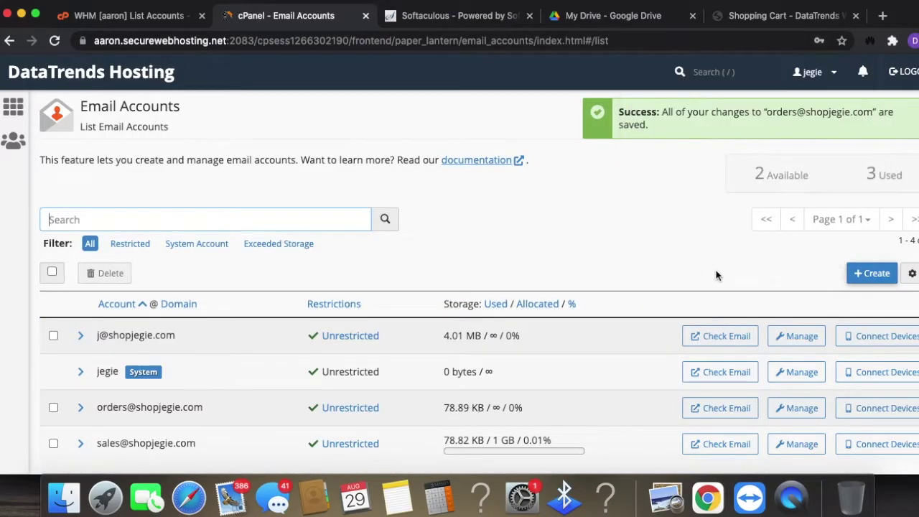
scroll(711, 251, "down", 2)
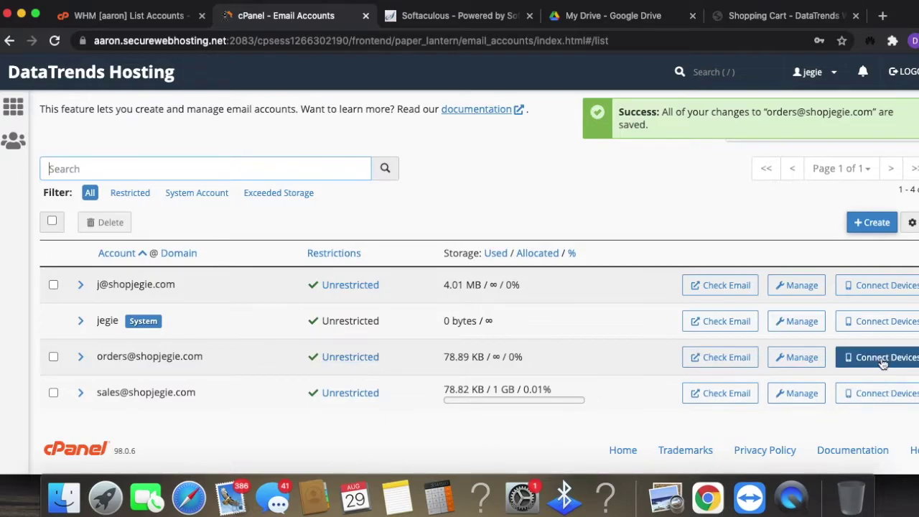
left_click(746, 361)
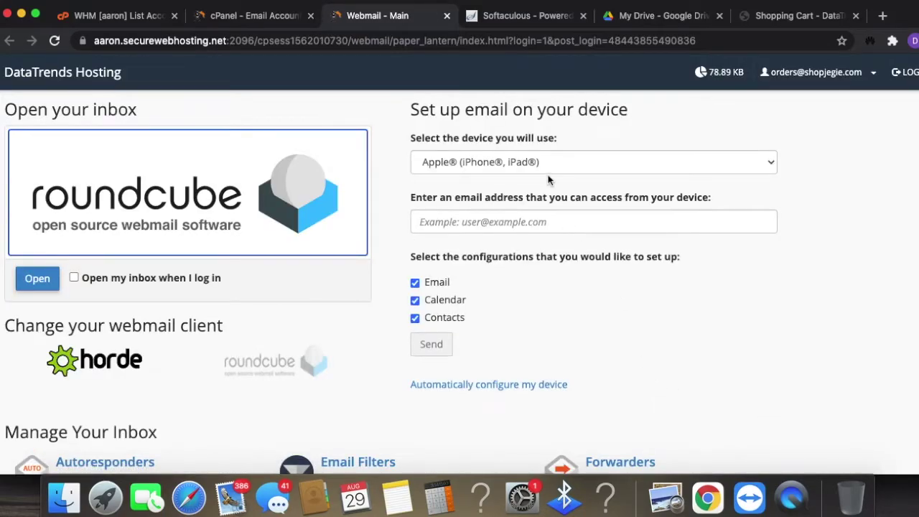
- Keep Apple as the device type in the webmail setup form
left_click_drag(446, 110, 833, 85)
left_click(574, 222)
left_click(550, 159)
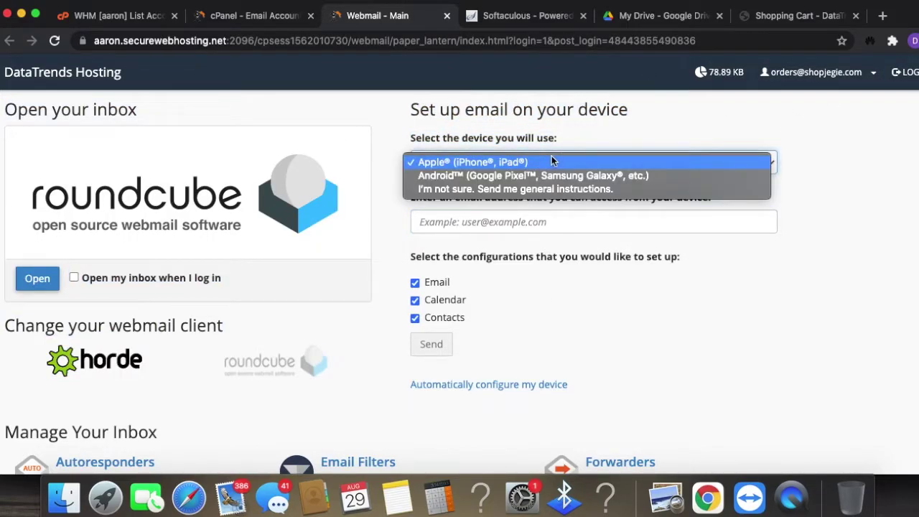
left_click(551, 162)
- Enter the external e-mail address with Email, Calendar and Contacts ticked, and send the setup
left_click(473, 212)
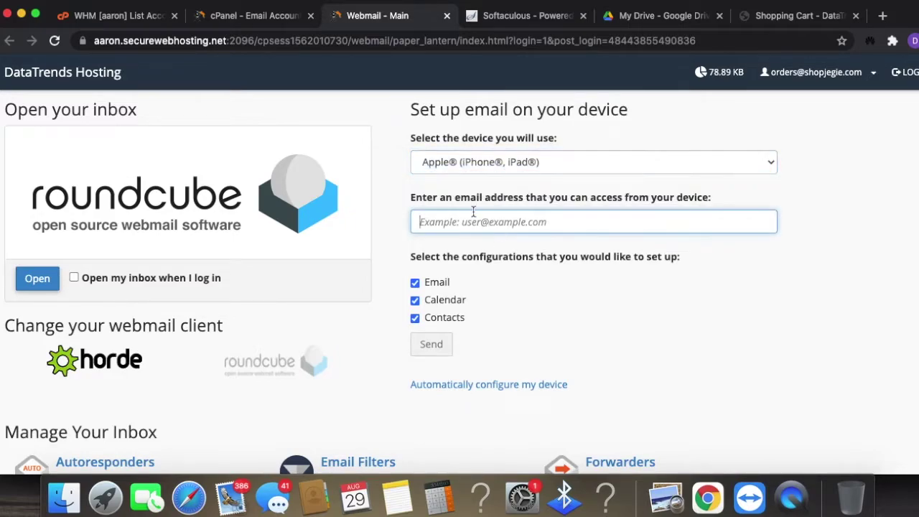
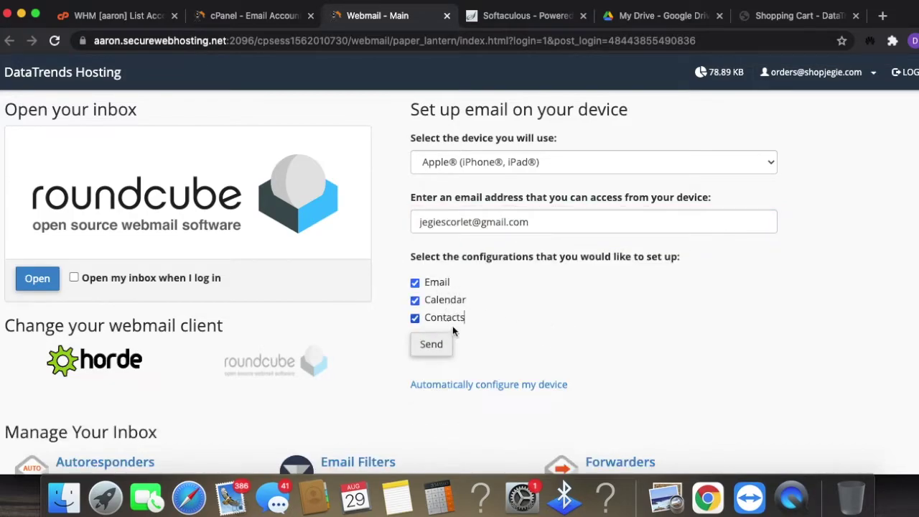
left_click(420, 345)
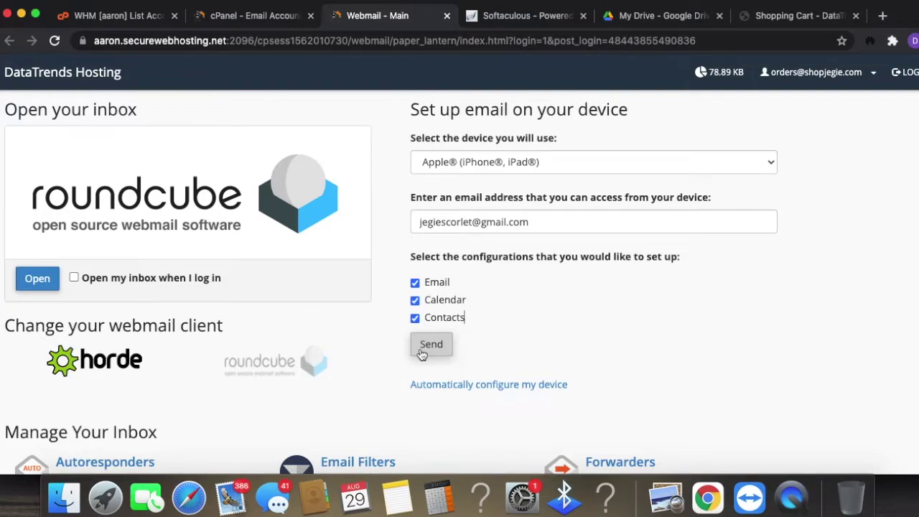
scroll(725, 327, "down", 1)
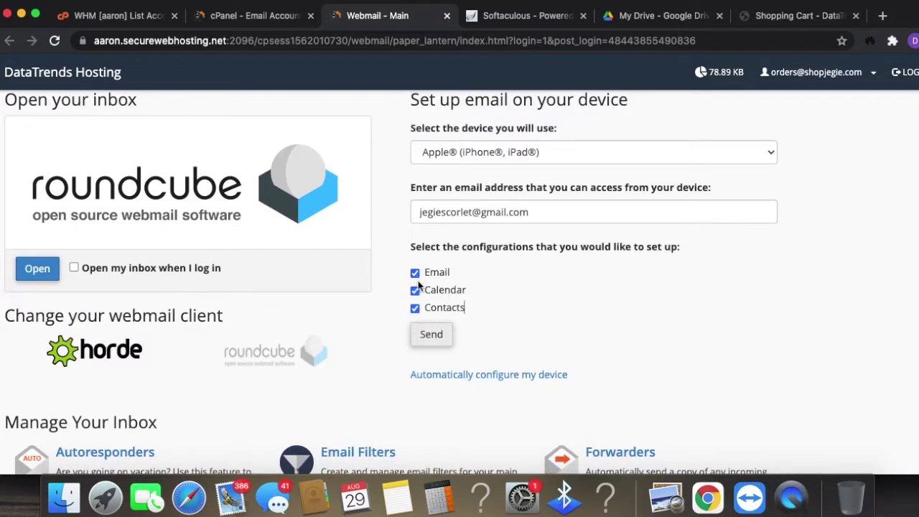
left_click(433, 336)
scroll(701, 343, "up", 1)
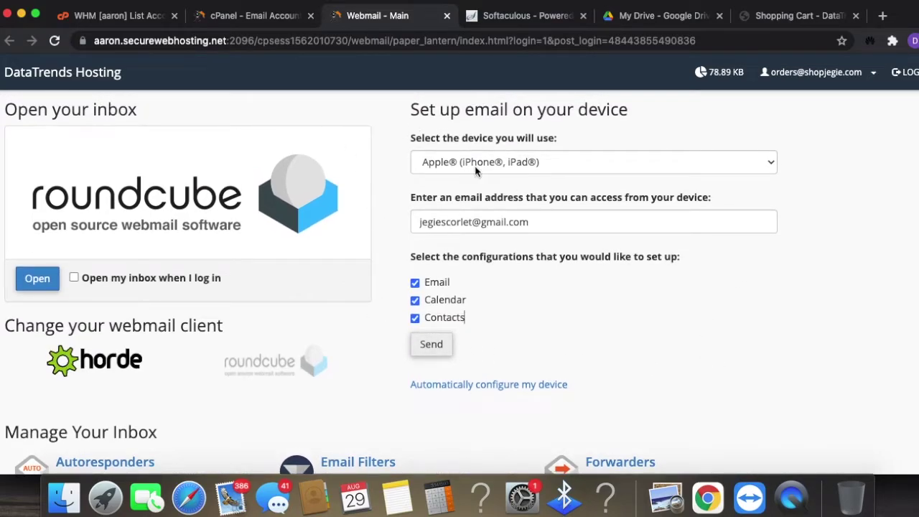
- View the orders inbox in Roundcube, then close the webmail tab
left_click(38, 285)
left_click(38, 280)
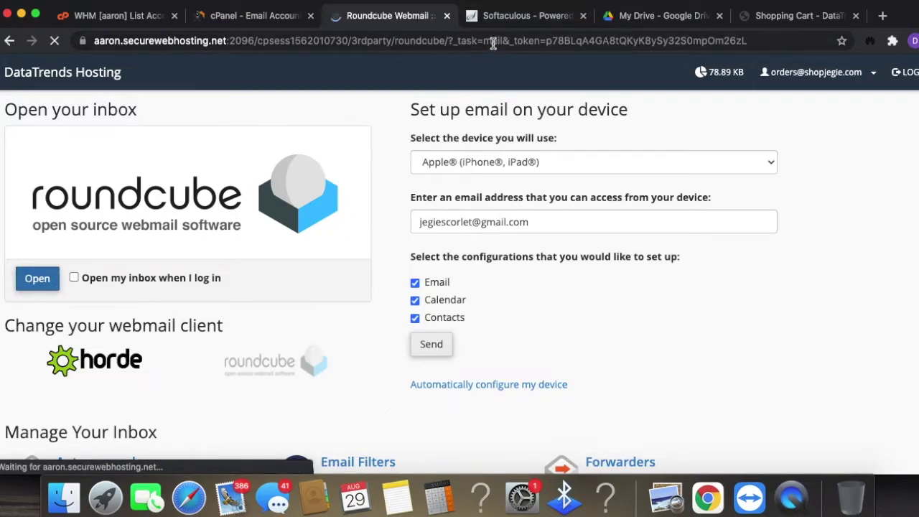
left_click(327, 37)
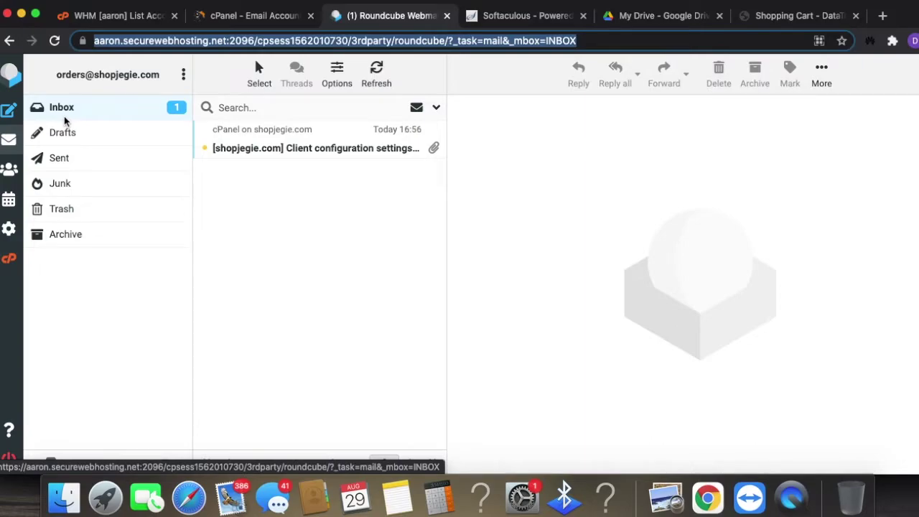
key("super+w")
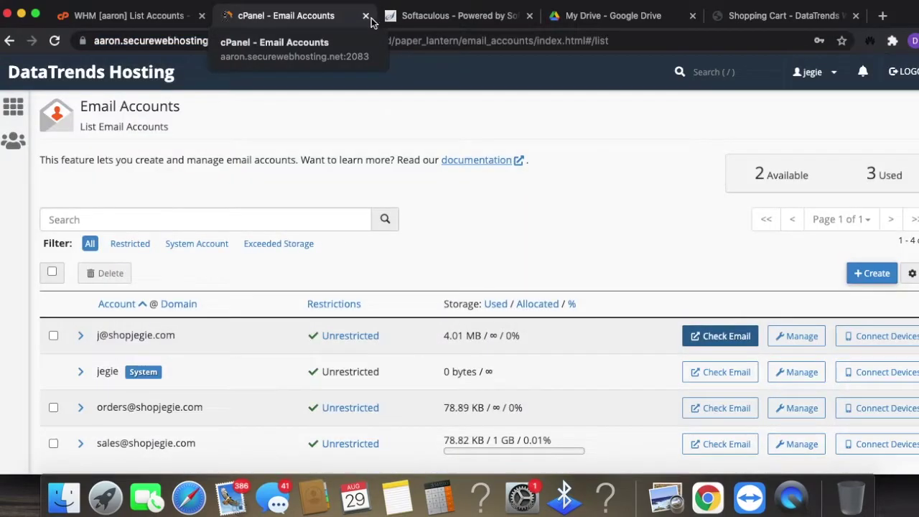
- Search cPanel for 'ssl' and open the SSL/TLS Wizard with 2021.shopjegie.com ticked
left_click(13, 107)
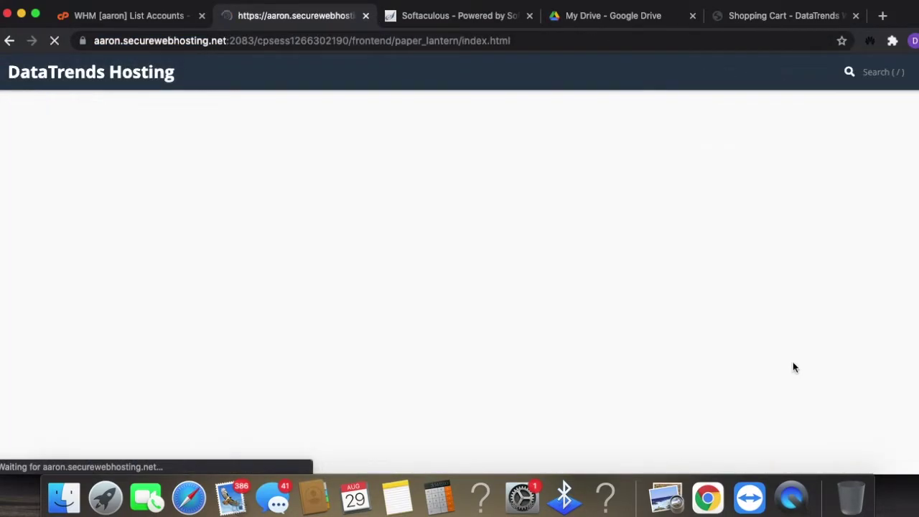
left_click(360, 113)
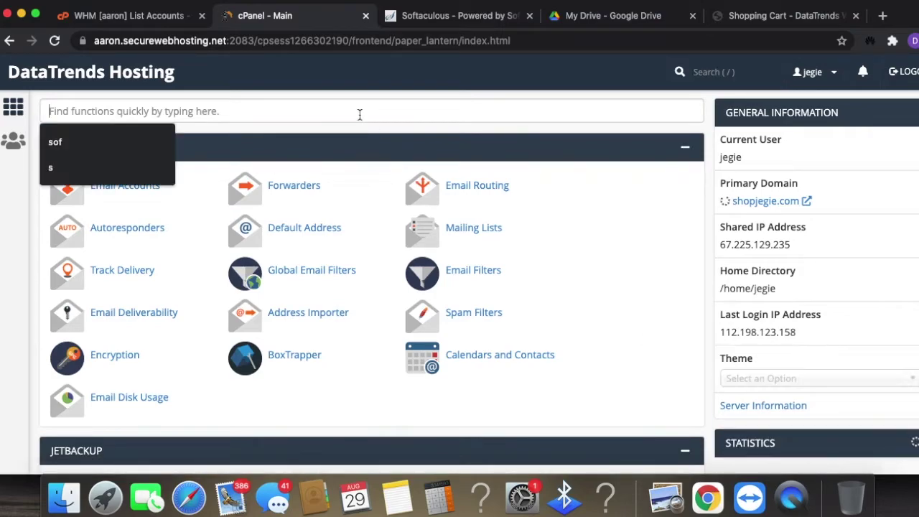
type("ss")
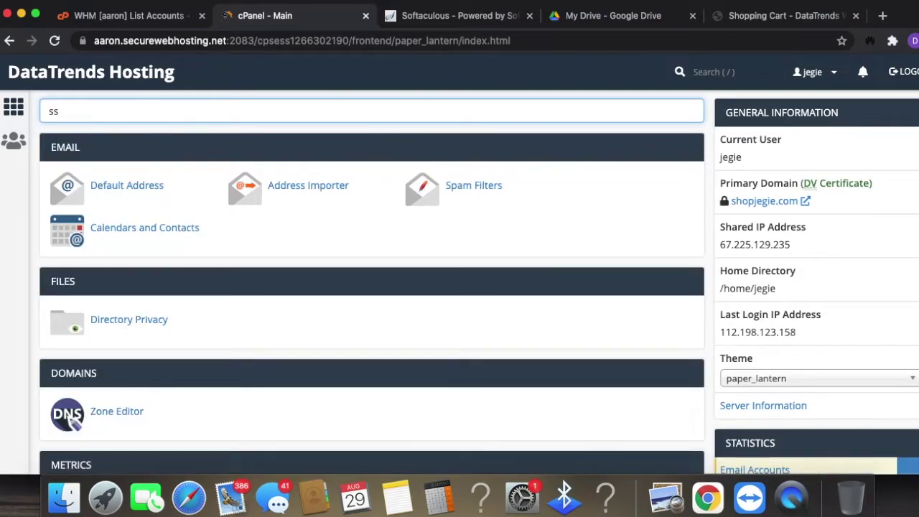
type("l")
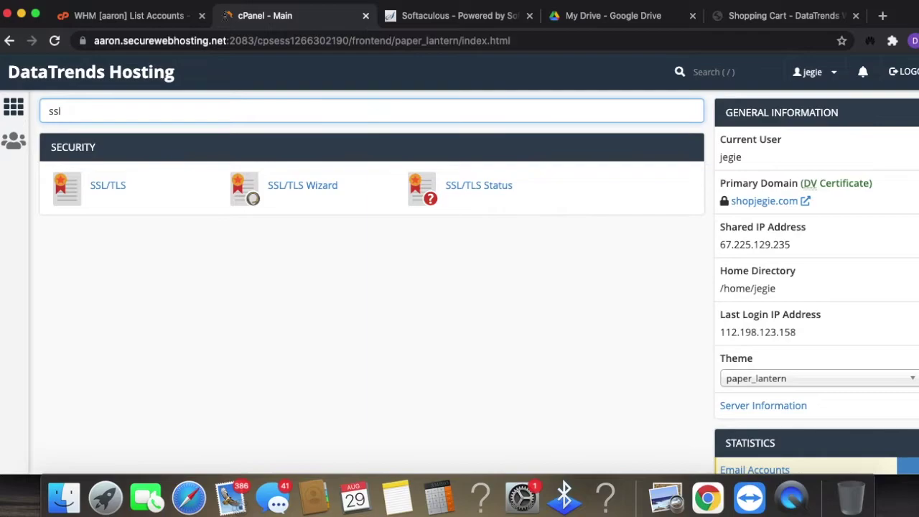
left_click(322, 199)
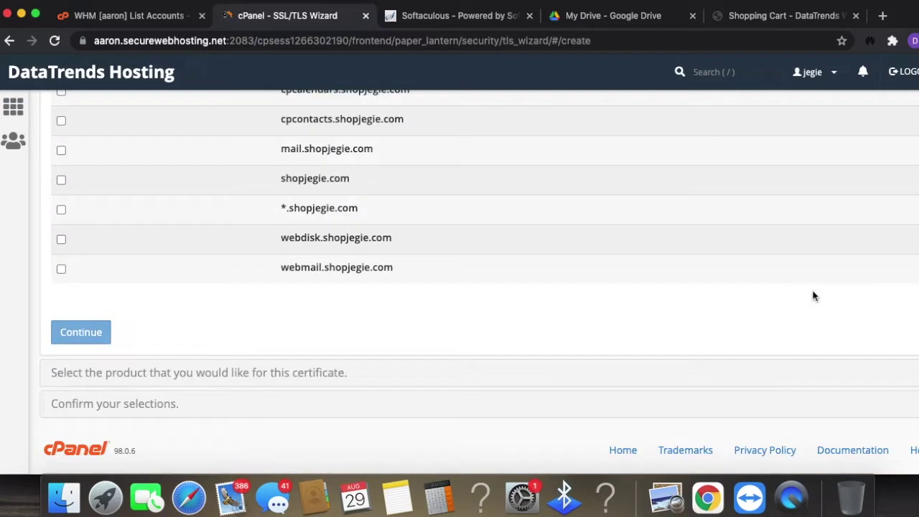
scroll(769, 313, "up", 6)
scroll(769, 309, "down", 3)
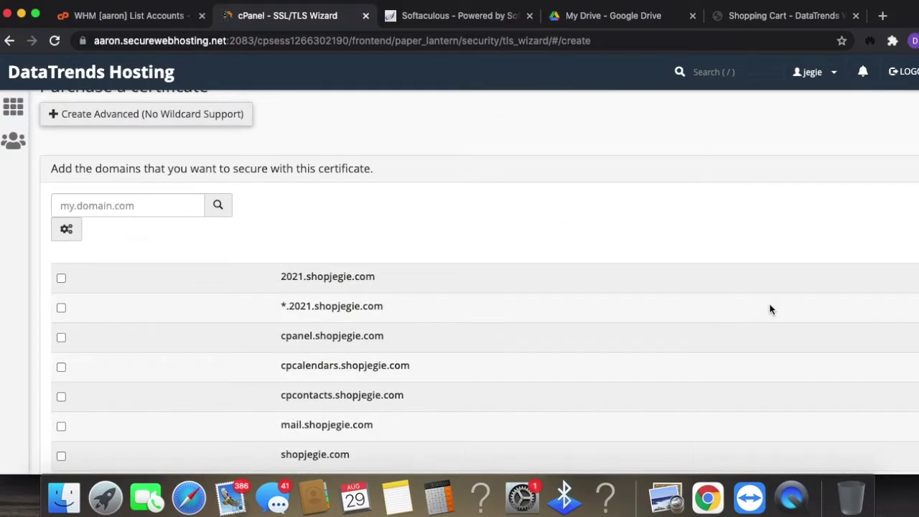
left_click(61, 278)
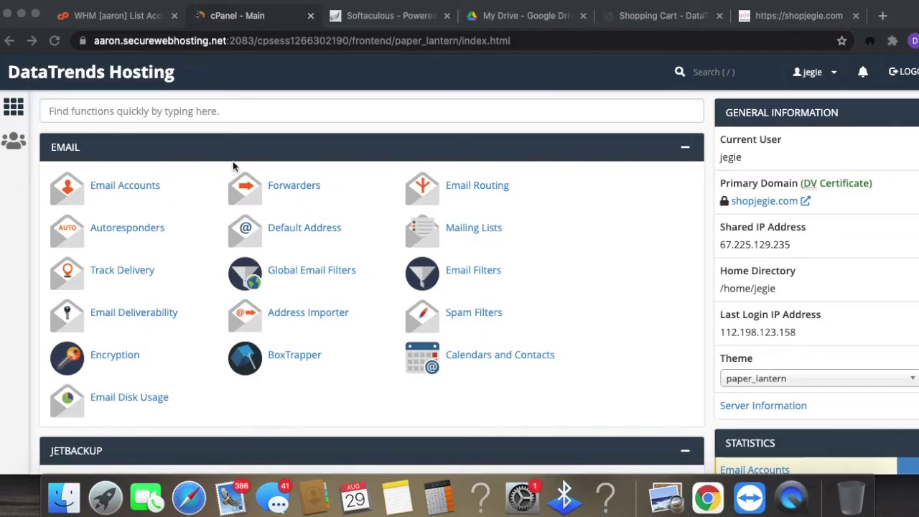
- Return to the cPanel home page and scroll down to Softaculous Apps Installer
left_click(192, 116)
left_click(192, 112)
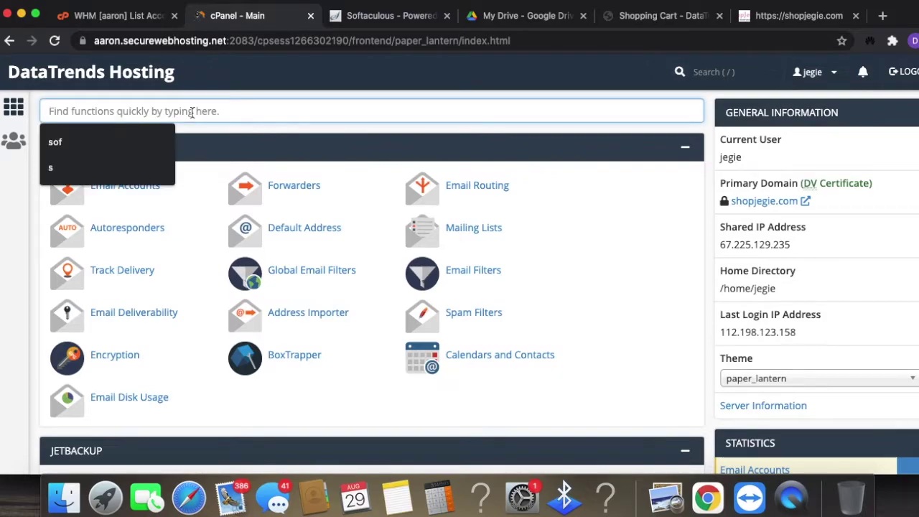
left_click(350, 83)
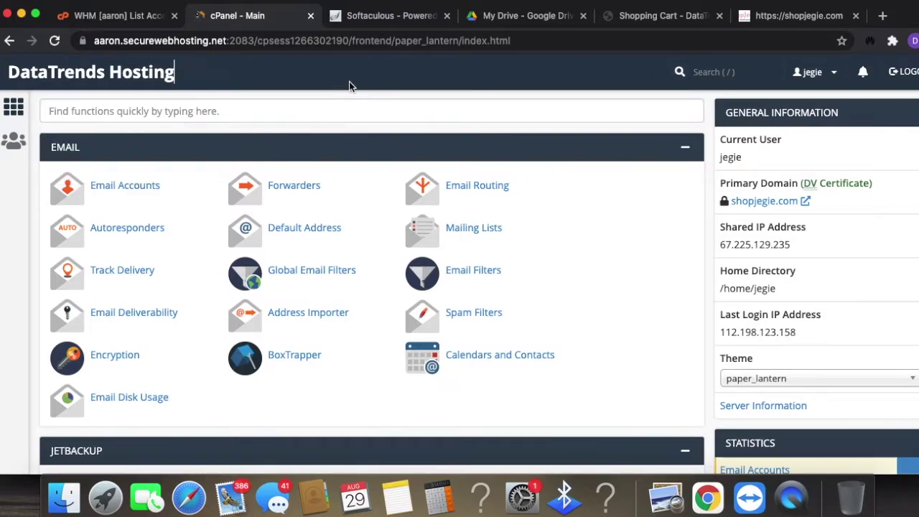
scroll(477, 329, "down", 10)
scroll(480, 323, "down", 15)
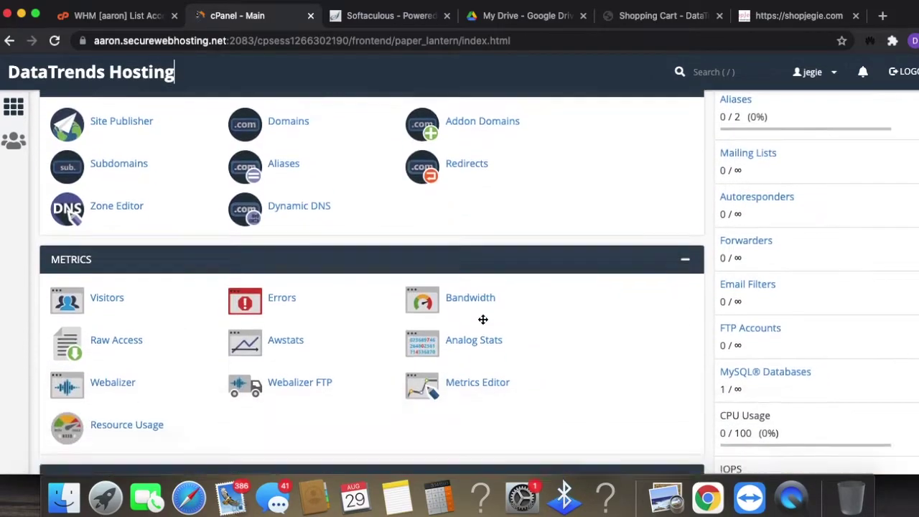
scroll(480, 316, "down", 10)
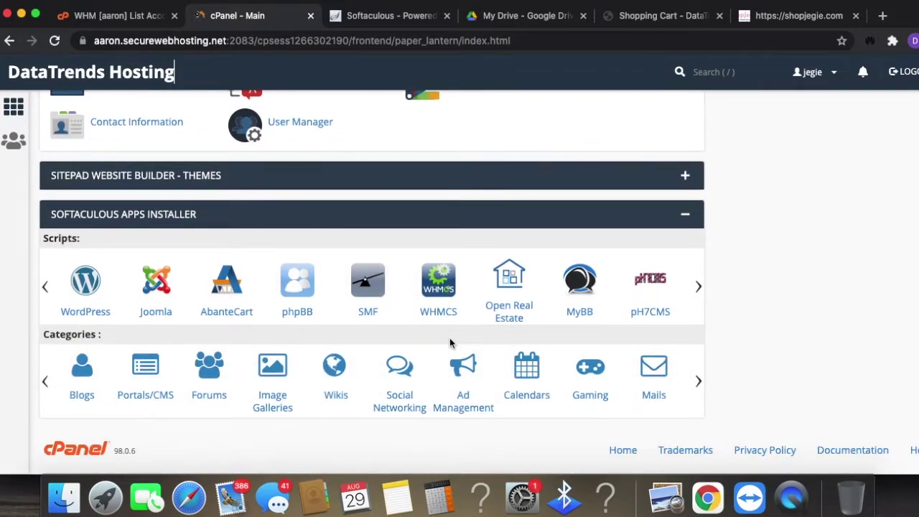
scroll(452, 337, "up", 12)
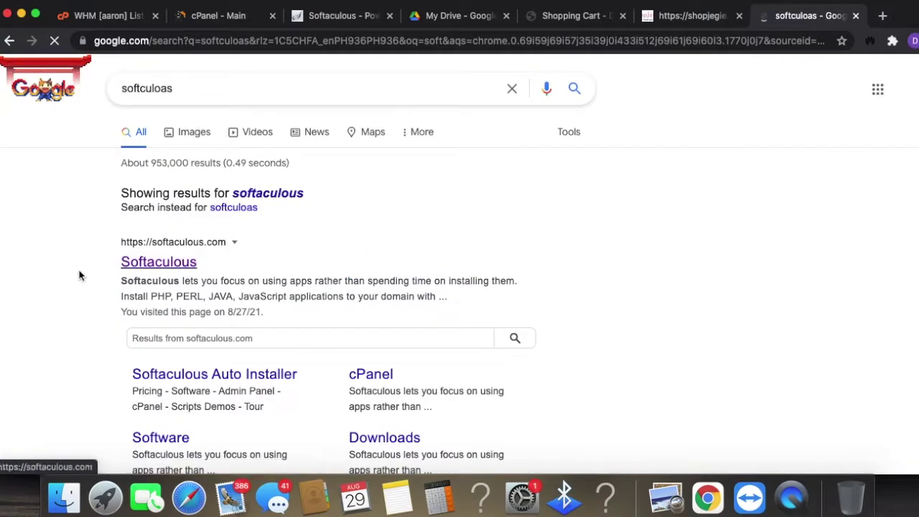
- Open the Softaculous website from the search results and browse its homepage
left_click(147, 263)
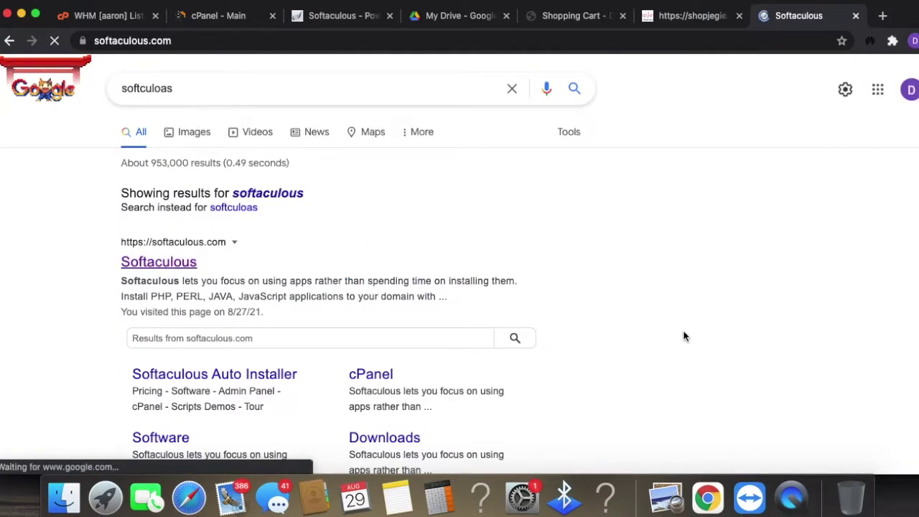
scroll(793, 353, "down", 2)
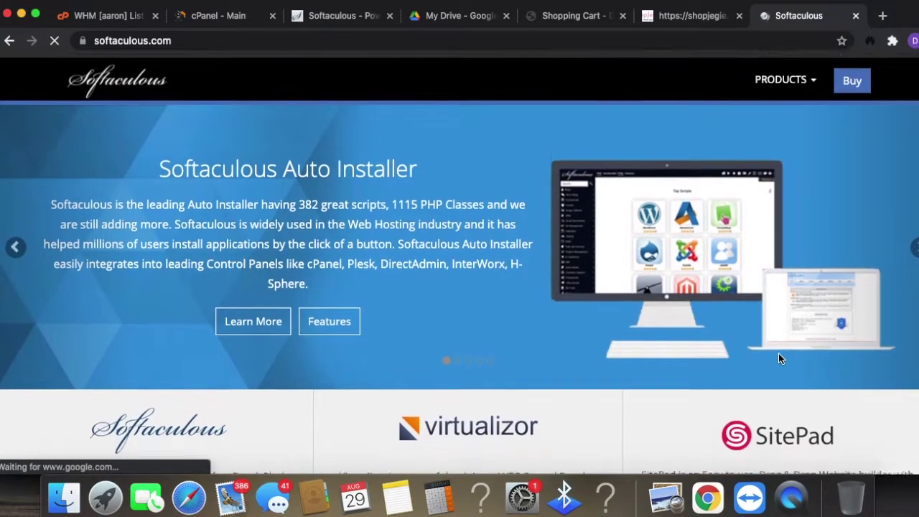
scroll(790, 371, "down", 5)
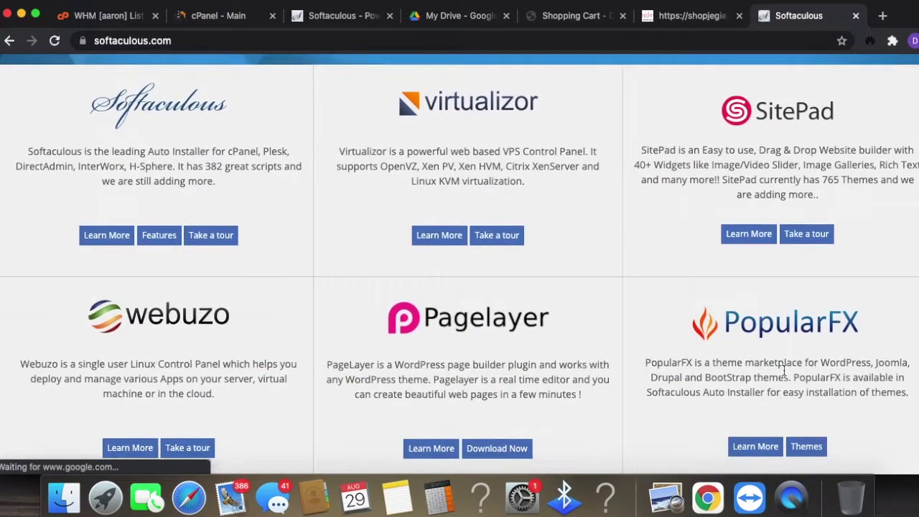
scroll(783, 372, "up", 5)
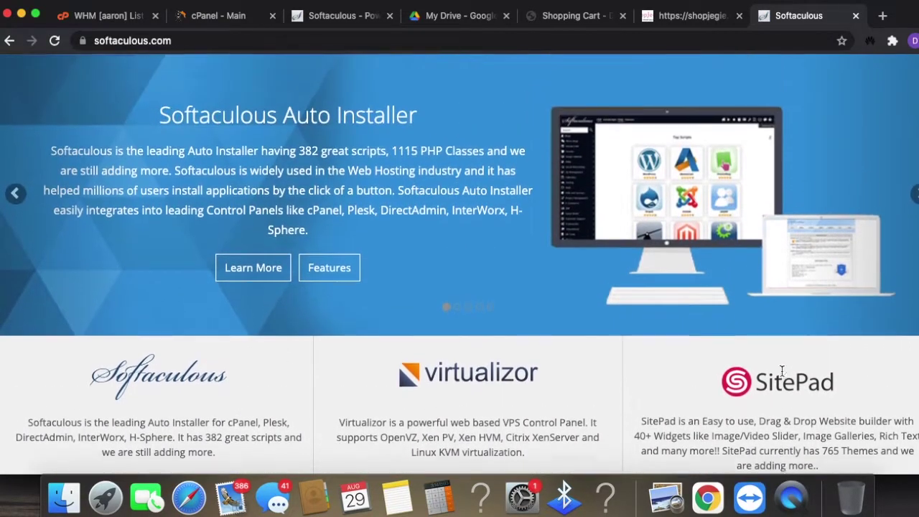
scroll(778, 360, "down", 3)
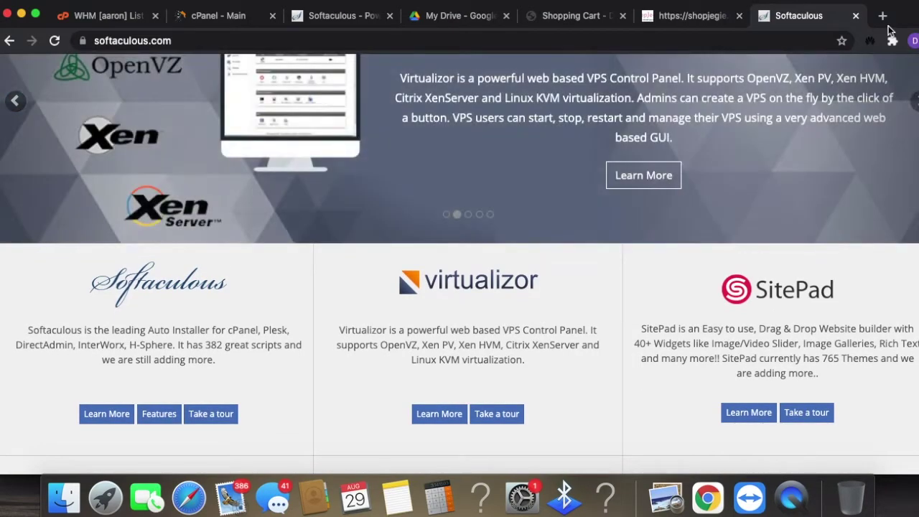
- Load wordpress.org in a new tab, view the Get WordPress page, then close it
left_click(883, 16)
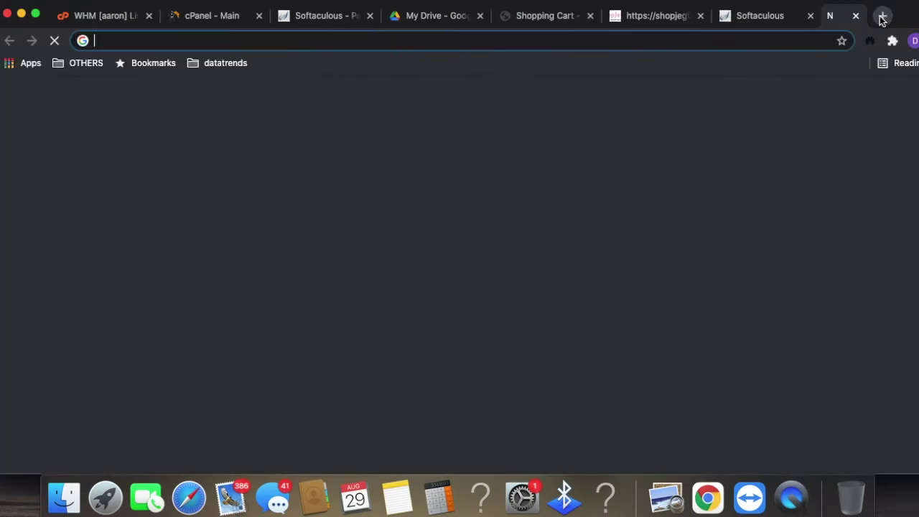
type("WORDP")
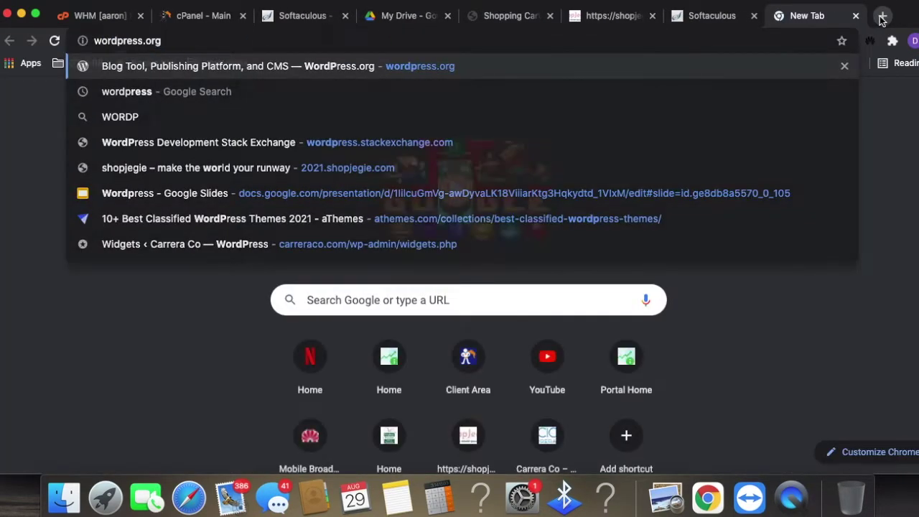
key("Return")
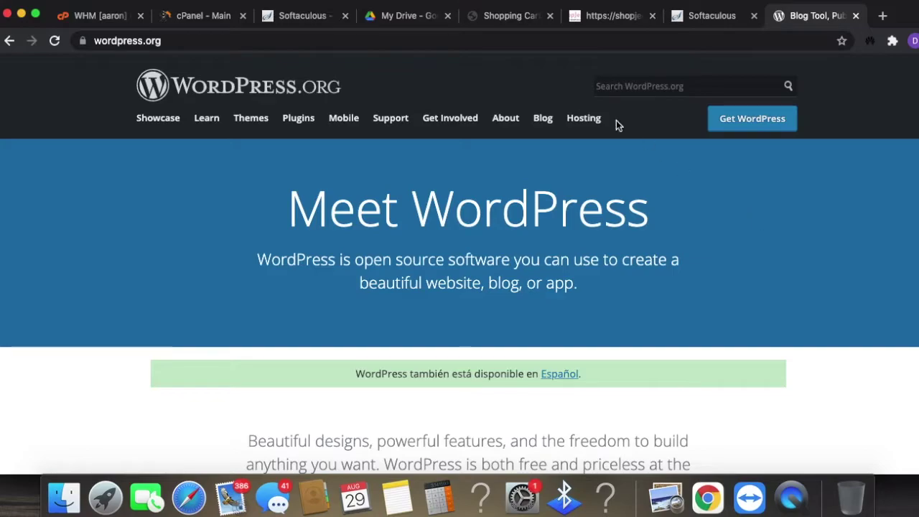
left_click(781, 125)
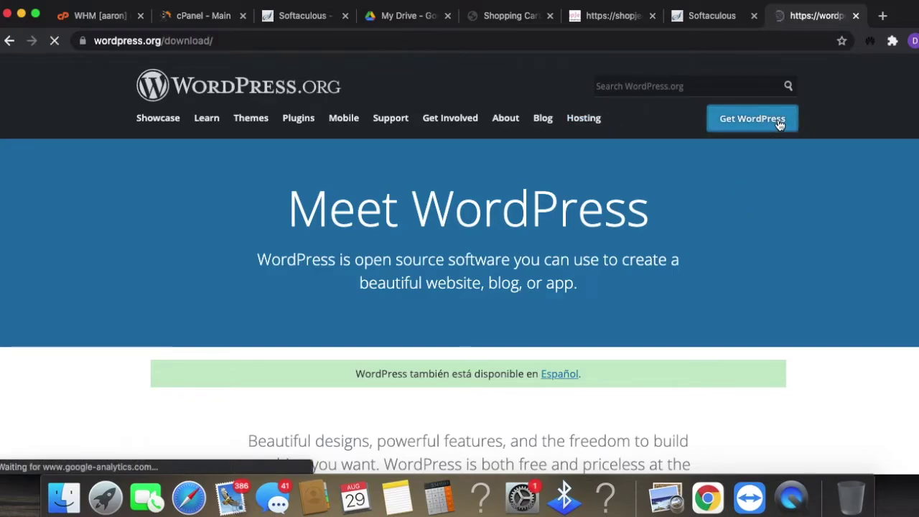
scroll(460, 402, "down", 1)
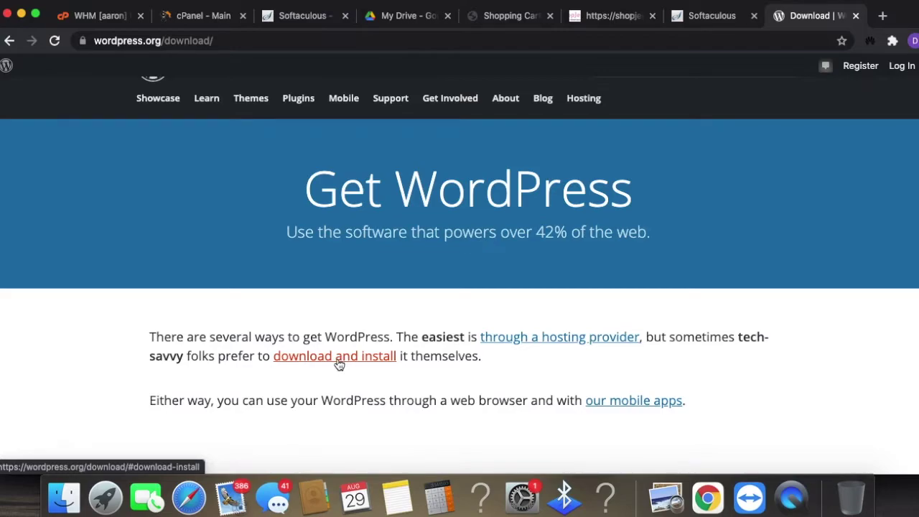
left_click(856, 15)
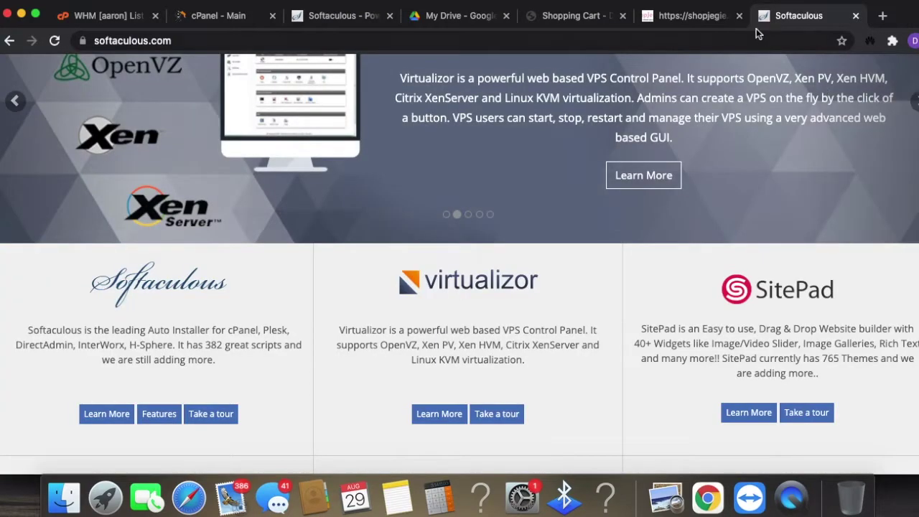
- Check the ShopJegie and Softaculous tabs, then close the tab showing the 401 error
left_click(720, 19)
left_click(354, 16)
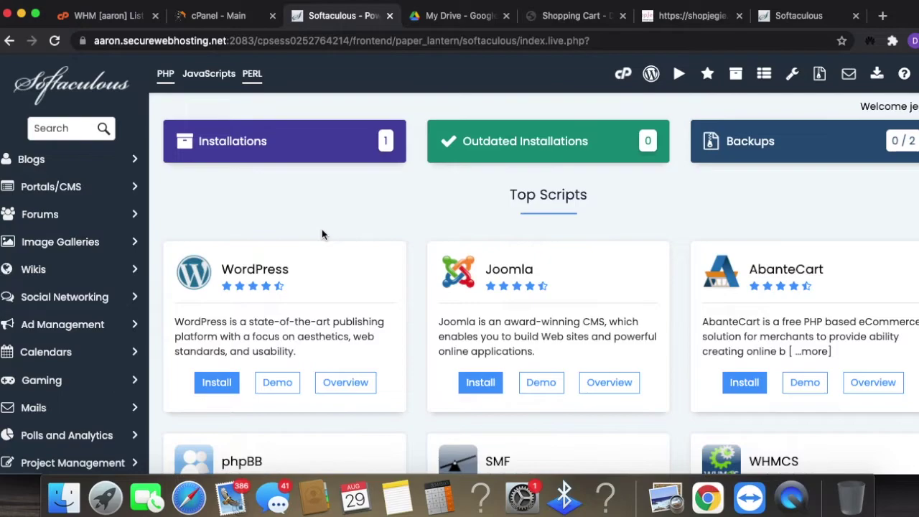
left_click(84, 96)
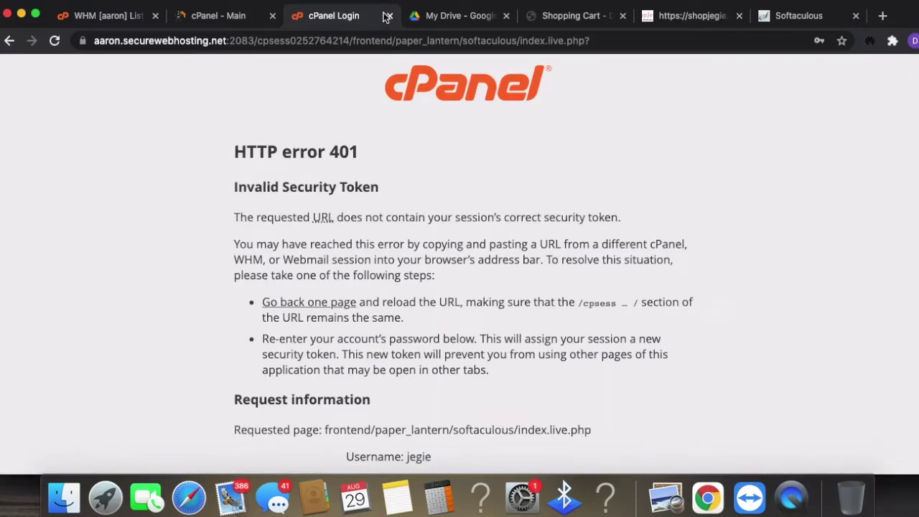
left_click(389, 15)
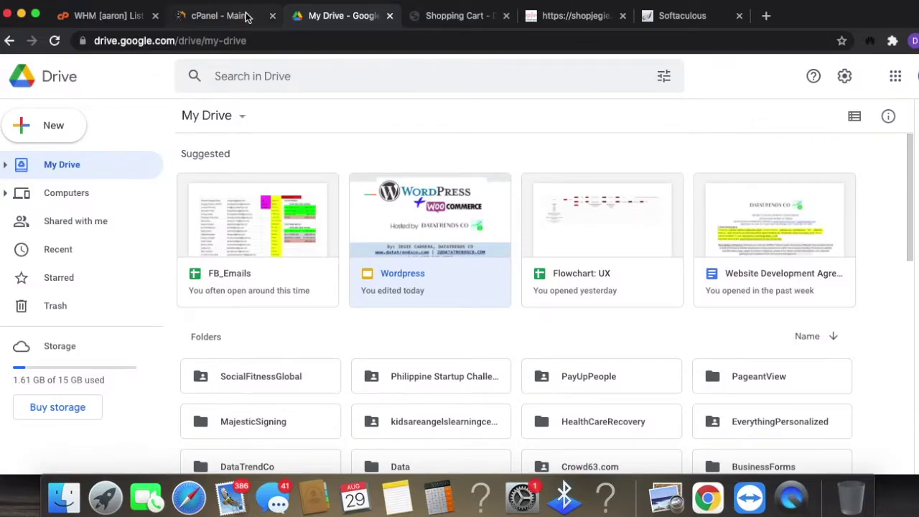
- Search cPanel functions for 'sof' and launch Softaculous Apps Installer
left_click(248, 11)
left_click(205, 115)
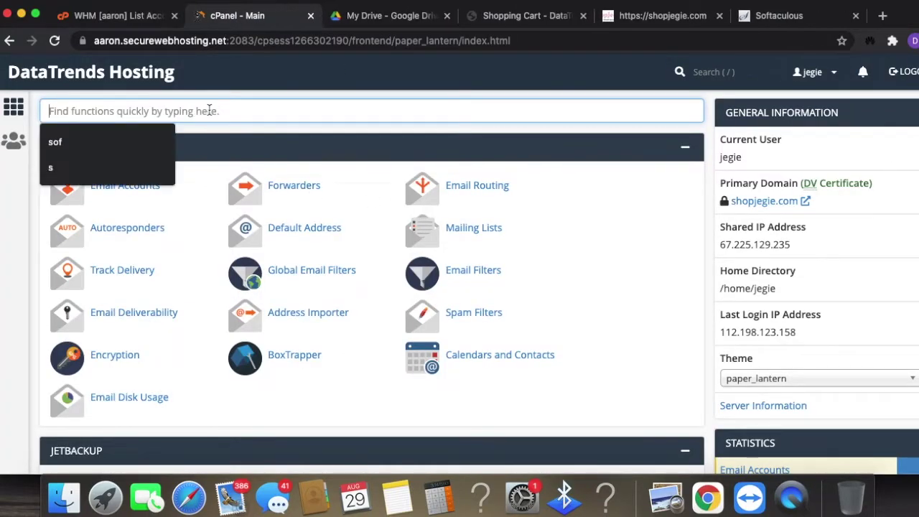
type("sof")
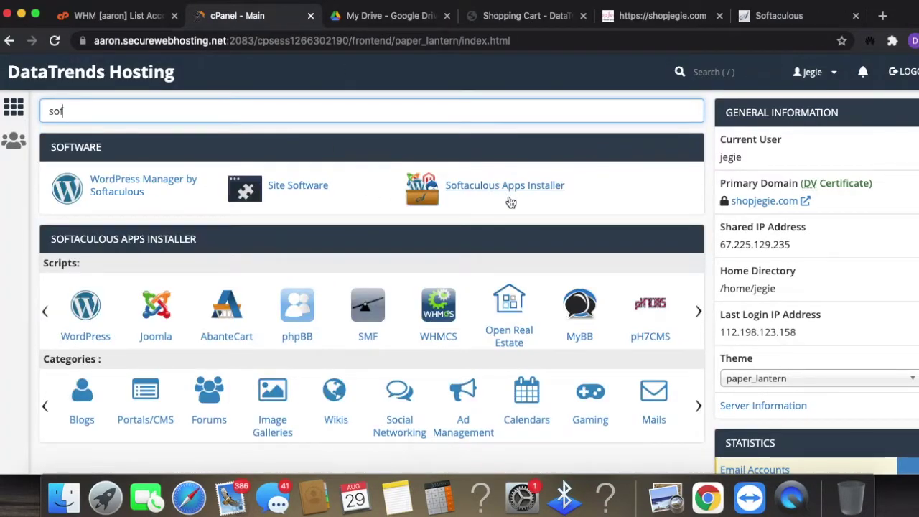
left_click(505, 188)
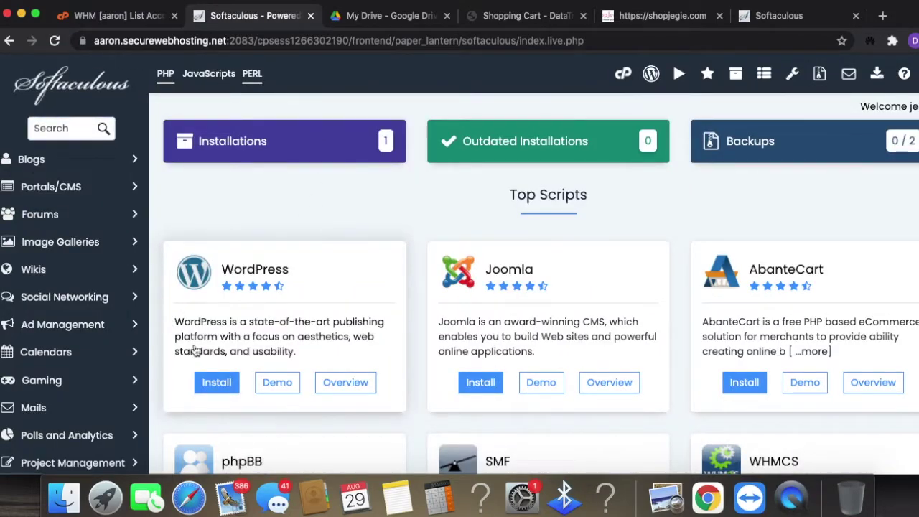
- Start a WordPress install from Softaculous and bring up its install form
left_click(228, 392)
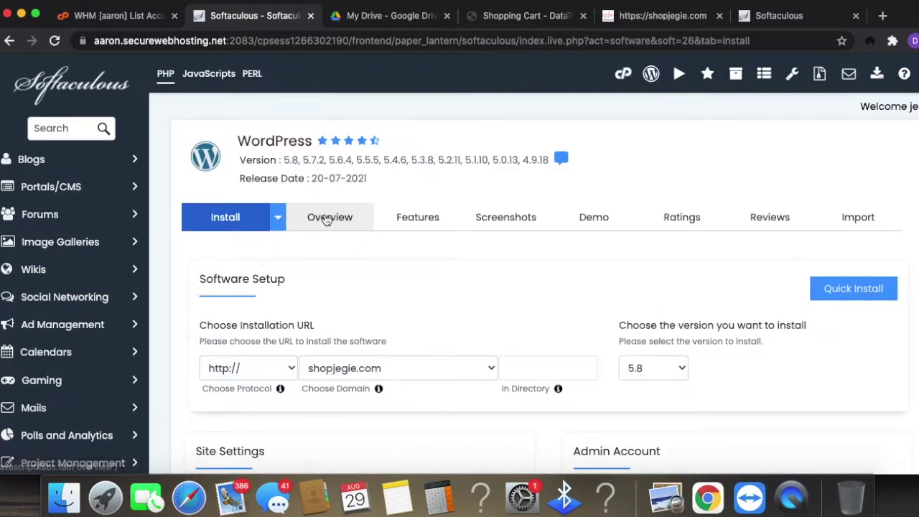
left_click(279, 218)
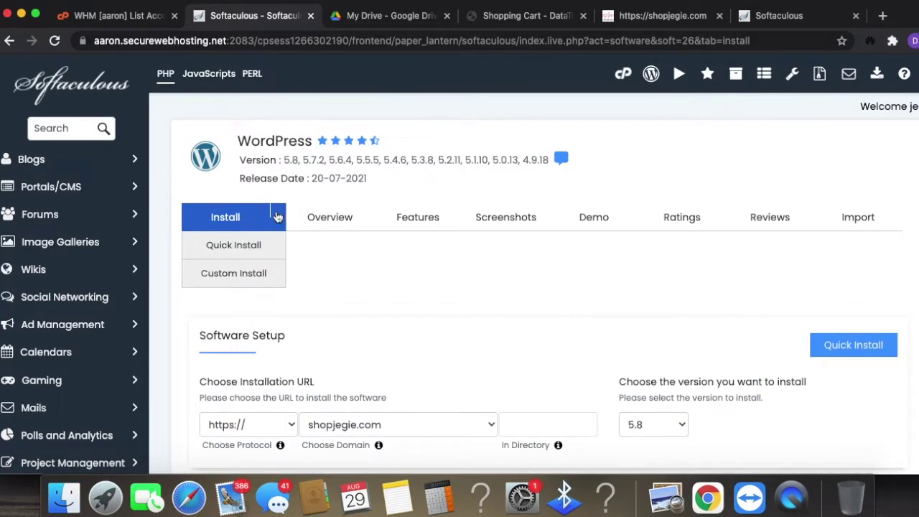
left_click(357, 301)
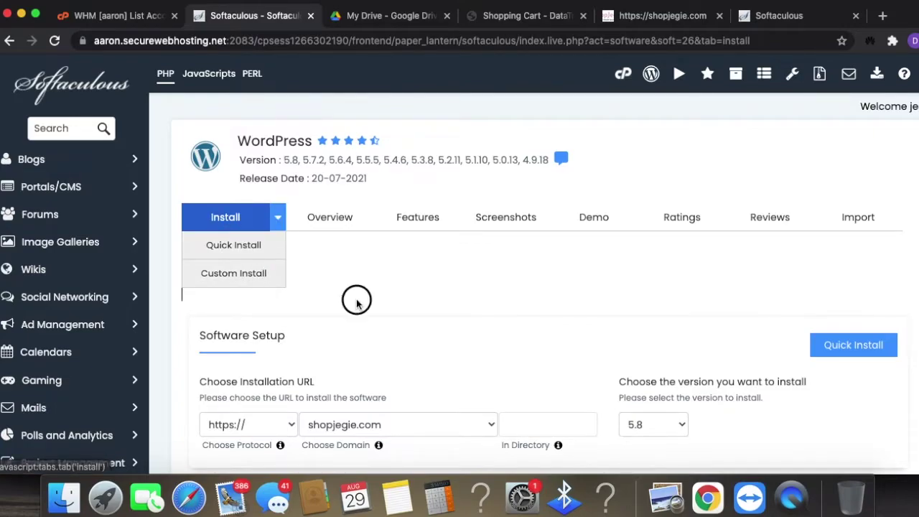
scroll(368, 301, "down", 2)
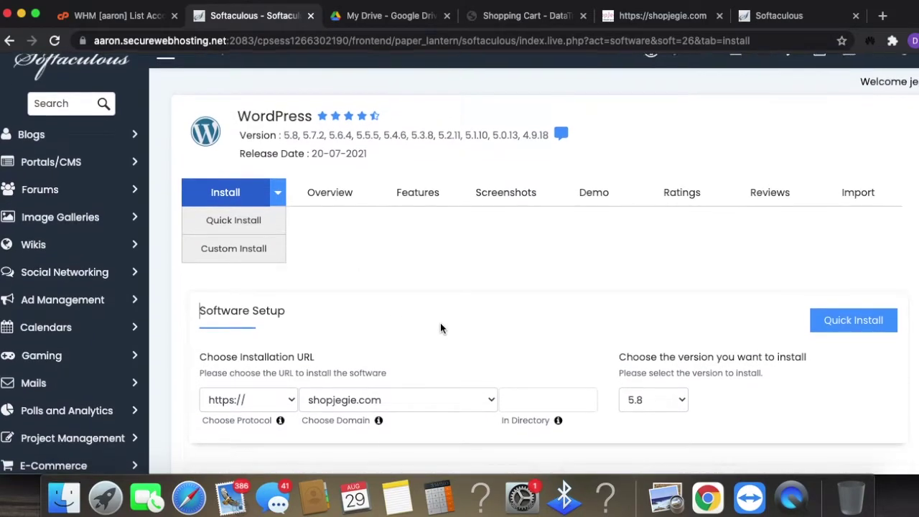
scroll(441, 323, "down", 4)
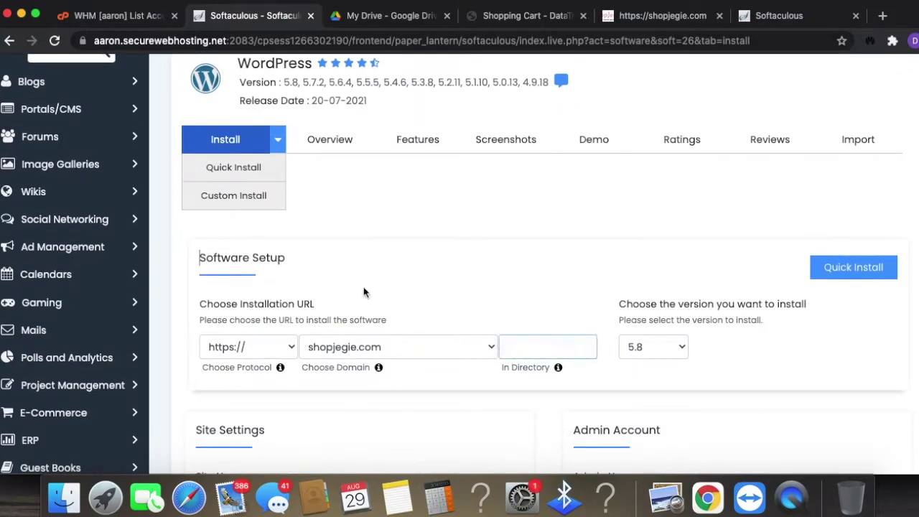
scroll(387, 272, "down", 3)
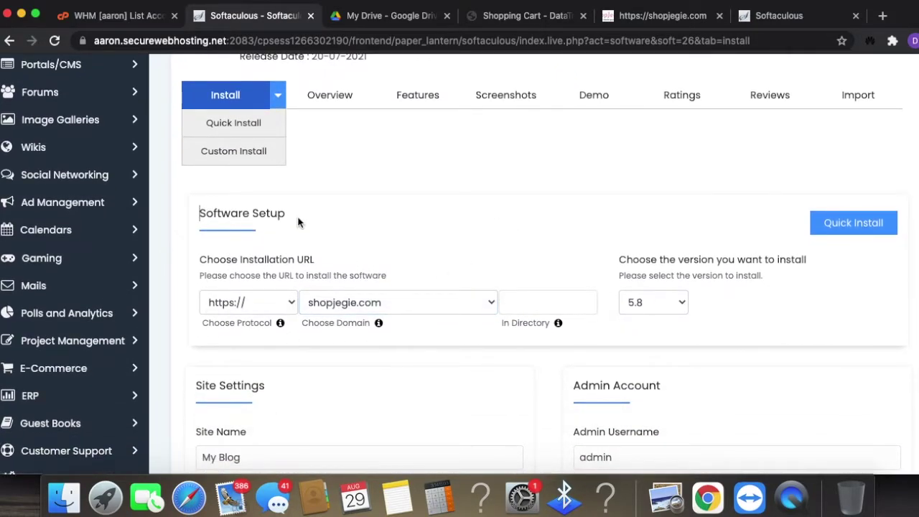
left_click(291, 302)
left_click(291, 302)
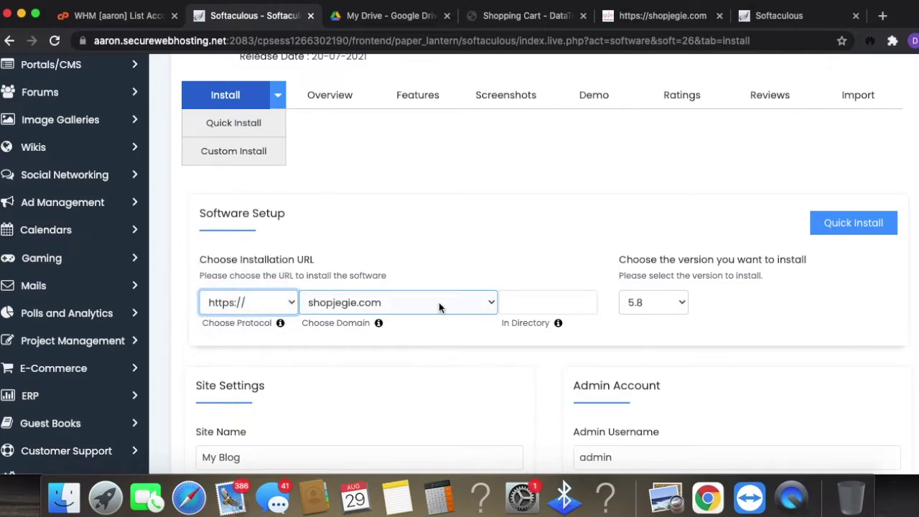
left_click(439, 303)
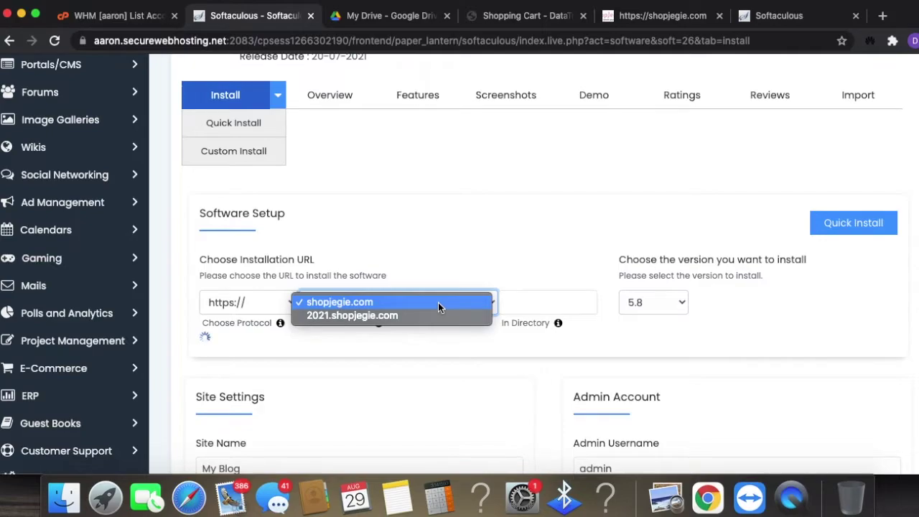
left_click(378, 318)
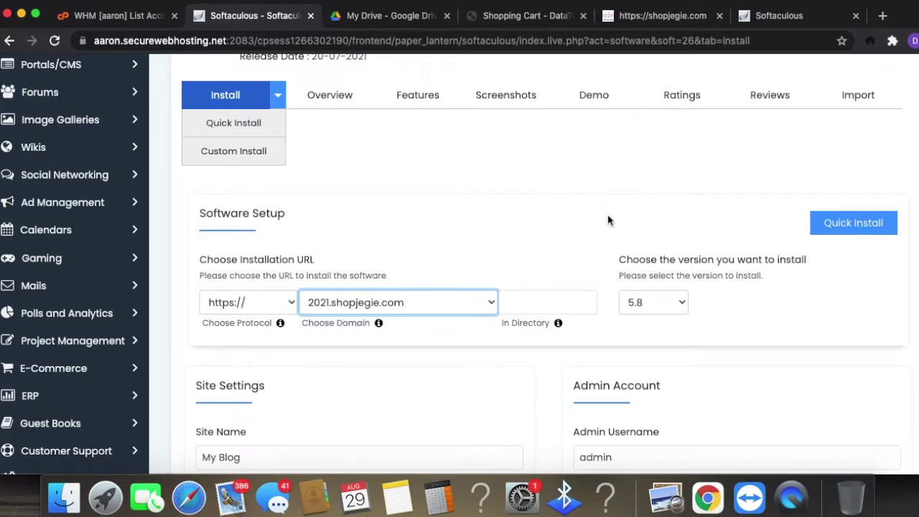
- Check the WordPress version list and keep version 5.8
scroll(467, 352, "down", 1)
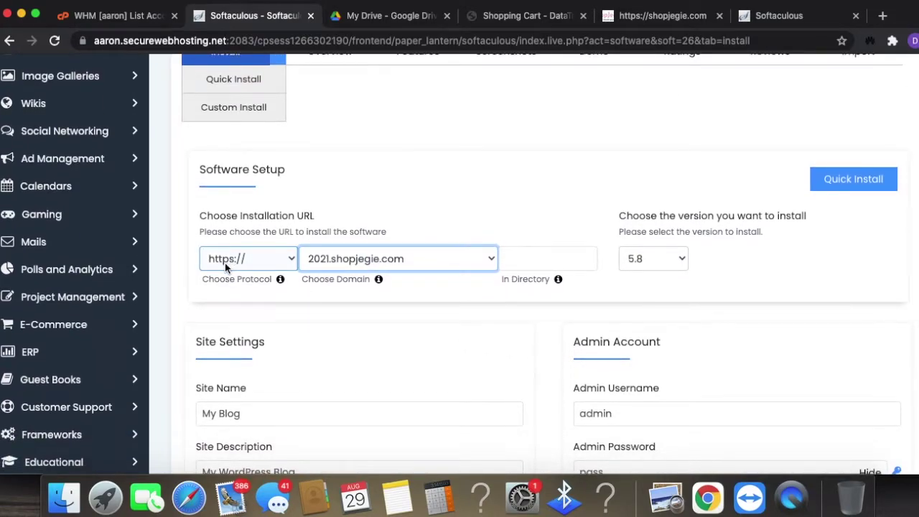
mouse_move(281, 286)
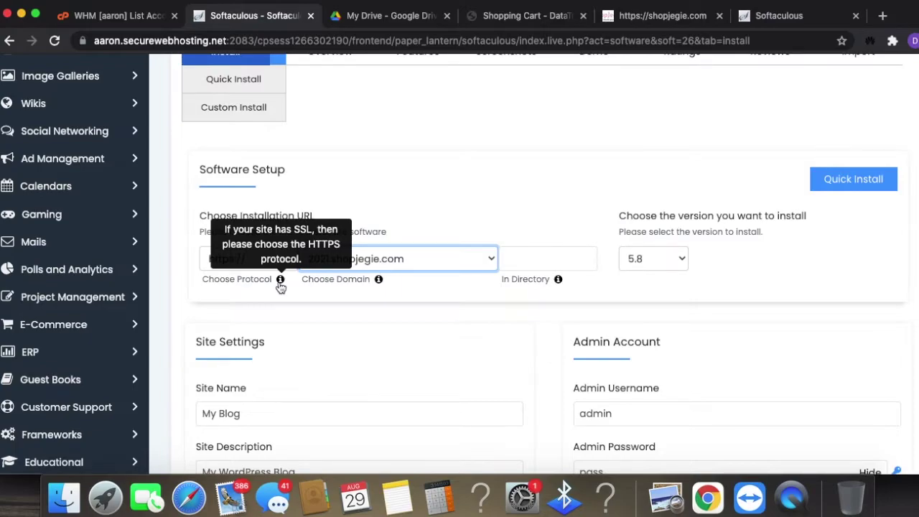
scroll(280, 286, "down", 5)
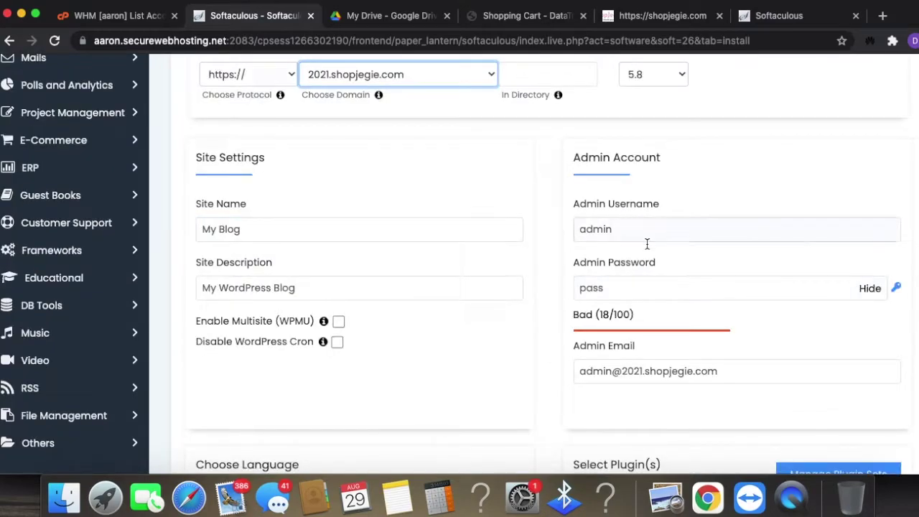
scroll(604, 160, "up", 3)
left_click(661, 191)
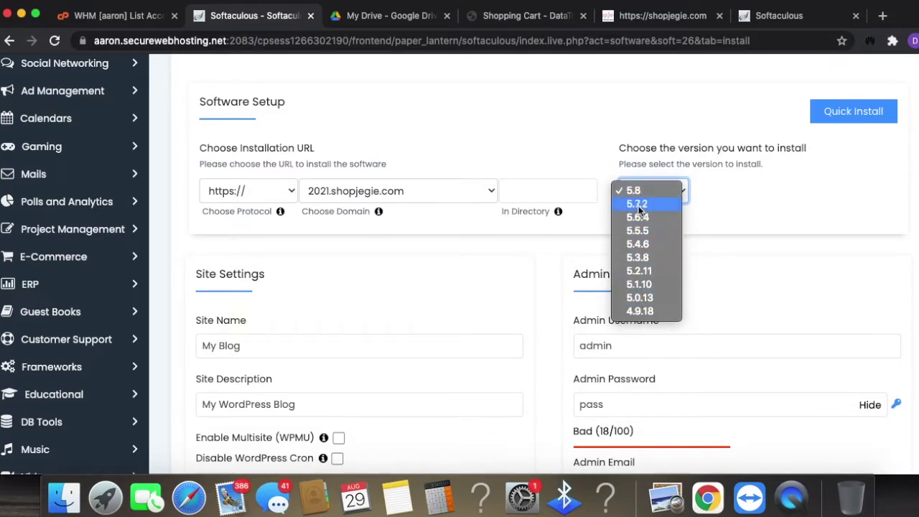
left_click(451, 314)
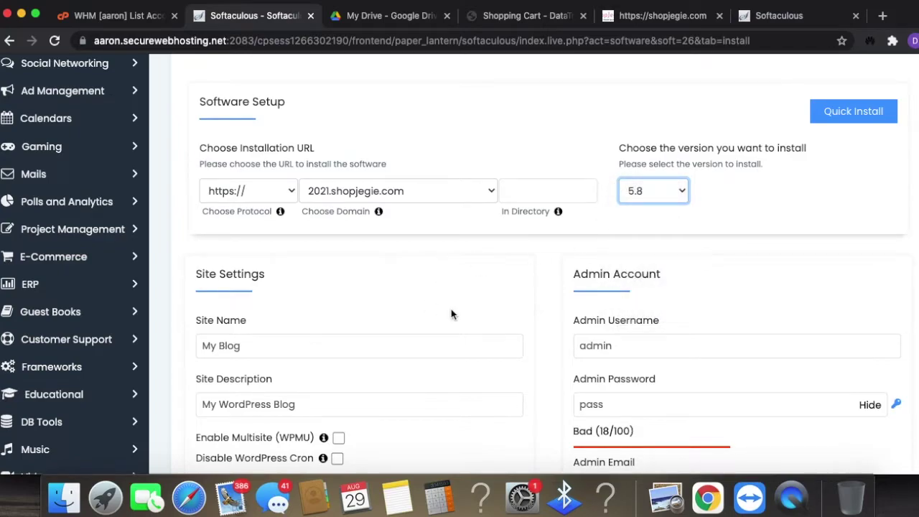
scroll(366, 271, "down", 3)
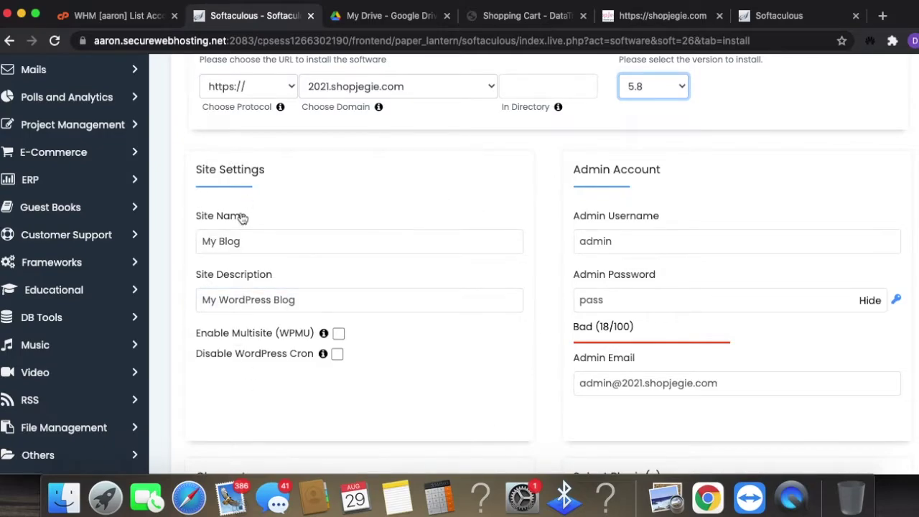
- Name the site 'Shopjegie' with description 'make the world your runway'
left_click_drag(287, 247, 153, 244)
type("S")
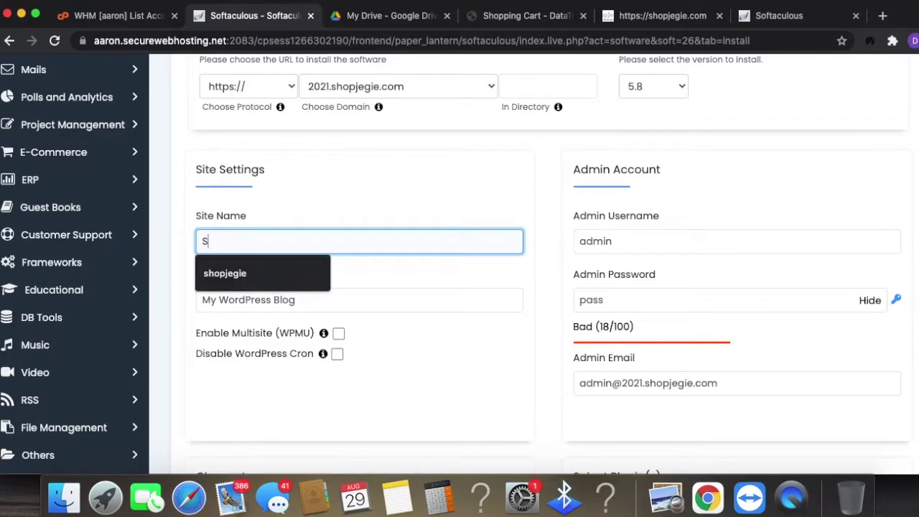
type("hopjegie")
left_click_drag(323, 295, 50, 279)
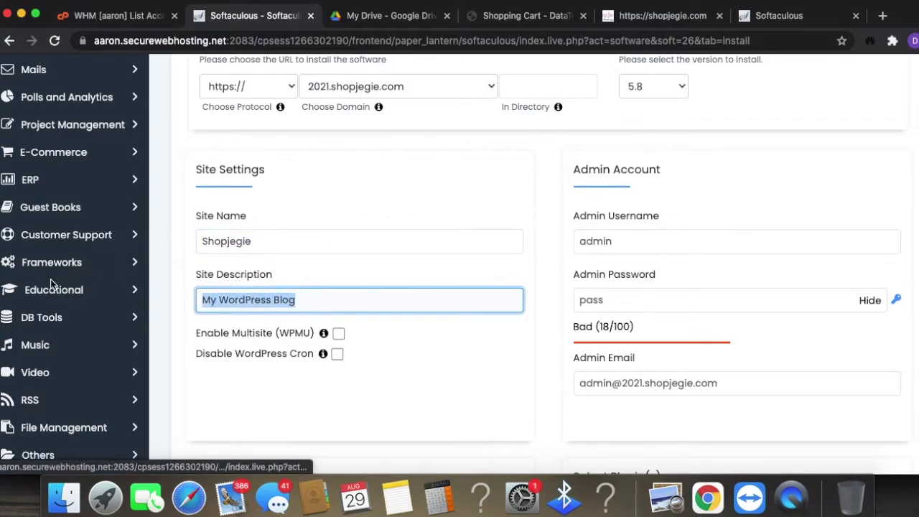
type("Ru")
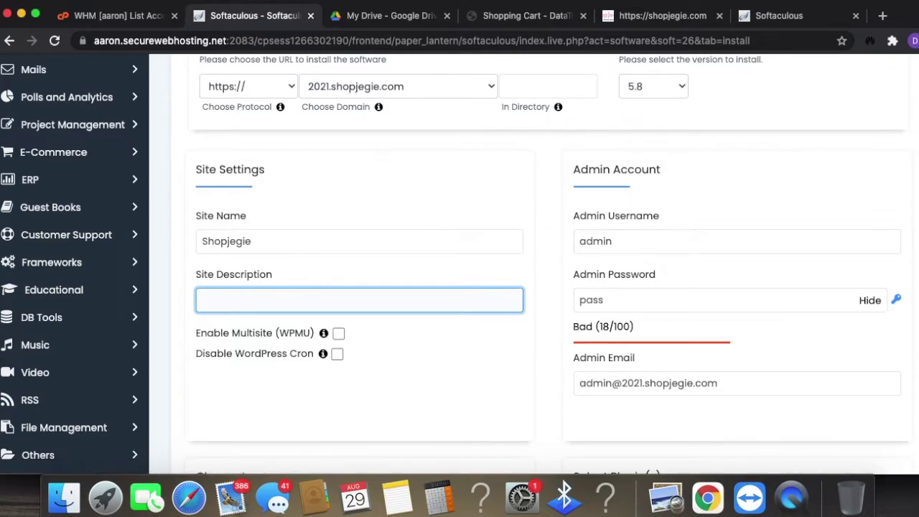
type("ake")
left_click(241, 327)
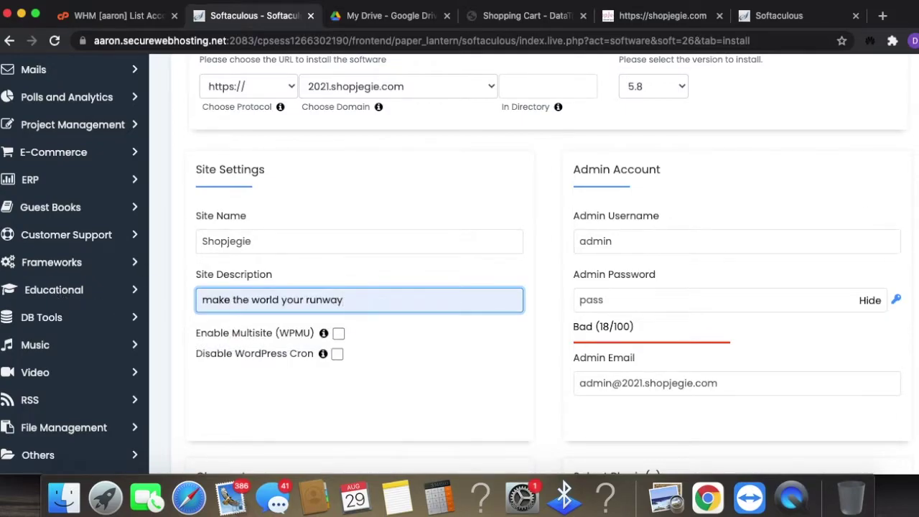
- Replace the default admin username and paste a strong admin password
left_click(769, 248)
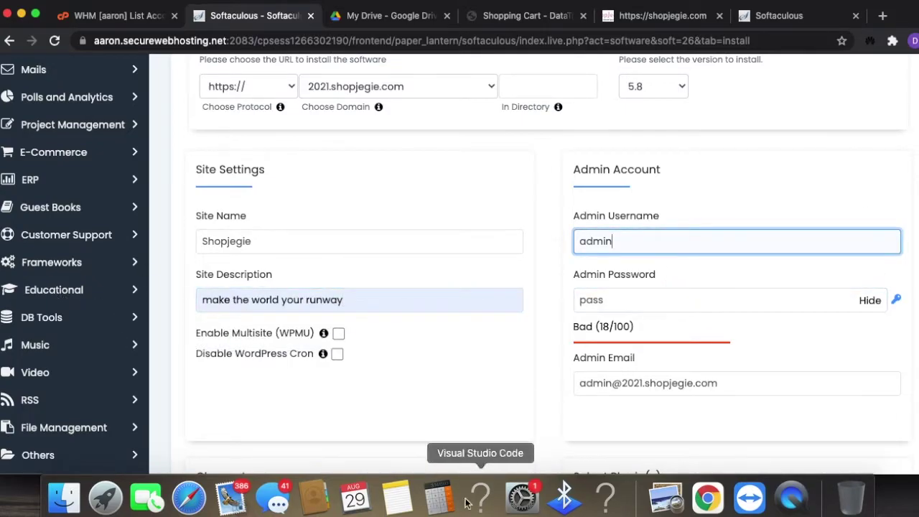
left_click(393, 500)
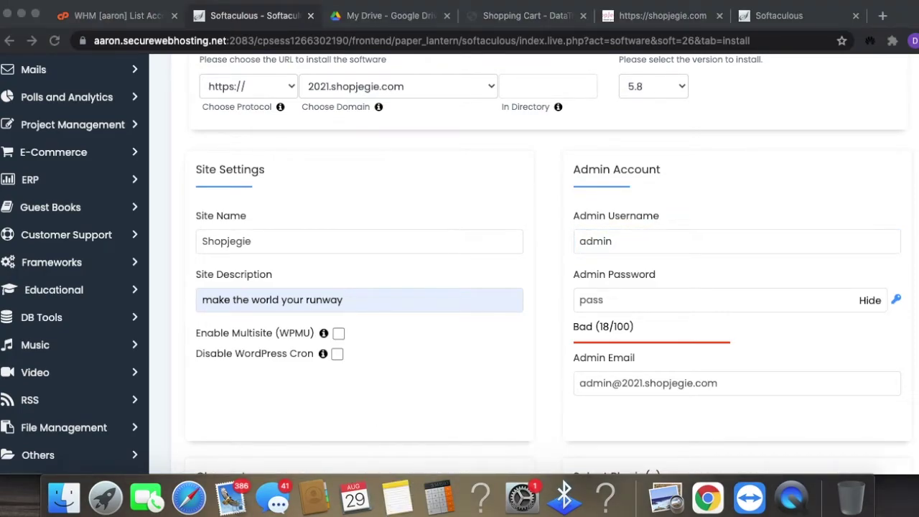
left_click(656, 241)
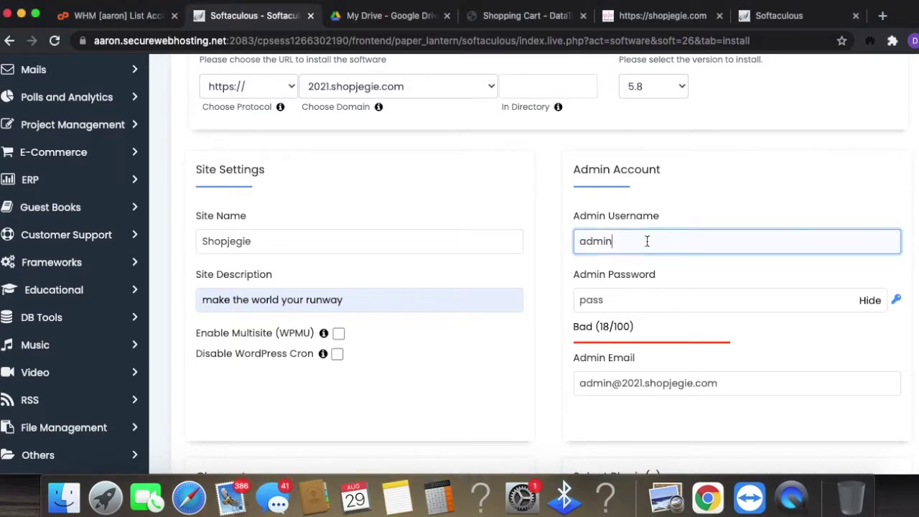
key("super+a")
type("ShopJegie2021")
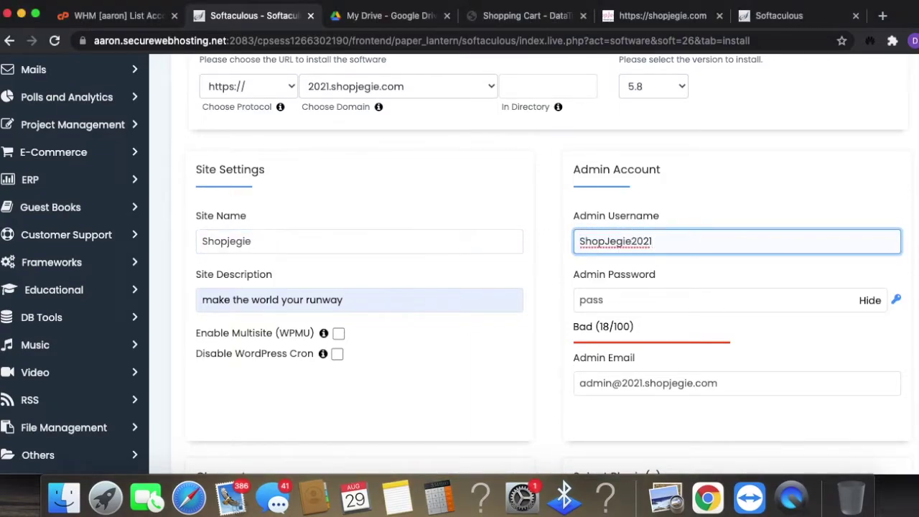
key("super+Tab")
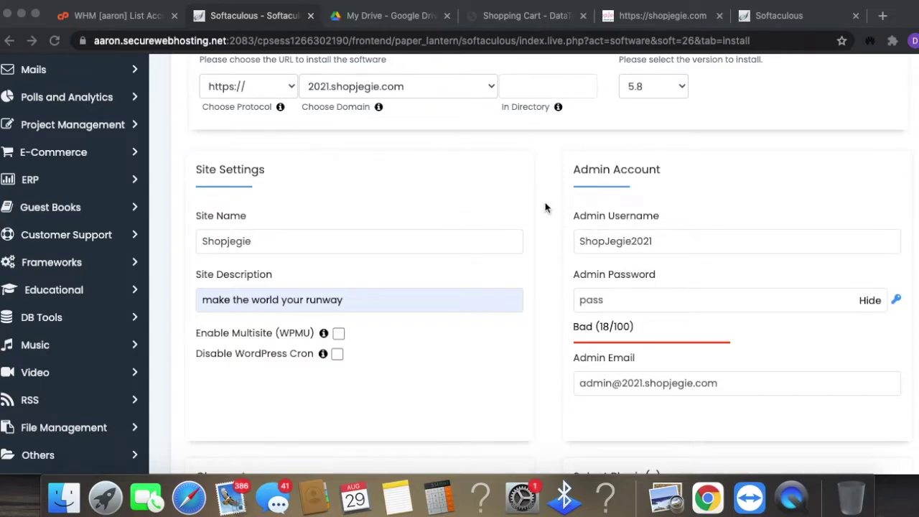
left_click(630, 300)
key("super+a")
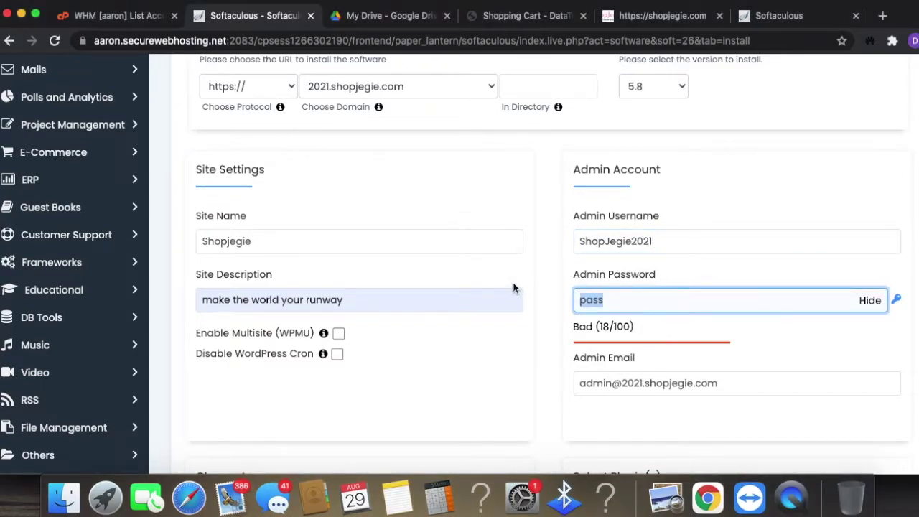
key("super+v")
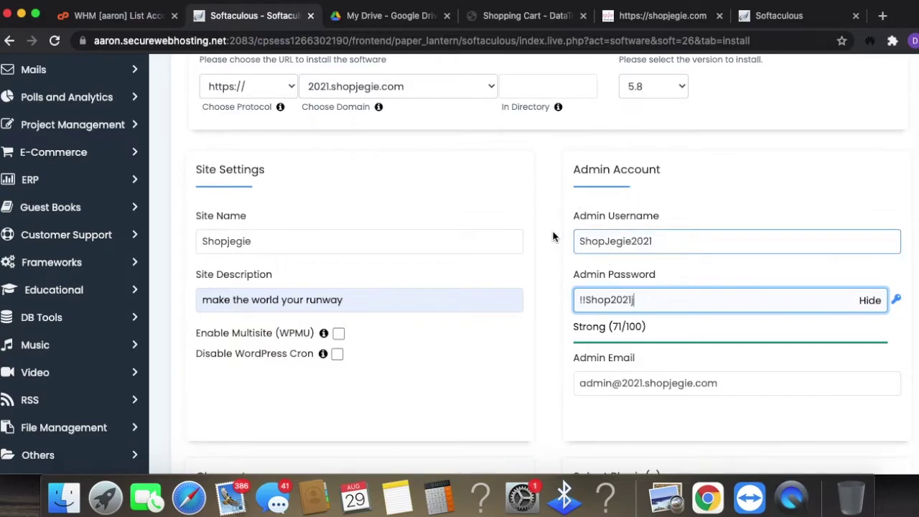
double_click(677, 240)
left_click(661, 302)
- Fill the admin e-mail with the saved address and expand Advanced Options
left_click(772, 386)
scroll(772, 388, "down", 1)
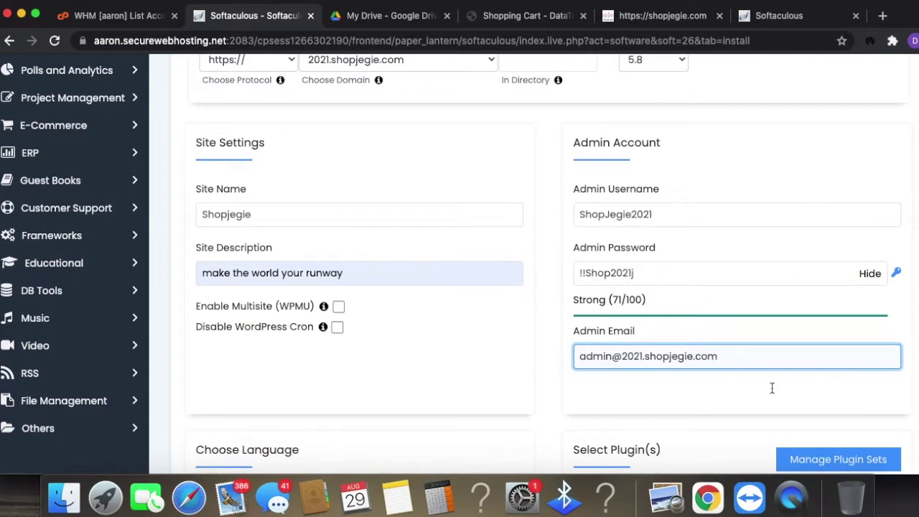
key("super+a")
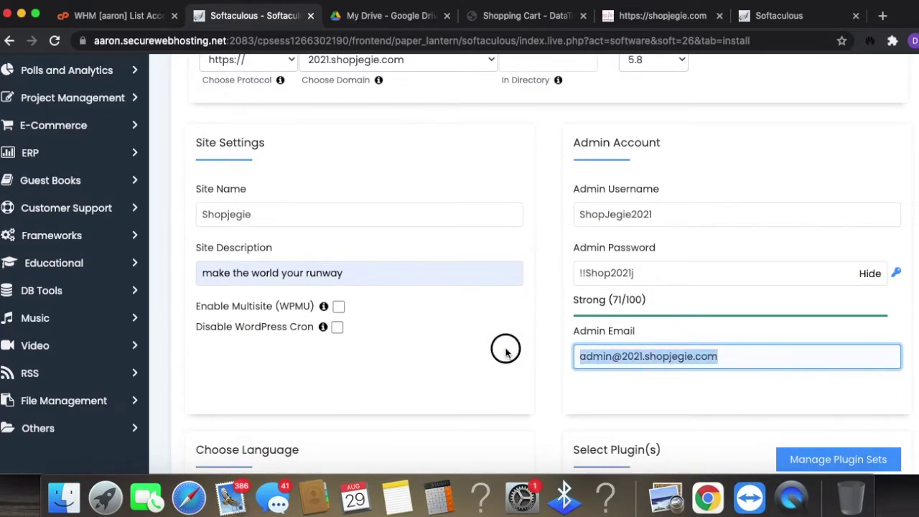
type("j@")
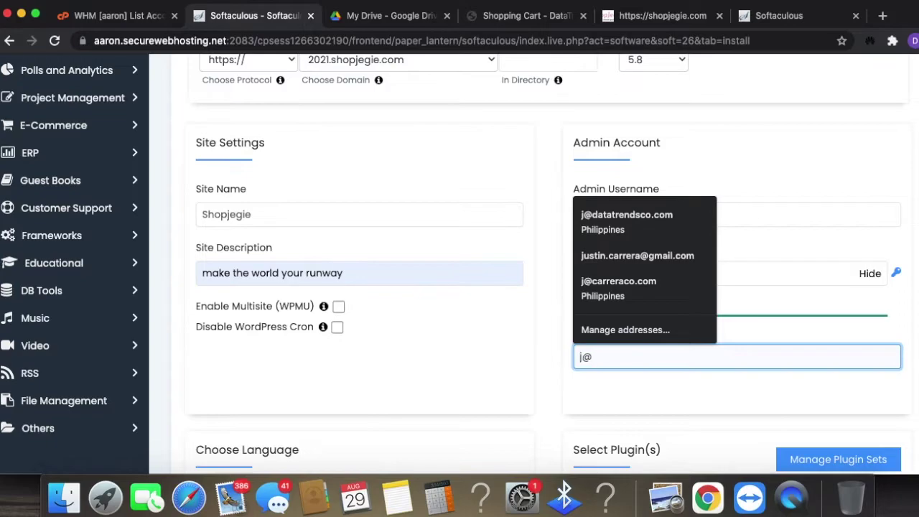
left_click(663, 214)
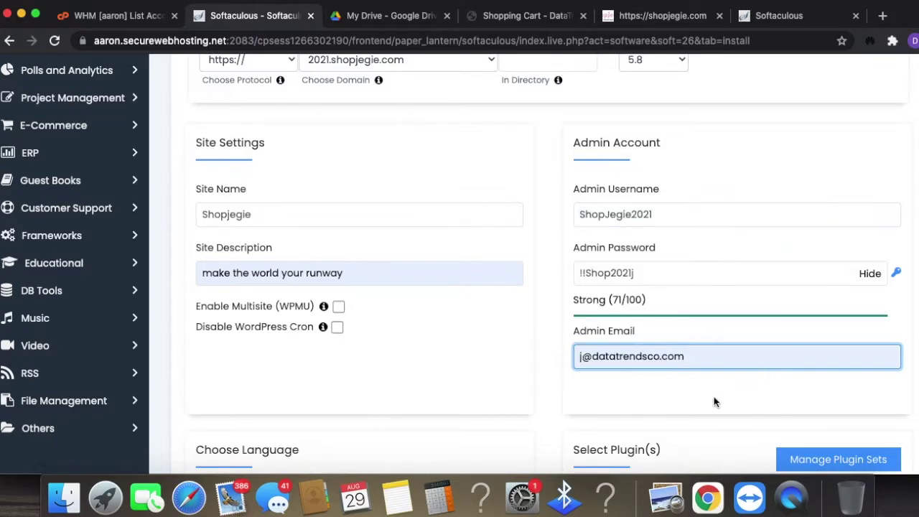
scroll(714, 402, "down", 2)
scroll(302, 187, "down", 5)
left_click(302, 186)
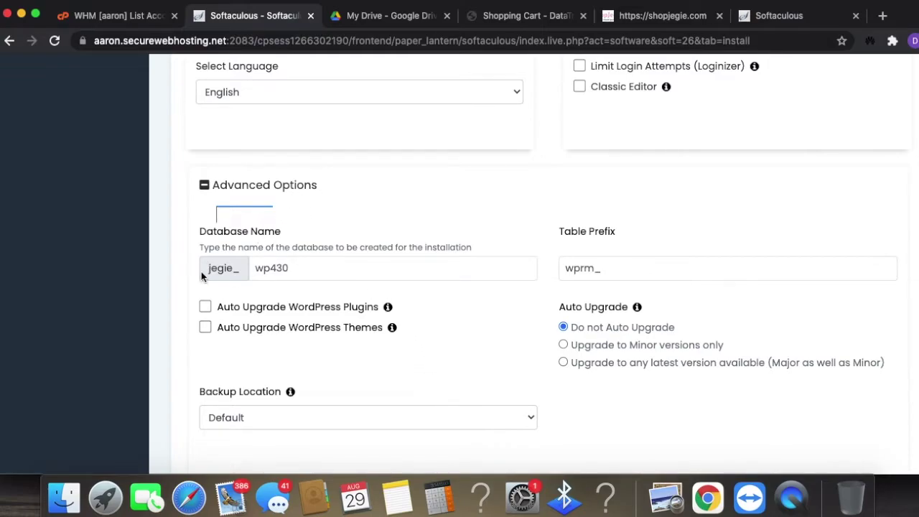
- Keep the Default backup location and select the Twenty Twenty-One theme, accepting its demo images
scroll(404, 338, "down", 3)
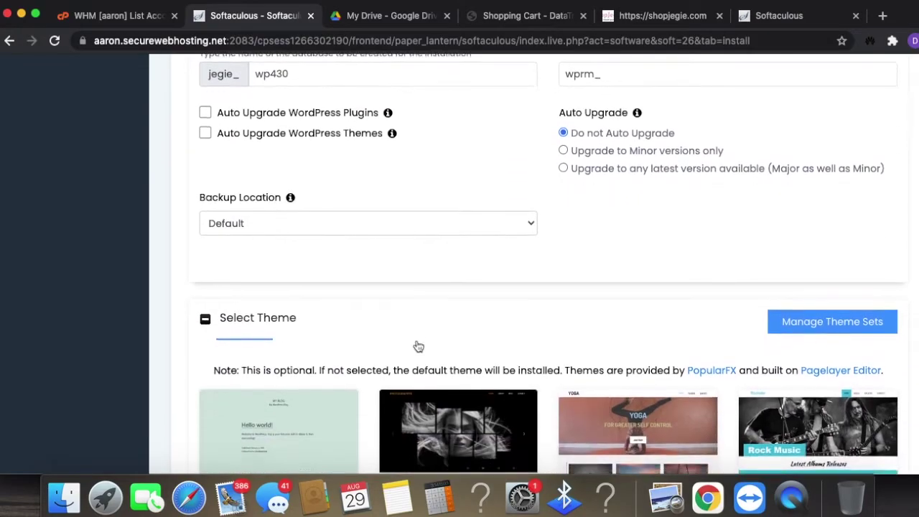
left_click(410, 223)
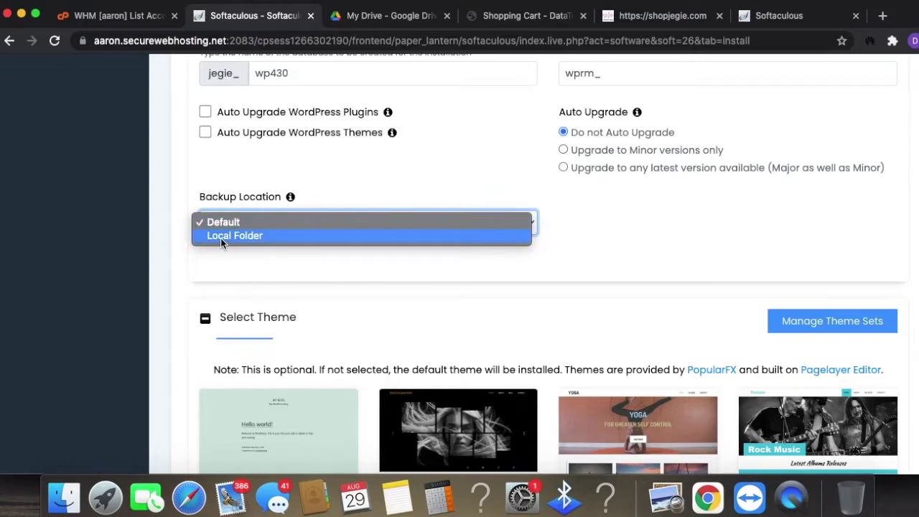
left_click(683, 236)
scroll(601, 332, "down", 5)
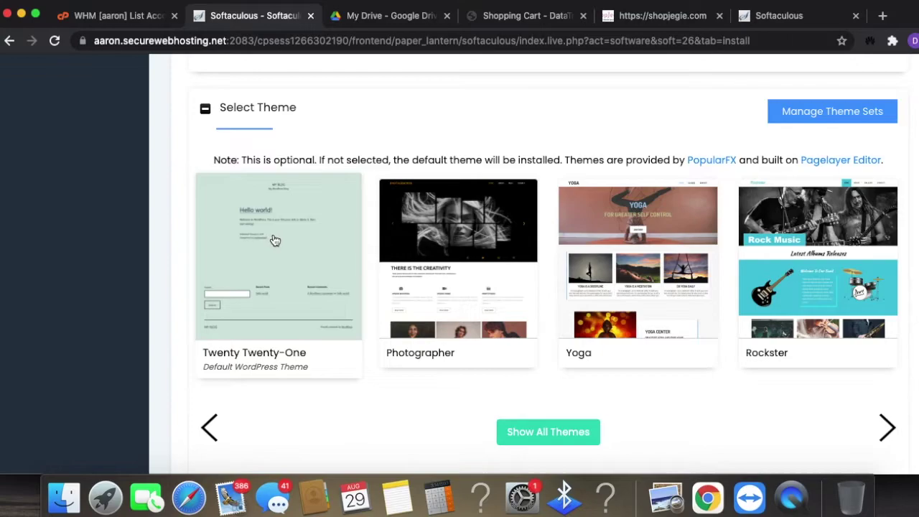
left_click(247, 275)
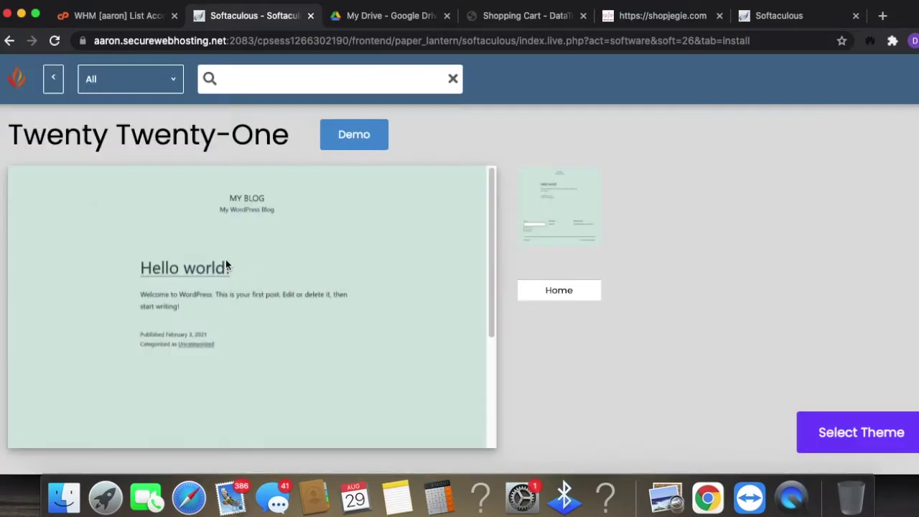
left_click(886, 439)
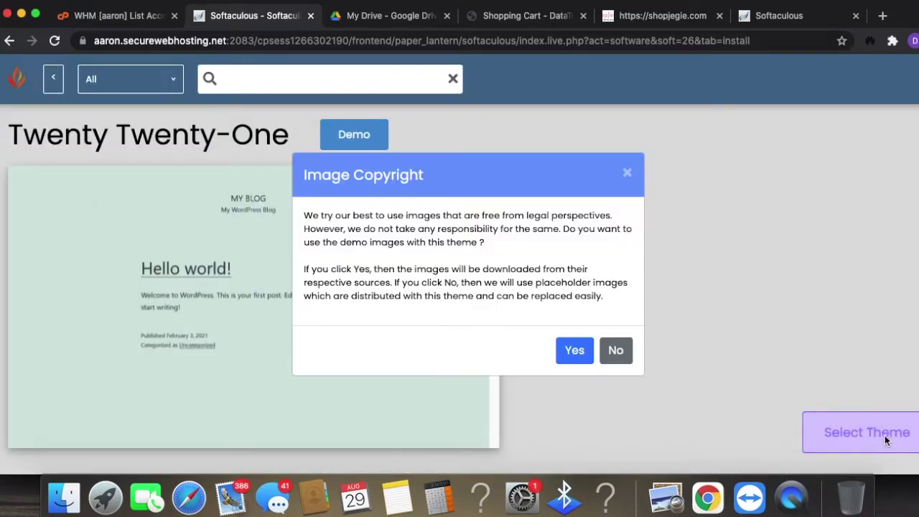
left_click(576, 351)
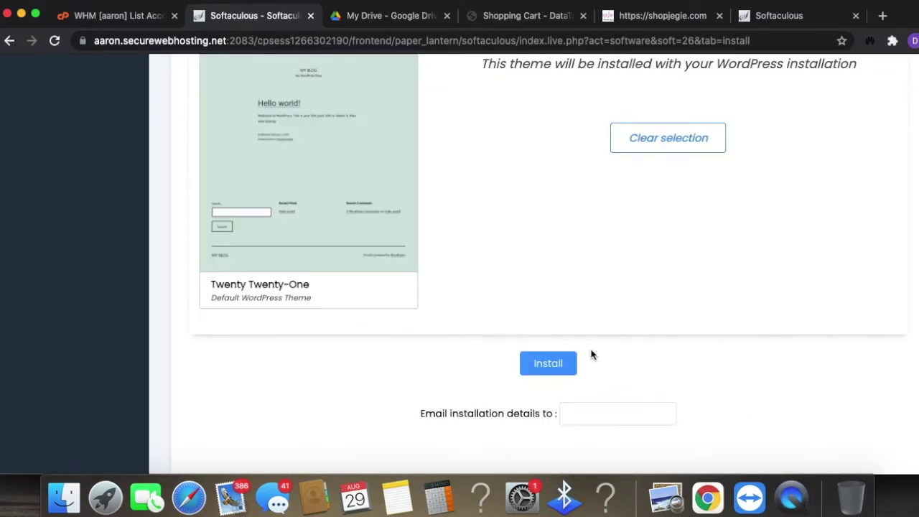
- Review the configured WordPress install form and submit it with Install
scroll(596, 352, "up", 5)
scroll(599, 350, "up", 15)
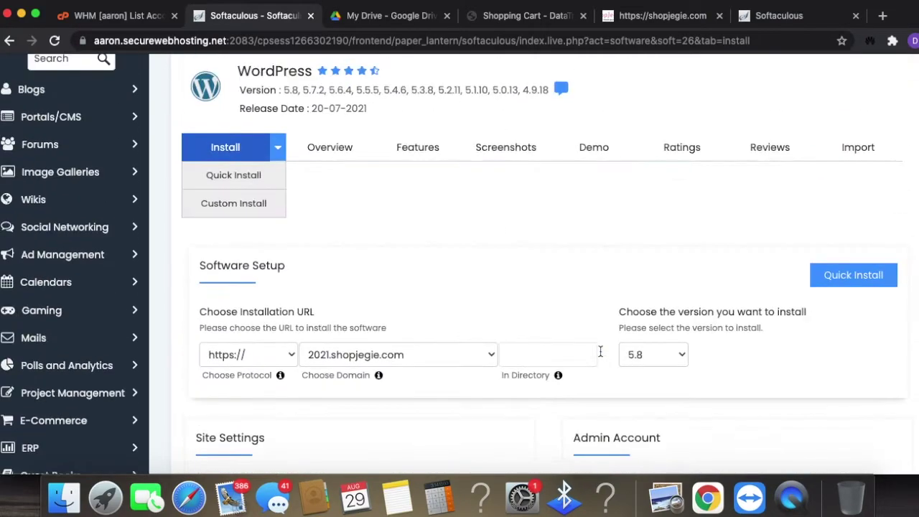
scroll(600, 356, "down", 3)
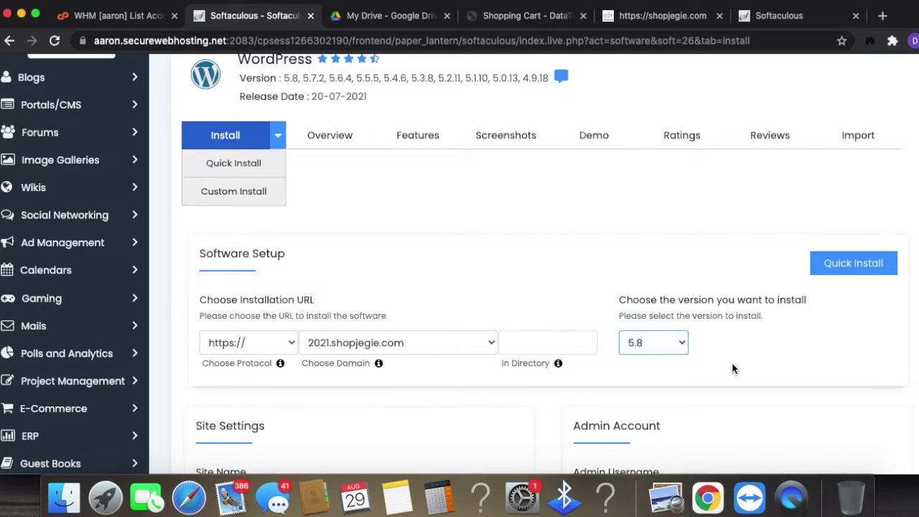
scroll(744, 377, "down", 6)
scroll(747, 389, "down", 3)
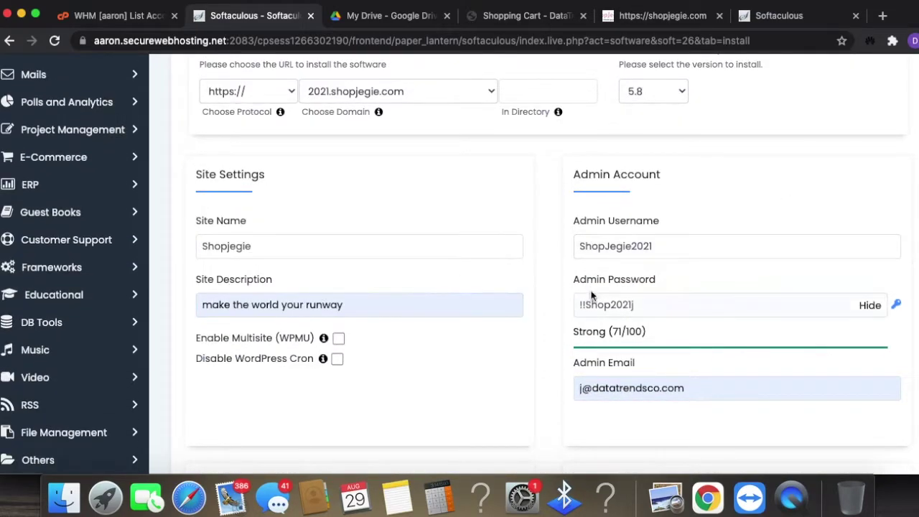
scroll(753, 248, "down", 7)
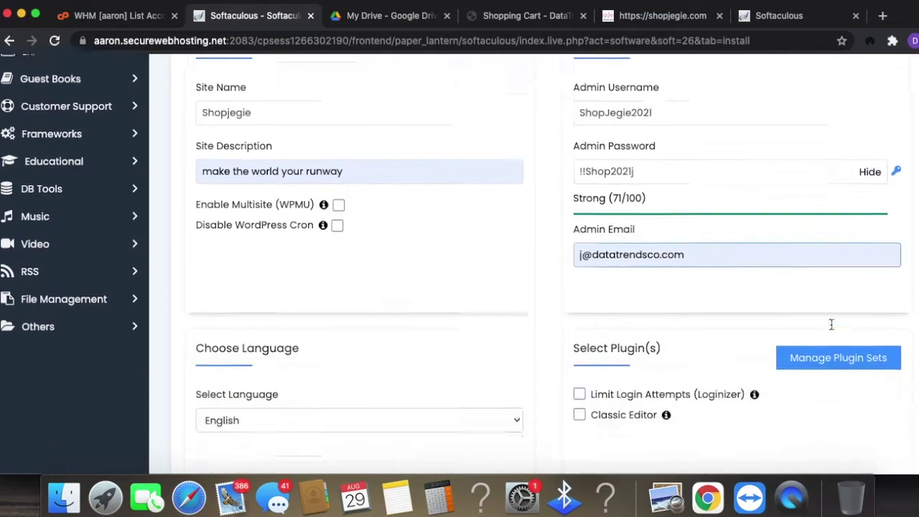
scroll(838, 343, "down", 9)
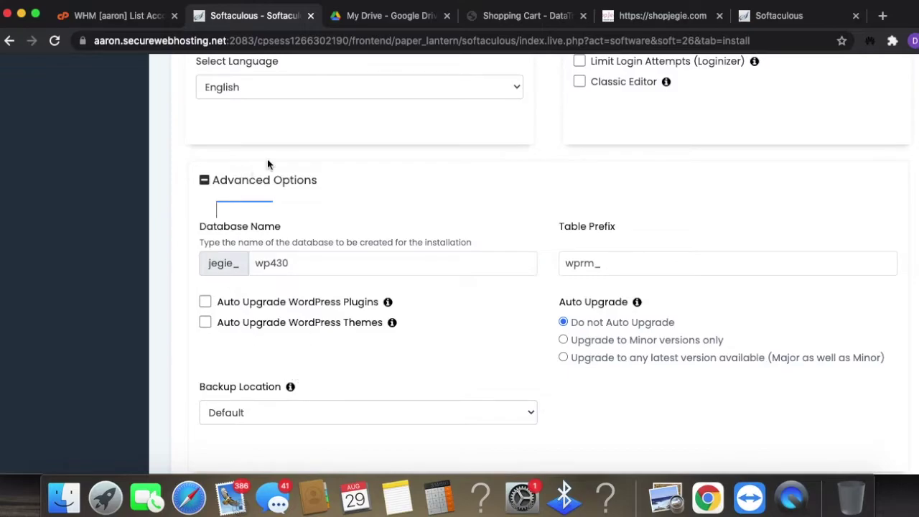
scroll(626, 253, "down", 4)
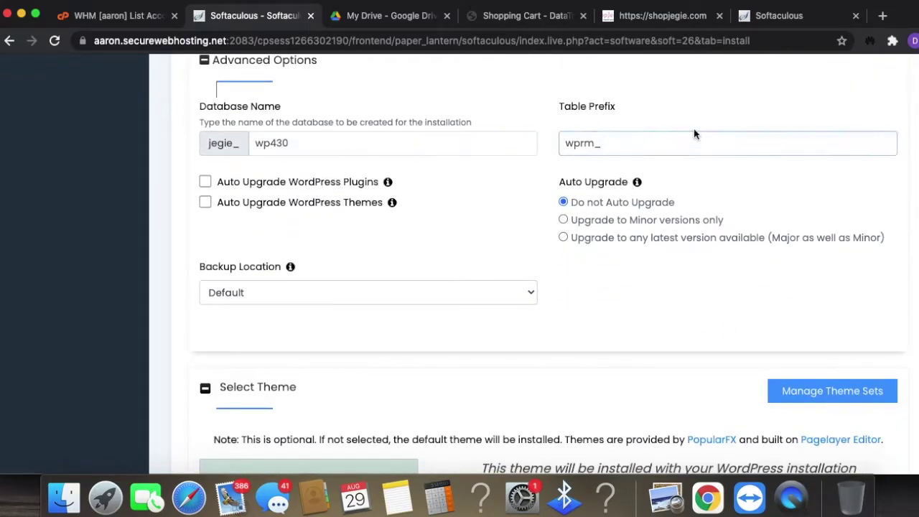
scroll(415, 314, "down", 5)
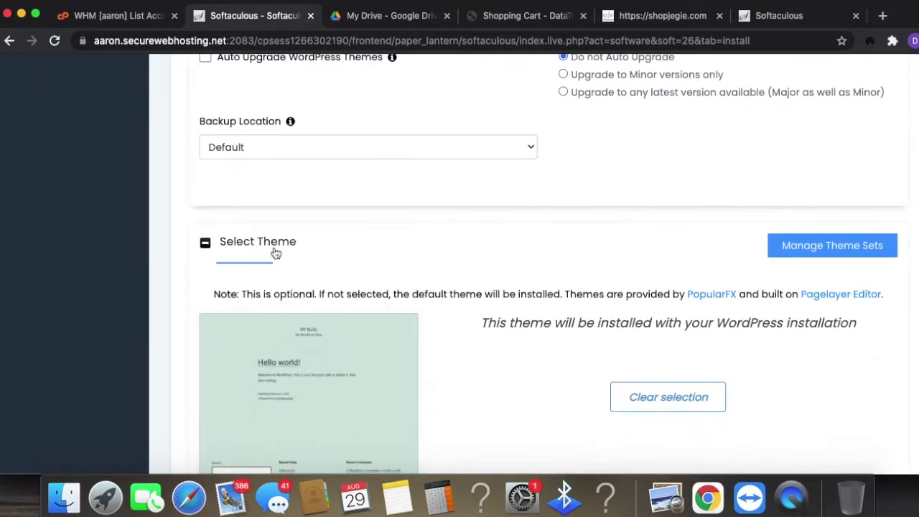
scroll(633, 342, "down", 5)
left_click(577, 287)
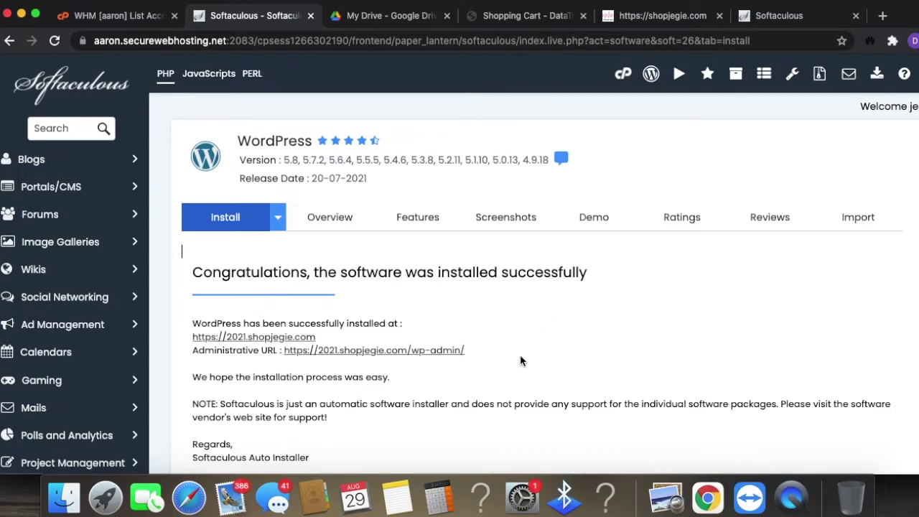
left_click_drag(476, 351, 195, 323)
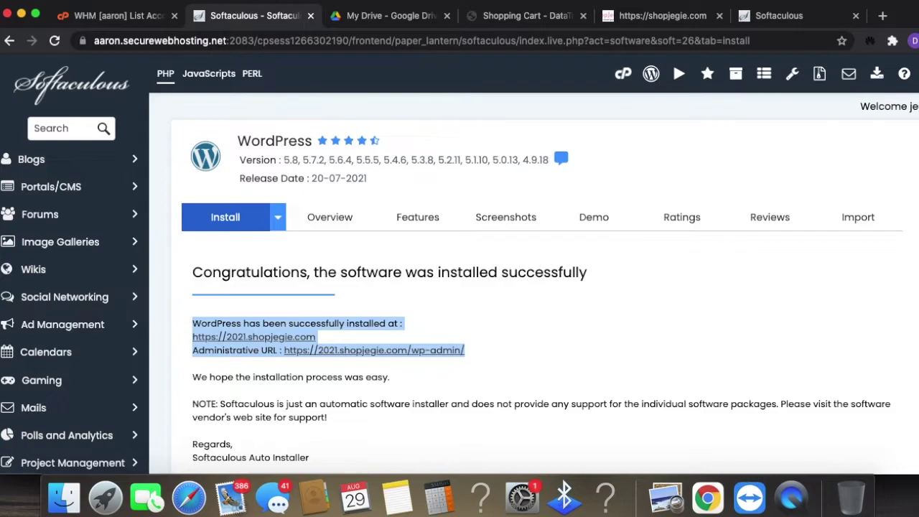
key("super+Tab")
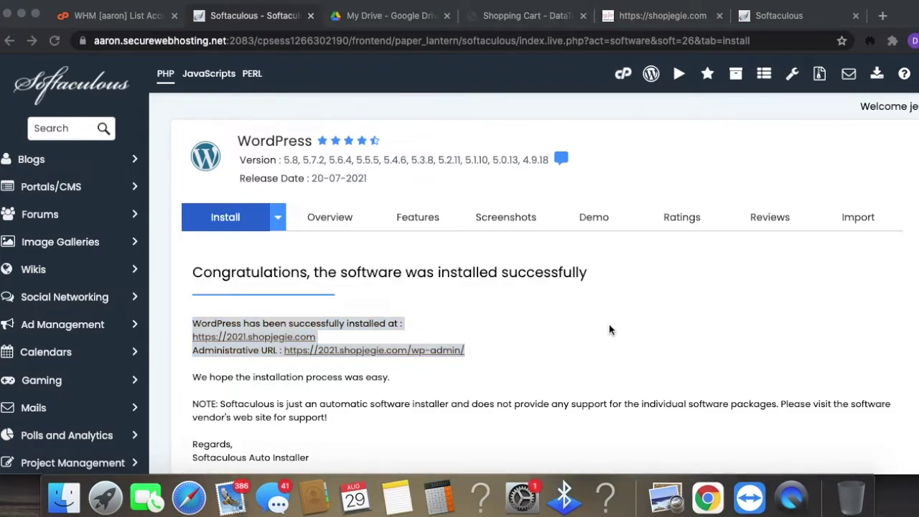
key("super+Tab")
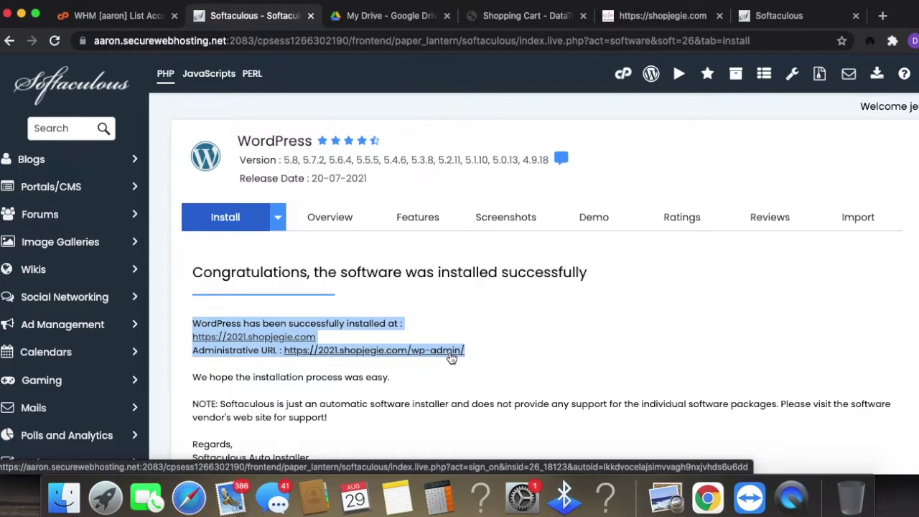
left_click(259, 339)
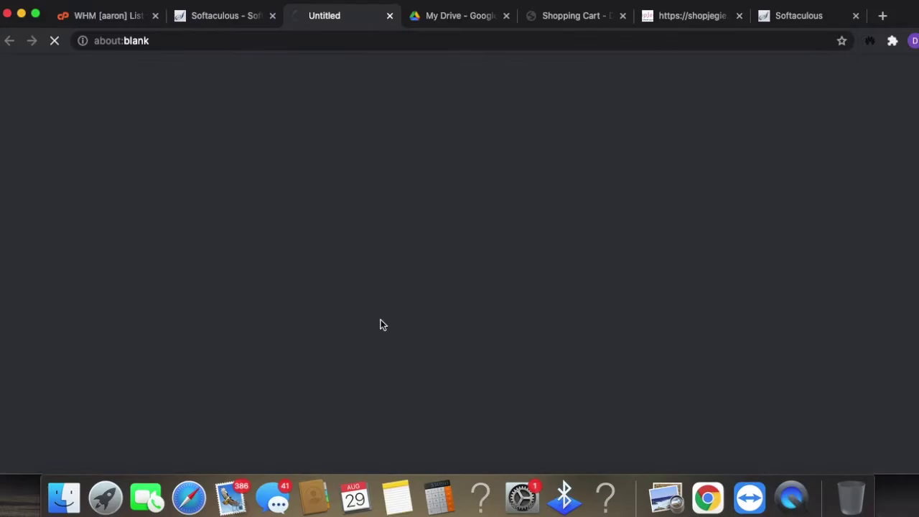
- Close the old shopjegie and Shopping Cart tabs, view the new site, then follow its Administrative URL
left_click(739, 16)
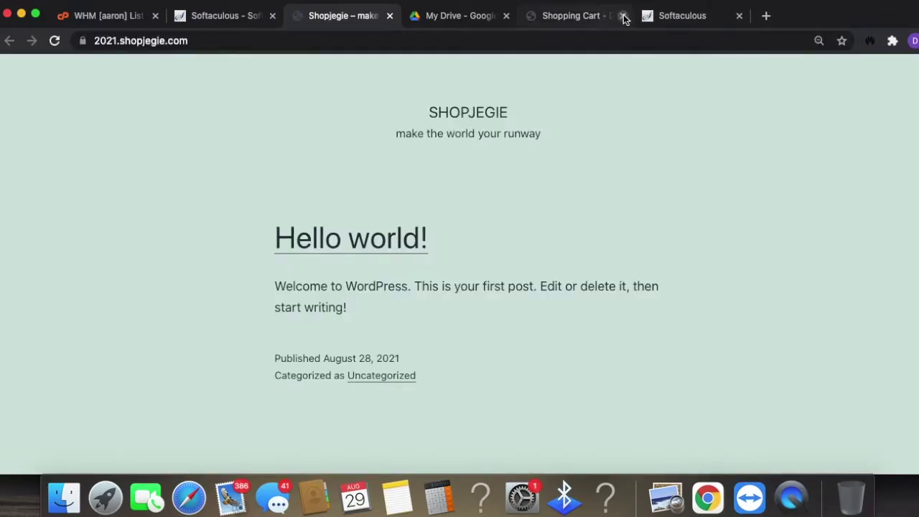
left_click(623, 15)
scroll(564, 240, "down", 1)
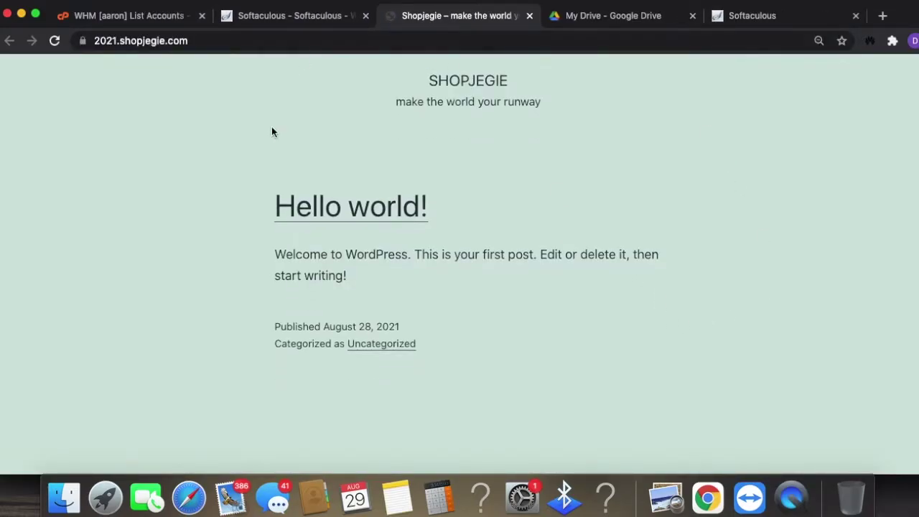
scroll(466, 342, "up", 1)
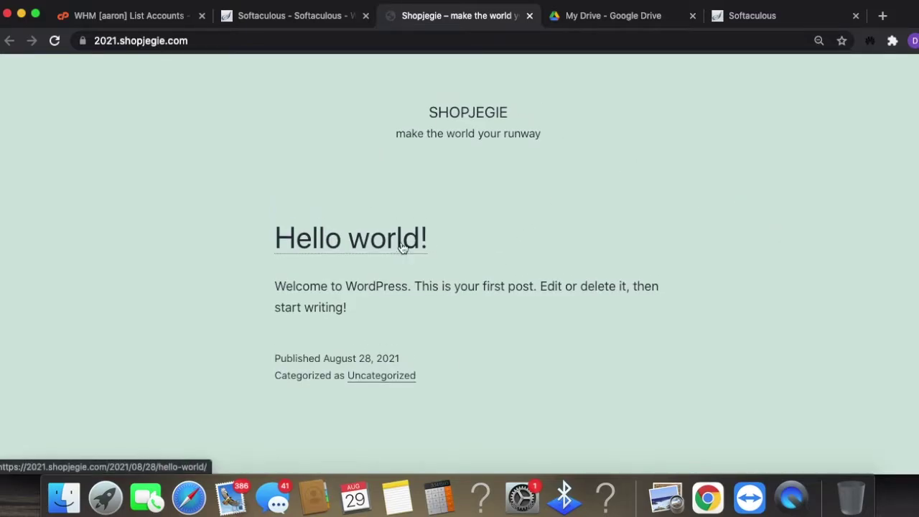
left_click(303, 24)
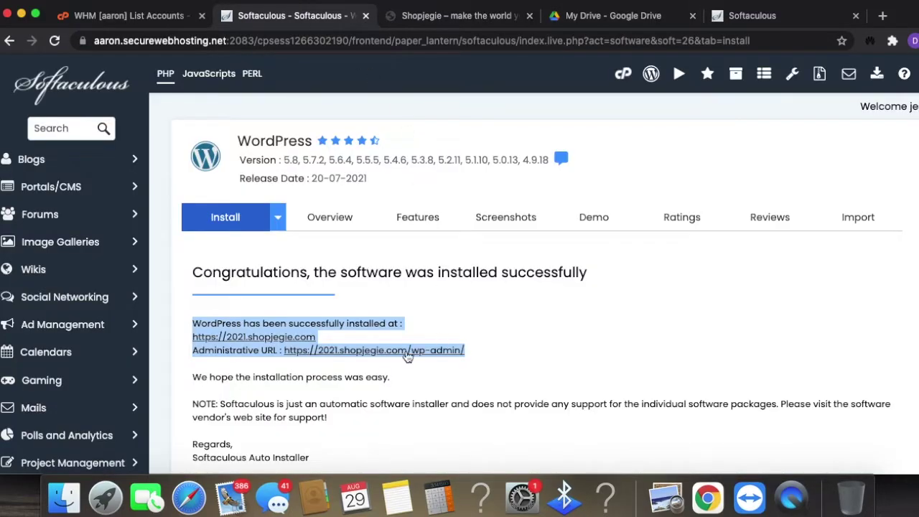
left_click(405, 350)
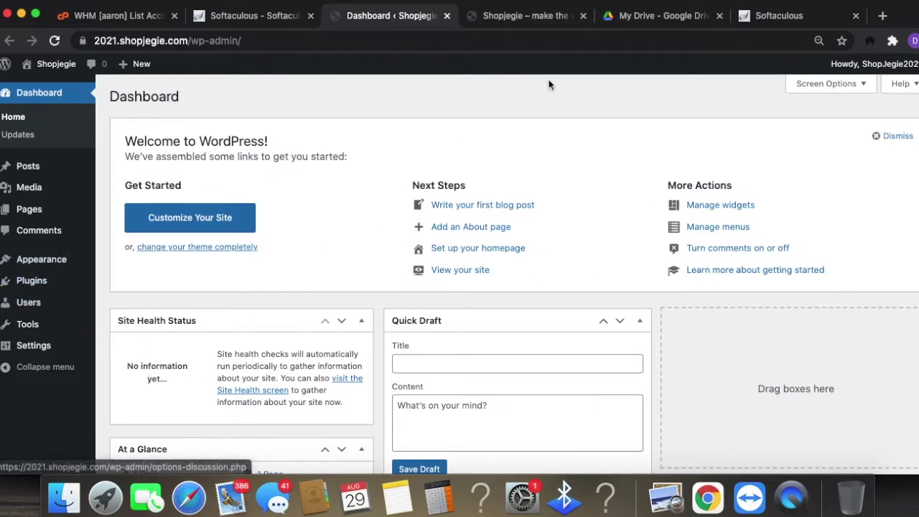
- Check the live front page, then dismiss the Dashboard's Welcome to WordPress panel
left_click(525, 16)
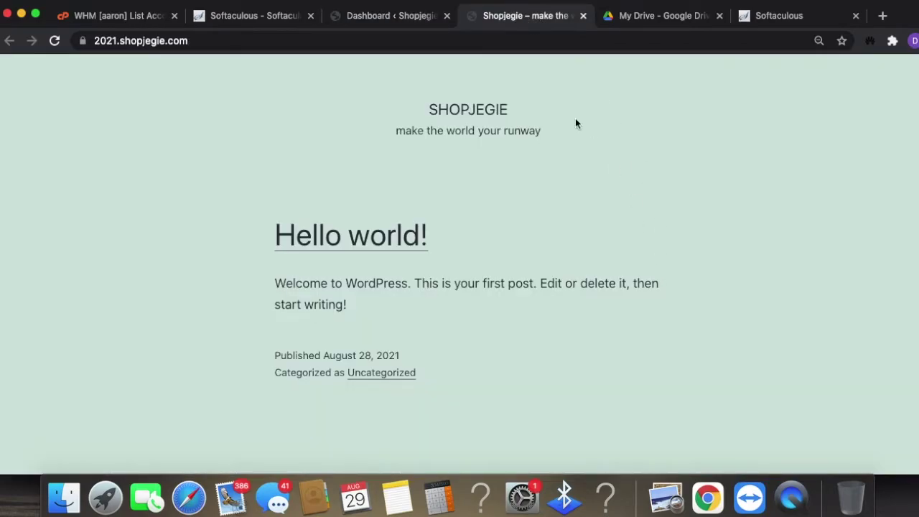
left_click(388, 19)
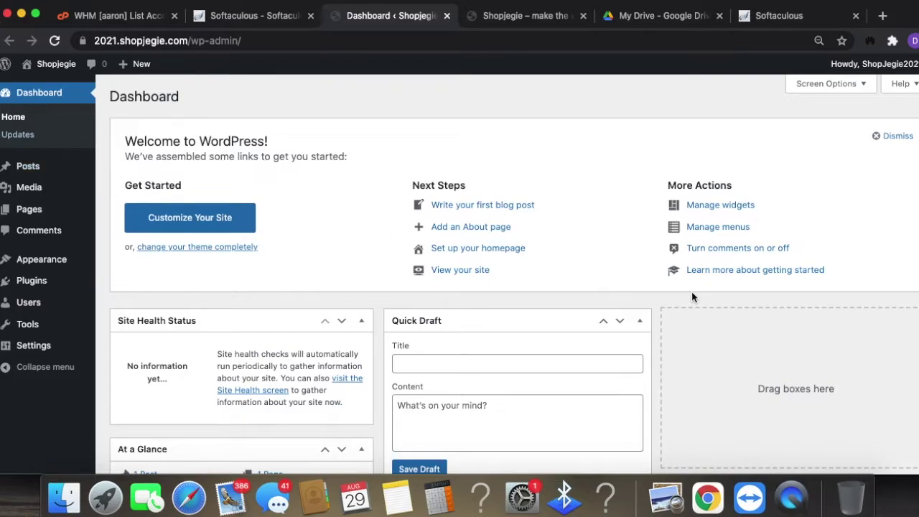
scroll(718, 355, "down", 1)
left_click(877, 109)
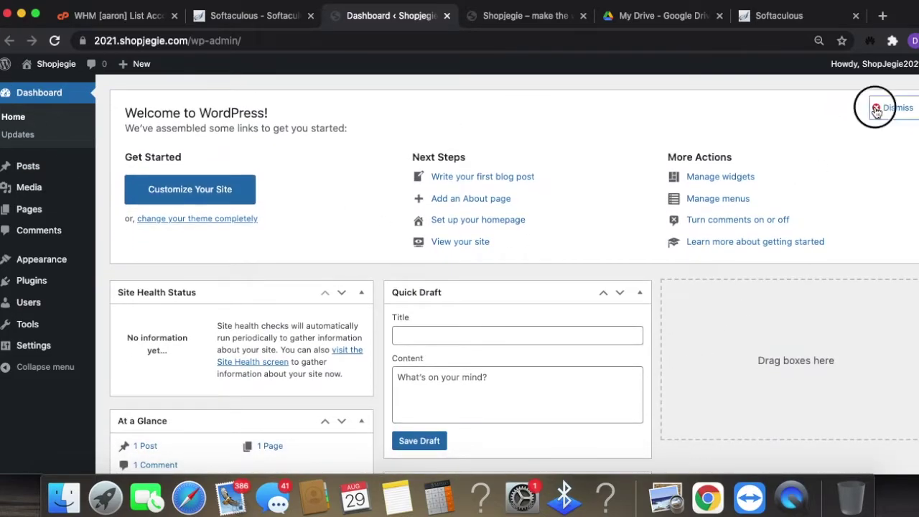
scroll(782, 332, "down", 5)
scroll(783, 332, "up", 6)
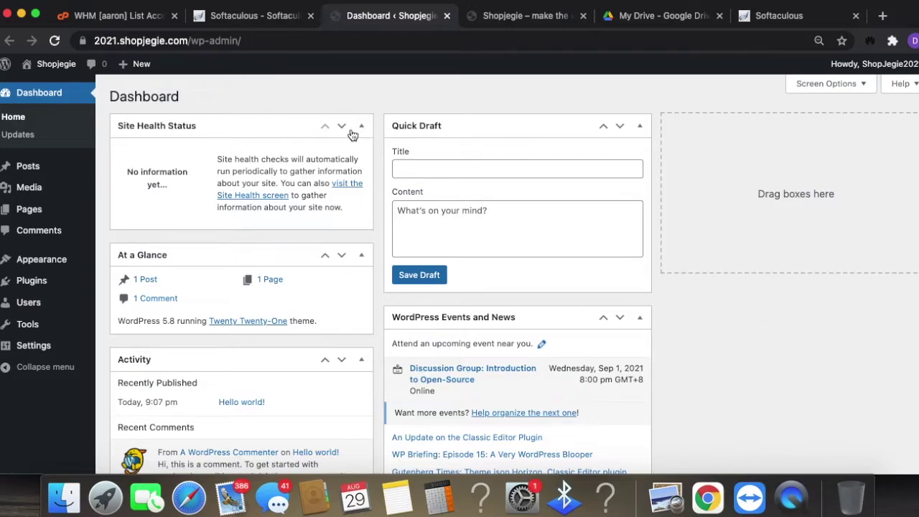
scroll(511, 195, "down", 5)
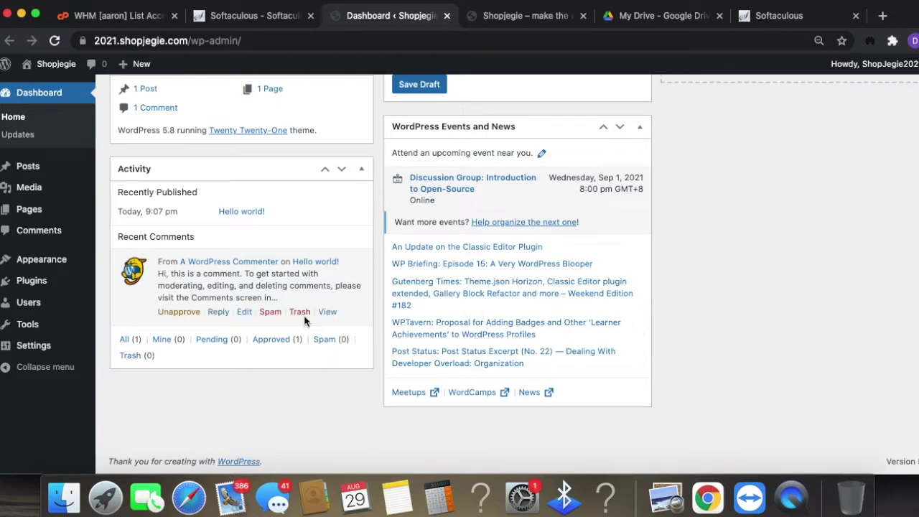
scroll(280, 313, "up", 5)
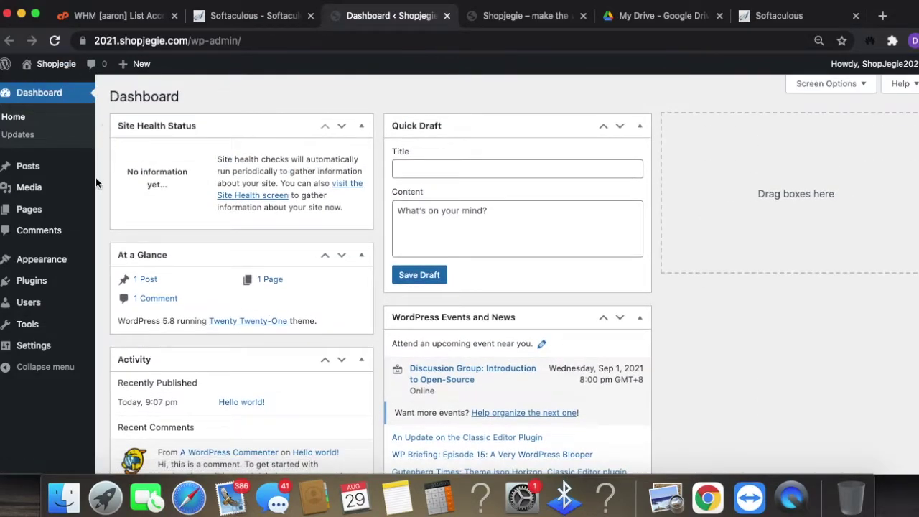
- Confirm WordPress 5.8 is up to date, then view the Posts list with 'Hello world!'
left_click(22, 135)
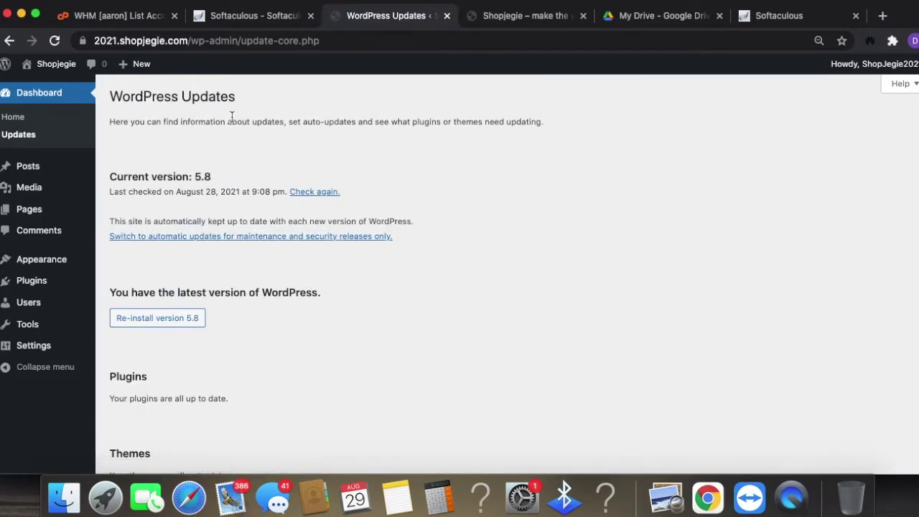
scroll(288, 354, "down", 2)
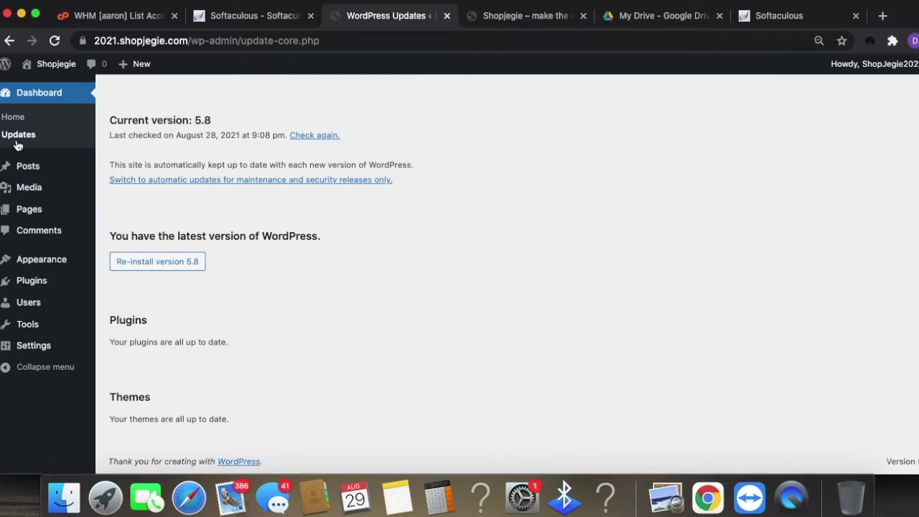
left_click(34, 168)
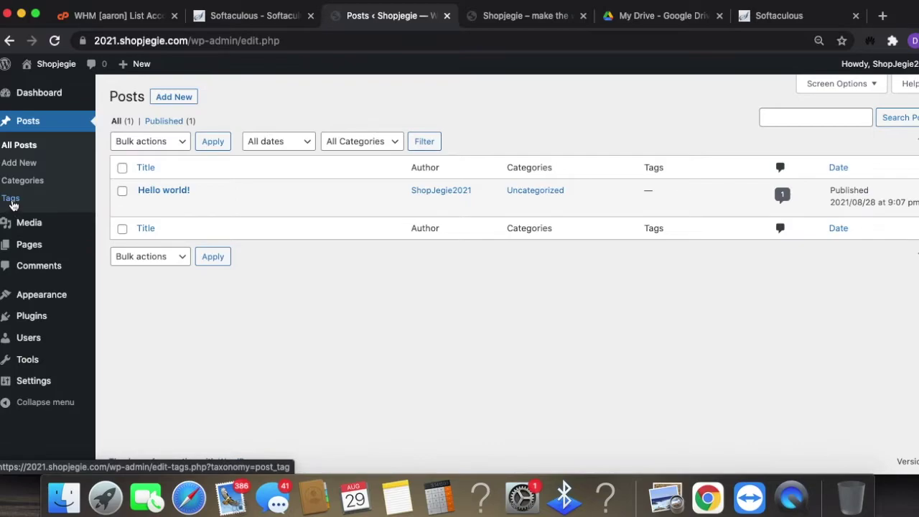
- Browse the Media Library and Pages list, and preview Sample Page on the live site
left_click(45, 229)
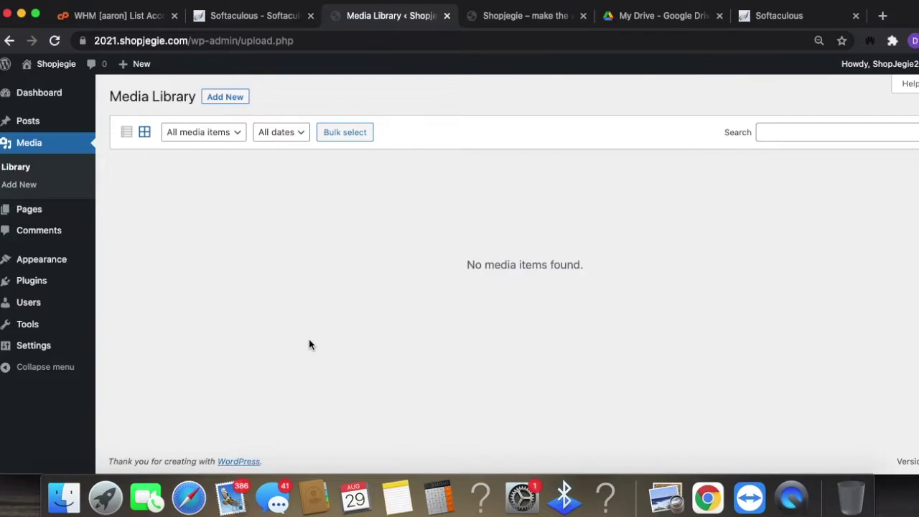
left_click(35, 210)
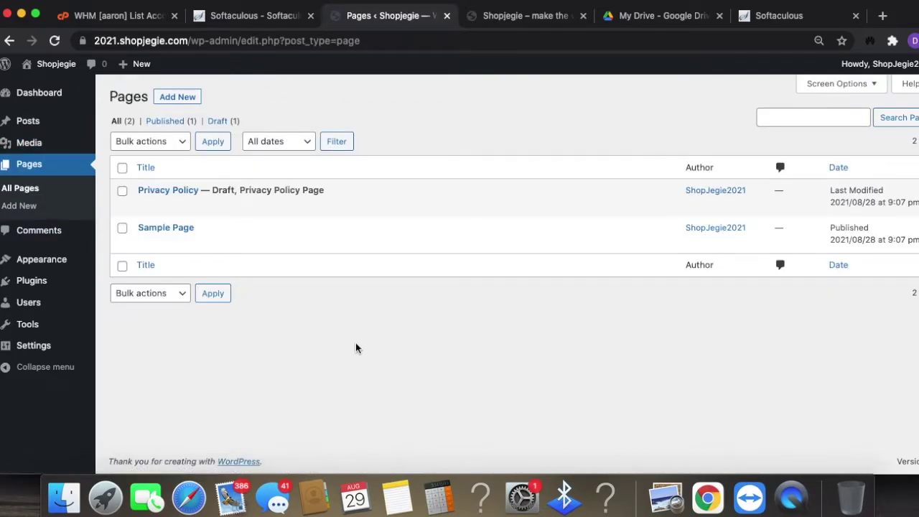
left_click(249, 244)
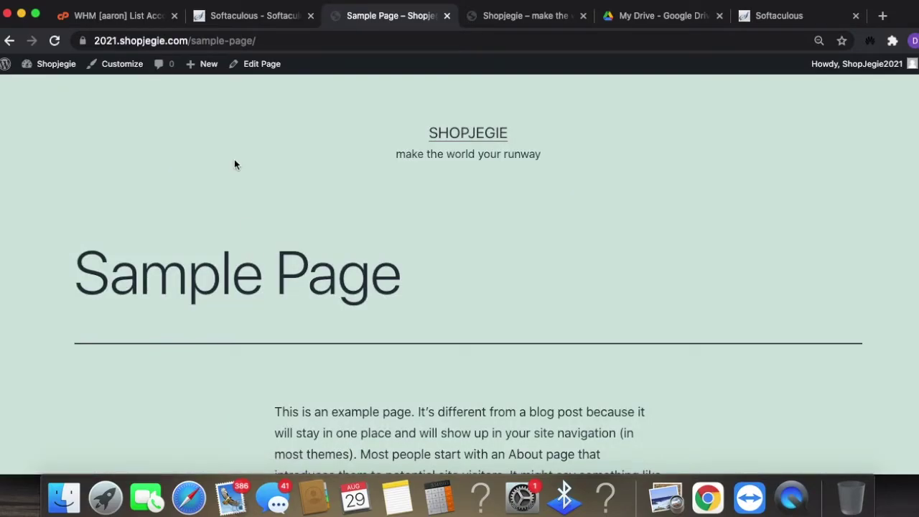
left_click(11, 42)
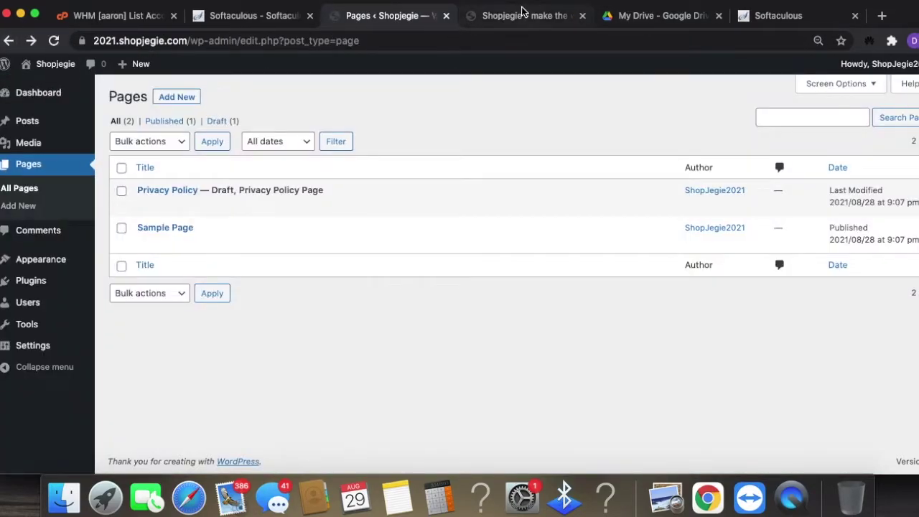
left_click(523, 15)
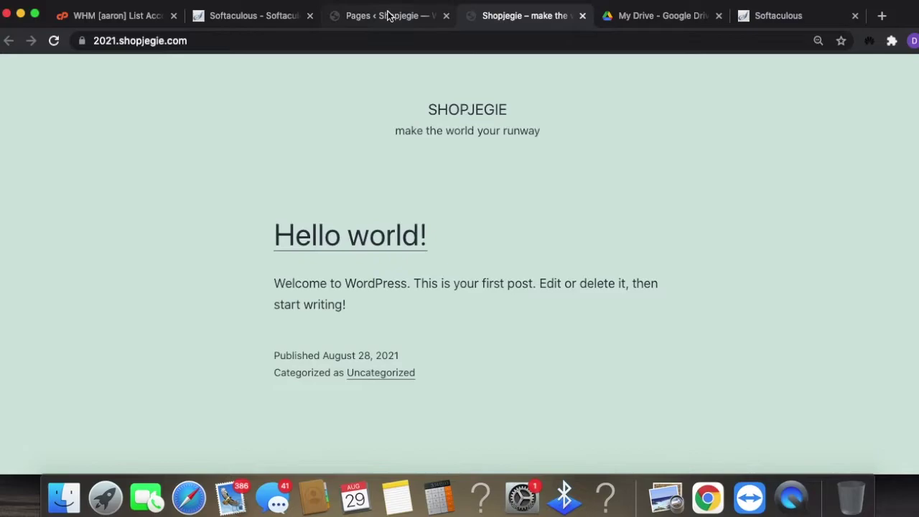
left_click(388, 15)
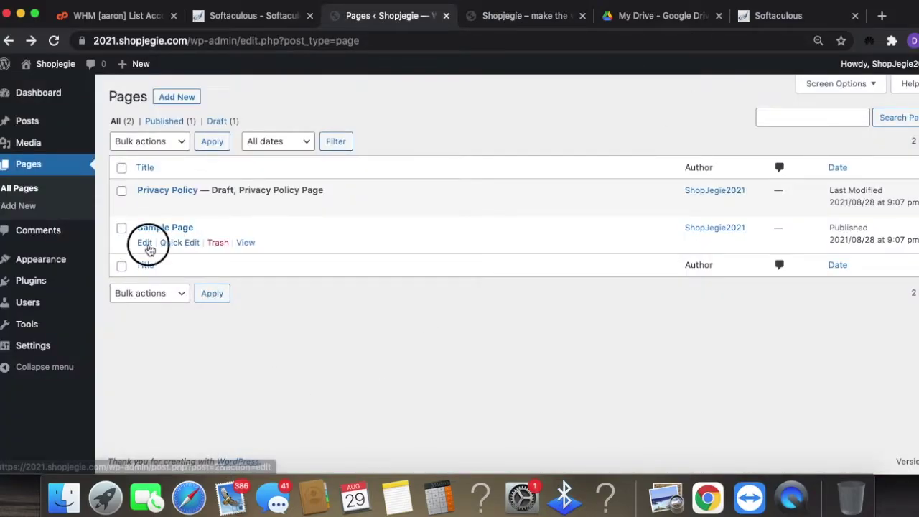
- Retitle Sample Page to 'home' and update it
left_click(146, 244)
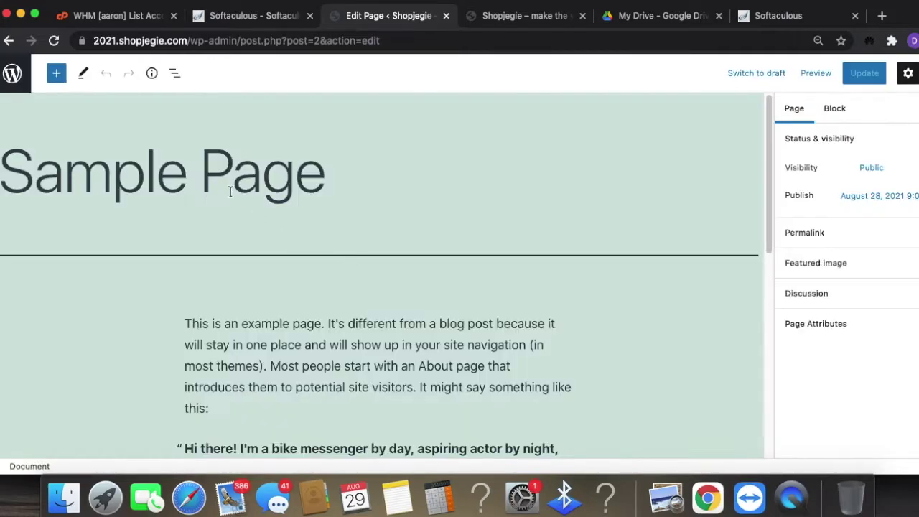
left_click(353, 160)
left_click_drag(296, 173, 1, 172)
left_click_drag(371, 167, 5, 163)
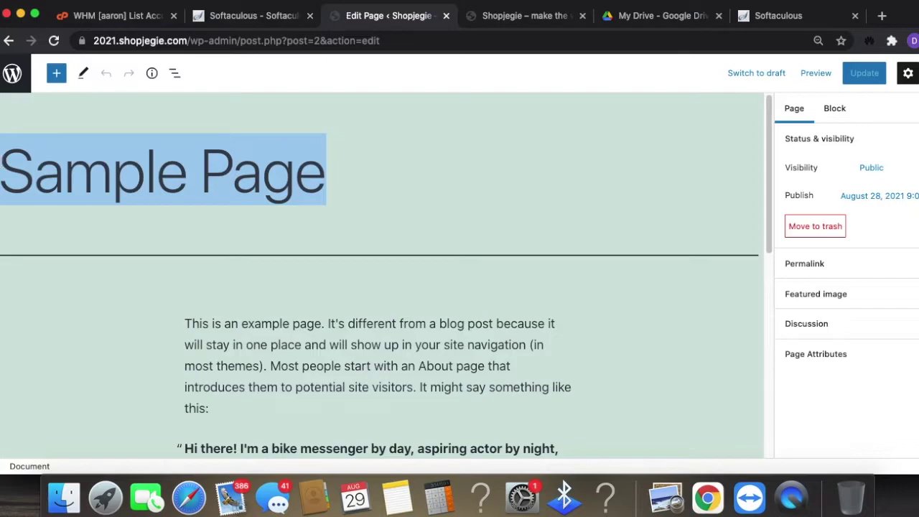
type("home")
left_click(869, 72)
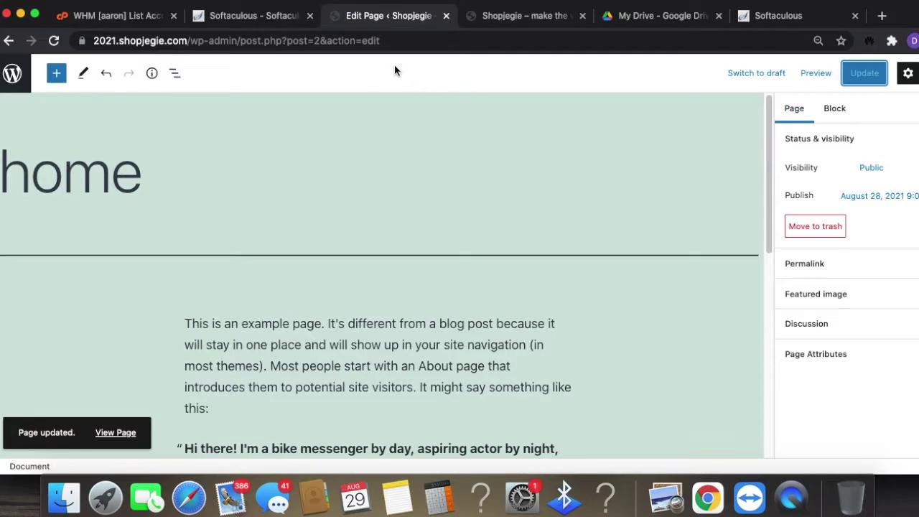
left_click(13, 73)
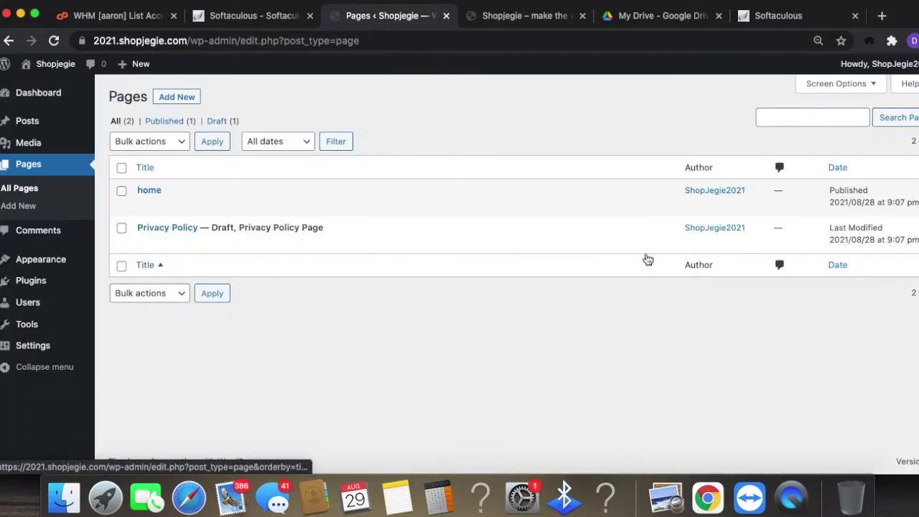
left_click(173, 97)
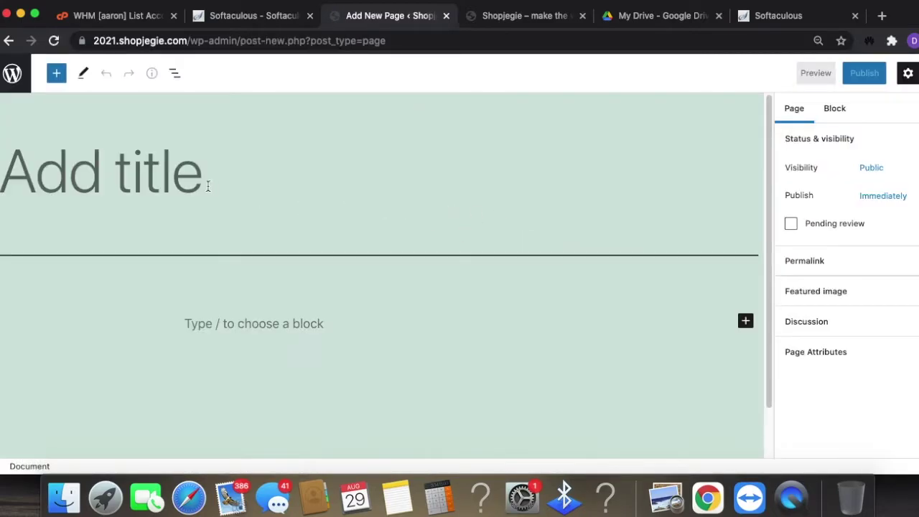
- Publish a new page titled 'services'
type("services")
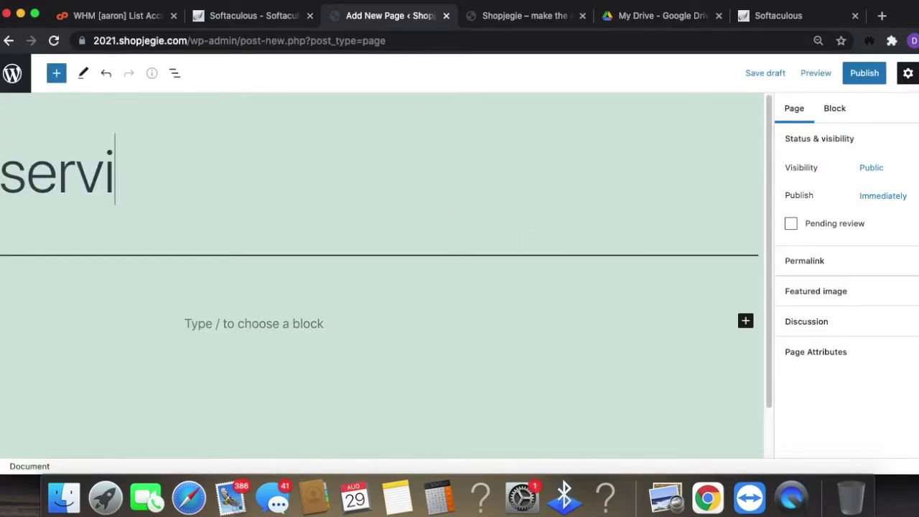
left_click(875, 78)
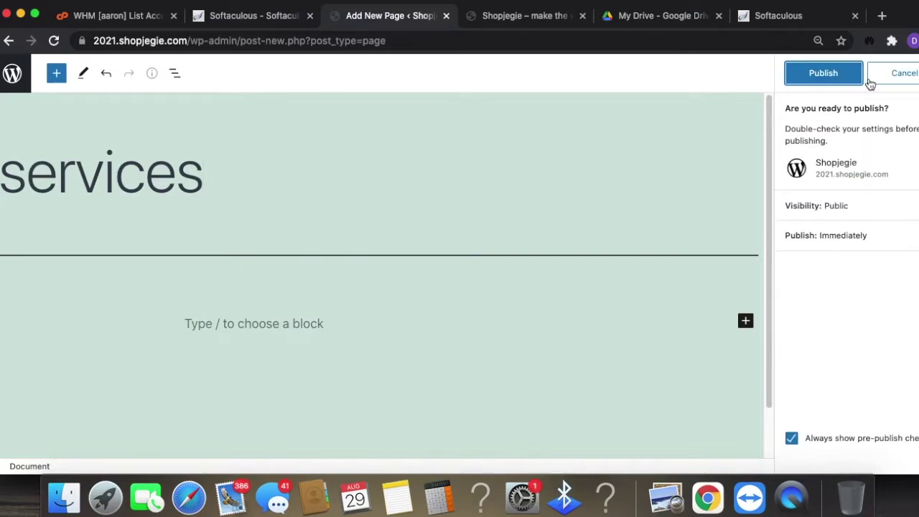
left_click(843, 74)
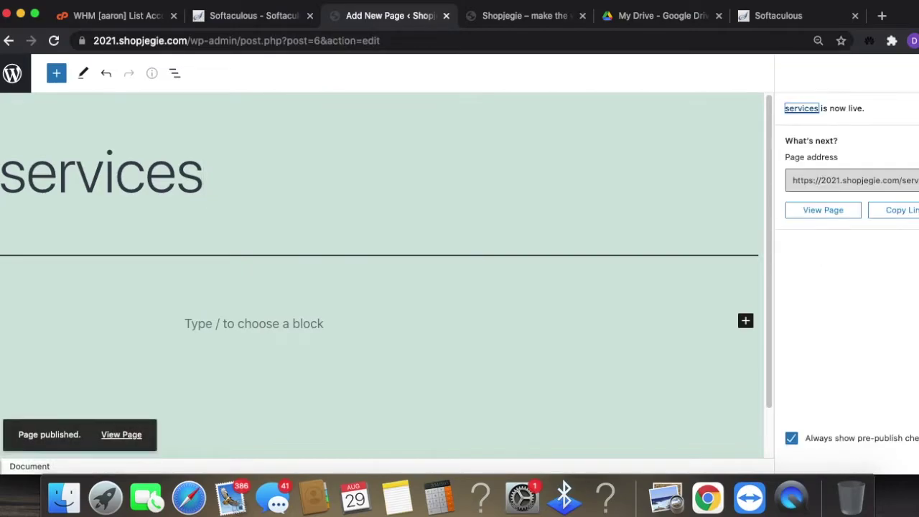
left_click(56, 73)
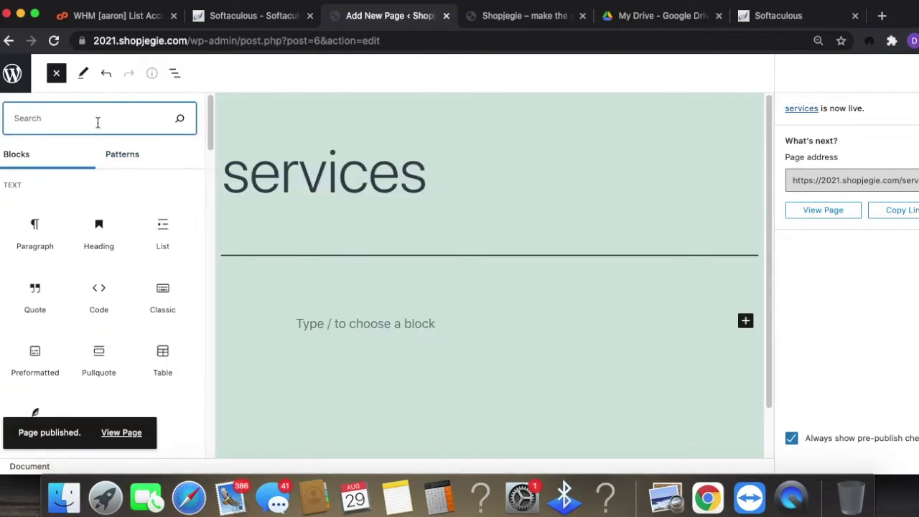
left_click(12, 73)
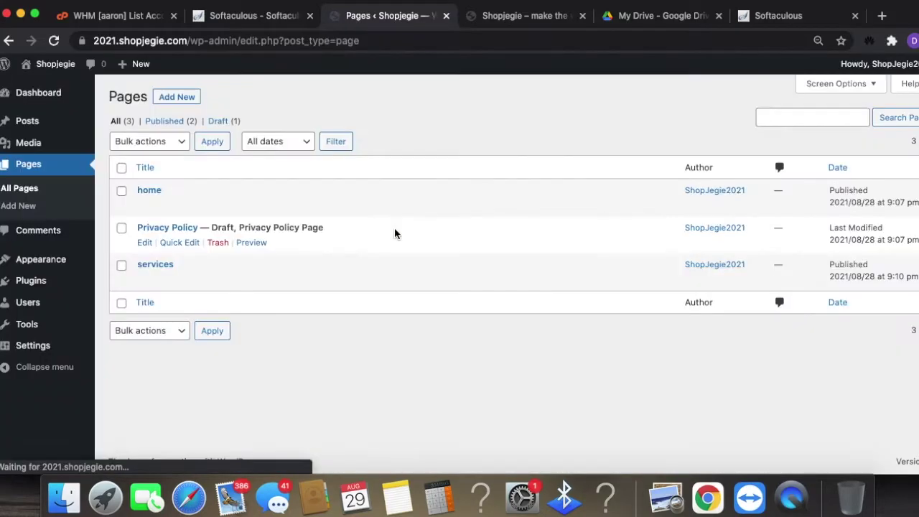
- Create and publish a page titled 'contact', then go to the live site tab
left_click(178, 99)
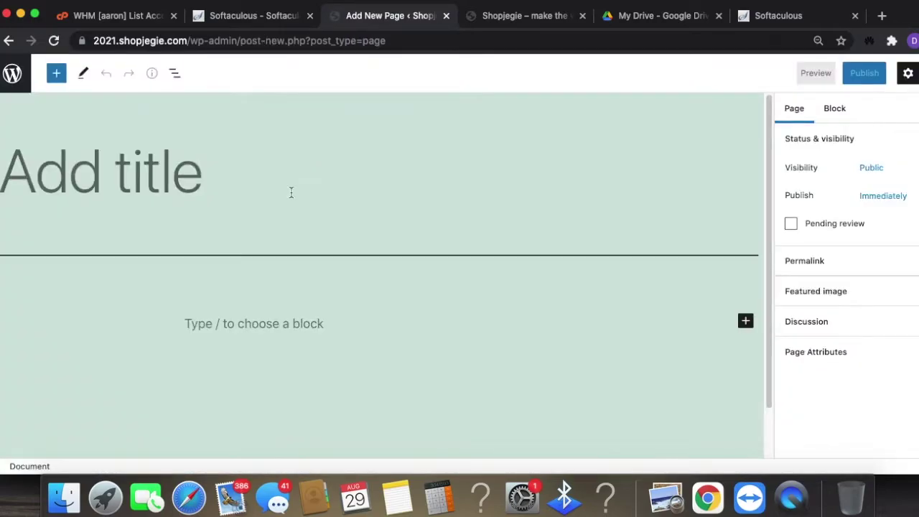
left_click(132, 174)
type("contact")
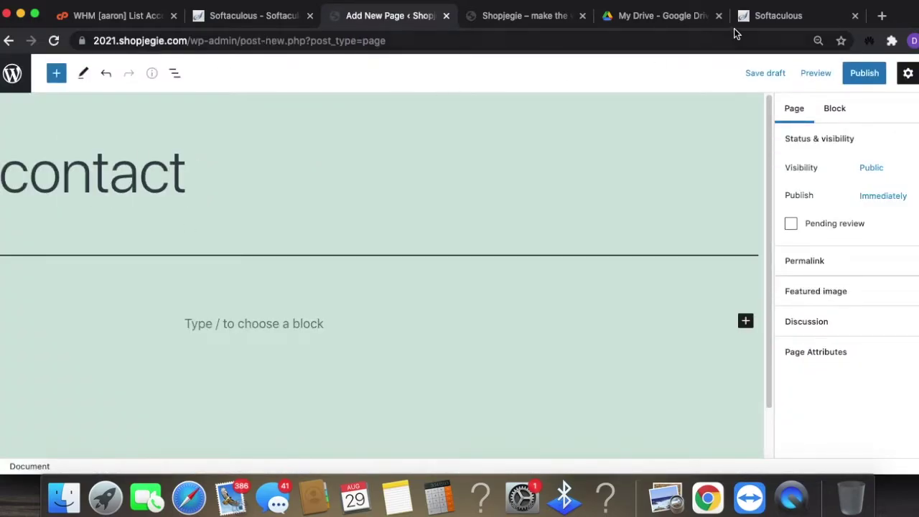
left_click(866, 69)
left_click(858, 72)
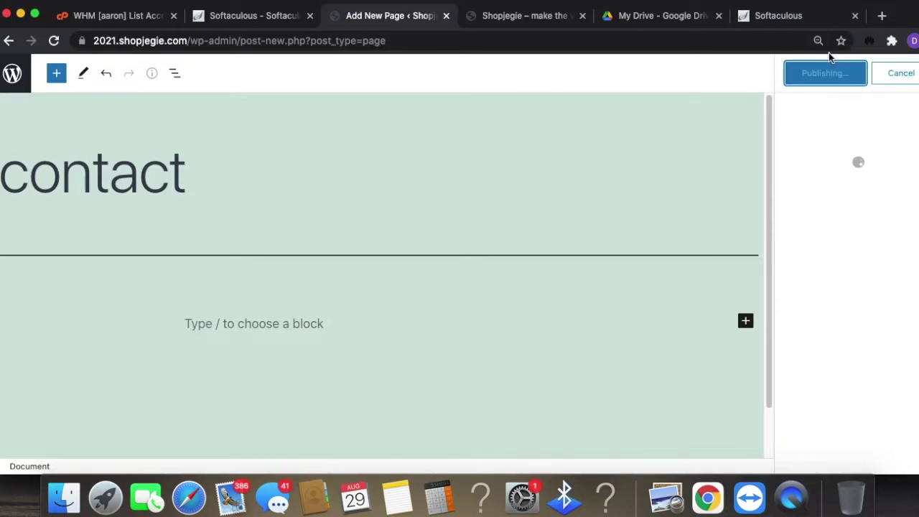
left_click(12, 73)
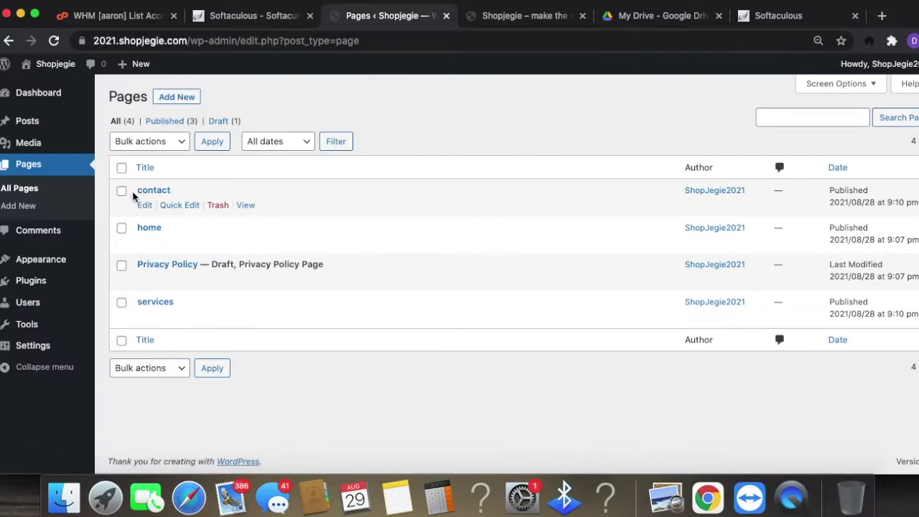
left_click(476, 16)
- Reload the live front page to check the site
left_click(476, 38)
key("Return")
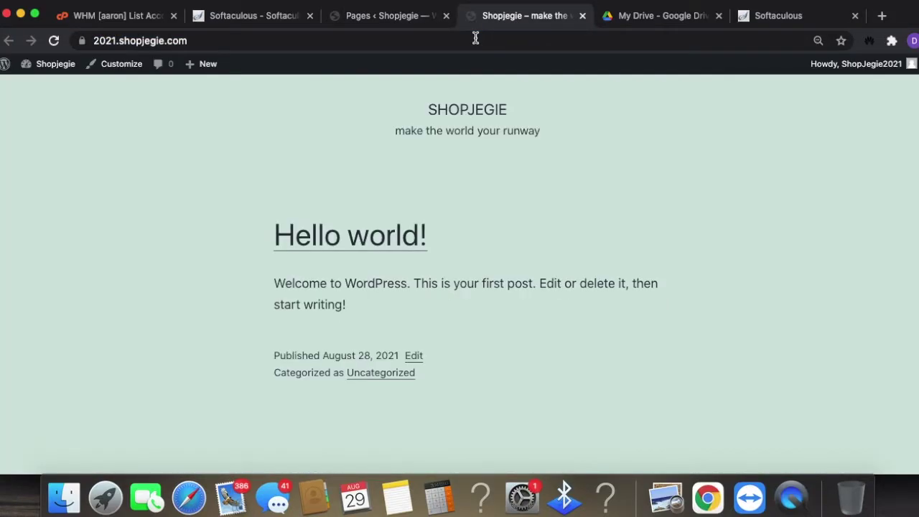
scroll(478, 354, "down", 5)
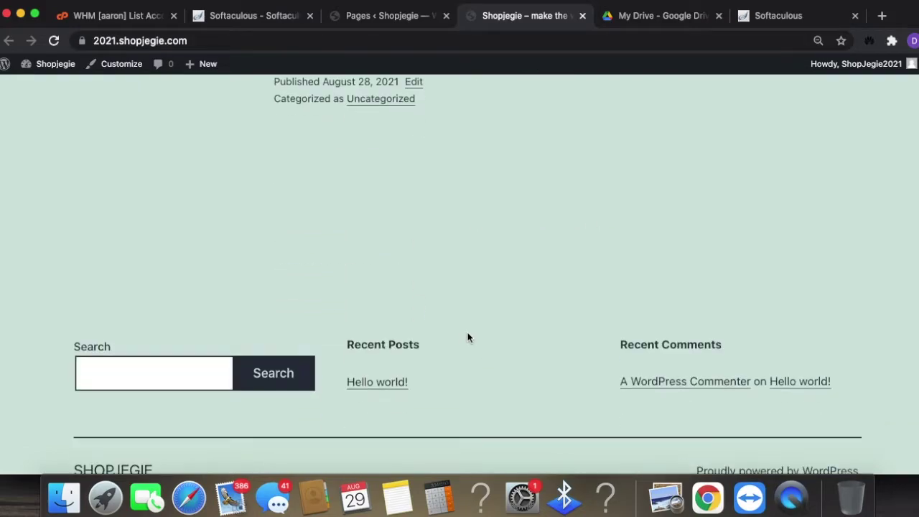
scroll(467, 337, "up", 10)
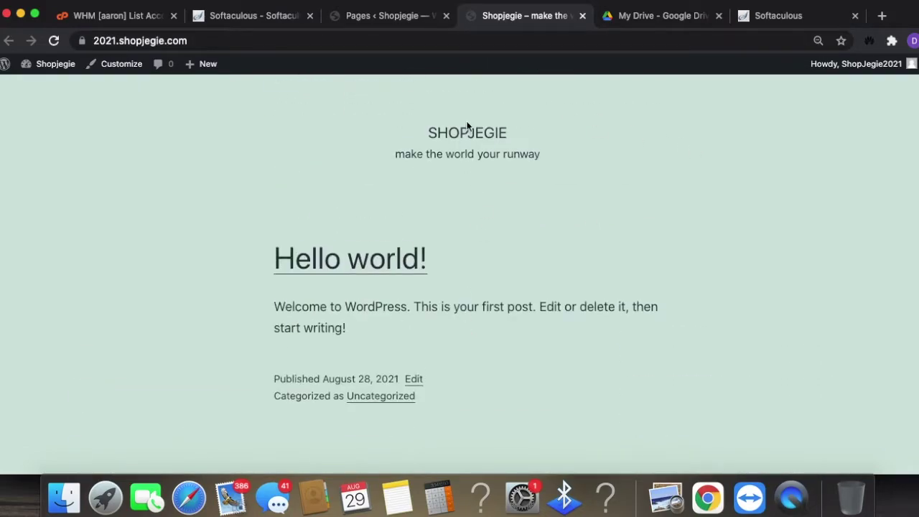
- Create a new navigation menu named MAIN MENU under Appearance > Menus
left_click(362, 23)
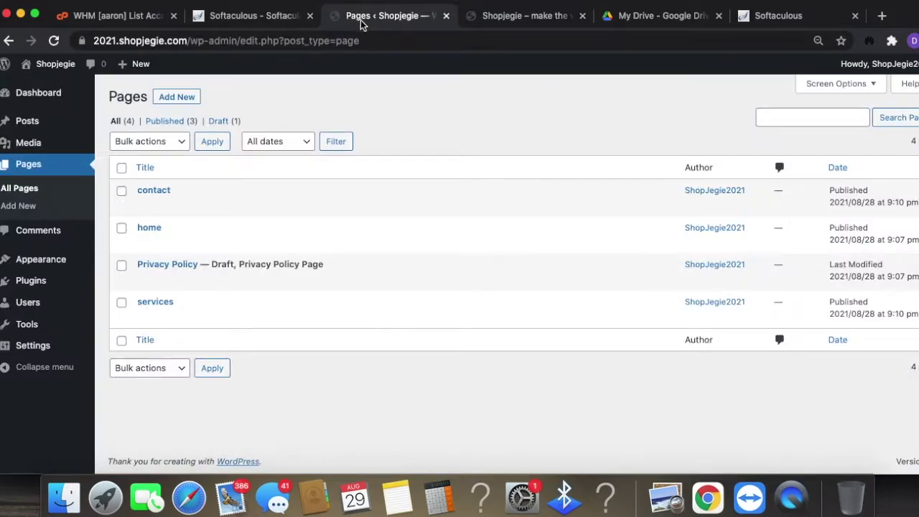
mouse_move(34, 281)
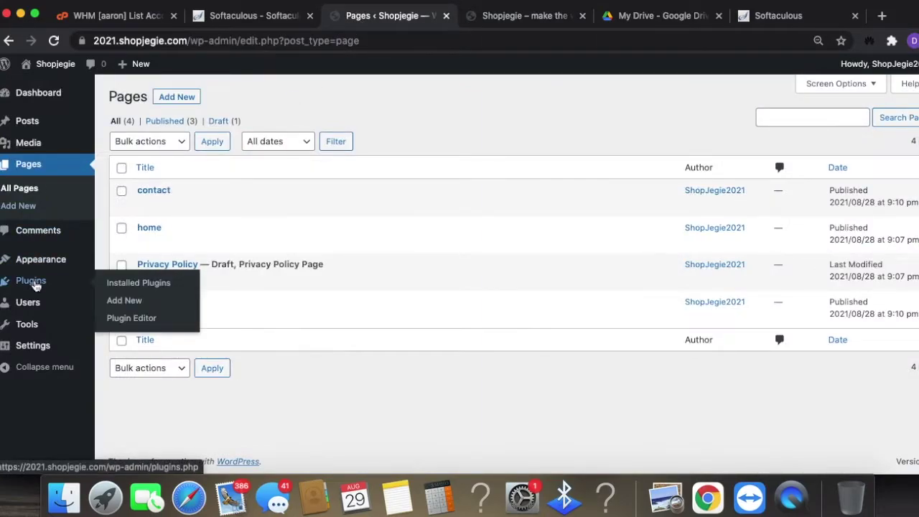
mouse_move(36, 266)
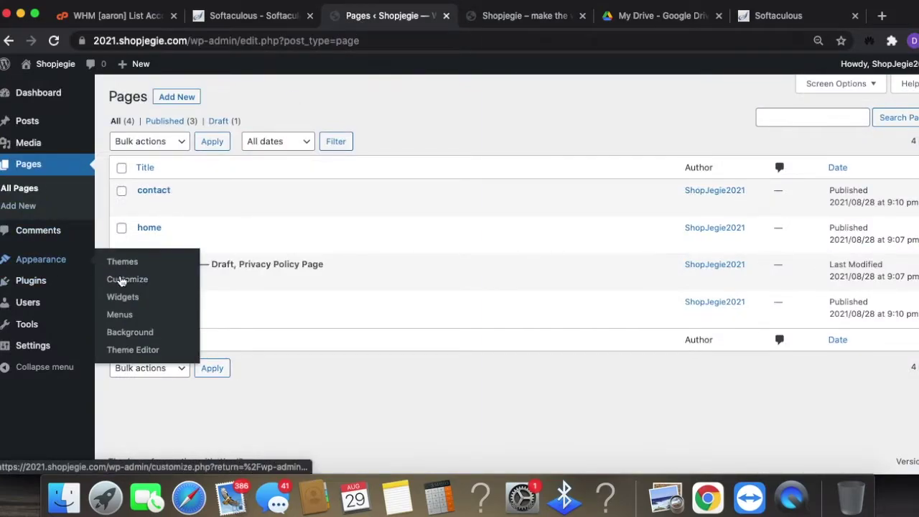
left_click(120, 315)
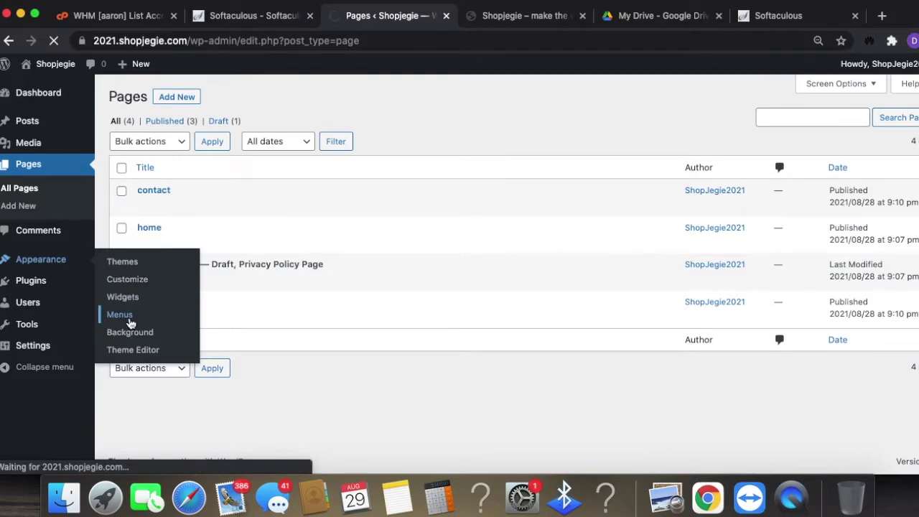
scroll(795, 296, "down", 1)
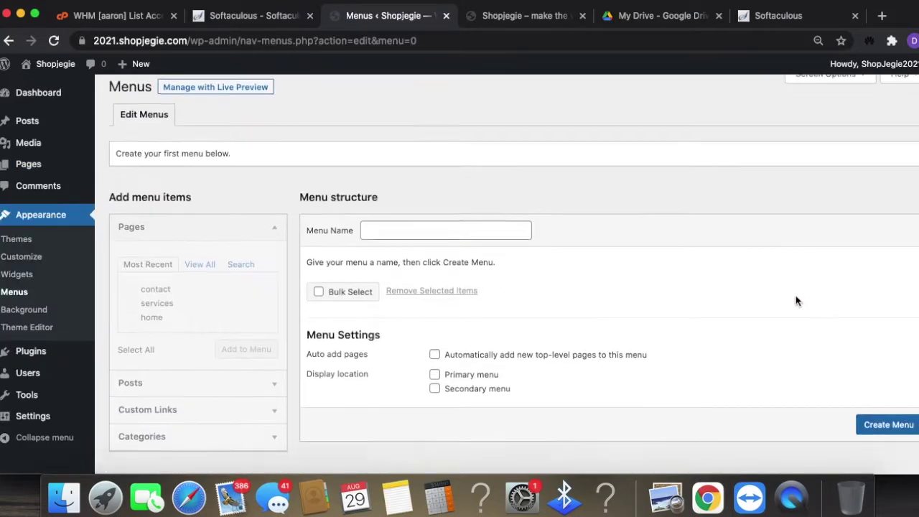
scroll(796, 301, "down", 1)
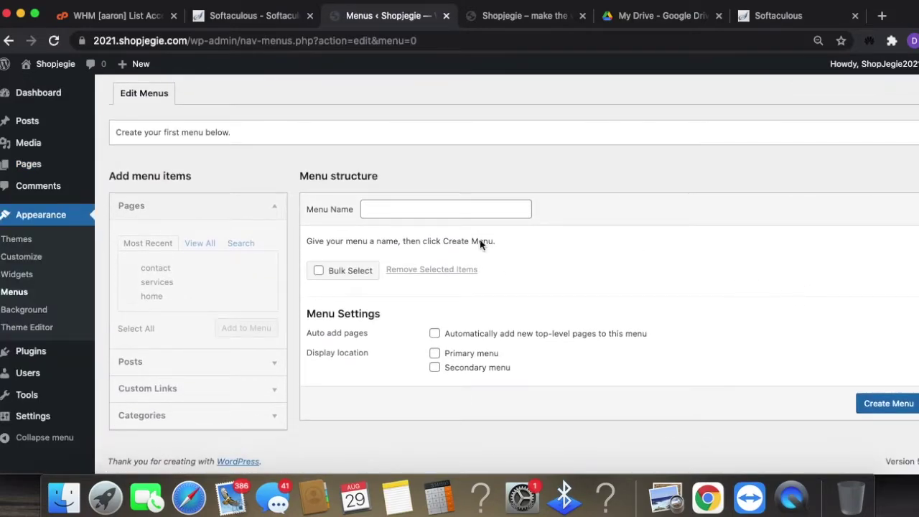
left_click(416, 209)
type("mai")
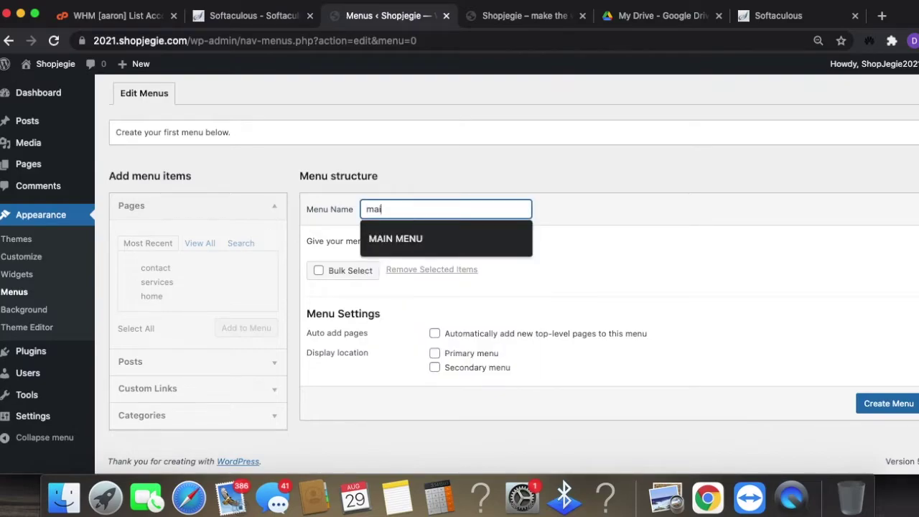
left_click(417, 240)
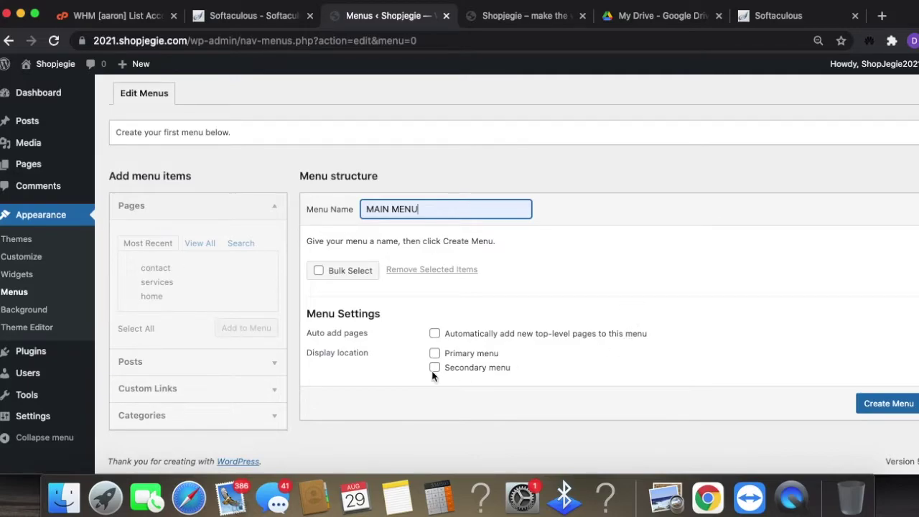
left_click(896, 412)
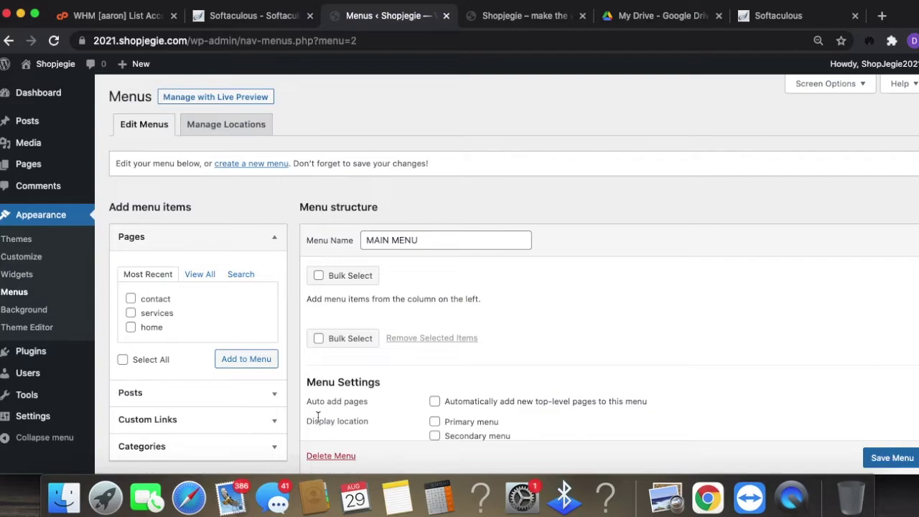
- Add the home, services and contact pages to MAIN MENU in that order and save
left_click(130, 299)
left_click(130, 328)
left_click(130, 314)
left_click(251, 362)
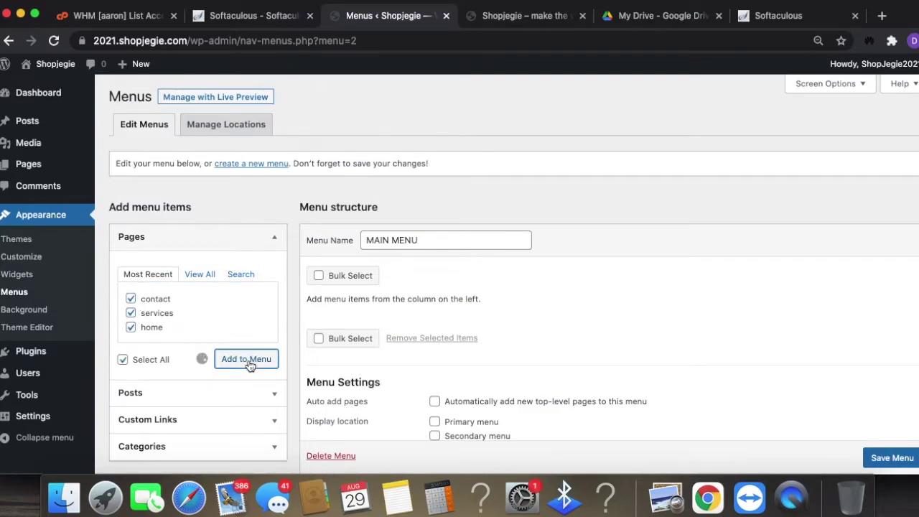
scroll(545, 366, "down", 1)
left_click_drag(374, 388, 375, 328)
left_click_drag(366, 385, 367, 351)
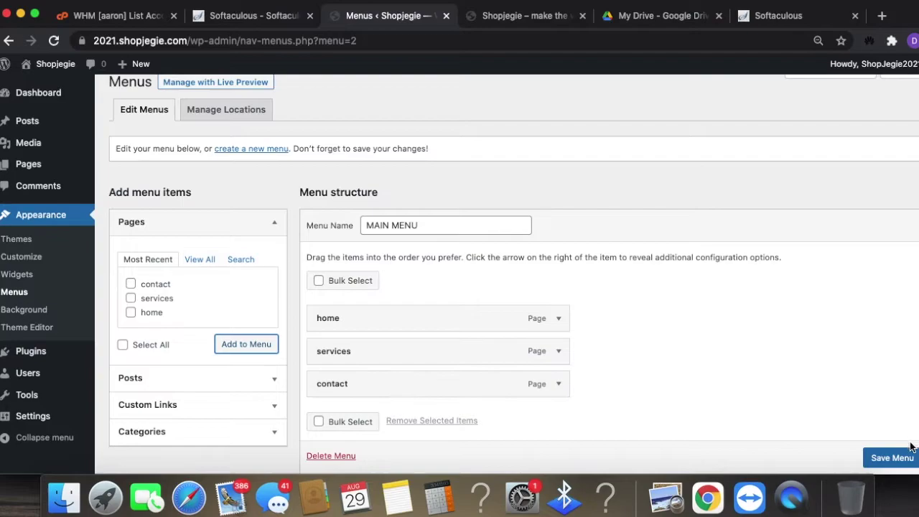
left_click(888, 458)
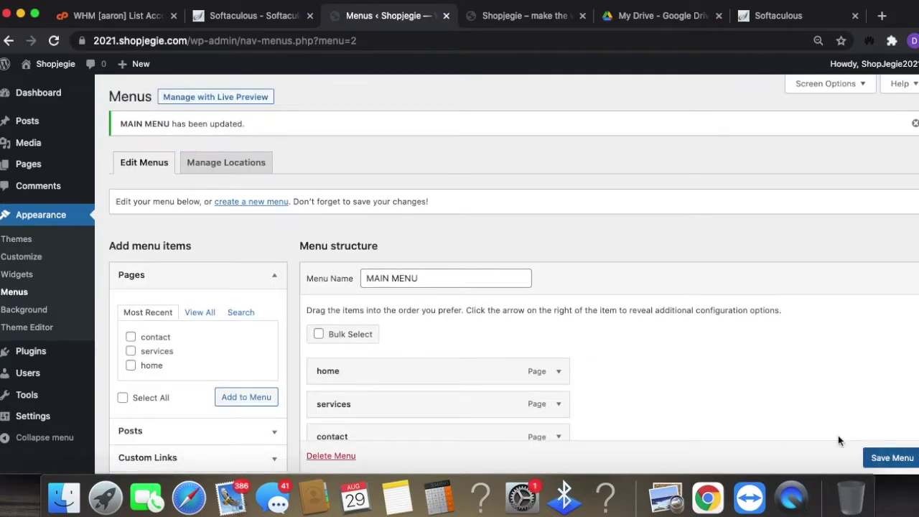
scroll(502, 302, "down", 3)
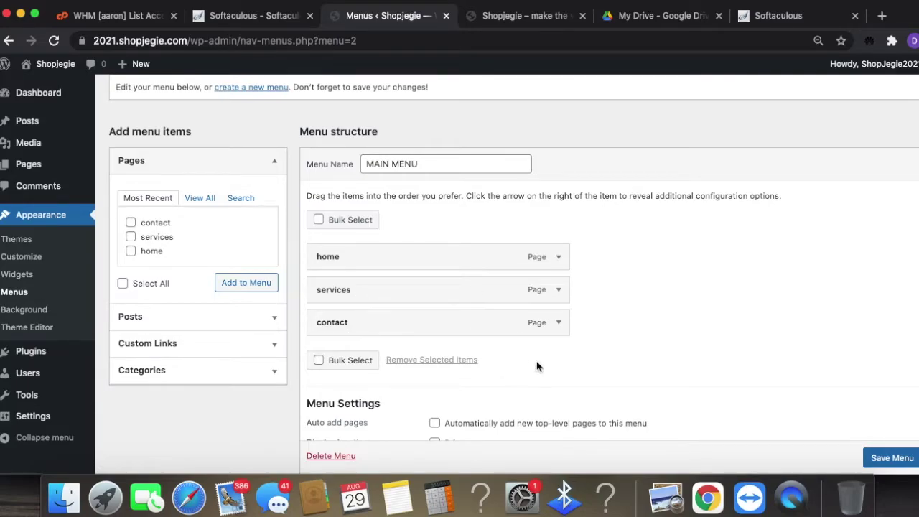
scroll(736, 309, "up", 3)
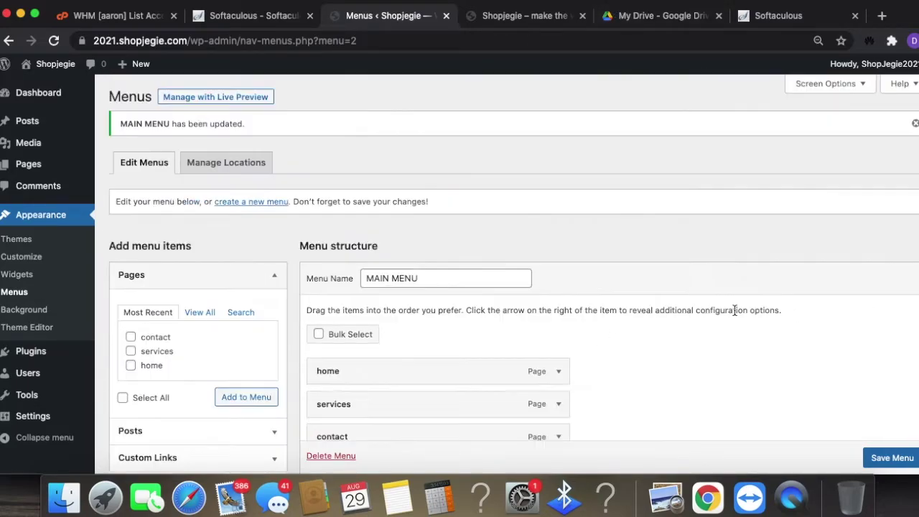
scroll(737, 309, "down", 4)
scroll(738, 309, "down", 2)
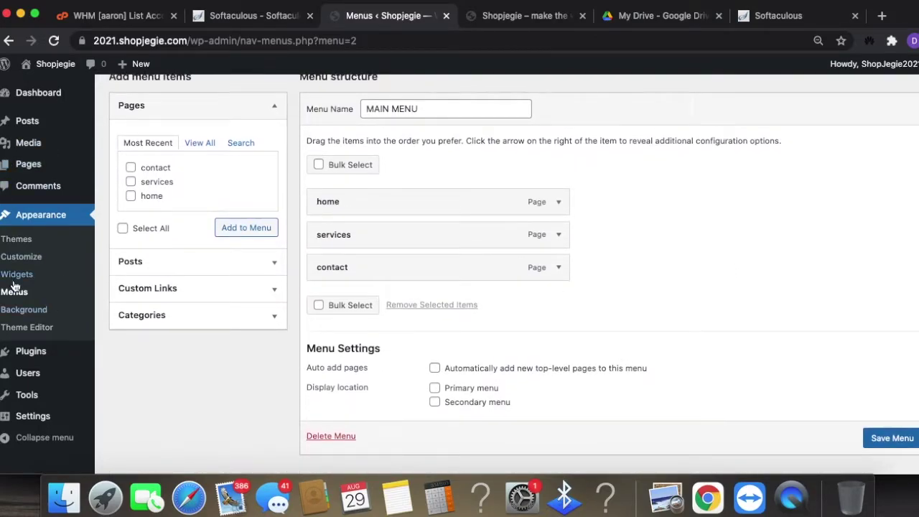
scroll(449, 286, "up", 3)
left_click(247, 162)
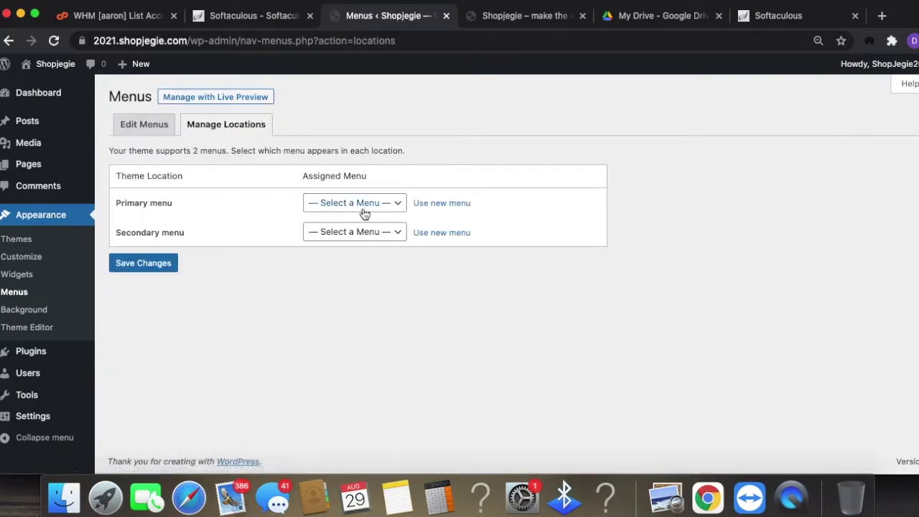
- Assign MAIN MENU to the Primary menu location and save
left_click(364, 204)
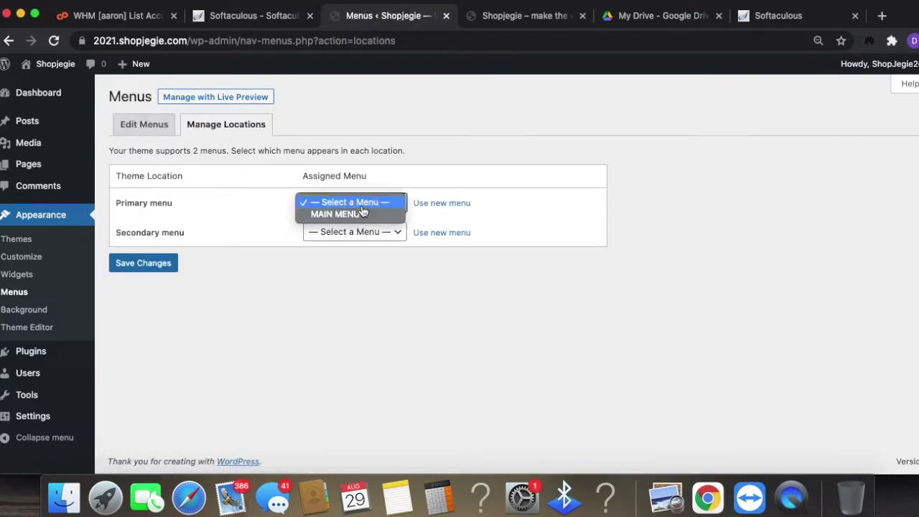
left_click(362, 215)
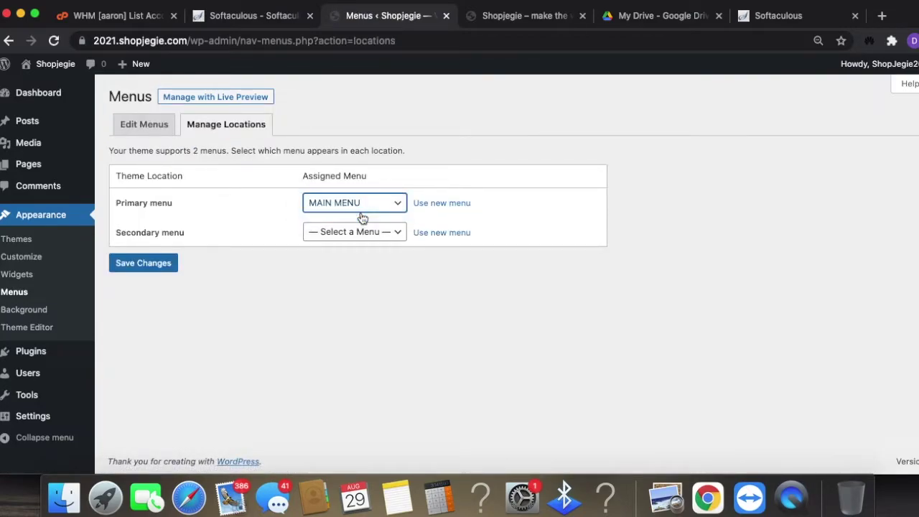
left_click(144, 264)
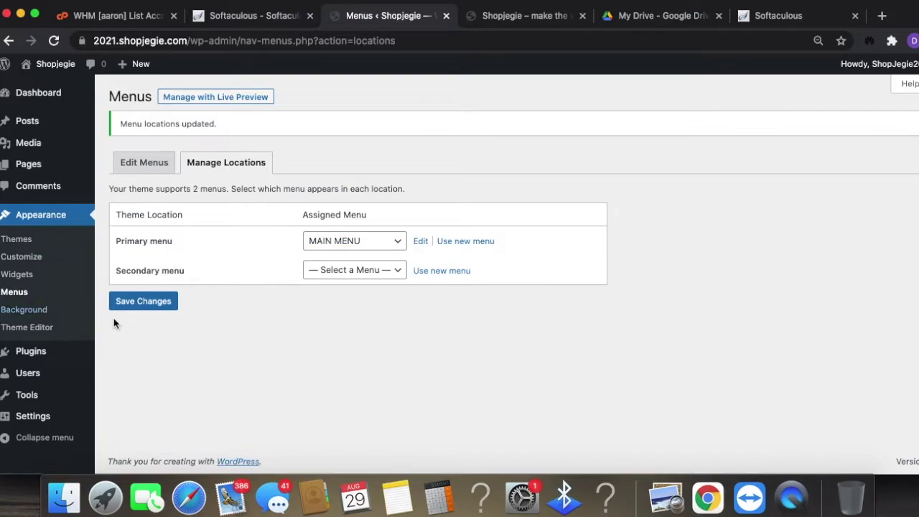
left_click(172, 301)
- Test the live site's home, services and contact menu links, then save General Settings
left_click(520, 20)
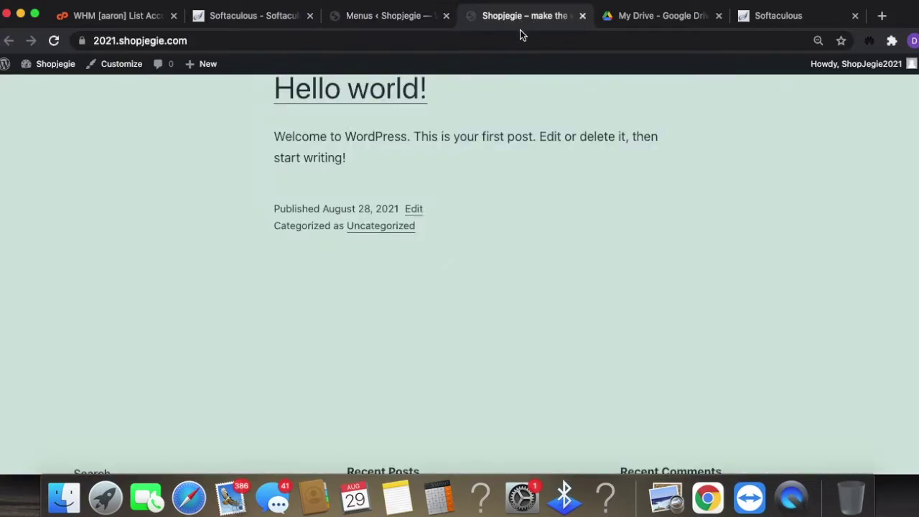
left_click(515, 36)
key("Return")
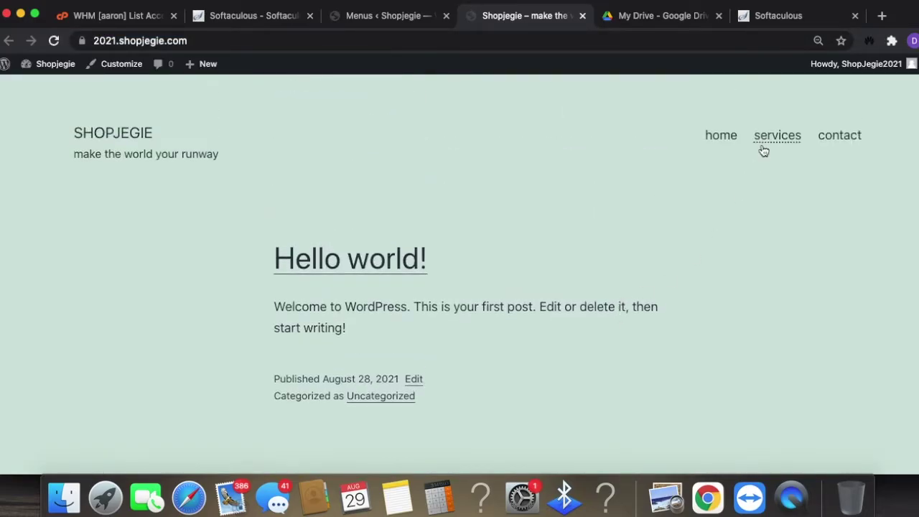
left_click(711, 143)
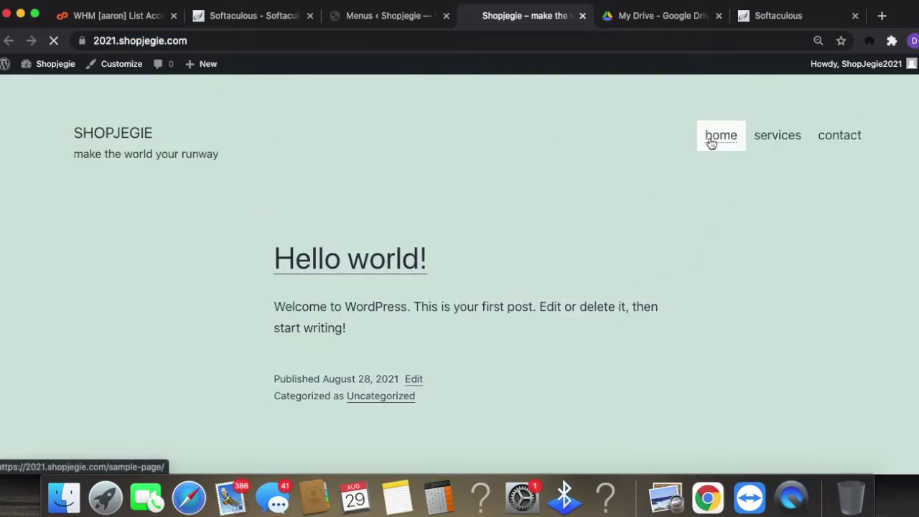
left_click(781, 141)
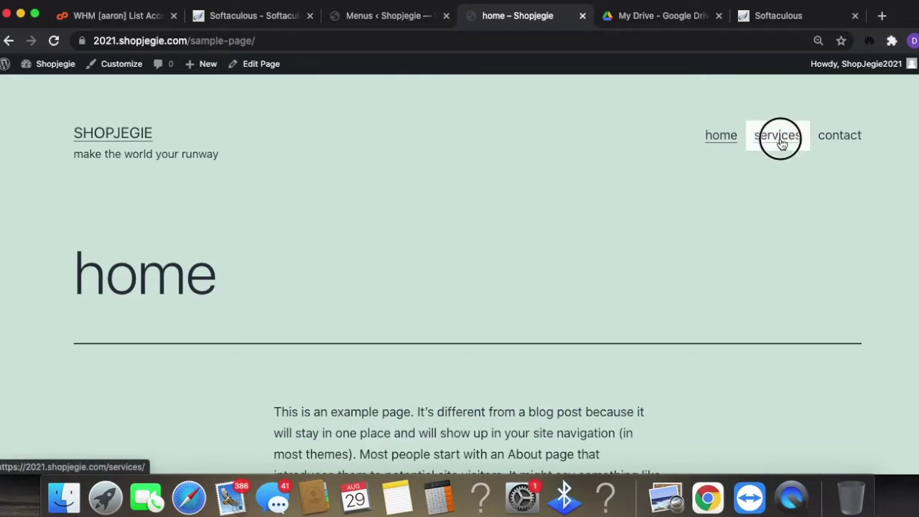
left_click(839, 139)
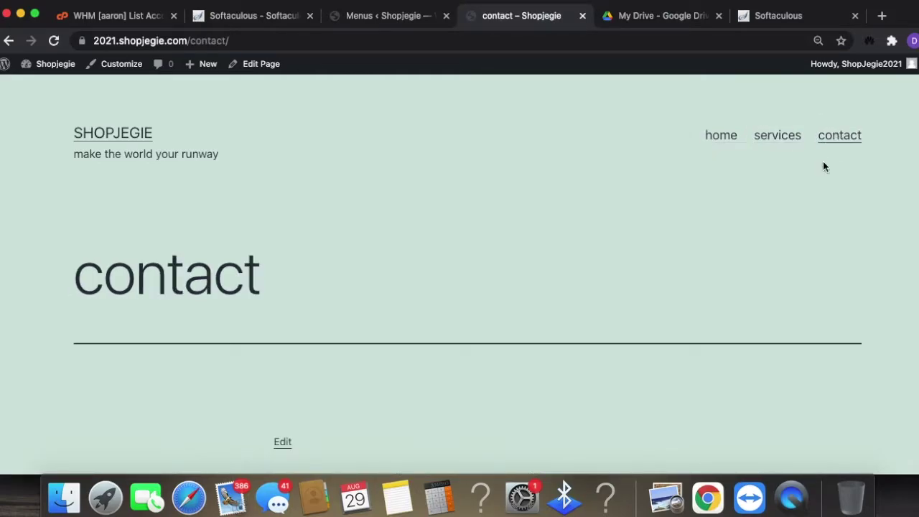
left_click(407, 16)
left_click(138, 430)
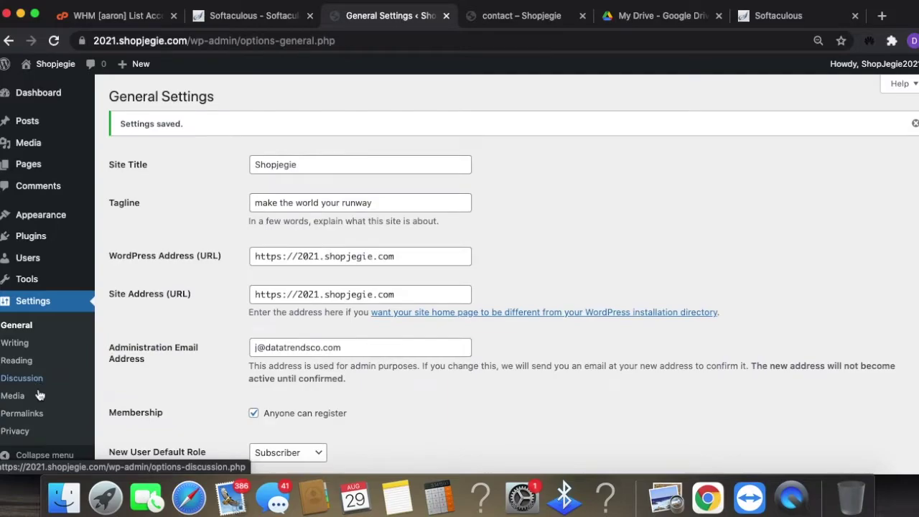
- Set permalinks to Post name with the /%postname%/ structure
left_click(23, 416)
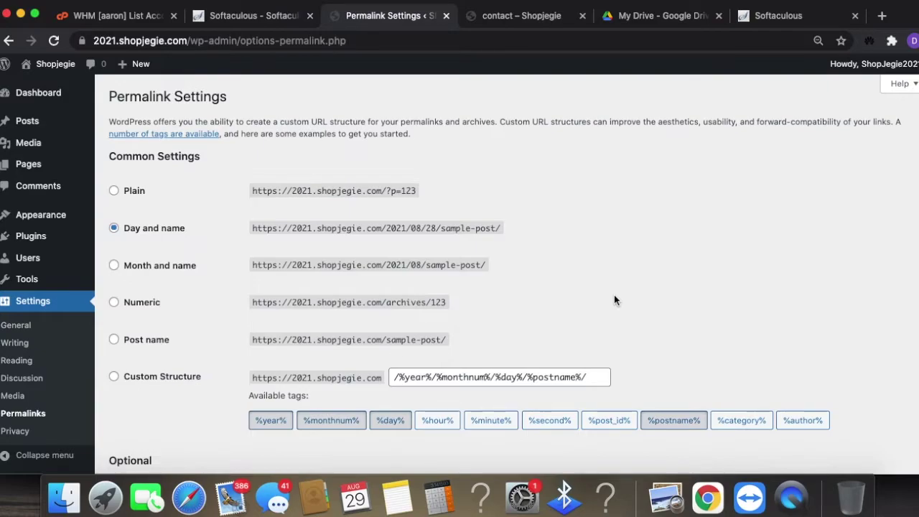
left_click(162, 342)
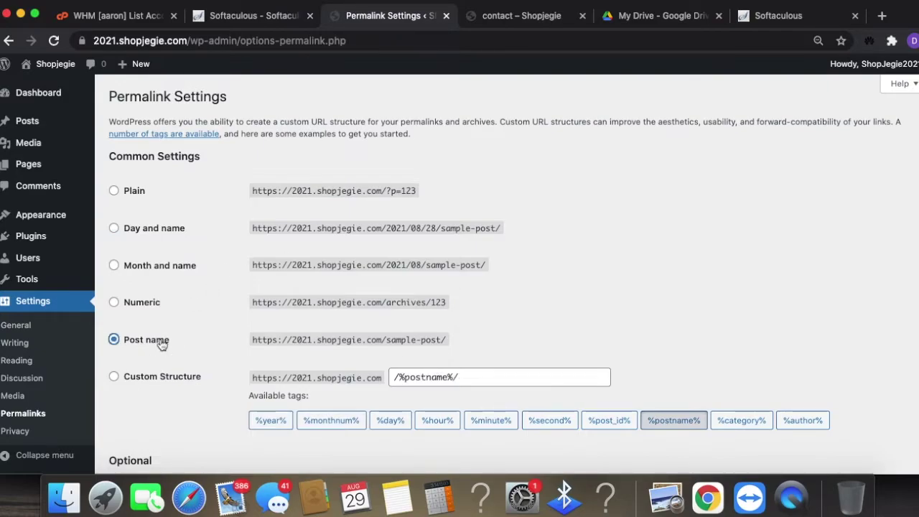
left_click(471, 375)
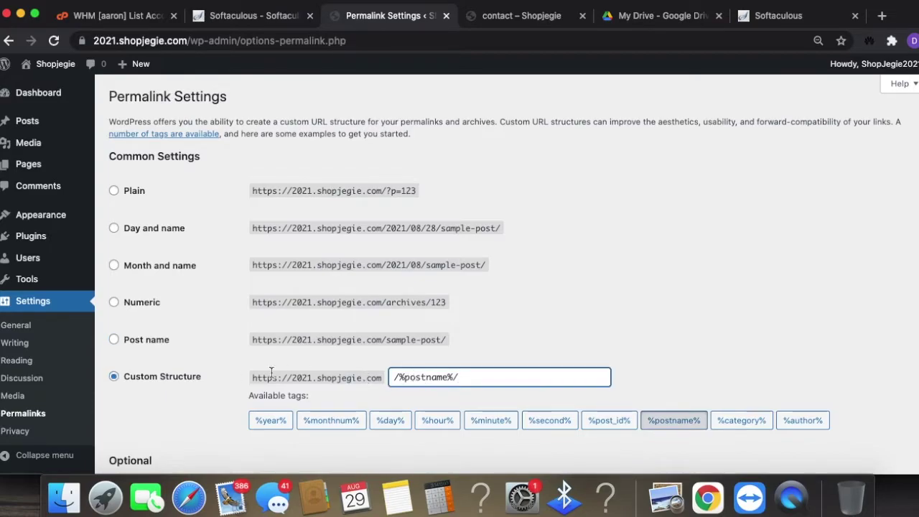
left_click_drag(293, 374, 415, 381)
left_click(475, 380)
- Check the home page's address on the live site, then open the Pages list
left_click(548, 20)
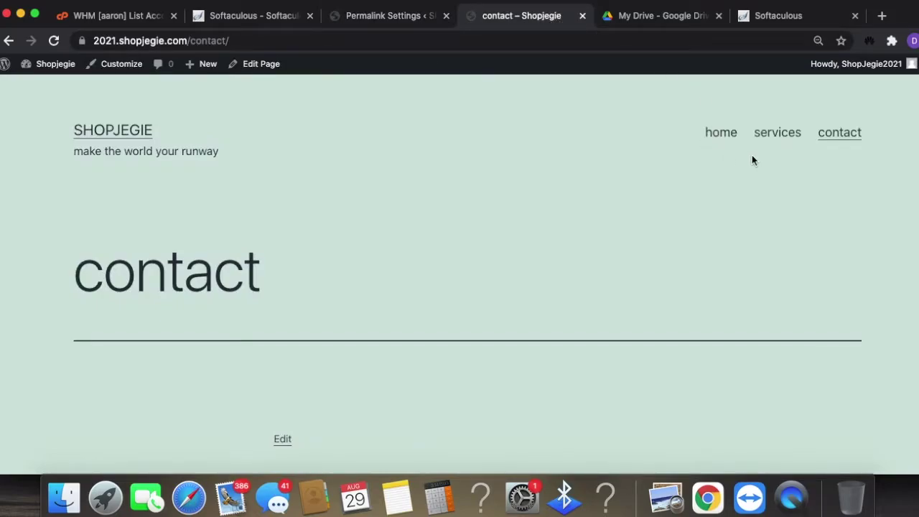
left_click(723, 135)
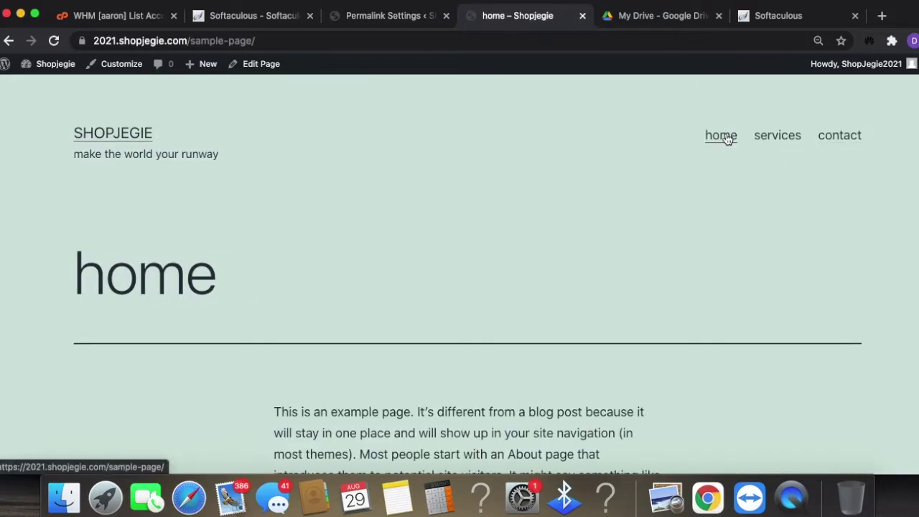
left_click(191, 40)
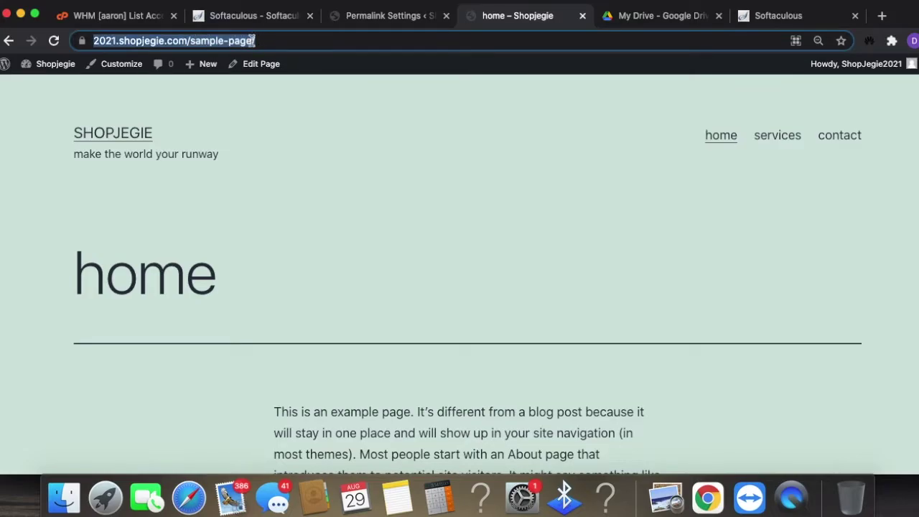
left_click(386, 21)
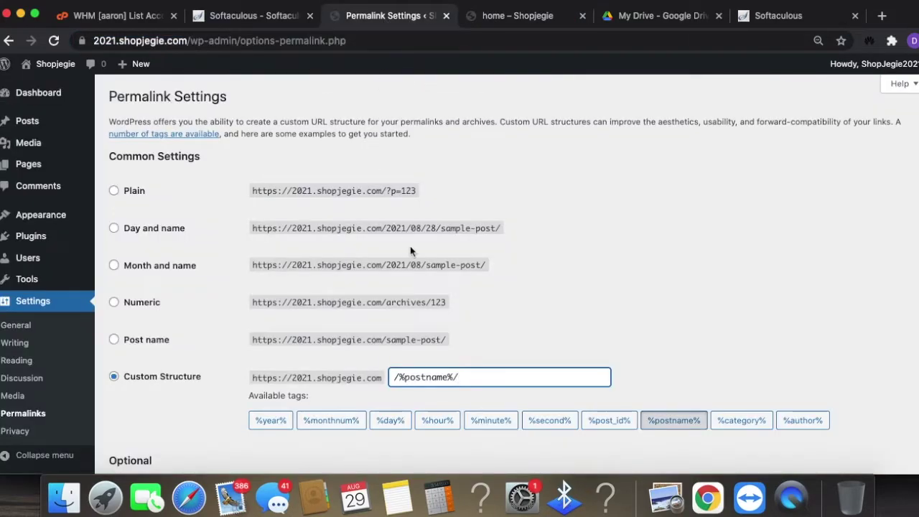
left_click(35, 165)
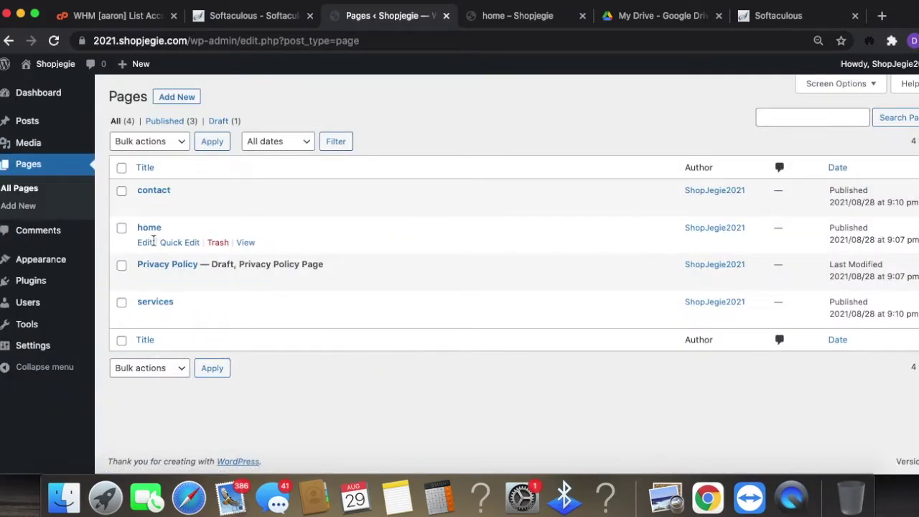
- Change the home page's URL slug from sample-page to home and update it
left_click(145, 244)
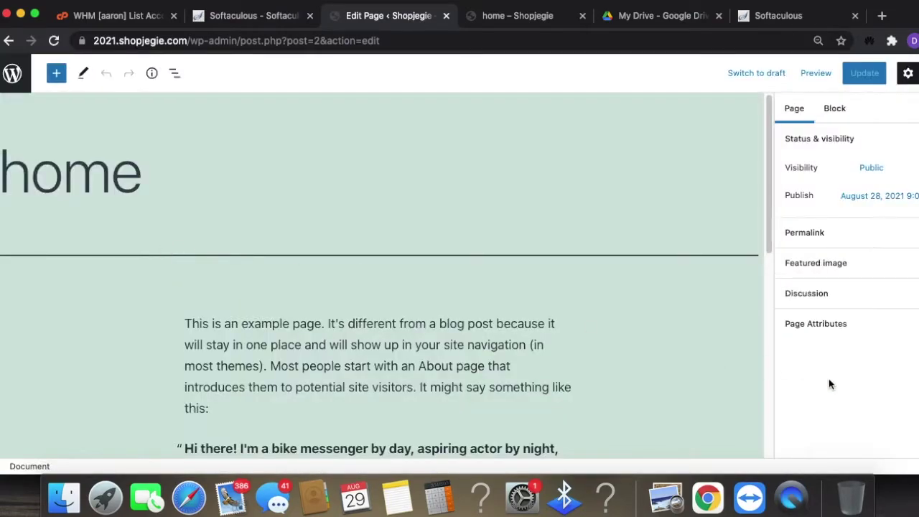
left_click(851, 234)
left_click(775, 307)
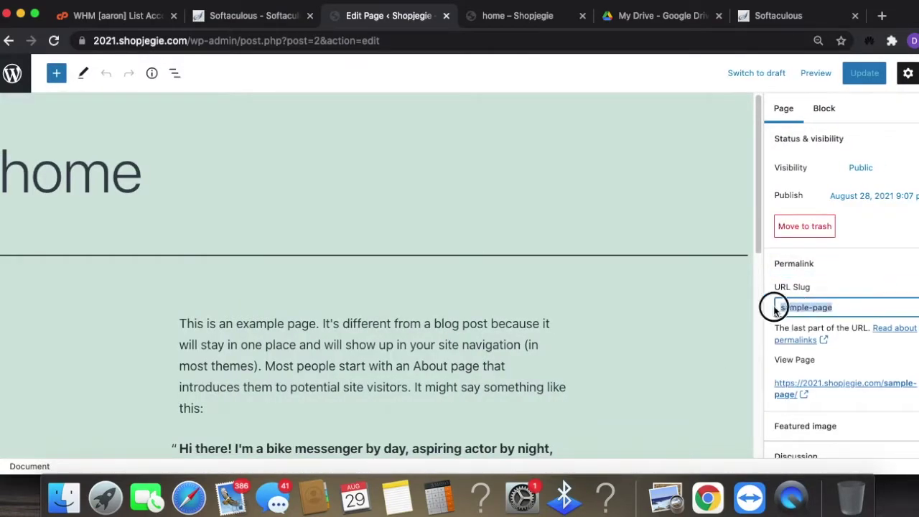
type("home")
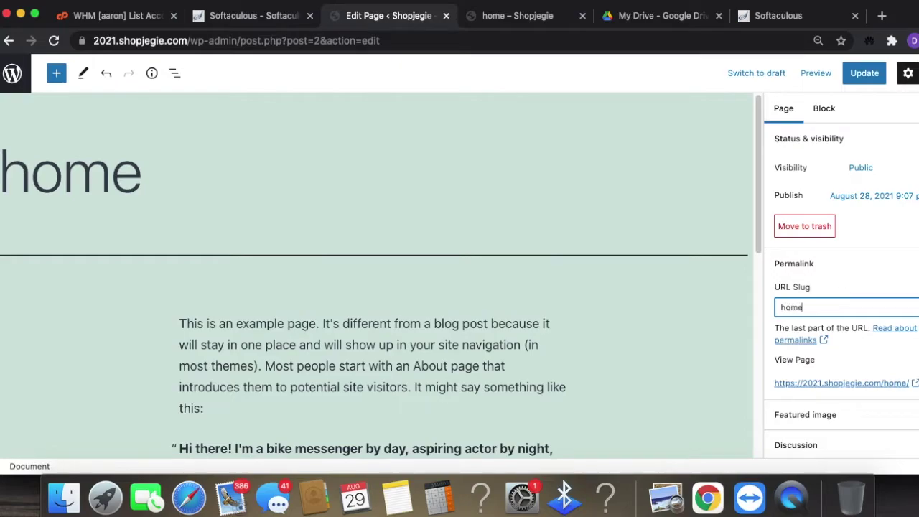
left_click(865, 73)
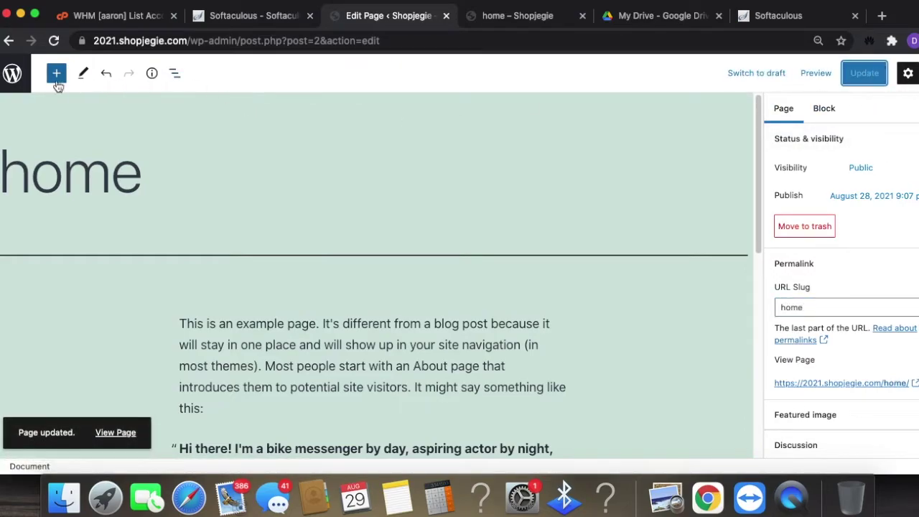
left_click(11, 75)
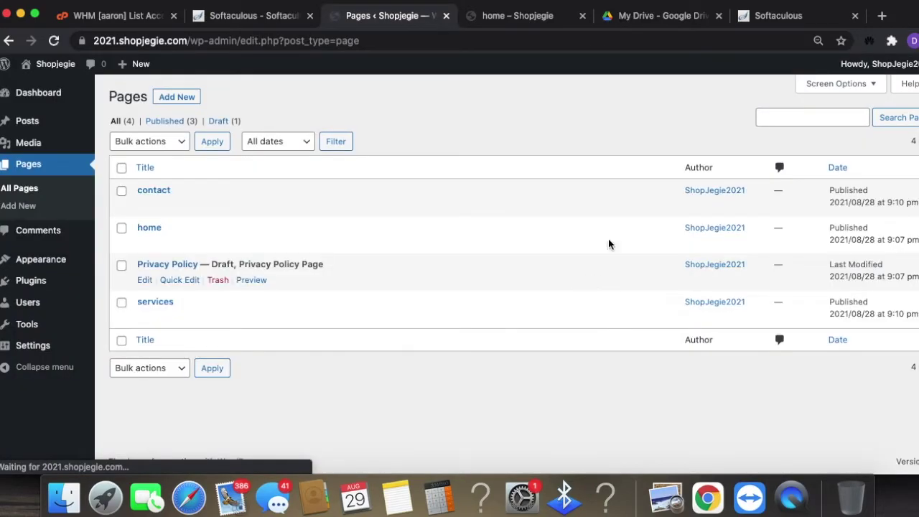
- Load 2021.shopjegie.com/home/ on the live site and try the services and contact links
left_click(544, 16)
left_click(514, 45)
left_click_drag(507, 45, 224, 42)
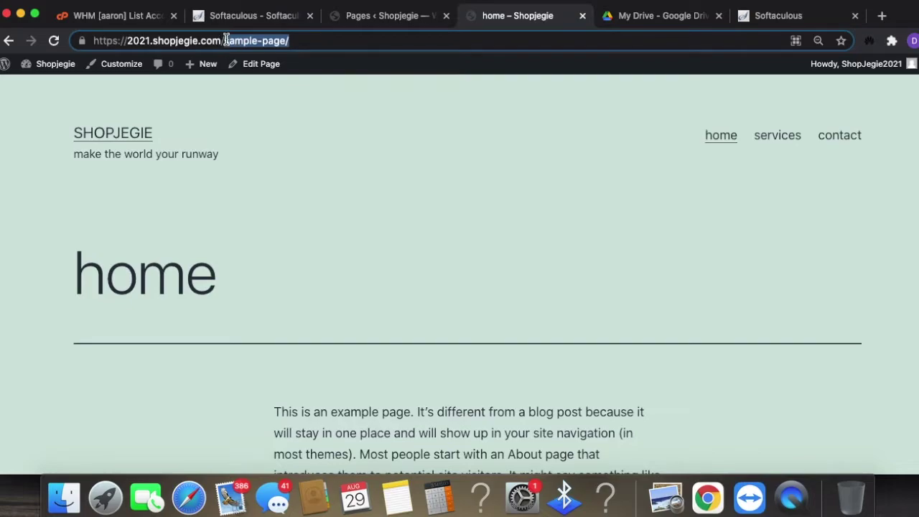
type("home")
key("Return")
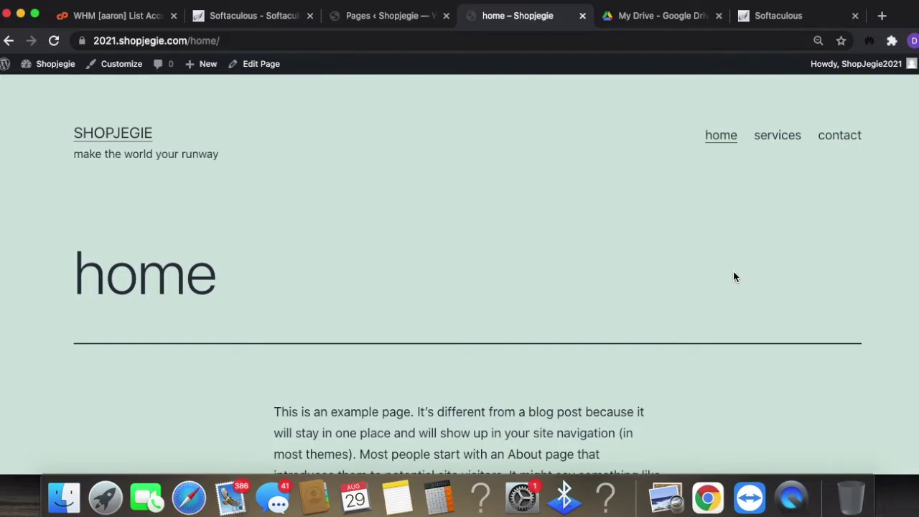
left_click(775, 140)
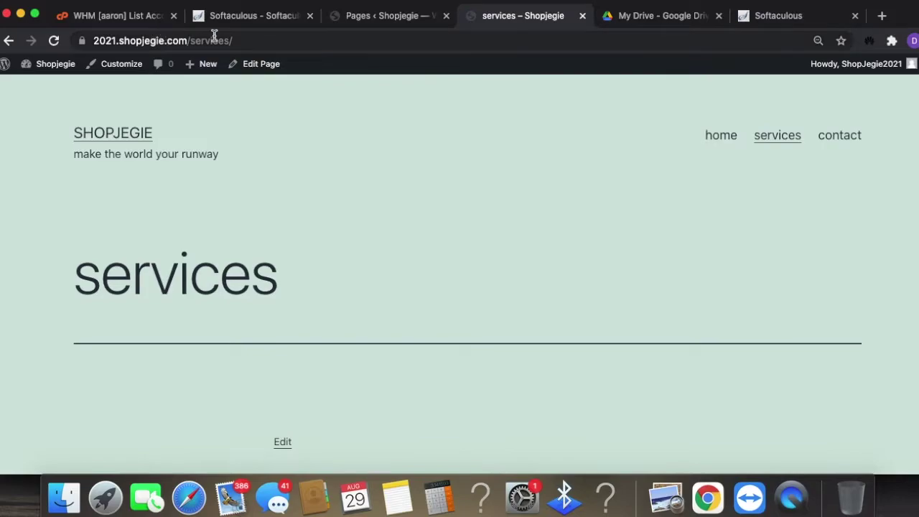
left_click(840, 135)
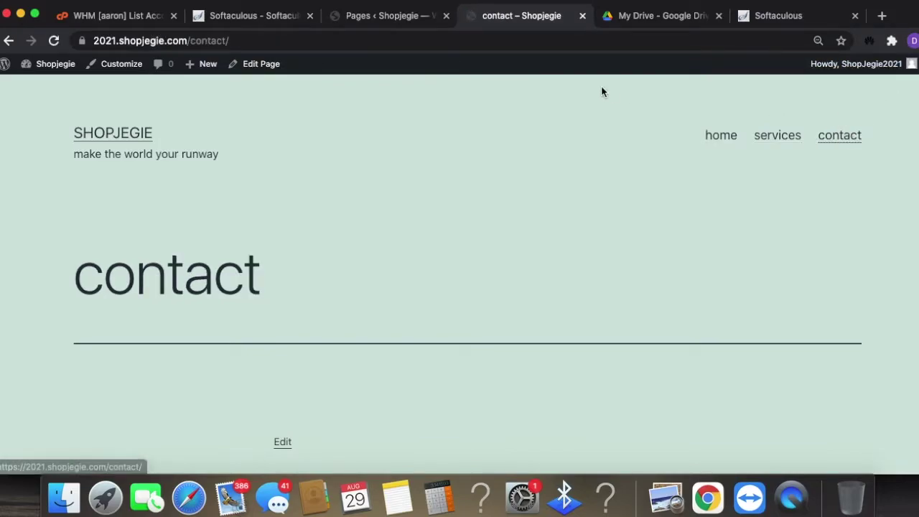
left_click(369, 16)
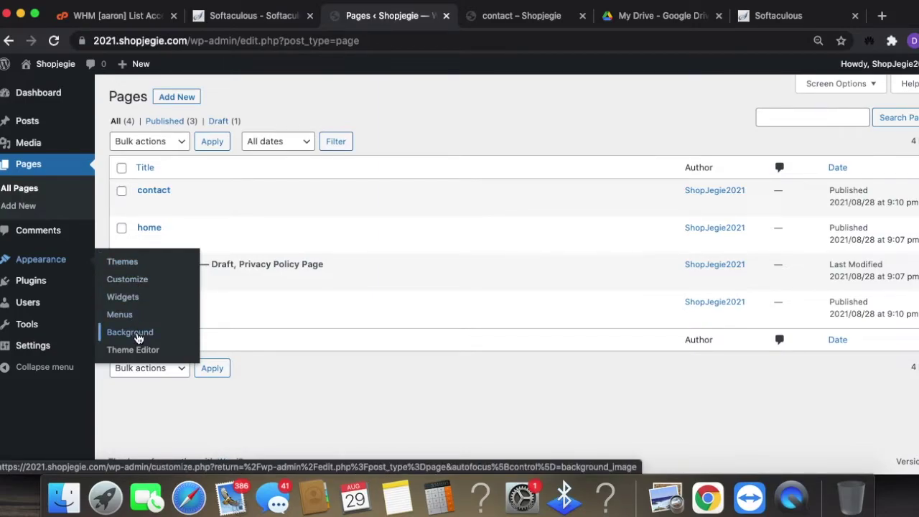
mouse_move(40, 285)
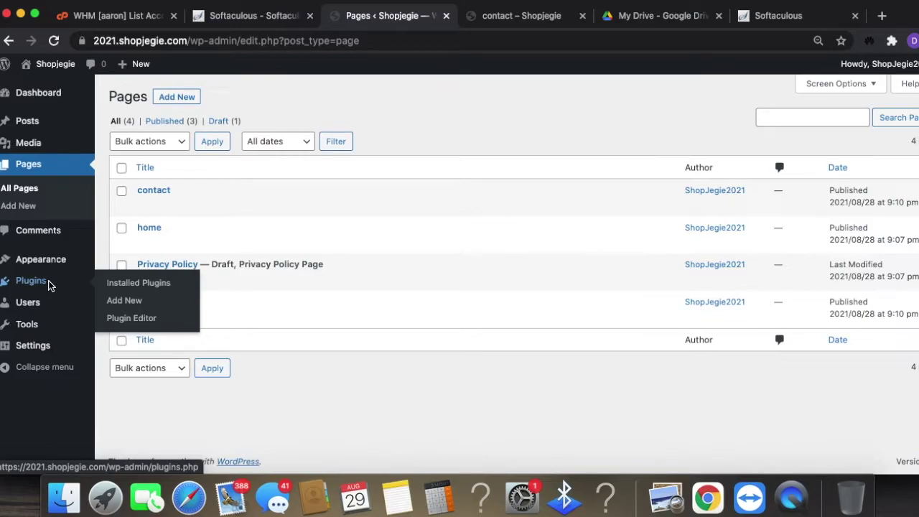
- Open Add New User, check the Role list leaving Subscriber, then go to Tools
mouse_move(26, 308)
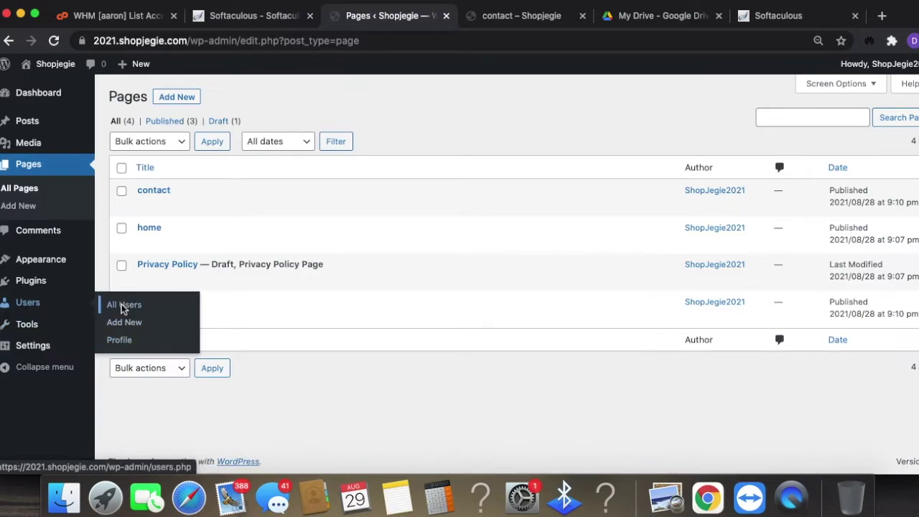
left_click(132, 324)
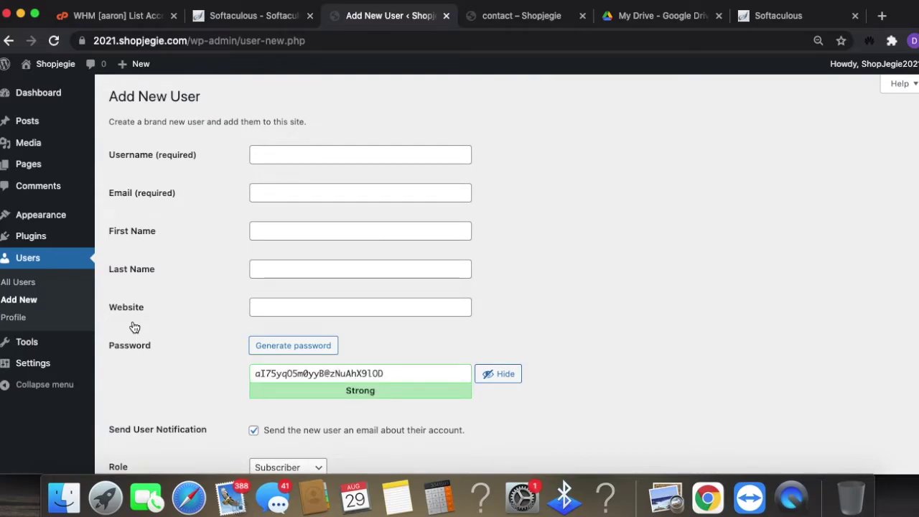
scroll(663, 359, "down", 3)
left_click(307, 368)
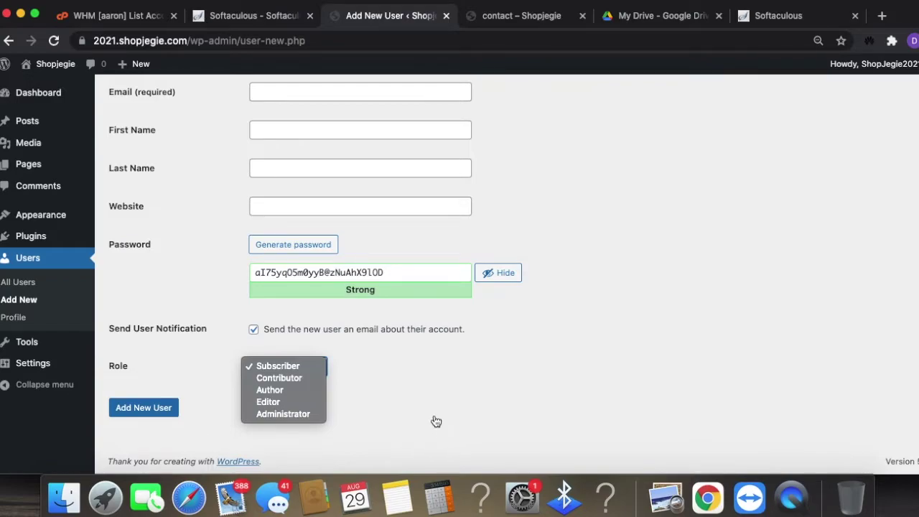
left_click(420, 395)
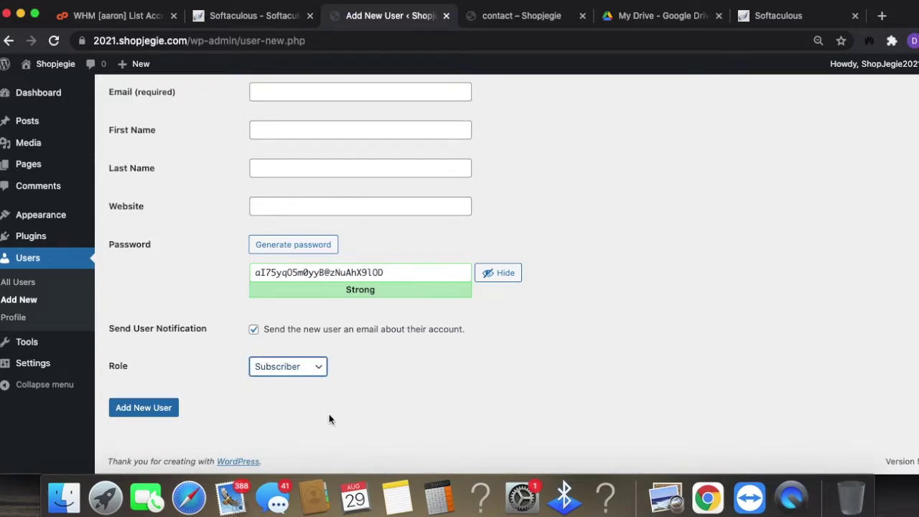
left_click(27, 342)
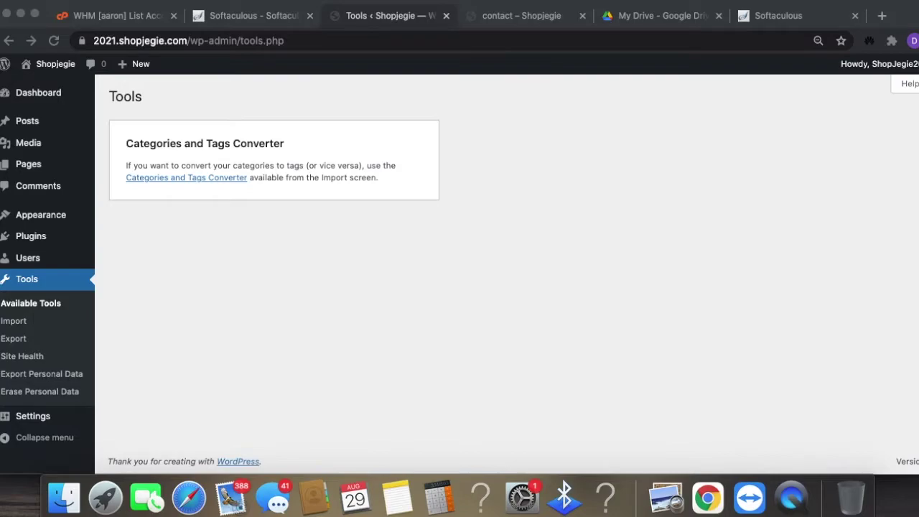
- Open Appearance > Themes, view the site's services page in another tab, then return to Themes
left_click(563, 309)
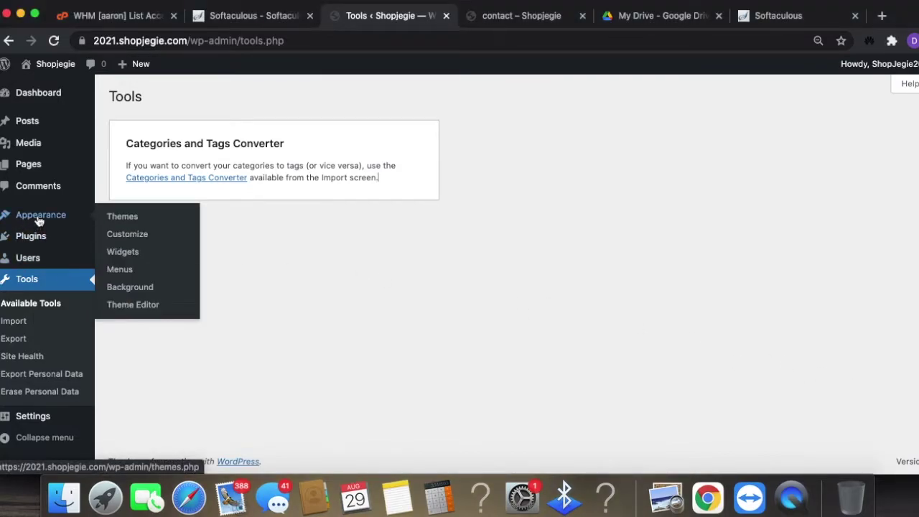
left_click(141, 225)
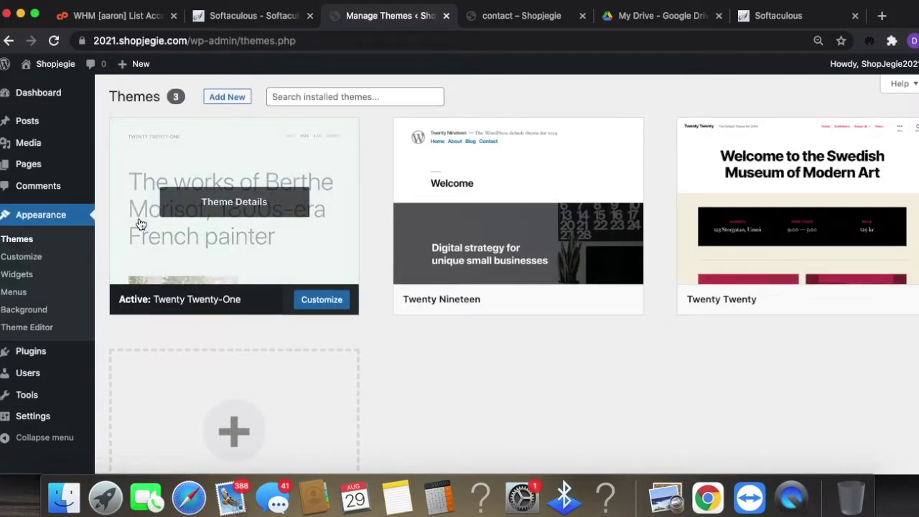
mouse_move(525, 288)
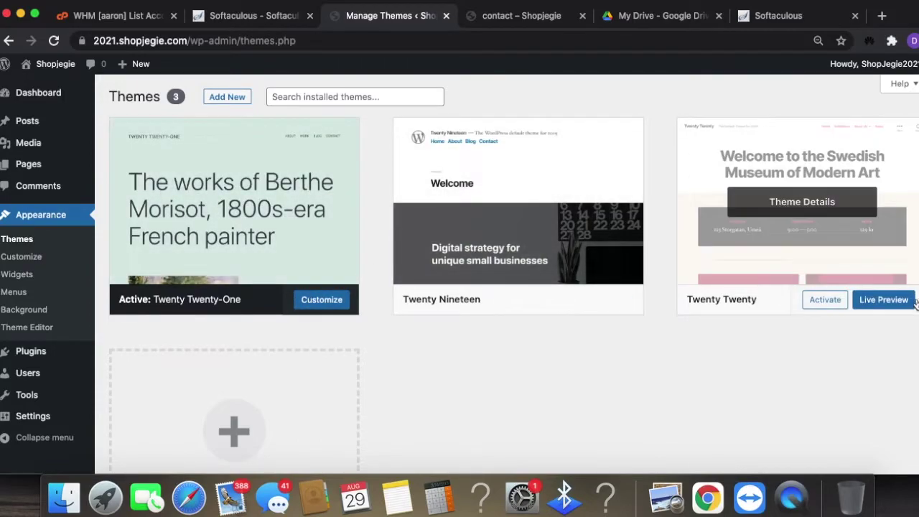
left_click(542, 18)
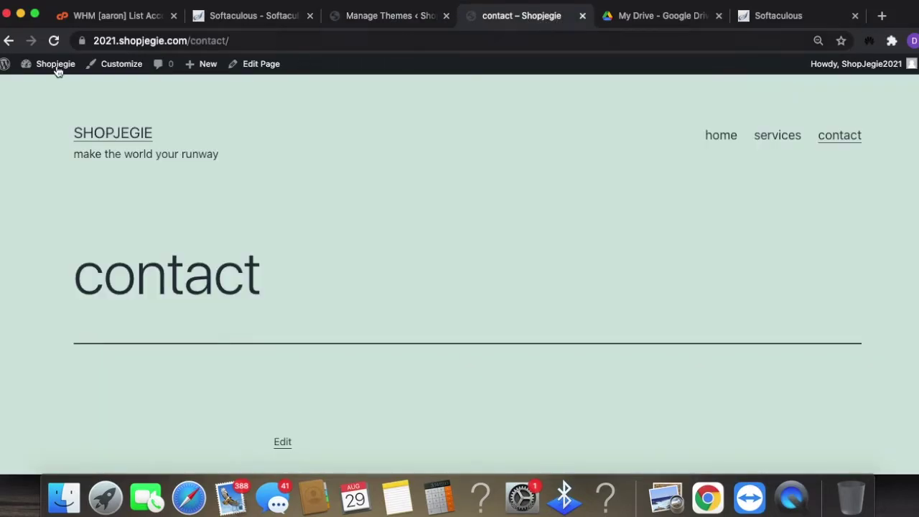
left_click(762, 137)
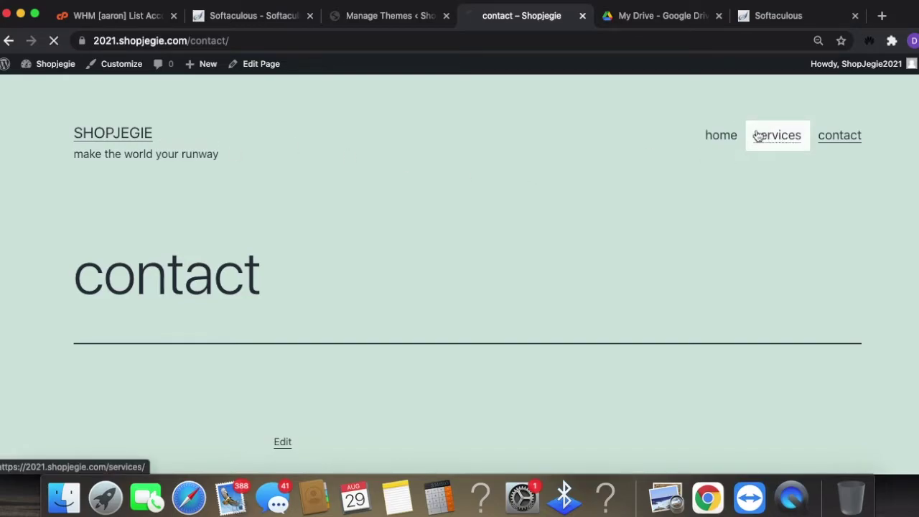
left_click(400, 14)
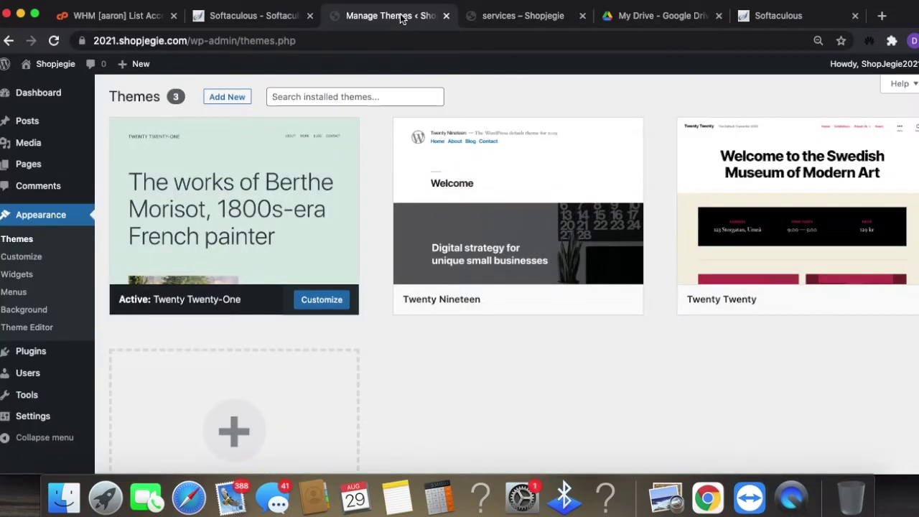
- Start adding a new theme and browse the Popular and Latest theme lists
left_click(227, 97)
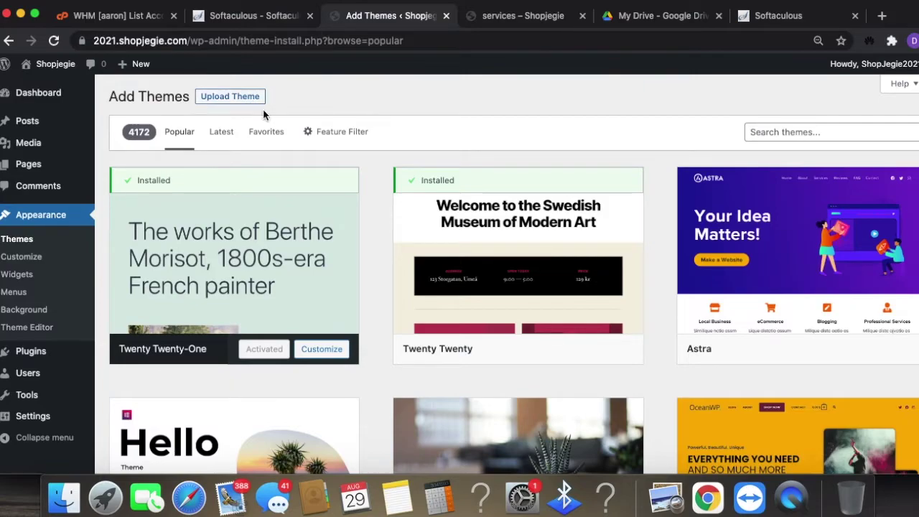
left_click(360, 133)
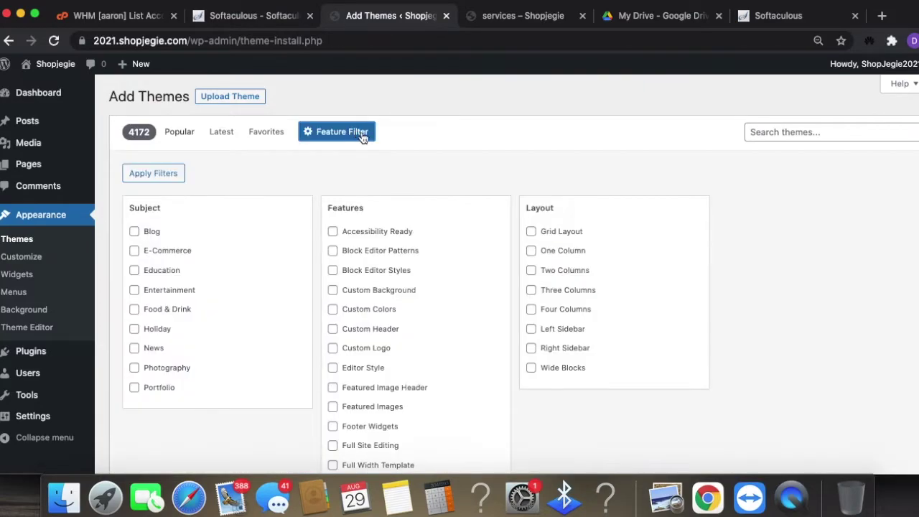
left_click(175, 137)
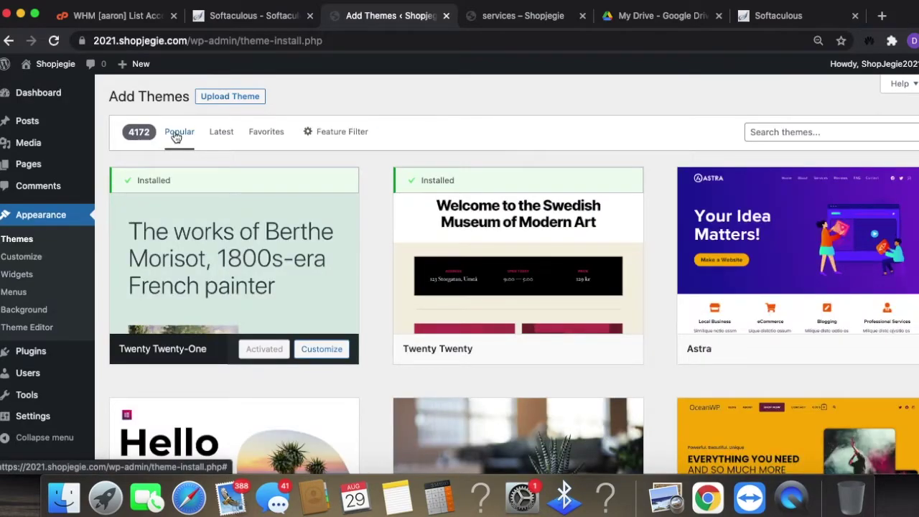
left_click(223, 138)
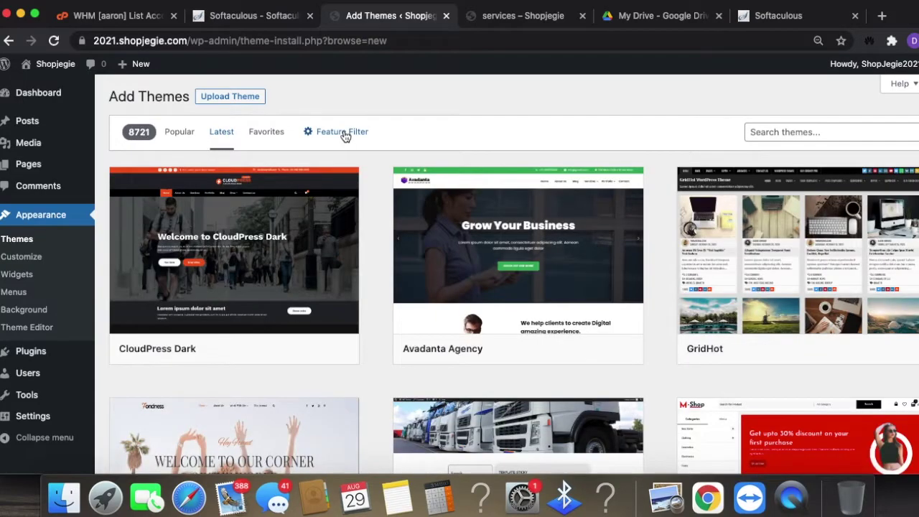
- Check E-Commerce under Subject in the Feature Filter and apply the filters
left_click(343, 134)
scroll(431, 366, "down", 1)
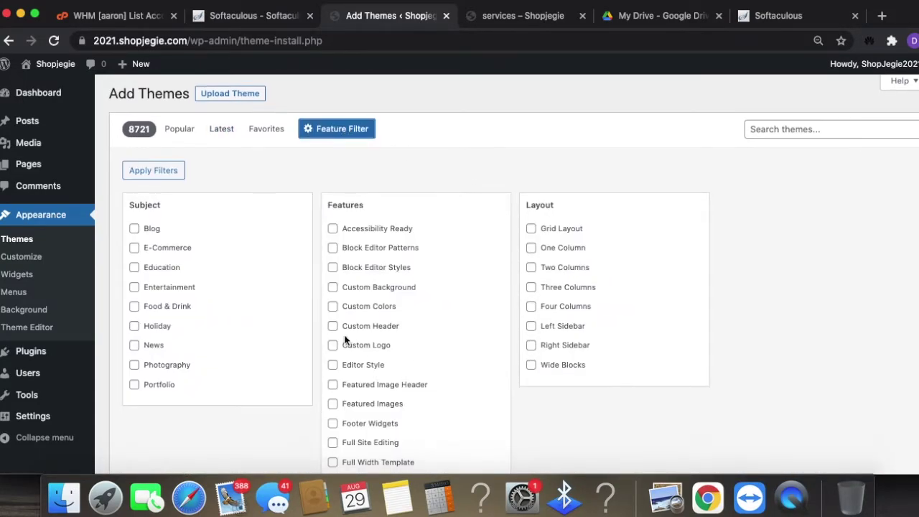
left_click(135, 250)
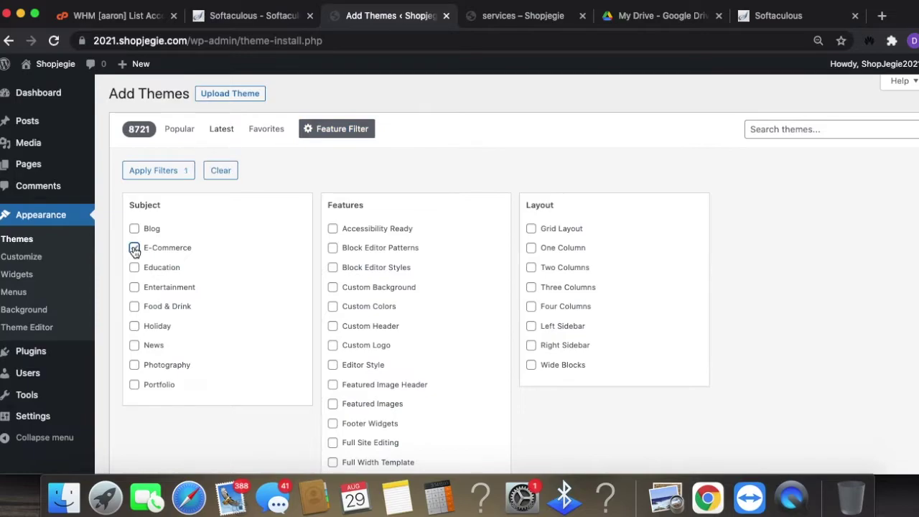
scroll(366, 323, "down", 1)
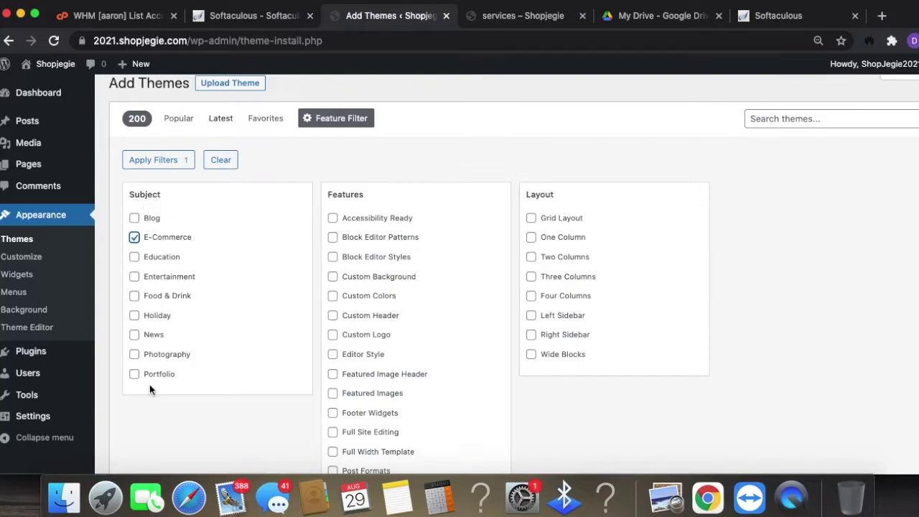
scroll(393, 252, "down", 1)
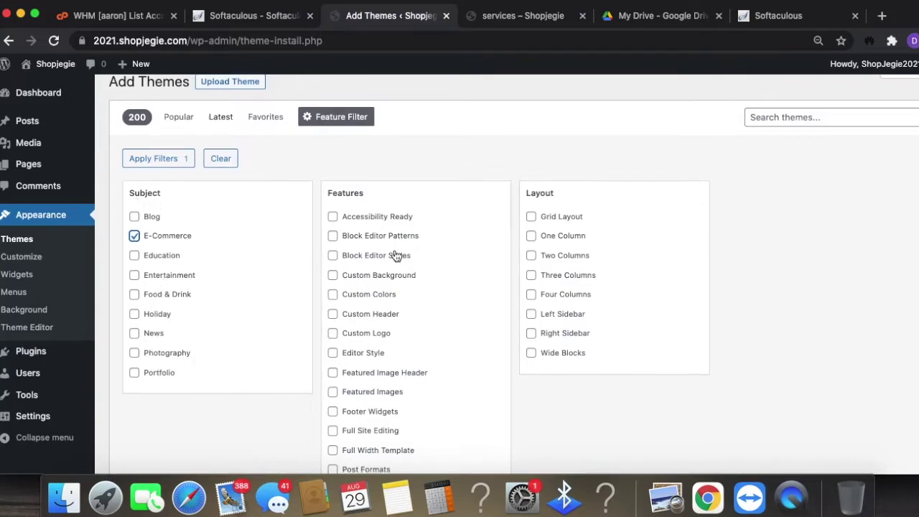
scroll(395, 256, "down", 1)
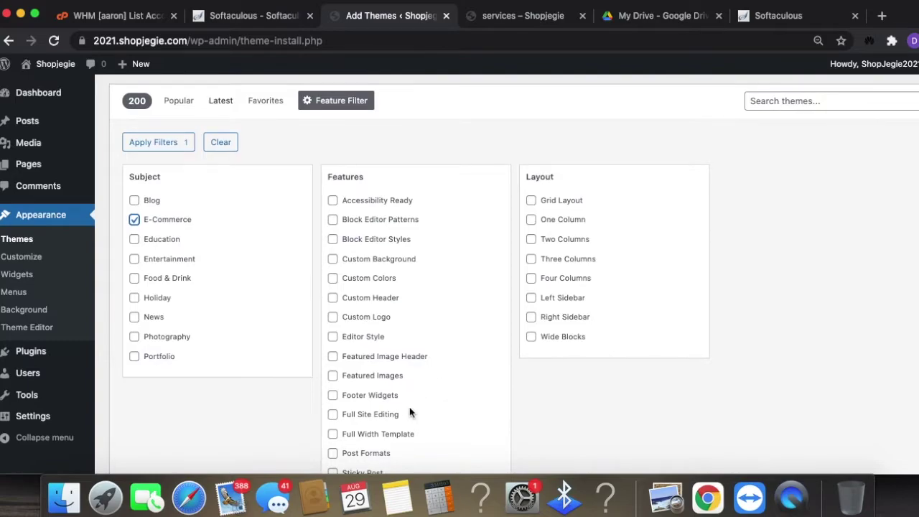
scroll(408, 415, "down", 1)
scroll(392, 359, "down", 1)
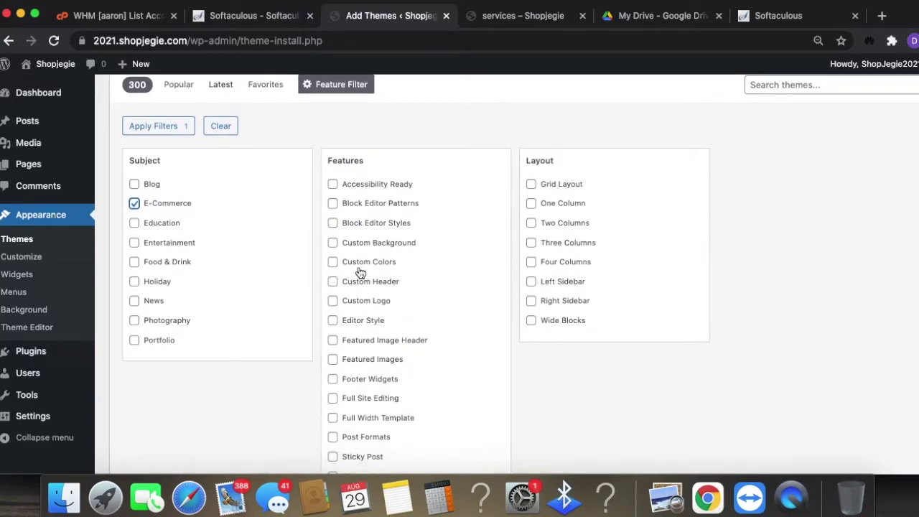
scroll(438, 359, "down", 2)
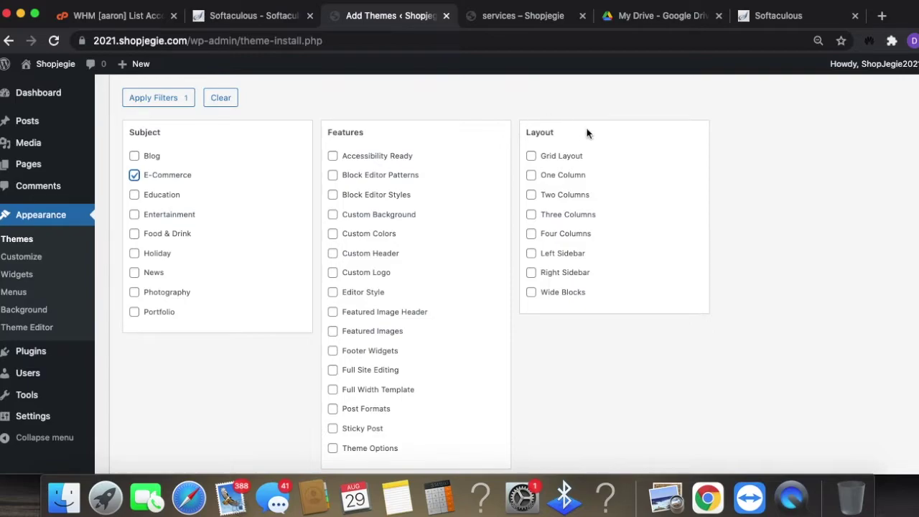
scroll(602, 232, "down", 1)
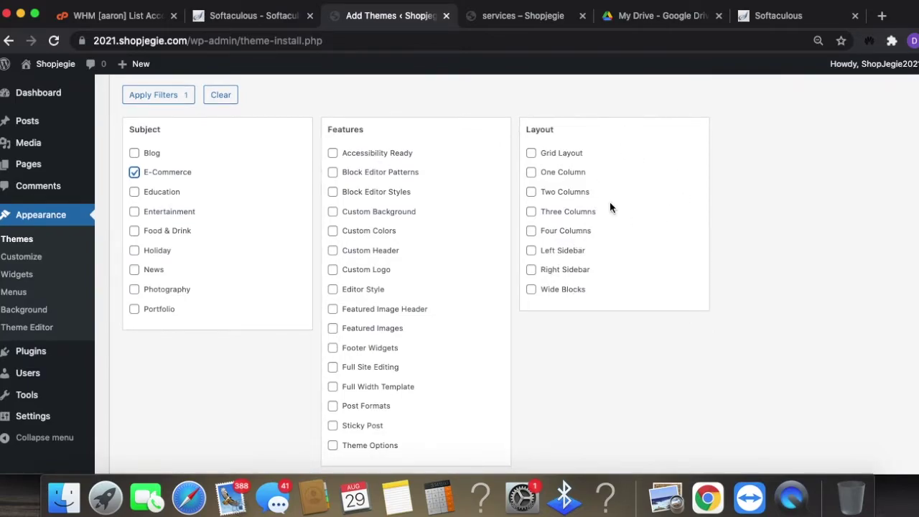
scroll(660, 234, "down", 1)
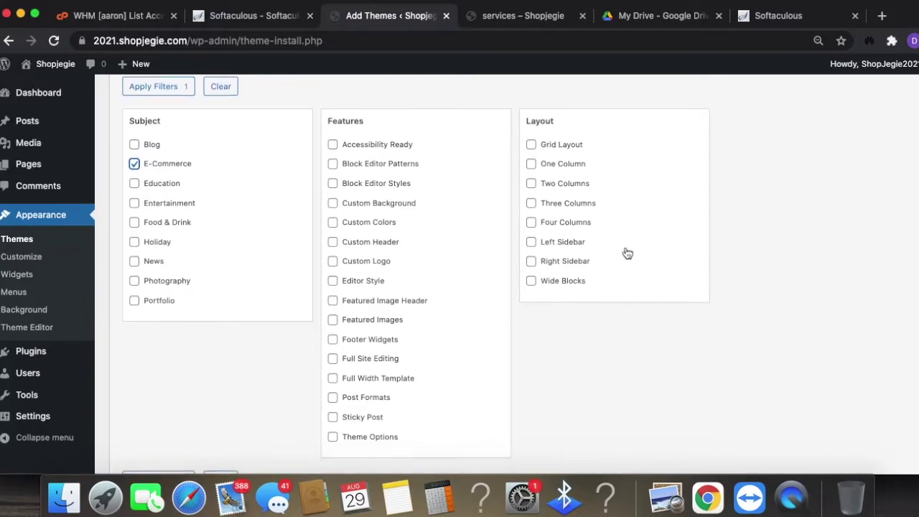
scroll(626, 252, "down", 3)
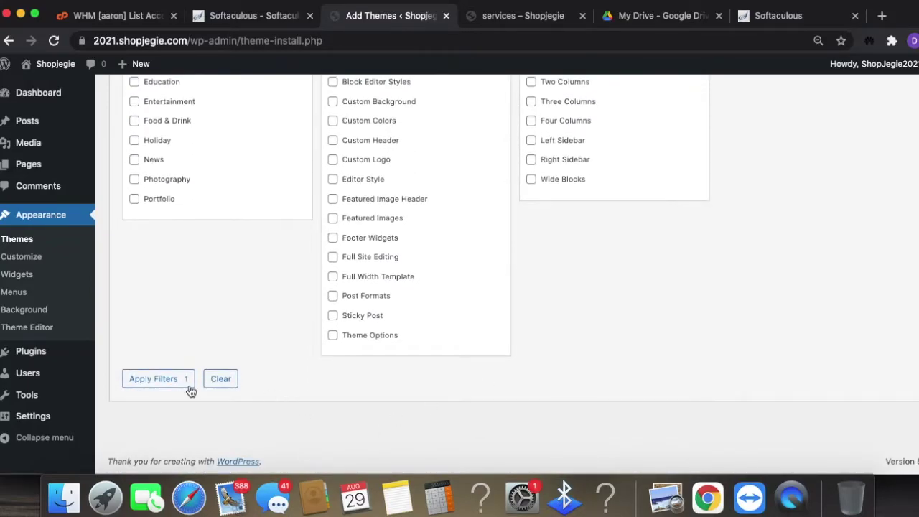
left_click(142, 385)
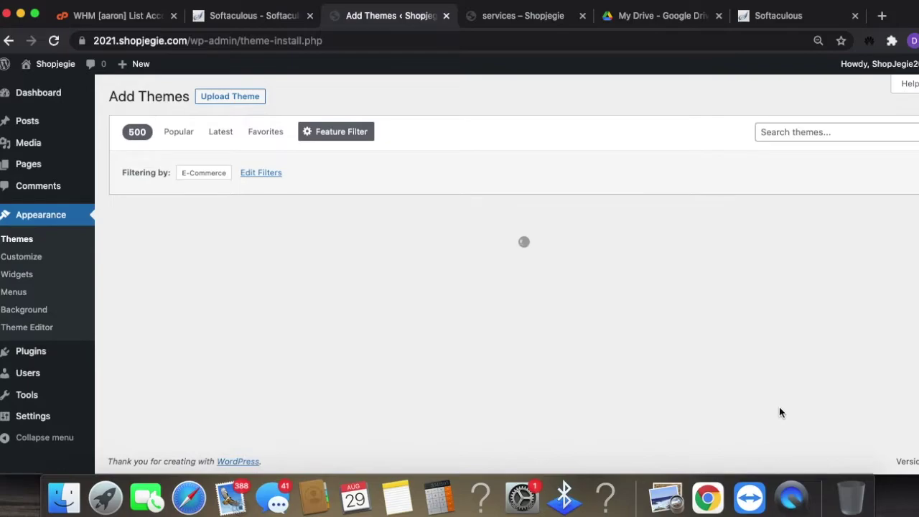
scroll(771, 359, "down", 5)
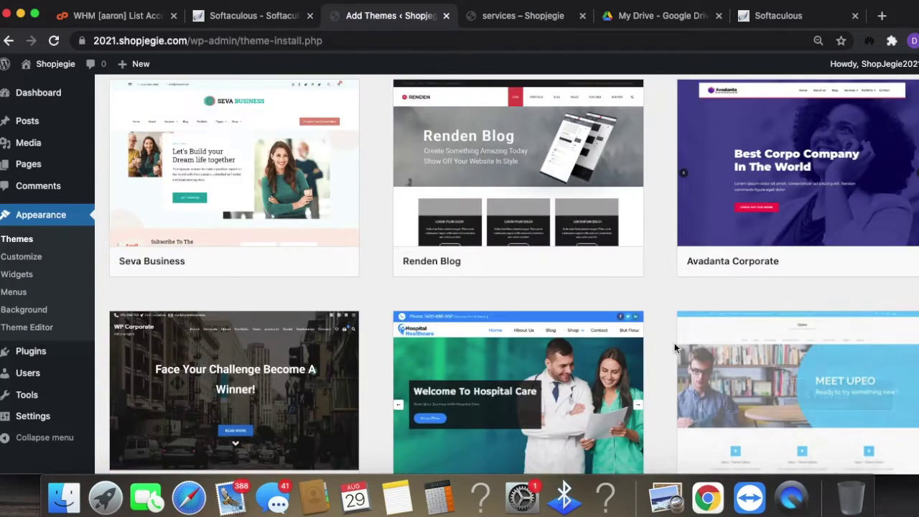
scroll(674, 345, "up", 7)
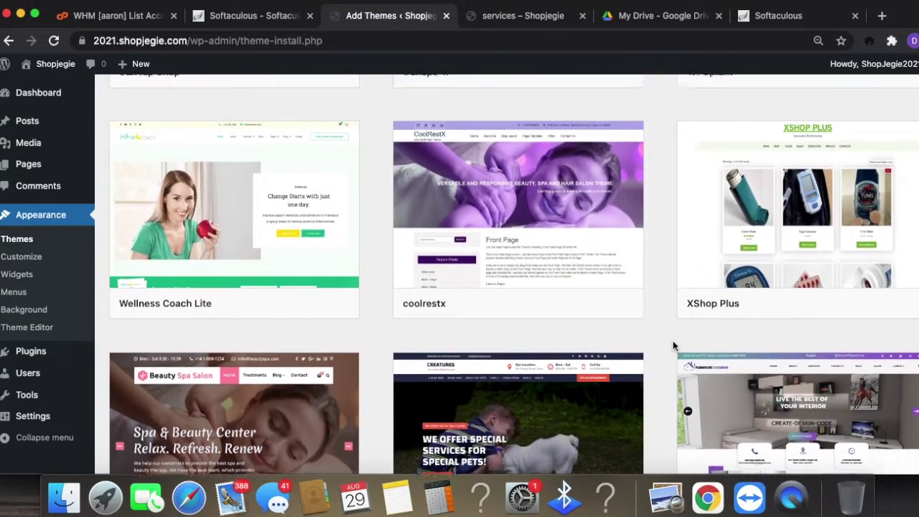
scroll(673, 345, "up", 5)
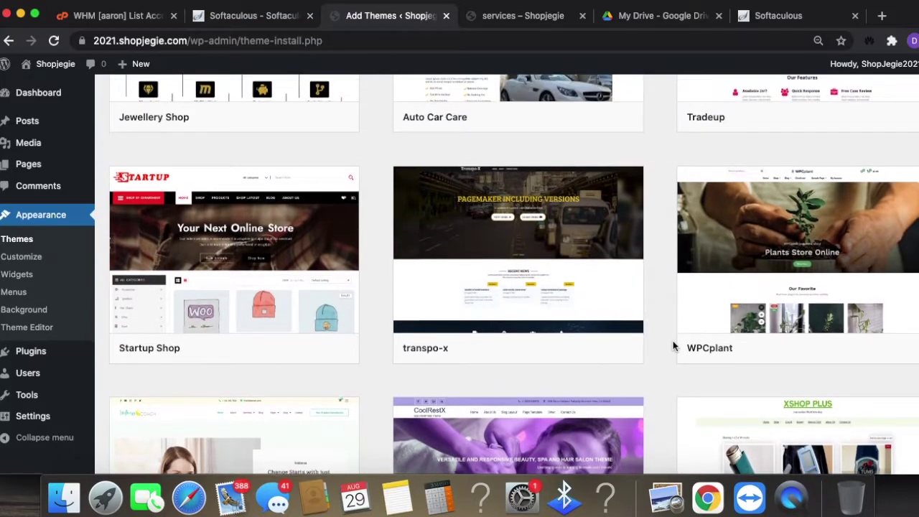
scroll(673, 346, "up", 5)
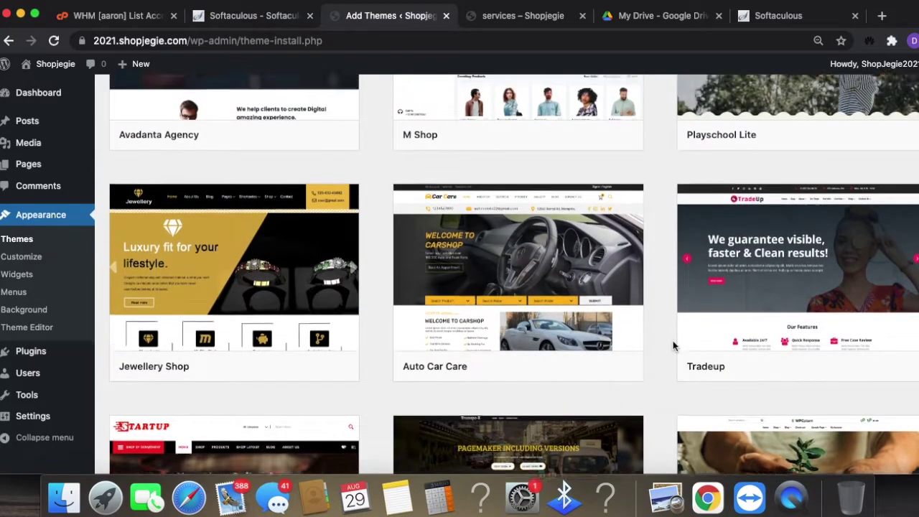
scroll(674, 346, "down", 3)
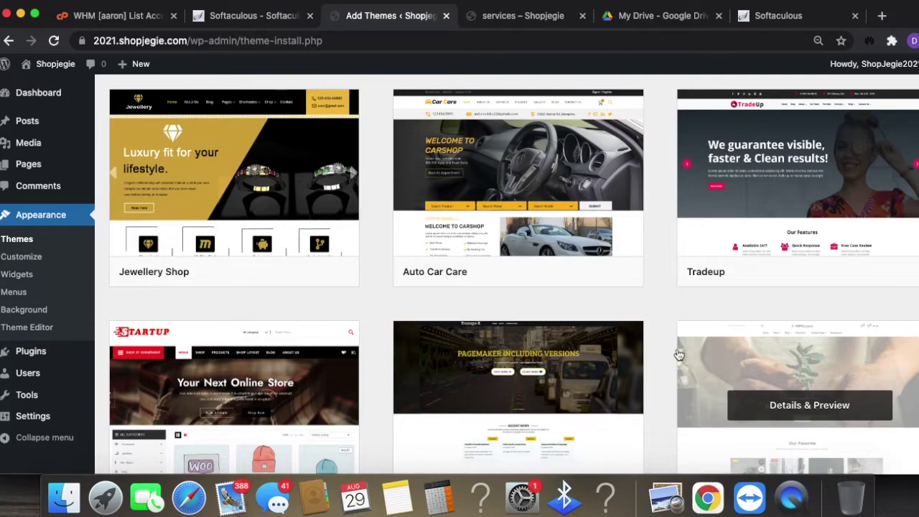
scroll(679, 352, "down", 1)
scroll(691, 369, "down", 6)
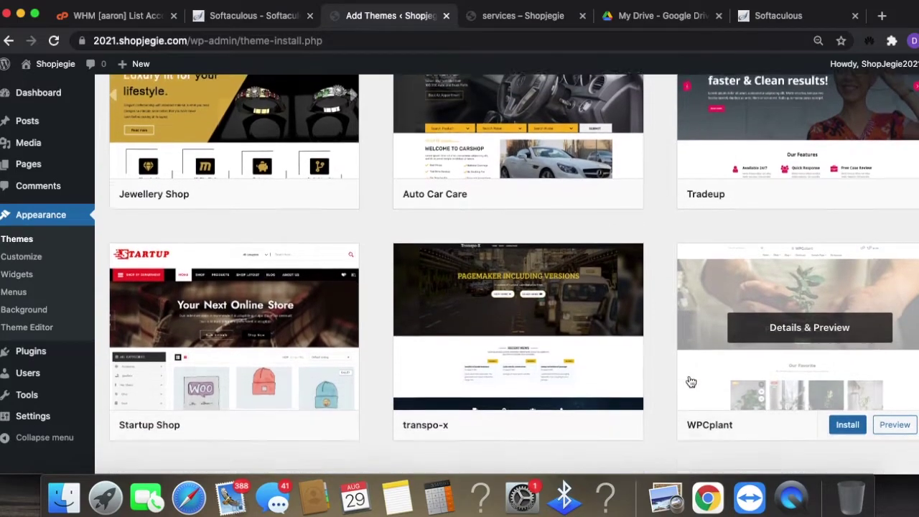
scroll(681, 379, "down", 4)
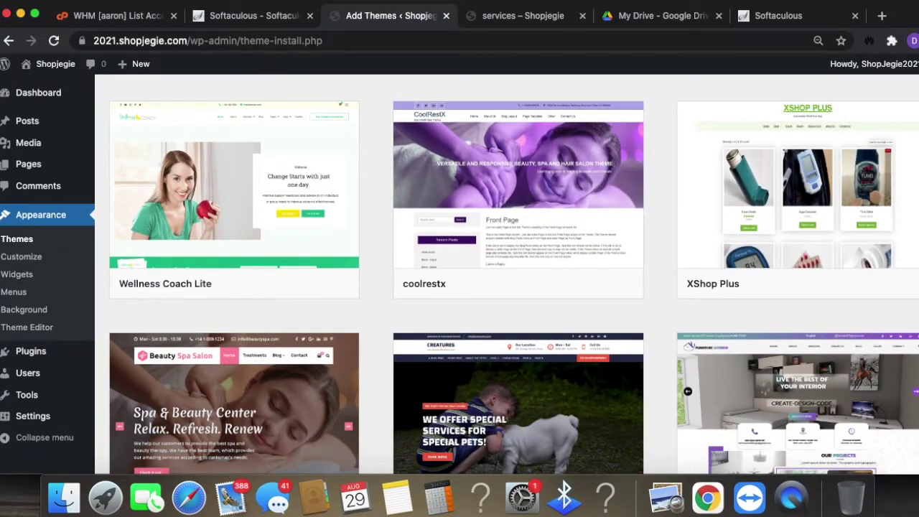
scroll(849, 279, "down", 8)
scroll(855, 305, "down", 9)
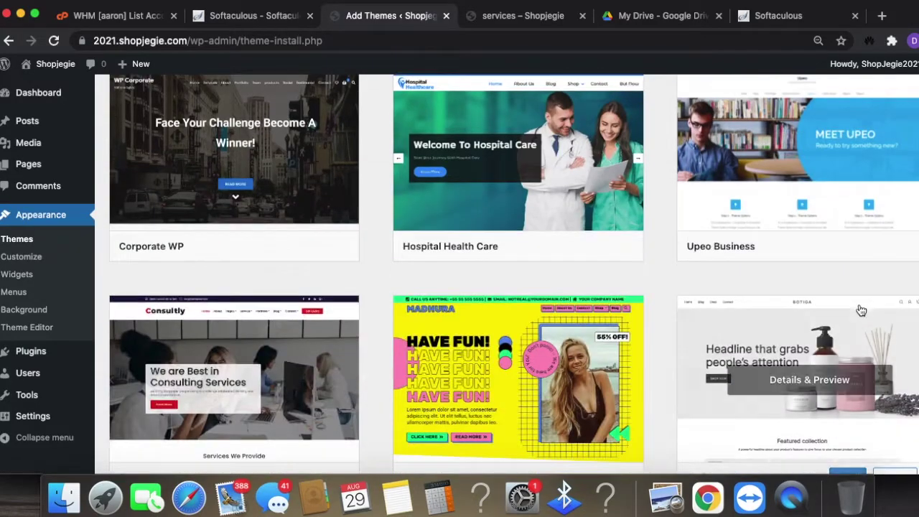
scroll(860, 310, "down", 20)
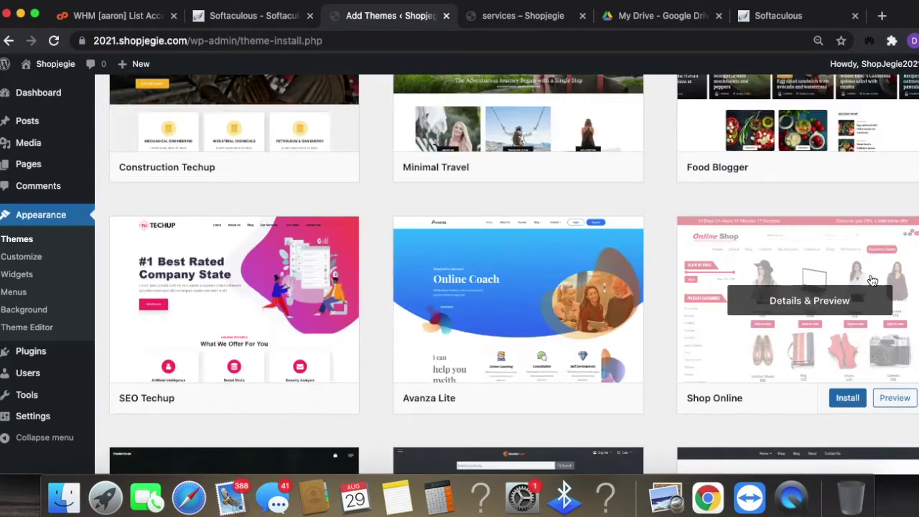
- Preview Shop Online, read its description, then install and activate it
left_click(895, 399)
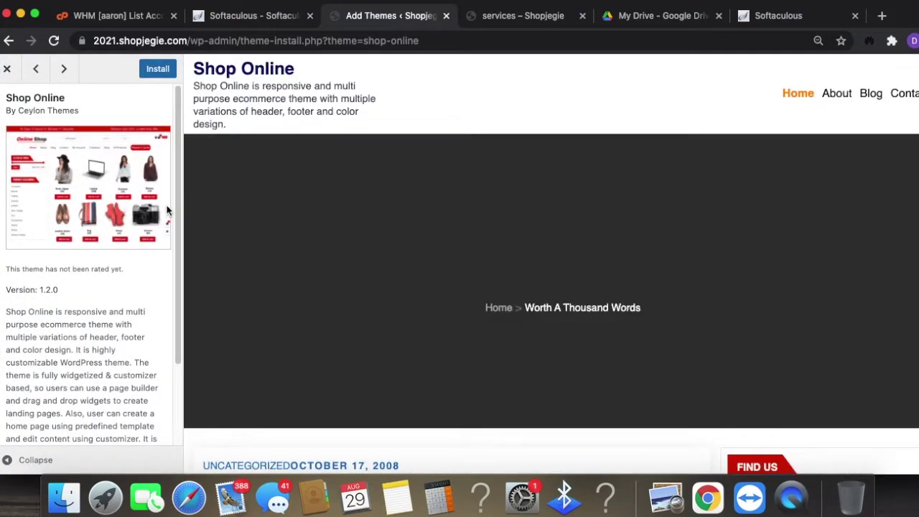
scroll(685, 334, "down", 5)
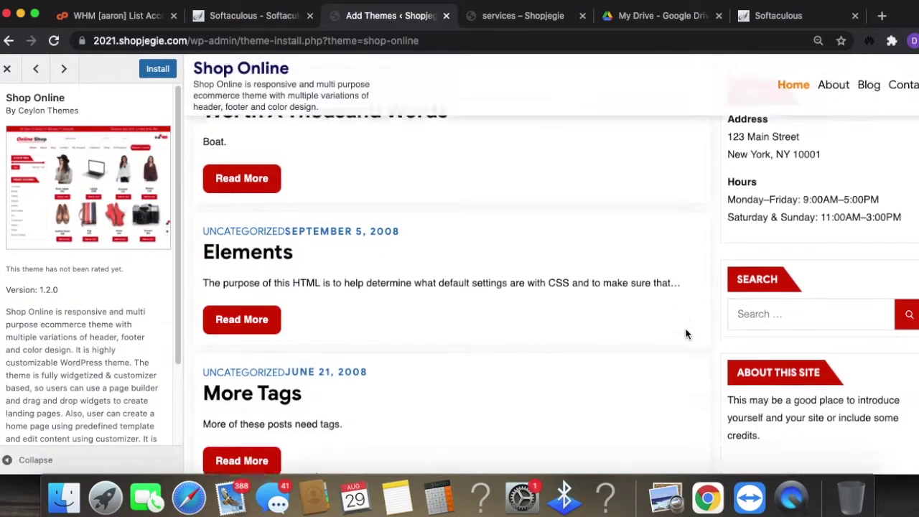
scroll(683, 328, "up", 5)
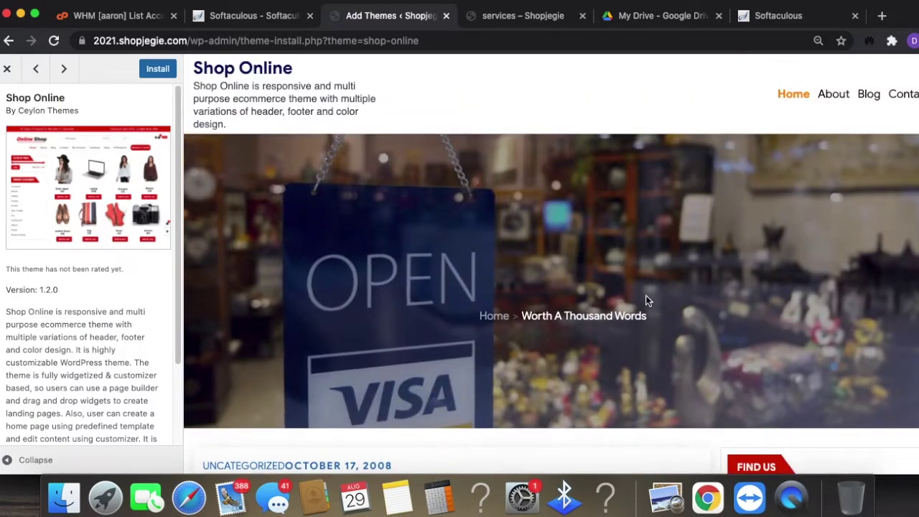
scroll(154, 227, "down", 3)
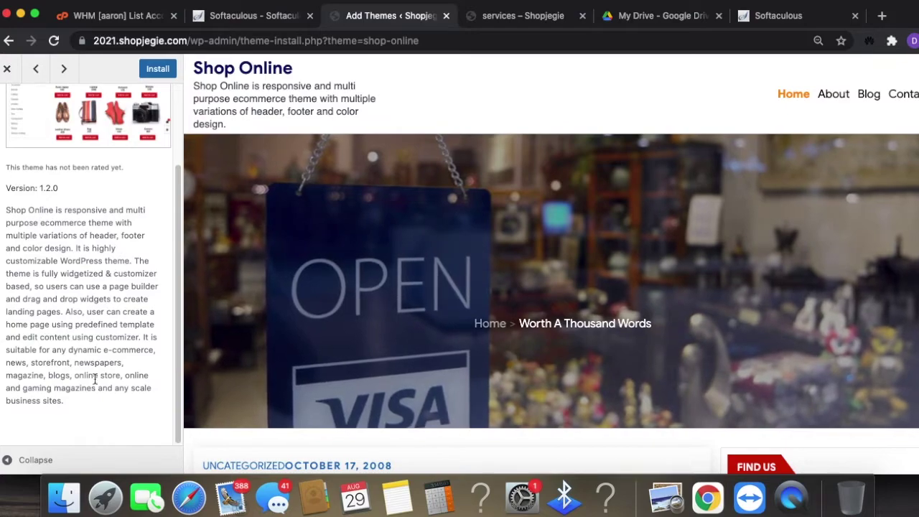
left_click_drag(64, 401, 25, 210)
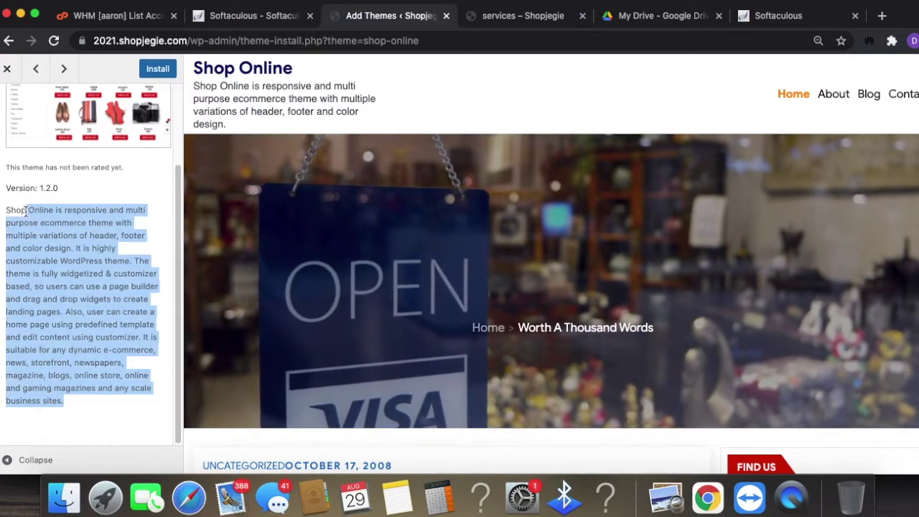
scroll(80, 300, "up", 3)
scroll(95, 354, "down", 3)
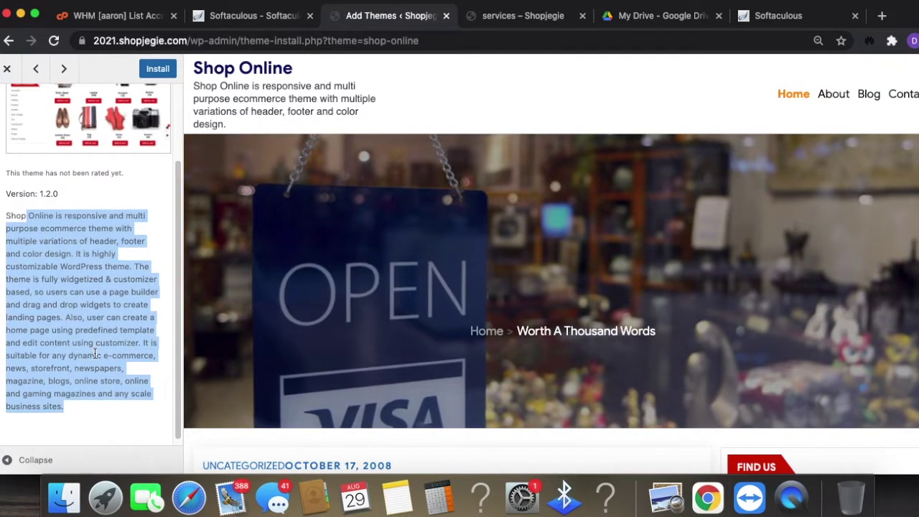
scroll(74, 334, "up", 3)
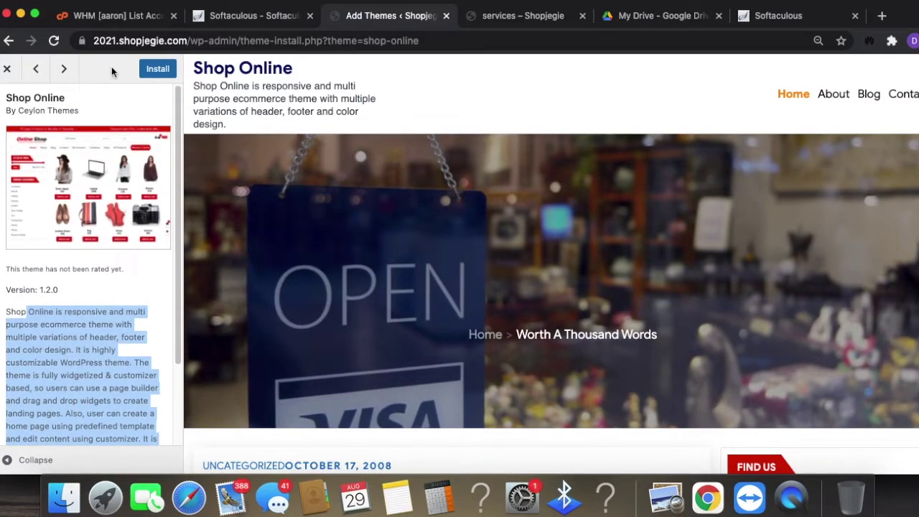
left_click(160, 69)
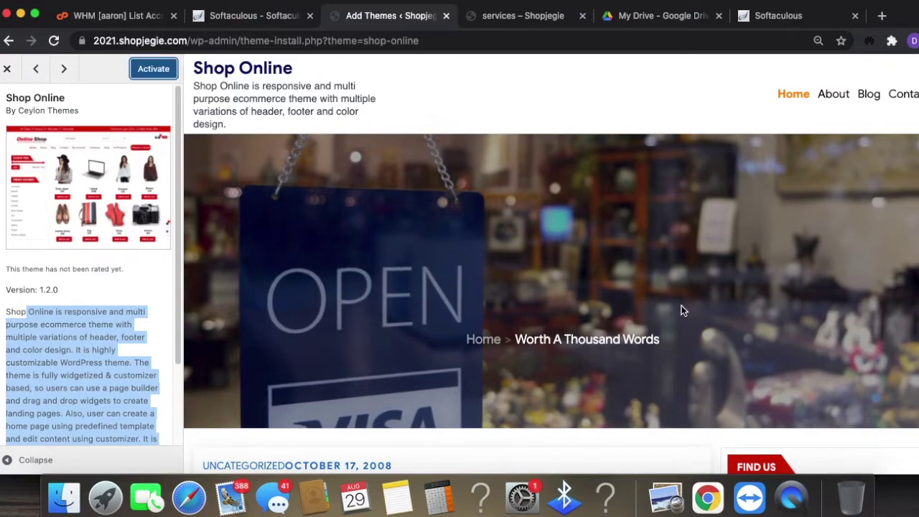
left_click(152, 69)
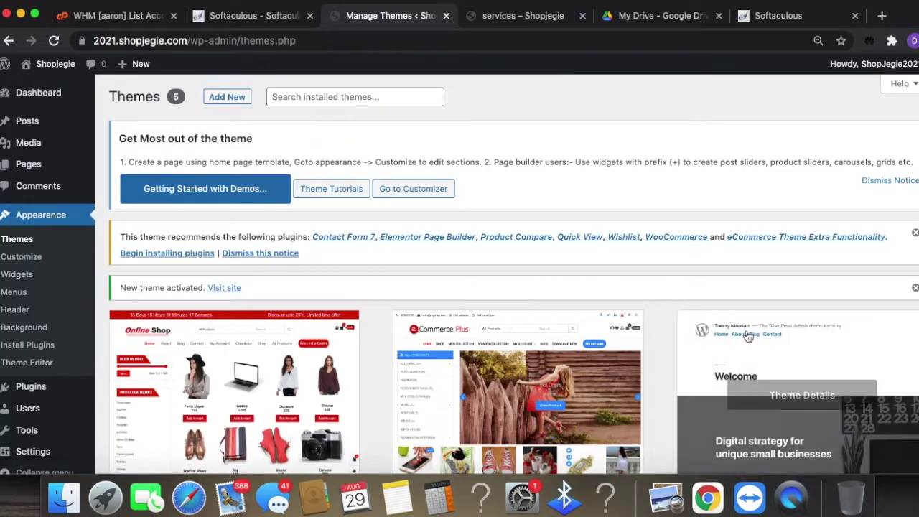
- Launch the Customizer for the active Shop Online theme
scroll(747, 331, "down", 3)
scroll(424, 273, "up", 2)
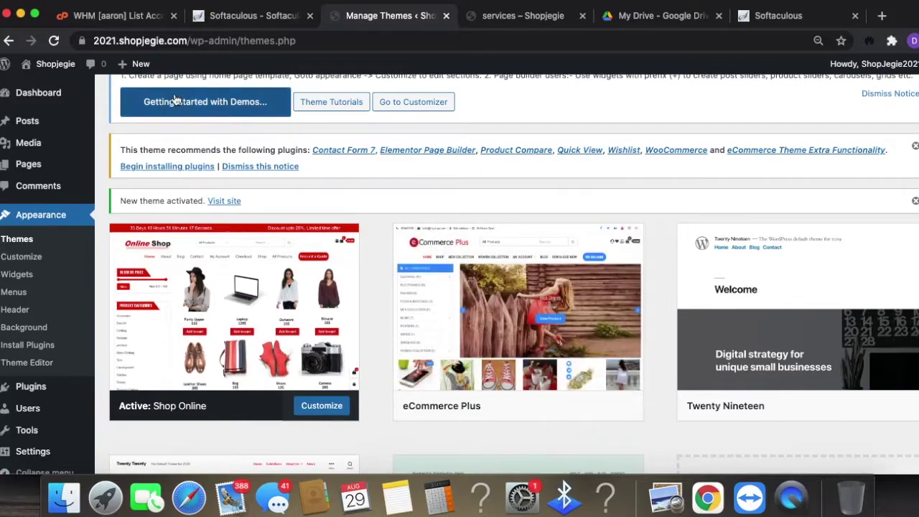
scroll(527, 353, "down", 3)
scroll(527, 353, "up", 1)
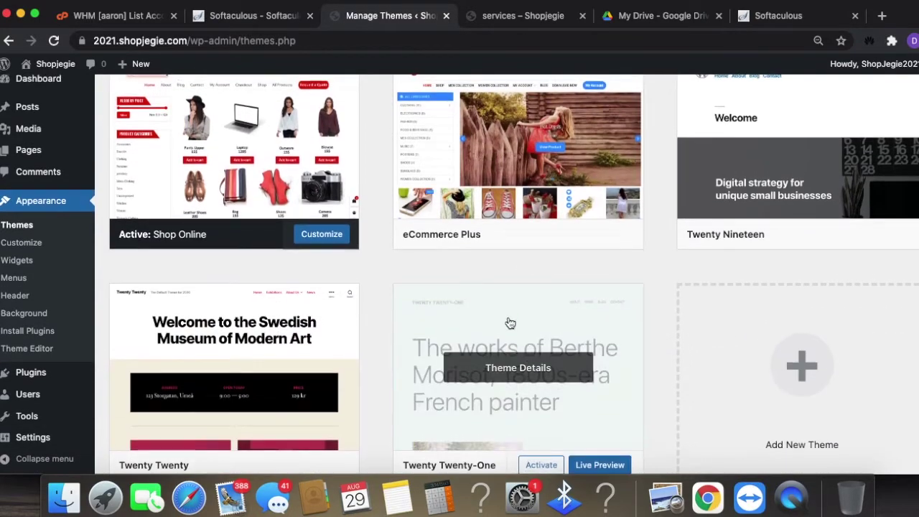
left_click(319, 238)
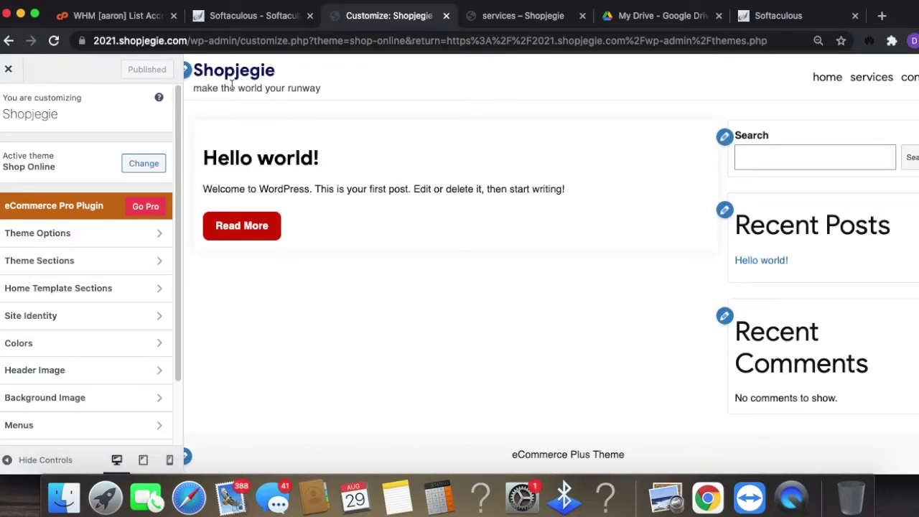
- Glance at the Change theme list, then open Theme Options and look over its sections
left_click(144, 164)
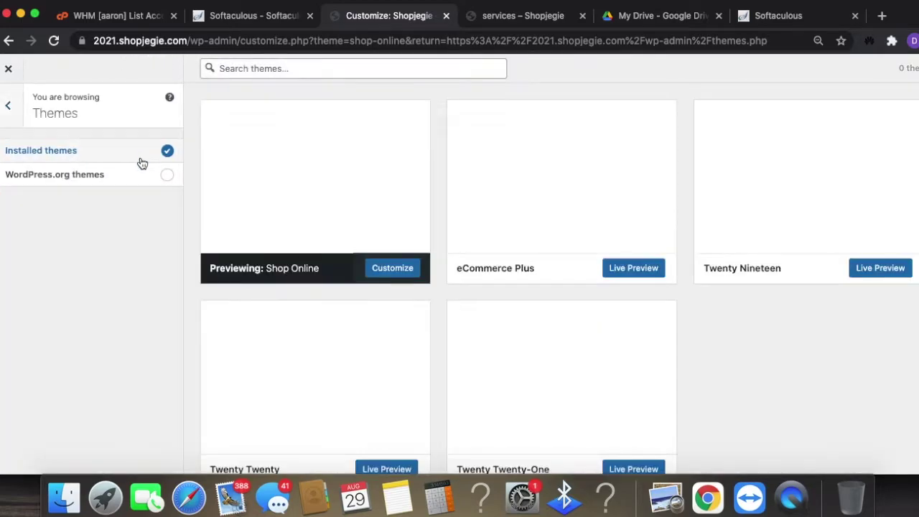
left_click(6, 109)
left_click(144, 237)
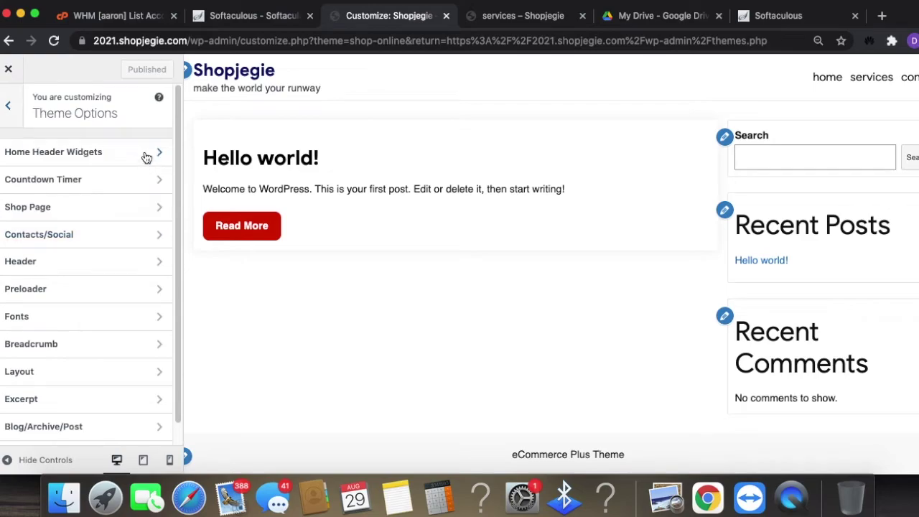
scroll(151, 308, "down", 1)
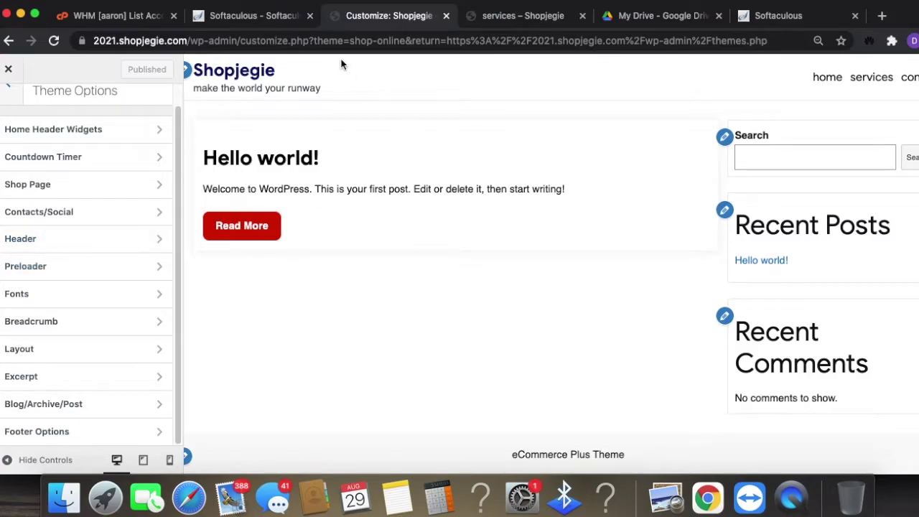
scroll(140, 154, "up", 1)
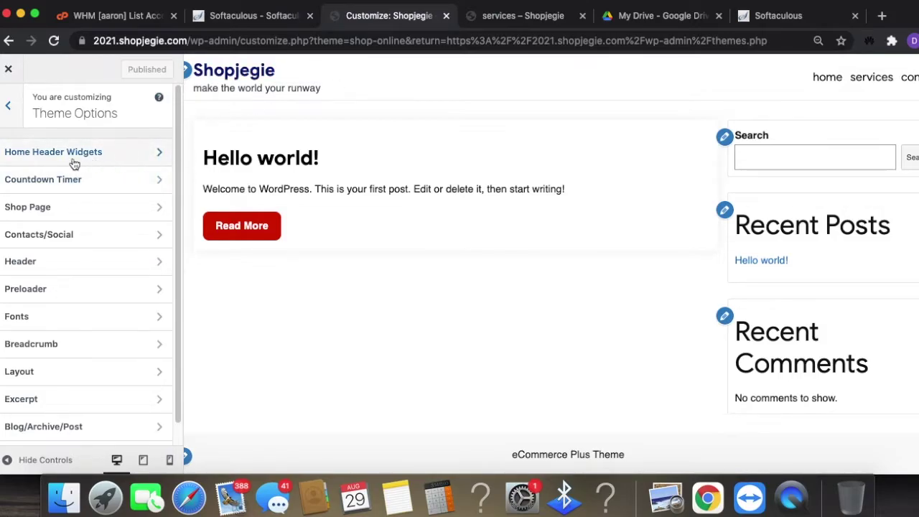
- Set Home Header Widgets to 4 Widgets, then look over the Countdown Timer settings
left_click(157, 164)
left_click(125, 166)
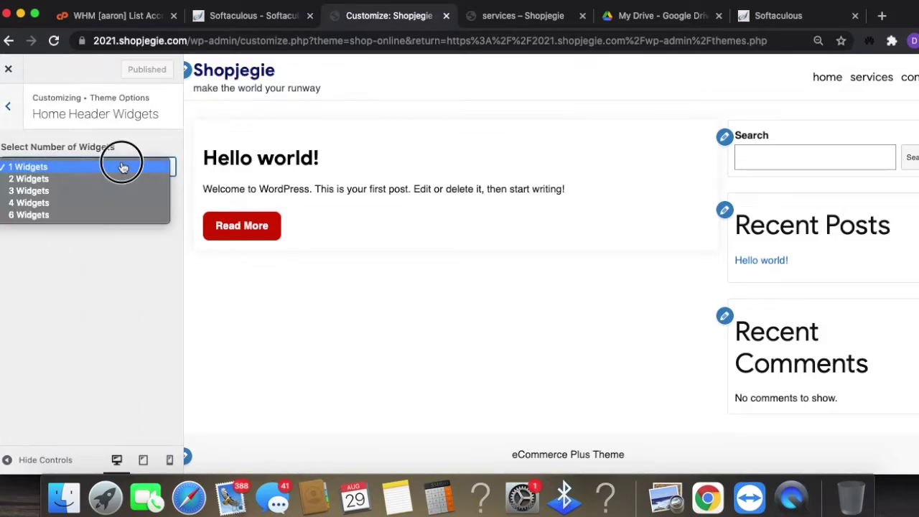
left_click(74, 203)
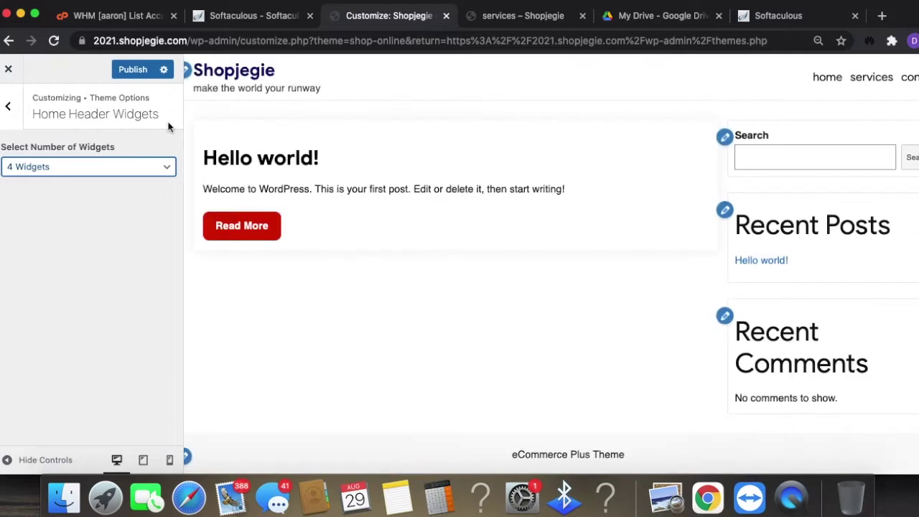
left_click(6, 113)
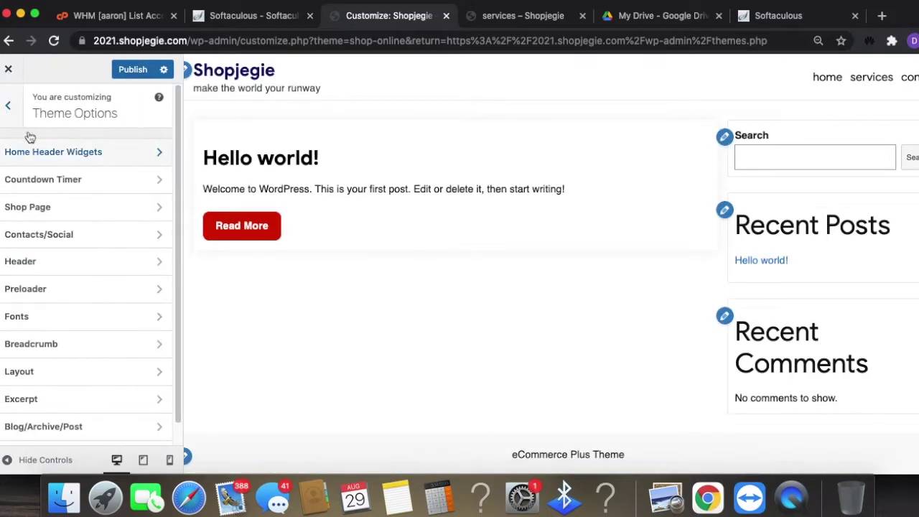
left_click(112, 181)
scroll(144, 247, "down", 1)
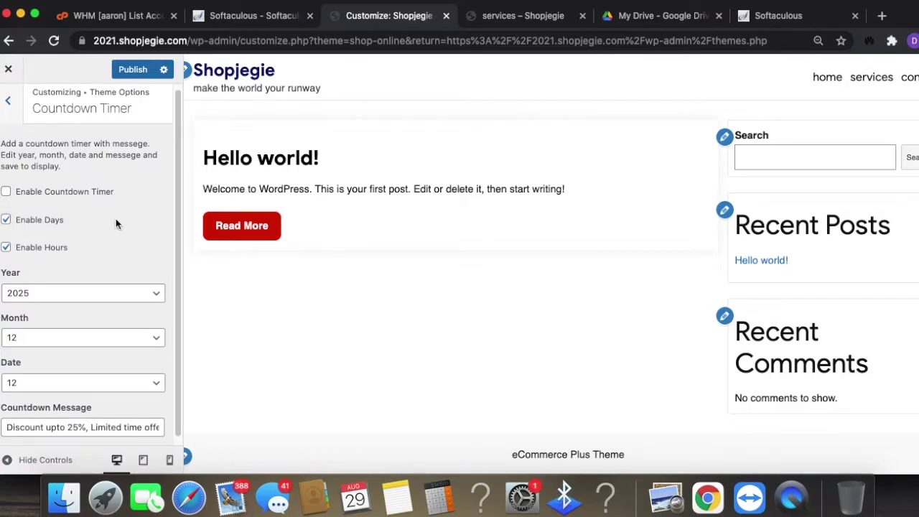
scroll(110, 230, "down", 1)
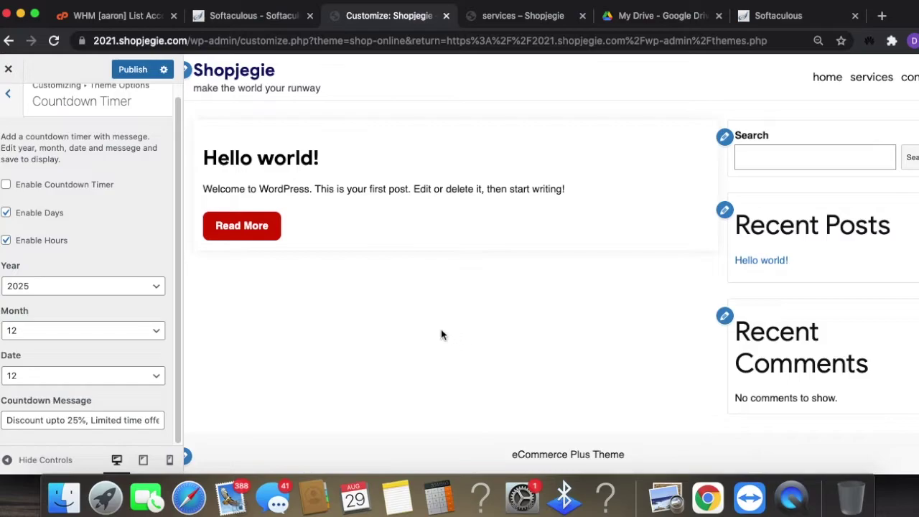
left_click(12, 94)
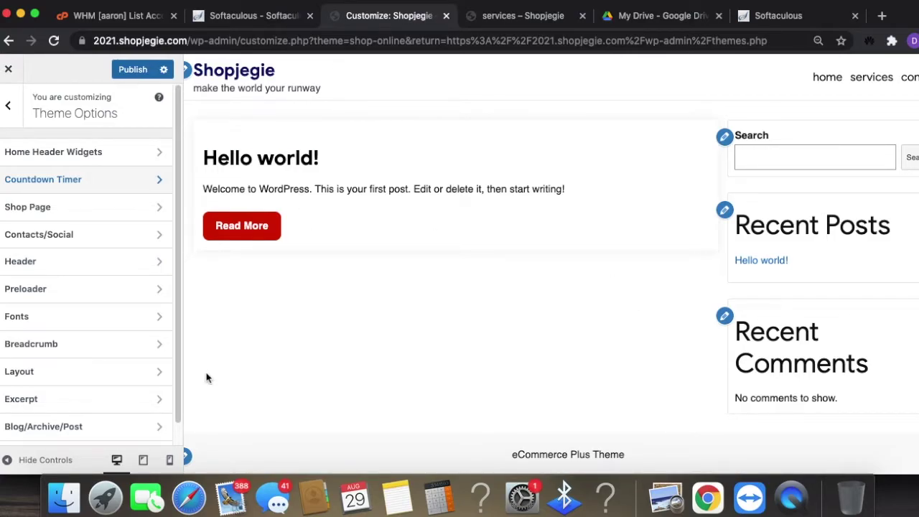
scroll(121, 391, "down", 1)
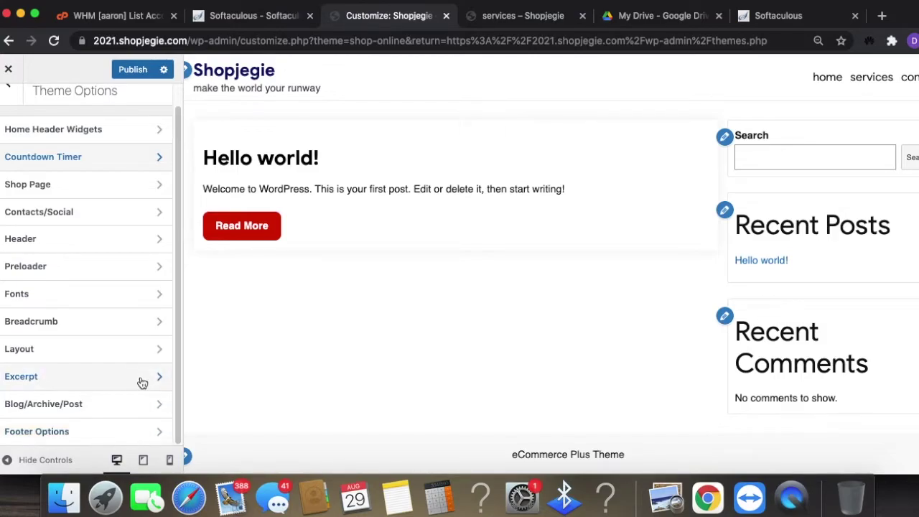
- Fill in the shop's address and orders e-mail in Contacts/Social
left_click(111, 204)
left_click(96, 278)
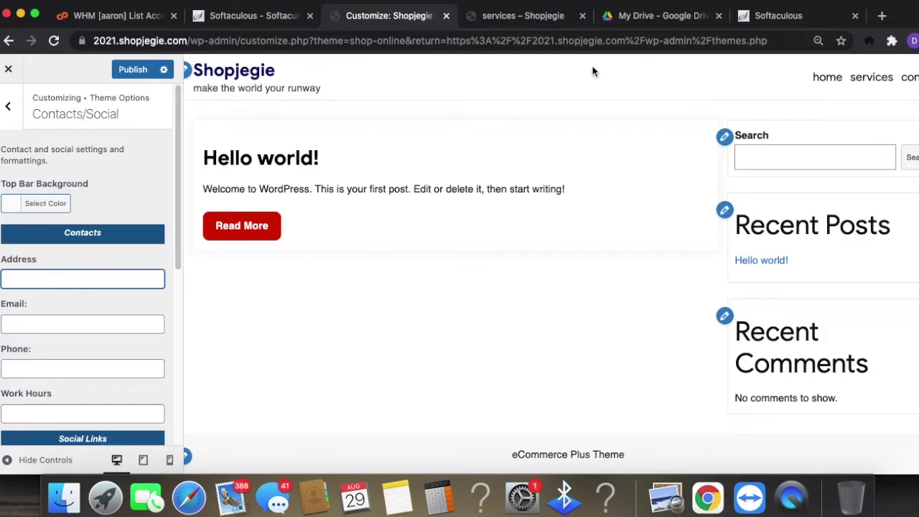
scroll(122, 263, "down", 1)
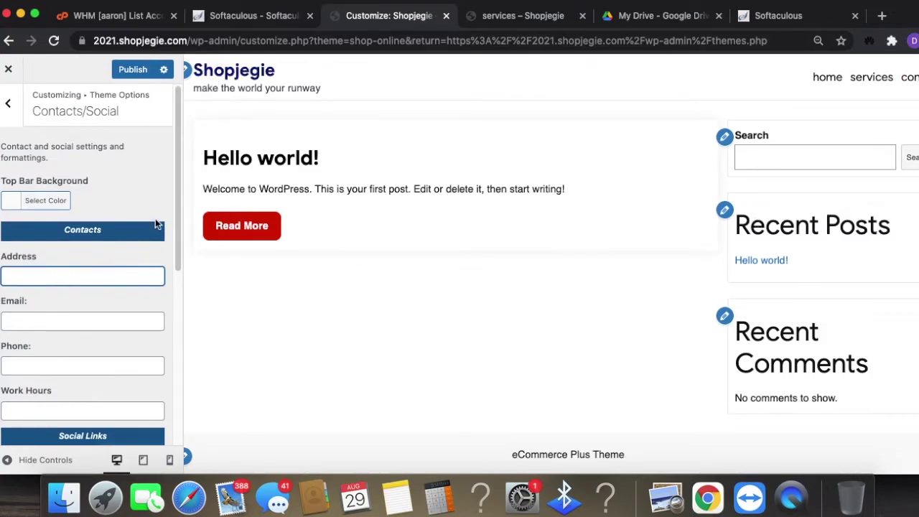
type("chicago - manila")
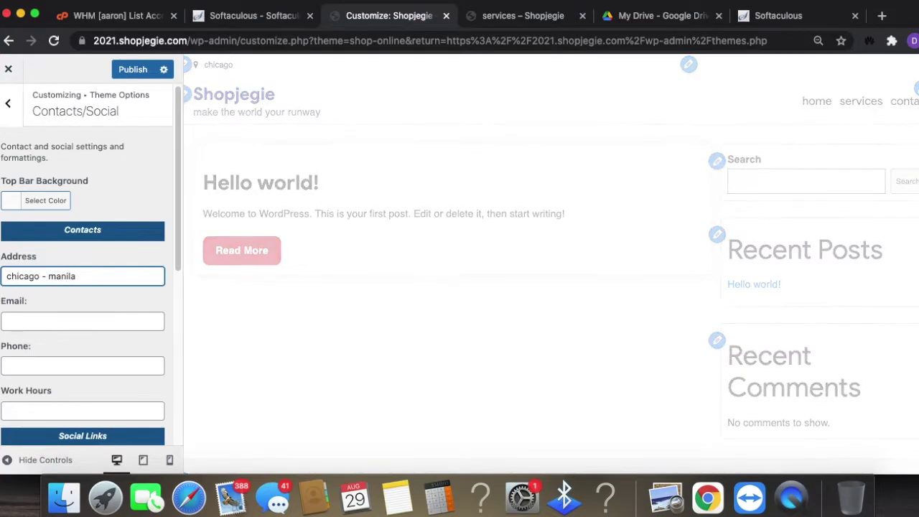
type("paris")
left_click(118, 323)
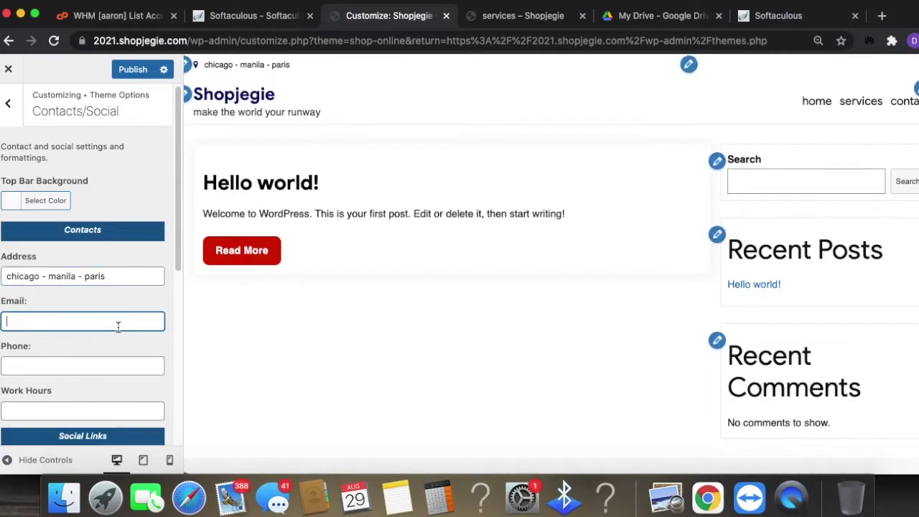
type("J@")
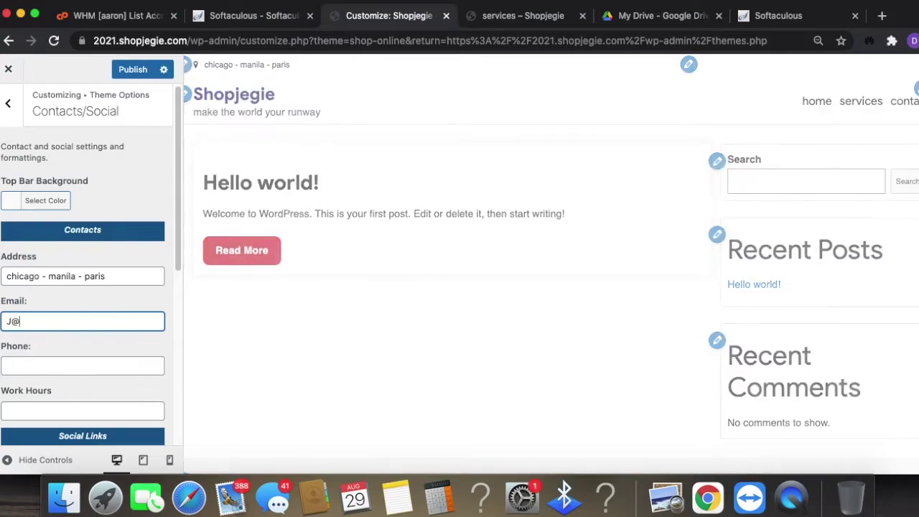
key("BackSpace")
key("BackSpace")
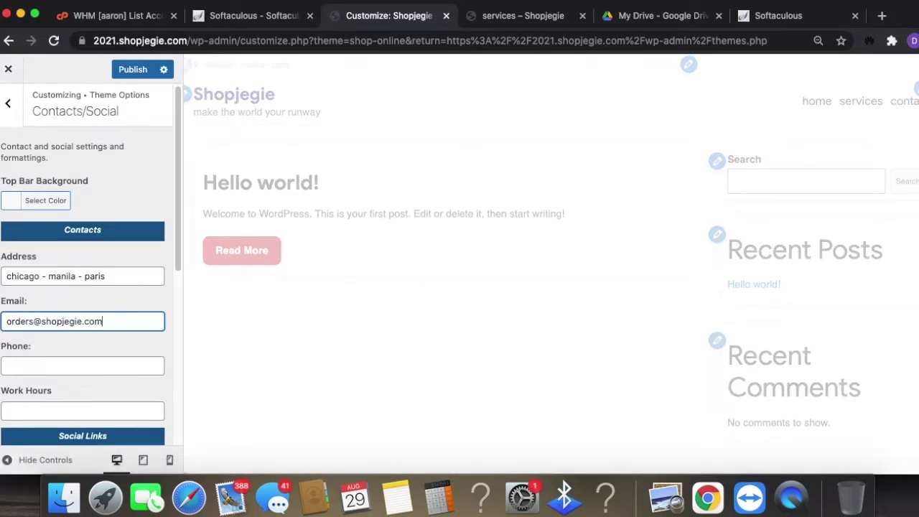
- Enter the shop's phone number and set Work Hours to 24/7
left_click(92, 370)
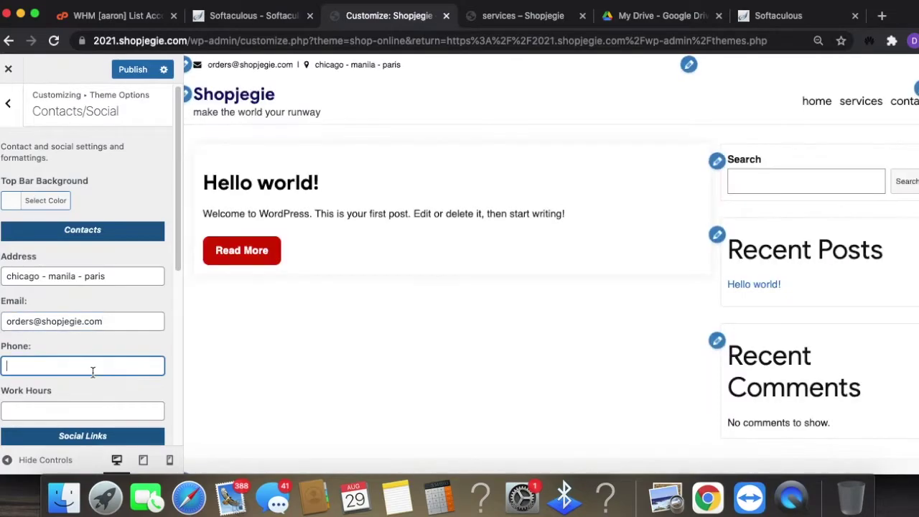
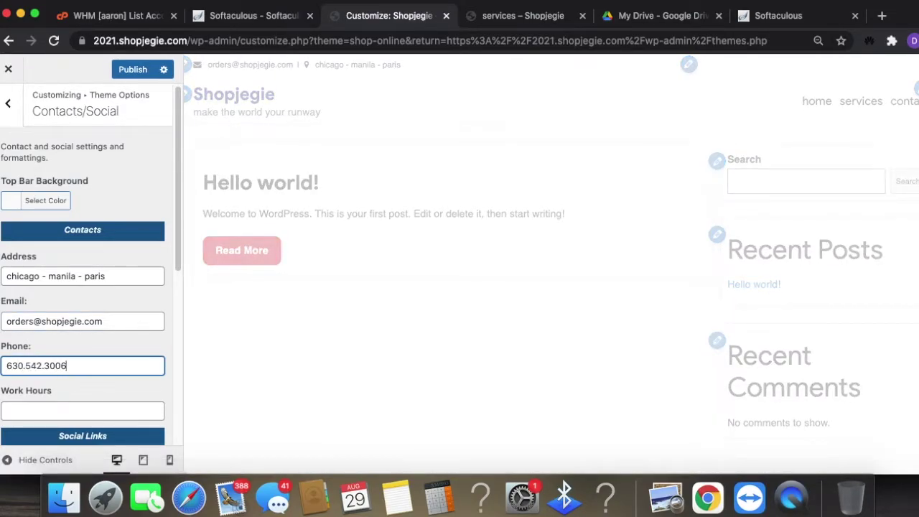
left_click(106, 410)
type("24/7")
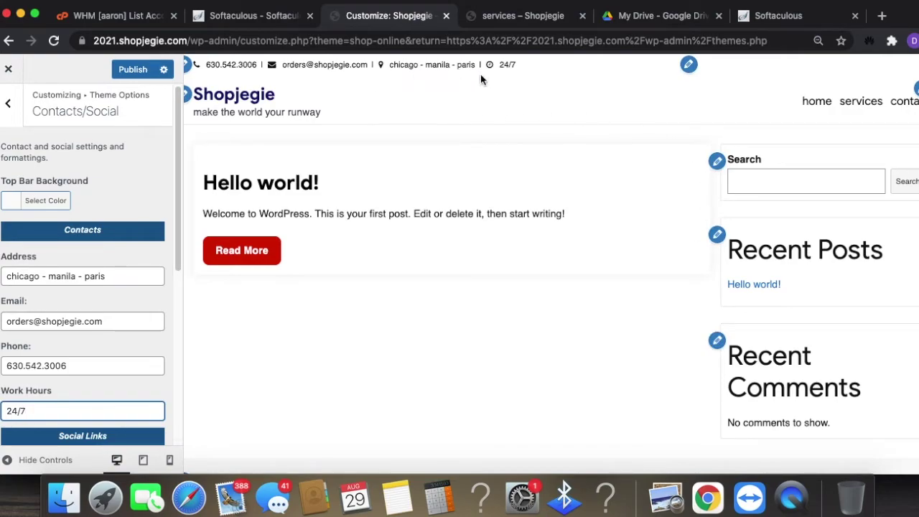
scroll(137, 266, "down", 5)
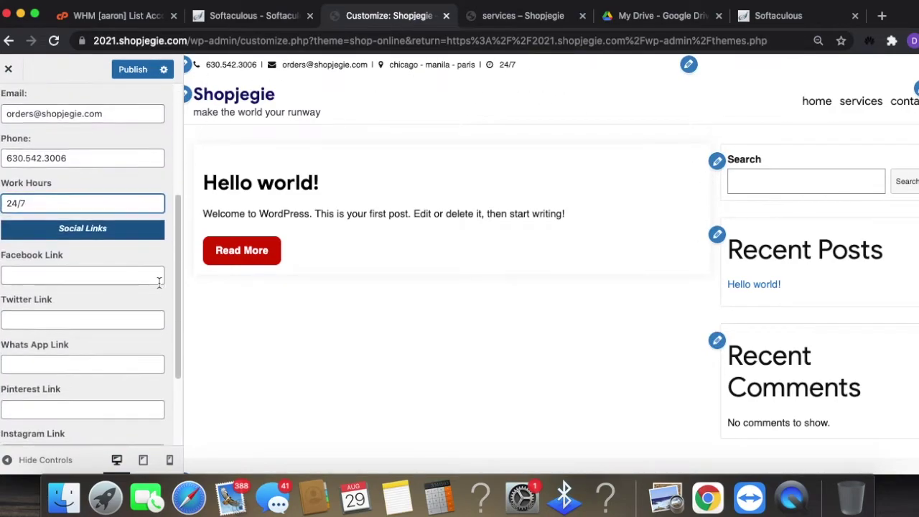
scroll(137, 266, "up", 1)
left_click(108, 188)
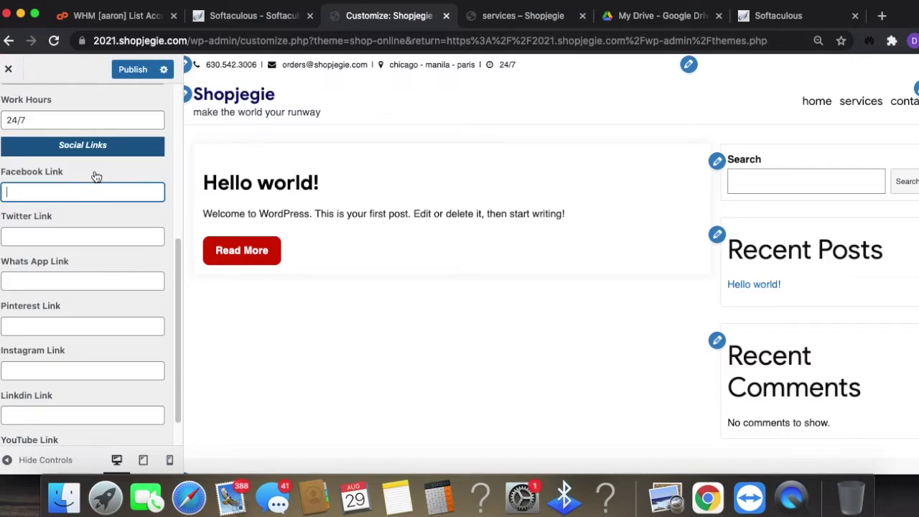
type("facebook")
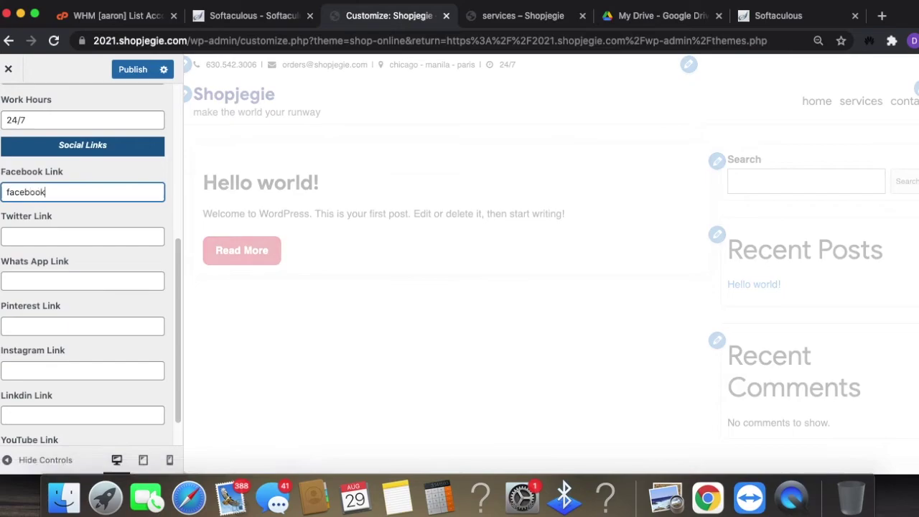
type(".com/shopjegie")
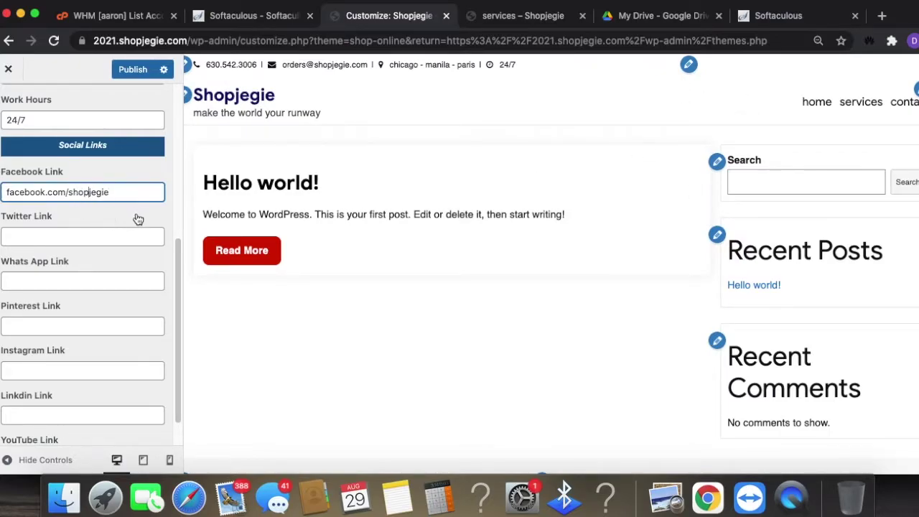
scroll(79, 208, "up", 1)
type("https://")
type("//")
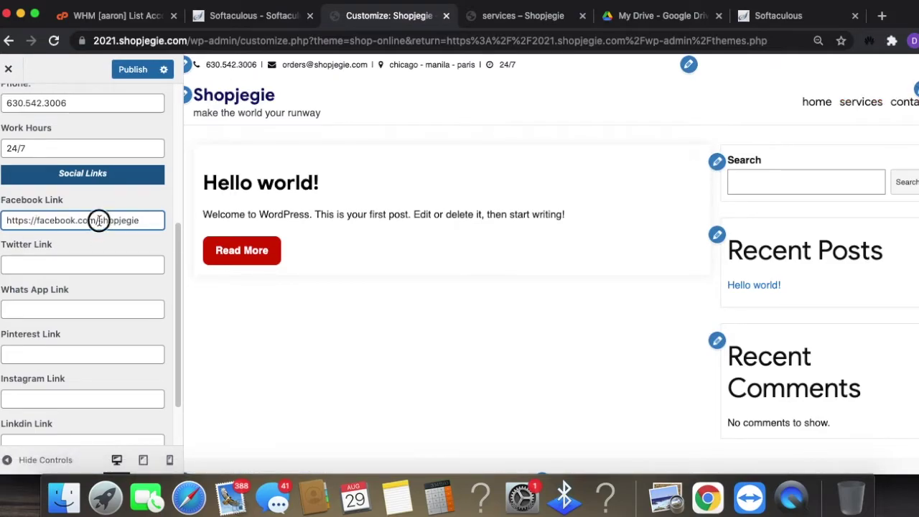
left_click_drag(98, 220, 6, 221)
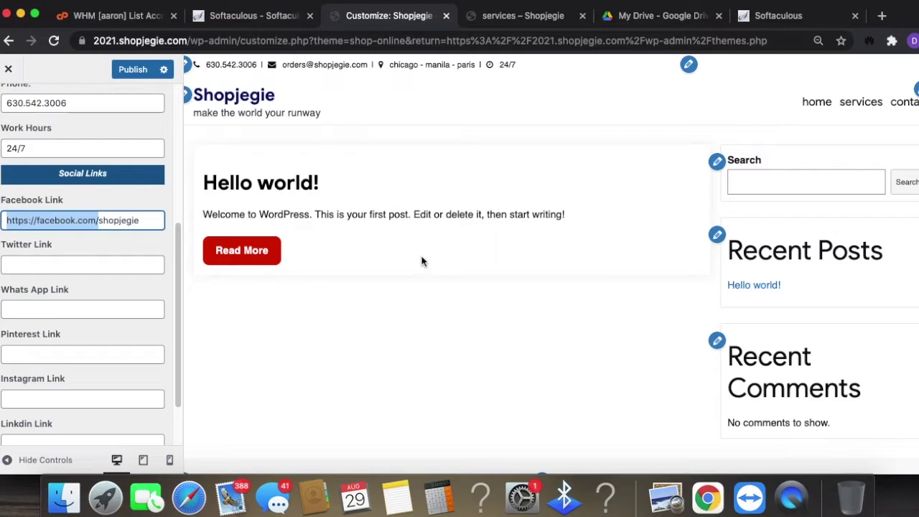
left_click(99, 221)
left_click_drag(99, 221, 7, 221)
scroll(116, 376, "down", 3)
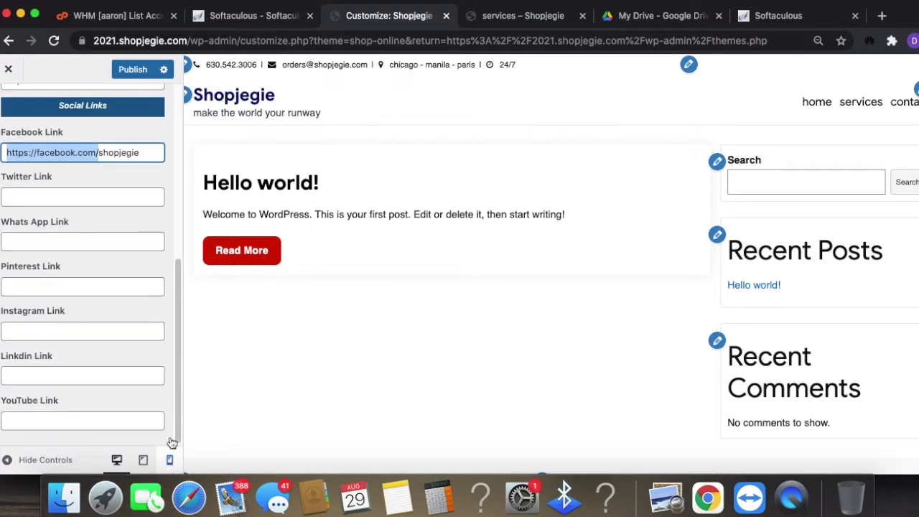
scroll(139, 260, "up", 10)
left_click(10, 109)
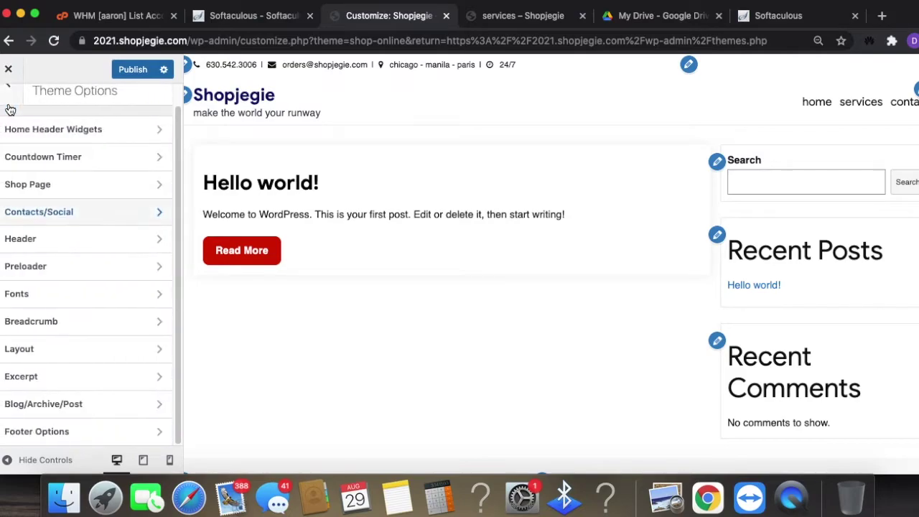
left_click(119, 215)
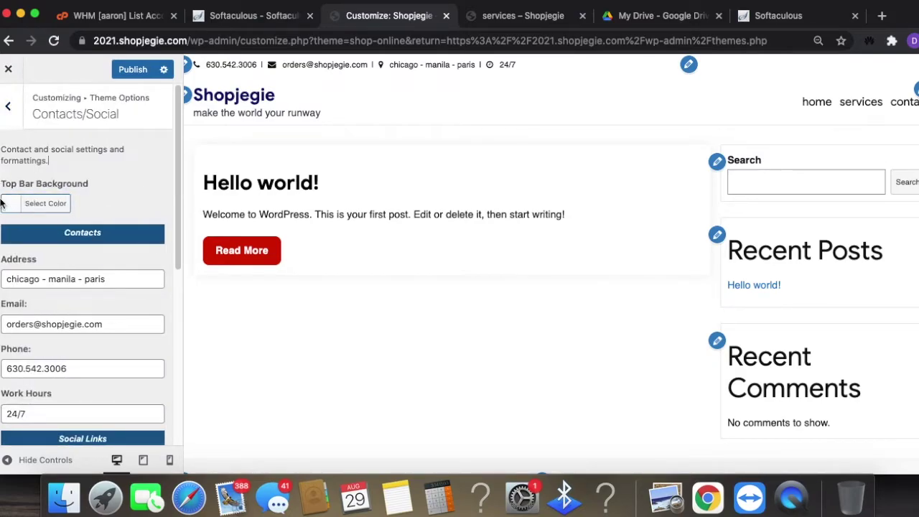
- Set the Top Bar Background colour to light blue #1dcaf9
left_click(11, 205)
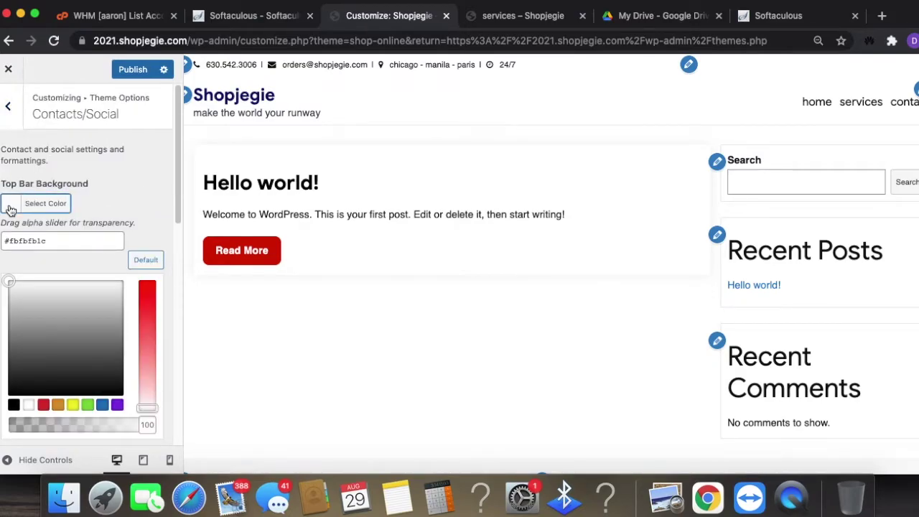
left_click(103, 409)
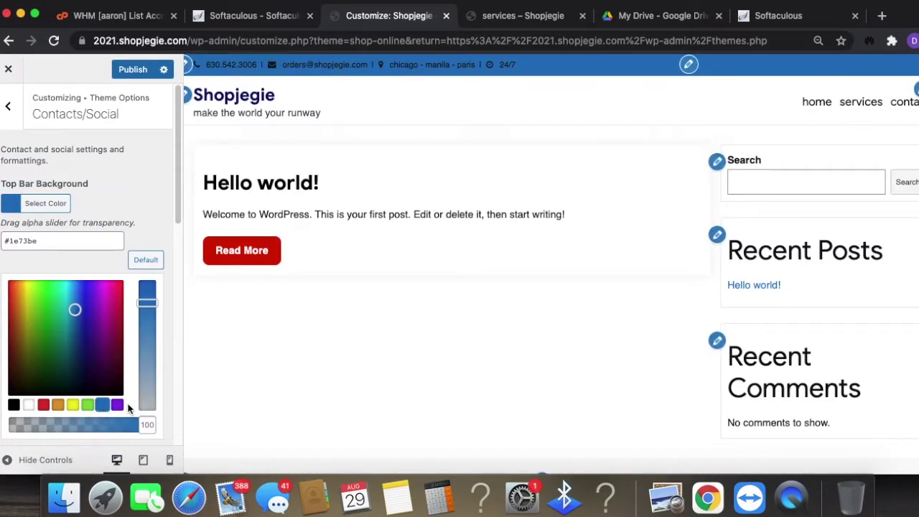
left_click_drag(105, 313, 108, 318)
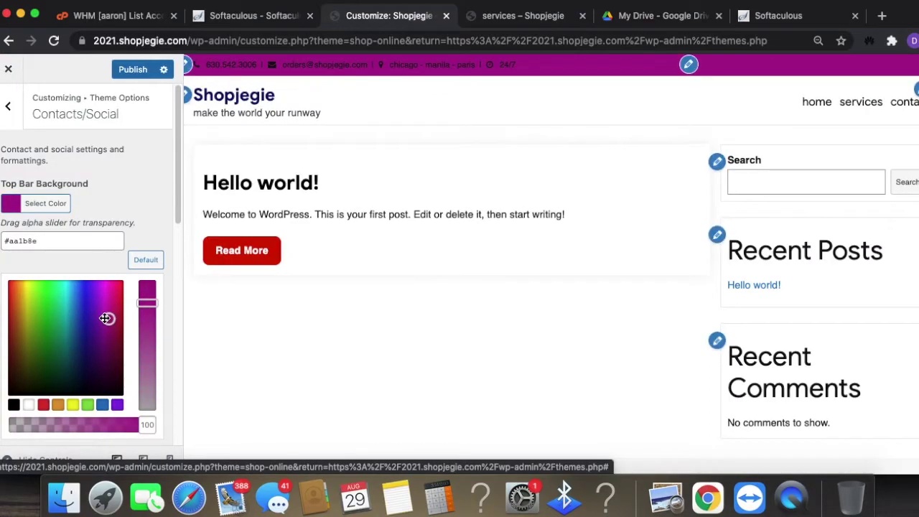
left_click_drag(105, 318, 104, 341)
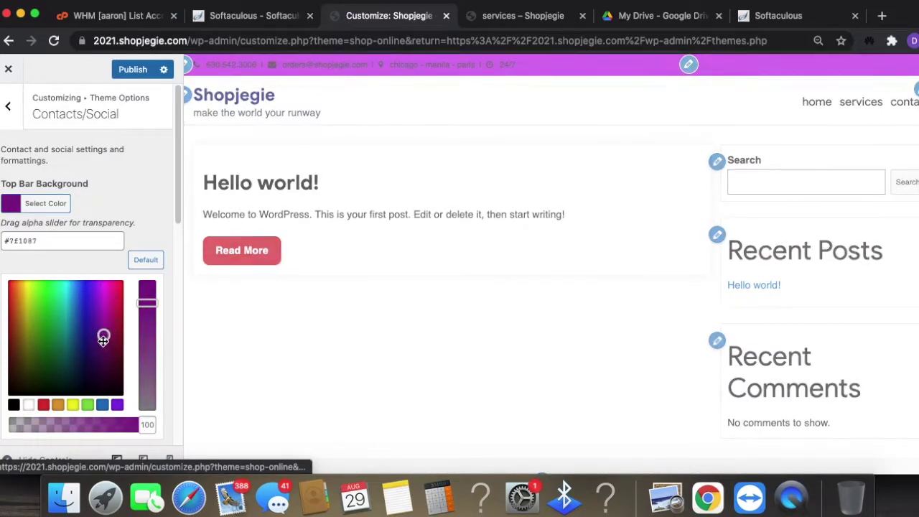
left_click_drag(103, 341, 70, 283)
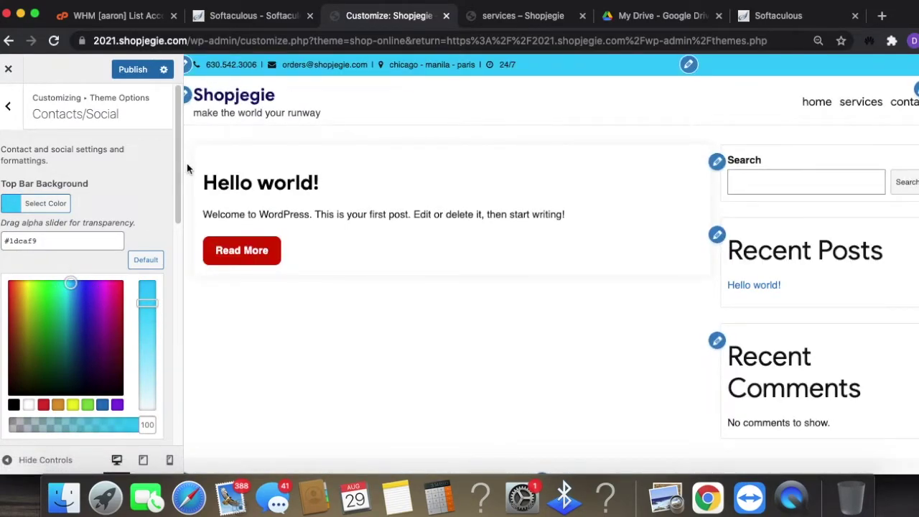
left_click(9, 108)
- Review the Header section of the Theme Options
left_click(93, 238)
scroll(144, 327, "down", 2)
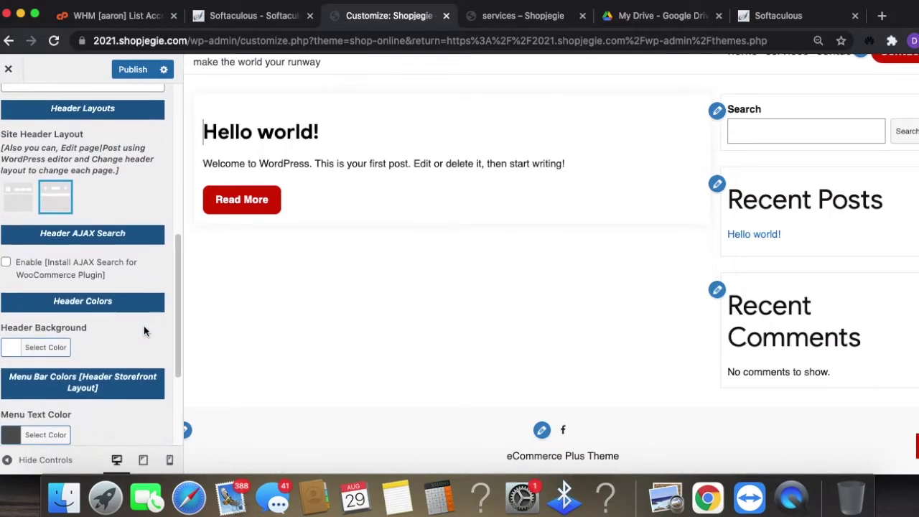
scroll(144, 330, "up", 10)
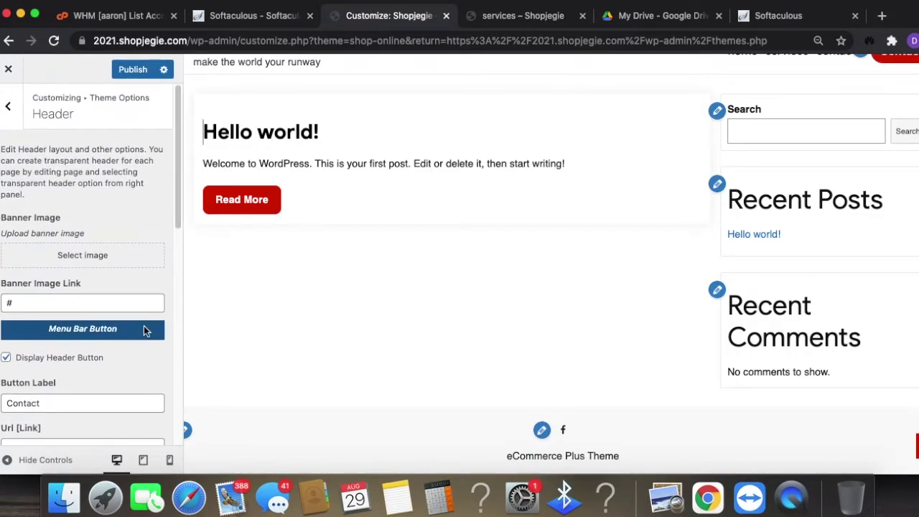
scroll(421, 318, "up", 2)
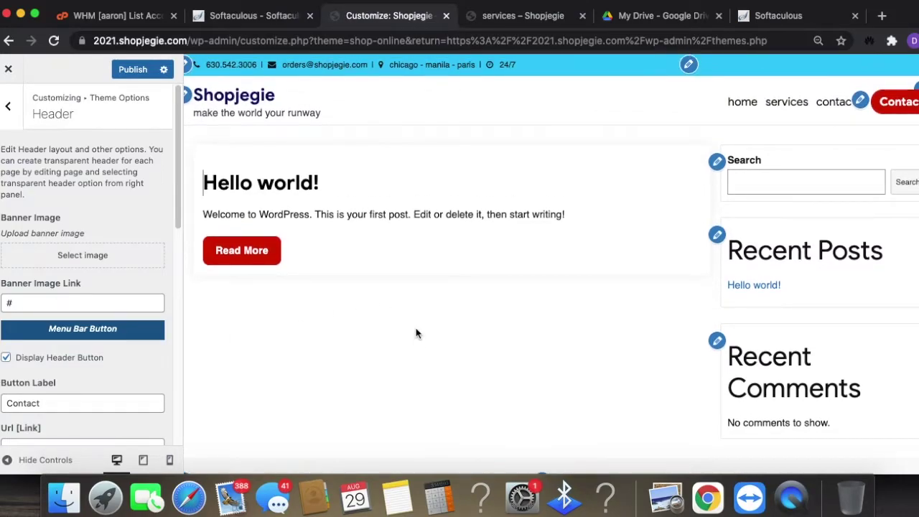
scroll(22, 323, "down", 4)
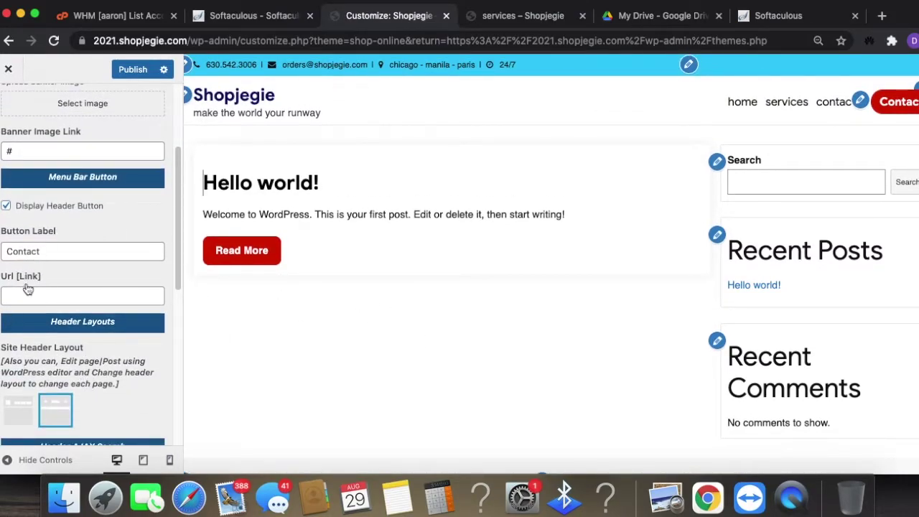
scroll(32, 286, "down", 5)
scroll(57, 390, "up", 8)
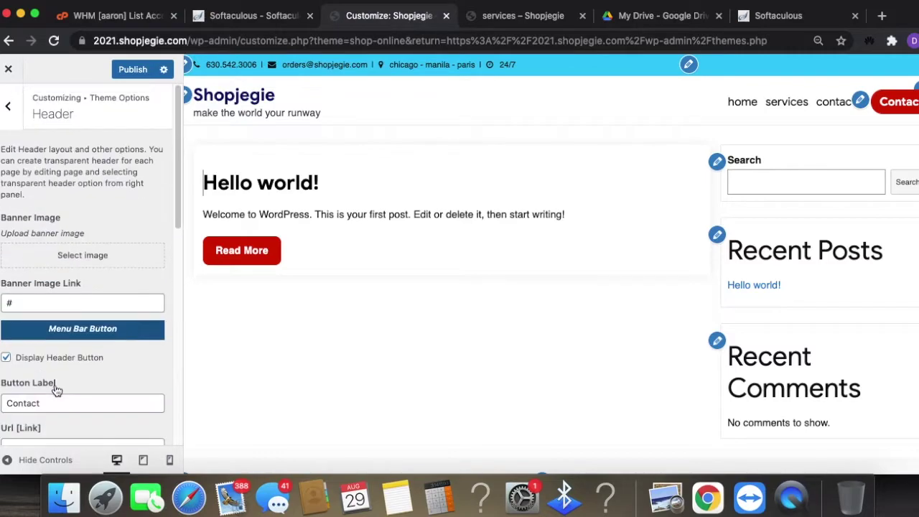
- Return to the main customizer menu, publish the changes, and switch to desktop preview
left_click(8, 106)
left_click(9, 102)
left_click(134, 74)
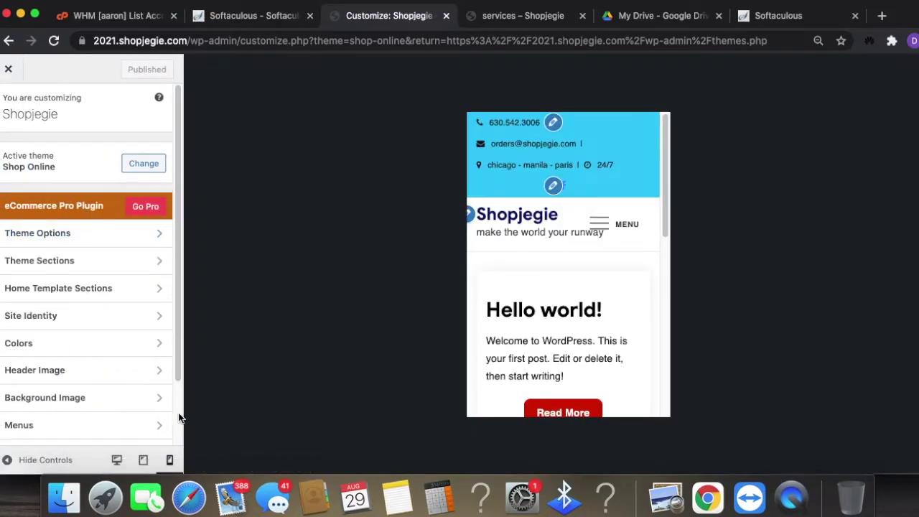
left_click(115, 460)
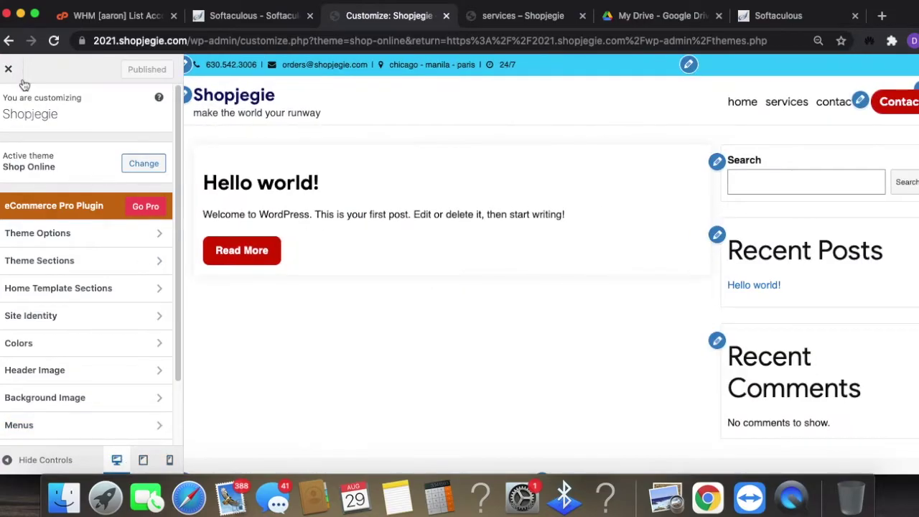
- Set the homepage to display a static page, choosing 'home' as the homepage
scroll(104, 396, "down", 3)
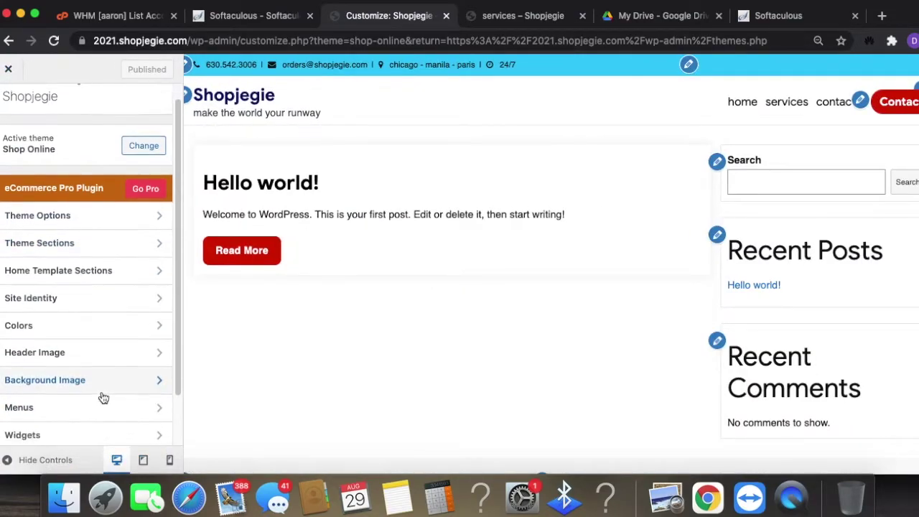
scroll(112, 399, "down", 2)
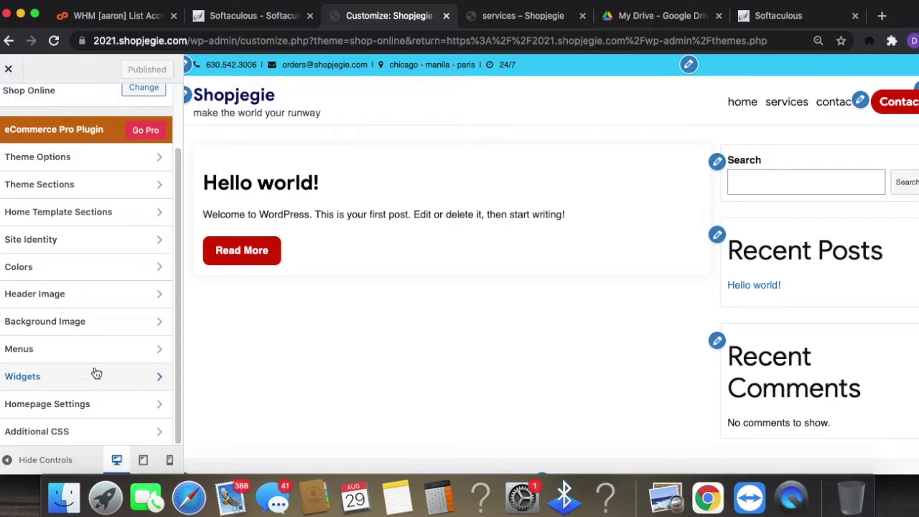
left_click(115, 405)
left_click(41, 291)
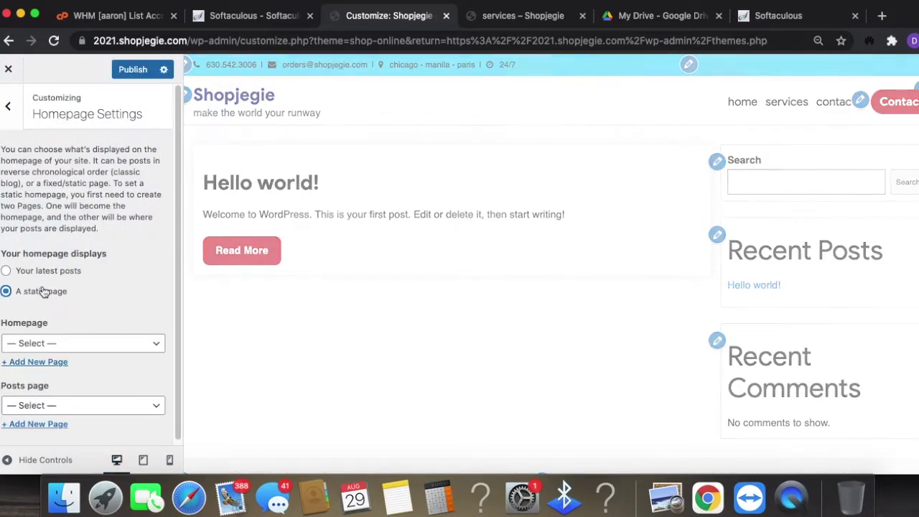
left_click(39, 274)
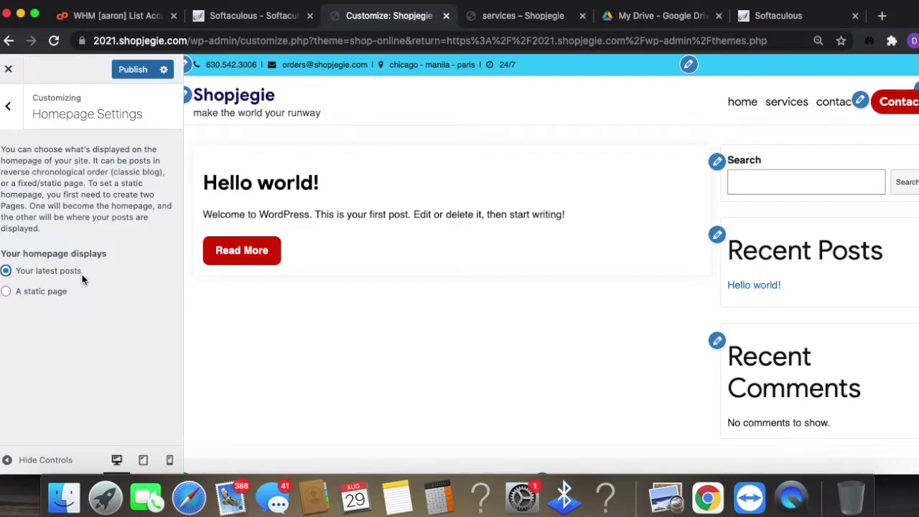
left_click(6, 292)
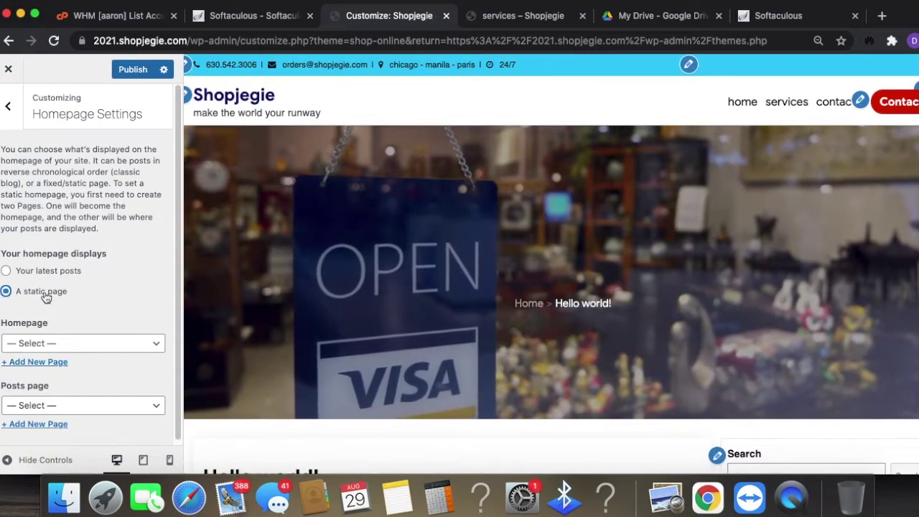
left_click(122, 344)
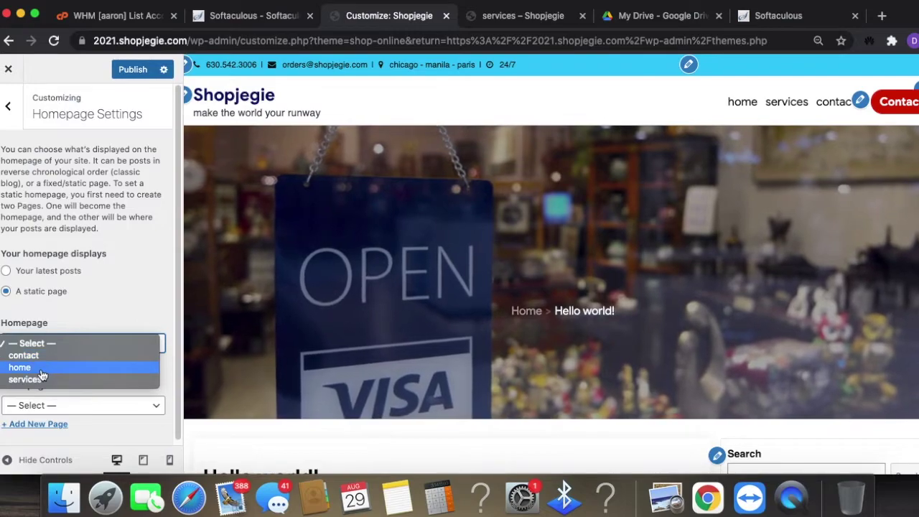
key("Escape")
key("h")
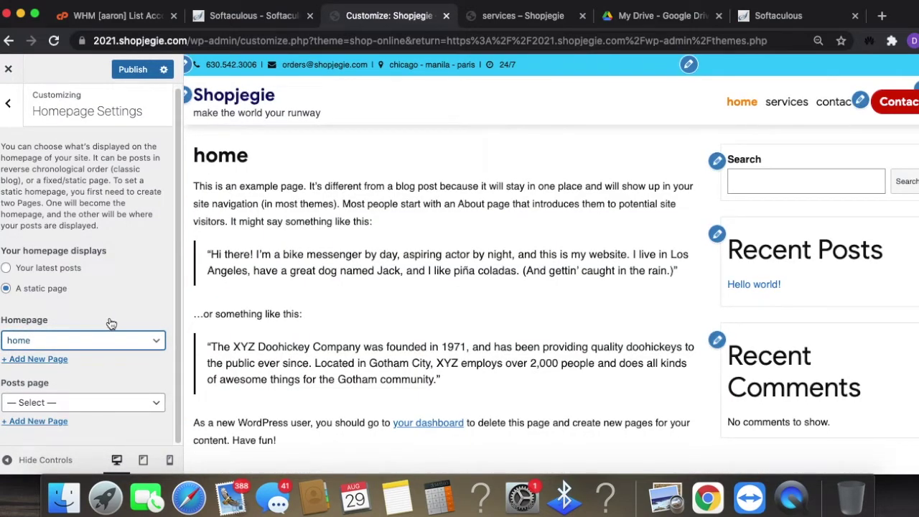
- Leave Posts page as '— Select —' and publish the homepage settings
left_click(112, 407)
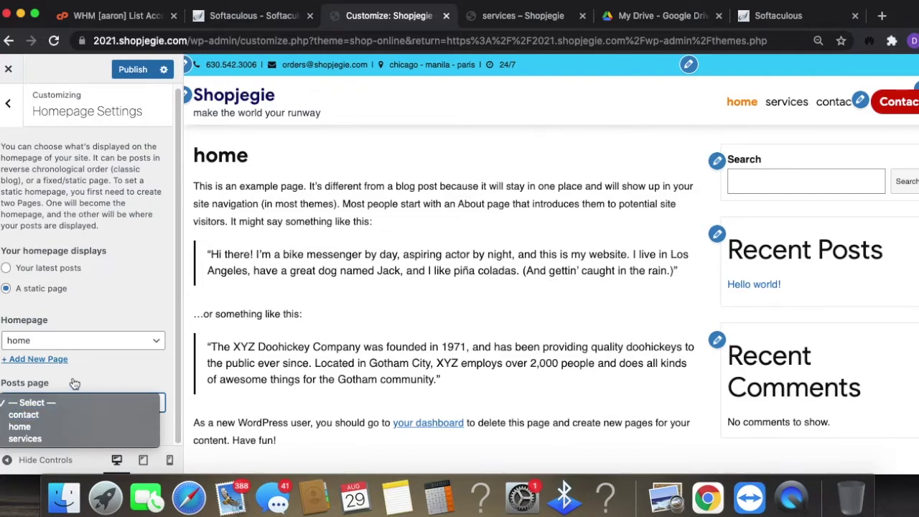
left_click(73, 387)
left_click(54, 407)
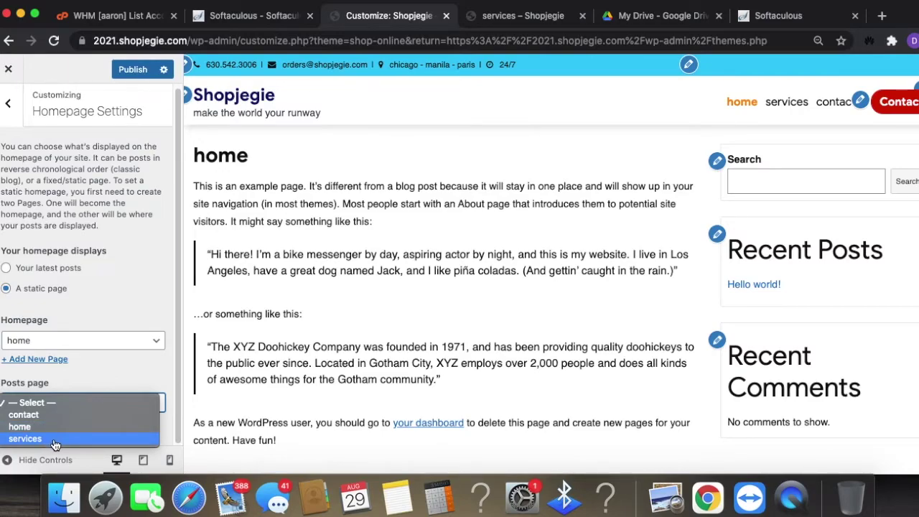
left_click(142, 301)
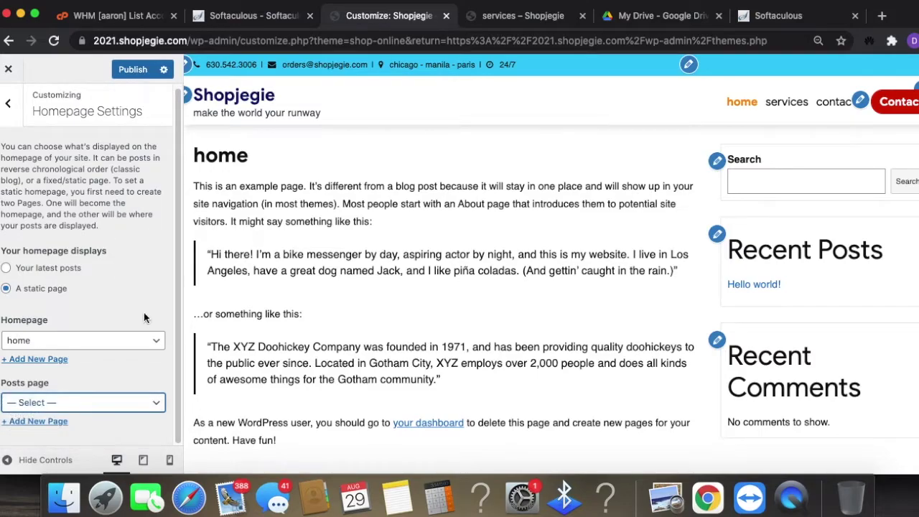
left_click(127, 73)
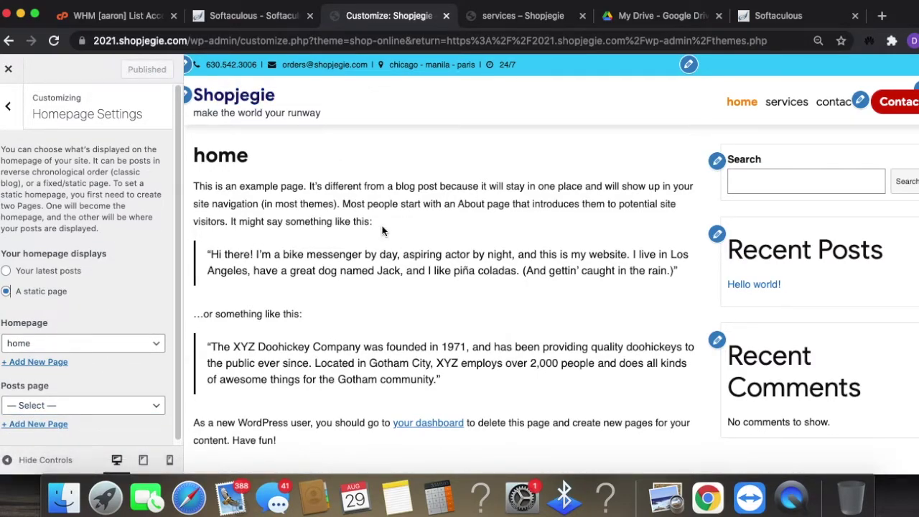
- Return to the main customizer sections and close the Customizer
left_click(14, 109)
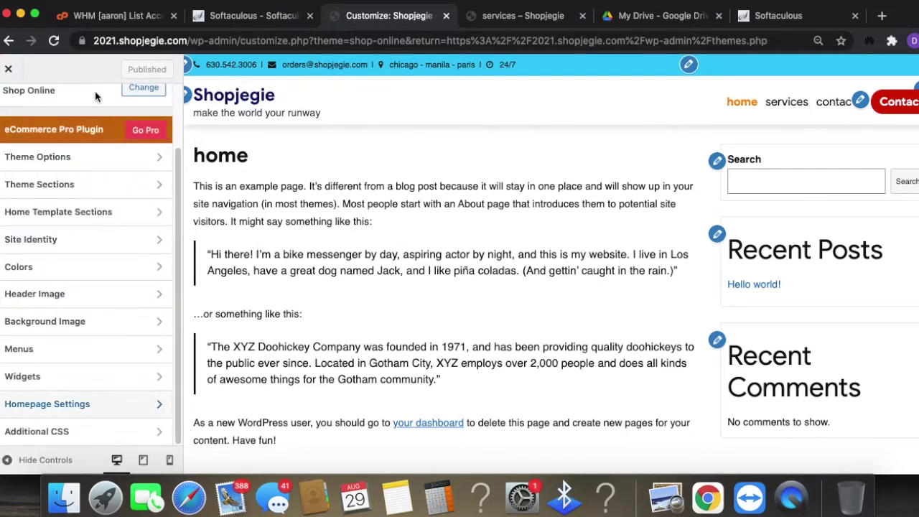
scroll(176, 232, "up", 2)
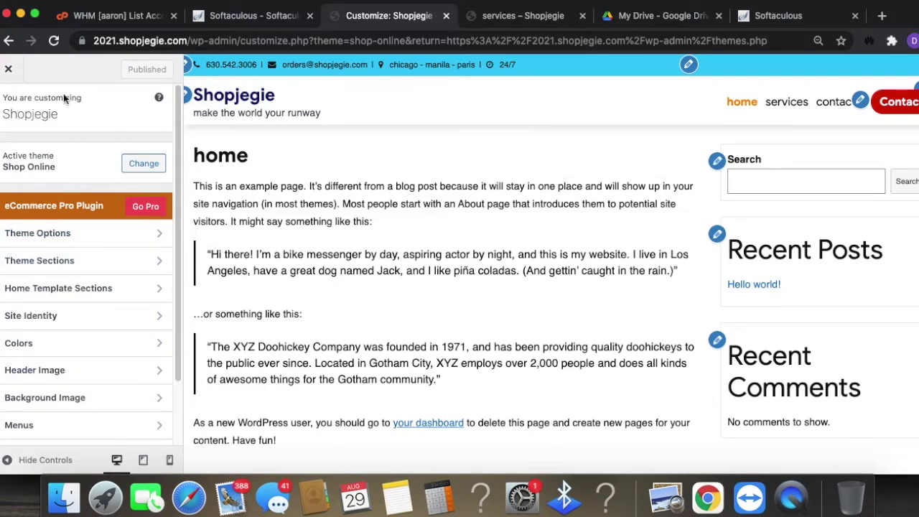
left_click(8, 69)
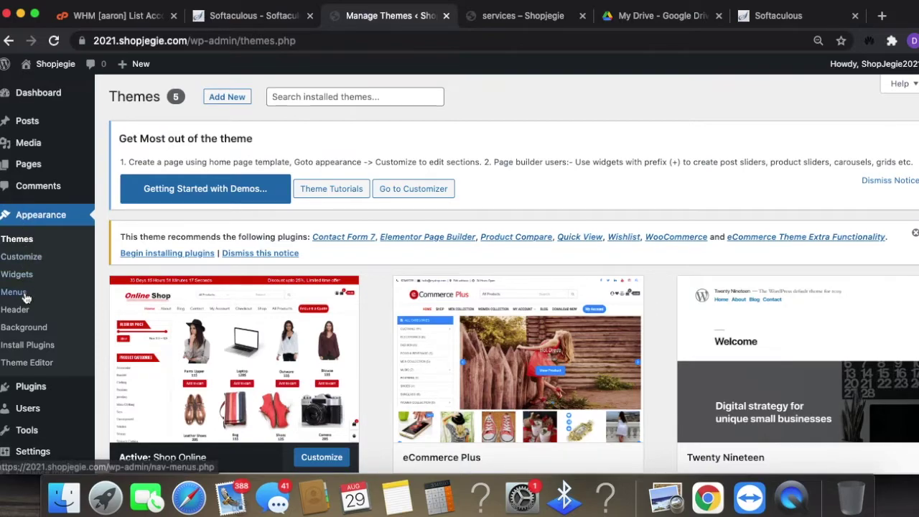
- Go to Plugins to view the installed Akismet Anti-Spam and Hello Dolly plugins
scroll(29, 338, "down", 1)
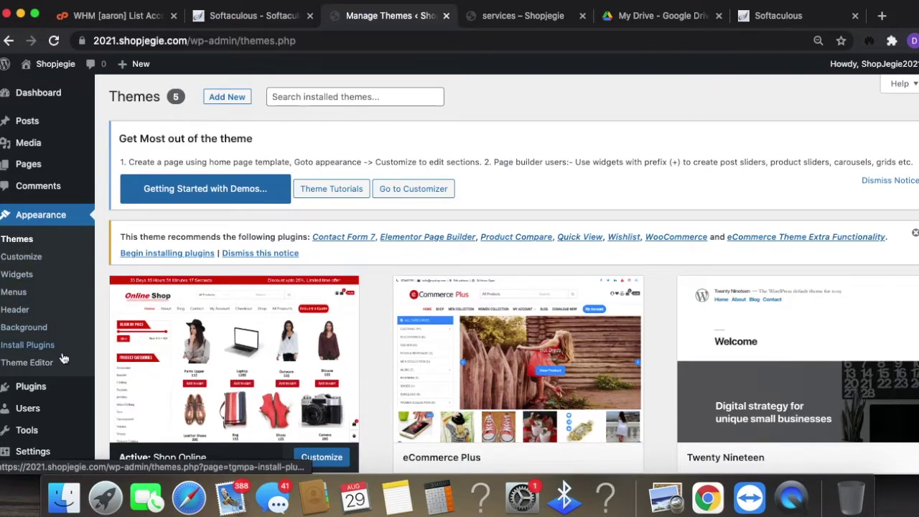
mouse_move(58, 385)
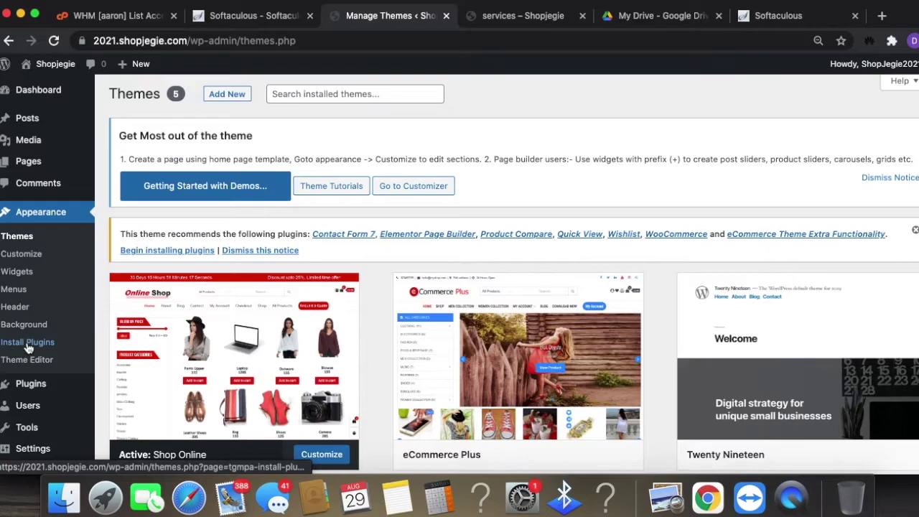
scroll(44, 386, "down", 2)
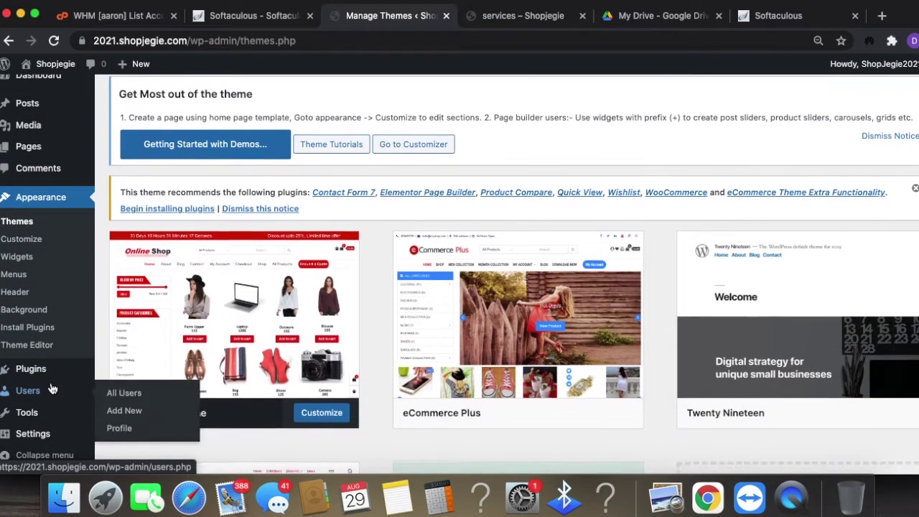
left_click(31, 370)
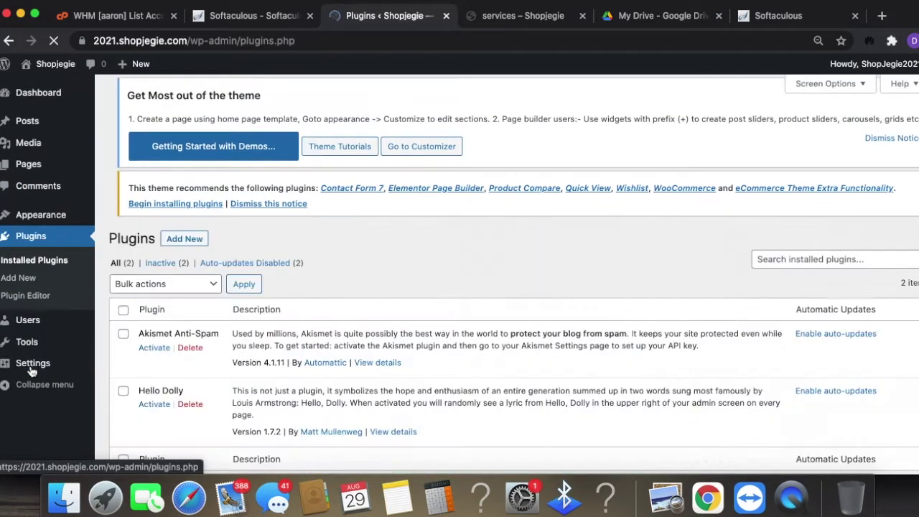
scroll(763, 321, "down", 3)
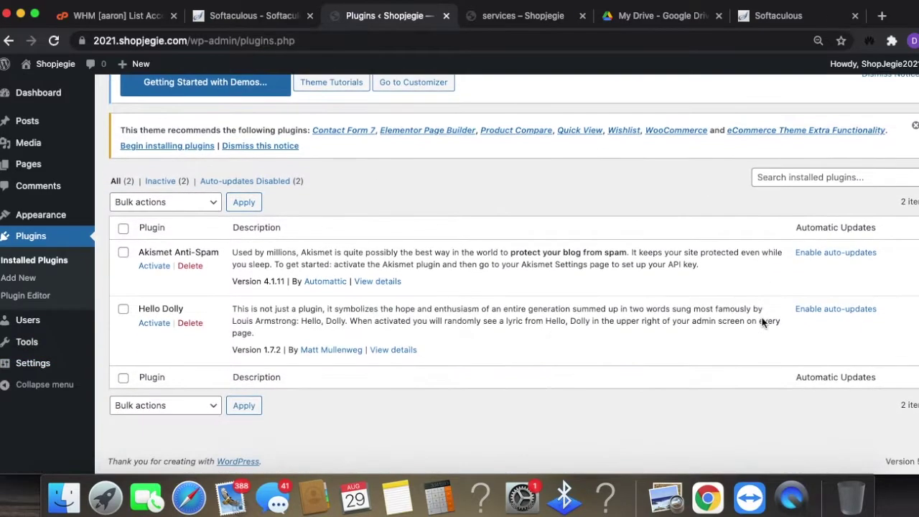
scroll(673, 392, "up", 1)
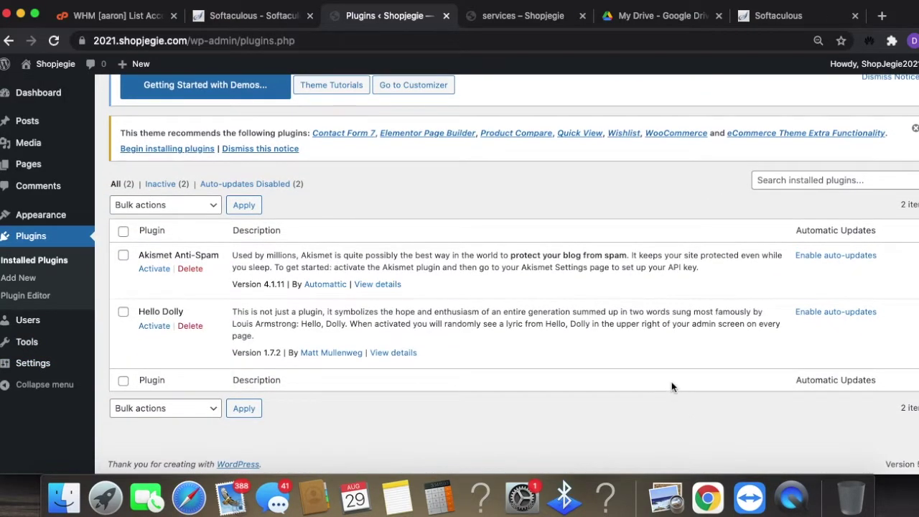
scroll(666, 378, "up", 3)
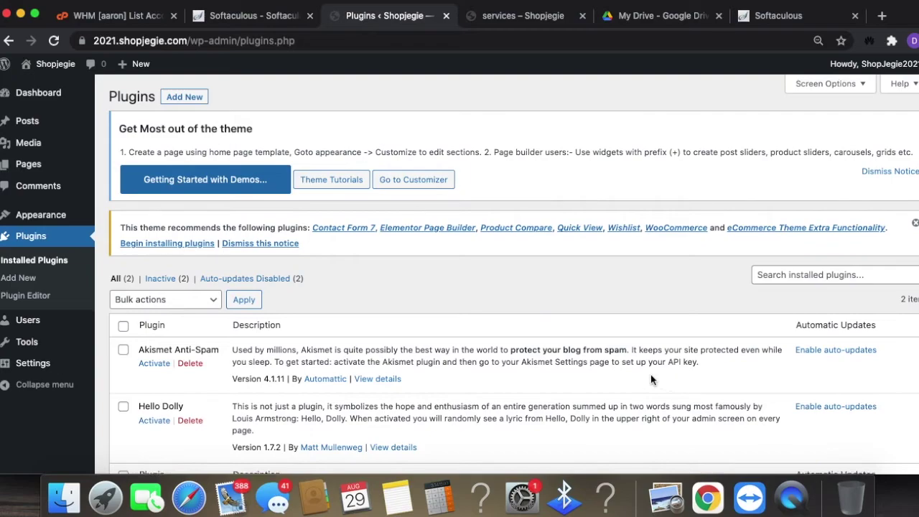
- Search the Add New plugins page for 'woo'
left_click(194, 98)
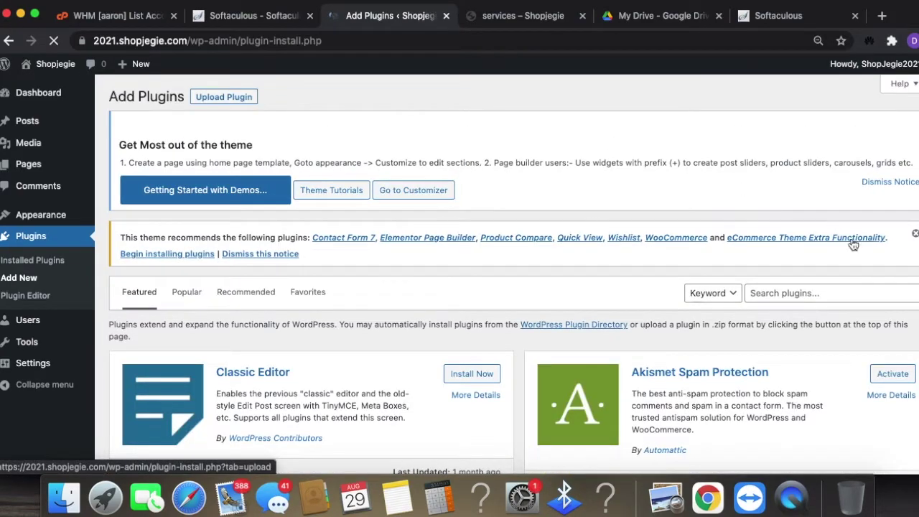
left_click(775, 293)
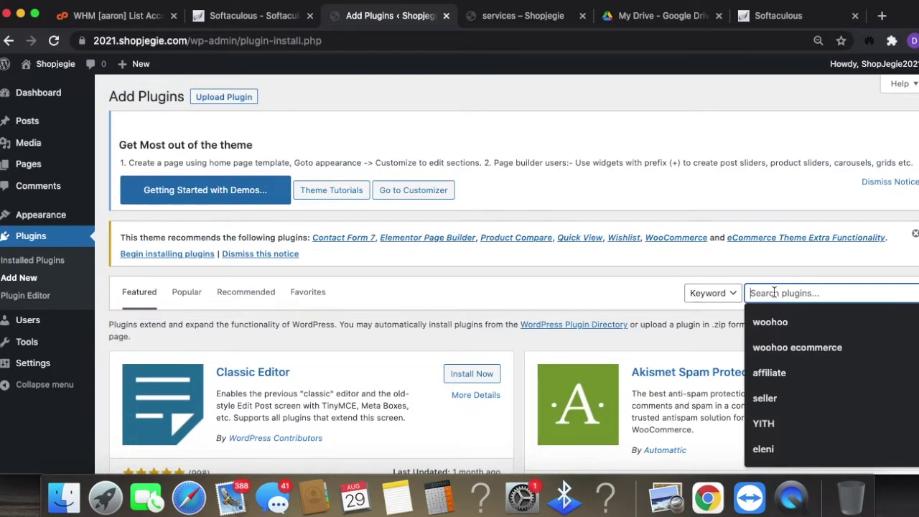
type("w")
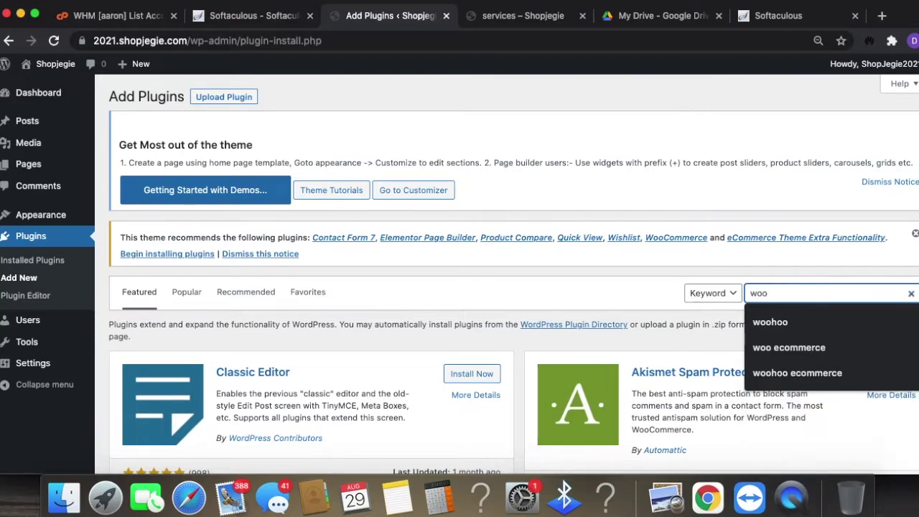
type("oo")
key("Return")
scroll(259, 388, "down", 5)
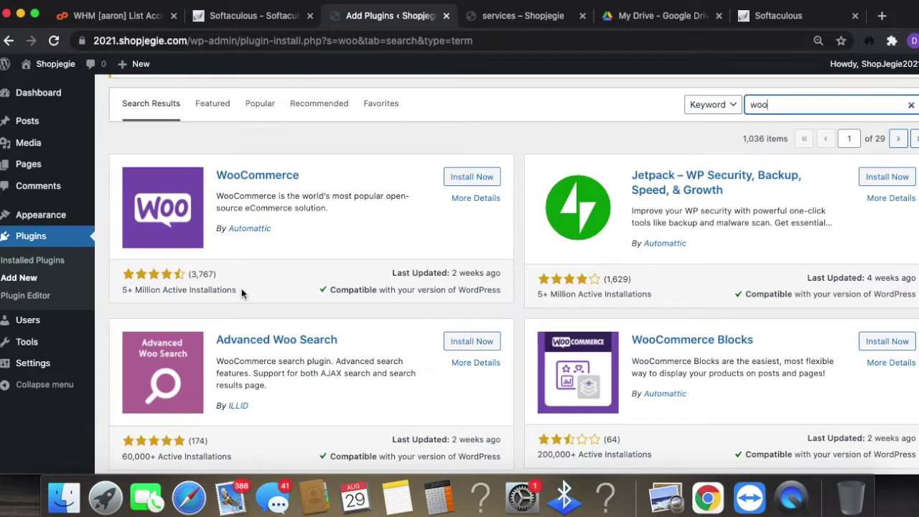
scroll(244, 295, "up", 1)
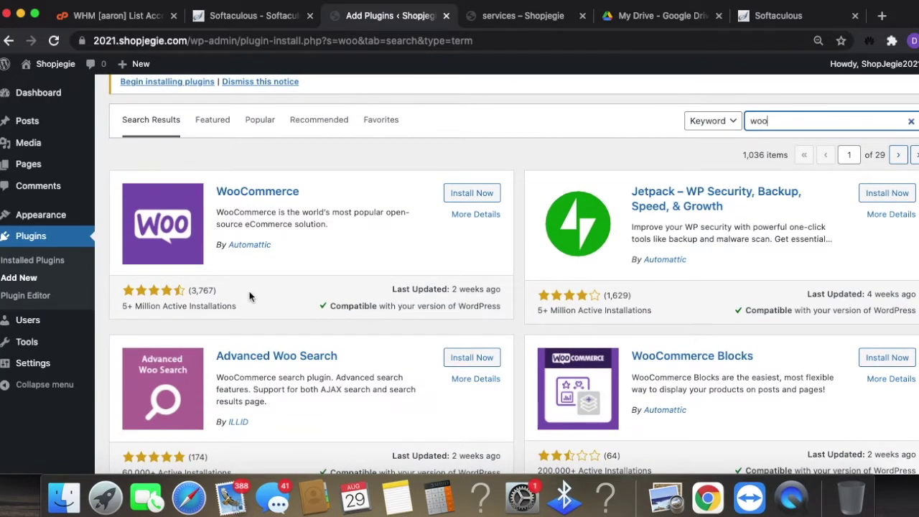
scroll(252, 309, "up", 1)
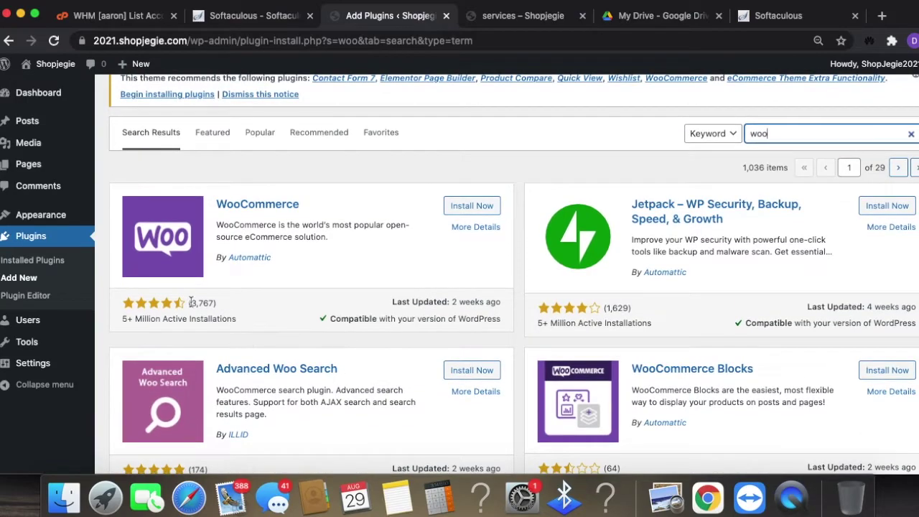
- Install and activate the WooCommerce plugin
left_click(481, 206)
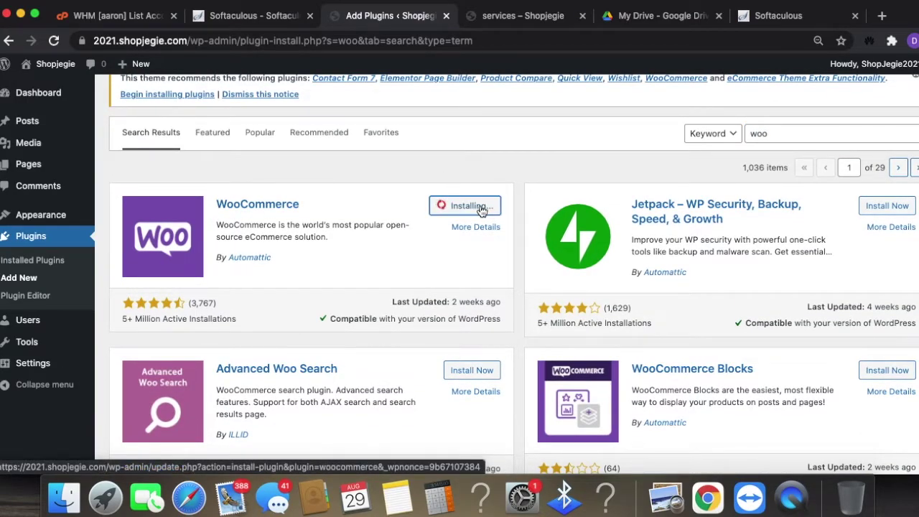
scroll(478, 216, "up", 1)
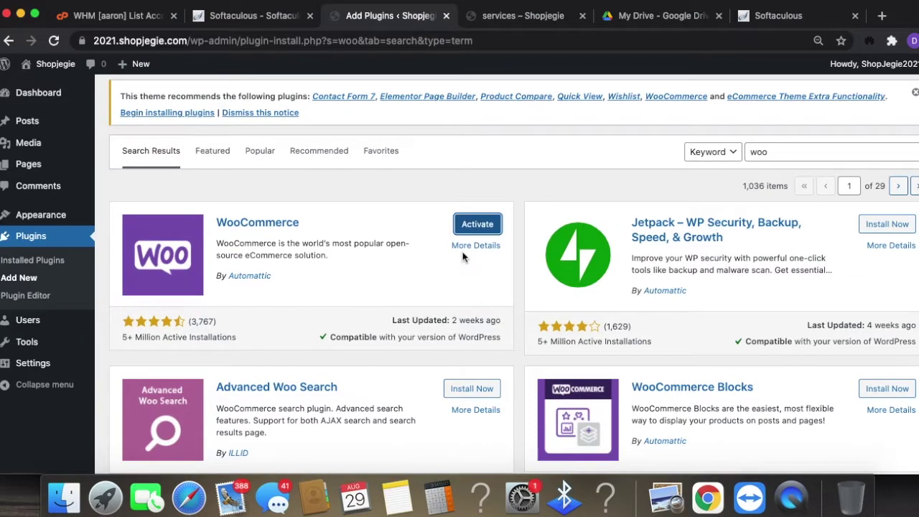
left_click(477, 224)
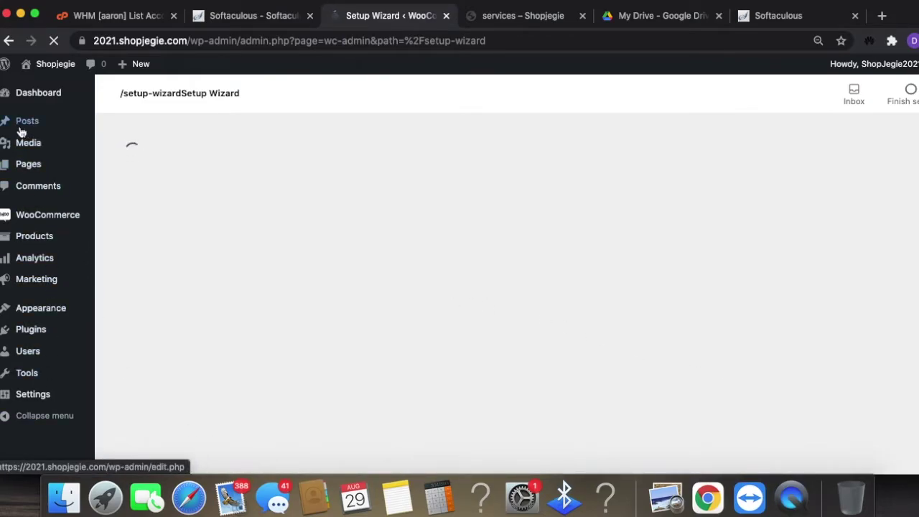
mouse_move(36, 106)
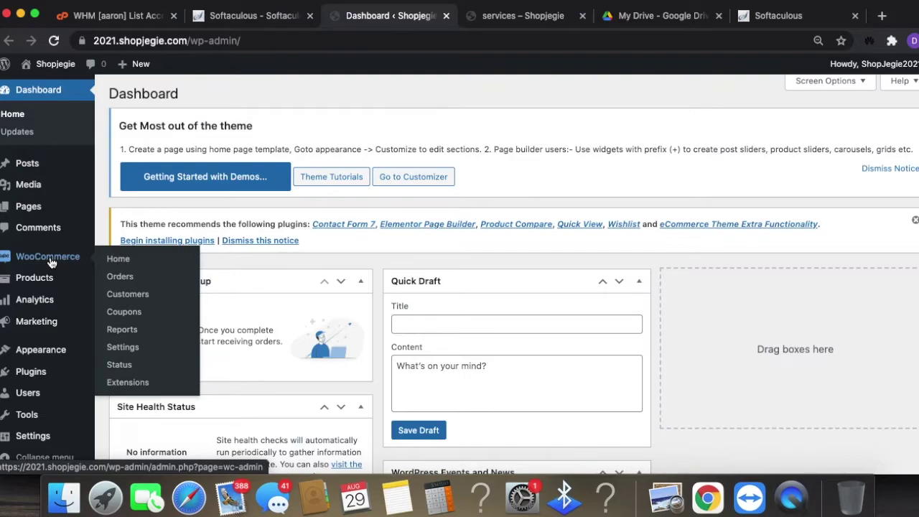
- Open the WooCommerce settings and dismiss the theme's getting-started notice
left_click(124, 349)
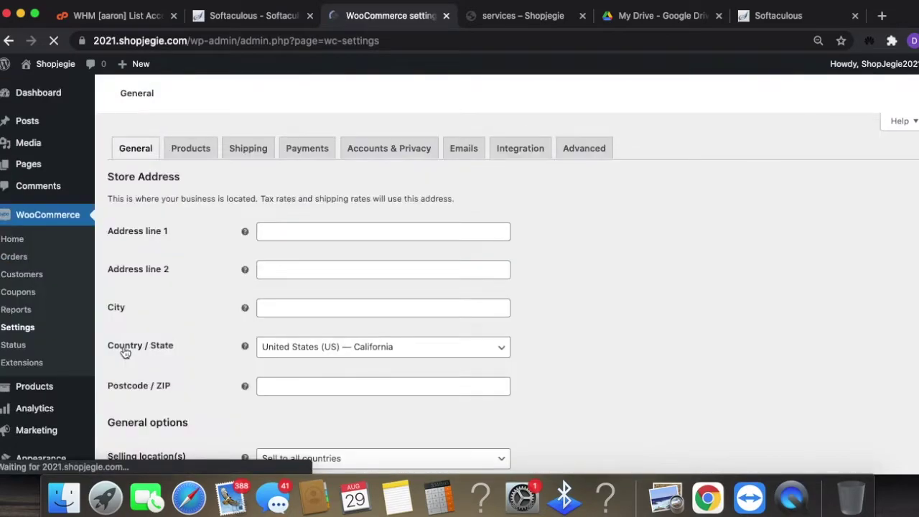
scroll(726, 345, "down", 1)
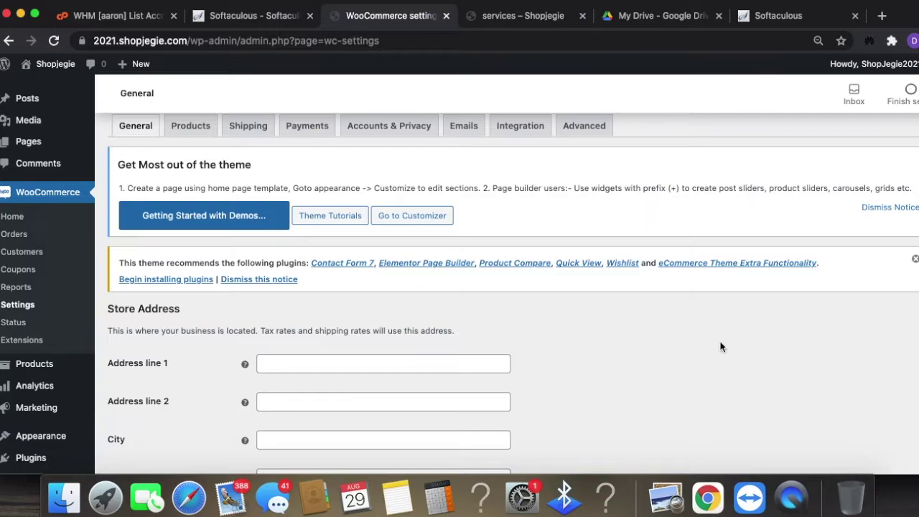
scroll(216, 252, "down", 1)
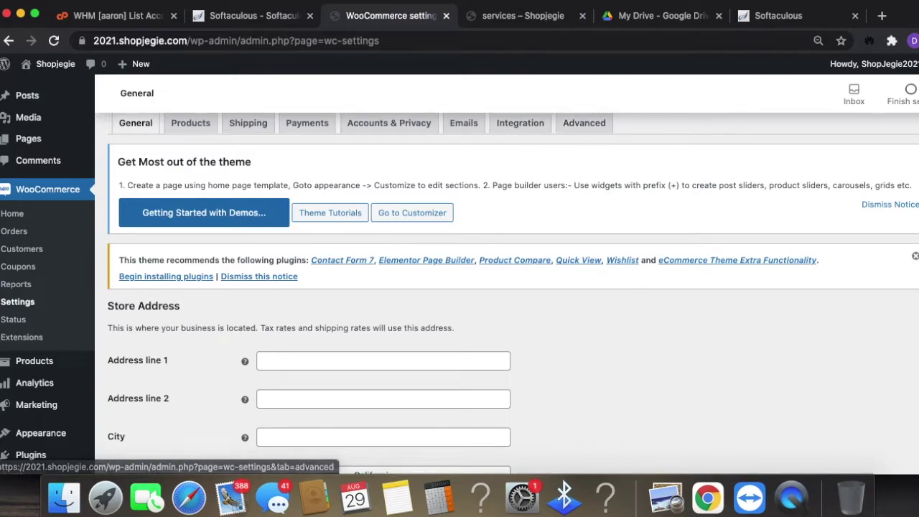
left_click(901, 205)
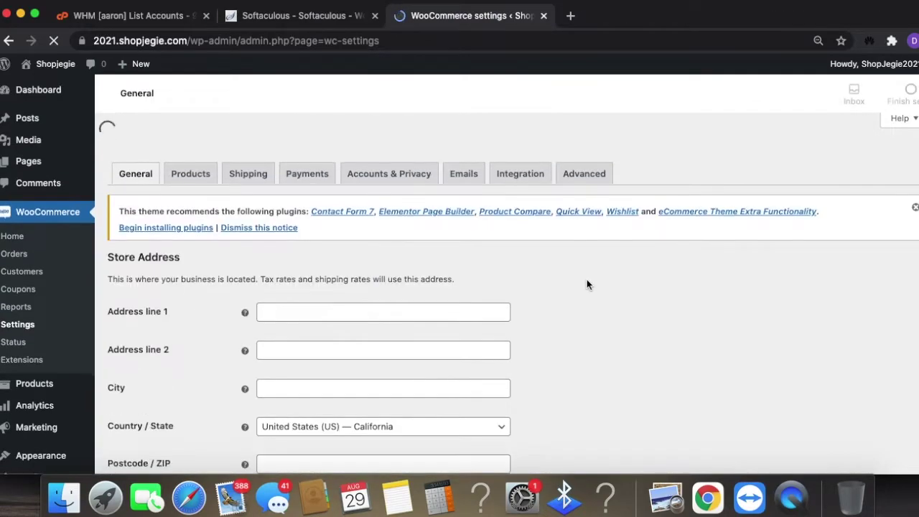
scroll(583, 282, "down", 10)
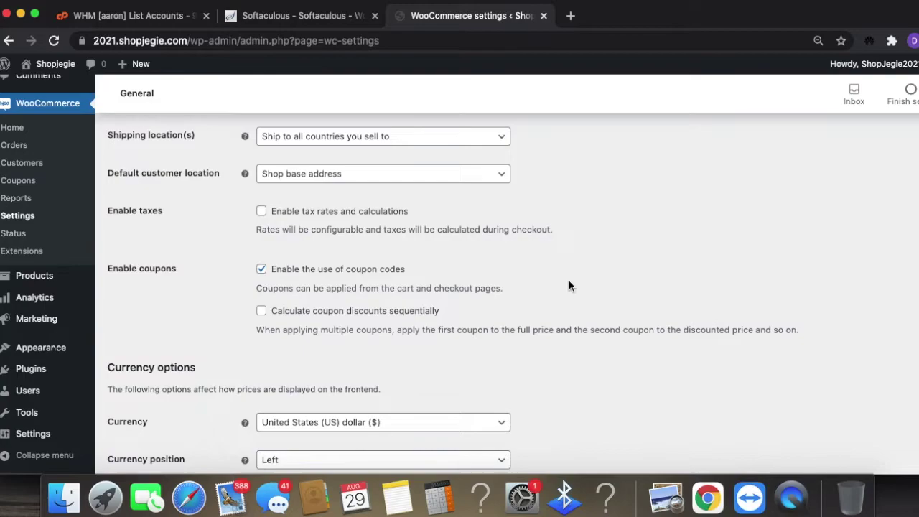
scroll(569, 286, "down", 2)
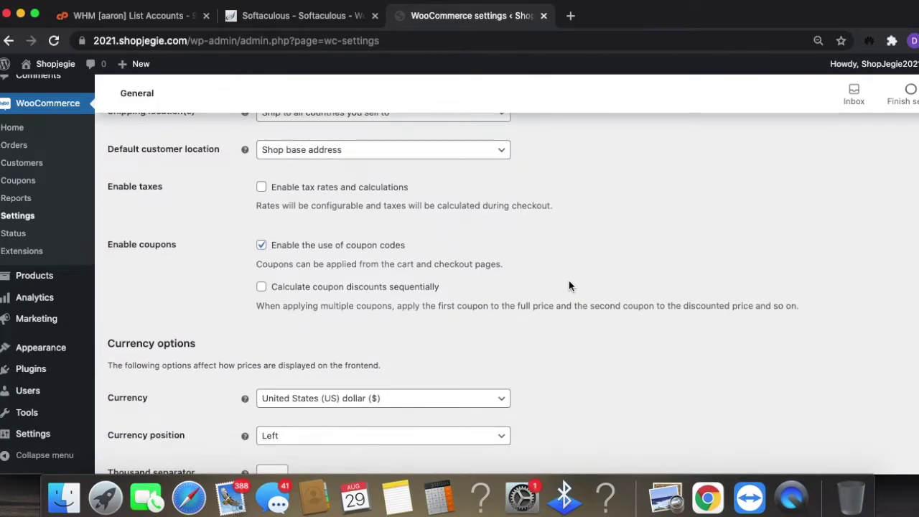
scroll(493, 346, "up", 8)
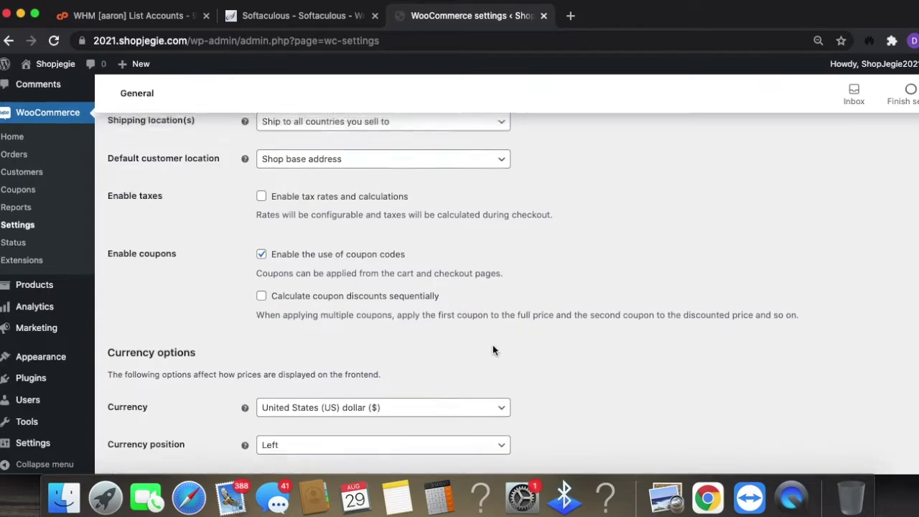
scroll(489, 346, "up", 1)
- Fill the store address from a saved autofill suggestion, leaving address line 2 empty
left_click(328, 215)
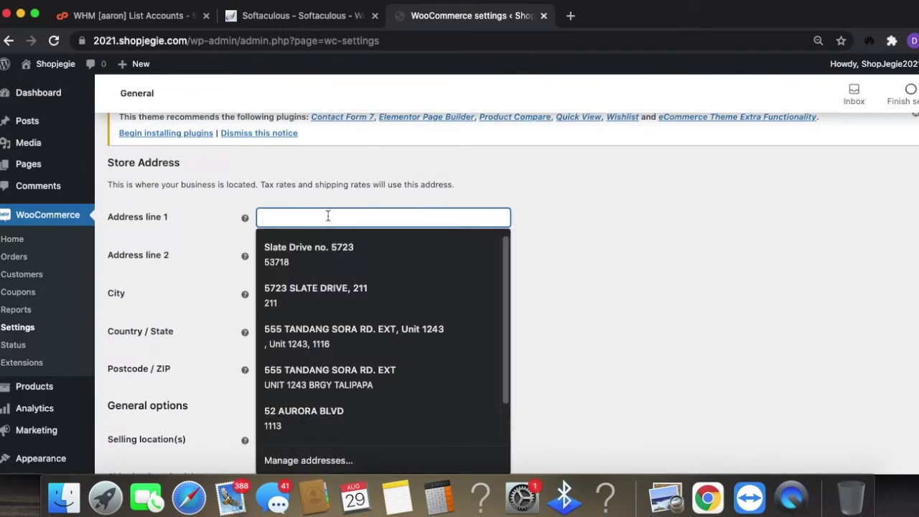
left_click(328, 246)
left_click(331, 252)
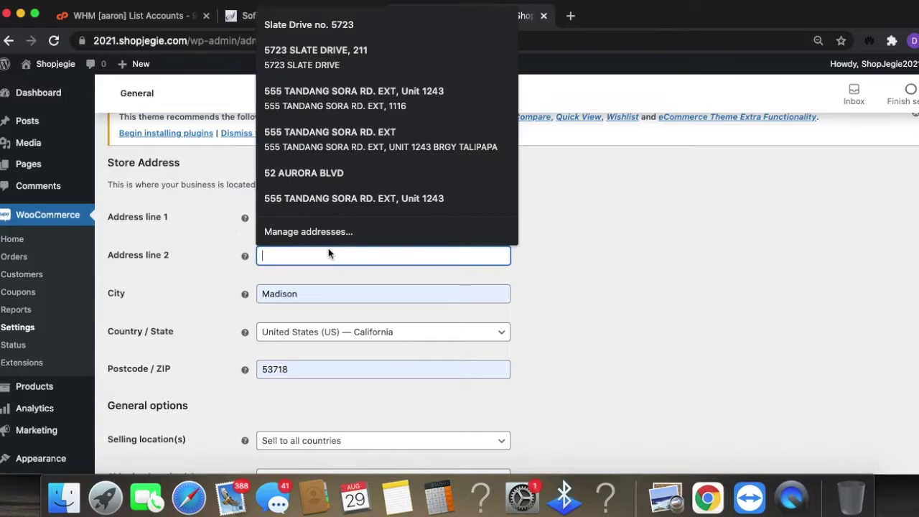
key("Escape")
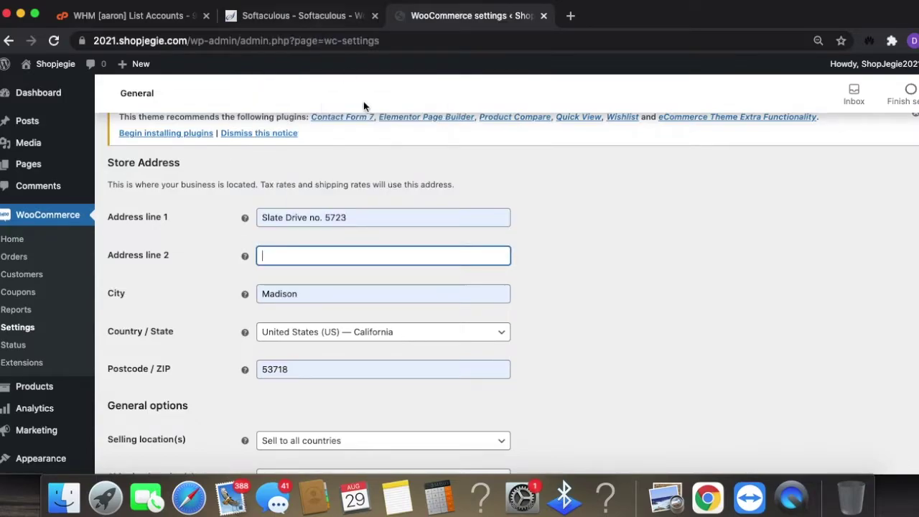
left_click(344, 256)
left_click(536, 232)
triple_click(307, 216)
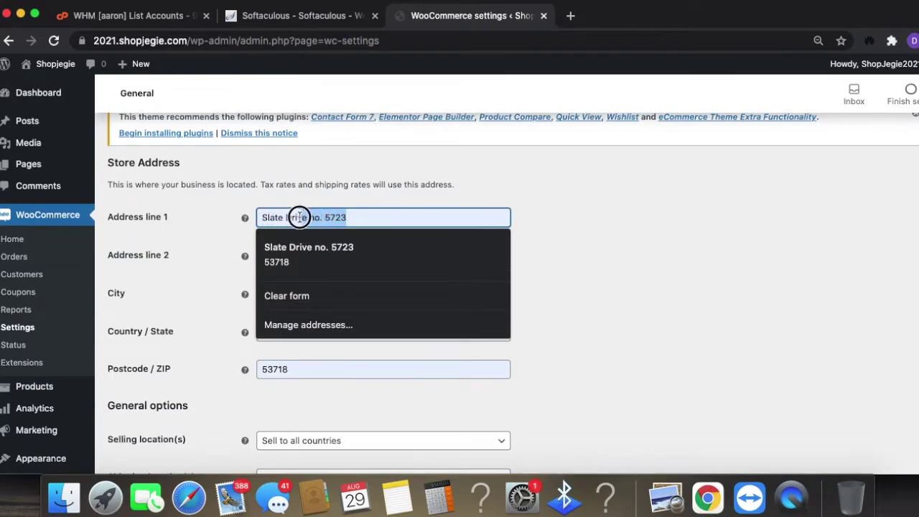
type("57")
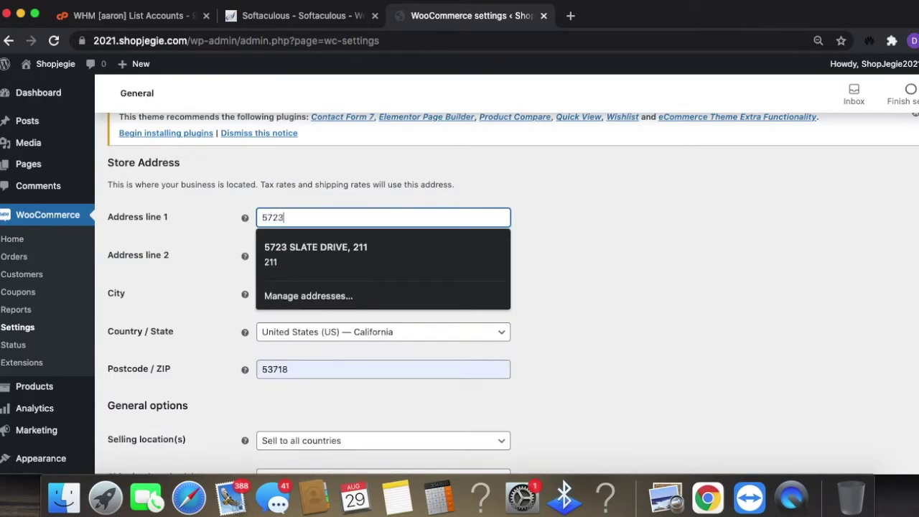
left_click(312, 255)
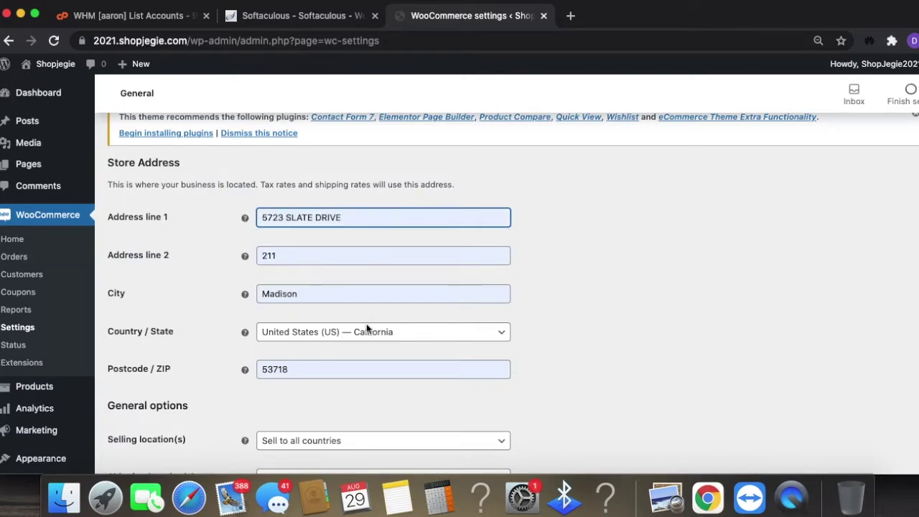
scroll(352, 322, "down", 2)
scroll(412, 375, "down", 1)
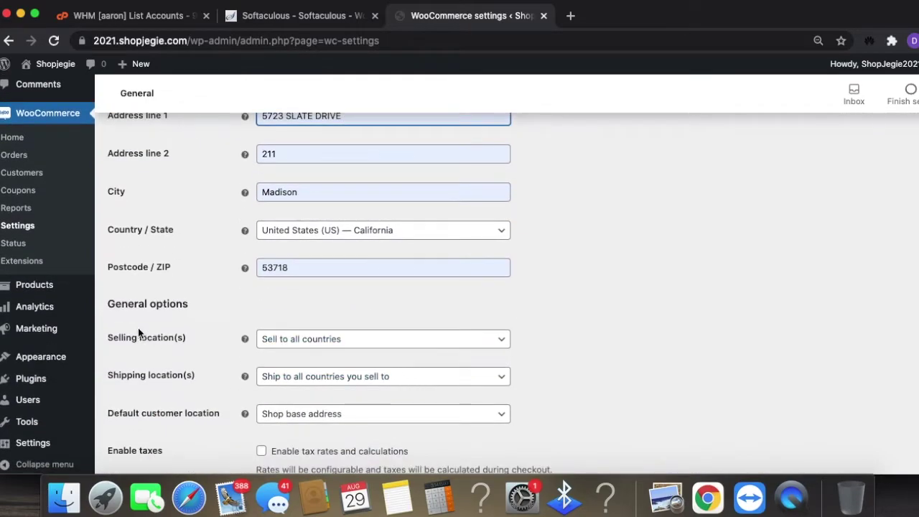
scroll(309, 329, "up", 1)
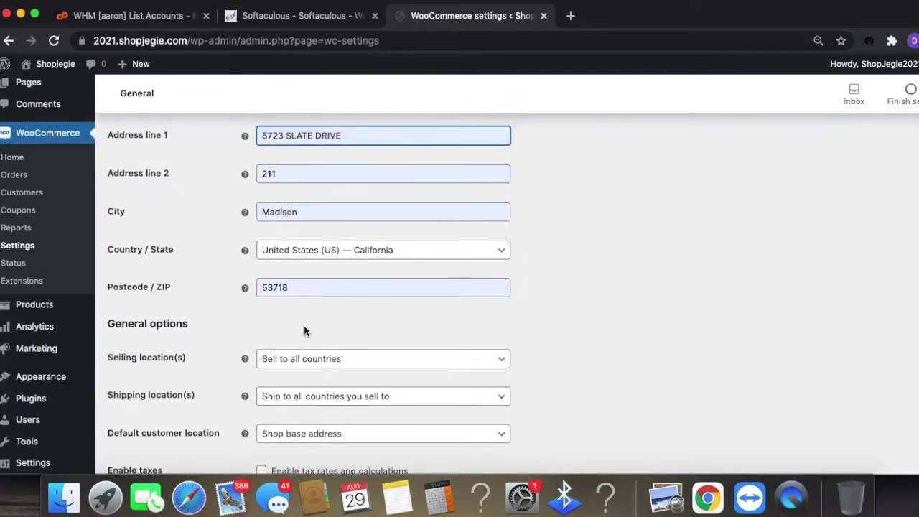
- Set Country / State to United States (US) — Wisconsin
left_click(346, 251)
scroll(411, 399, "down", 1)
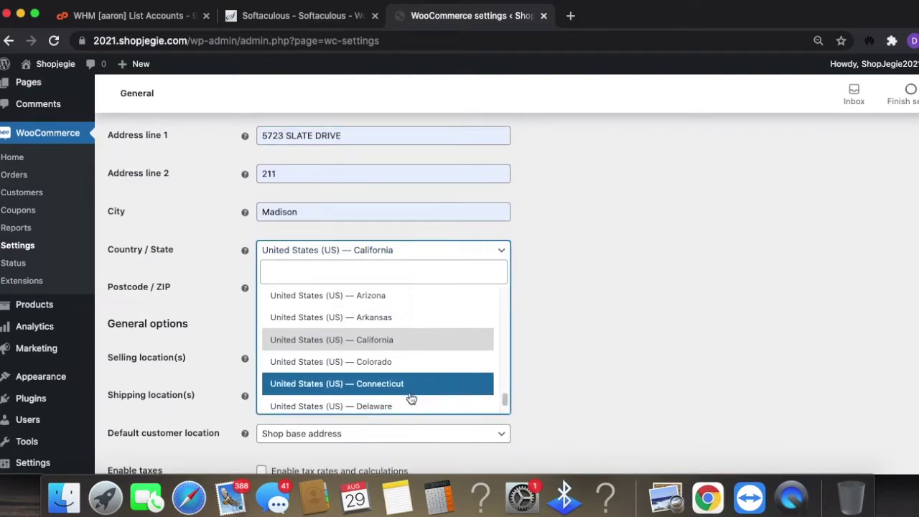
scroll(403, 362, "down", 15)
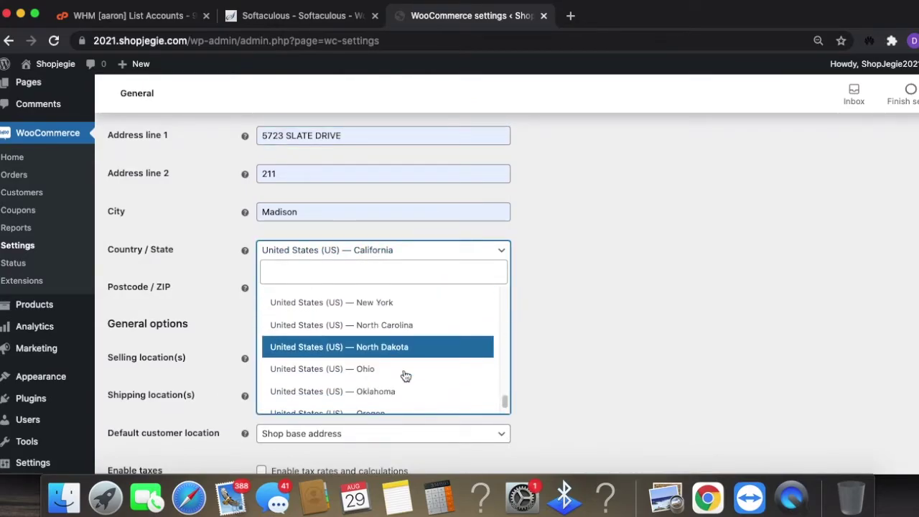
scroll(404, 376, "down", 1)
left_click(316, 319)
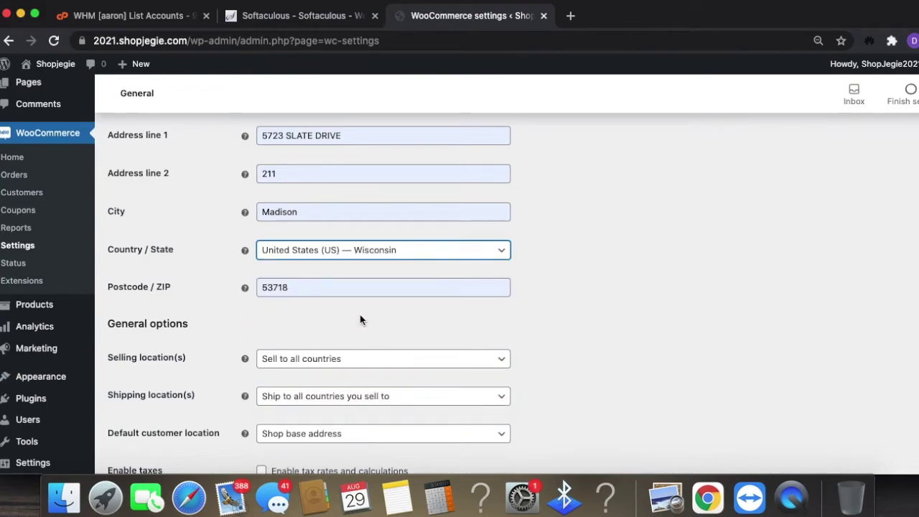
scroll(503, 345, "down", 1)
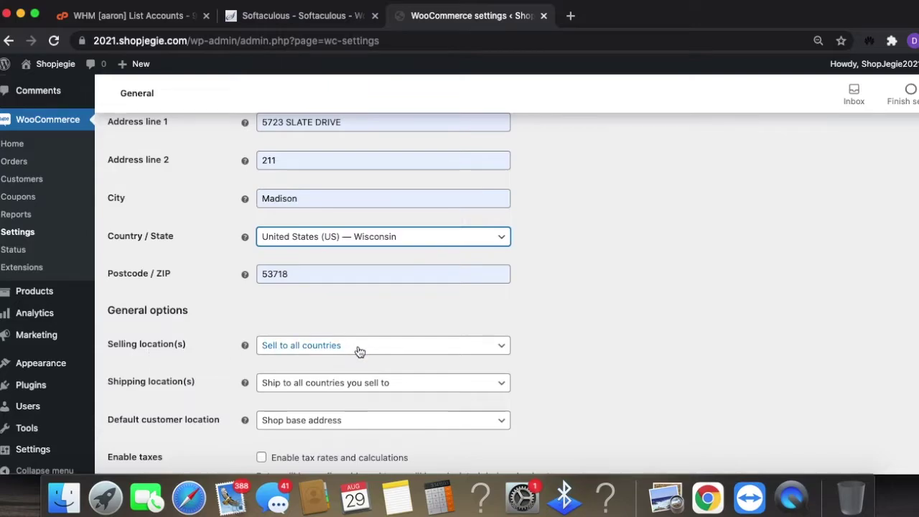
- Keep selling to all countries and set shipping to 'Ship to specific countries only'
left_click(298, 348)
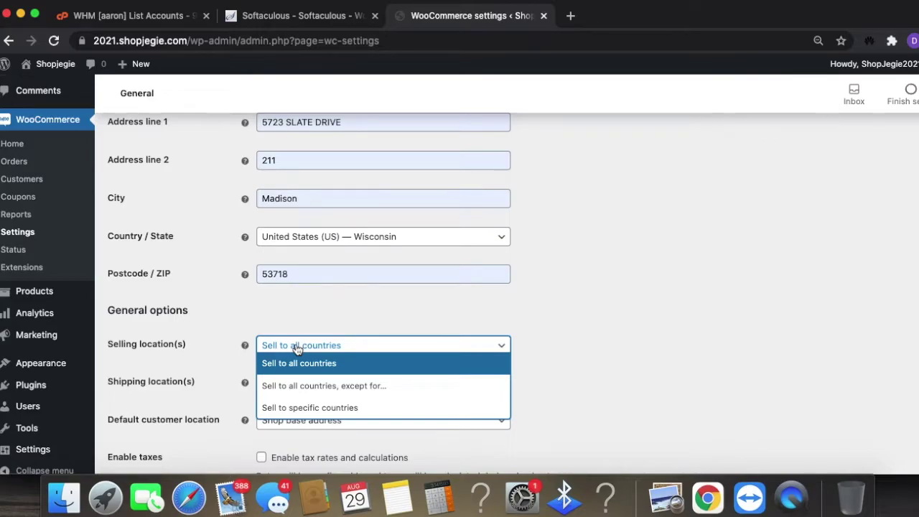
left_click(308, 367)
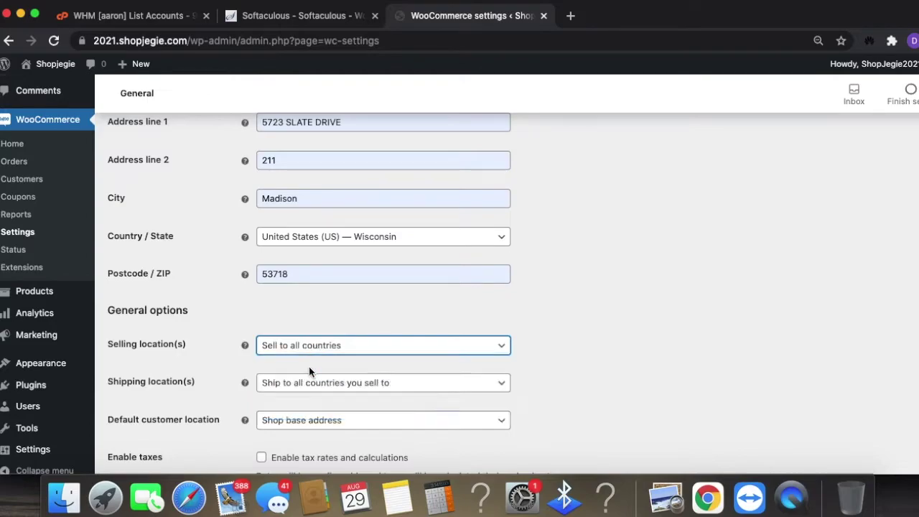
left_click(388, 389)
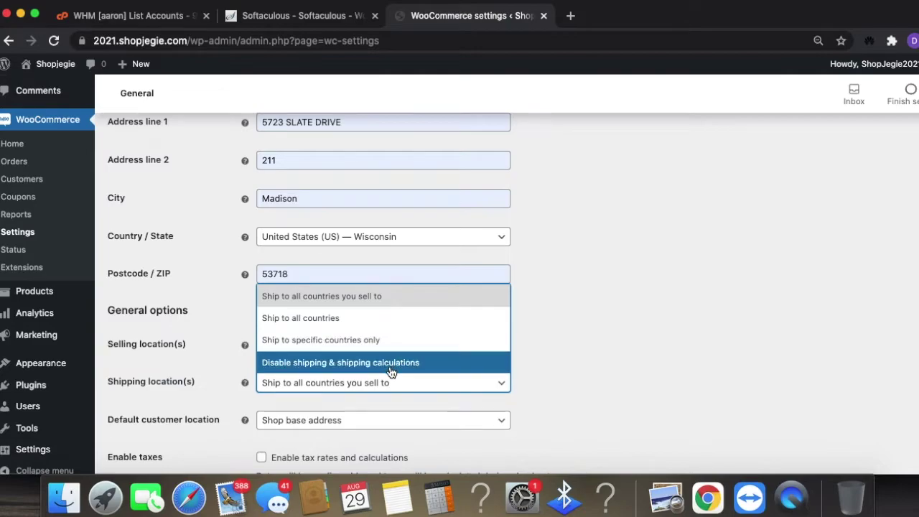
left_click(297, 342)
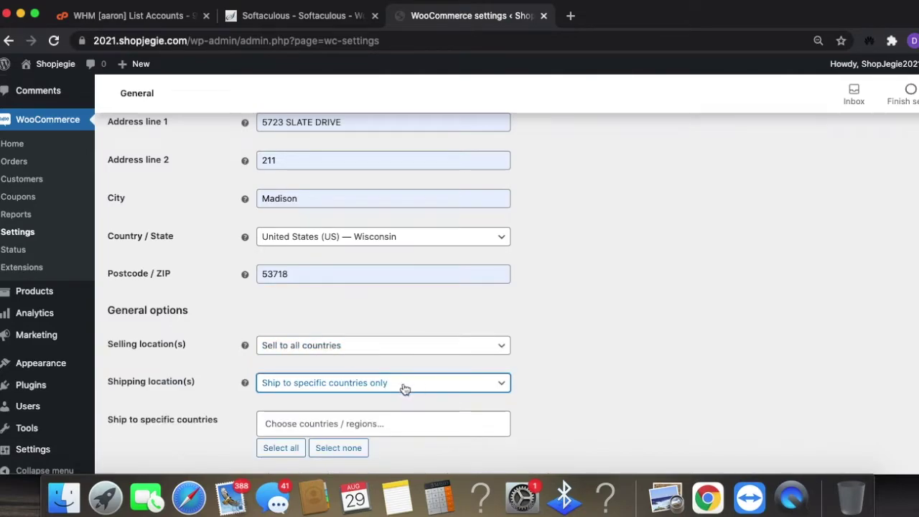
- Add United States (US), United Kingdom (UK), Japan, Australia and Philippines as shipping countries
left_click(386, 424)
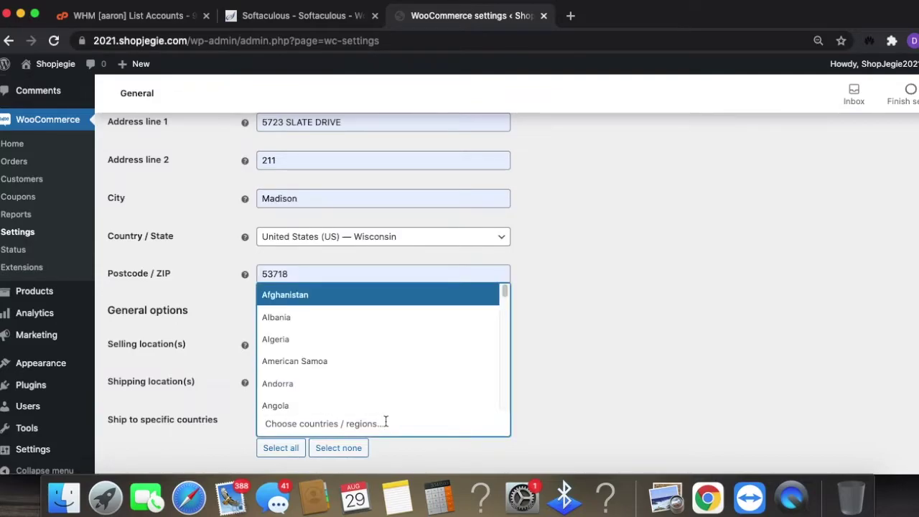
type("uni")
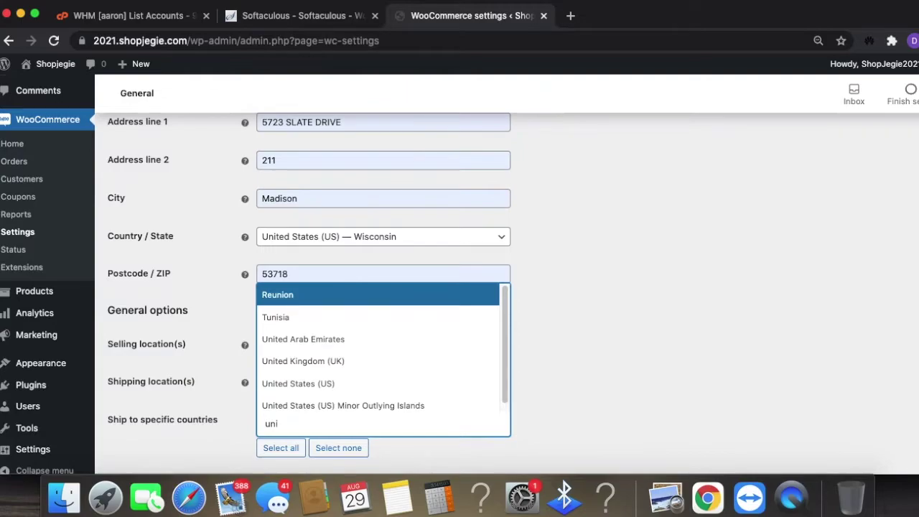
type("te")
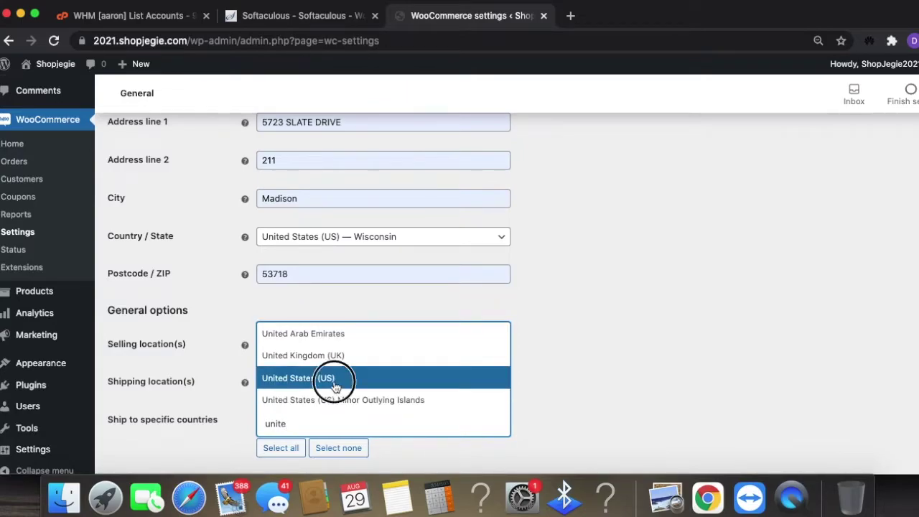
left_click(329, 378)
left_click(418, 424)
type("un")
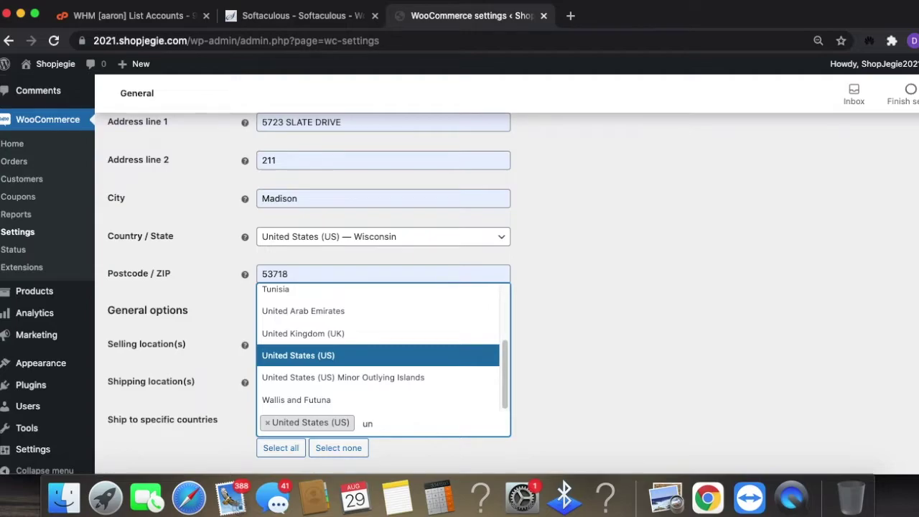
left_click(330, 333)
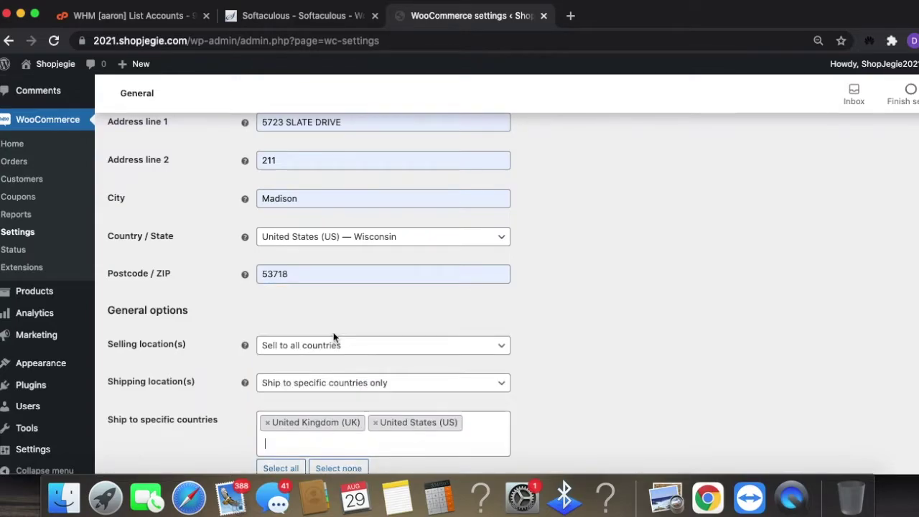
left_click(396, 446)
type("japa")
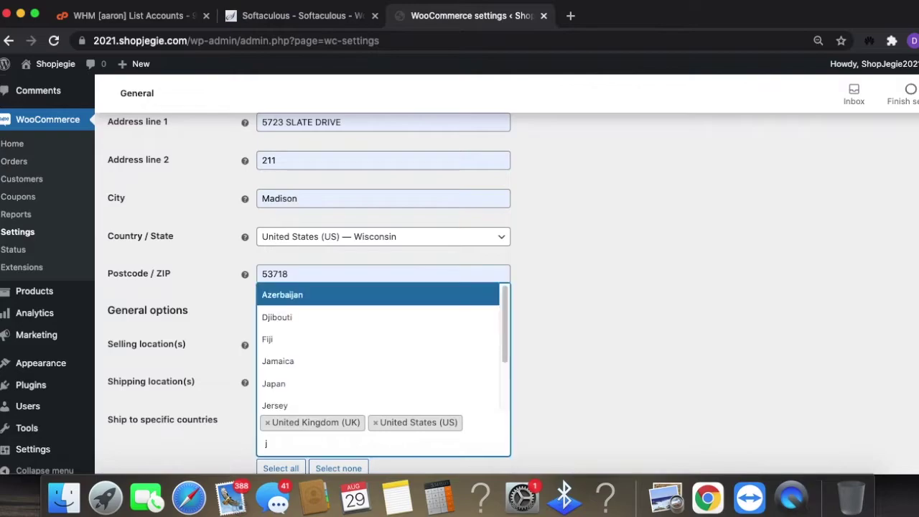
left_click(363, 402)
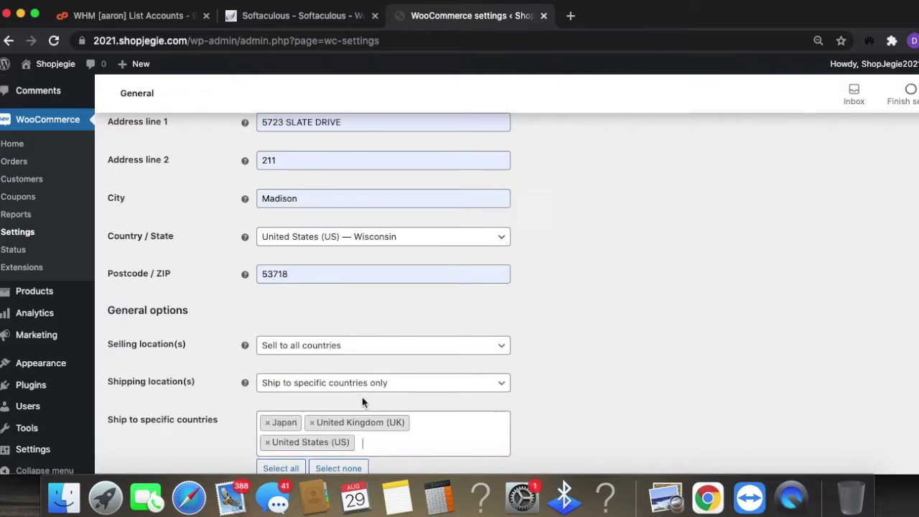
left_click(415, 438)
type("aust")
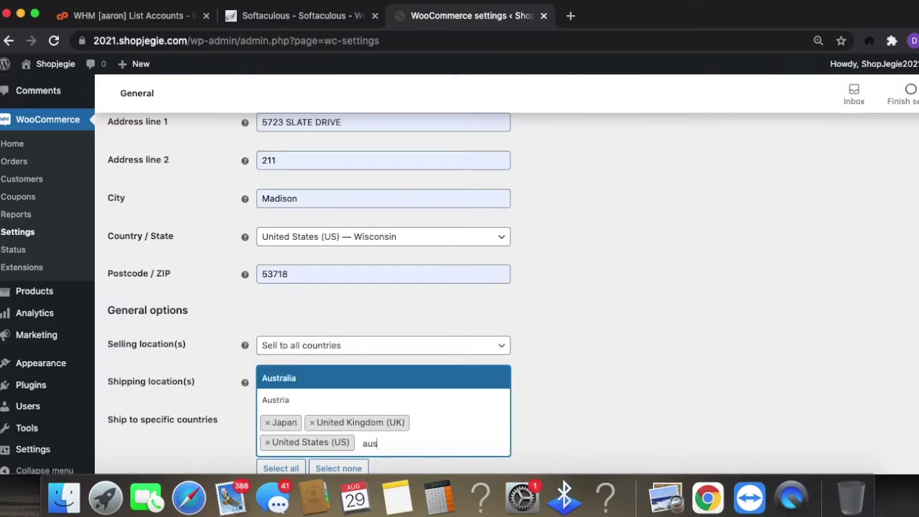
left_click(273, 378)
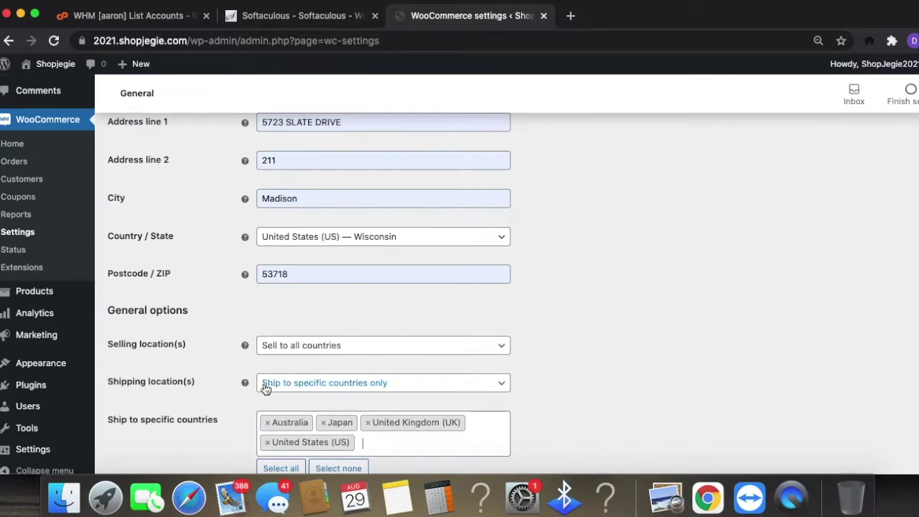
type("pan ×Philippines")
left_click(324, 398)
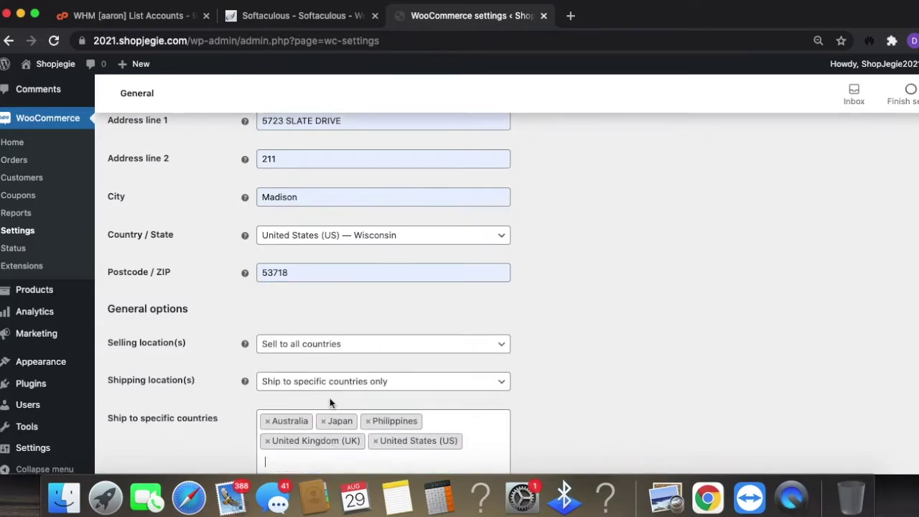
scroll(568, 411, "down", 5)
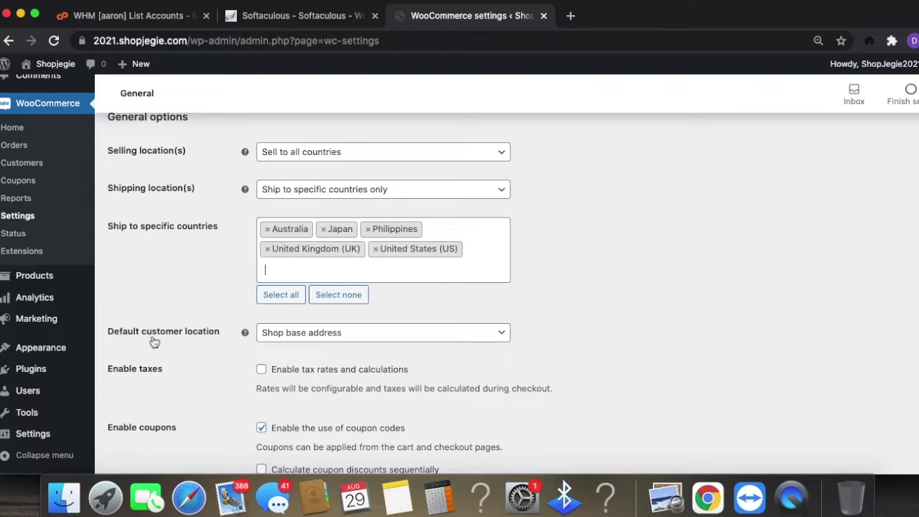
- Set the default customer location to Geolocate
left_click(338, 333)
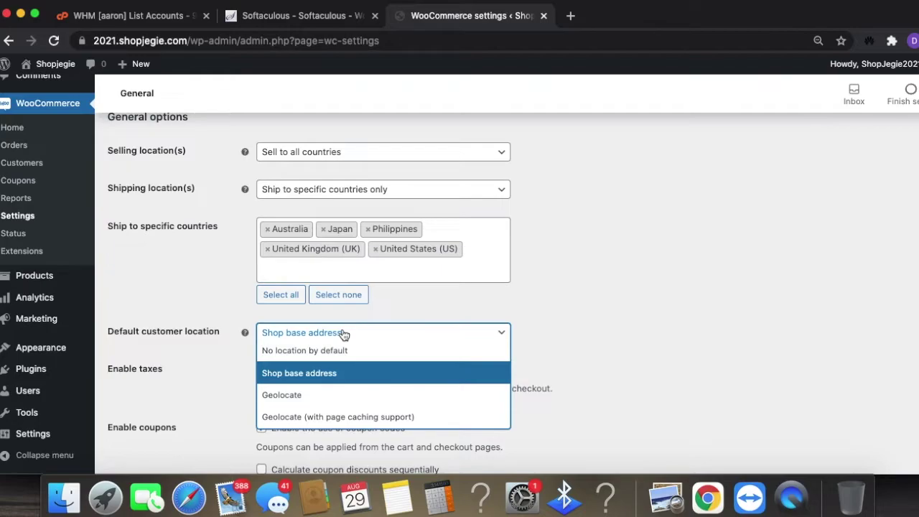
left_click(302, 395)
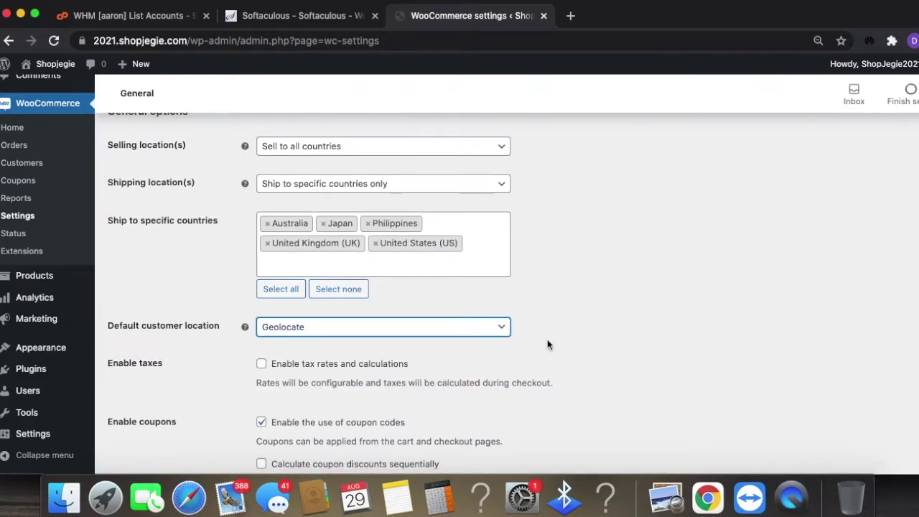
scroll(431, 316, "down", 2)
left_click(418, 309)
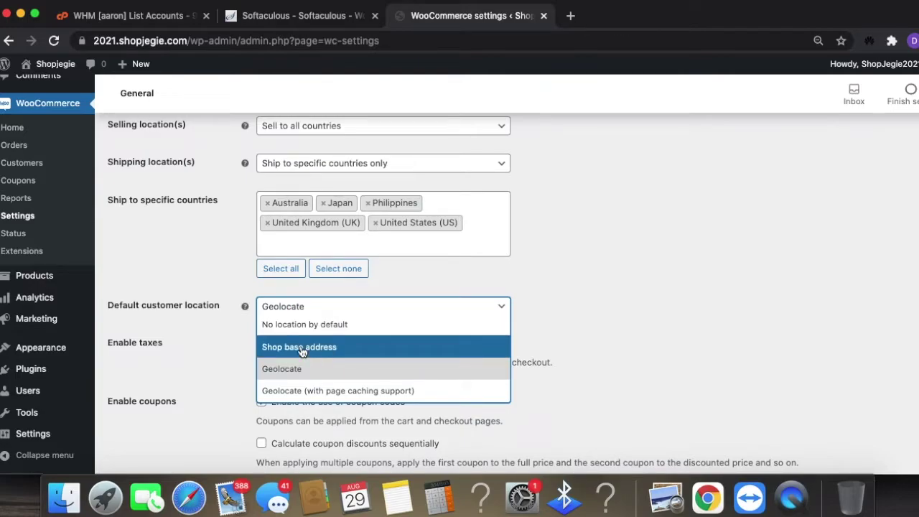
left_click(702, 325)
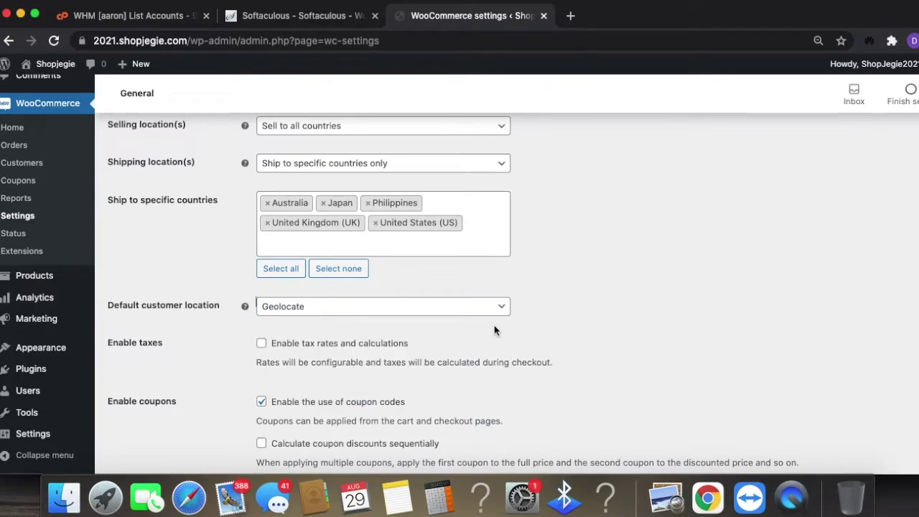
- Enable tax rates and calculations and sequential coupon discounts
left_click(262, 344)
scroll(452, 393, "down", 1)
scroll(453, 395, "down", 5)
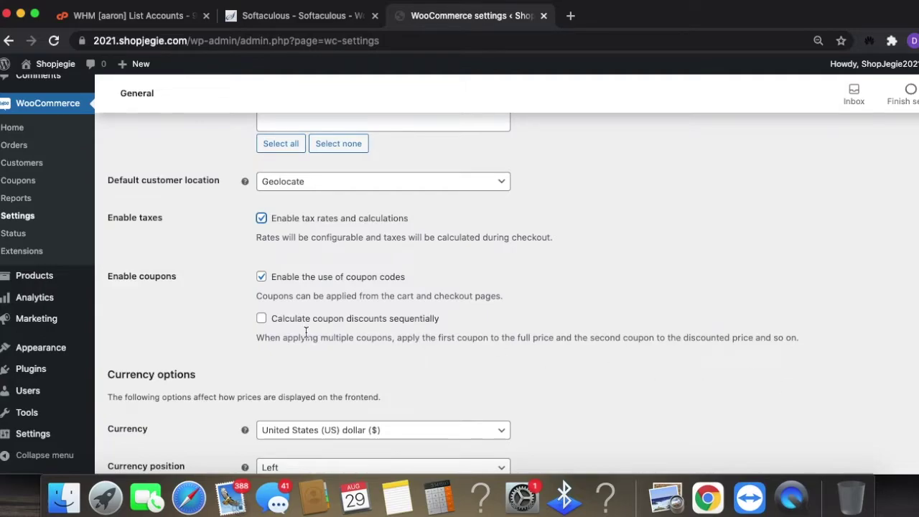
left_click(262, 320)
scroll(408, 406, "down", 1)
scroll(407, 406, "down", 4)
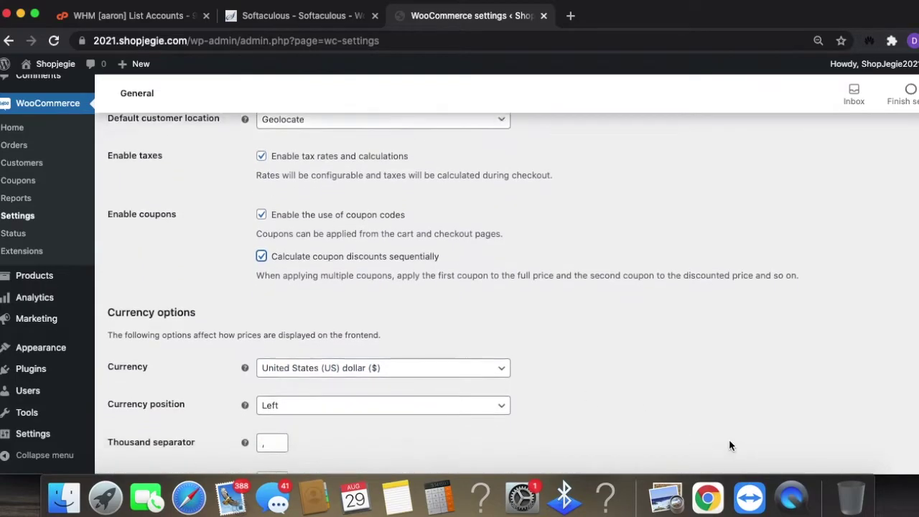
- Keep US dollar currency, check the comma/period separators and 2 decimals, then return to top
left_click(450, 303)
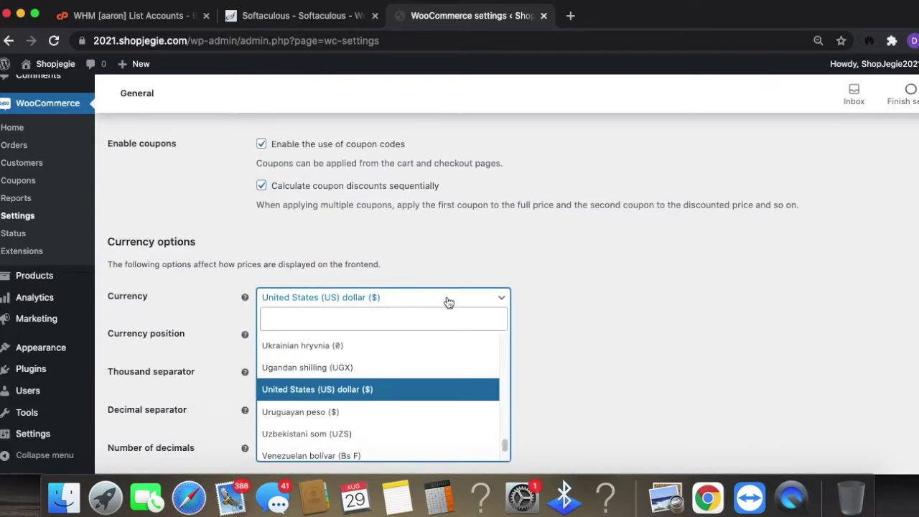
left_click(433, 394)
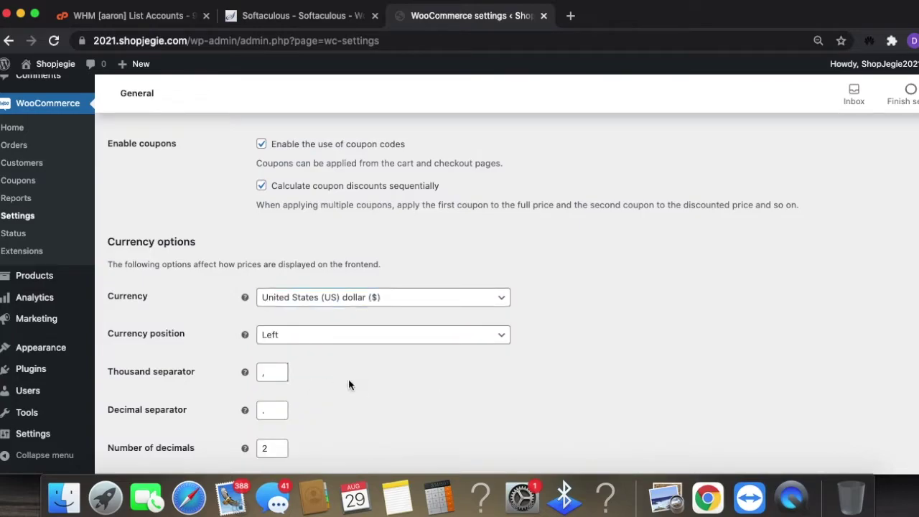
left_click(277, 372)
left_click(271, 411)
scroll(331, 420, "down", 1)
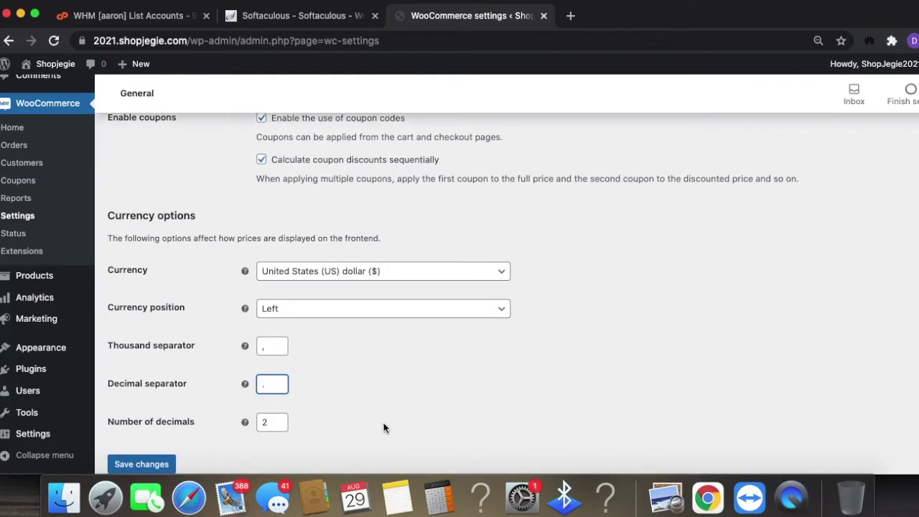
left_click(265, 421)
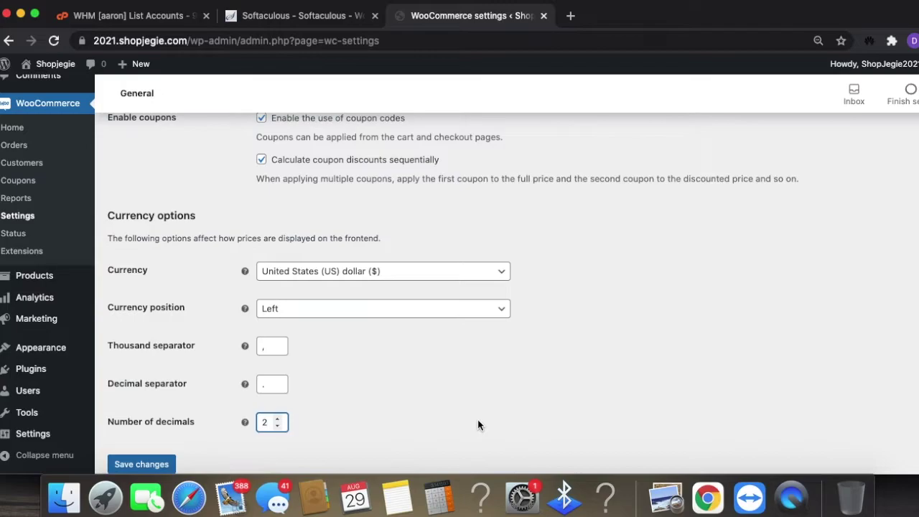
double_click(286, 424)
scroll(294, 435, "down", 1)
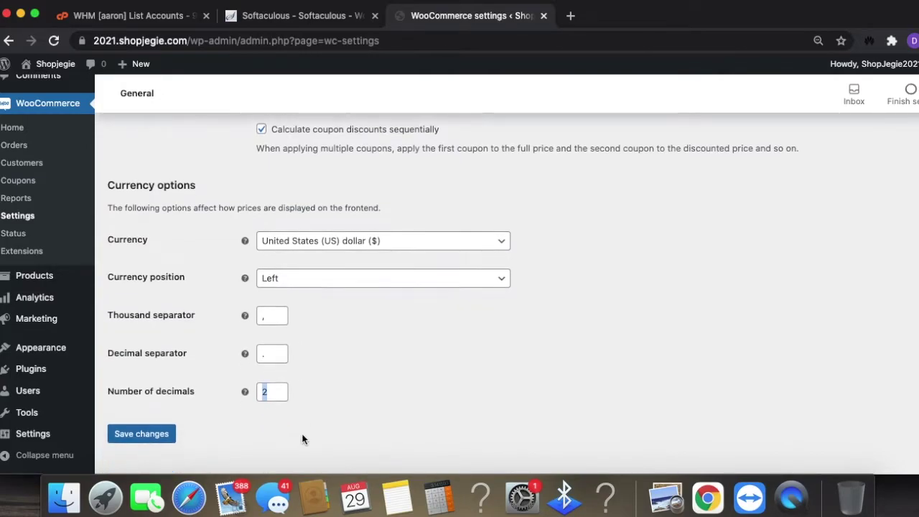
scroll(365, 327, "up", 10)
scroll(400, 320, "down", 5)
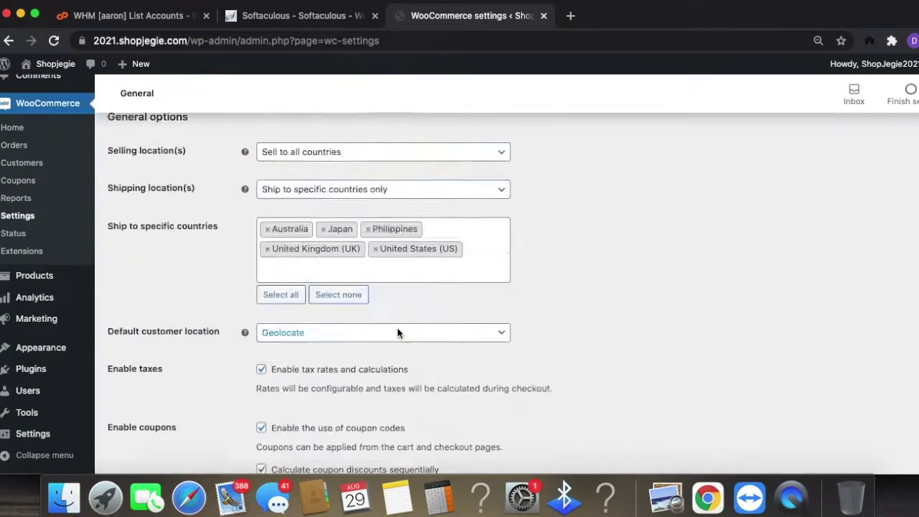
scroll(398, 333, "down", 5)
scroll(450, 410, "up", 1)
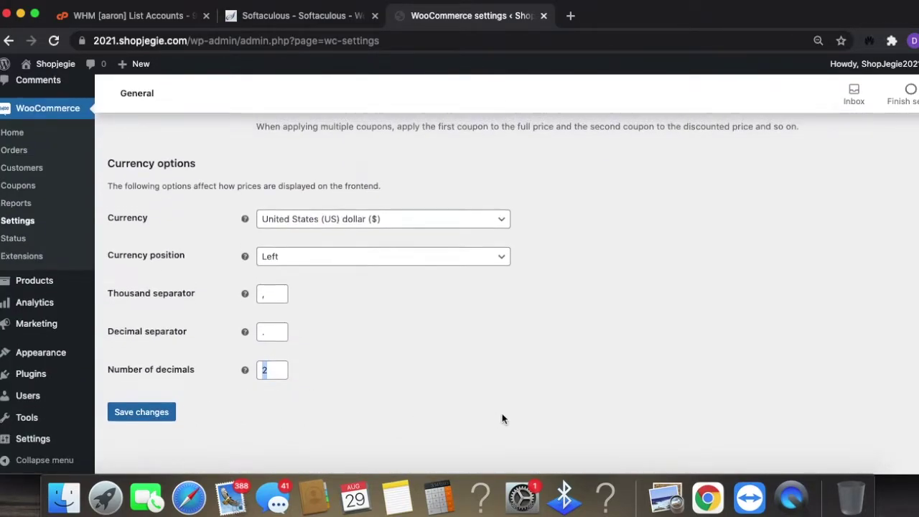
scroll(503, 420, "up", 10)
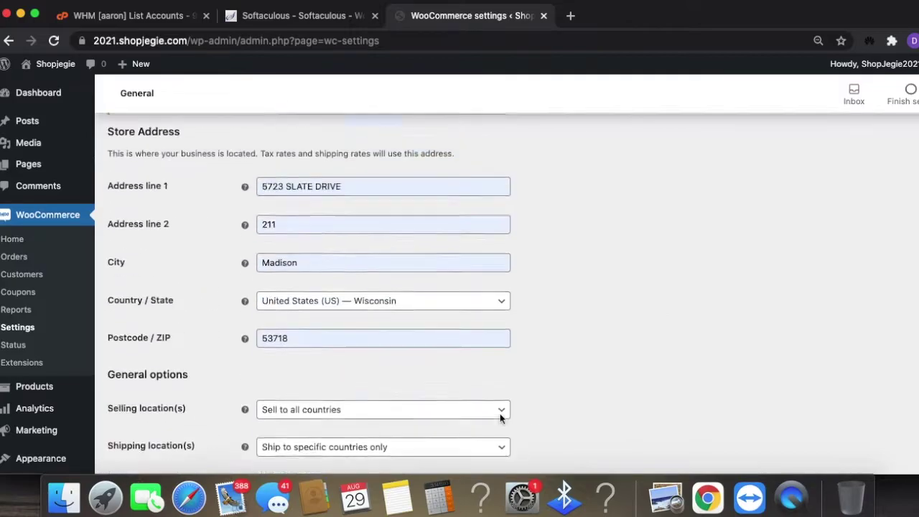
scroll(500, 419, "up", 3)
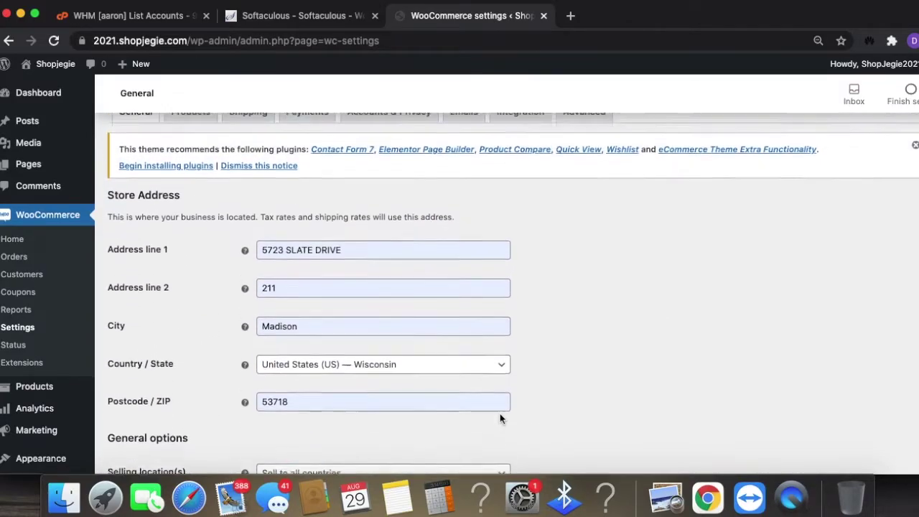
scroll(501, 418, "up", 2)
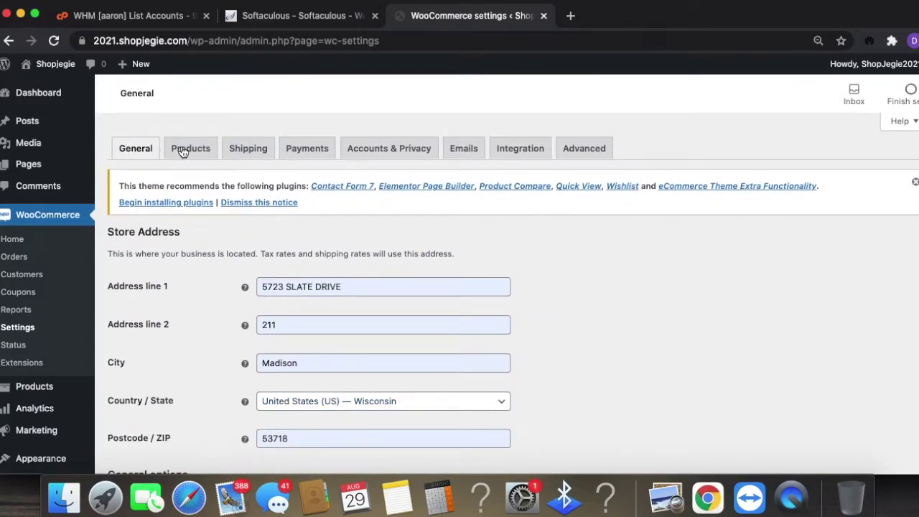
scroll(376, 312, "down", 12)
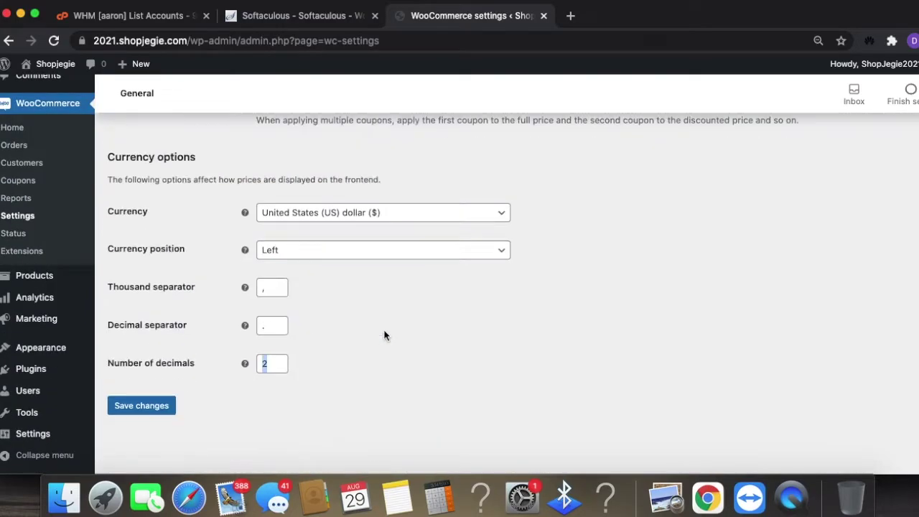
scroll(383, 337, "up", 1)
scroll(347, 390, "up", 12)
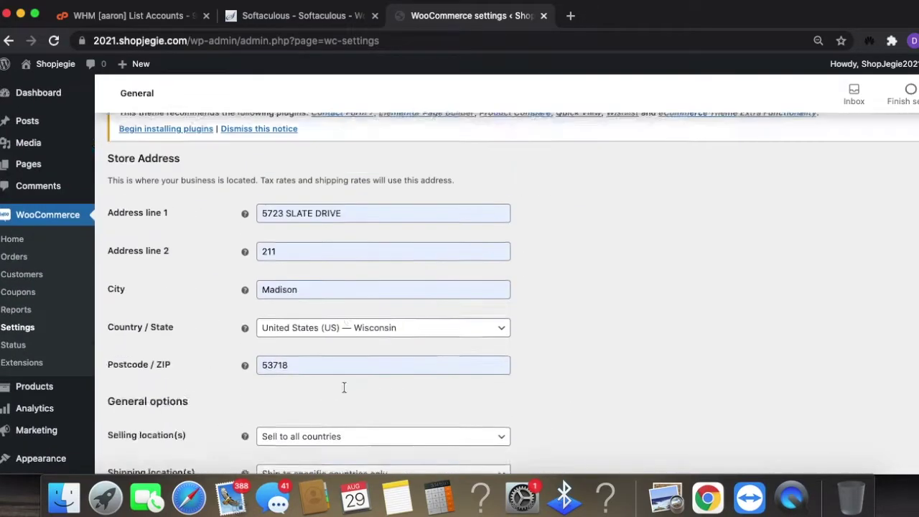
- Dismiss the Leave site warning, save the General settings, and go to Products
left_click(185, 148)
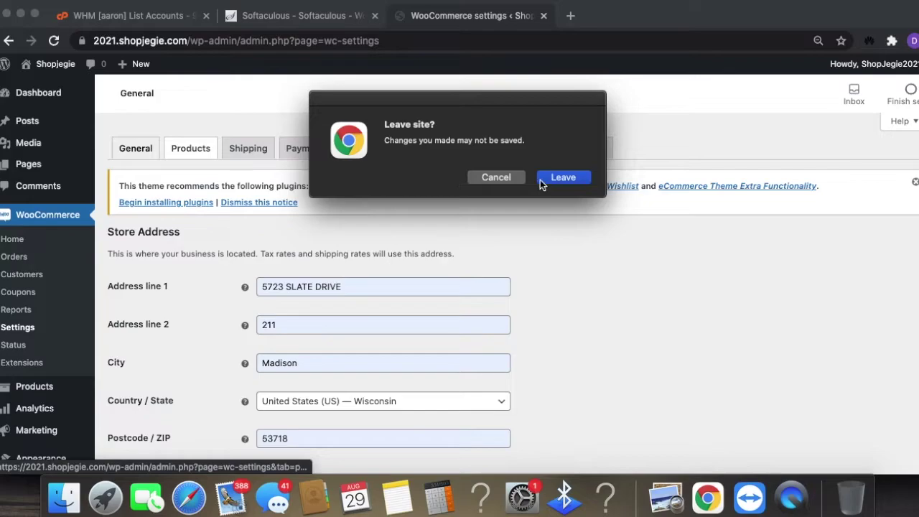
left_click(543, 179)
scroll(514, 373, "down", 8)
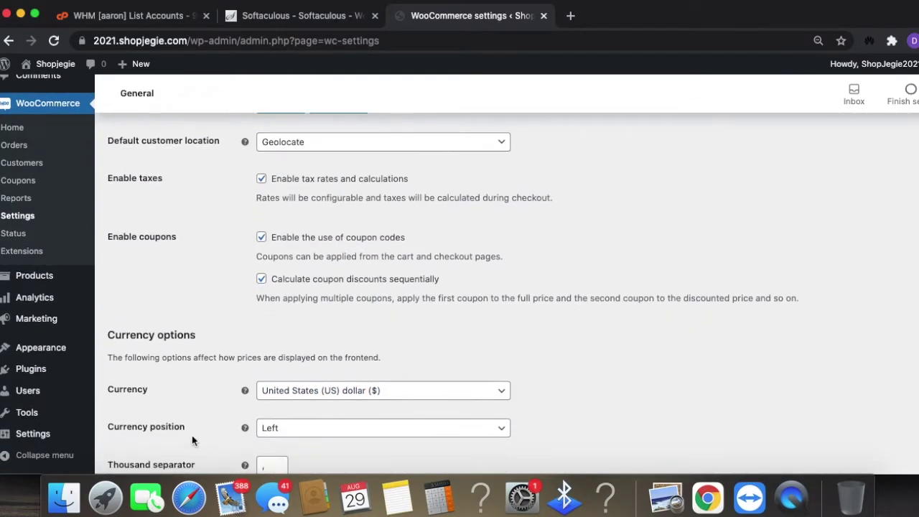
scroll(192, 436, "down", 3)
left_click(141, 459)
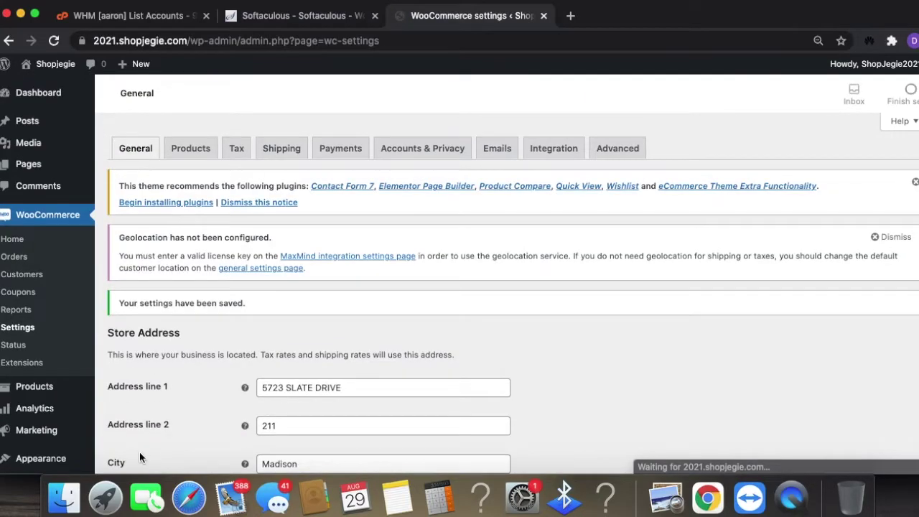
left_click(195, 149)
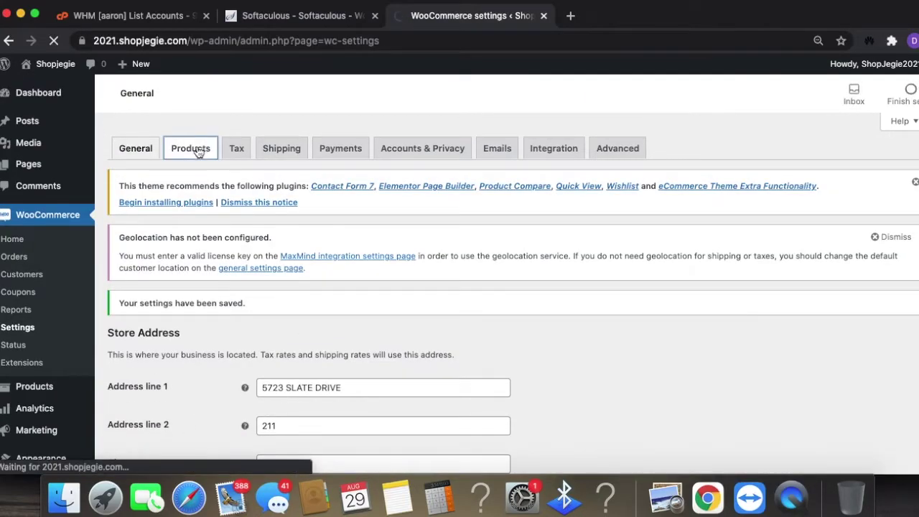
- Keep Shop selected as the WooCommerce shop page
scroll(591, 378, "down", 5)
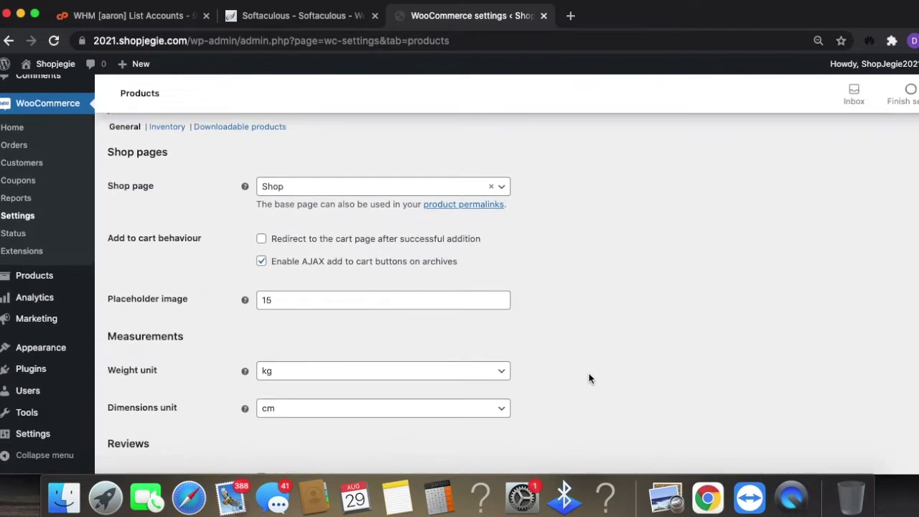
scroll(589, 379, "down", 4)
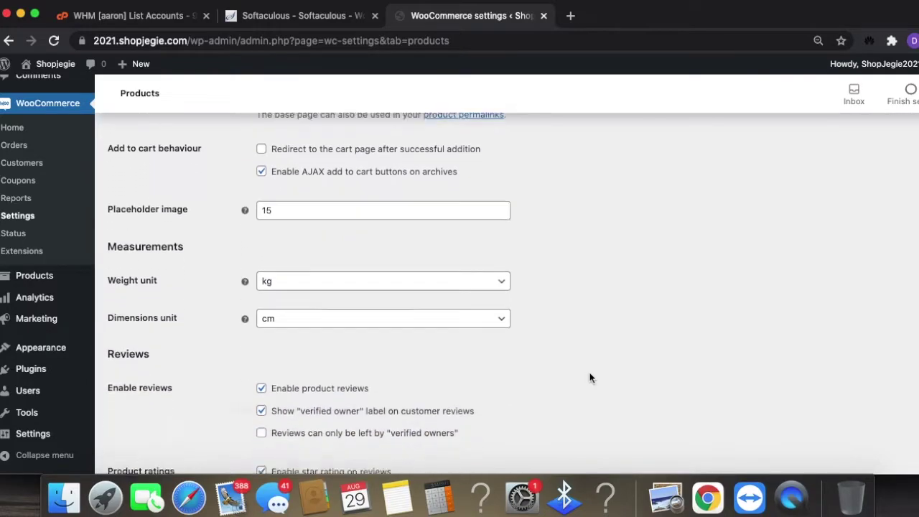
scroll(591, 379, "up", 7)
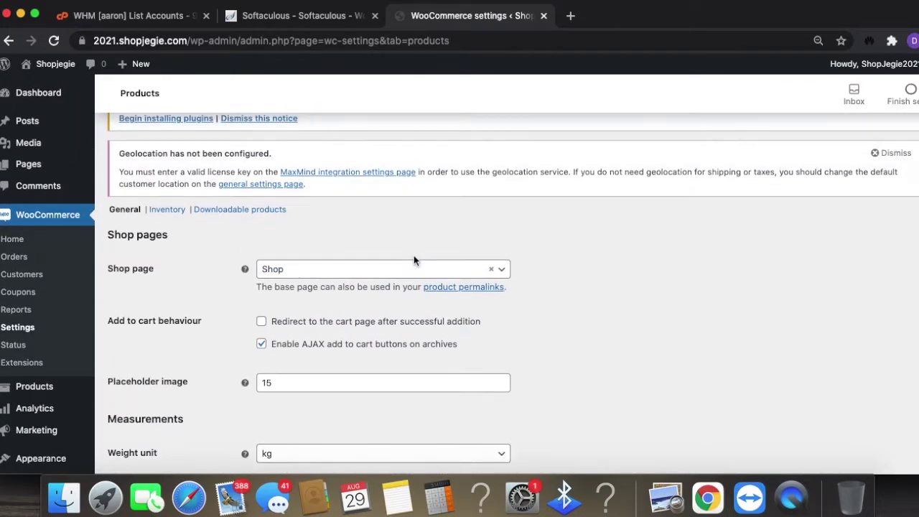
left_click(431, 268)
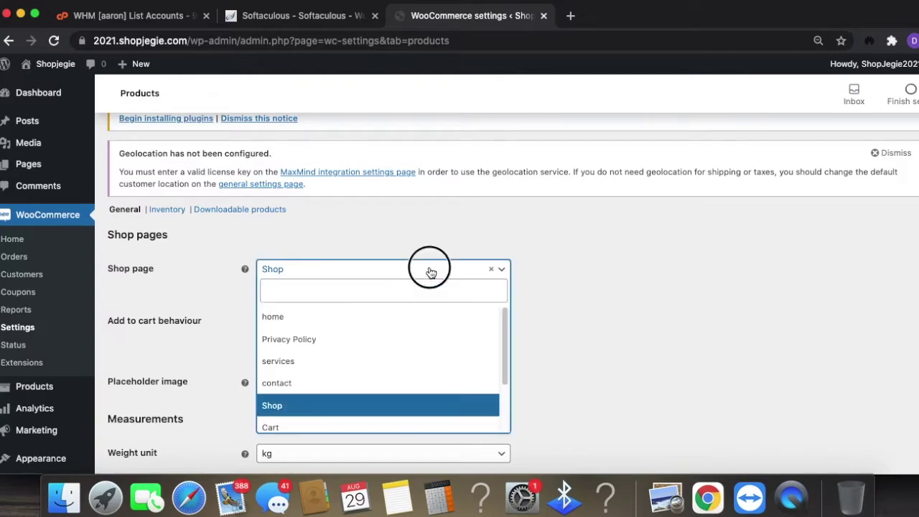
left_click(452, 404)
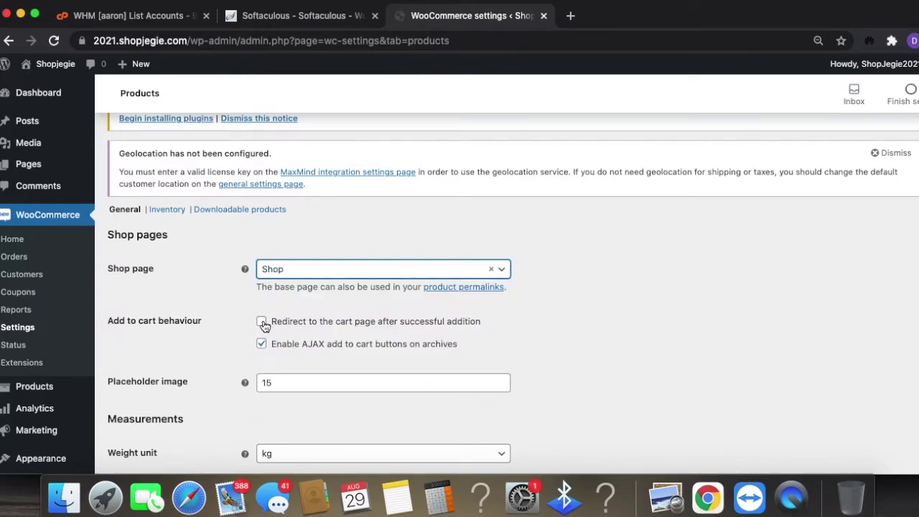
- Check the placeholder image value and keep kg as the weight unit
scroll(588, 368, "down", 1)
scroll(587, 368, "down", 2)
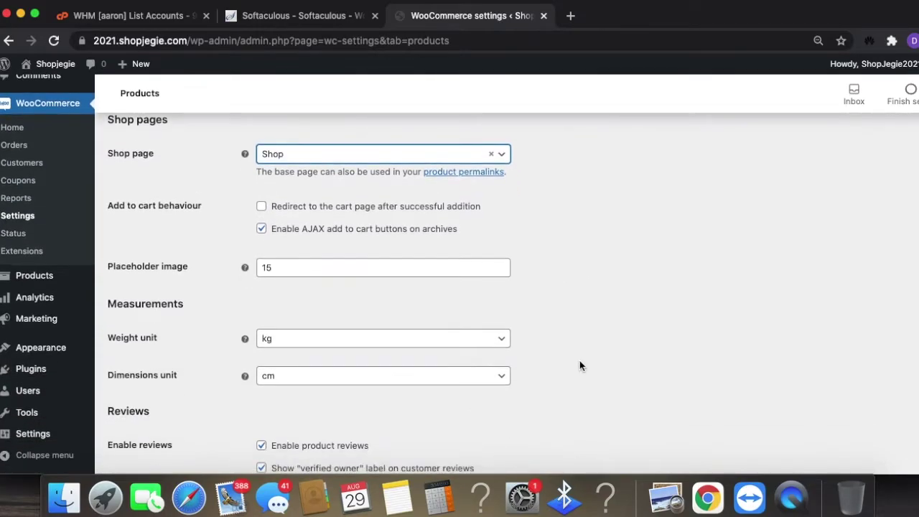
left_click(364, 267)
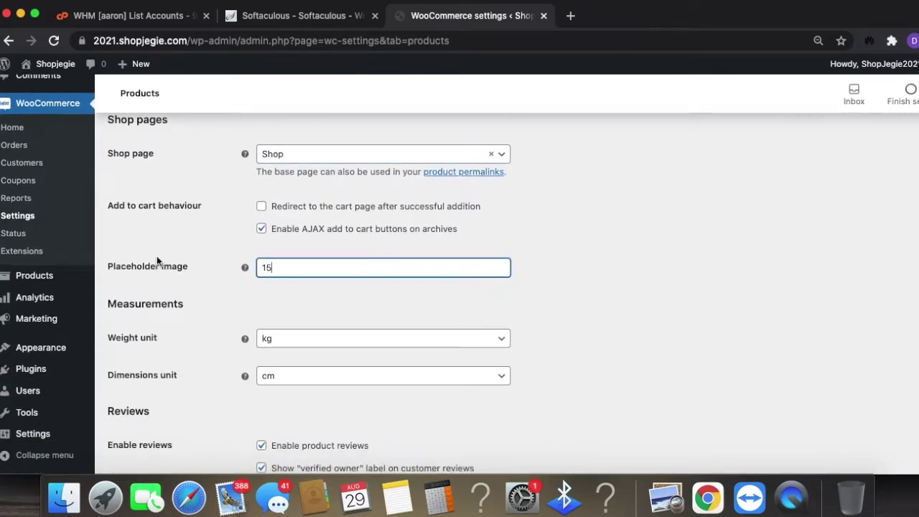
mouse_move(246, 269)
scroll(568, 318, "down", 1)
scroll(568, 318, "down", 3)
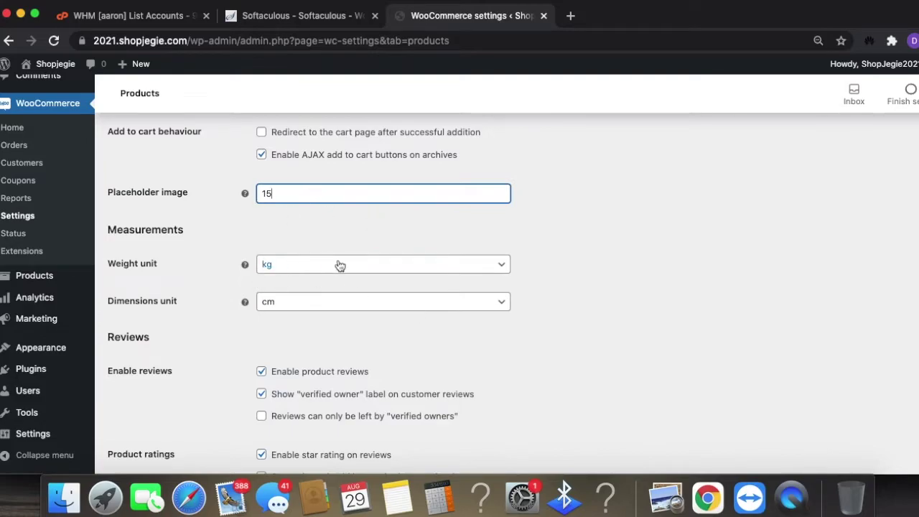
left_click(294, 266)
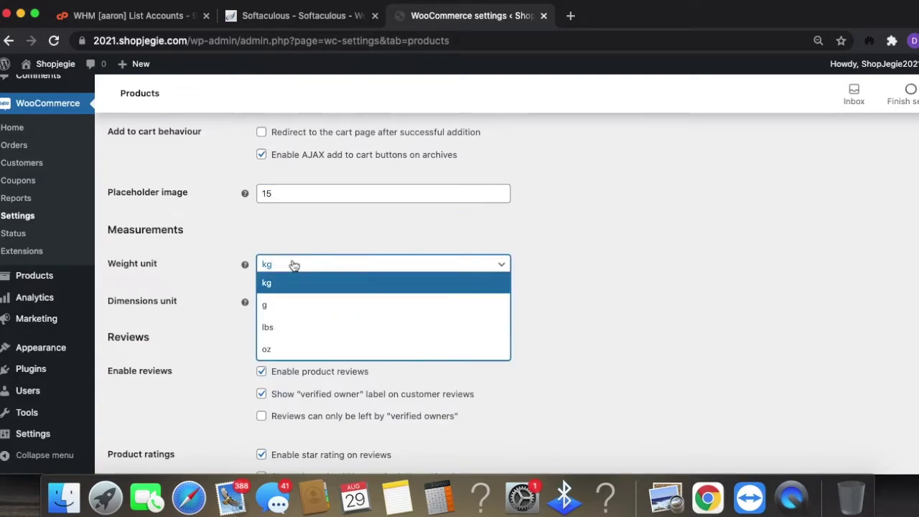
left_click(294, 282)
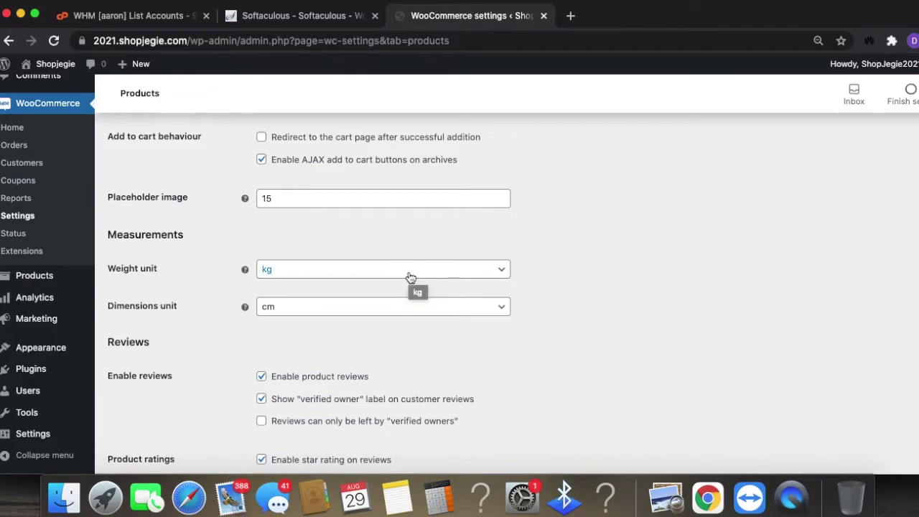
left_click(410, 277)
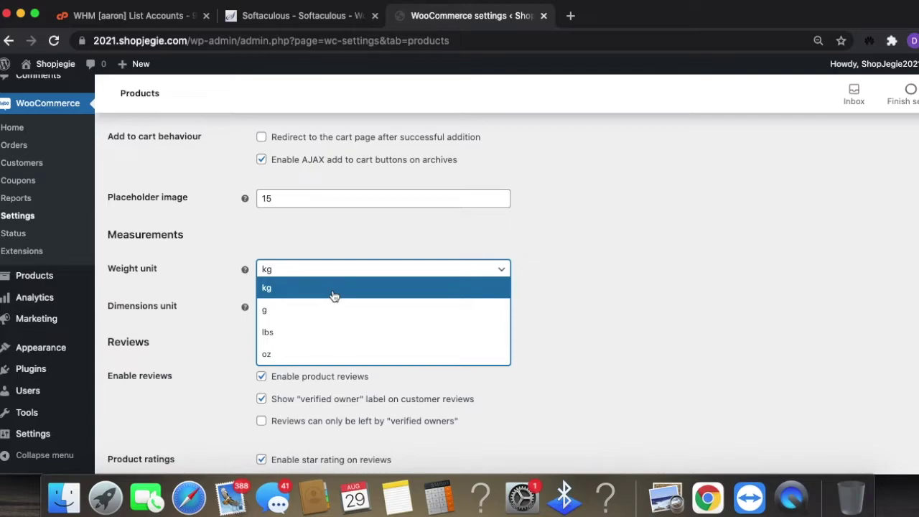
left_click(589, 262)
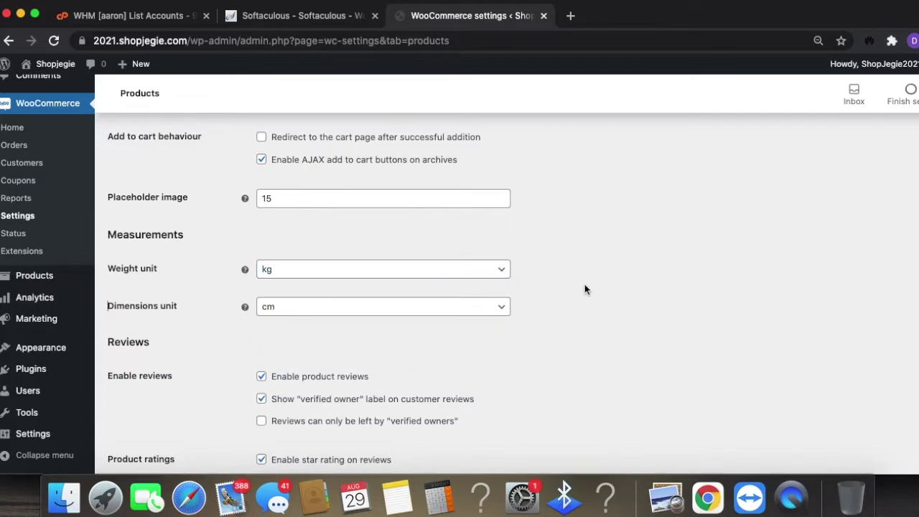
- Allow product reviews only from verified owners and save the product settings
scroll(534, 355, "down", 2)
scroll(534, 355, "down", 1)
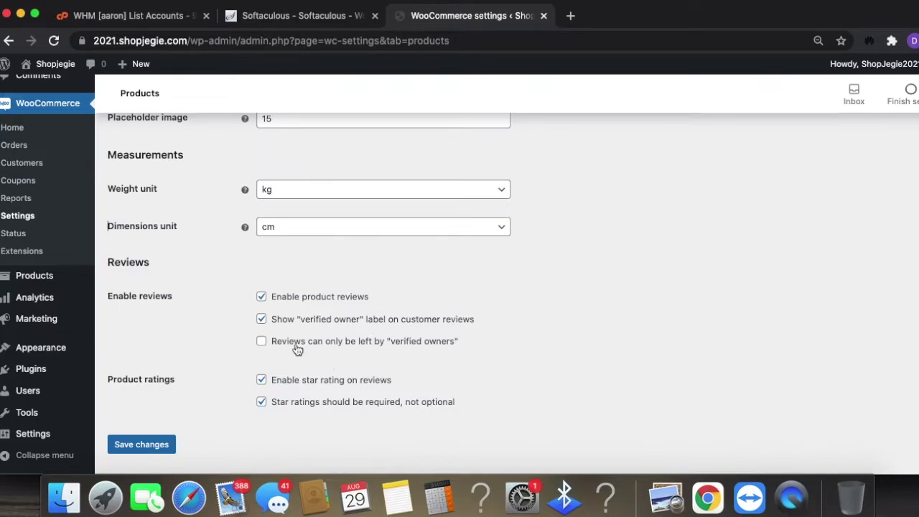
left_click(260, 343)
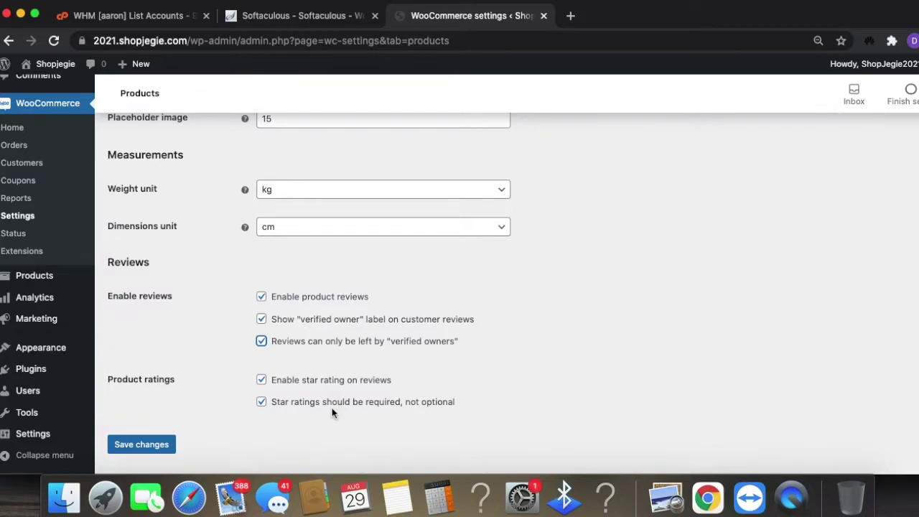
scroll(327, 399, "down", 1)
left_click(153, 444)
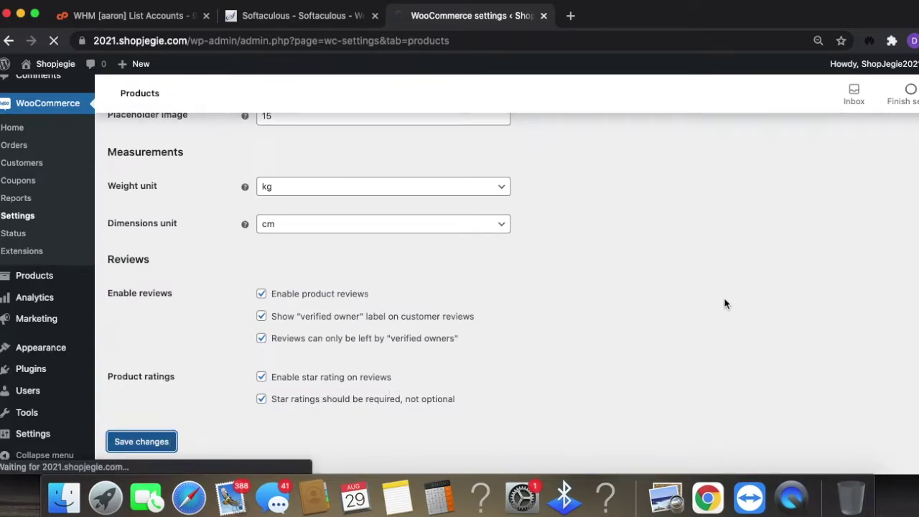
scroll(722, 305, "up", 1)
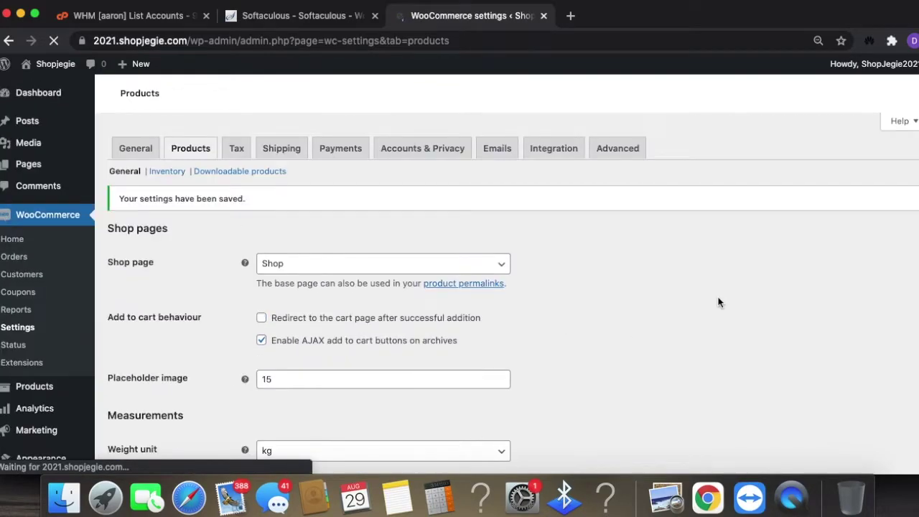
left_click(237, 148)
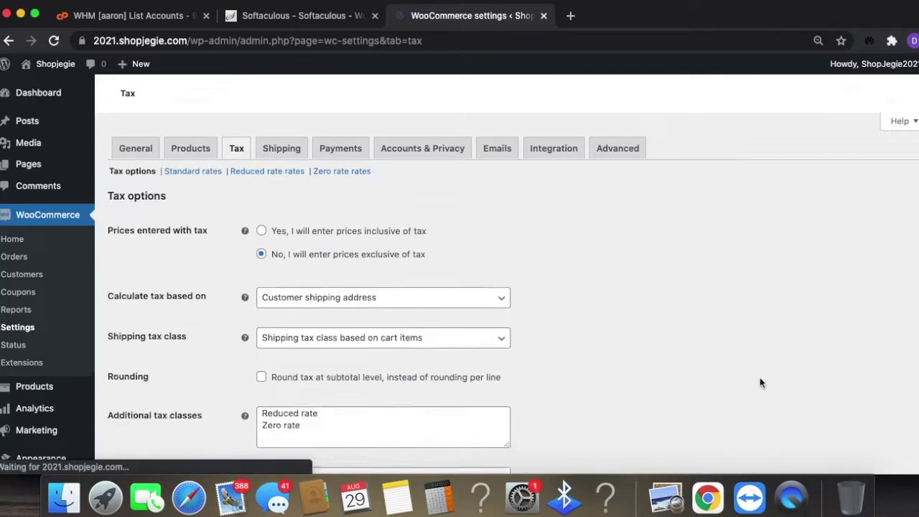
- Compare the inclusive and exclusive tax options for entered prices, leaving prices exclusive of tax
scroll(679, 380, "down", 1)
scroll(659, 392, "down", 1)
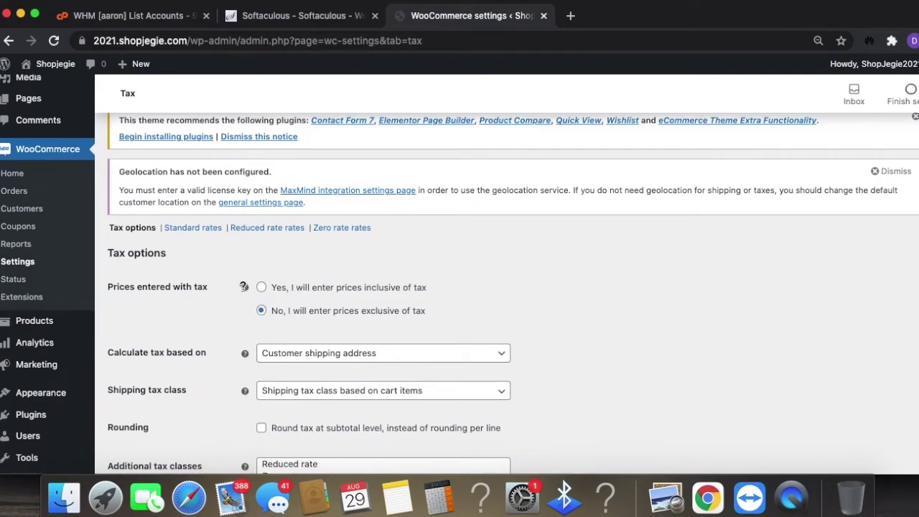
mouse_move(244, 287)
left_click_drag(446, 285, 264, 288)
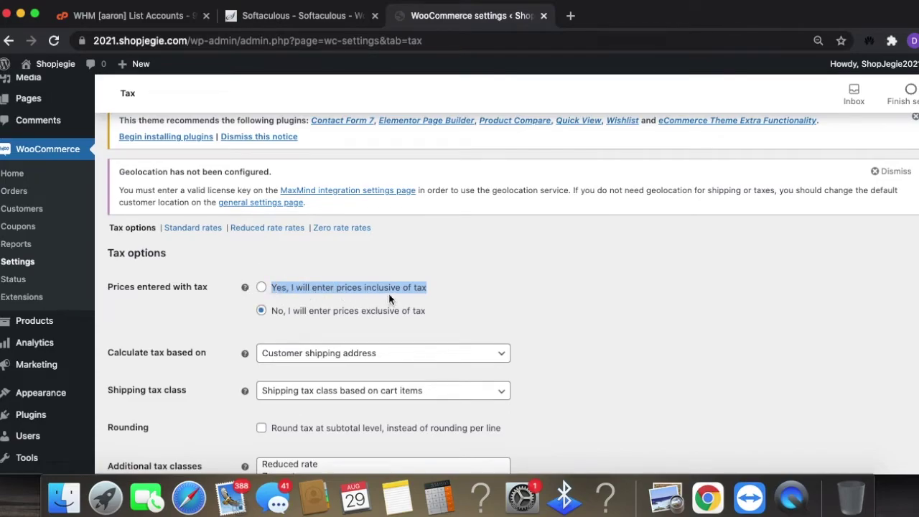
left_click_drag(440, 310, 259, 316)
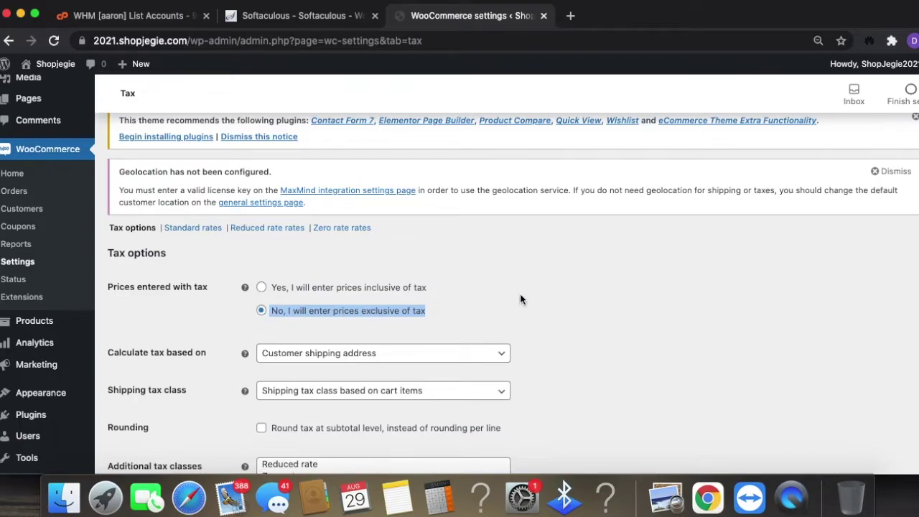
- Inspect the tax basis and shipping tax class dropdowns, keeping customer shipping address and cart-item-based class
scroll(520, 301, "down", 2)
left_click(417, 273)
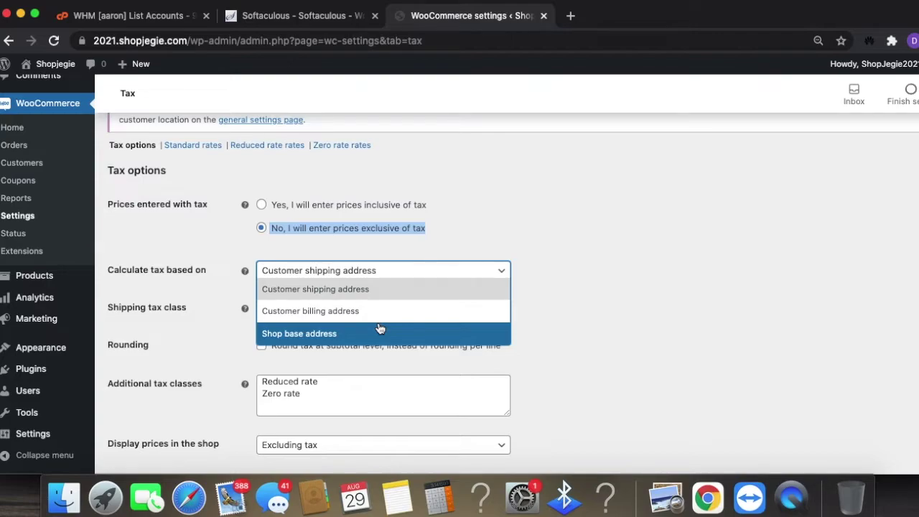
left_click(578, 297)
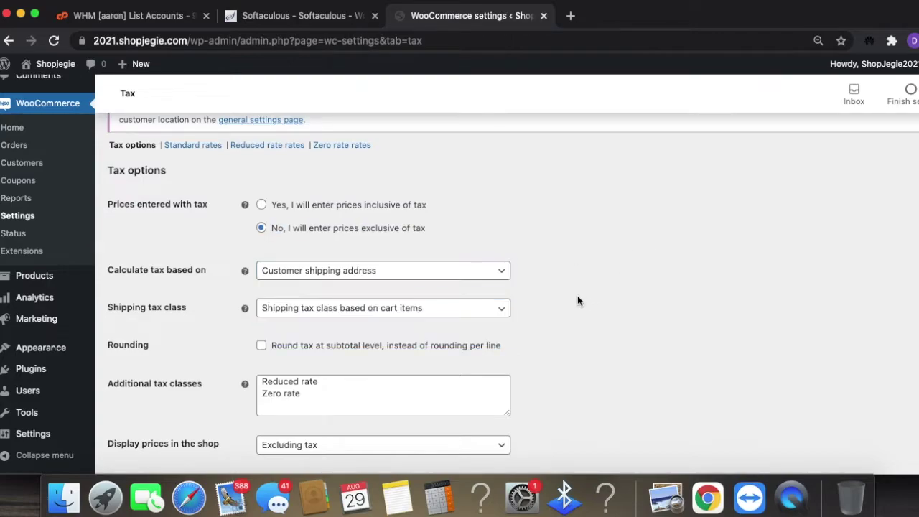
left_click(388, 310)
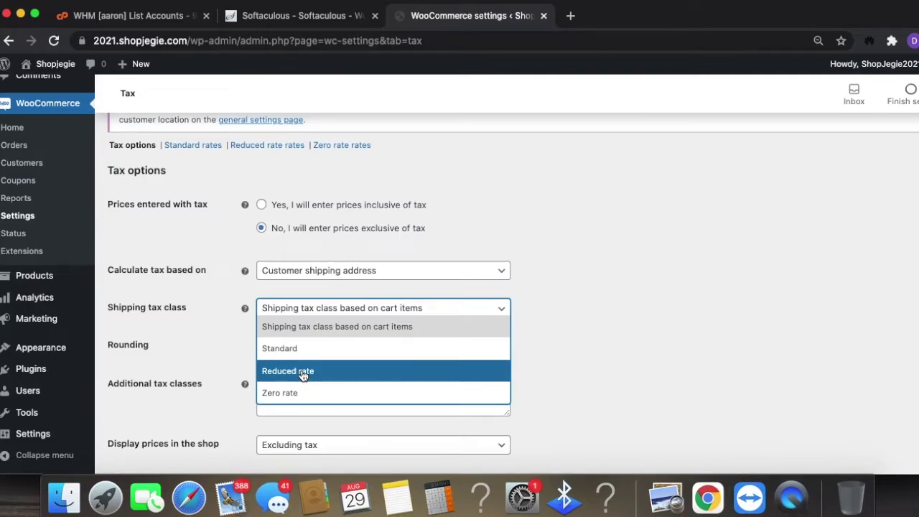
left_click(608, 342)
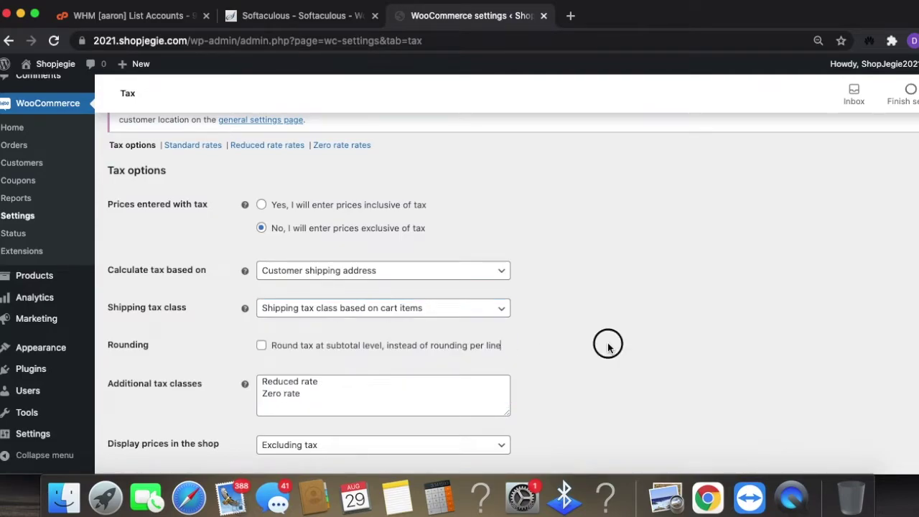
- Leave shop price display unchanged and show cart and checkout prices including tax
scroll(637, 392, "down", 3)
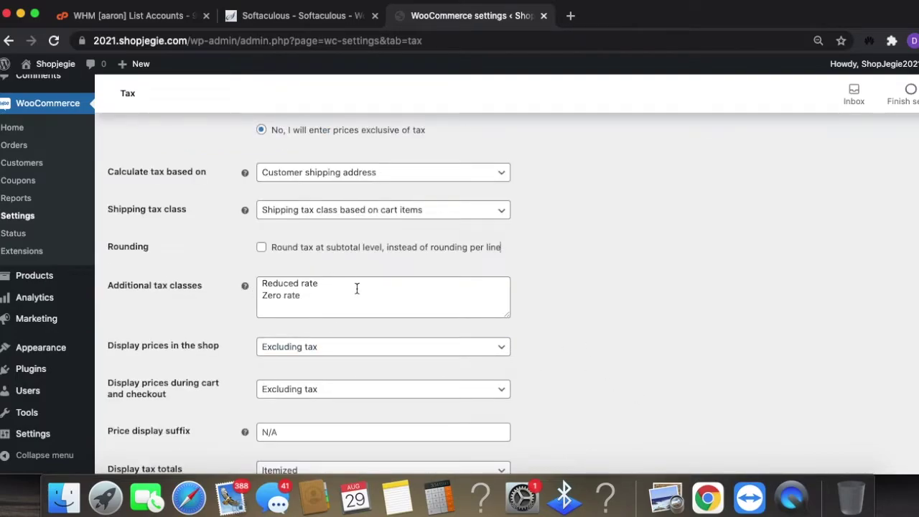
scroll(383, 326, "down", 1)
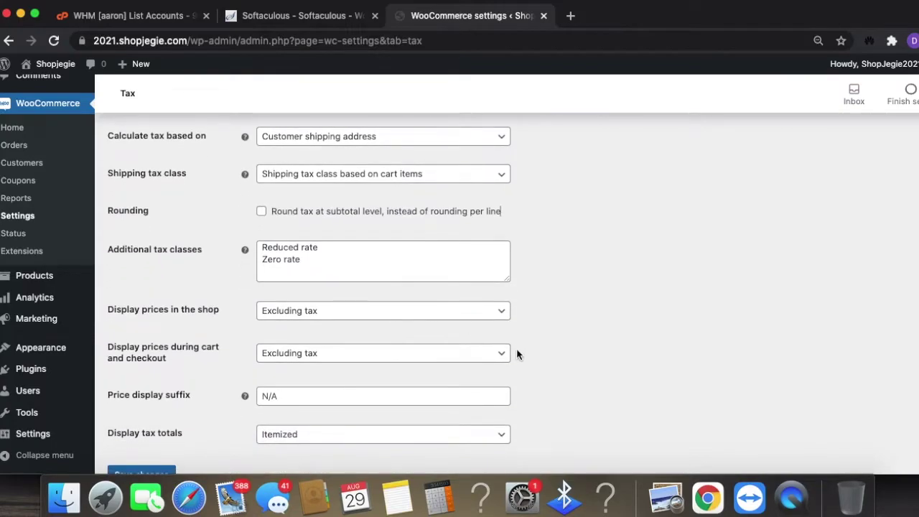
left_click(351, 311)
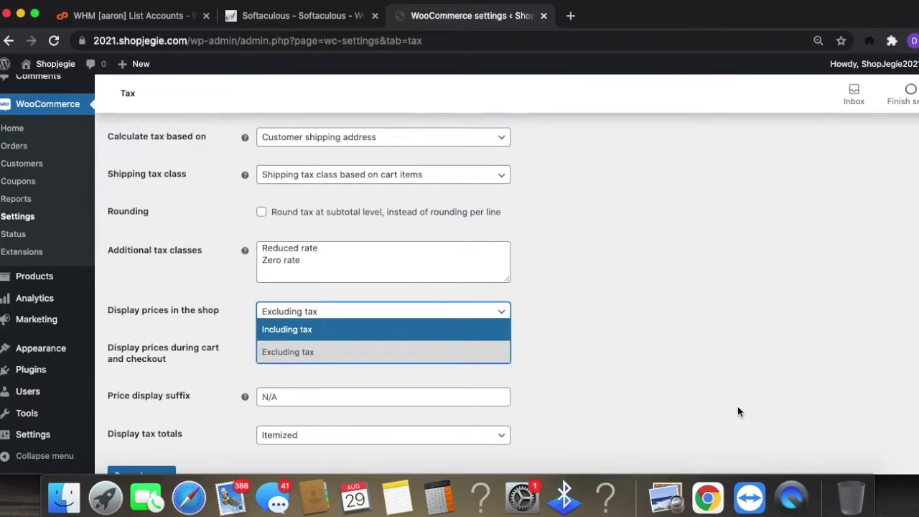
scroll(608, 352, "up", 2)
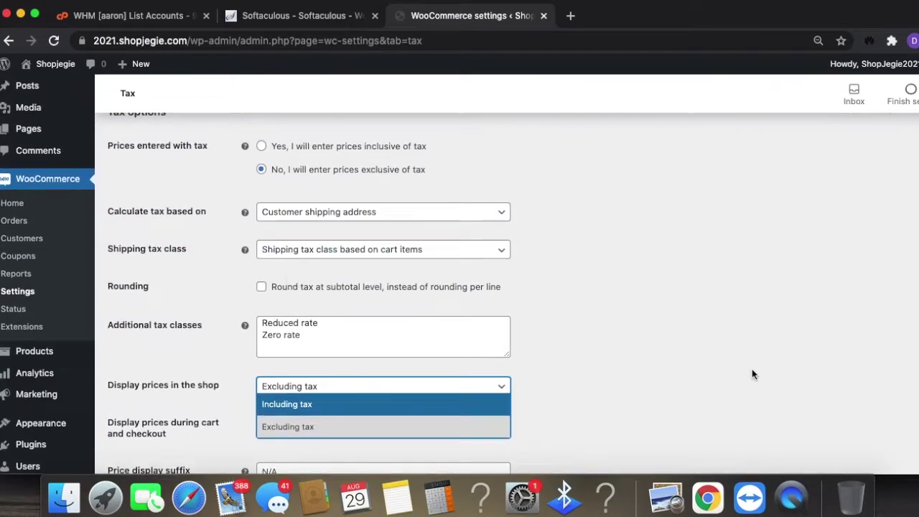
scroll(747, 368, "down", 3)
left_click(687, 363)
scroll(650, 359, "down", 1)
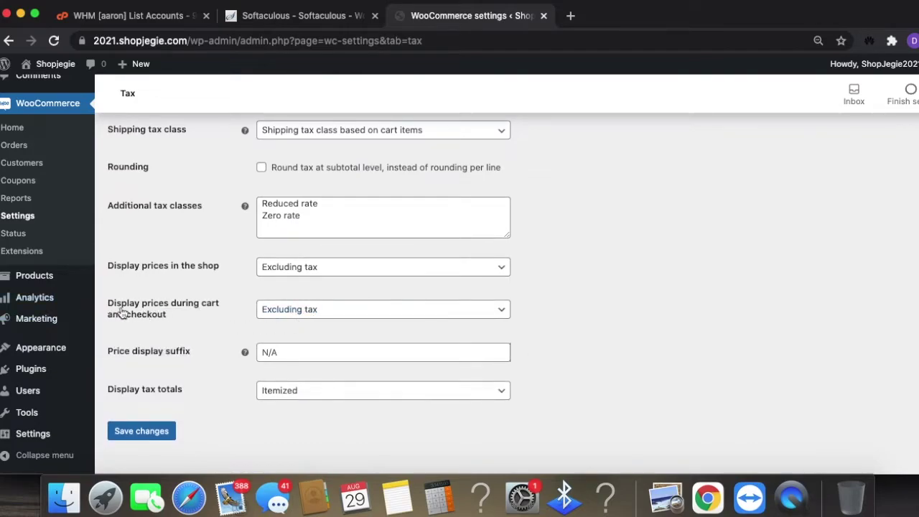
left_click(288, 309)
left_click(305, 329)
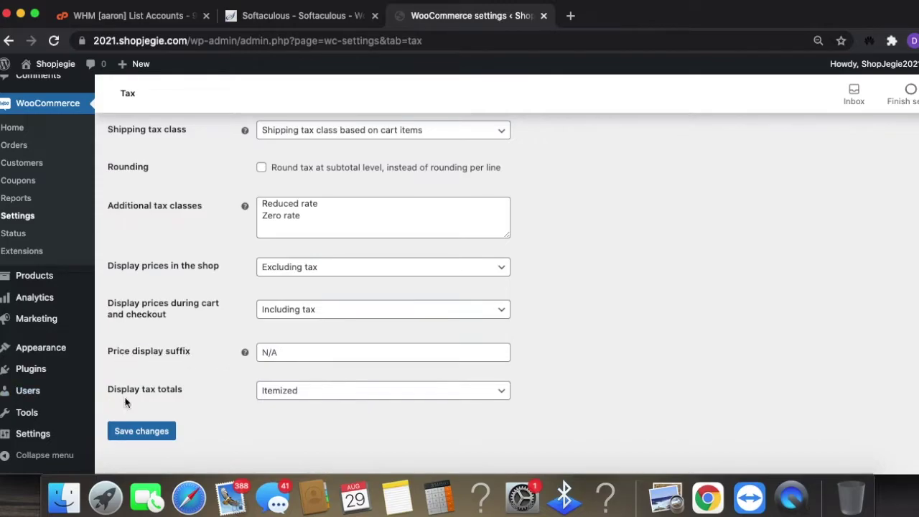
- Display tax totals as a single total and save the tax options
left_click(332, 390)
left_click(225, 396)
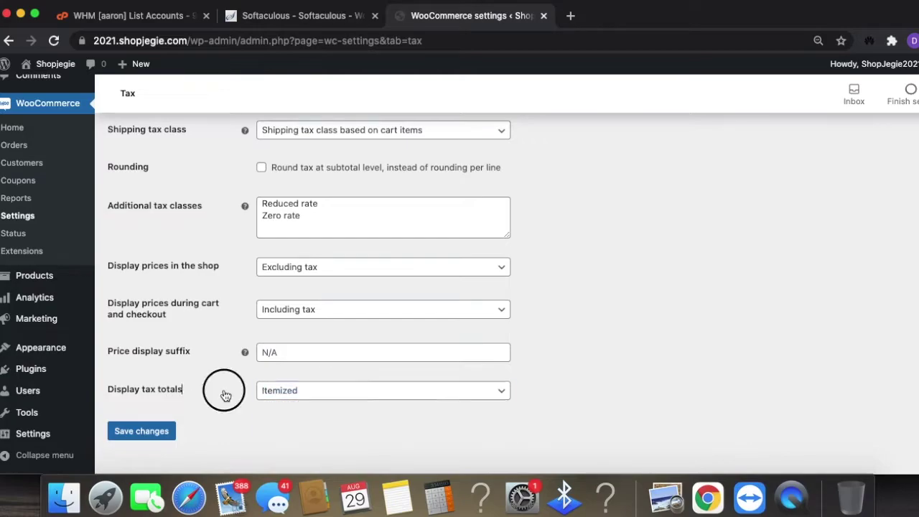
left_click(335, 392)
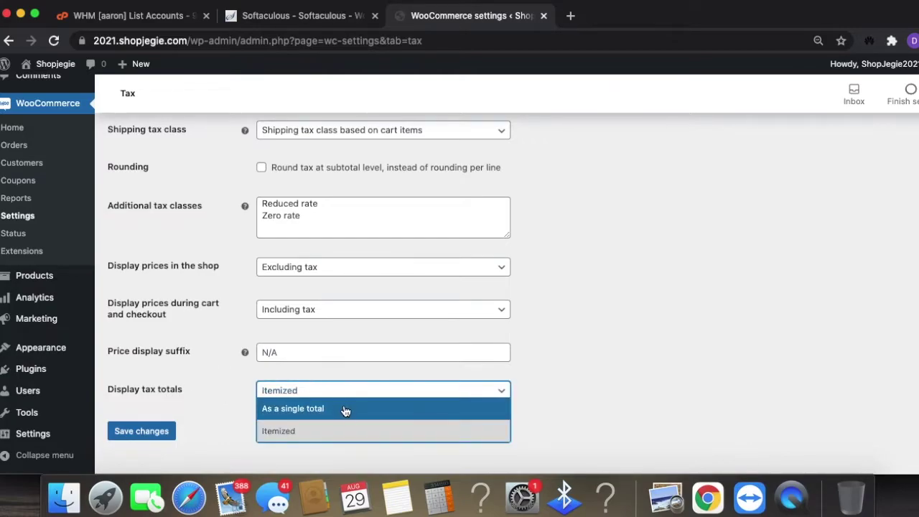
left_click(355, 410)
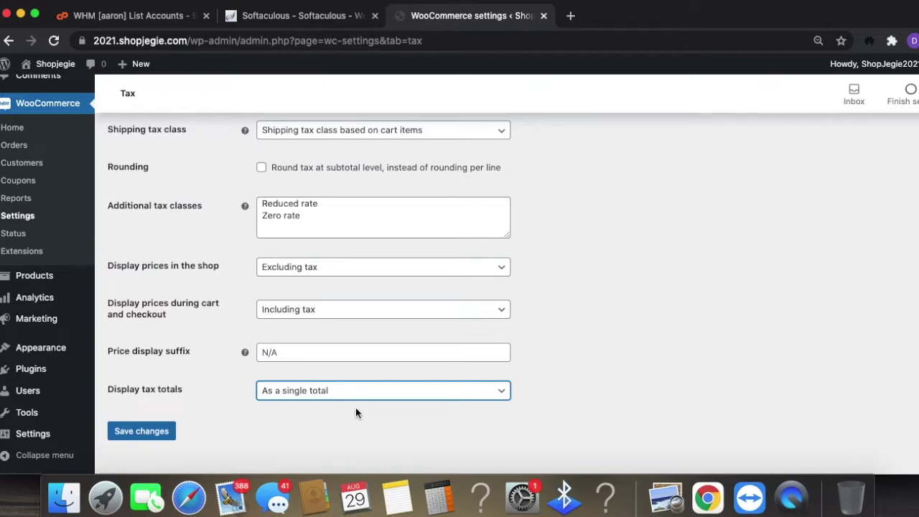
scroll(352, 359, "up", 2)
scroll(345, 403, "down", 3)
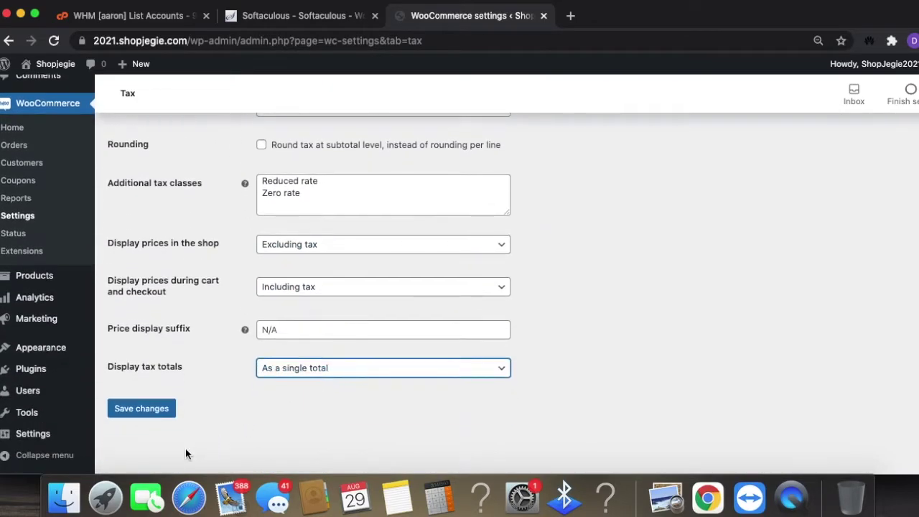
left_click(157, 411)
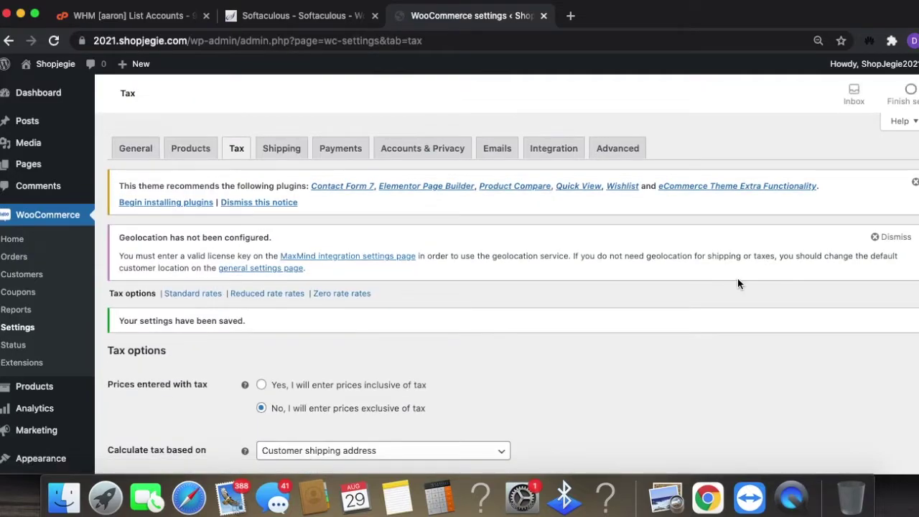
- Browse the empty Standard and Reduced rate tax tables, then go to Shipping zones
left_click(182, 298)
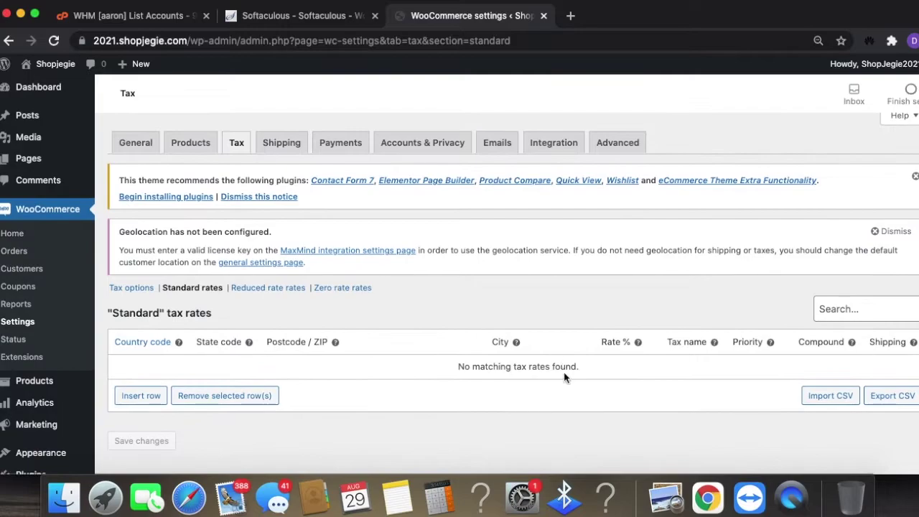
scroll(565, 373, "down", 1)
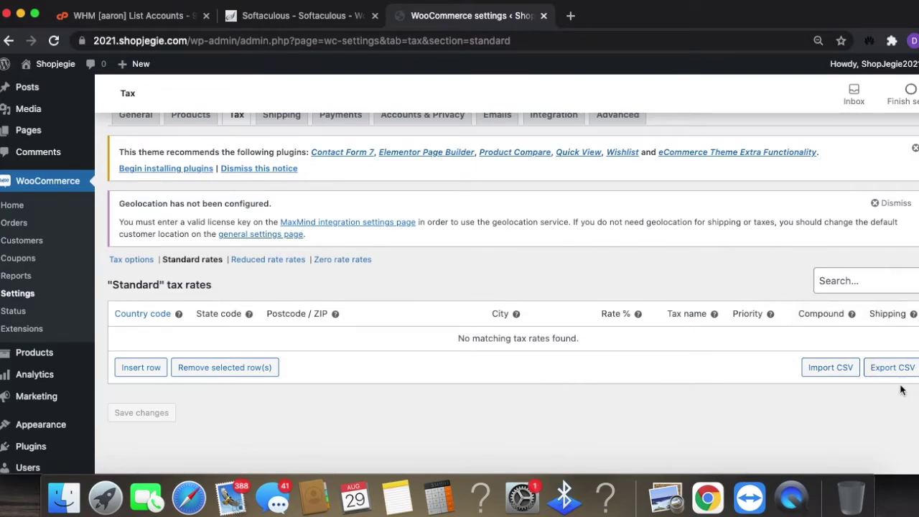
left_click(268, 259)
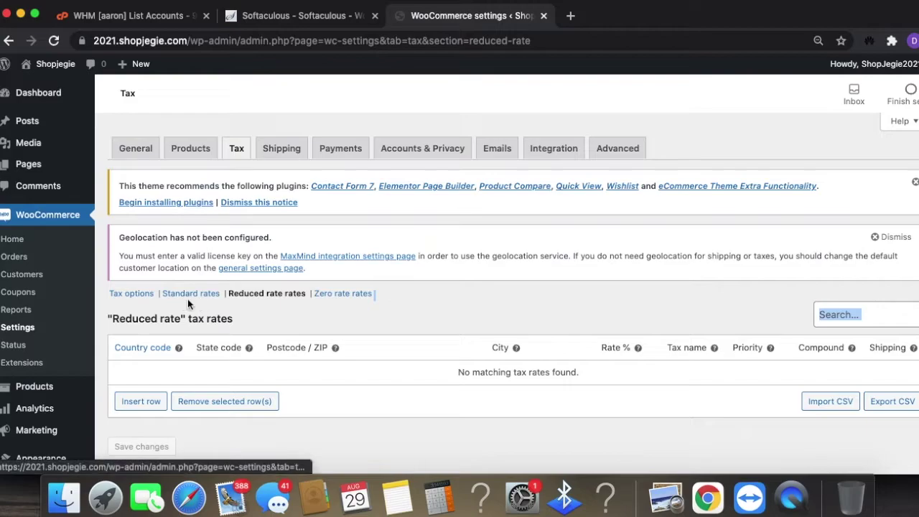
left_click(188, 299)
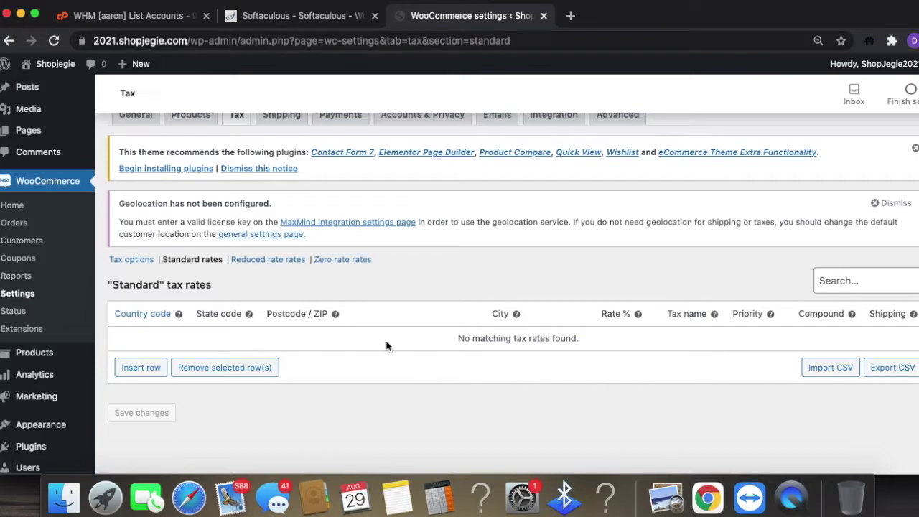
left_click(267, 259)
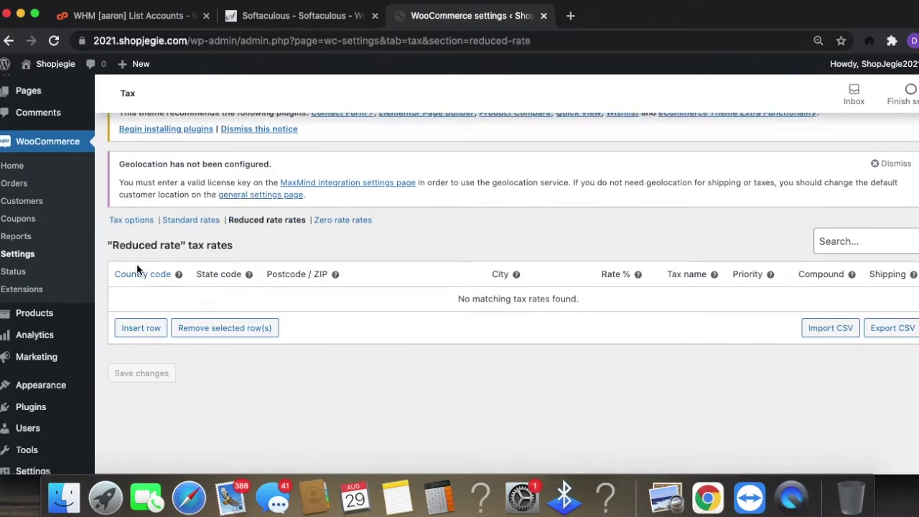
mouse_move(178, 274)
scroll(347, 348, "up", 1)
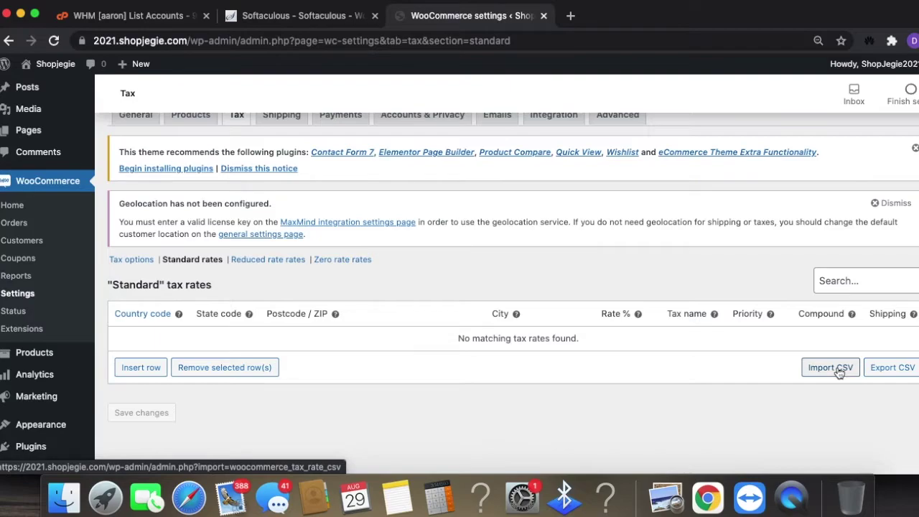
left_click(268, 259)
left_click(283, 149)
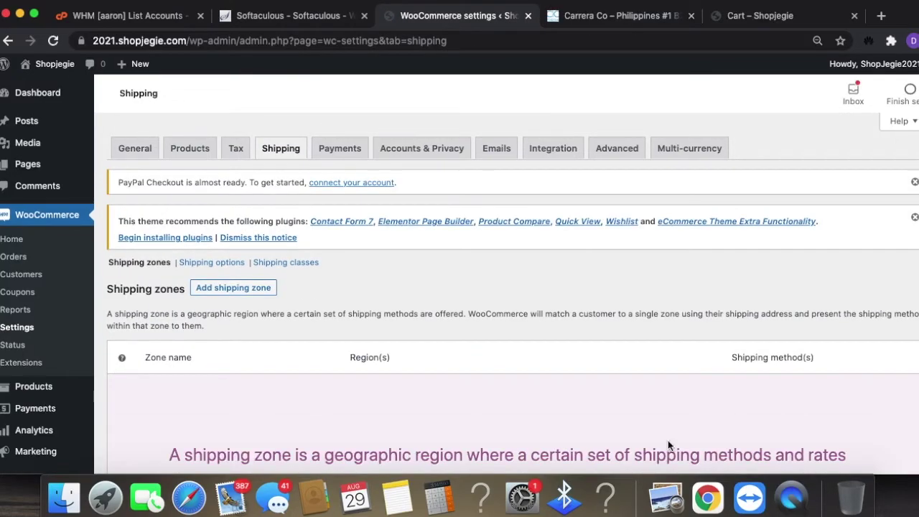
- Zoom the page to 80%, review Shipping options, then open Shipping classes
key("super+minus")
key("super+minus")
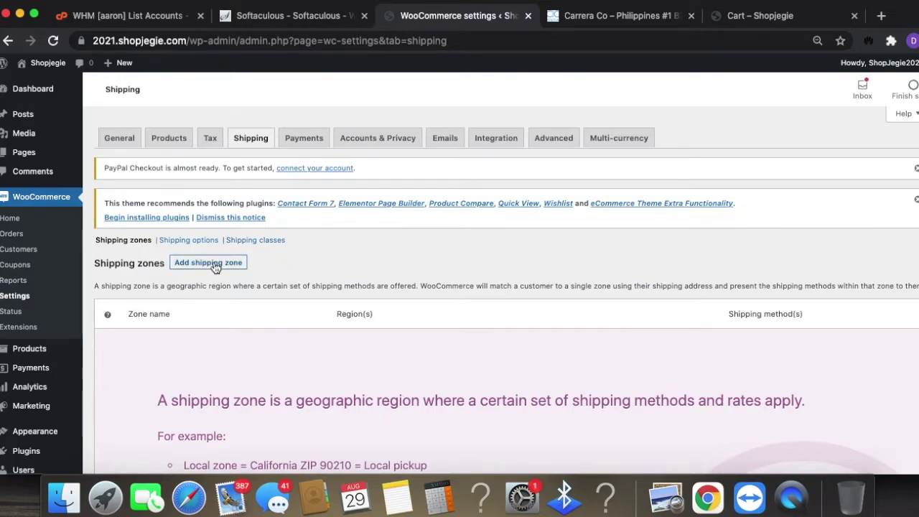
left_click(175, 241)
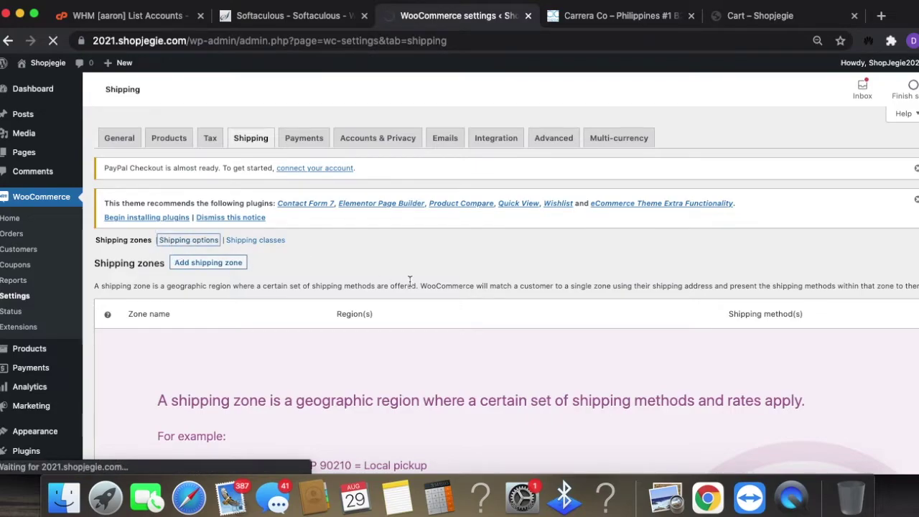
scroll(428, 300, "down", 2)
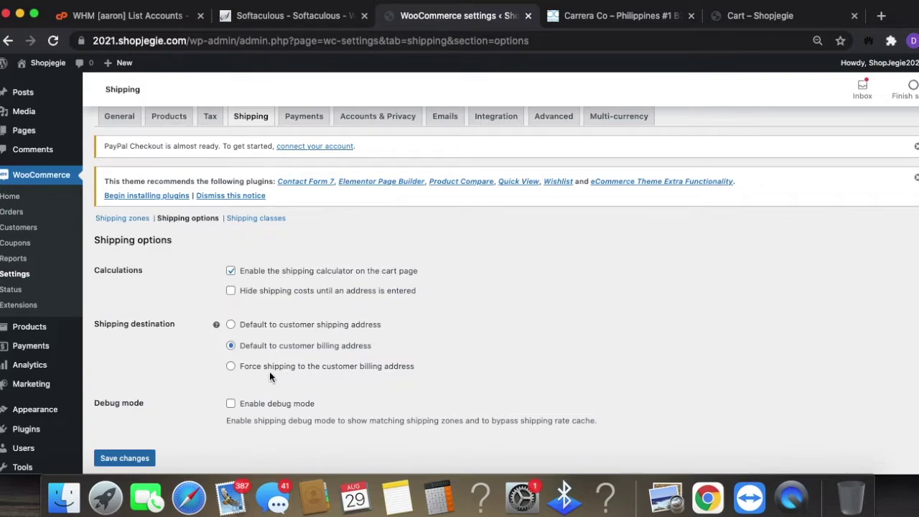
scroll(392, 381, "down", 1)
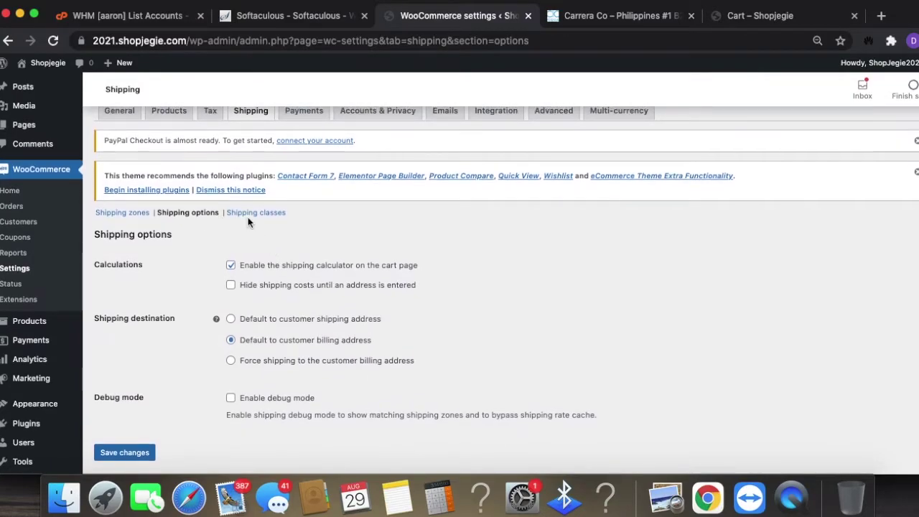
left_click(255, 214)
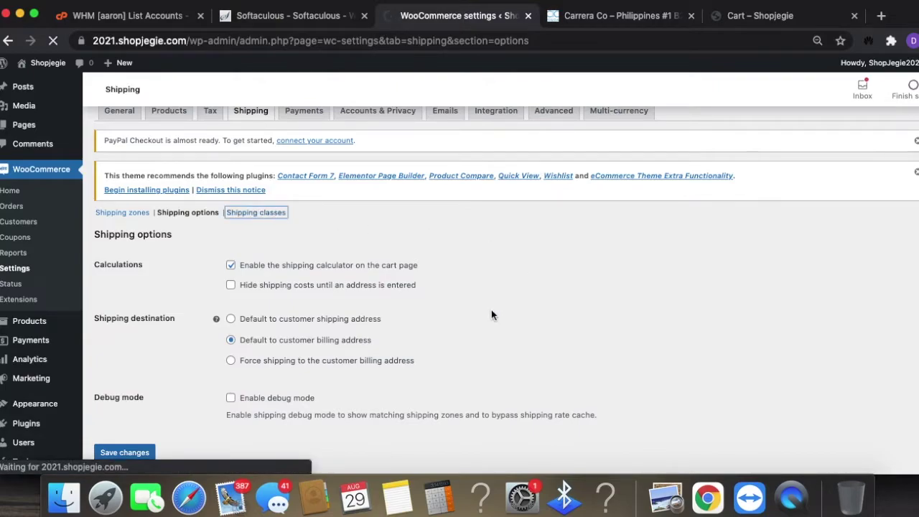
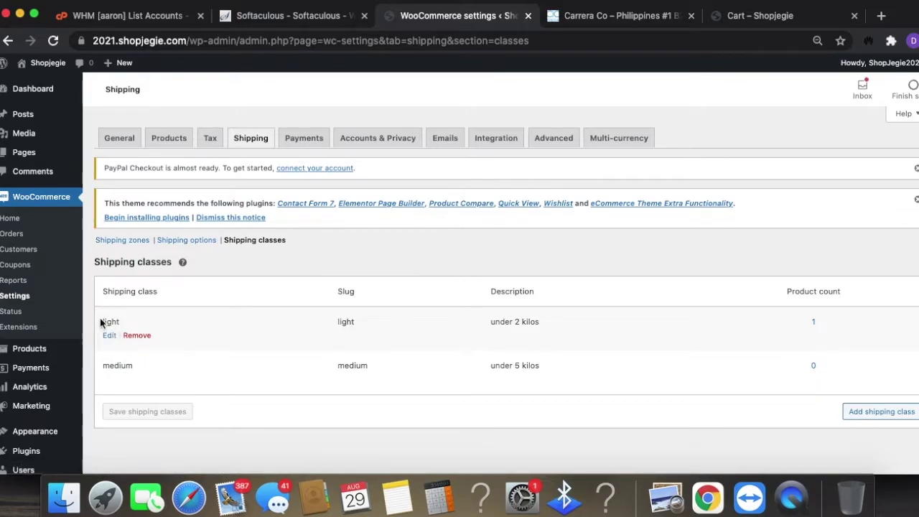
- Add new shipping classes 'documents' and 'parcel' and save them
left_click(884, 412)
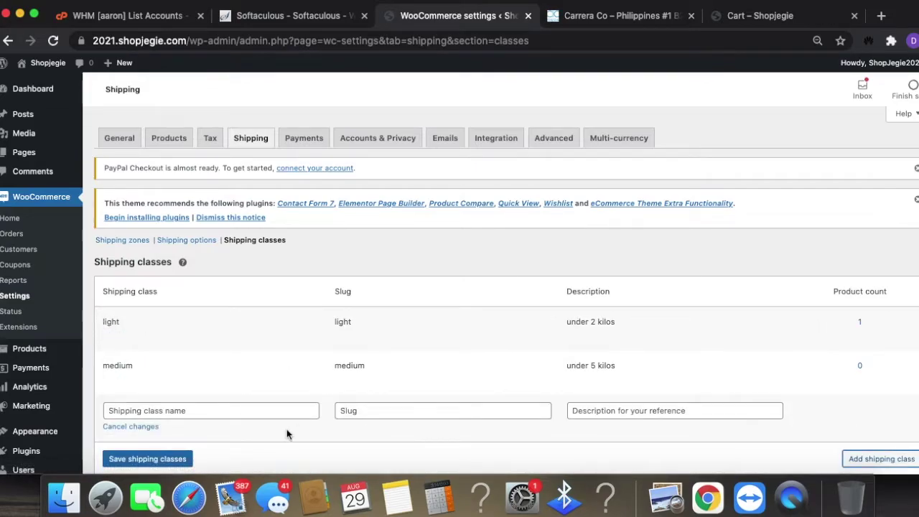
left_click(241, 410)
type("documents")
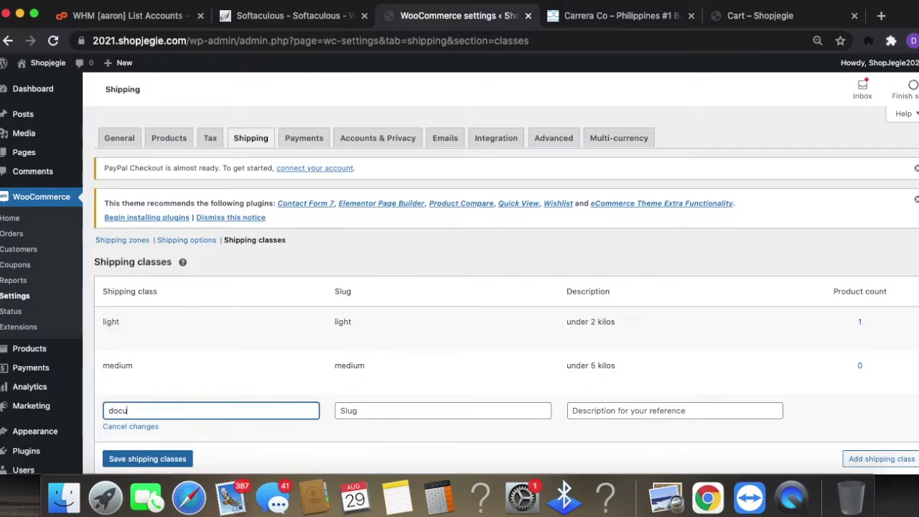
left_click(892, 460)
scroll(841, 435, "down", 3)
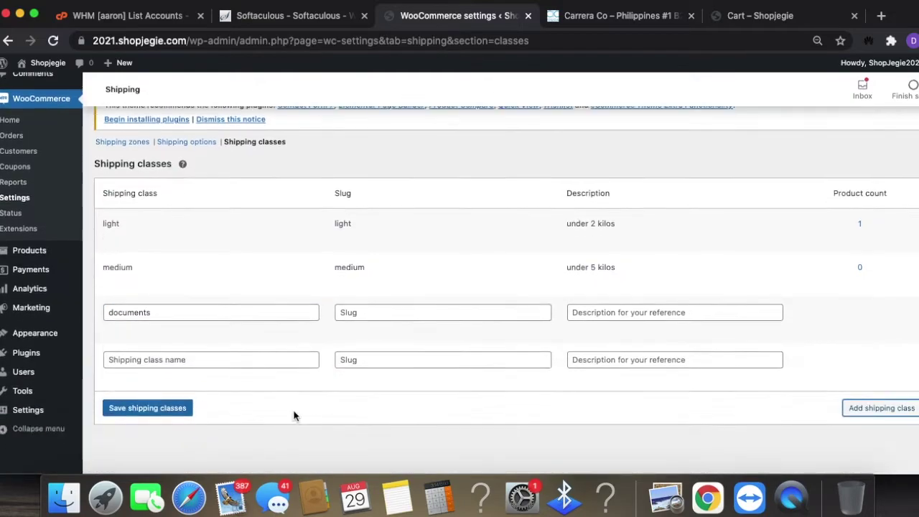
left_click(225, 357)
type("parcel")
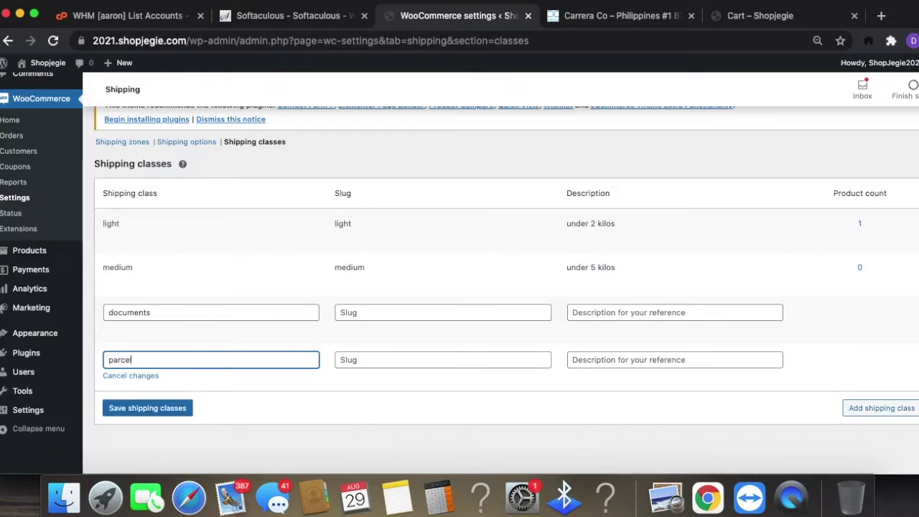
left_click(883, 408)
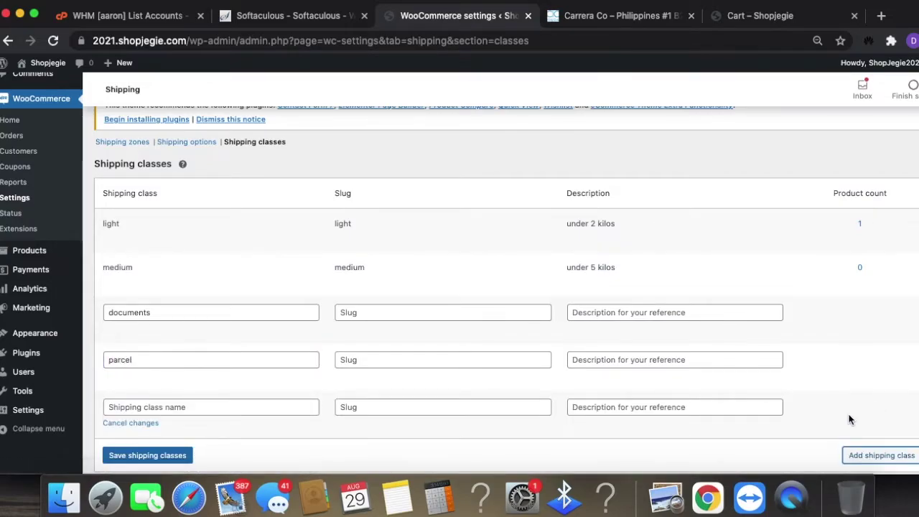
left_click(191, 359)
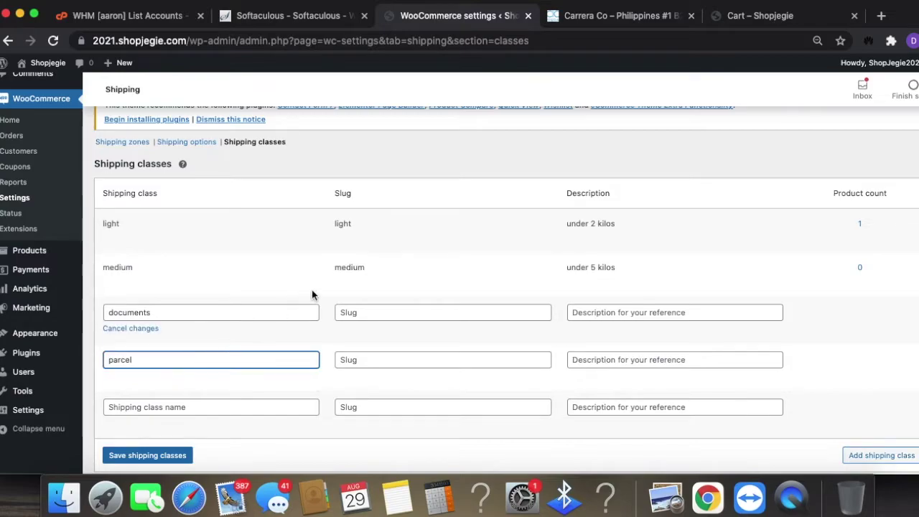
left_click(148, 456)
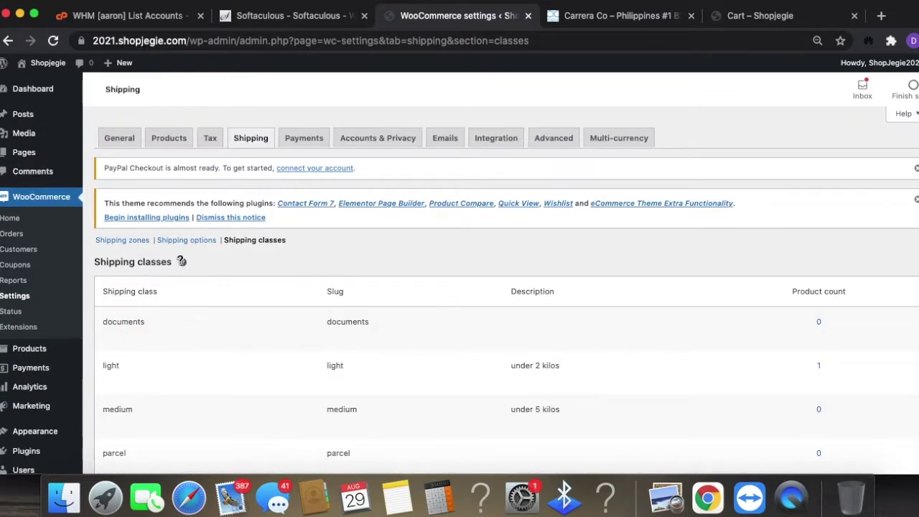
left_click(133, 243)
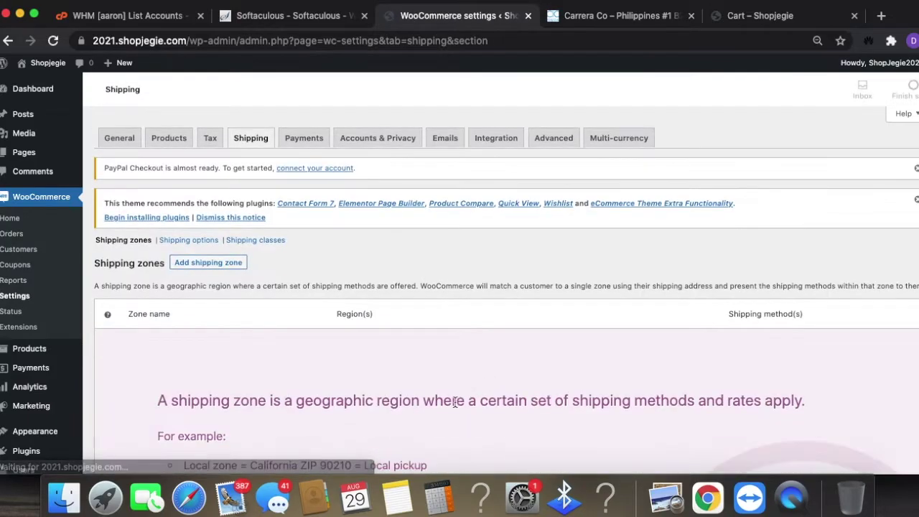
- Create a new shipping zone named 'usa'
scroll(447, 411, "down", 1)
scroll(436, 404, "down", 2)
left_click(208, 199)
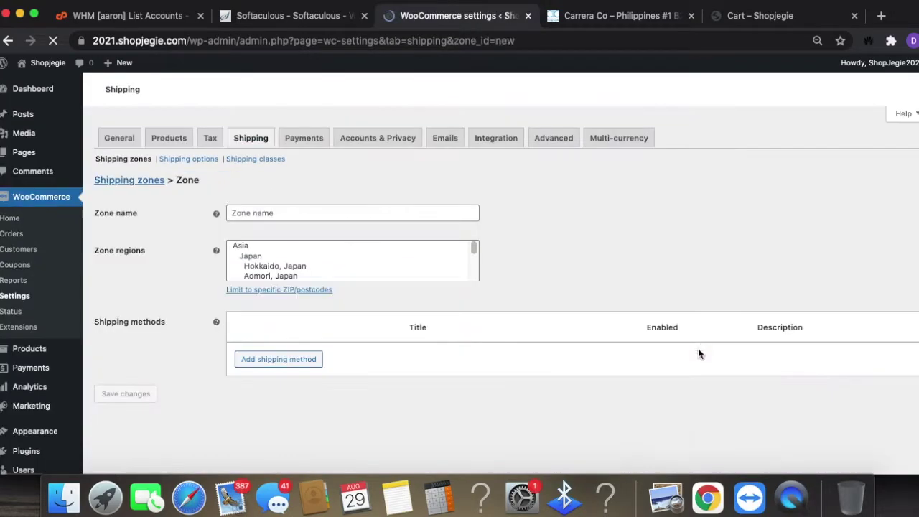
left_click(295, 292)
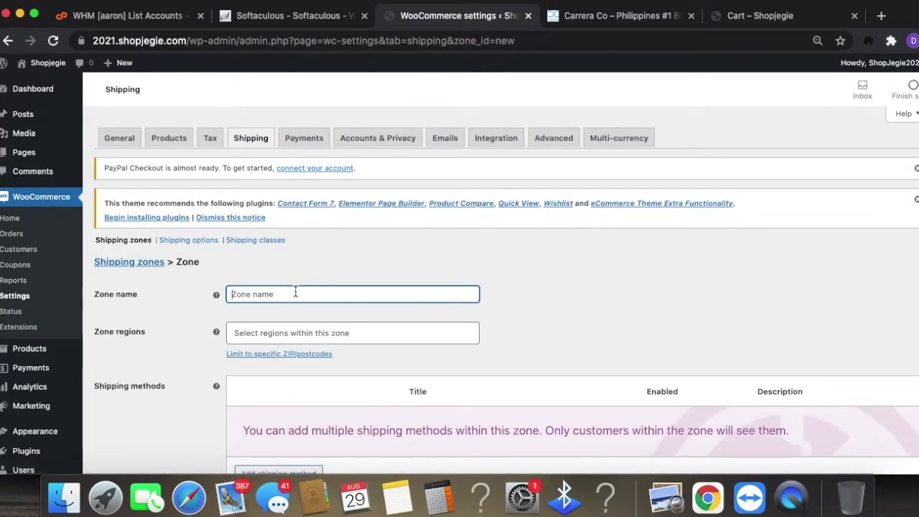
type("us")
key("Tab")
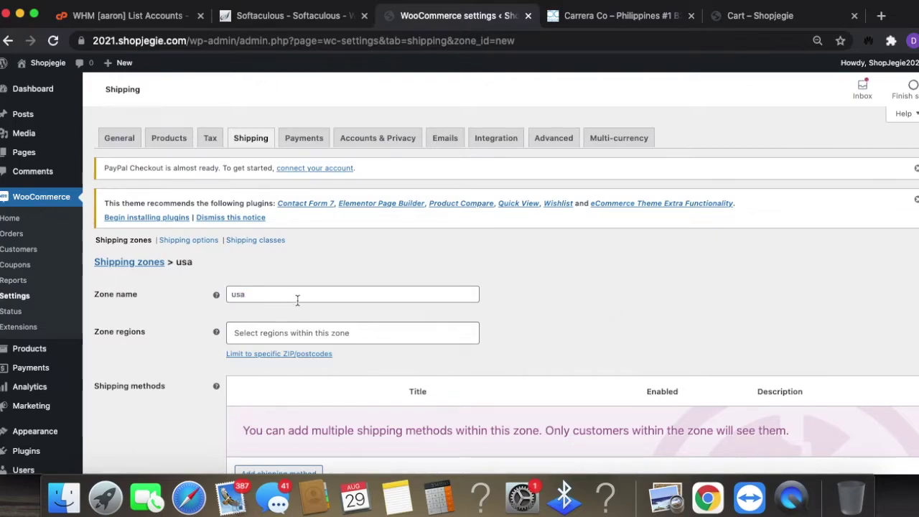
- Set the zone region to United States (US) and add a Flat rate method
scroll(446, 343, "down", 3)
left_click(310, 248)
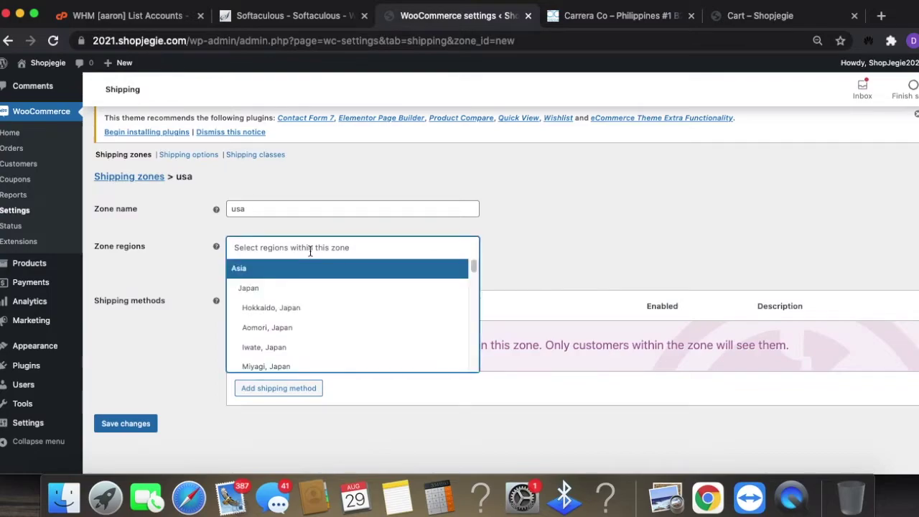
type("united")
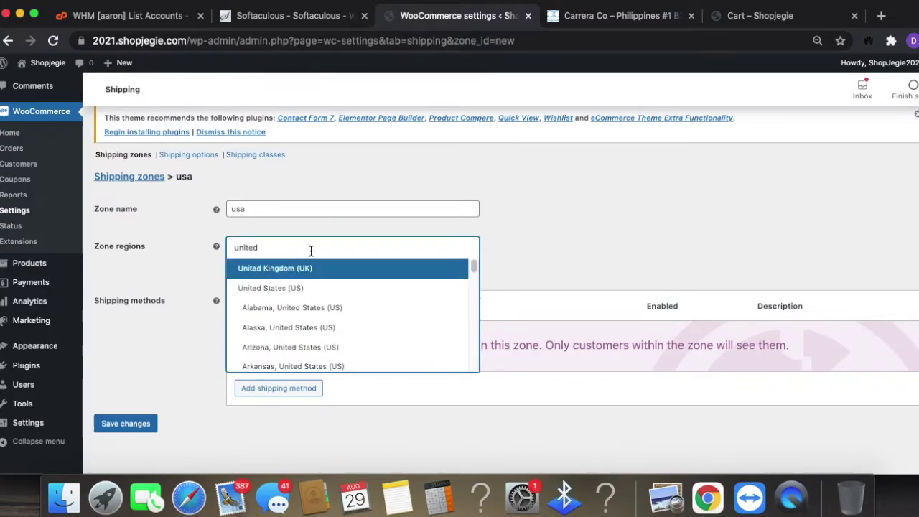
left_click(307, 289)
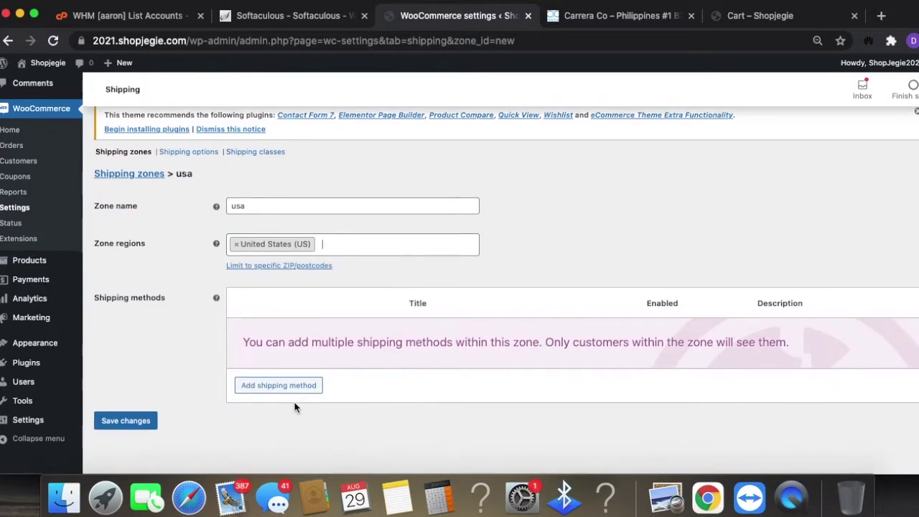
left_click(296, 388)
left_click(581, 313)
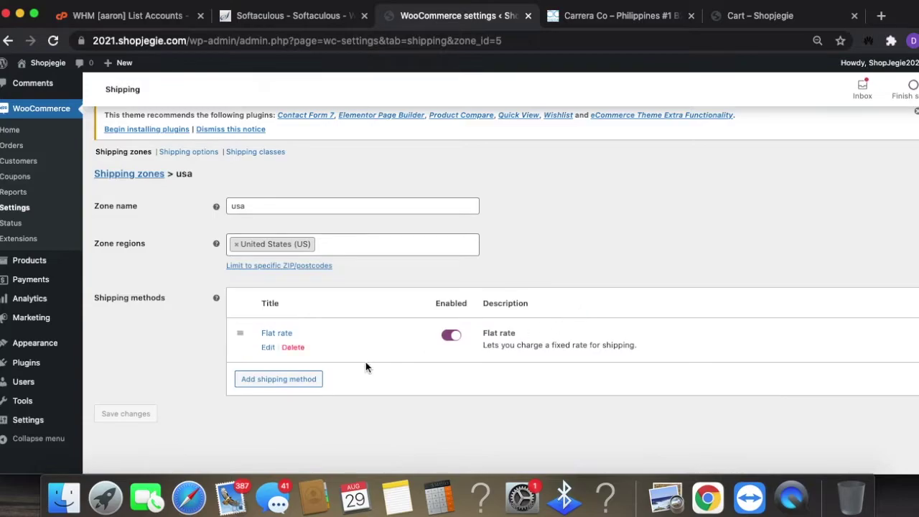
- Set the Flat rate base Cost to 1.99
left_click(269, 348)
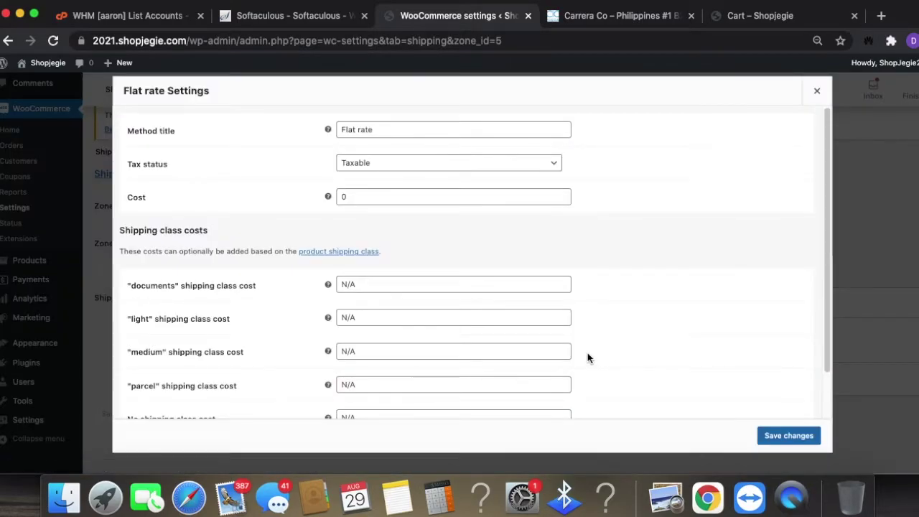
scroll(212, 329, "down", 1)
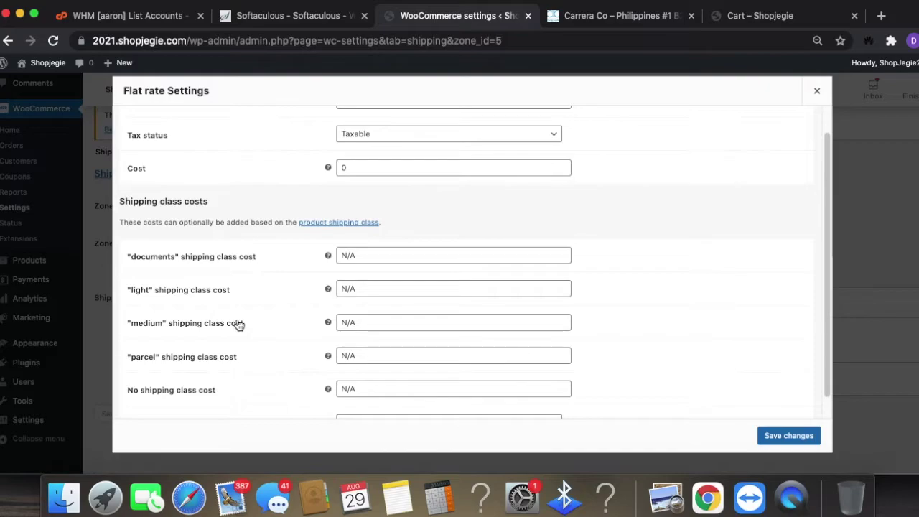
left_click(423, 259)
scroll(446, 246, "up", 2)
left_click(400, 198)
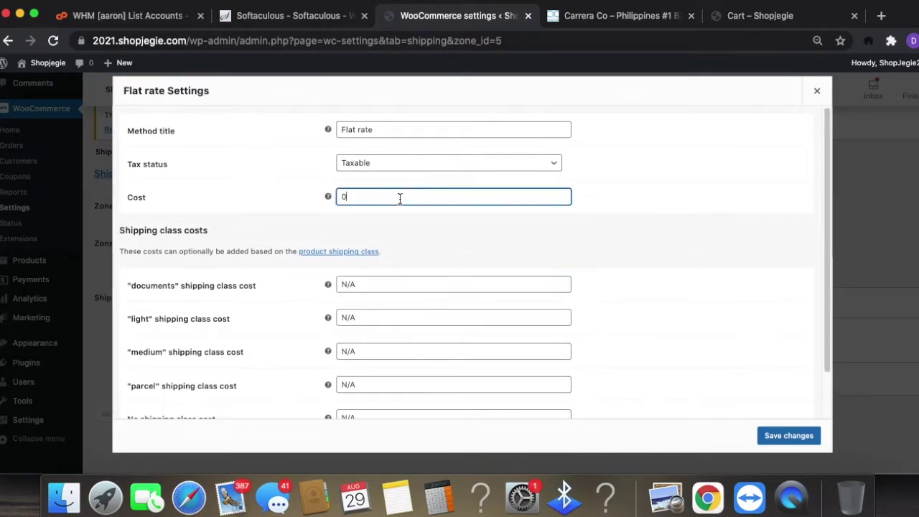
key("BackSpace")
type("1.")
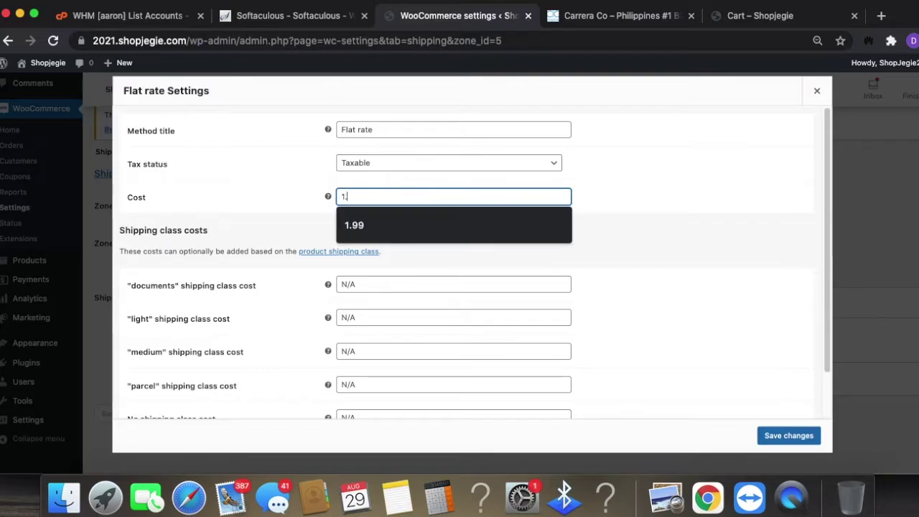
key("BackSpace")
key("BackSpace")
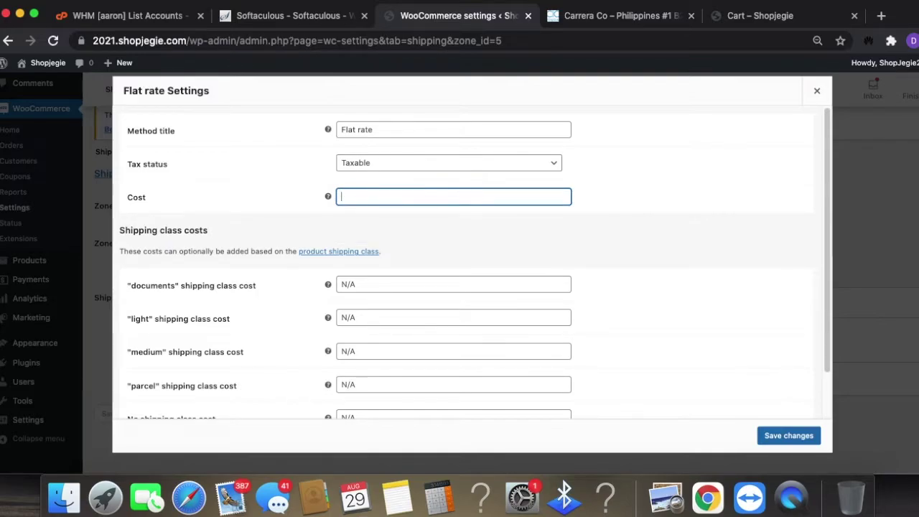
type("1.99")
- Set the medium class cost to 10 and parcel class cost to 2, then save
scroll(433, 348, "down", 1)
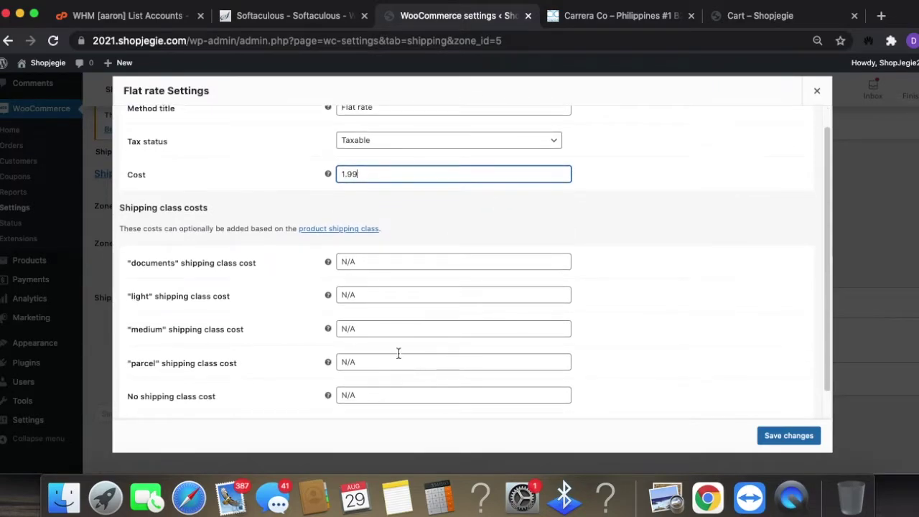
left_click(357, 295)
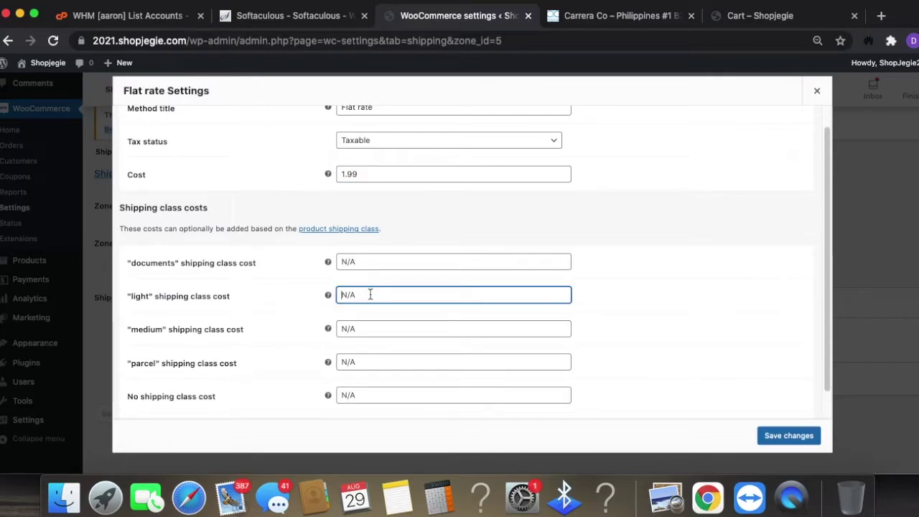
left_click(396, 328)
type("10")
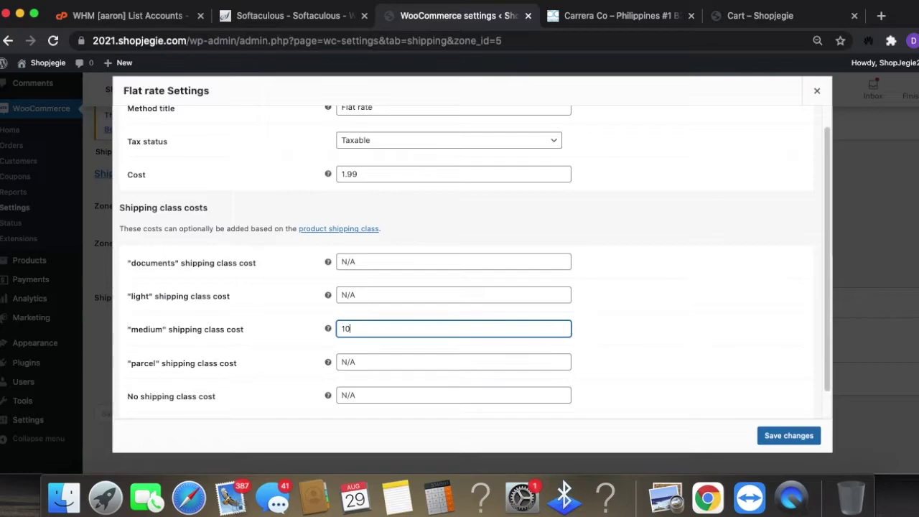
left_click(661, 347)
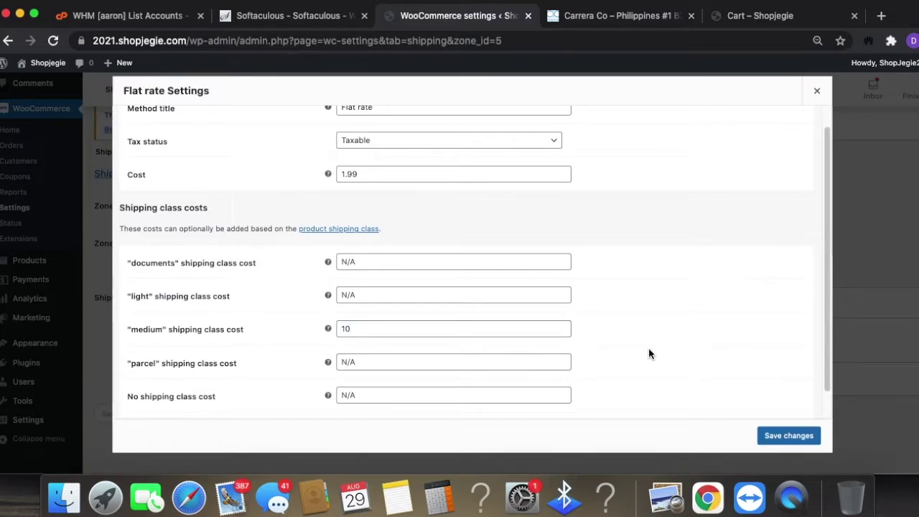
scroll(648, 350, "down", 1)
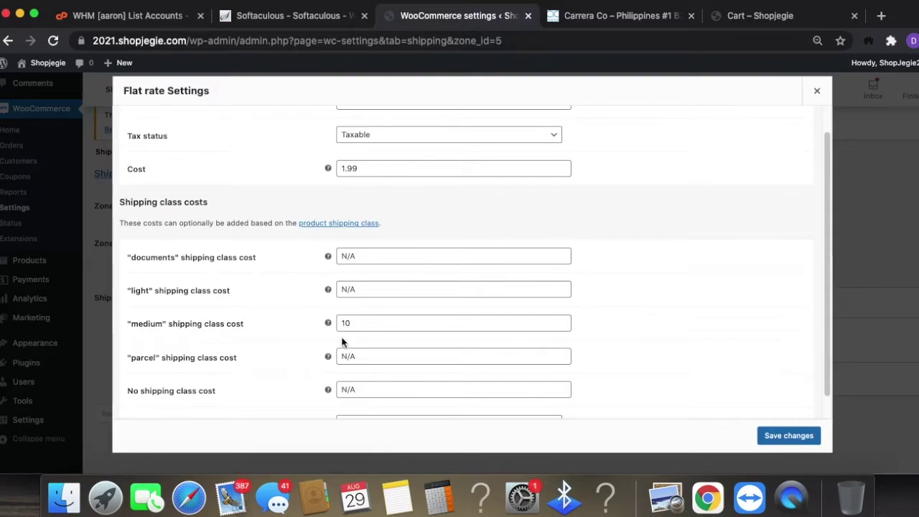
left_click(367, 357)
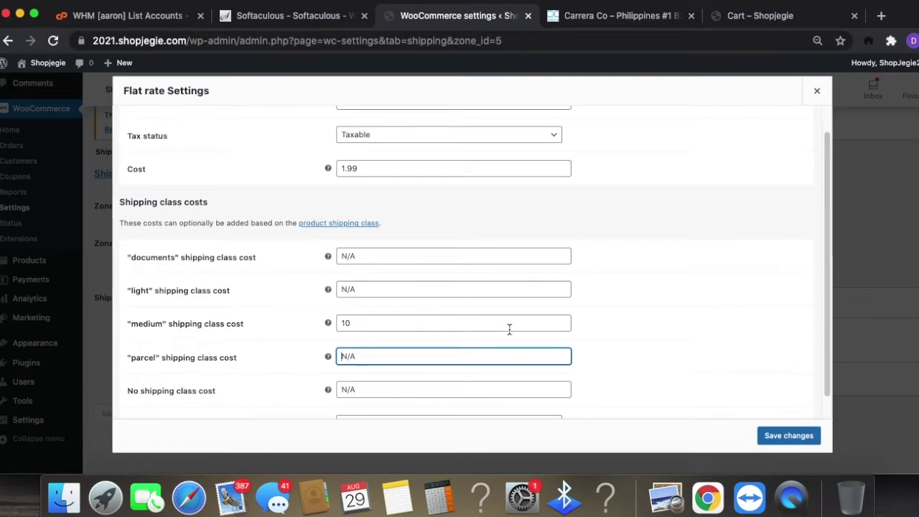
type("2")
left_click(789, 436)
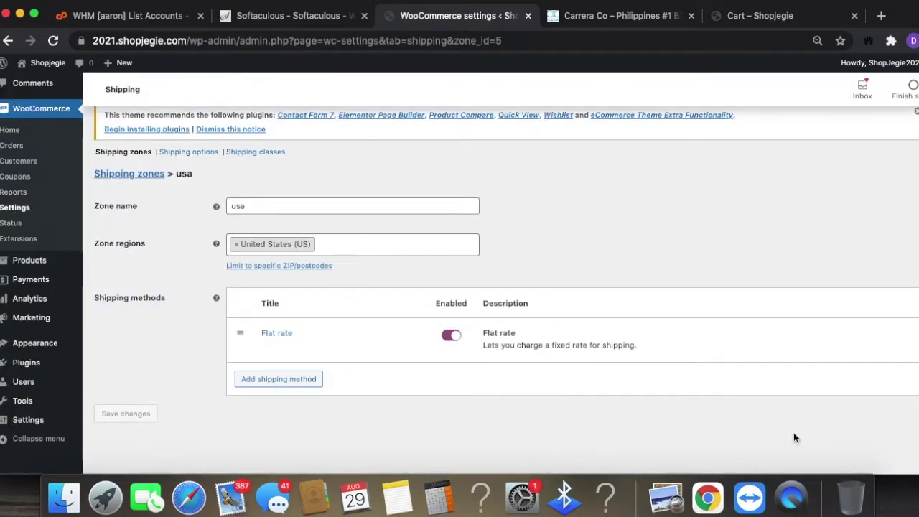
- Add a Free shipping method to the north america zone
scroll(776, 410, "up", 3)
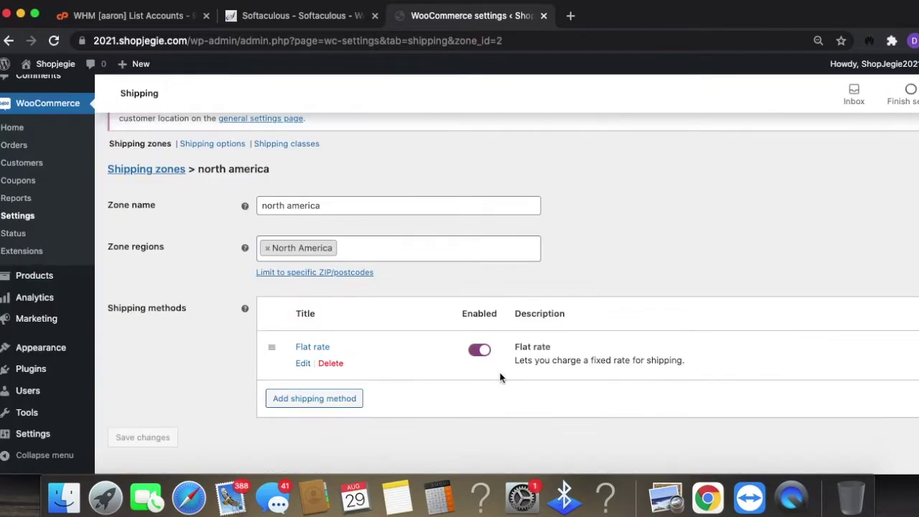
left_click(314, 399)
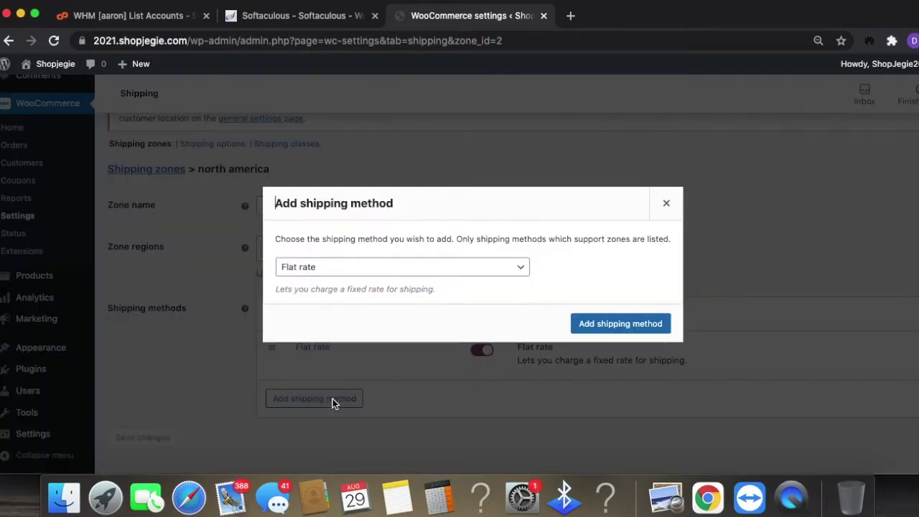
left_click(368, 270)
left_click(363, 280)
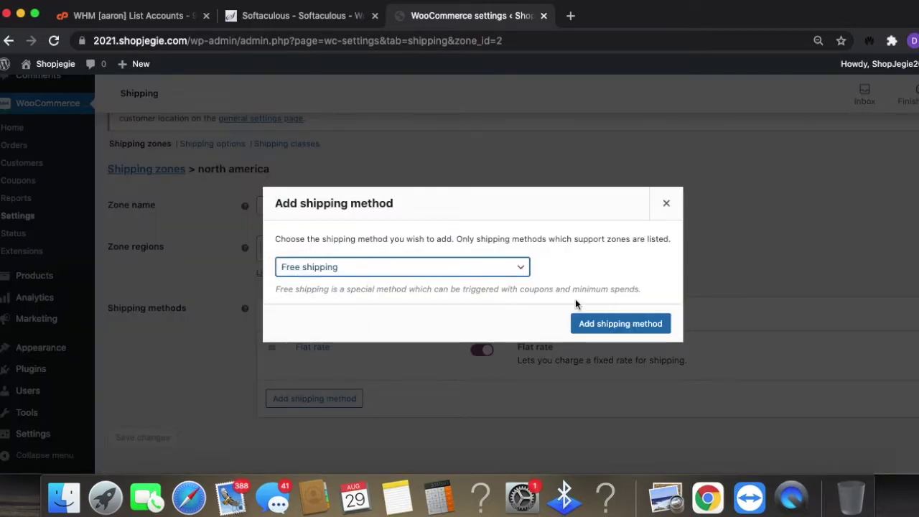
left_click(621, 323)
- Make Free shipping require a minimum order amount of 100 and save
mouse_move(390, 413)
left_click(302, 412)
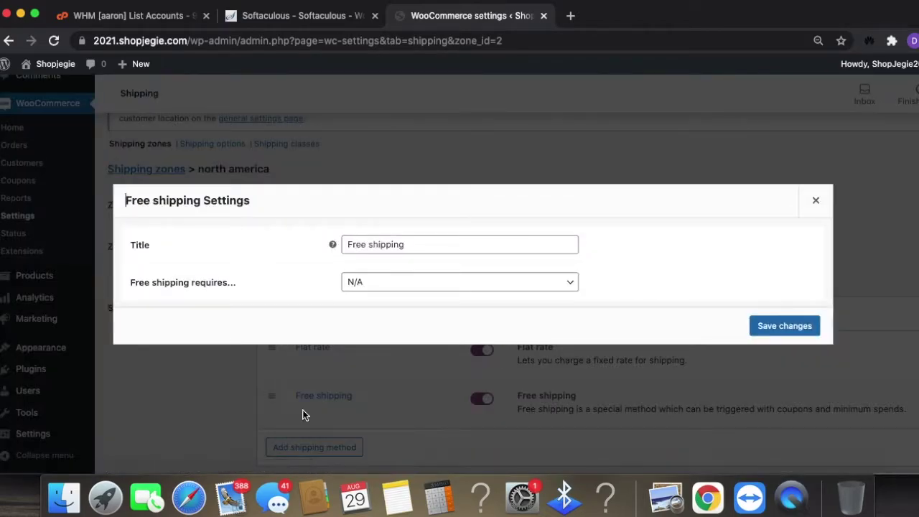
left_click(429, 281)
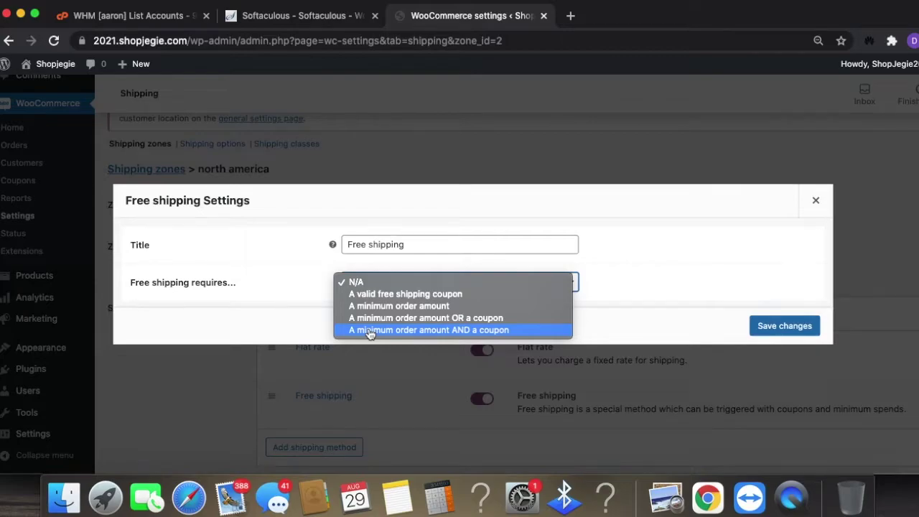
left_click(399, 306)
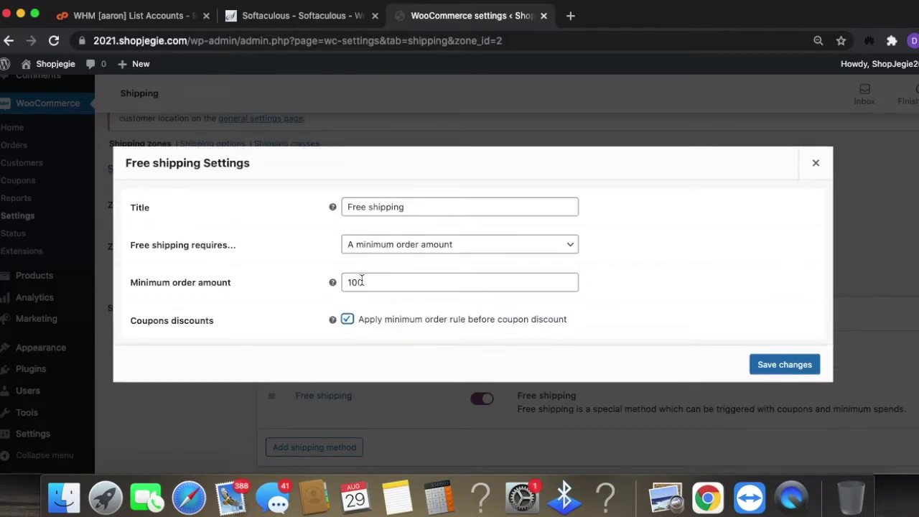
left_click_drag(370, 282, 340, 283)
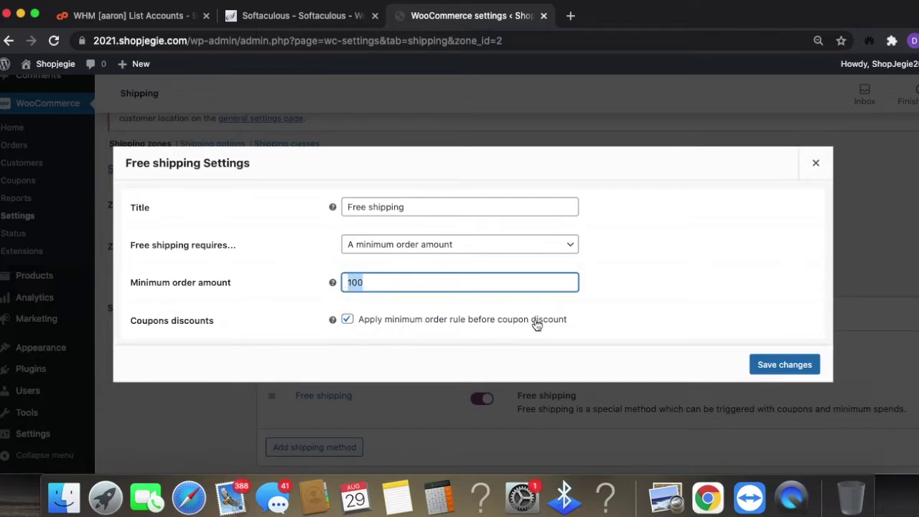
left_click(786, 364)
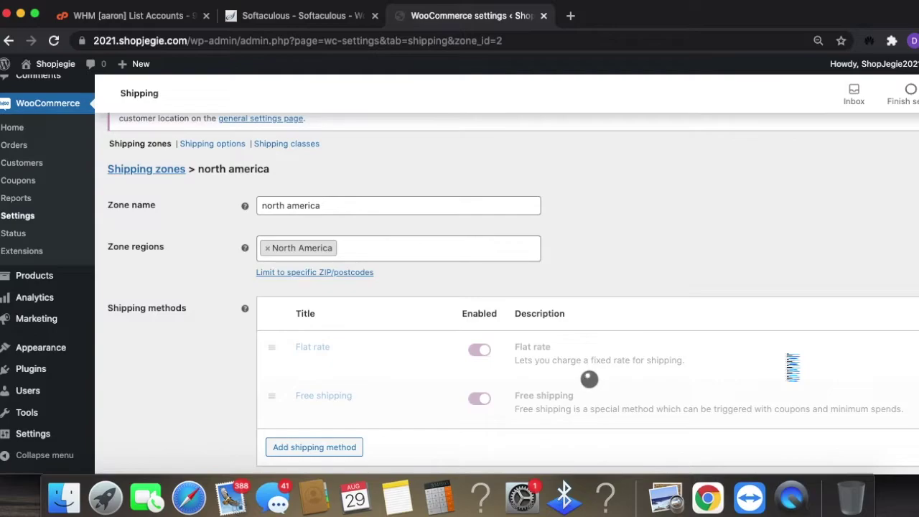
scroll(551, 389, "down", 2)
scroll(550, 389, "up", 3)
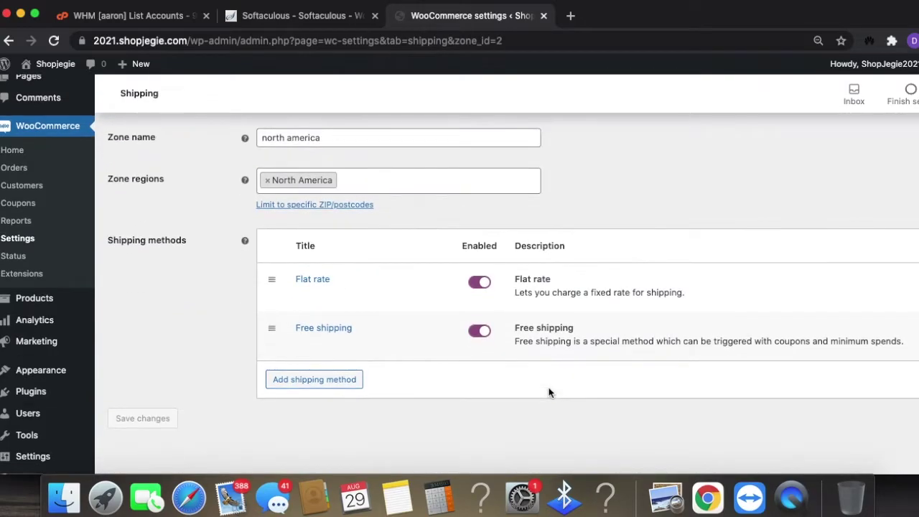
- Leave the north america zone and return to the shipping zones list
left_click(351, 226)
scroll(425, 365, "down", 3)
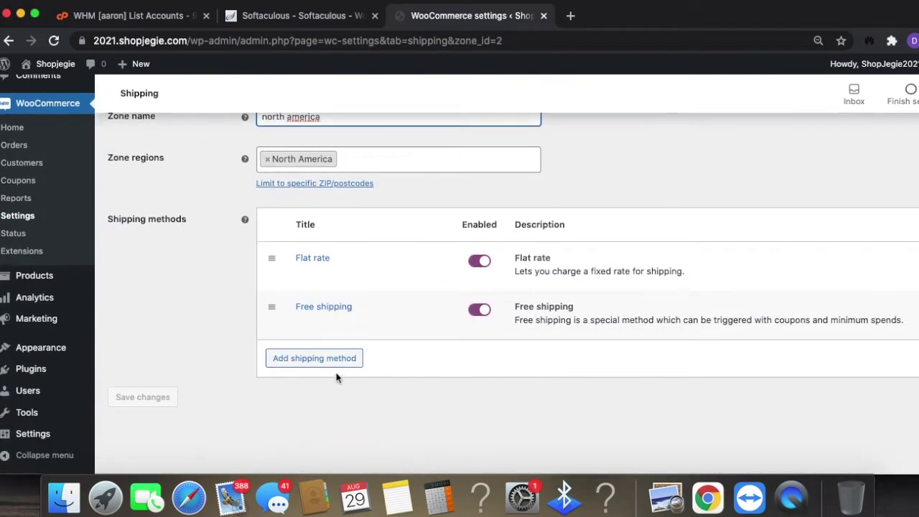
scroll(331, 373, "up", 5)
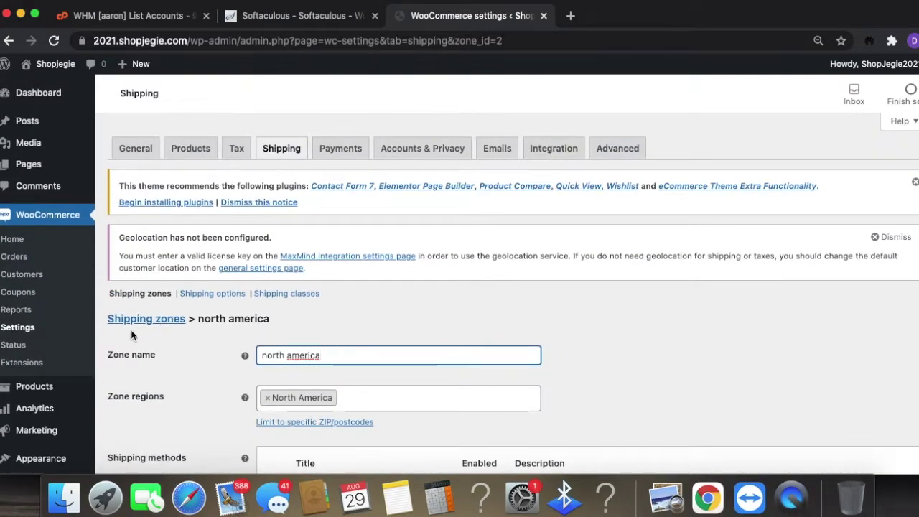
scroll(403, 408, "down", 3)
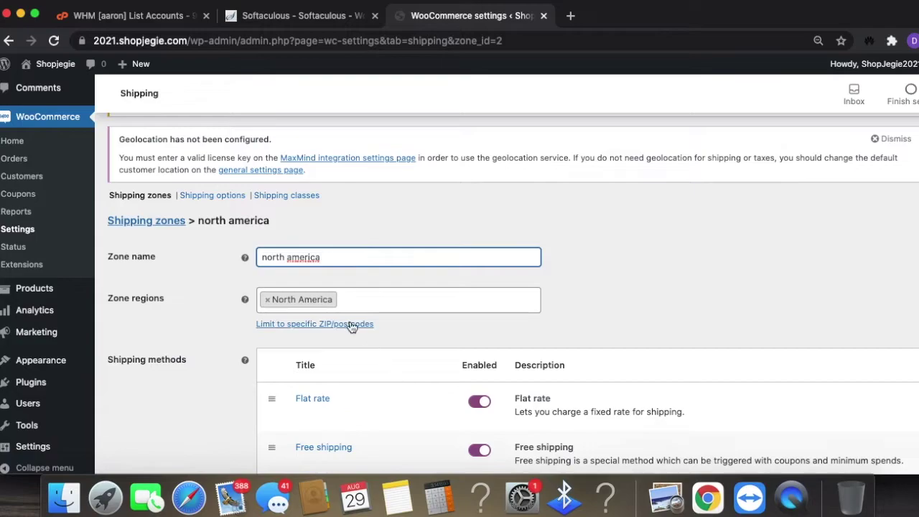
left_click(165, 220)
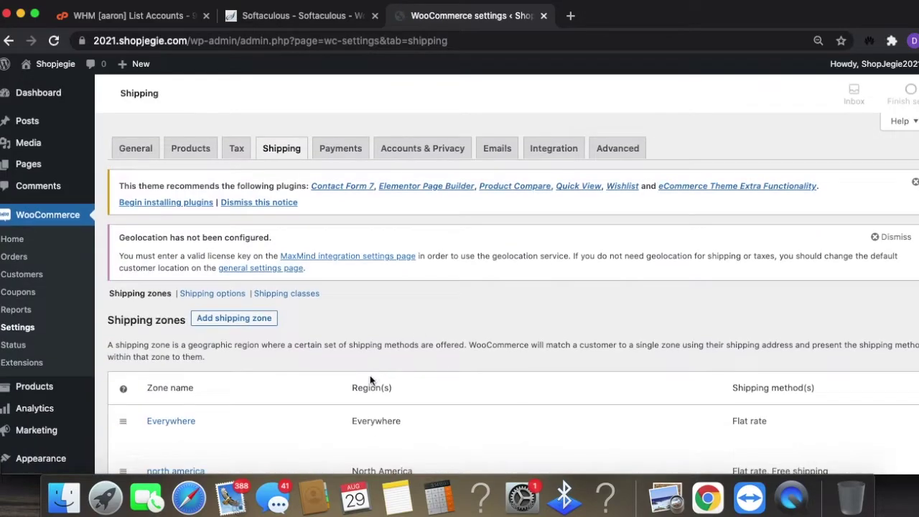
- Create a new 'asia' zone with region Asia and begin adding a shipping method
scroll(371, 380, "down", 5)
left_click(255, 160)
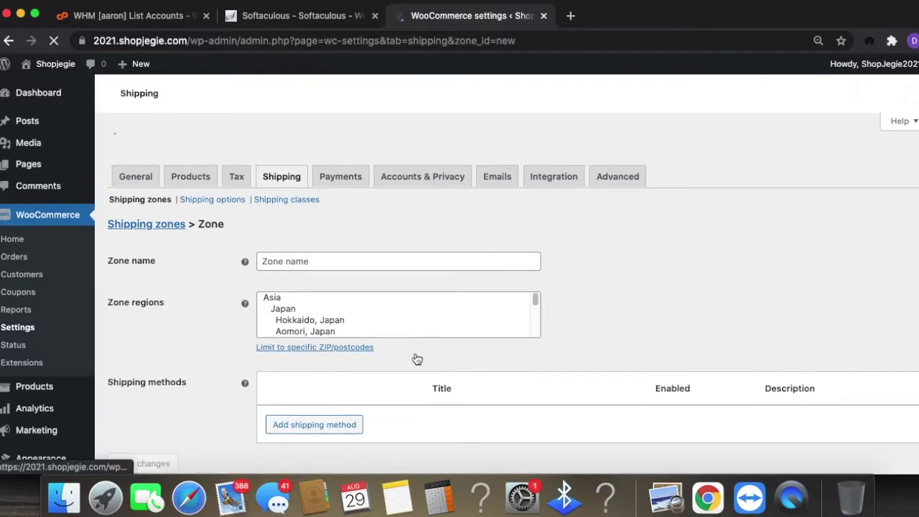
left_click(341, 352)
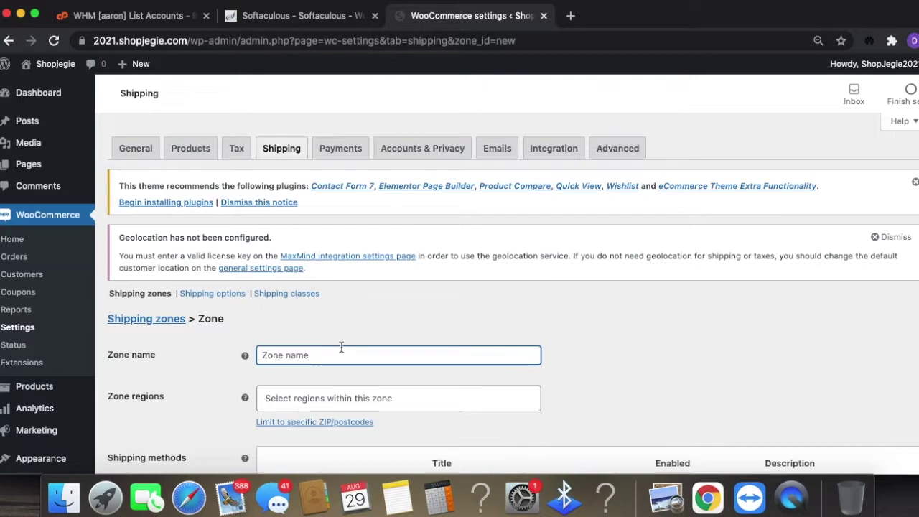
type("asia")
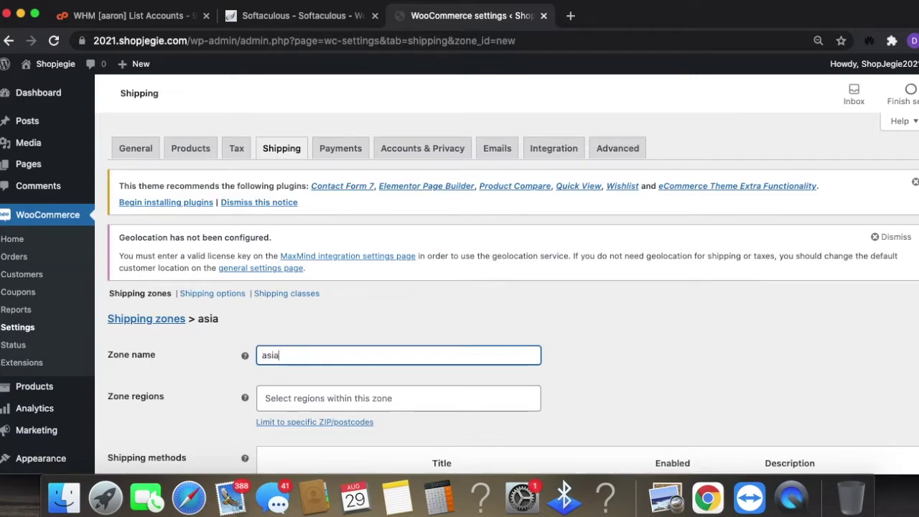
scroll(429, 300, "down", 3)
left_click(411, 296)
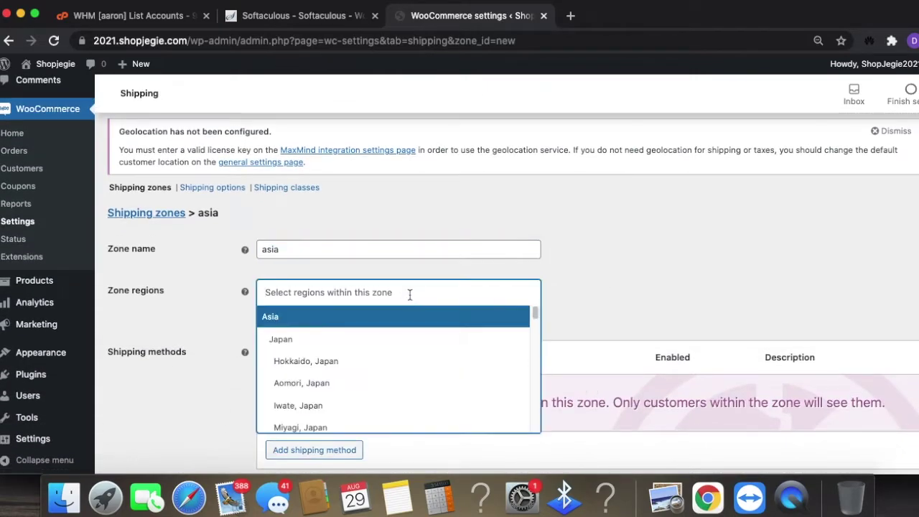
left_click(381, 316)
scroll(464, 358, "down", 1)
left_click(335, 435)
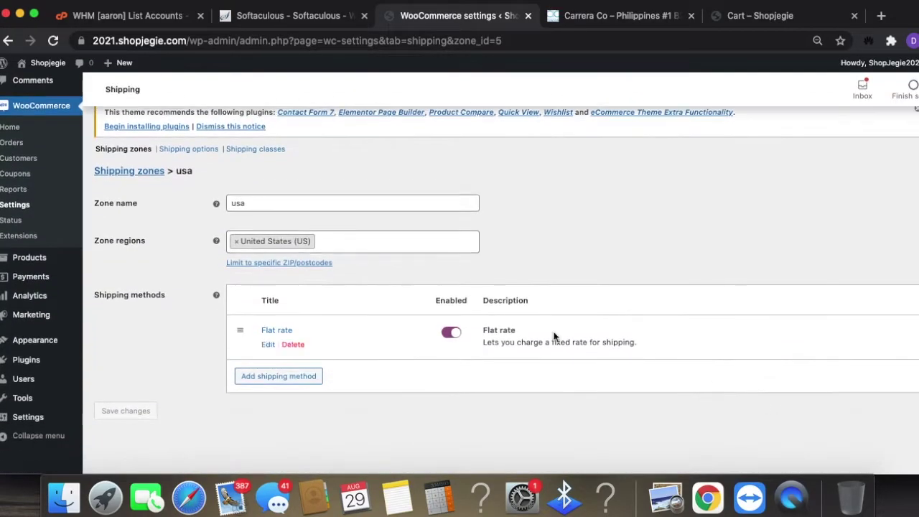
scroll(721, 321, "up", 3)
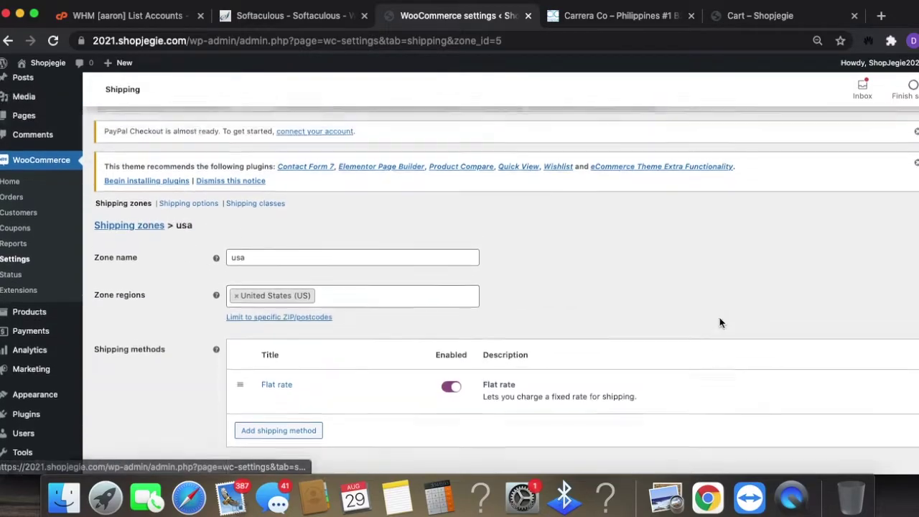
left_click(794, 15)
scroll(324, 246, "up", 5)
scroll(189, 378, "down", 3)
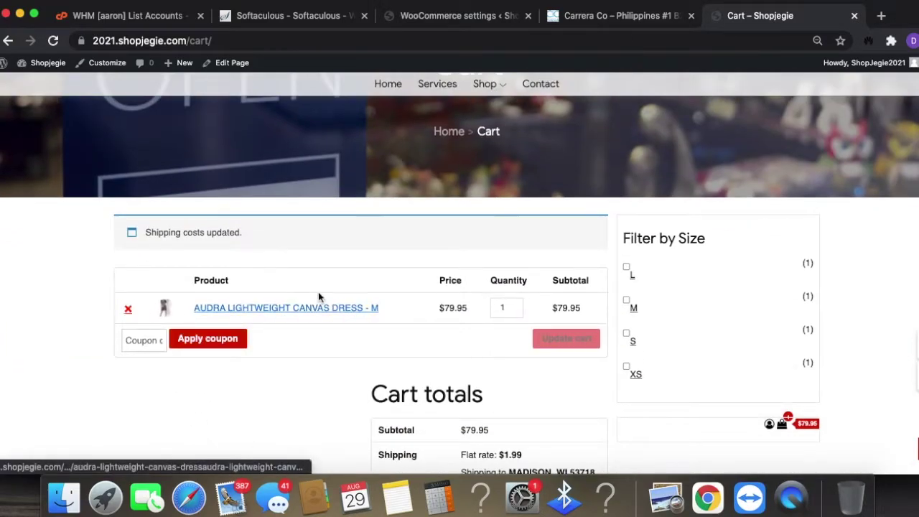
scroll(605, 338, "up", 1)
scroll(649, 262, "up", 1)
left_click(383, 42)
key("Return")
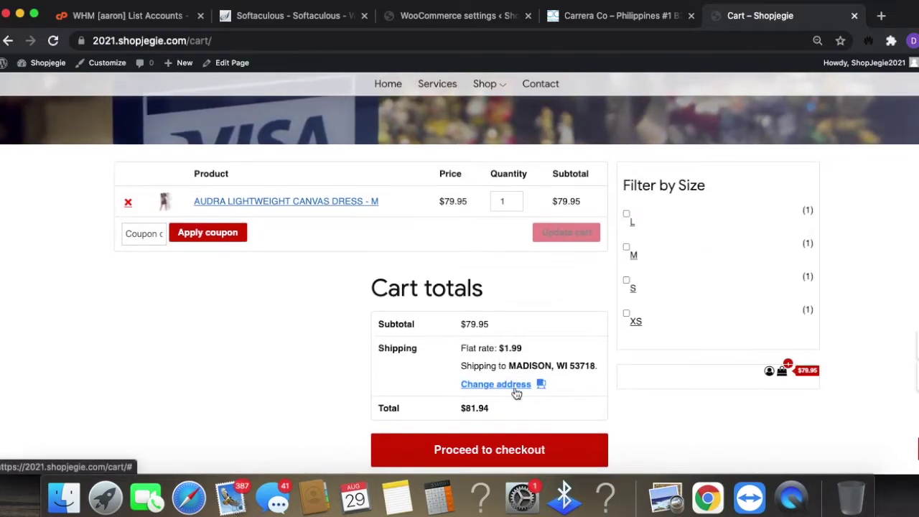
scroll(516, 394, "down", 2)
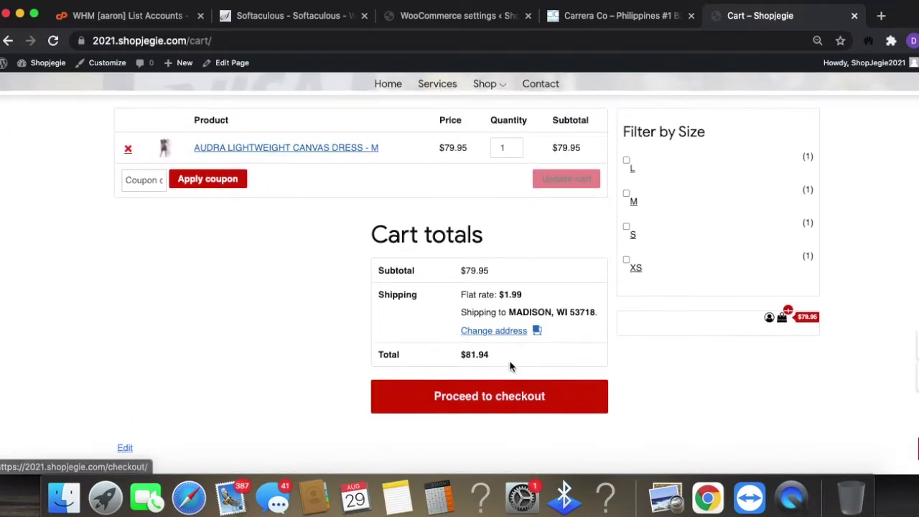
left_click(499, 15)
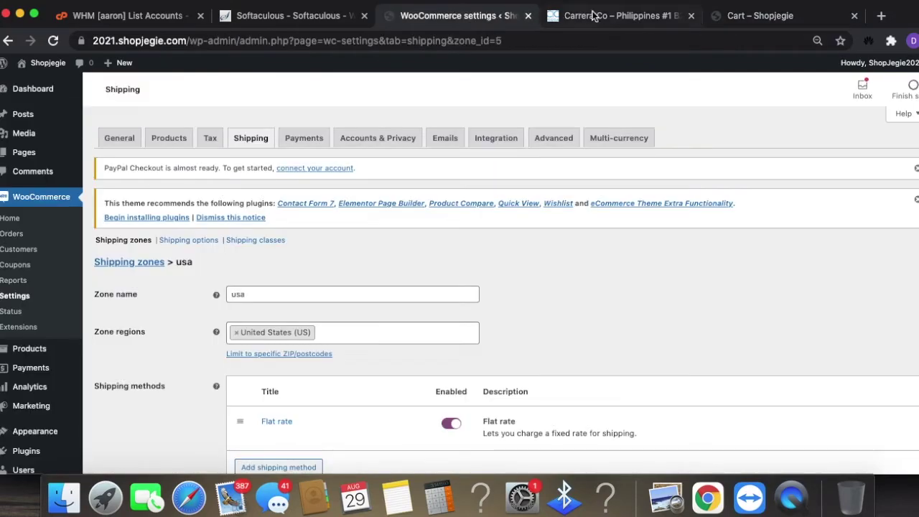
scroll(452, 211, "down", 2)
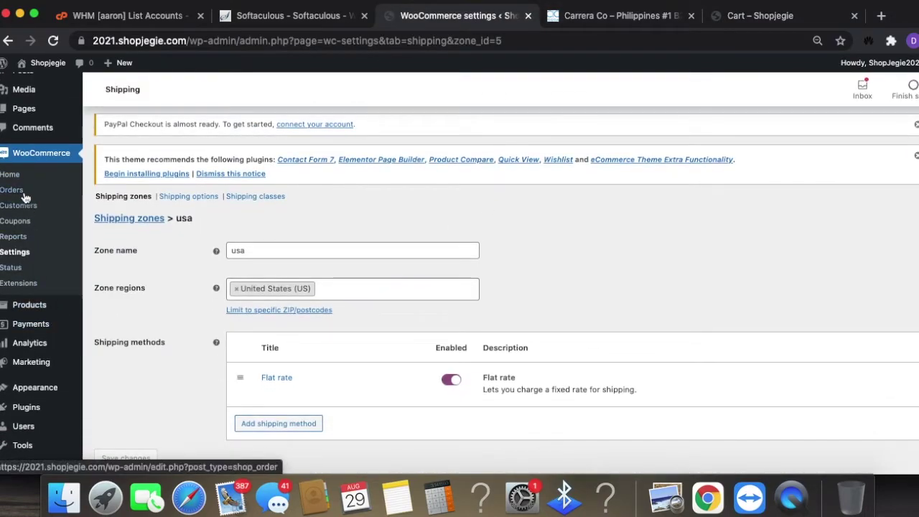
scroll(25, 198, "up", 1)
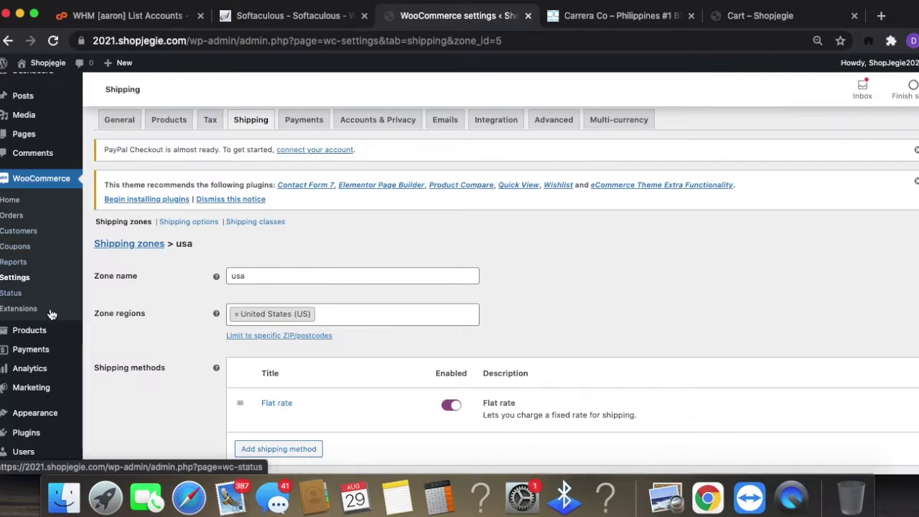
- Open the Audra Lightweight Canvas Dress product's shipping settings
left_click(46, 332)
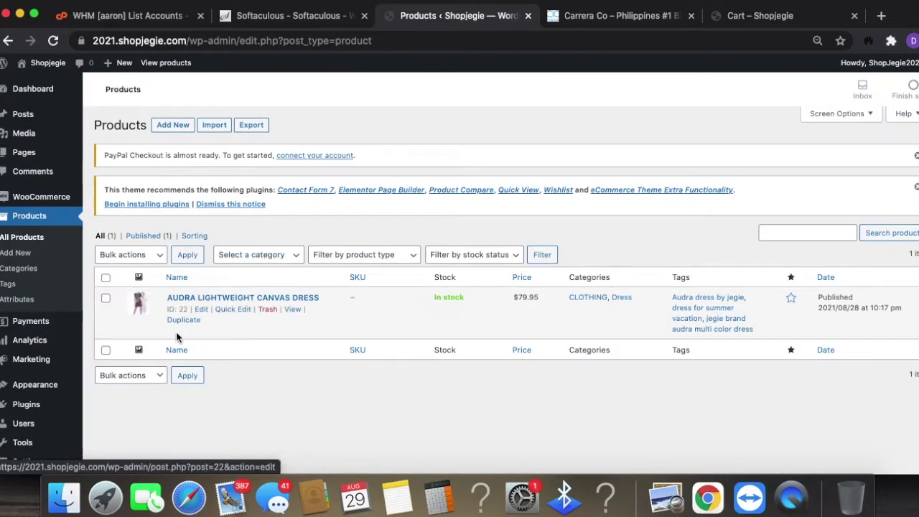
left_click(201, 310)
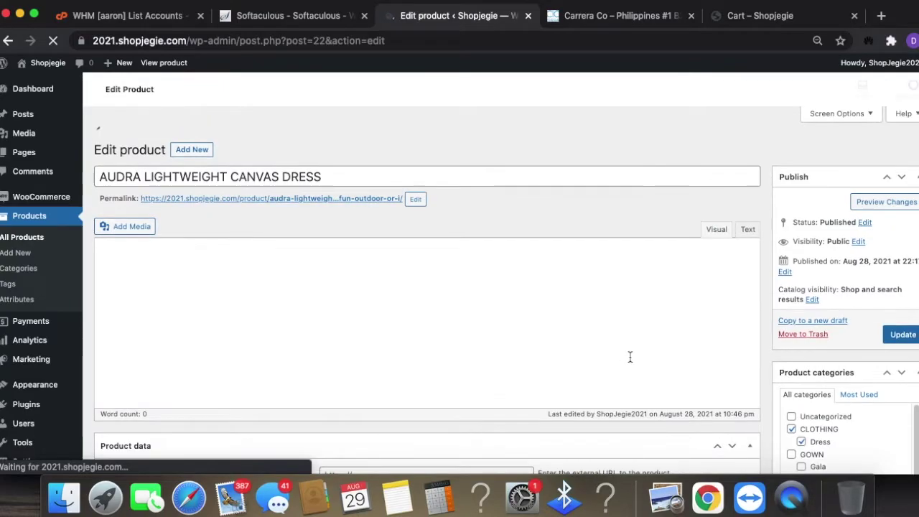
scroll(632, 421, "down", 5)
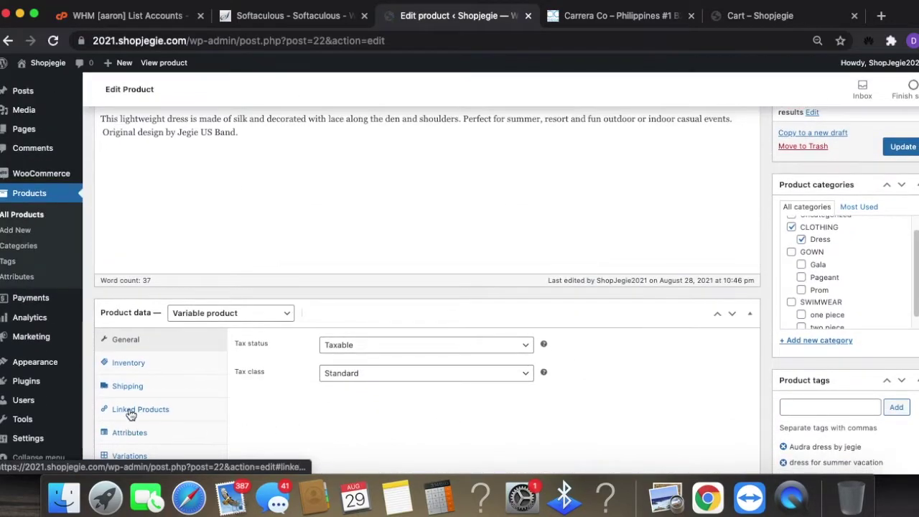
left_click(127, 389)
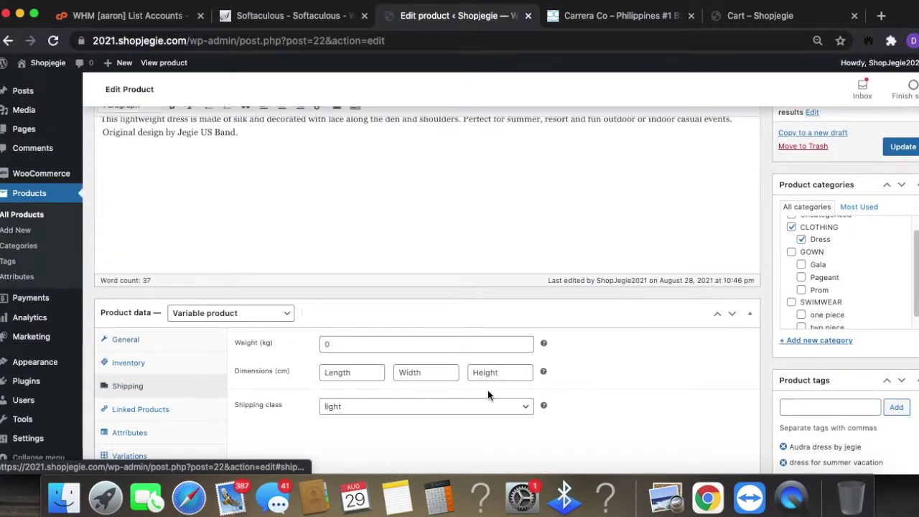
scroll(487, 395, "down", 1)
- Set the dress's shipping class to medium and update the product
left_click(446, 361)
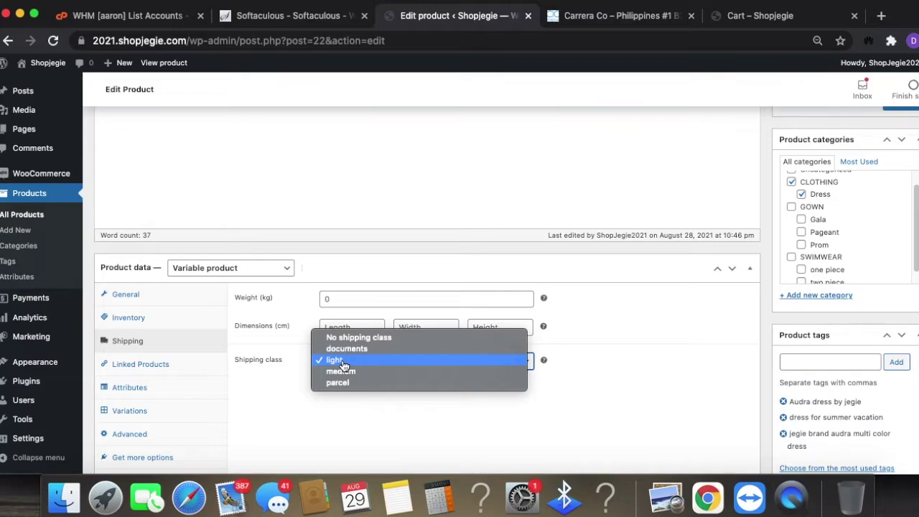
left_click(357, 374)
scroll(670, 400, "down", 2)
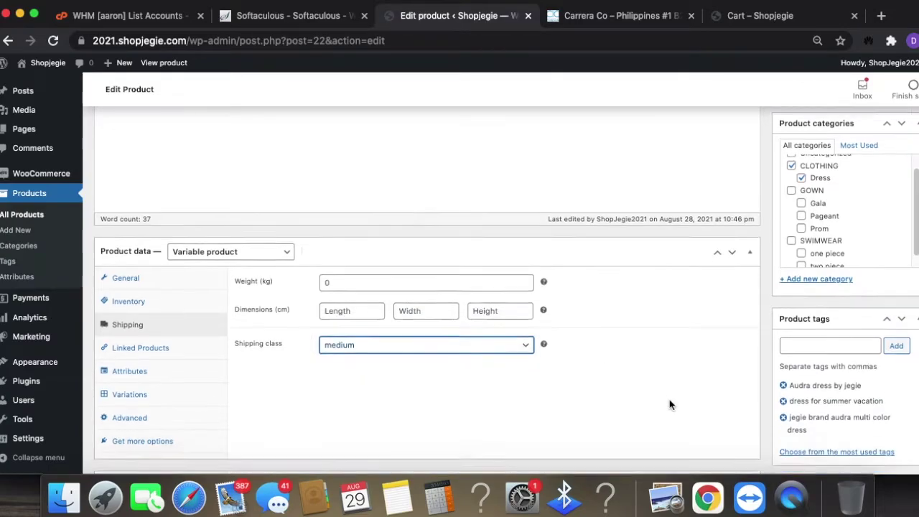
scroll(669, 400, "up", 10)
left_click(905, 399)
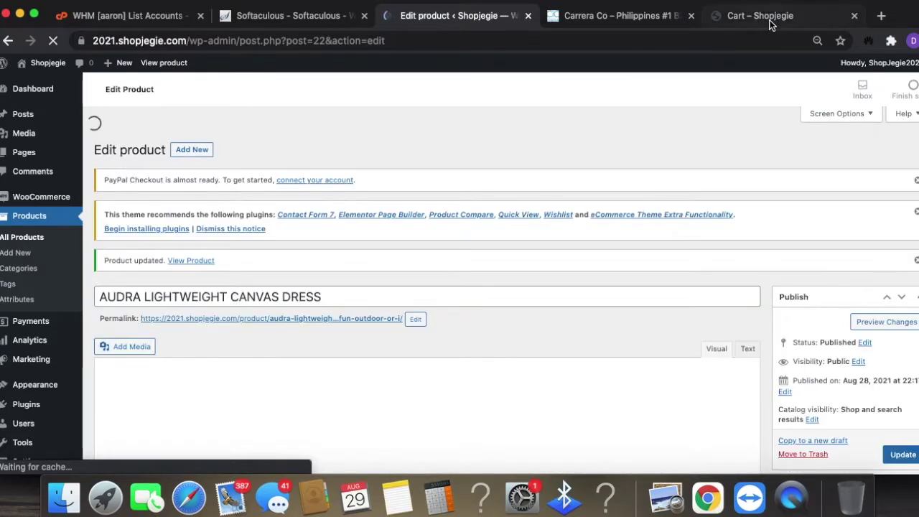
- Add the Audra Lightweight Canvas Dress in size L to the storefront cart
left_click(769, 25)
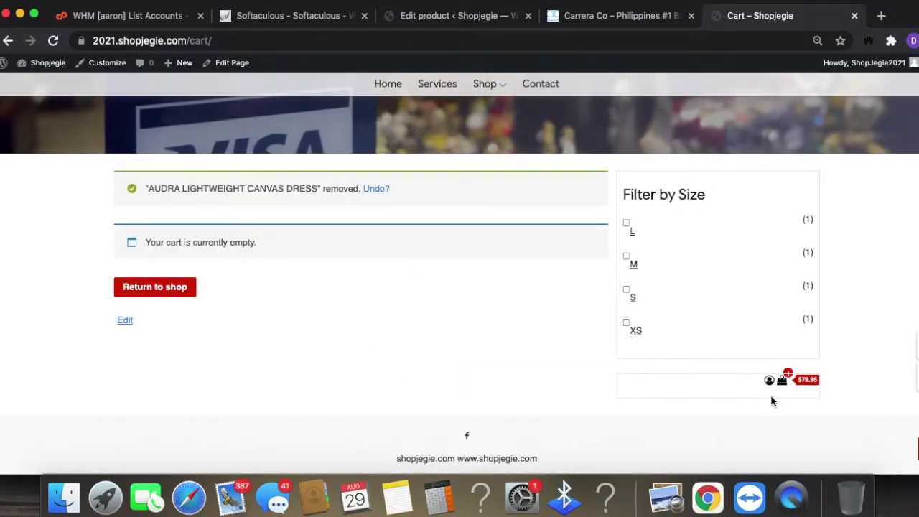
scroll(261, 377, "up", 5)
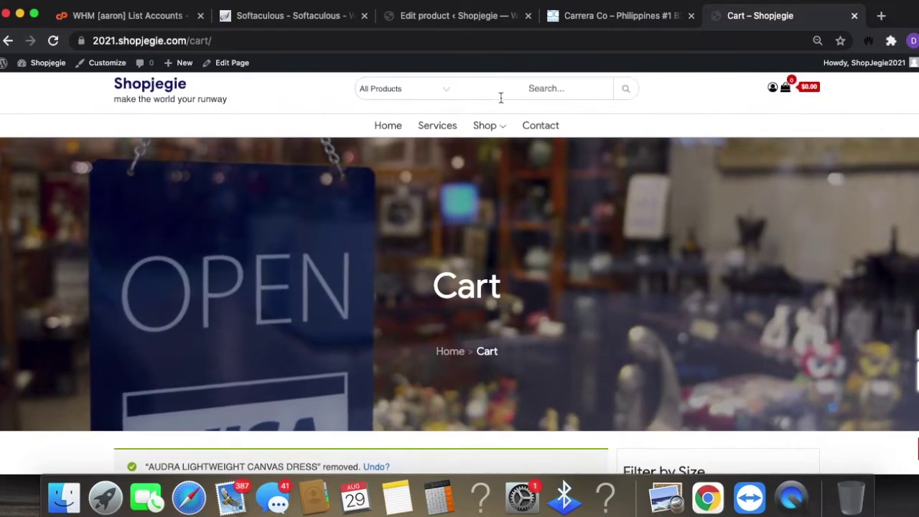
mouse_move(485, 125)
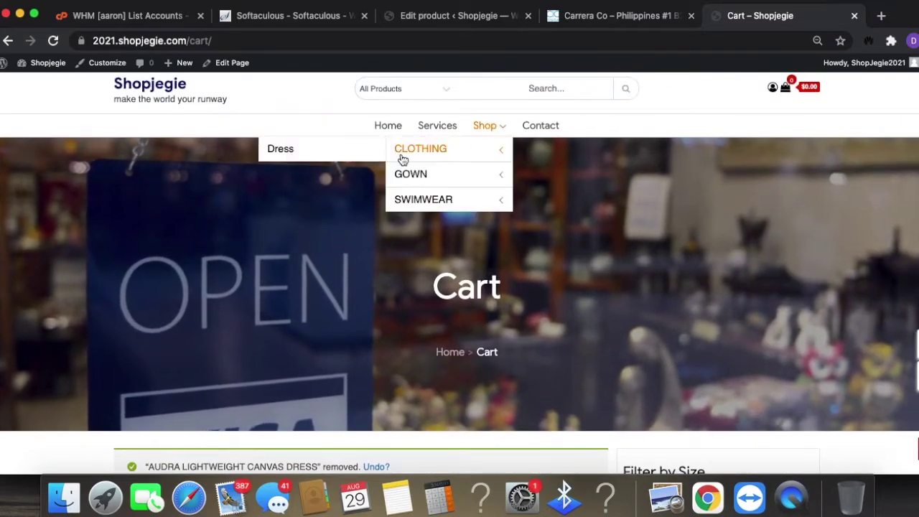
left_click(298, 151)
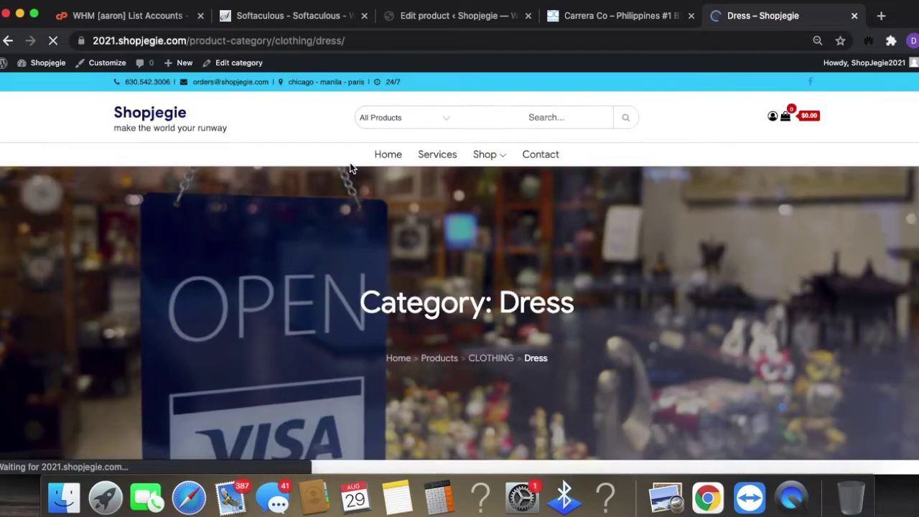
scroll(625, 344, "down", 5)
left_click(203, 261)
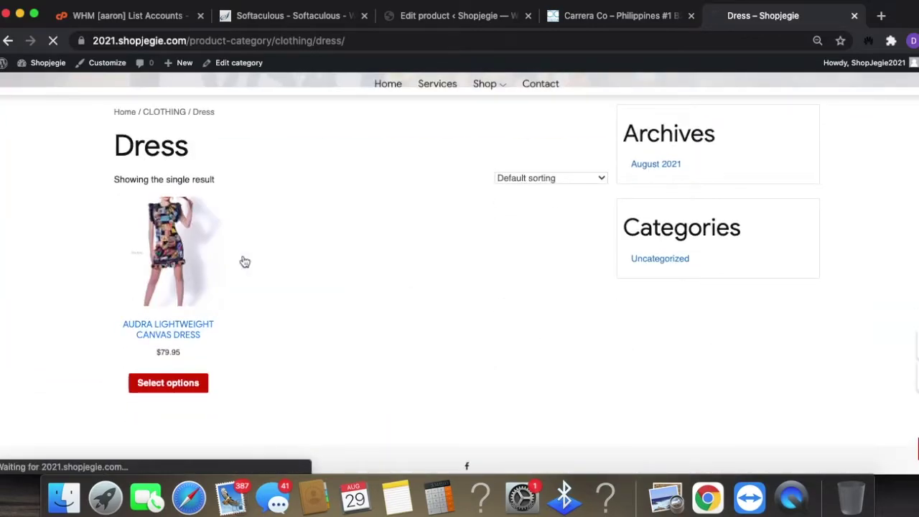
scroll(726, 338, "down", 5)
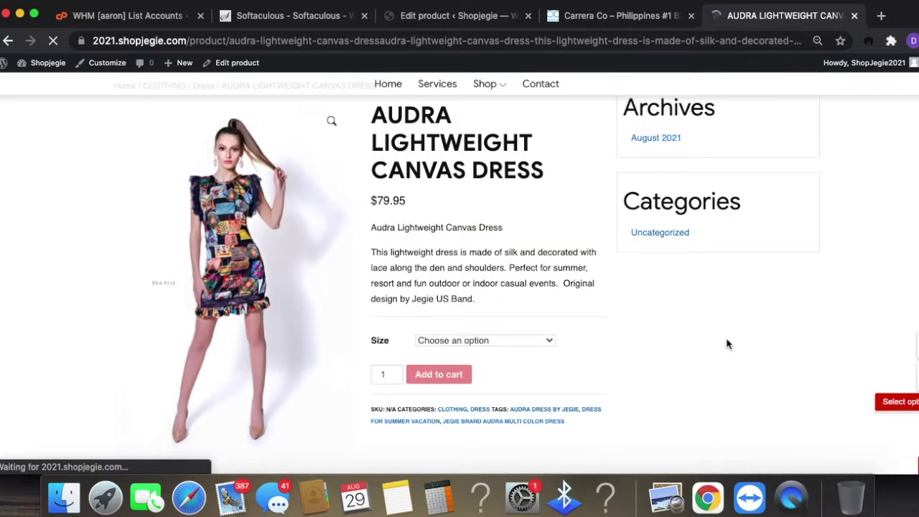
left_click(514, 338)
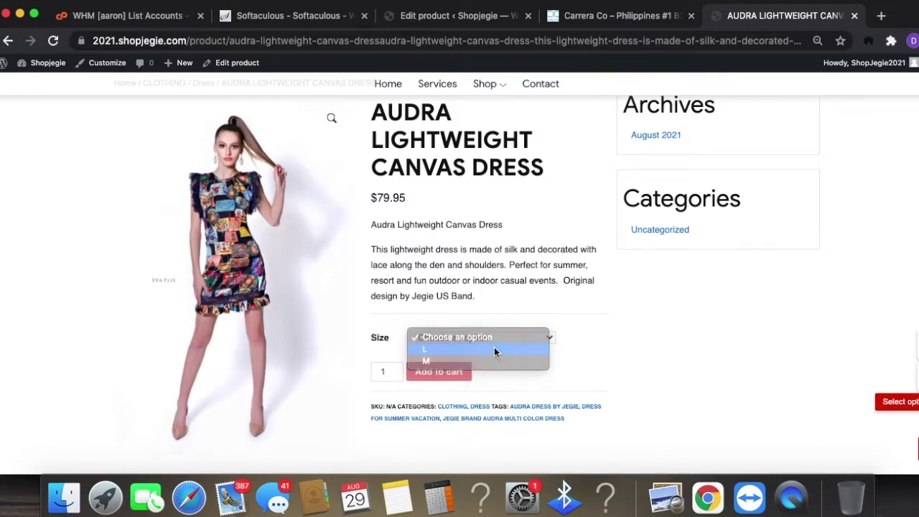
left_click(495, 349)
left_click(434, 395)
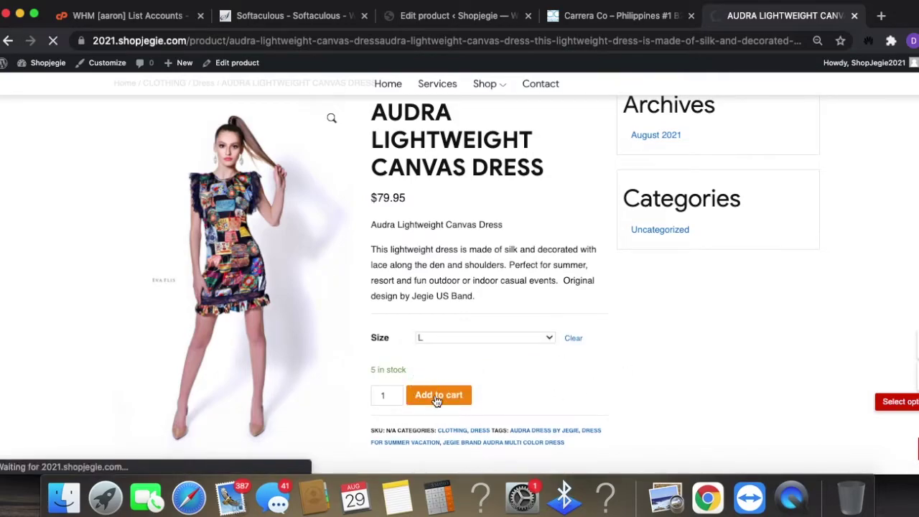
- View the cart and check the $11.99 flat-rate shipping and $91.94 total
scroll(719, 344, "down", 5)
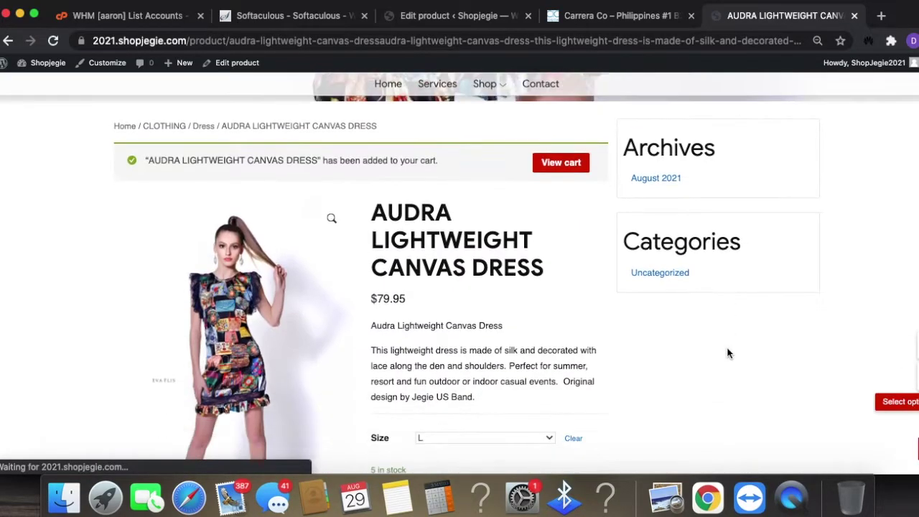
scroll(727, 352, "down", 3)
left_click(917, 345)
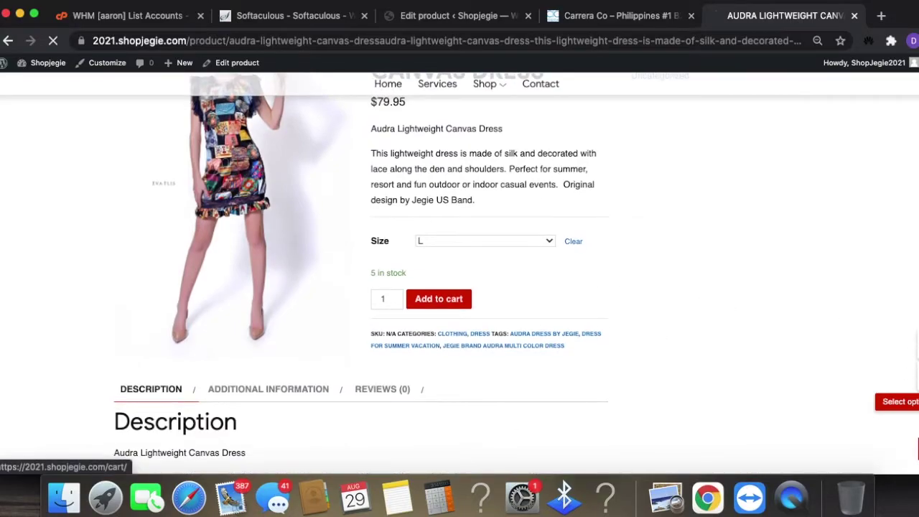
scroll(654, 377, "down", 10)
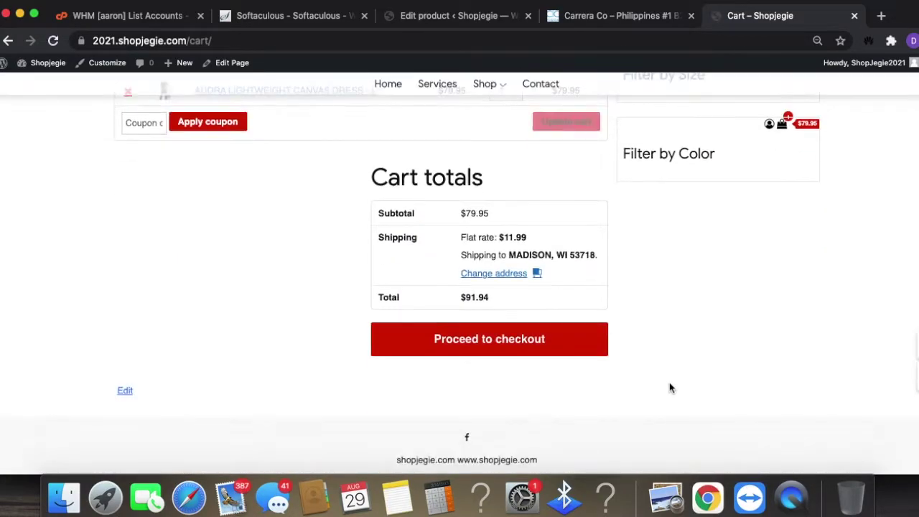
left_click_drag(508, 239, 527, 238)
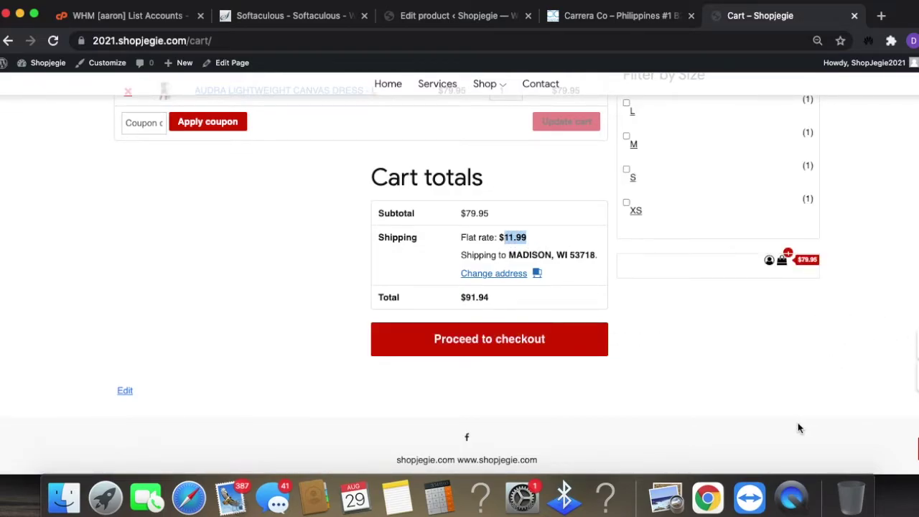
scroll(792, 424, "up", 5)
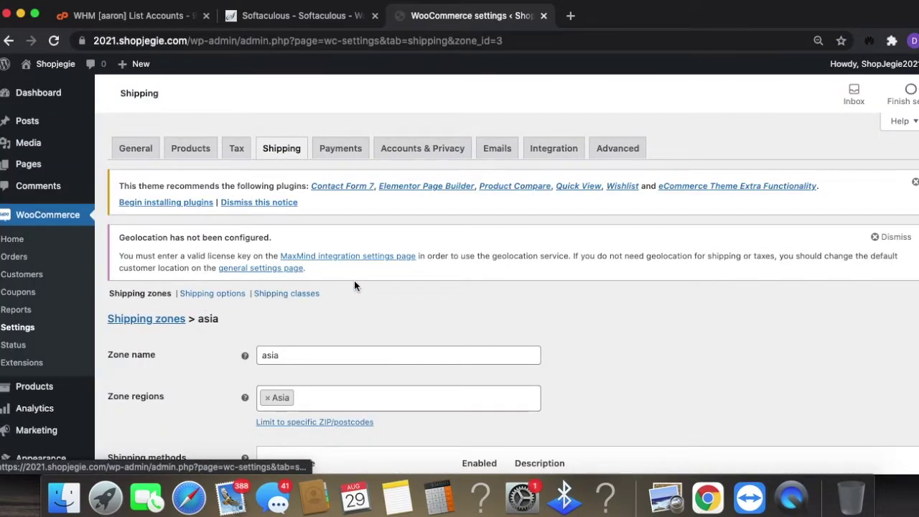
- Enable Direct bank transfer and Cash on delivery in the Payments settings
left_click(336, 151)
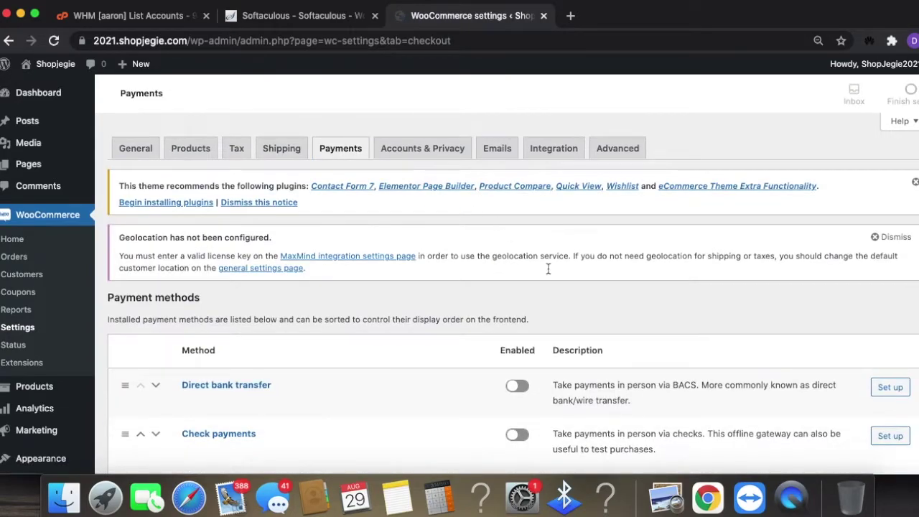
scroll(639, 435, "down", 3)
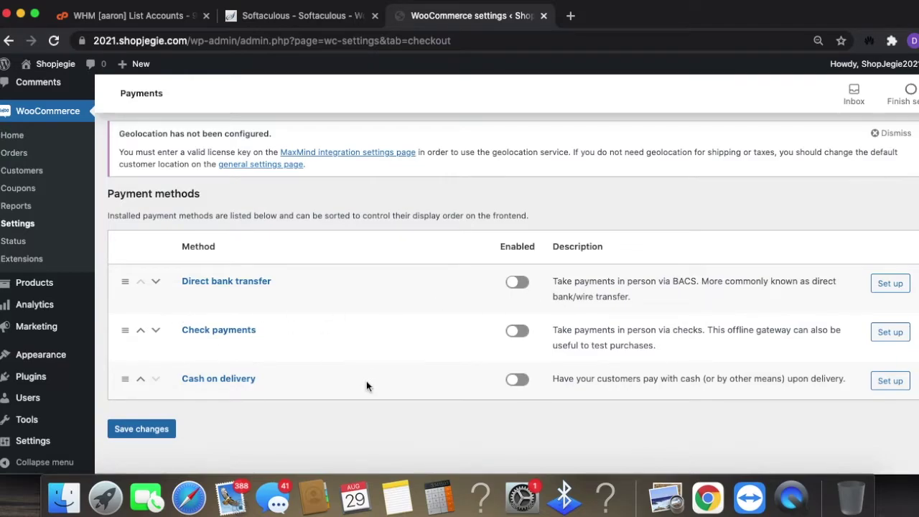
scroll(366, 381, "down", 4)
scroll(374, 359, "down", 3)
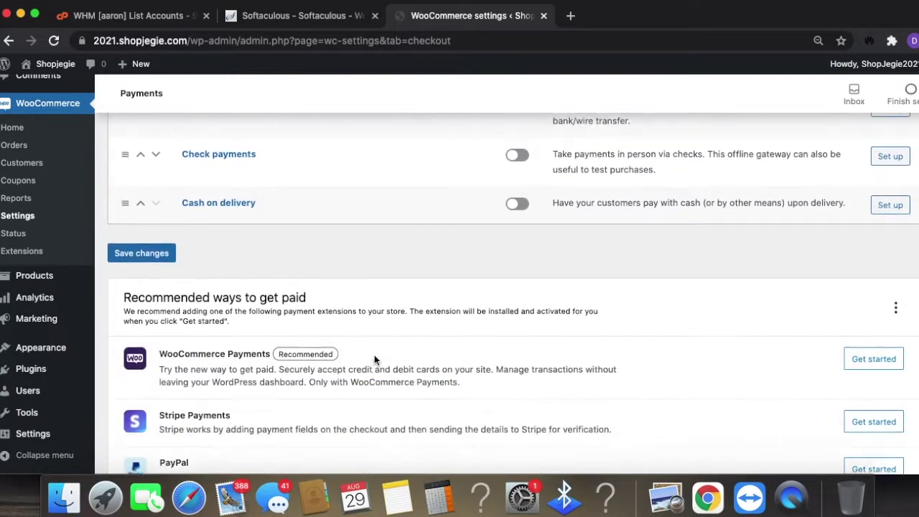
scroll(459, 364, "down", 1)
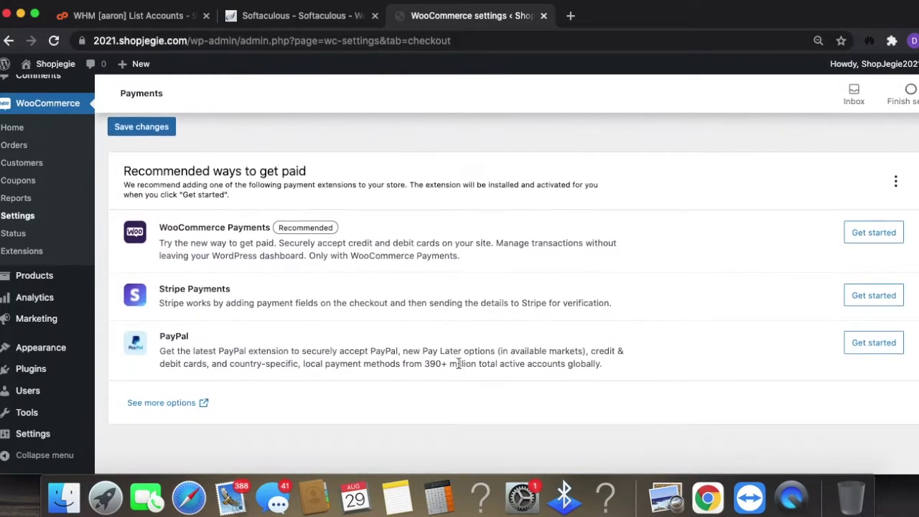
scroll(525, 355, "up", 7)
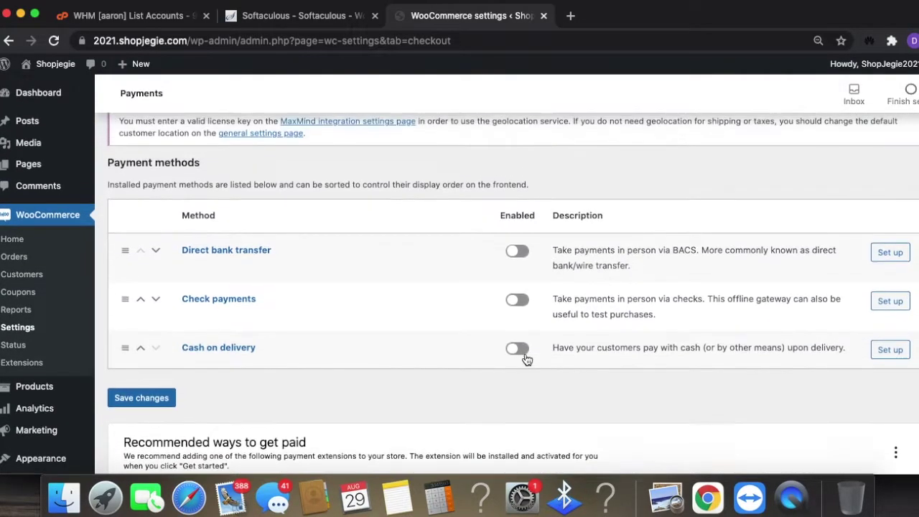
left_click(517, 254)
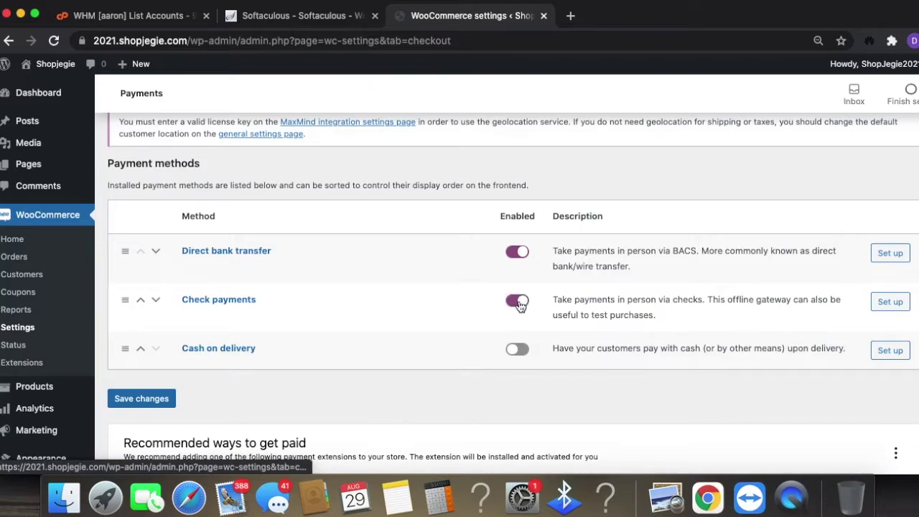
left_click(517, 352)
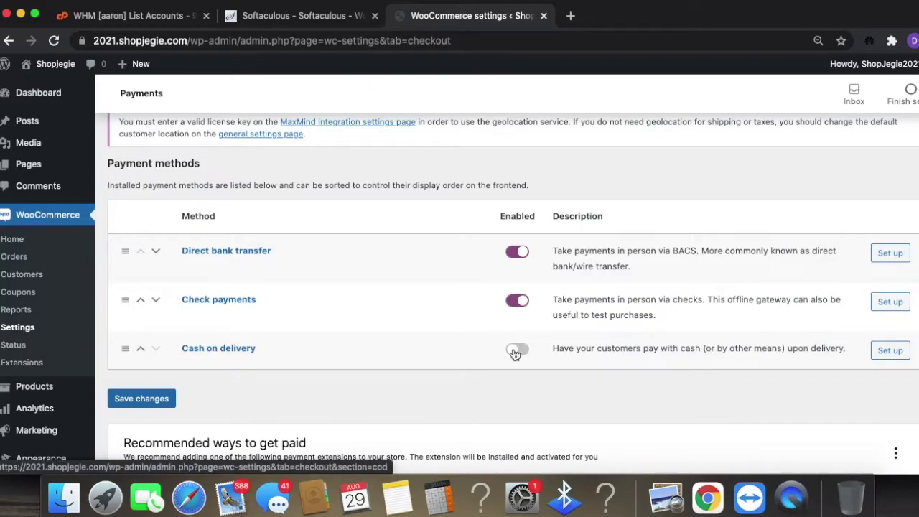
left_click(890, 251)
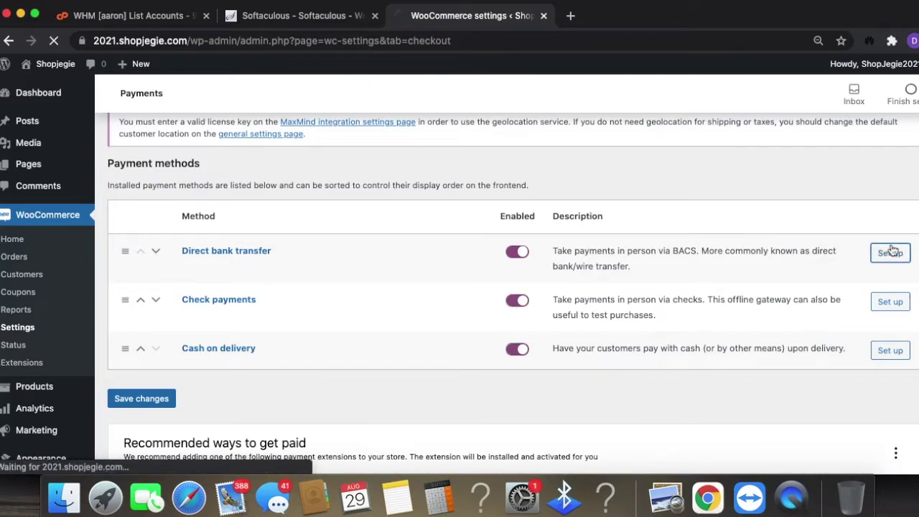
- Save the Direct bank transfer settings and go back to the payment methods list
scroll(783, 301, "down", 4)
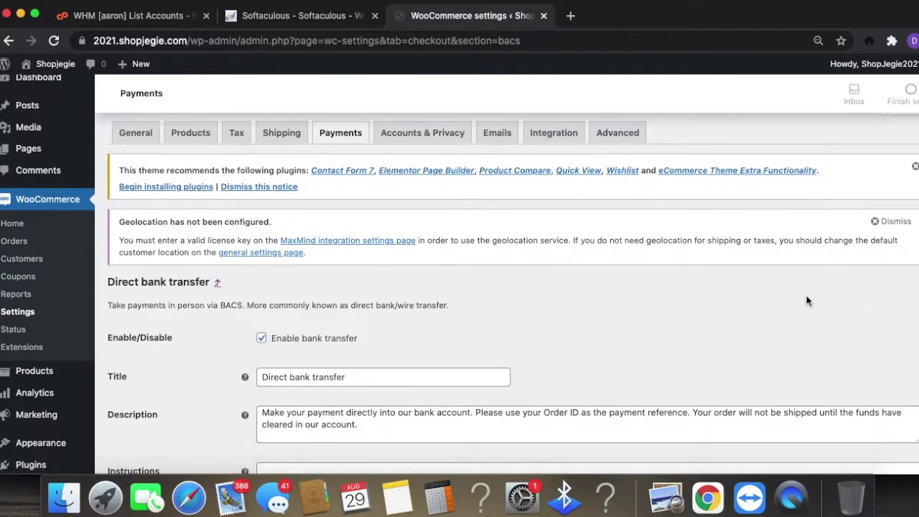
scroll(805, 298, "down", 5)
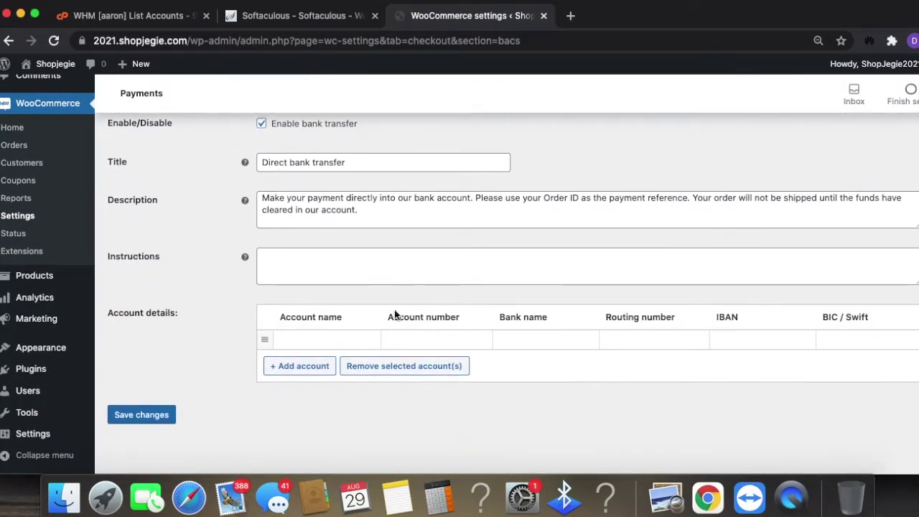
scroll(425, 287, "up", 6)
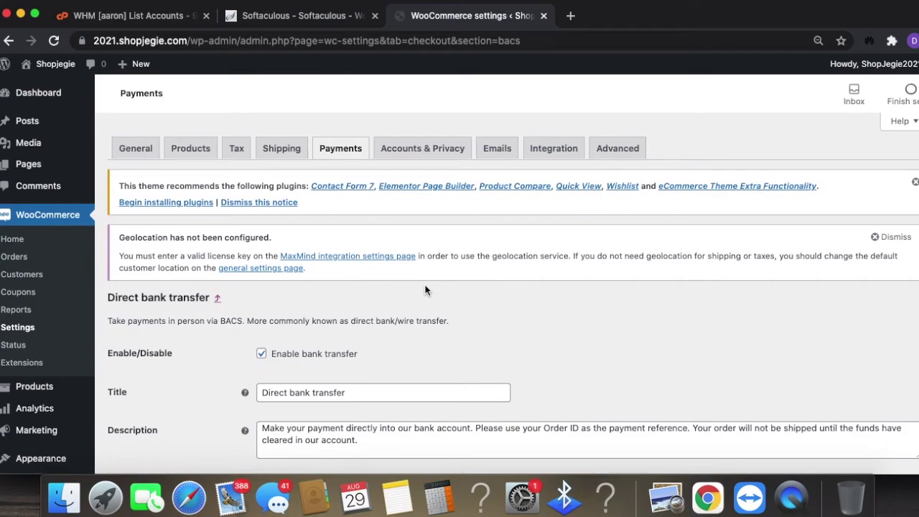
scroll(390, 331, "down", 2)
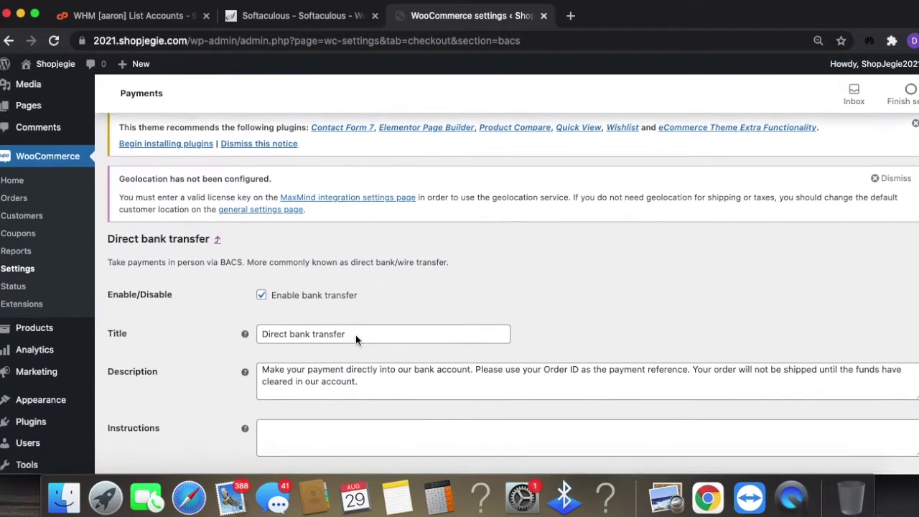
scroll(388, 320, "down", 5)
left_click(130, 405)
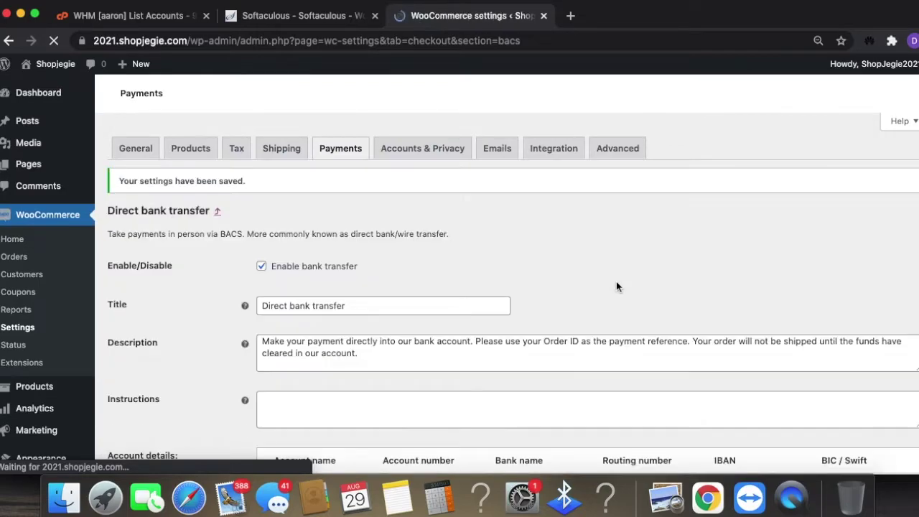
scroll(618, 284, "down", 2)
scroll(618, 294, "up", 2)
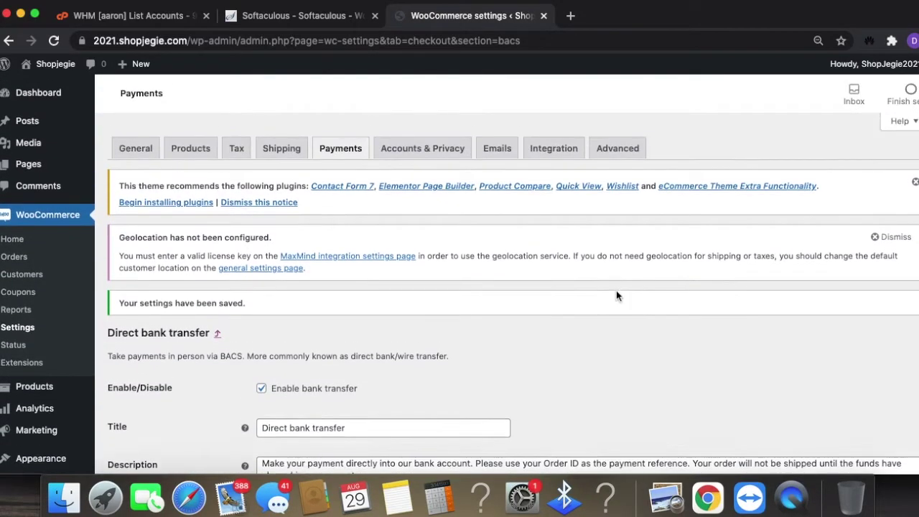
left_click(344, 149)
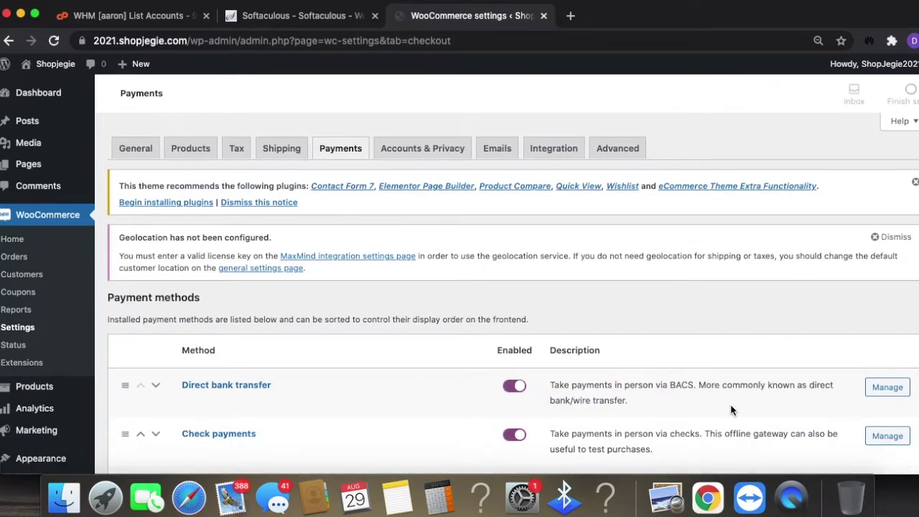
- Start installing Stripe Payments from 'Recommended ways to get paid'
scroll(691, 335, "down", 4)
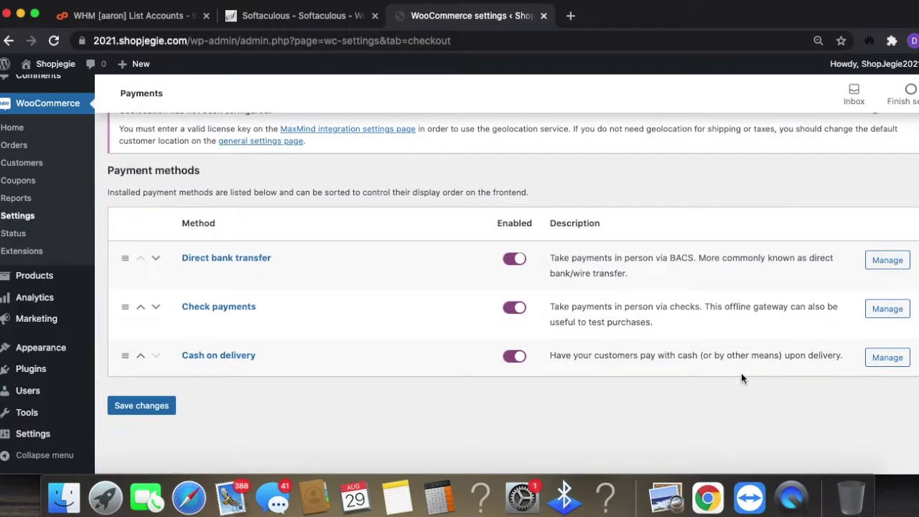
scroll(891, 359, "up", 3)
scroll(890, 359, "down", 10)
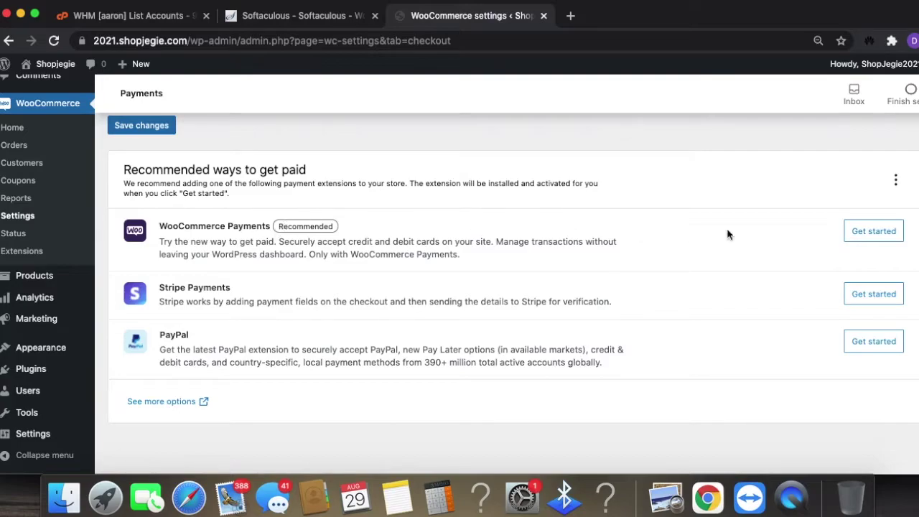
right_click(876, 240)
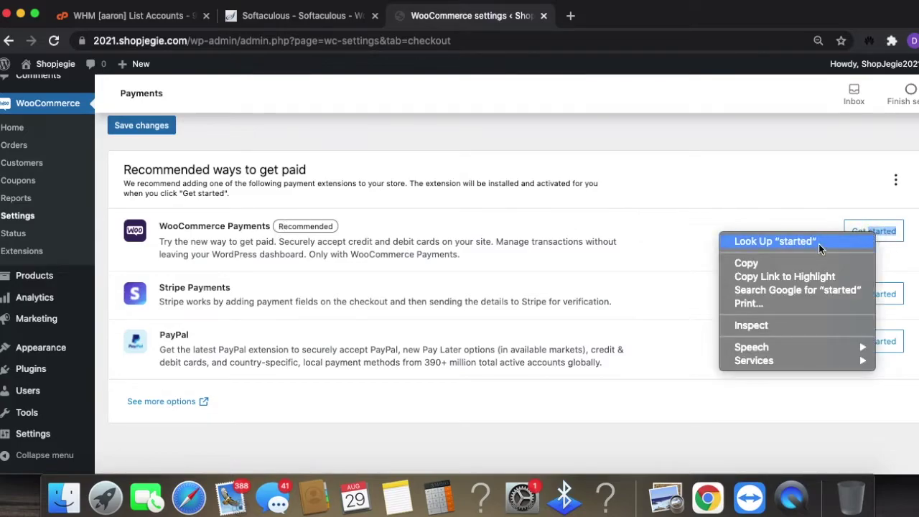
left_click(391, 280)
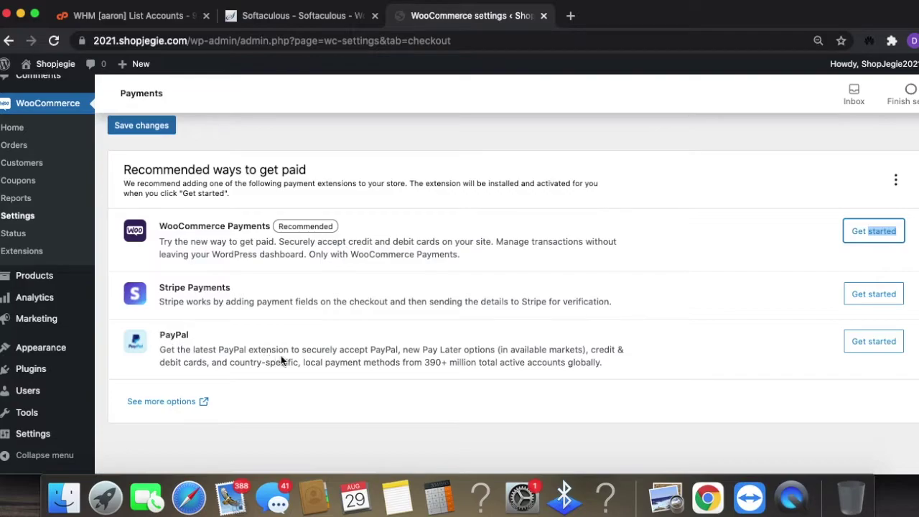
left_click(874, 294)
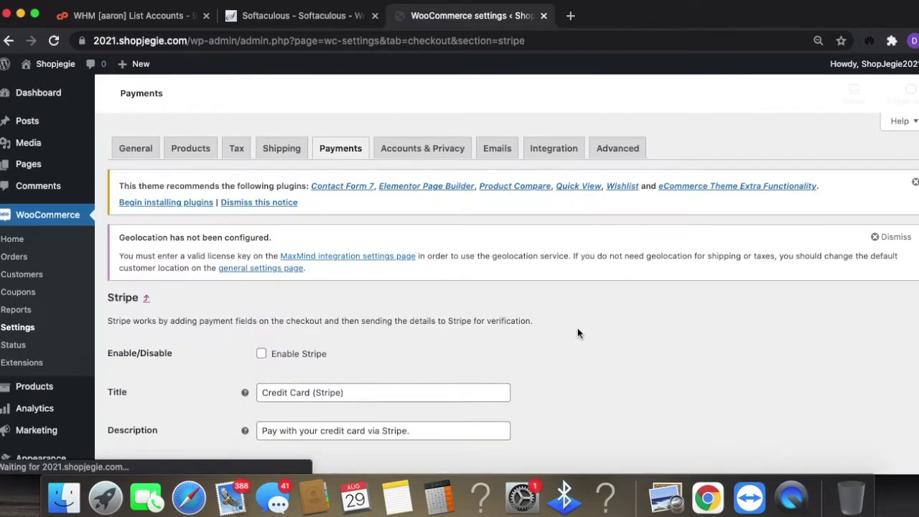
- Enable Stripe as a payment method on the Stripe settings page
scroll(509, 401, "down", 1)
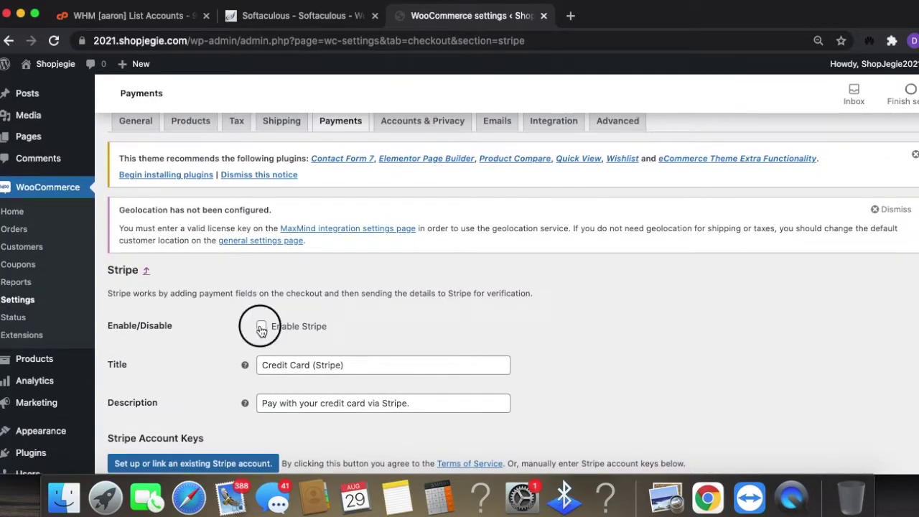
left_click(261, 326)
scroll(509, 357, "down", 1)
scroll(488, 352, "down", 2)
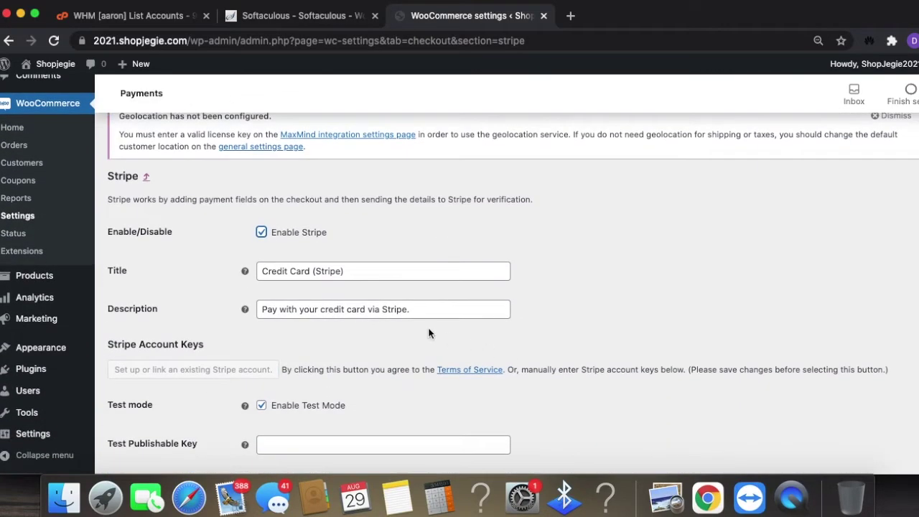
- Set the Stripe Statement Descriptor to shojegie
scroll(529, 343, "down", 6)
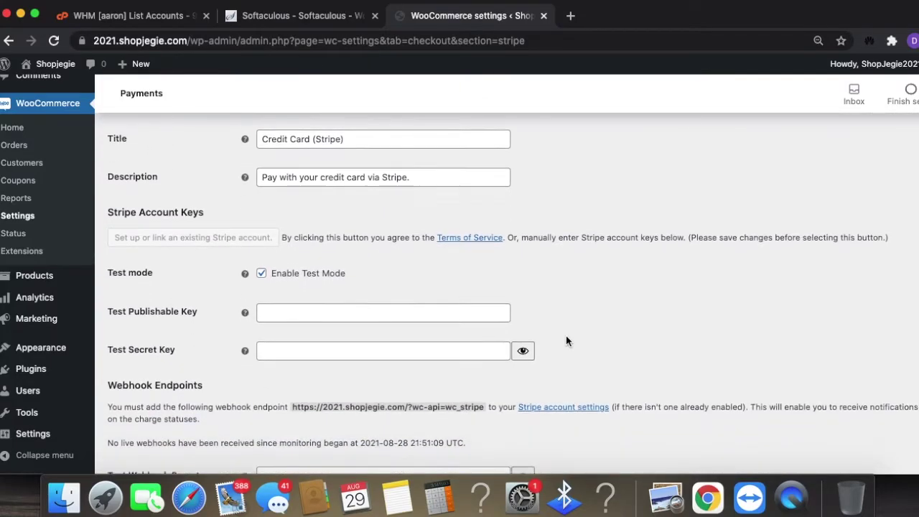
scroll(460, 338, "down", 1)
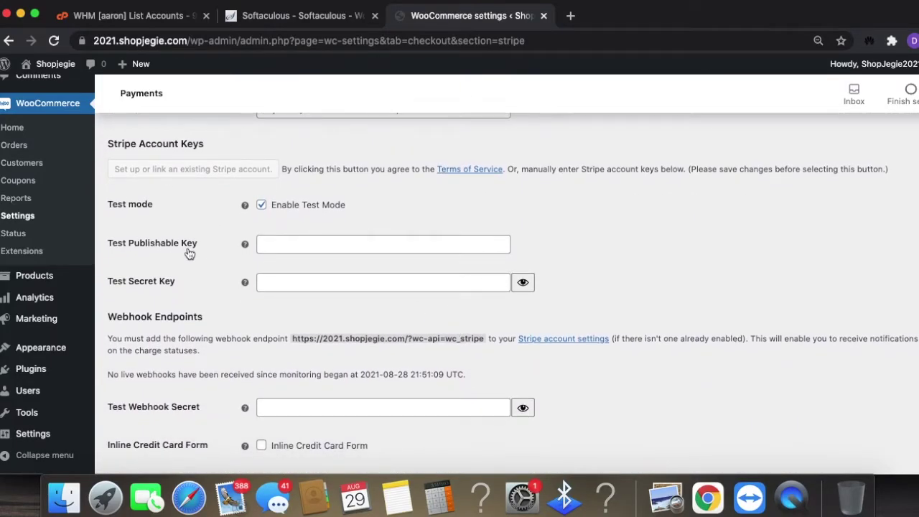
scroll(429, 333, "down", 8)
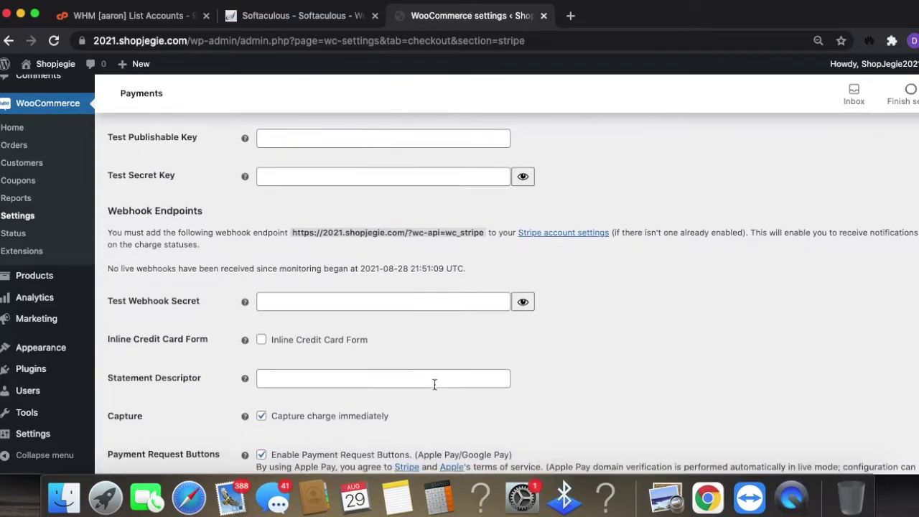
scroll(436, 391, "down", 1)
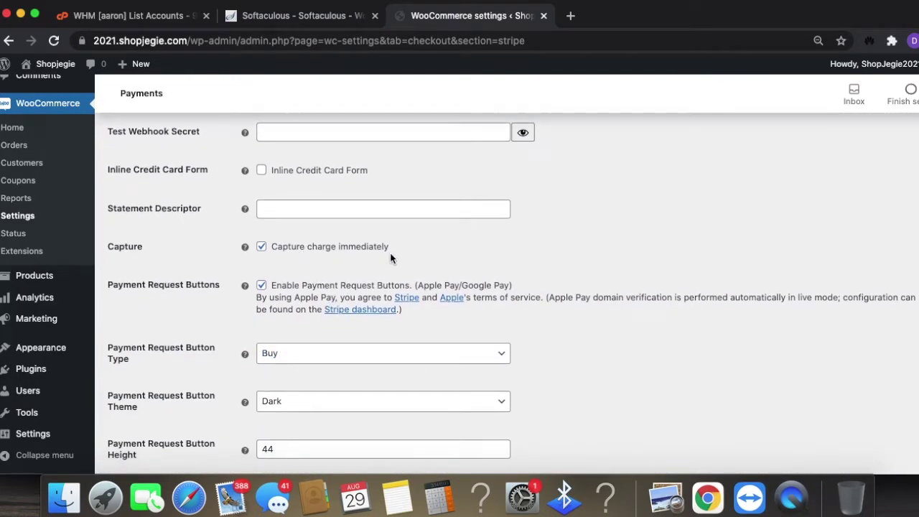
left_click(333, 209)
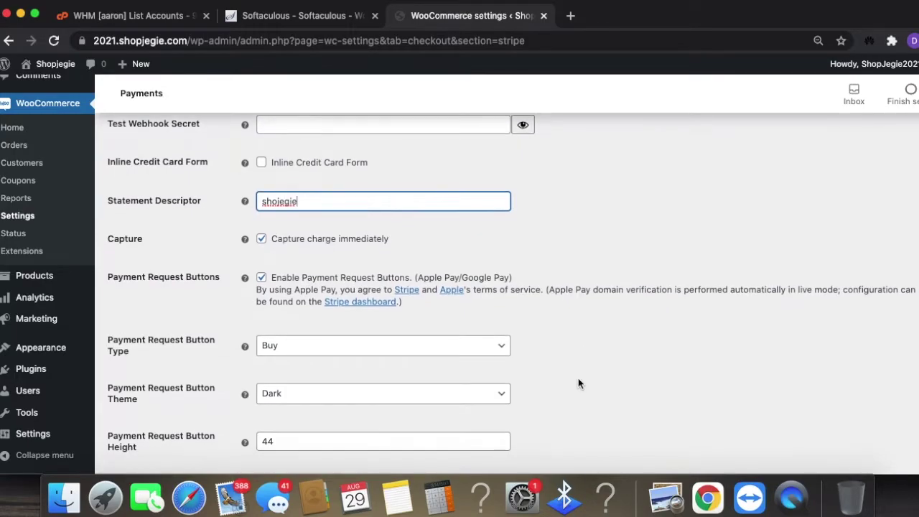
scroll(615, 383, "down", 2)
scroll(613, 383, "down", 3)
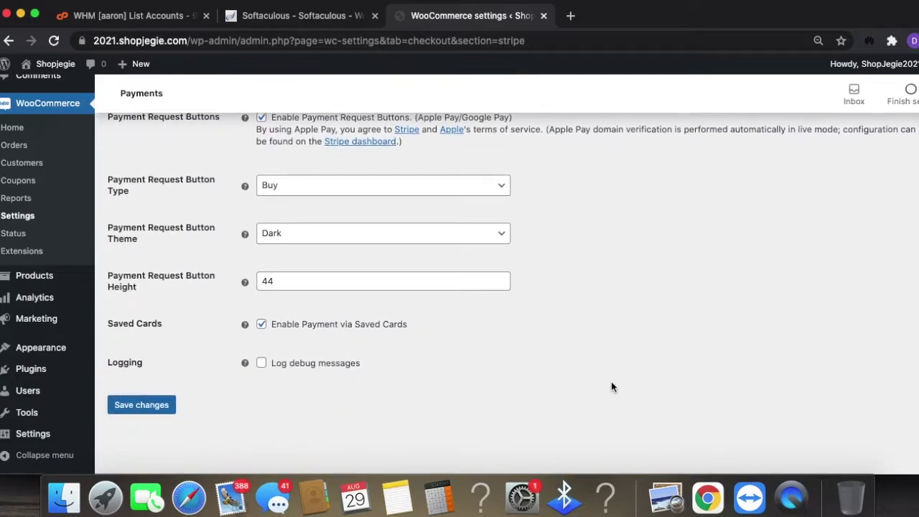
scroll(611, 381, "up", 10)
scroll(611, 382, "down", 8)
scroll(438, 339, "up", 5)
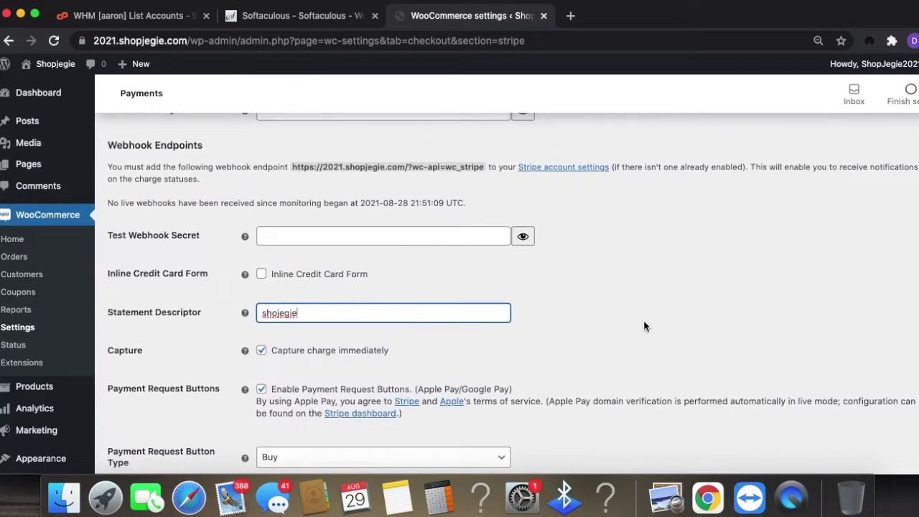
scroll(643, 325, "down", 4)
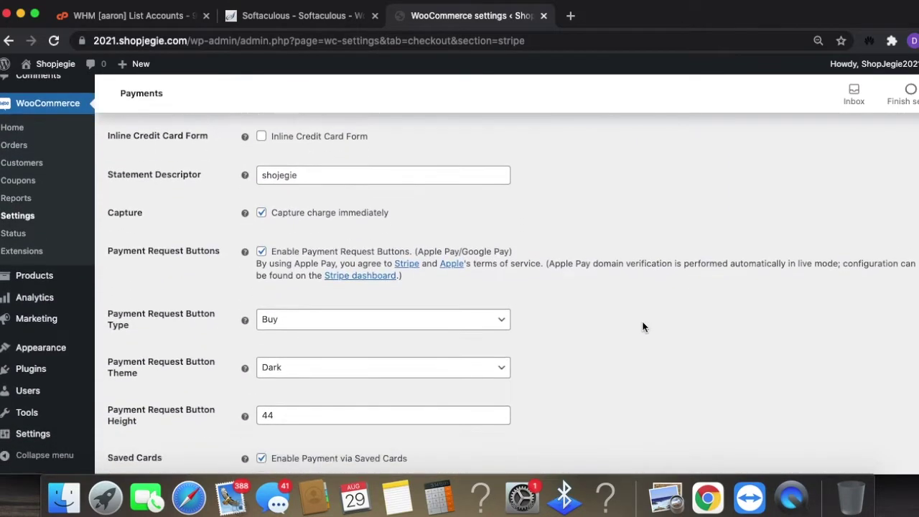
scroll(641, 325, "up", 4)
scroll(637, 326, "up", 1)
scroll(607, 316, "up", 3)
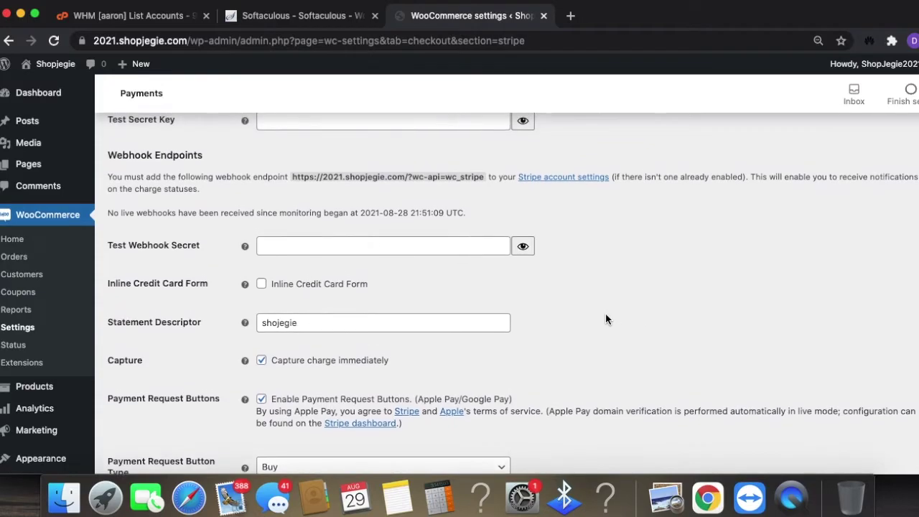
scroll(605, 314, "up", 5)
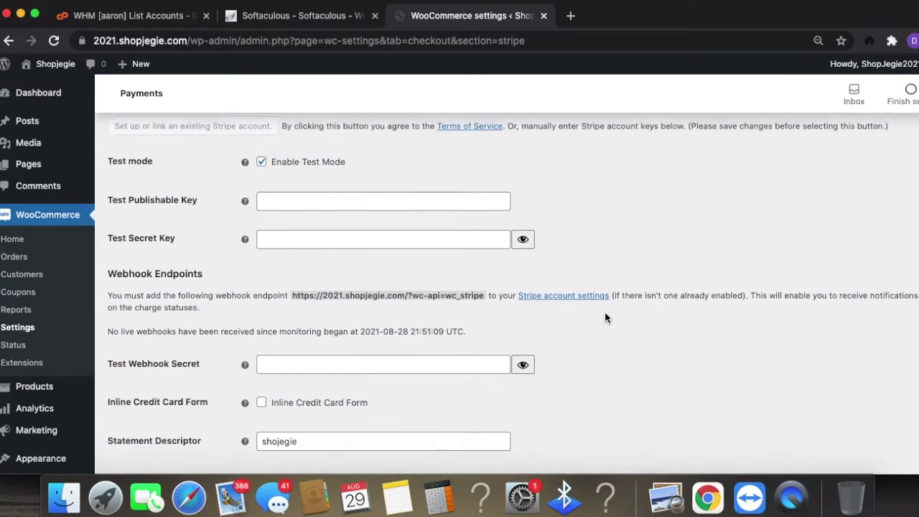
scroll(605, 316, "up", 1)
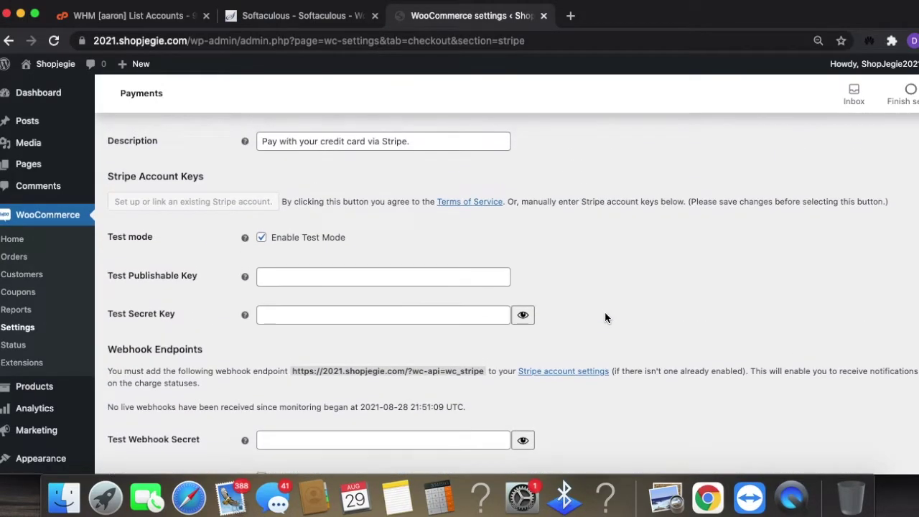
- Turn off Stripe test mode, select the Live Publishable Key field, and start a new browser tab
left_click(261, 237)
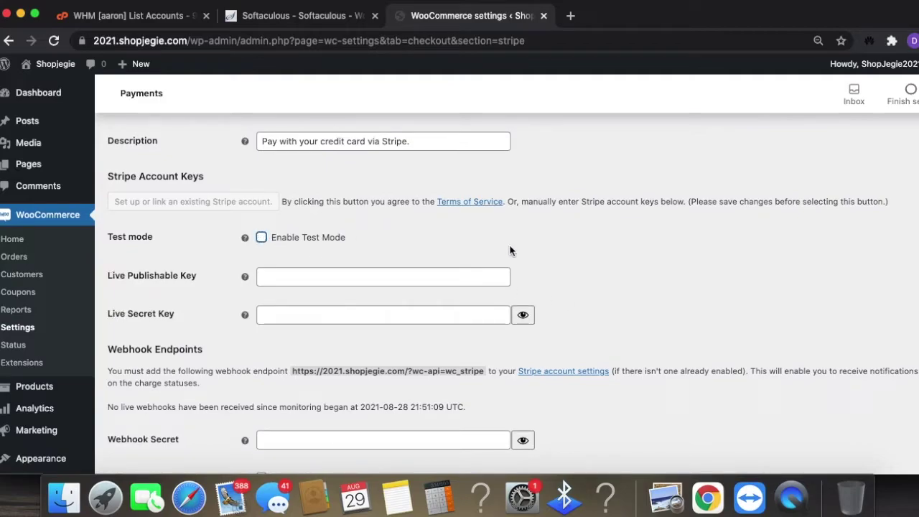
left_click(329, 272)
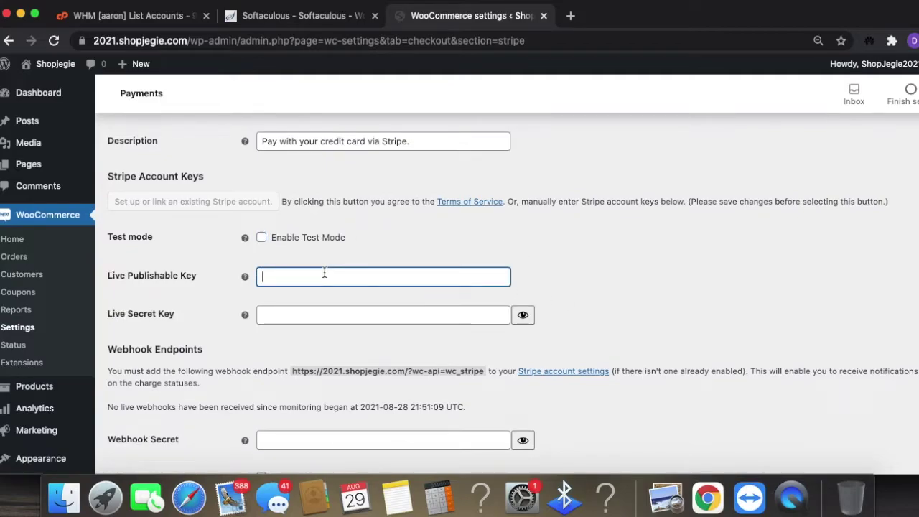
scroll(334, 291, "down", 1)
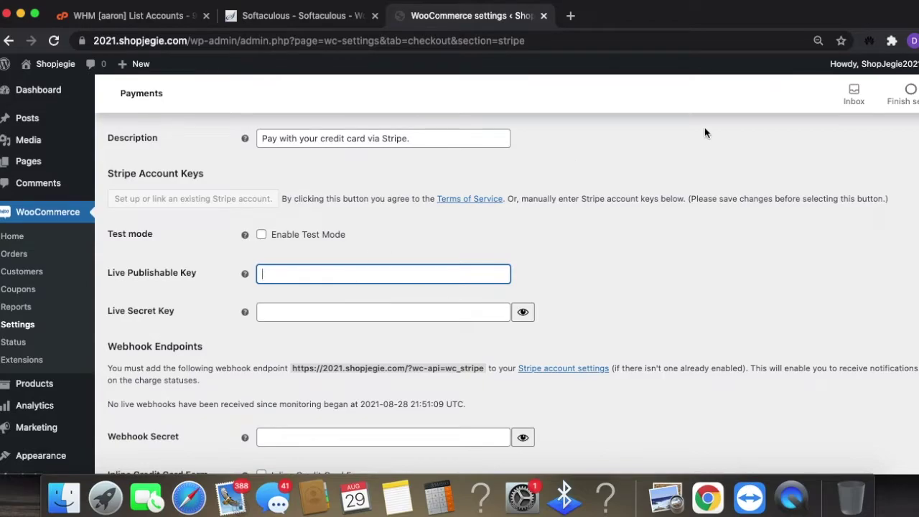
left_click(568, 15)
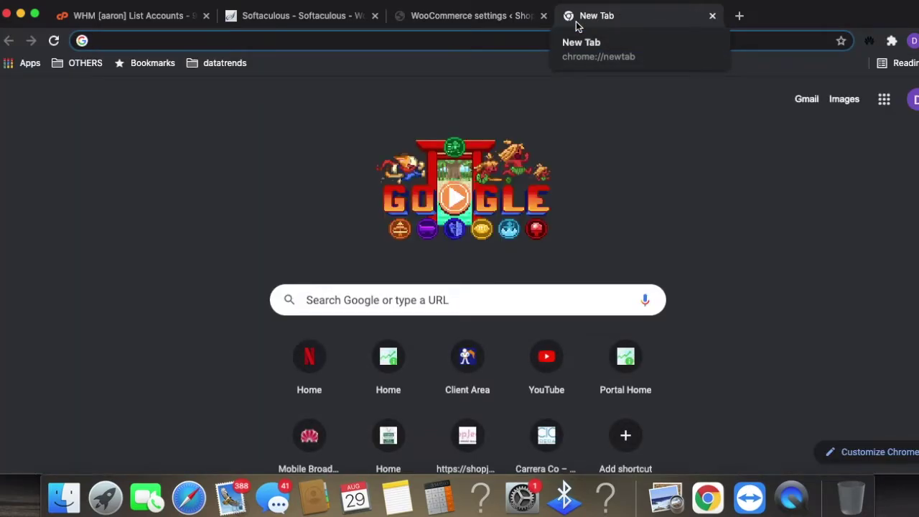
- Search Google for 'stripe api secret' and open the Stripe Payment Intents API docs
type("stri")
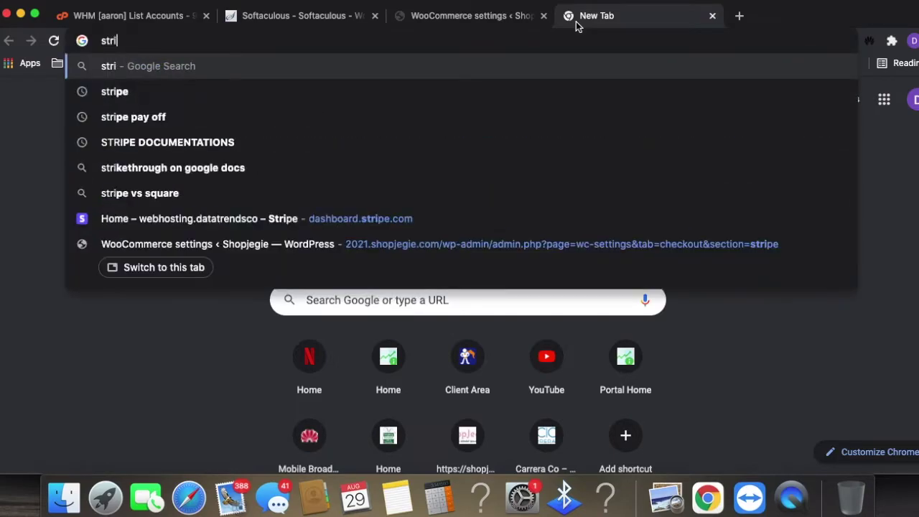
type("pe api")
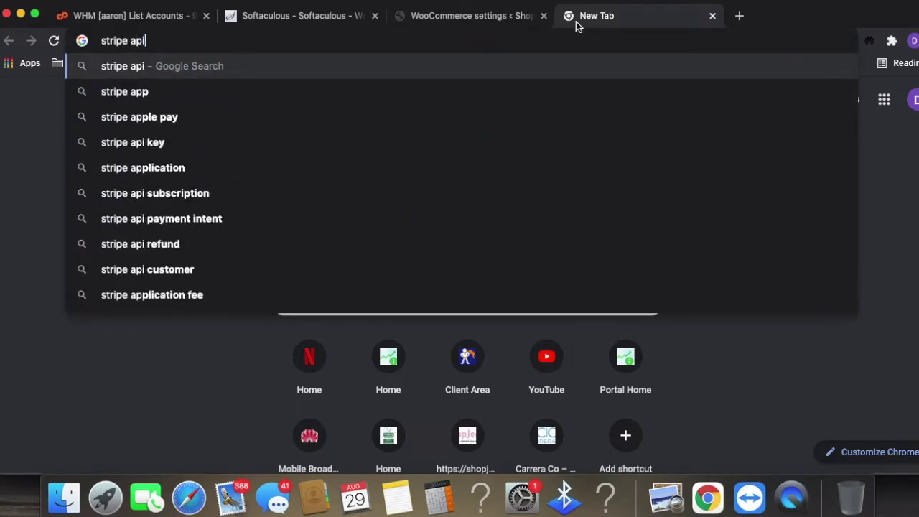
type(" secret")
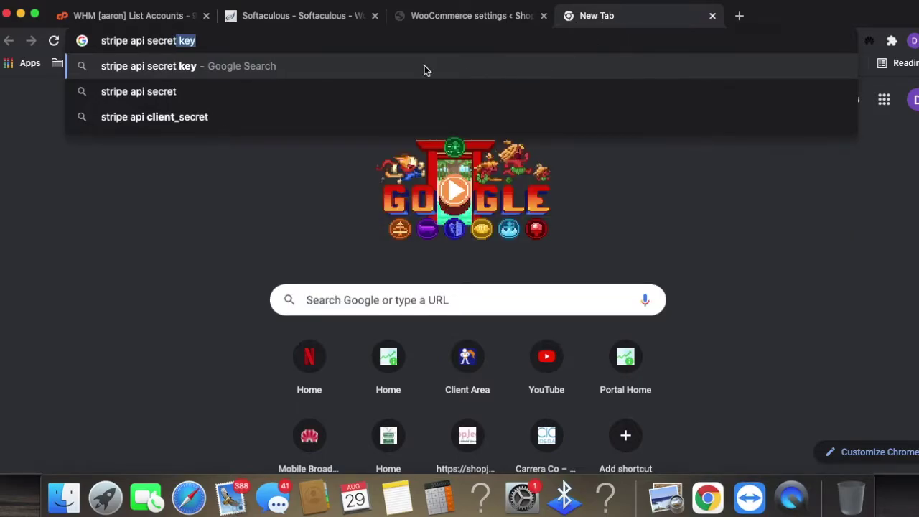
left_click(263, 114)
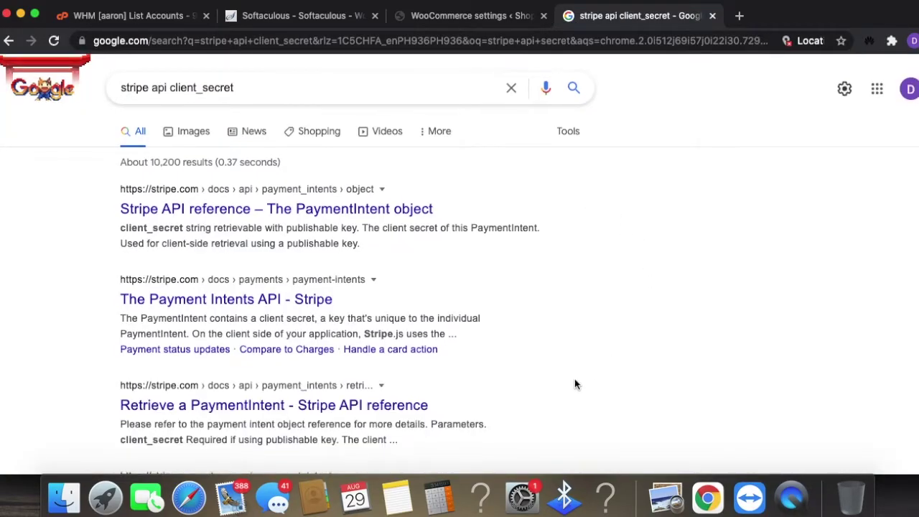
scroll(575, 381, "down", 2)
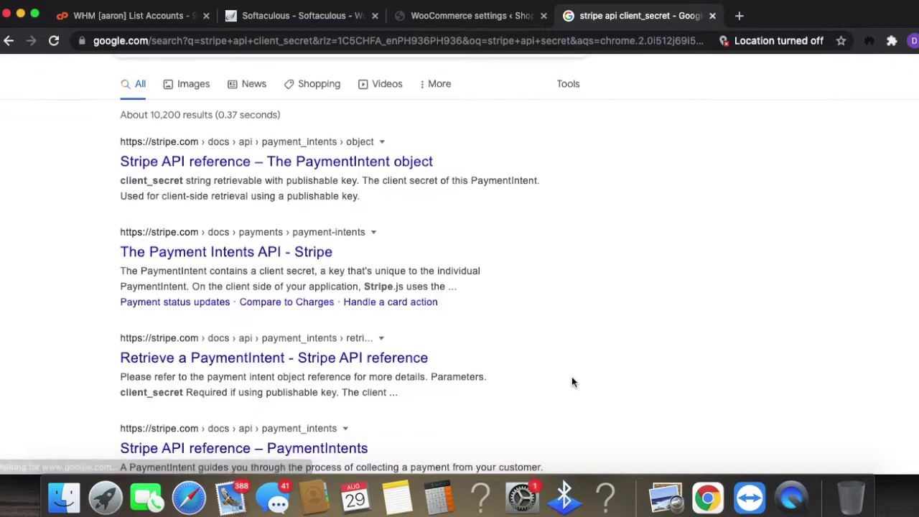
left_click(234, 256)
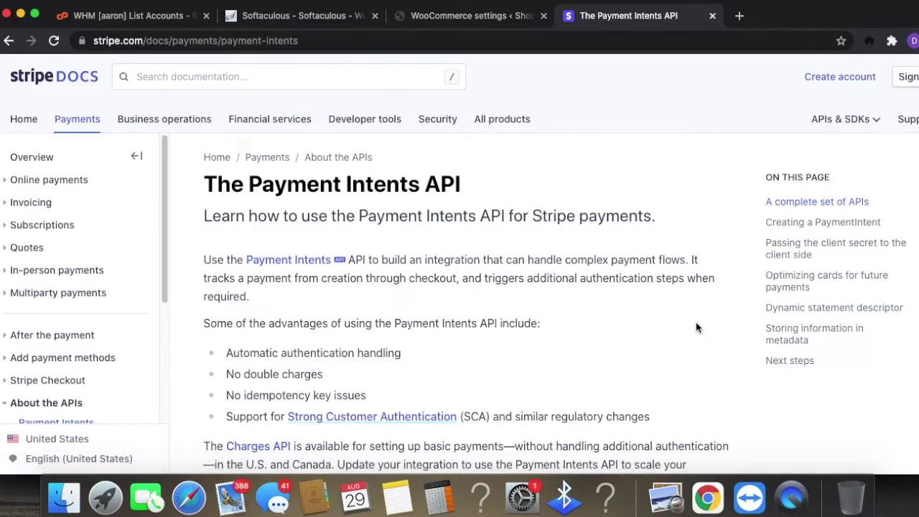
- Read the Payment Intents docs down to passing the client secret, then return to WooCommerce
scroll(701, 307, "down", 5)
scroll(639, 403, "down", 5)
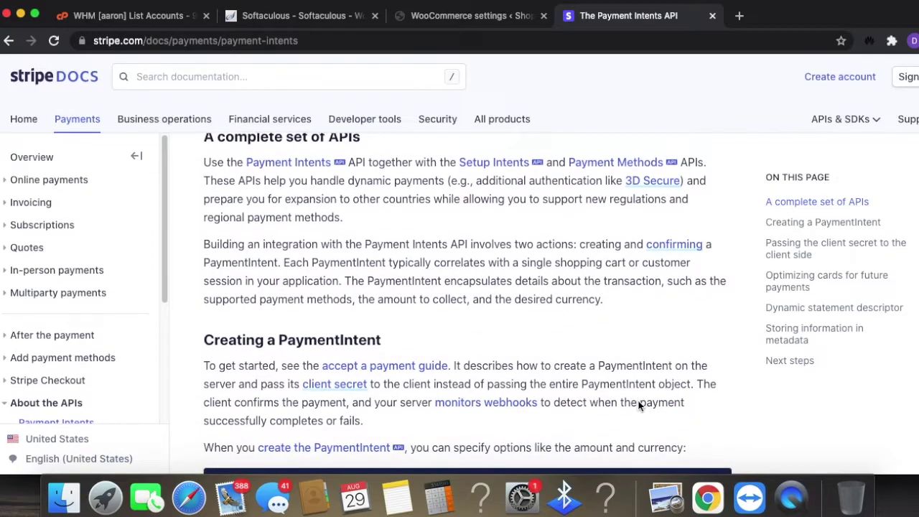
scroll(638, 406, "down", 5)
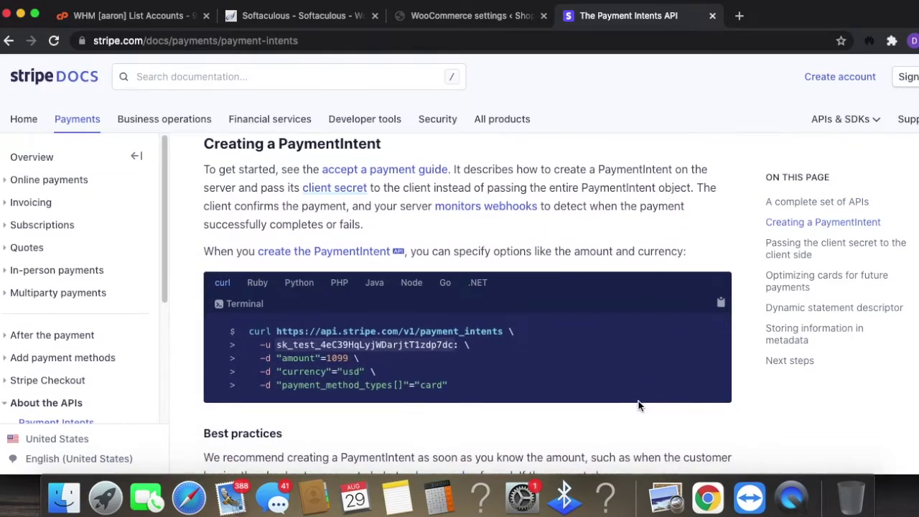
scroll(639, 406, "down", 3)
scroll(639, 404, "down", 4)
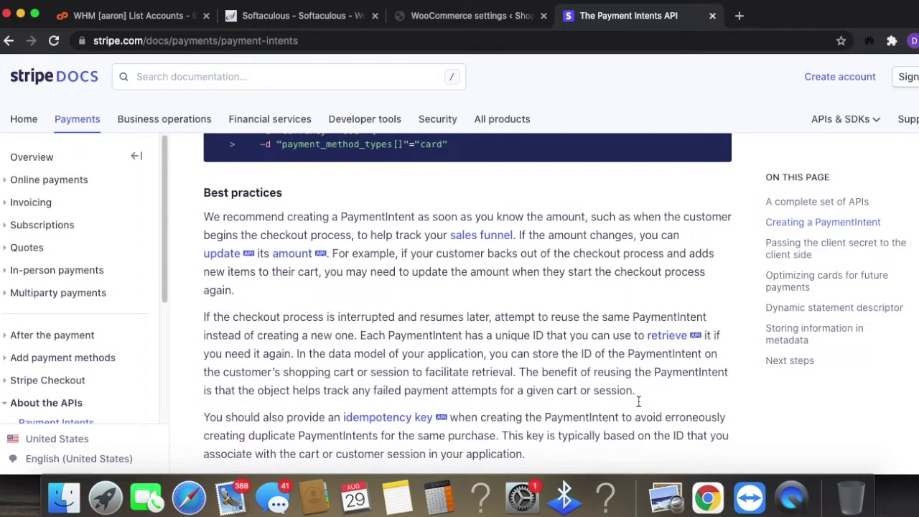
scroll(639, 402, "down", 3)
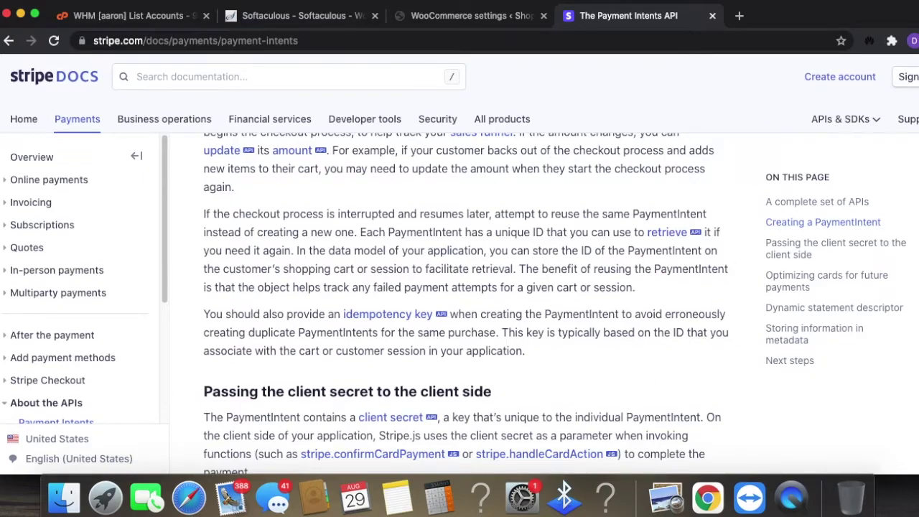
left_click(480, 18)
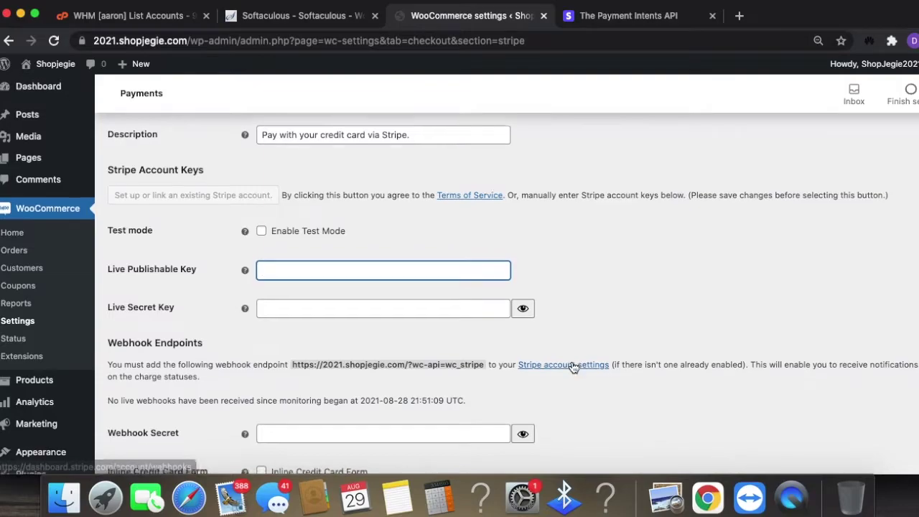
- Review the Stripe settings, glance at the Payment Intents docs tab, and return
scroll(574, 360, "down", 1)
scroll(575, 363, "down", 3)
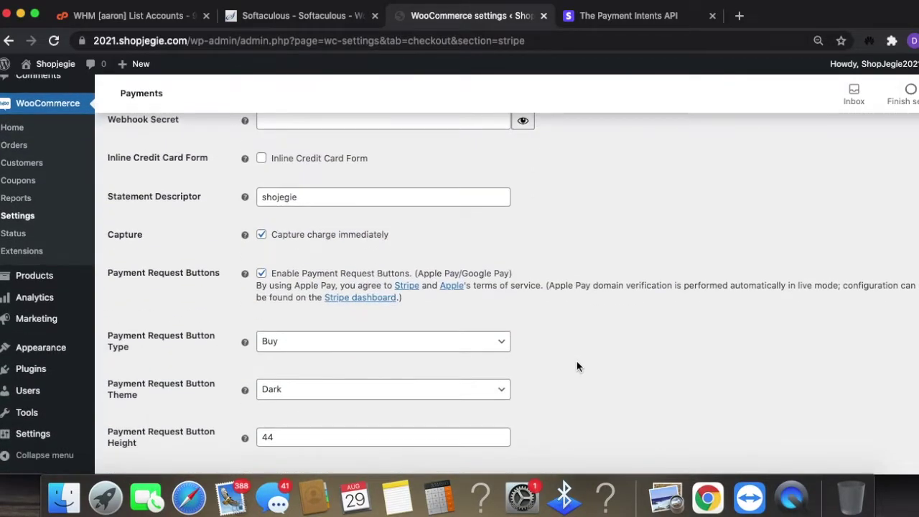
scroll(577, 367, "down", 5)
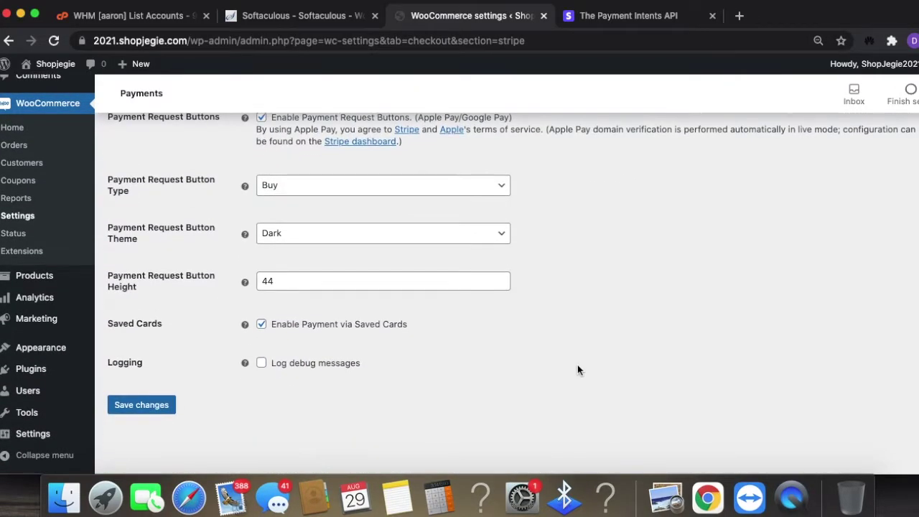
scroll(578, 366, "up", 10)
scroll(578, 375, "up", 2)
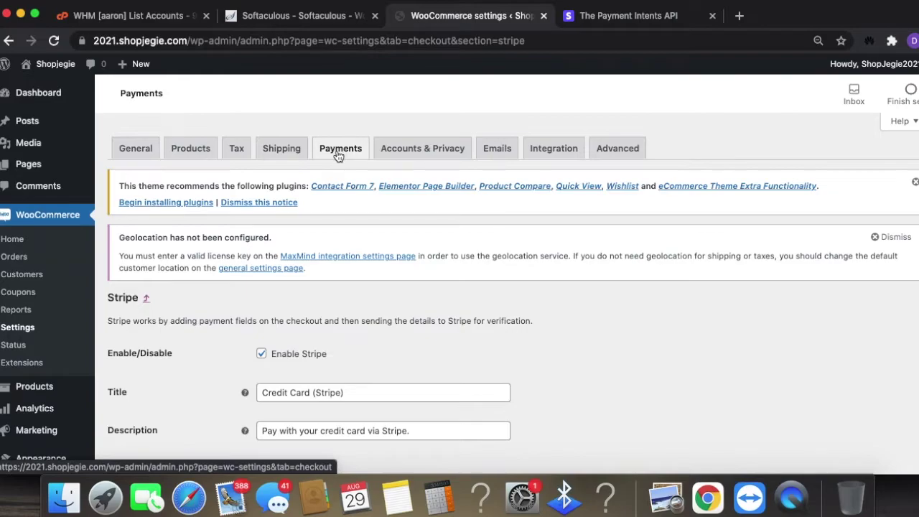
left_click(646, 18)
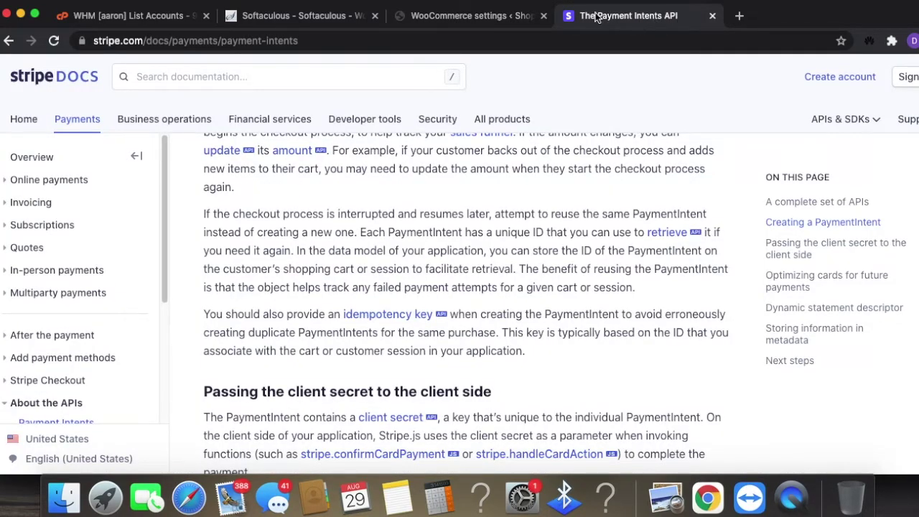
left_click(467, 17)
- Fill the Live Publishable and Live Secret Key fields, then save the Stripe settings
scroll(689, 351, "down", 5)
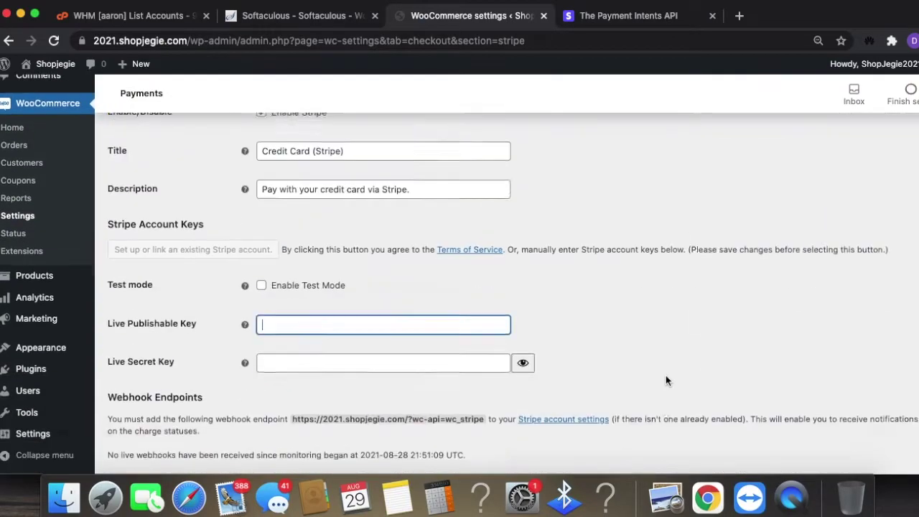
left_click(286, 297)
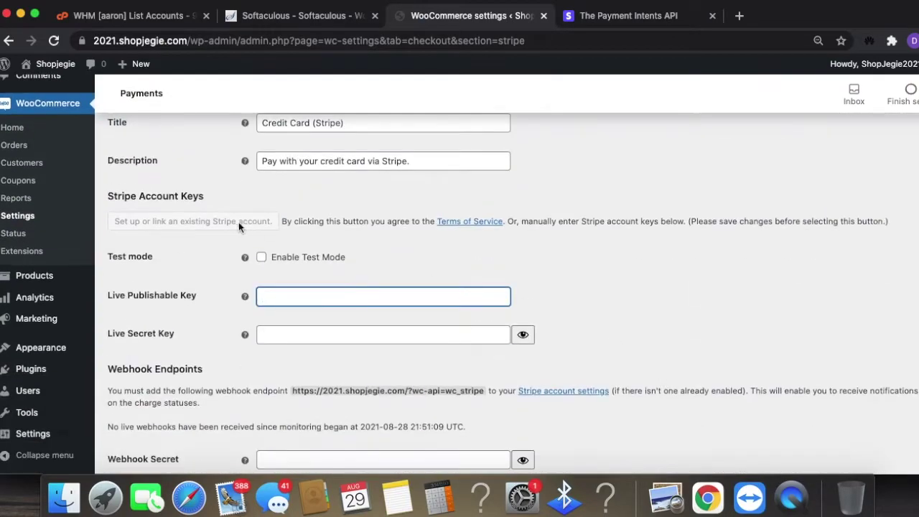
left_click(294, 334)
left_click(715, 314)
scroll(715, 314, "down", 5)
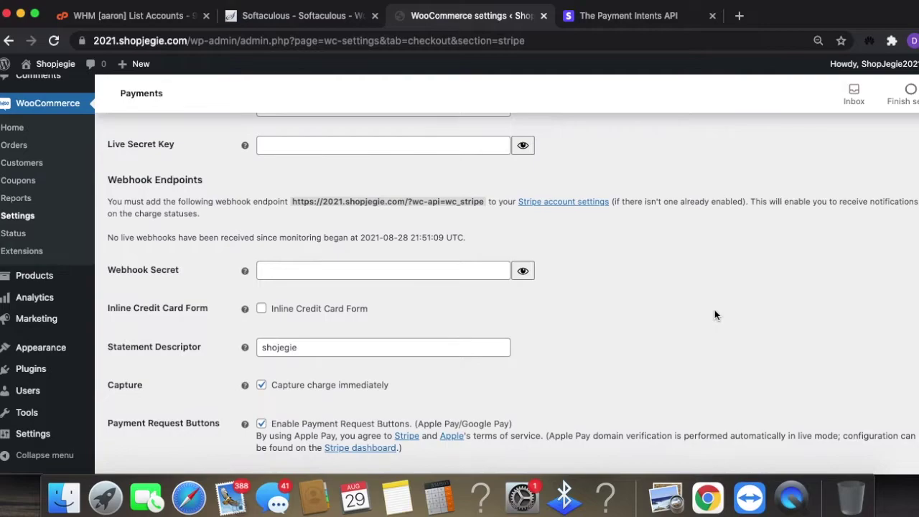
scroll(711, 310, "down", 5)
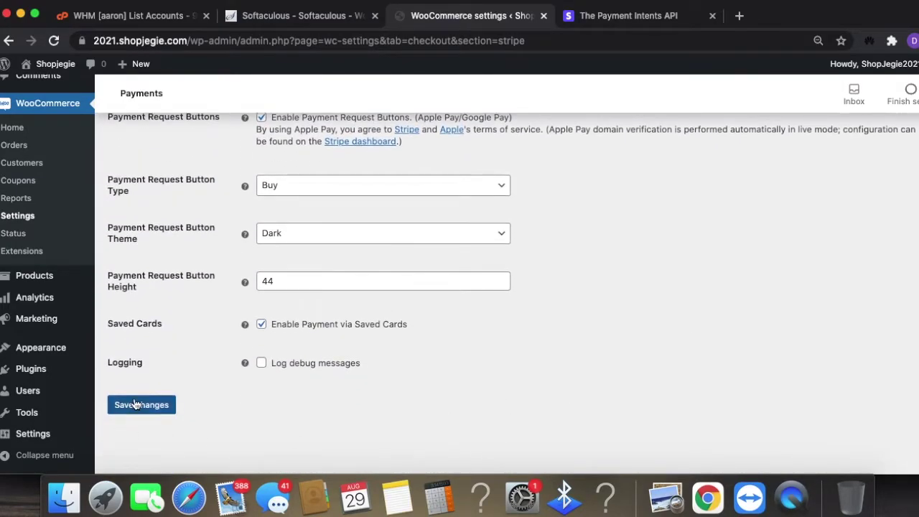
left_click(131, 405)
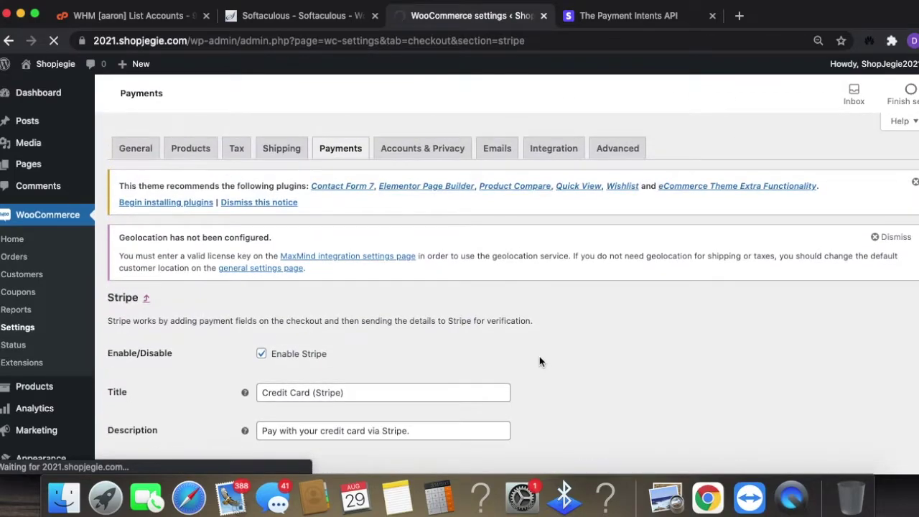
scroll(667, 367, "down", 3)
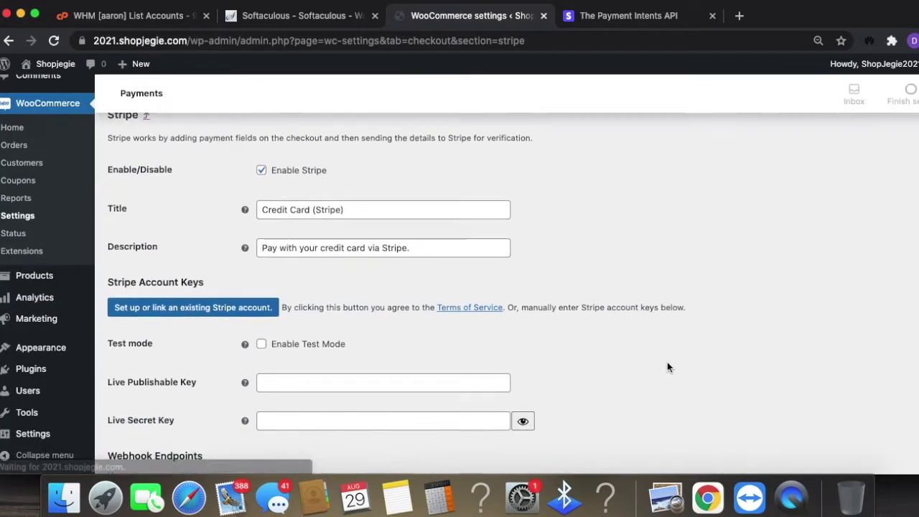
scroll(668, 366, "down", 10)
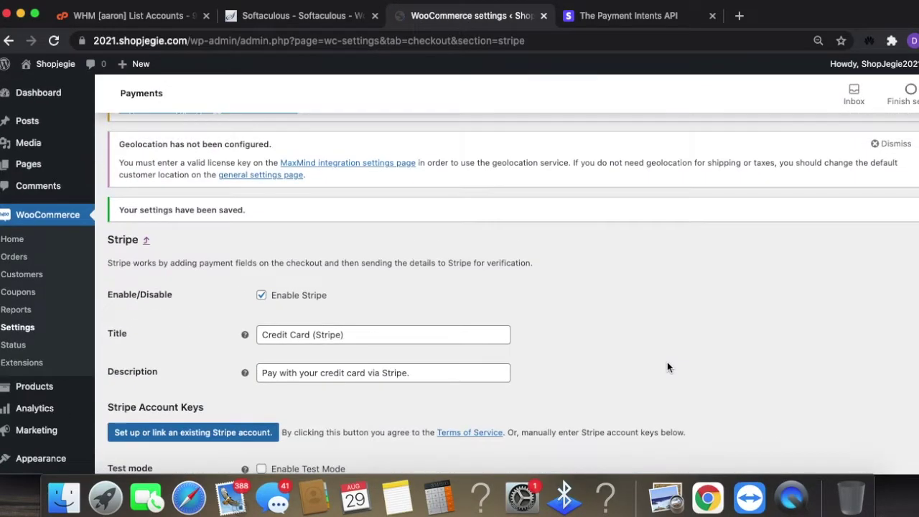
scroll(668, 362, "up", 3)
- Browse the Payments overview and start PayPal setup from the recommended payment options
left_click(336, 151)
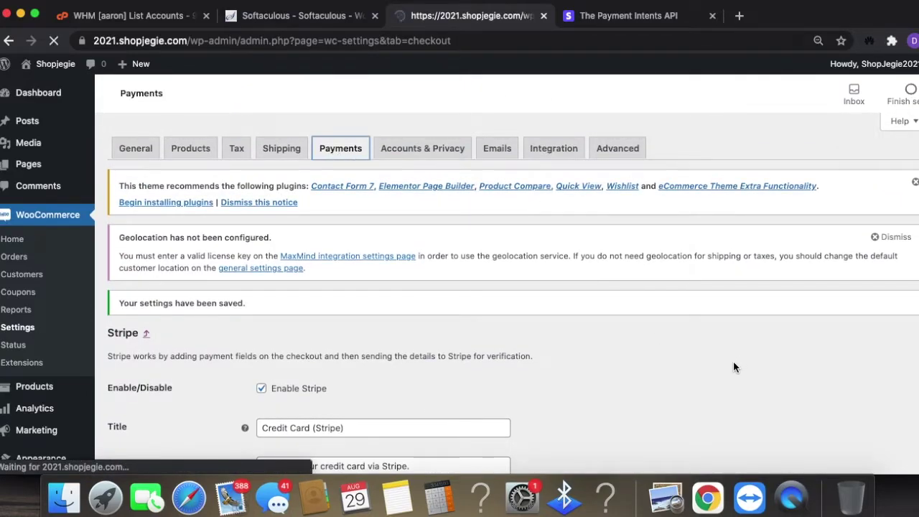
scroll(740, 362, "down", 2)
scroll(746, 361, "down", 3)
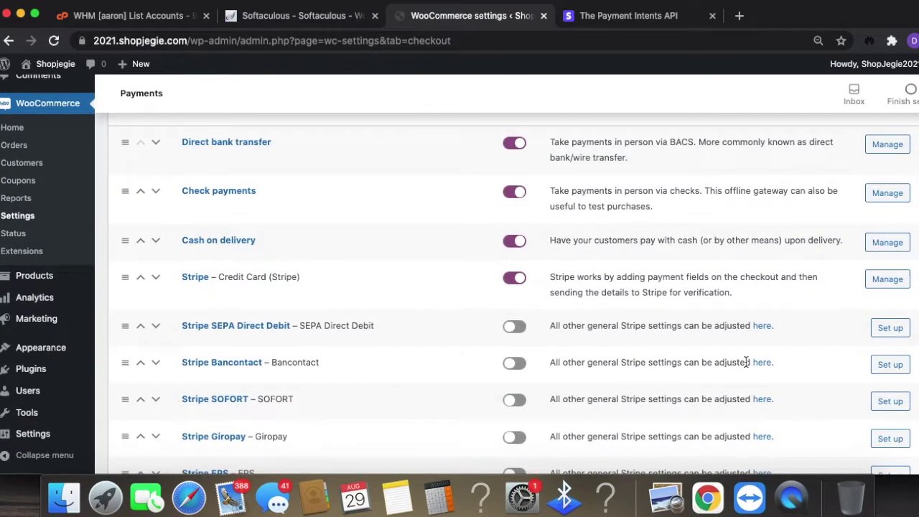
scroll(745, 361, "down", 3)
scroll(724, 373, "down", 2)
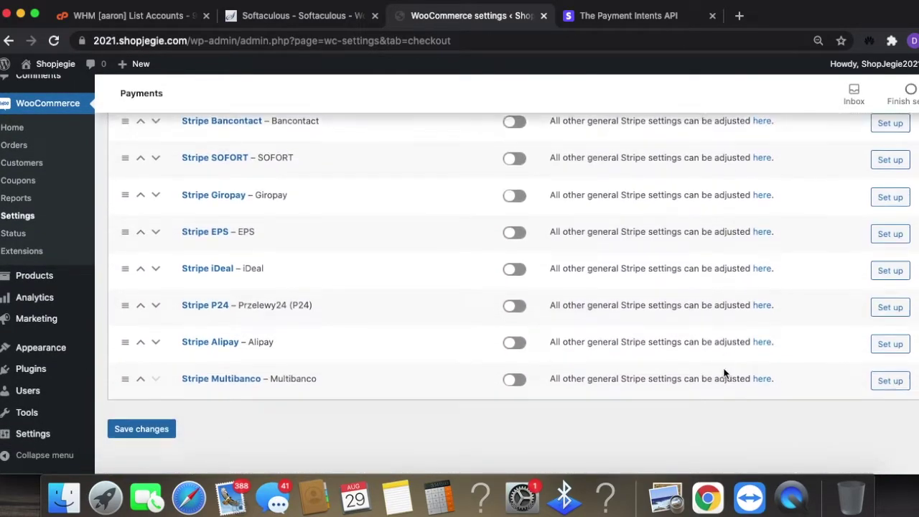
scroll(672, 389, "up", 5)
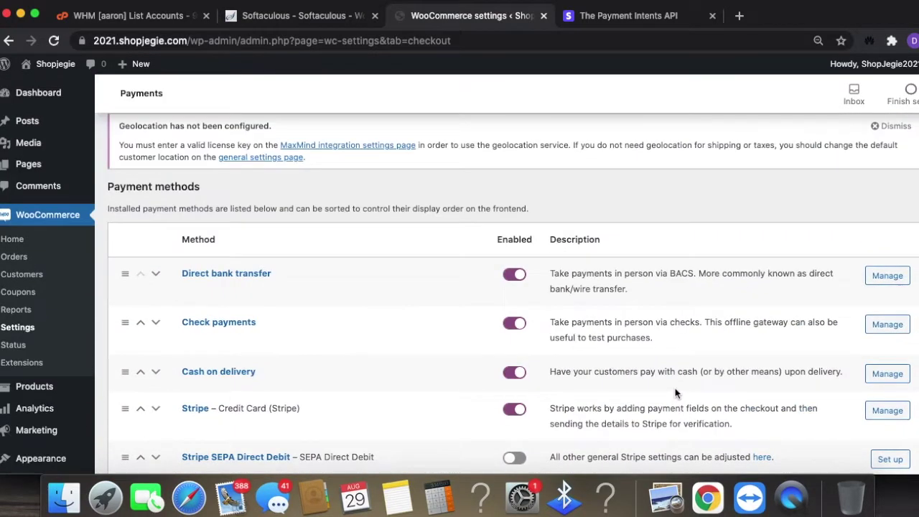
scroll(675, 388, "down", 3)
scroll(676, 387, "up", 5)
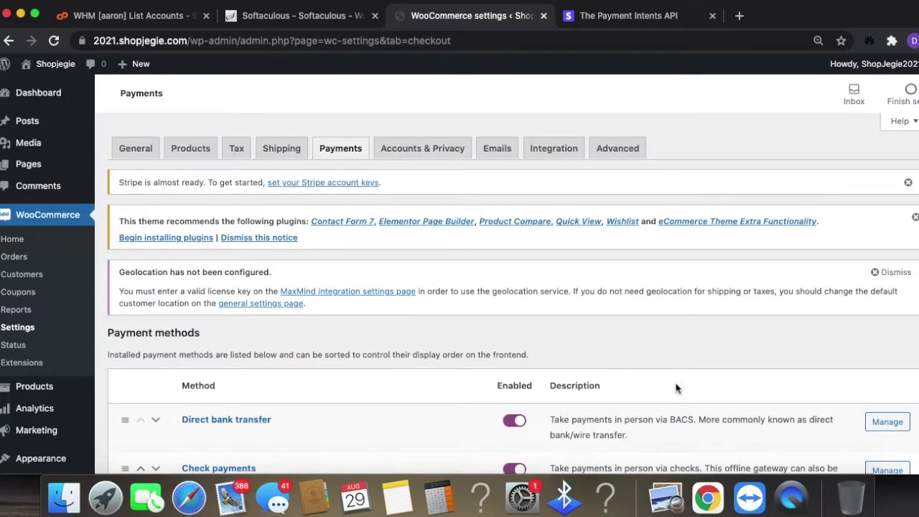
scroll(681, 381, "down", 7)
scroll(692, 368, "down", 4)
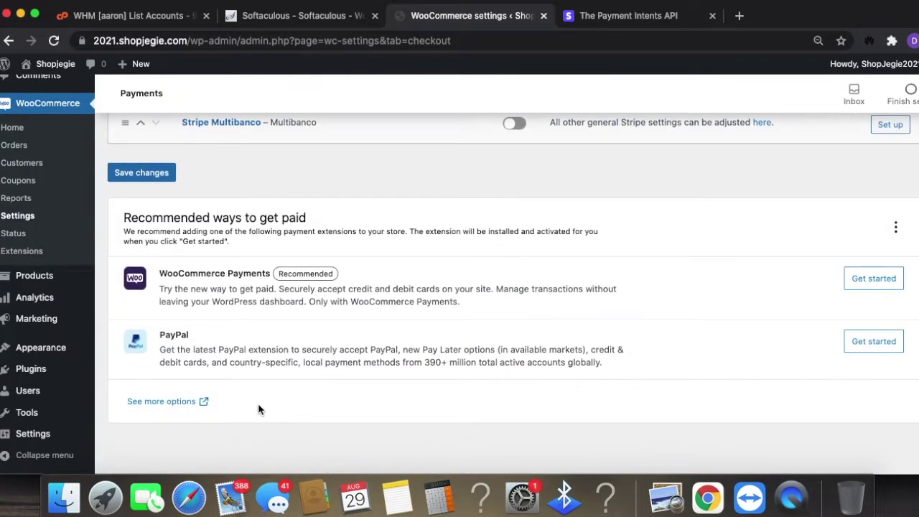
left_click(881, 346)
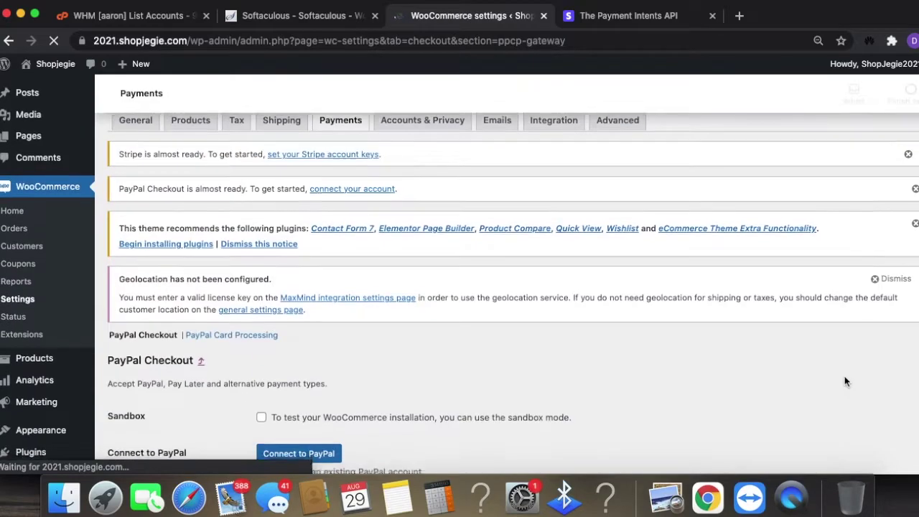
- Open and dismiss the Connect to PayPal window, then save PayPal Checkout without an account
scroll(834, 367, "down", 3)
scroll(818, 365, "down", 1)
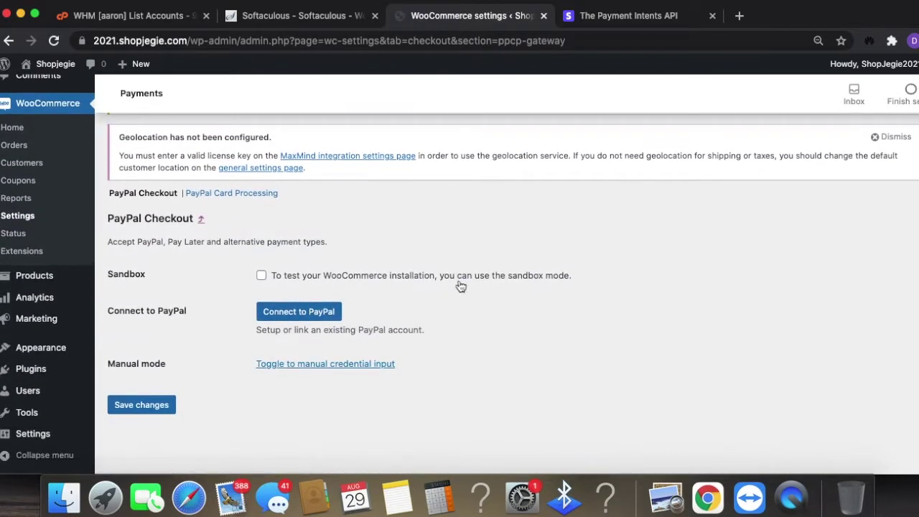
left_click(325, 315)
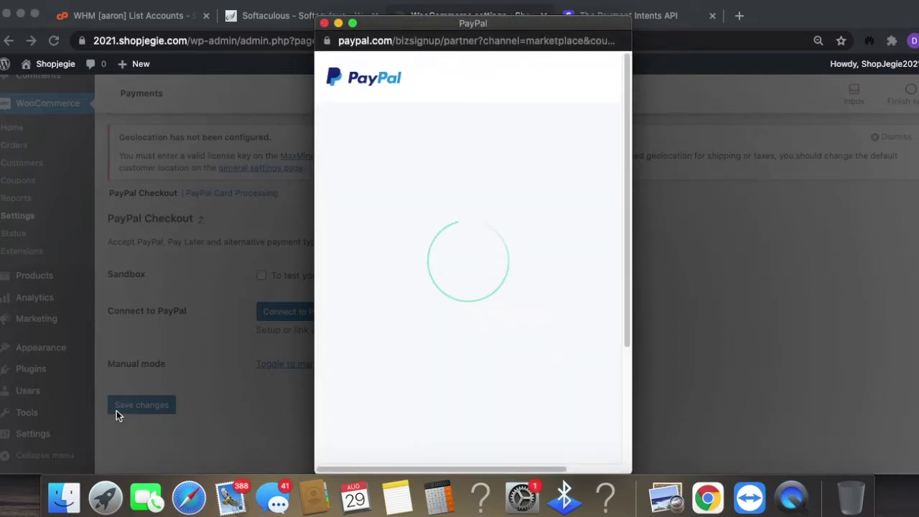
left_click(324, 25)
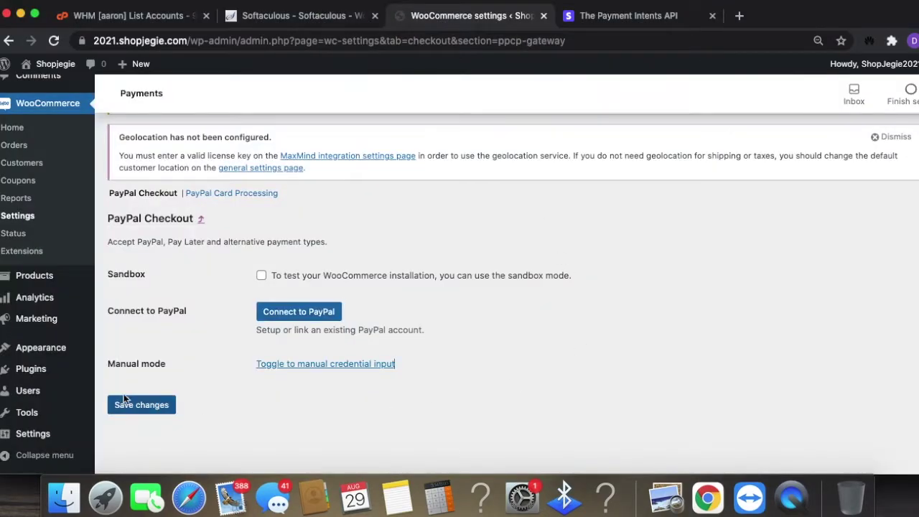
left_click(125, 399)
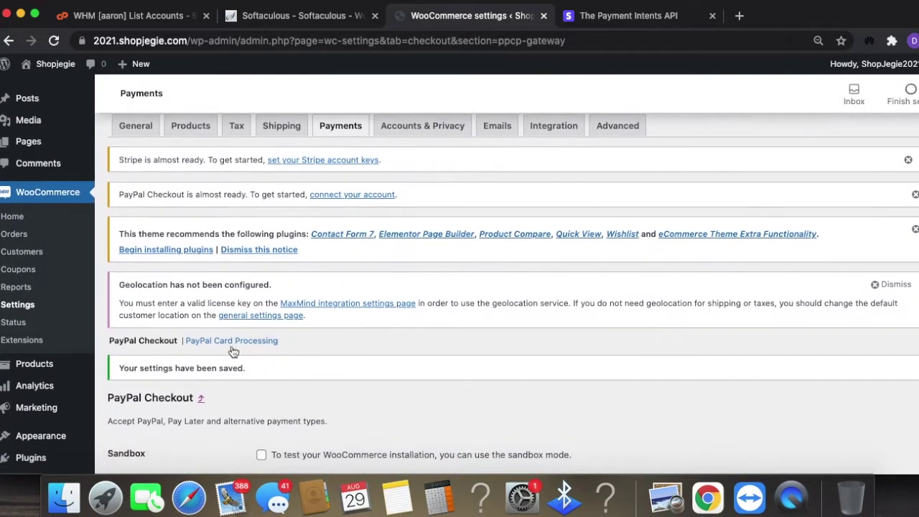
- View PayPal Card Processing, go back to PayPal Checkout, then return to the Payments list
left_click(232, 342)
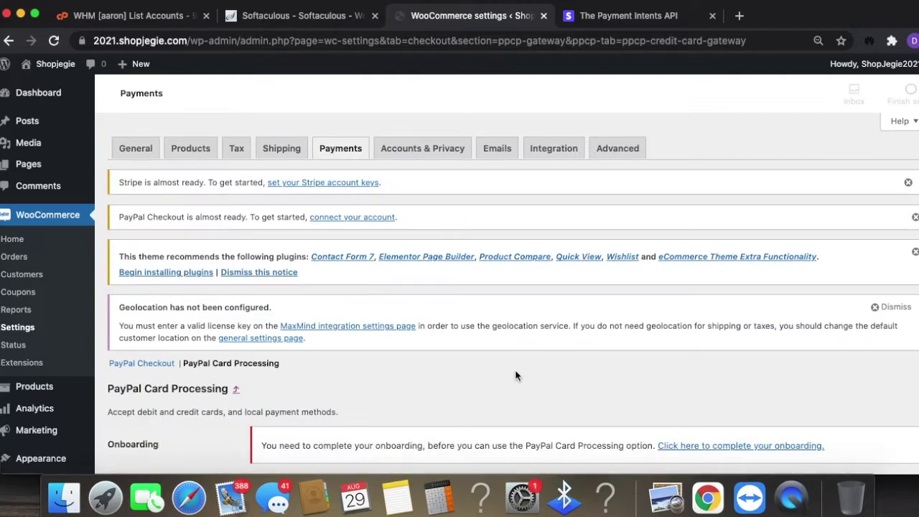
scroll(656, 377, "down", 3)
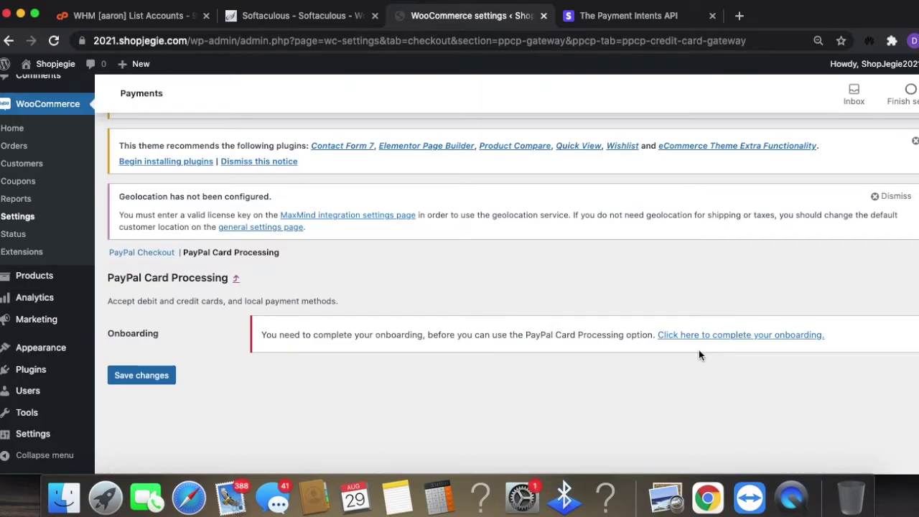
left_click(164, 252)
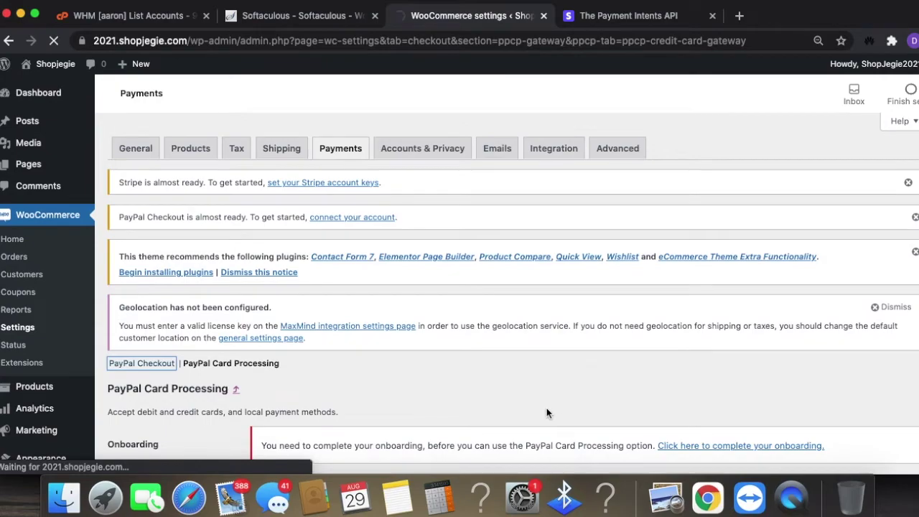
left_click(340, 149)
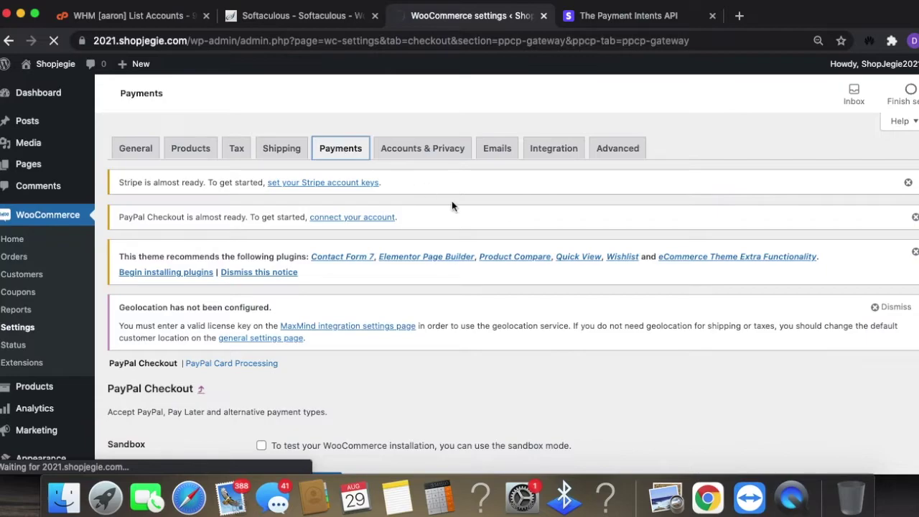
- Start WooCommerce Payments setup from 'Recommended ways to get paid' on the Payments tab
scroll(731, 426, "down", 3)
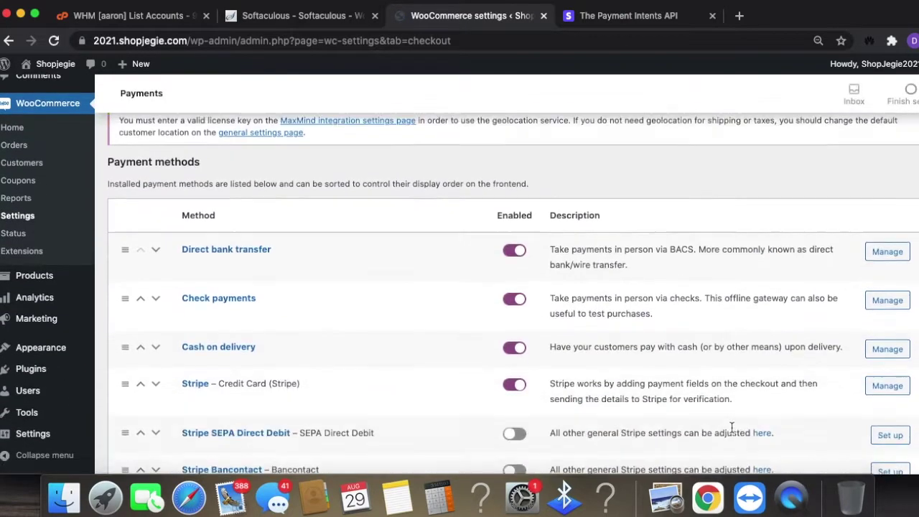
scroll(731, 428, "down", 5)
scroll(733, 423, "up", 5)
scroll(733, 423, "down", 5)
scroll(733, 423, "up", 5)
scroll(733, 419, "up", 4)
scroll(732, 417, "down", 8)
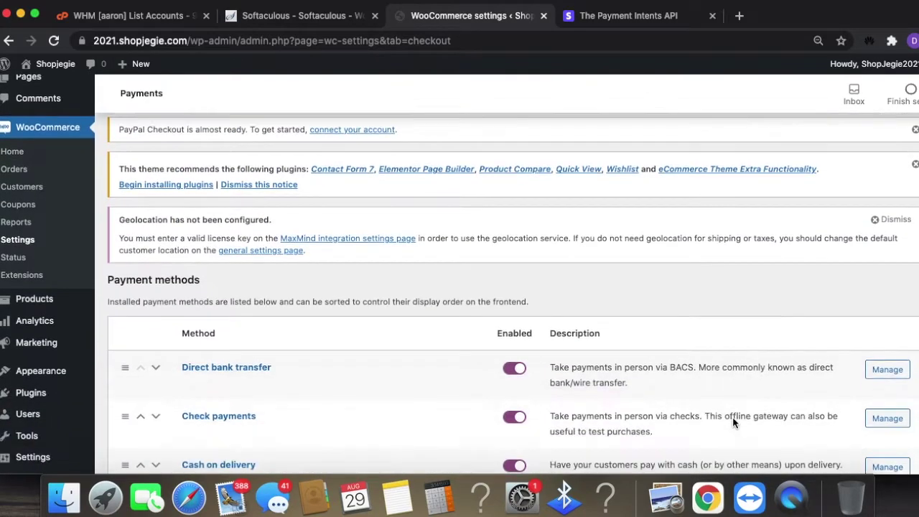
scroll(734, 418, "down", 4)
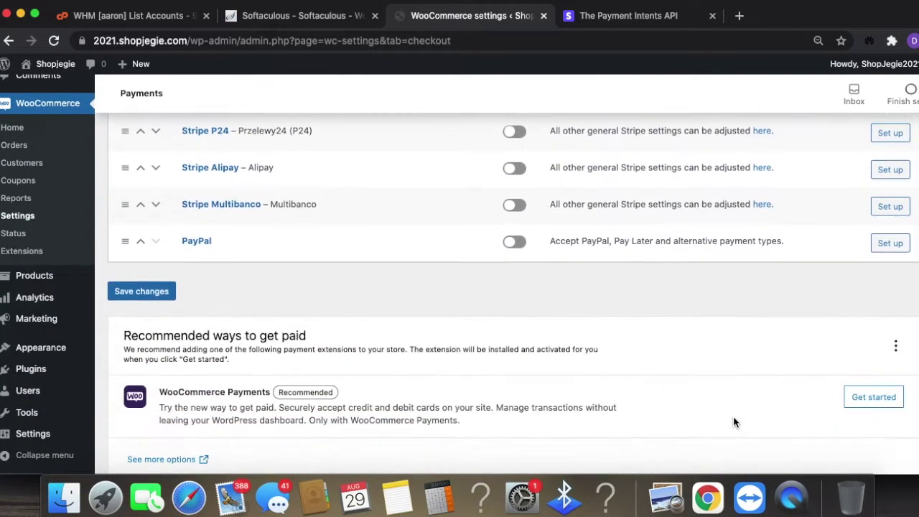
left_click(887, 379)
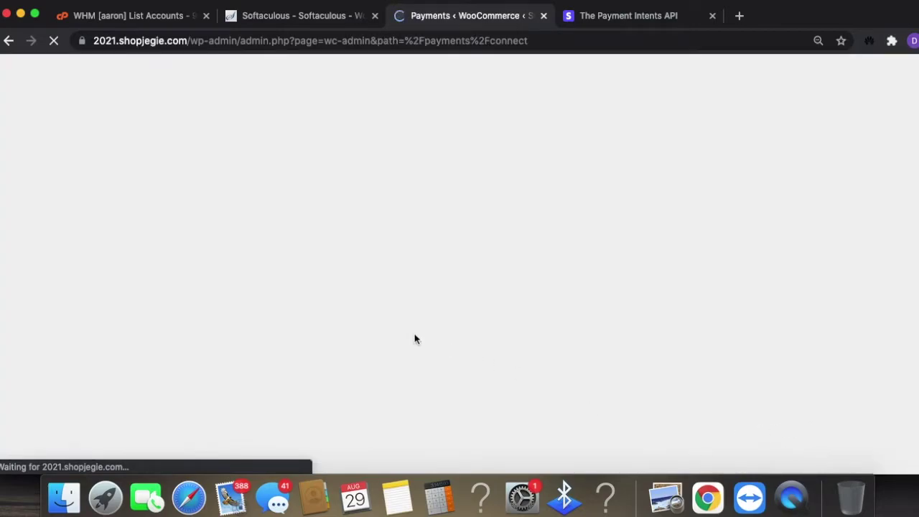
- Abandon the WooCommerce Payments WordPress.com sign-in and go to the Accounts & Privacy settings
scroll(598, 385, "down", 1)
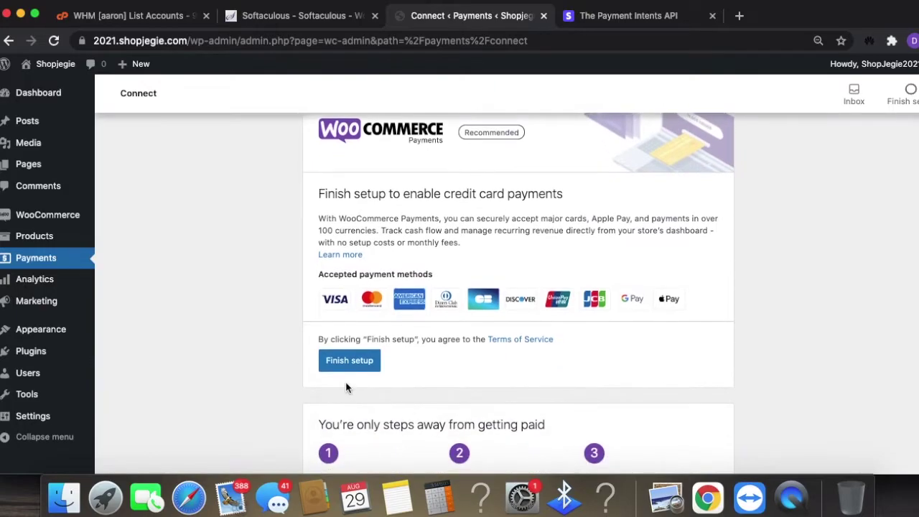
left_click(352, 360)
scroll(521, 412, "down", 3)
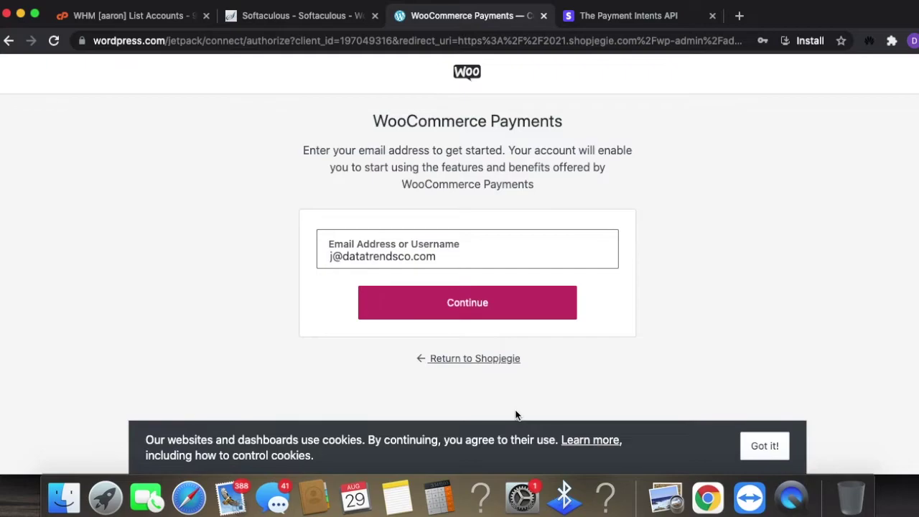
scroll(515, 416, "down", 1)
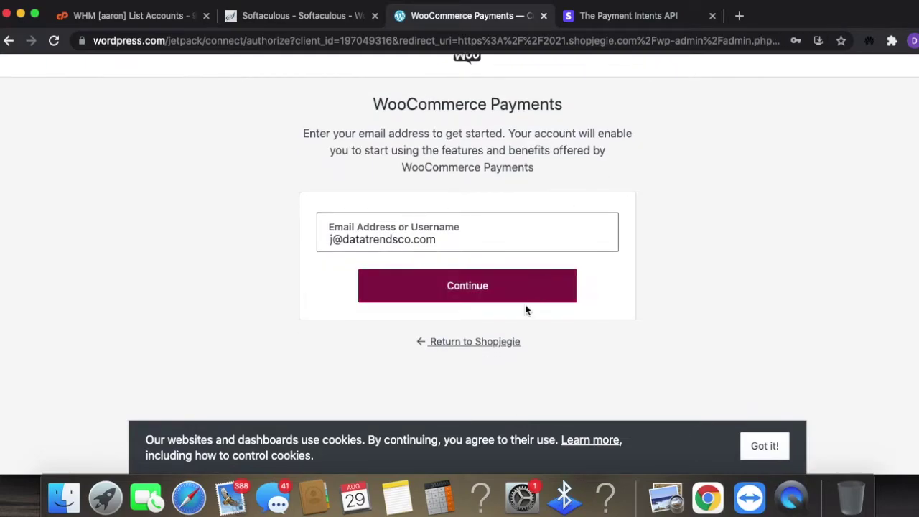
left_click(529, 277)
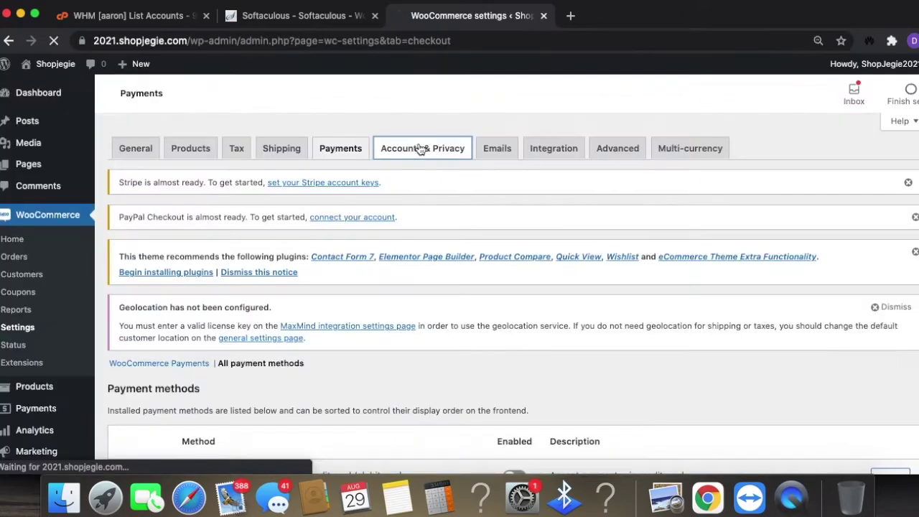
left_click(421, 148)
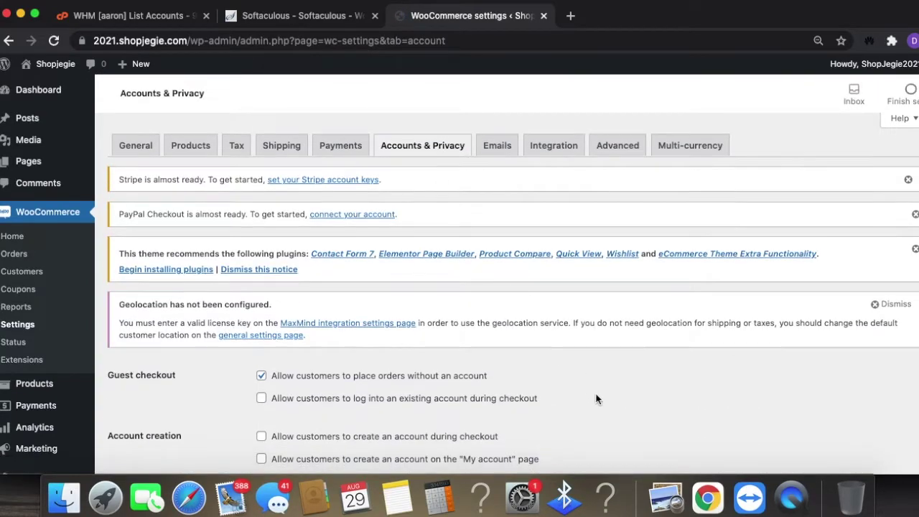
- Review Accounts & Privacy options and inspect the registration and checkout privacy policy texts
scroll(596, 398, "down", 3)
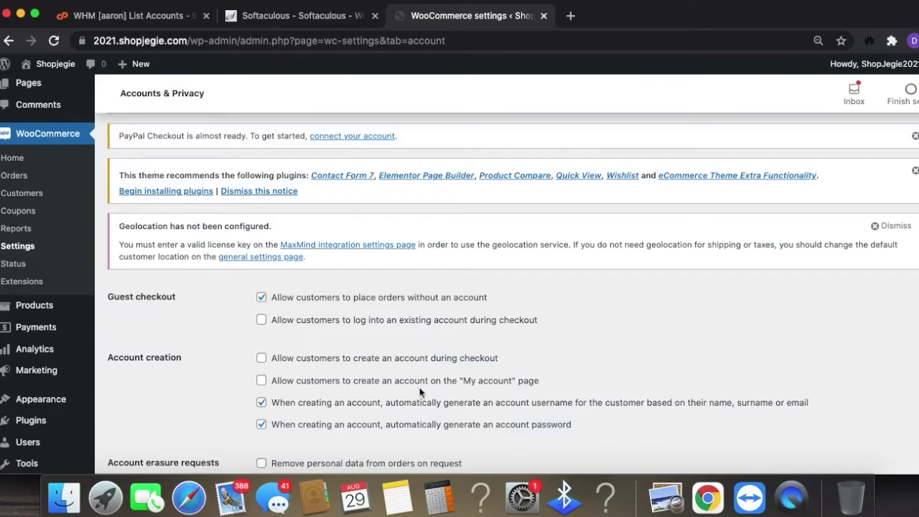
scroll(421, 390, "down", 2)
scroll(519, 384, "down", 5)
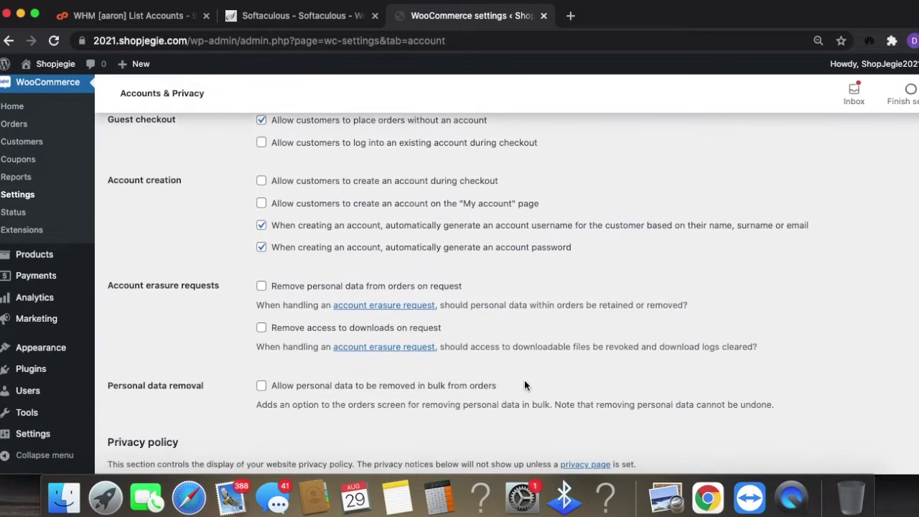
scroll(525, 386, "down", 4)
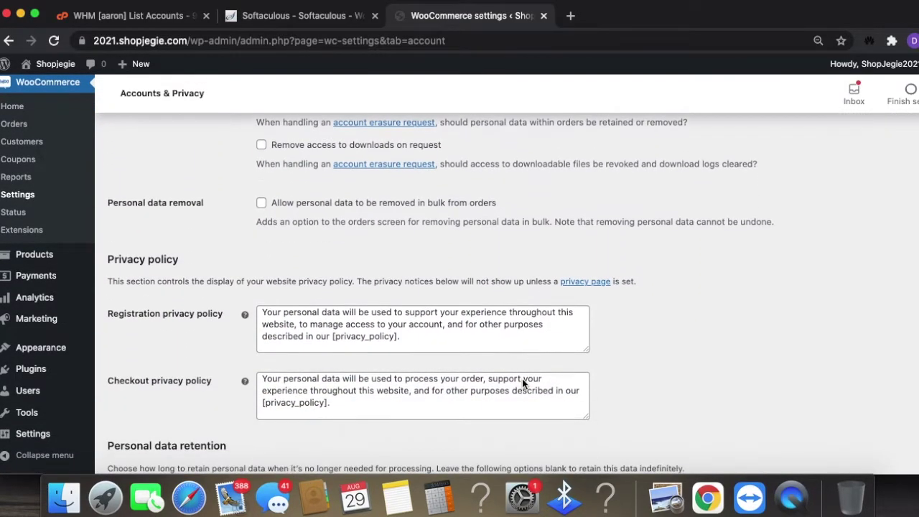
scroll(522, 379, "down", 4)
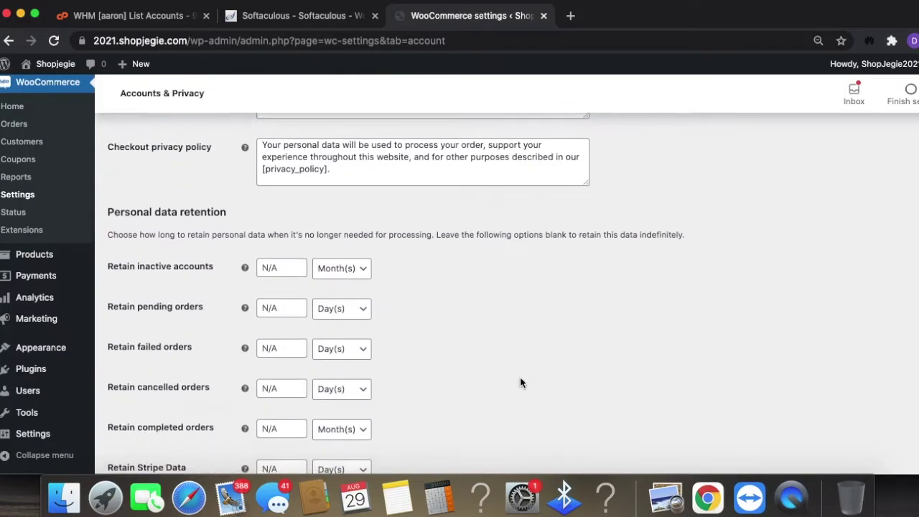
scroll(520, 382, "up", 1)
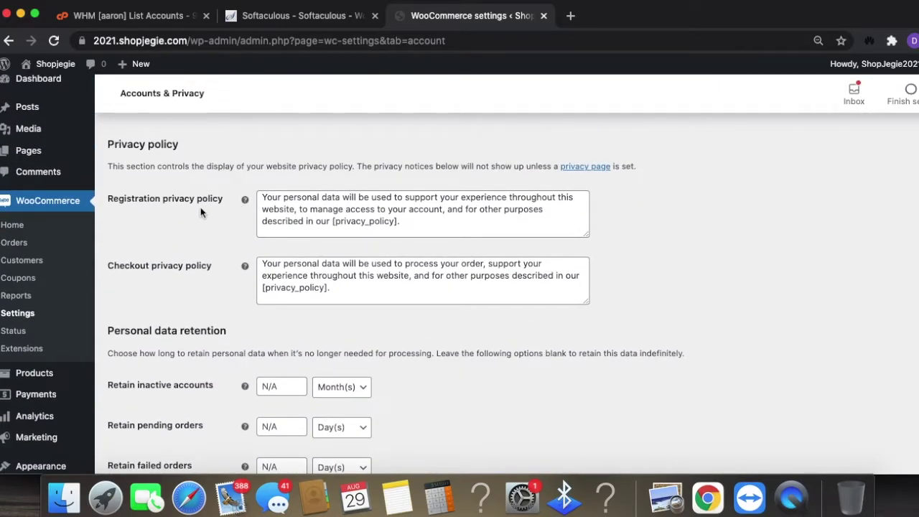
left_click(462, 224)
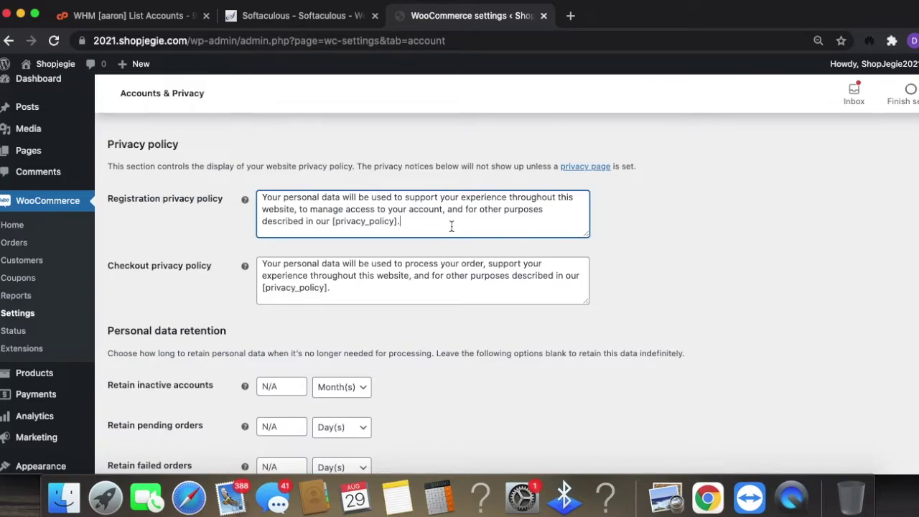
left_click_drag(409, 293, 260, 256)
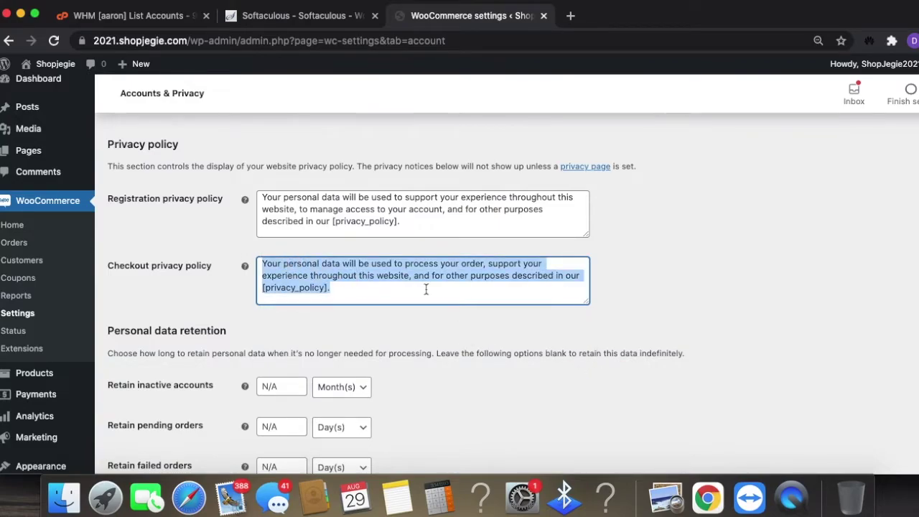
- Keep guest checkout and default privacy texts, and save the Accounts & Privacy settings
scroll(366, 325, "down", 1)
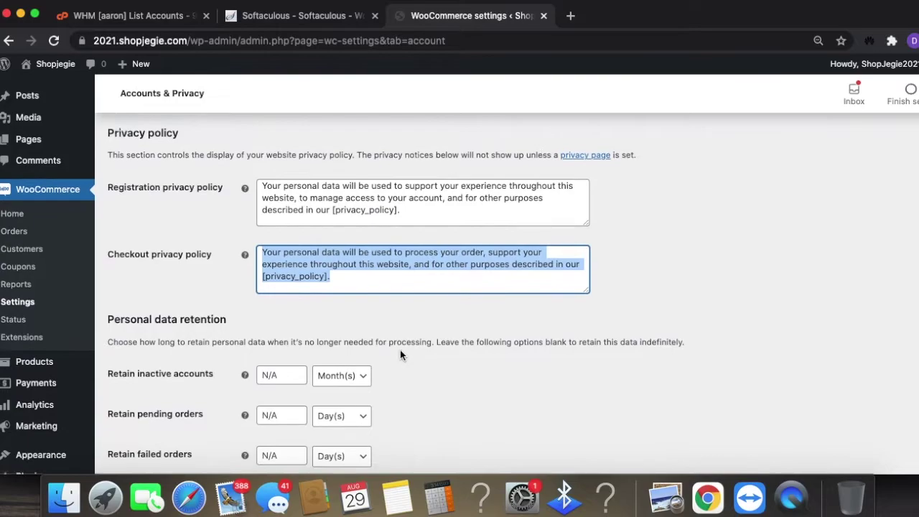
scroll(402, 351, "down", 5)
scroll(417, 385, "down", 1)
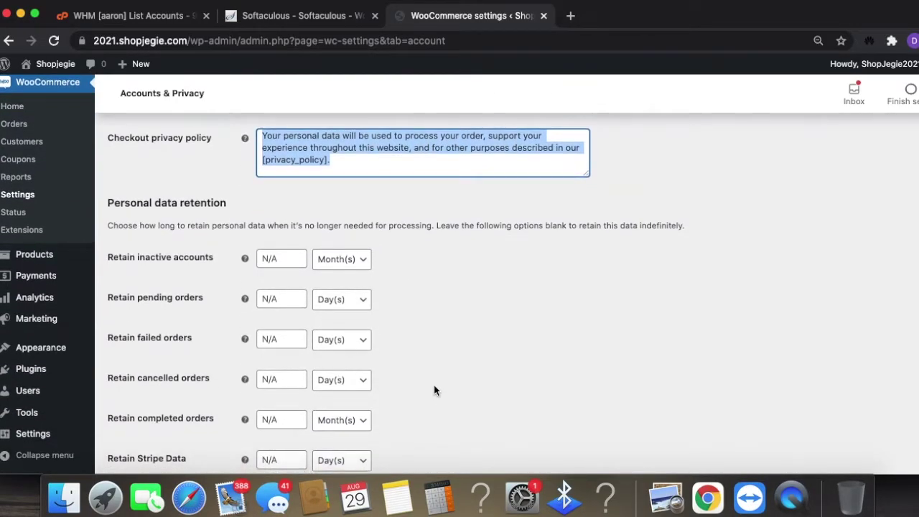
scroll(434, 385, "down", 4)
scroll(433, 381, "up", 15)
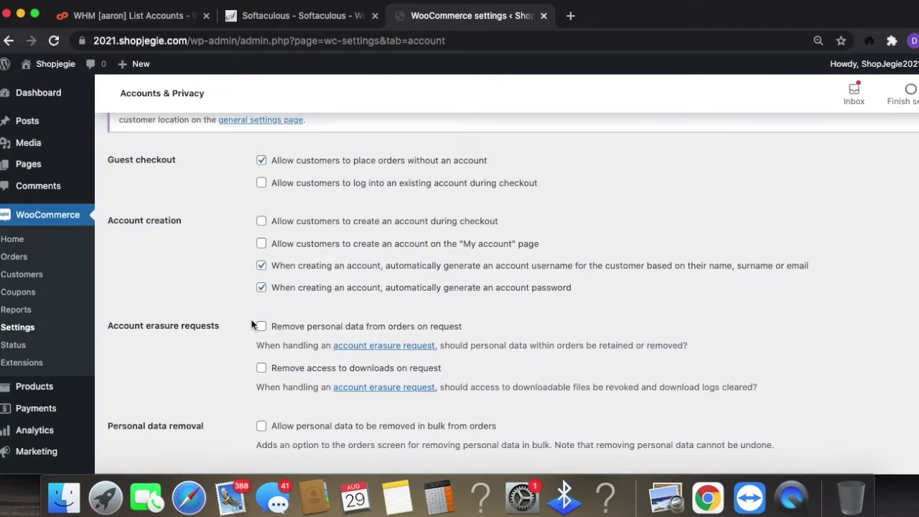
scroll(238, 316, "down", 5)
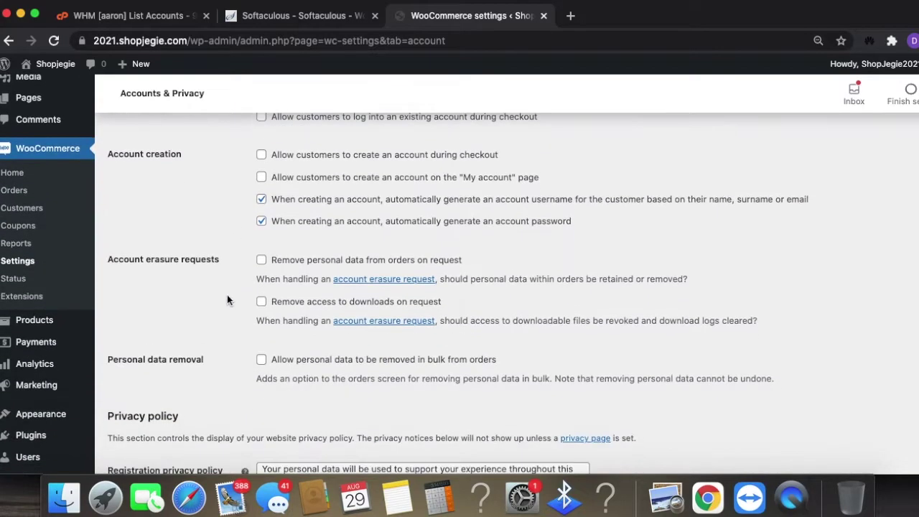
scroll(272, 313, "down", 8)
scroll(328, 220, "up", 3)
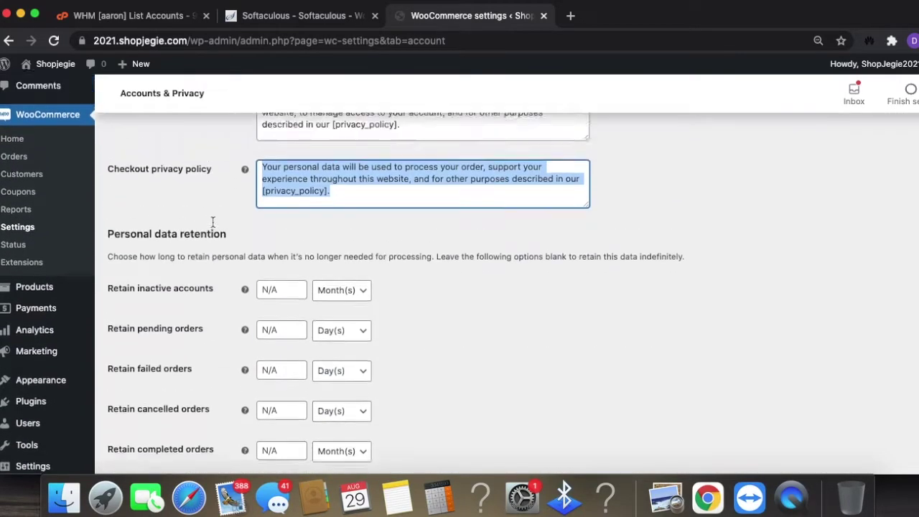
scroll(208, 317, "down", 6)
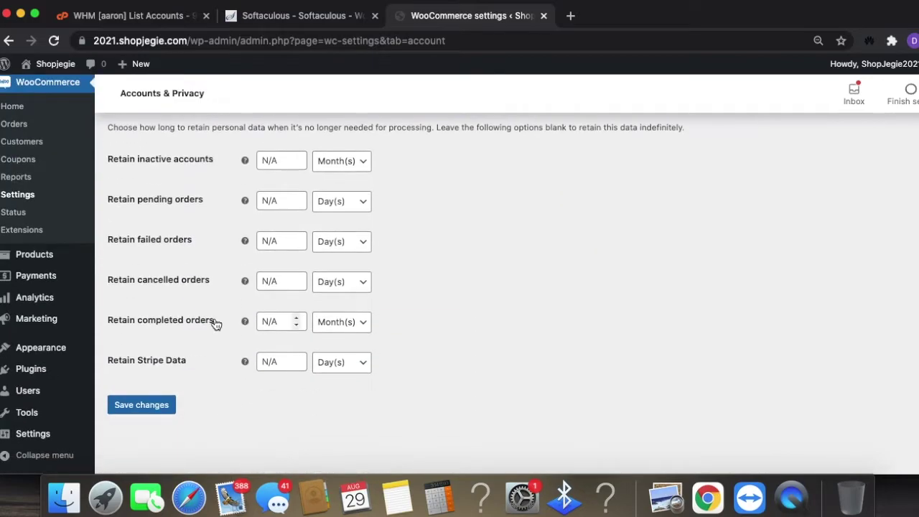
left_click(146, 404)
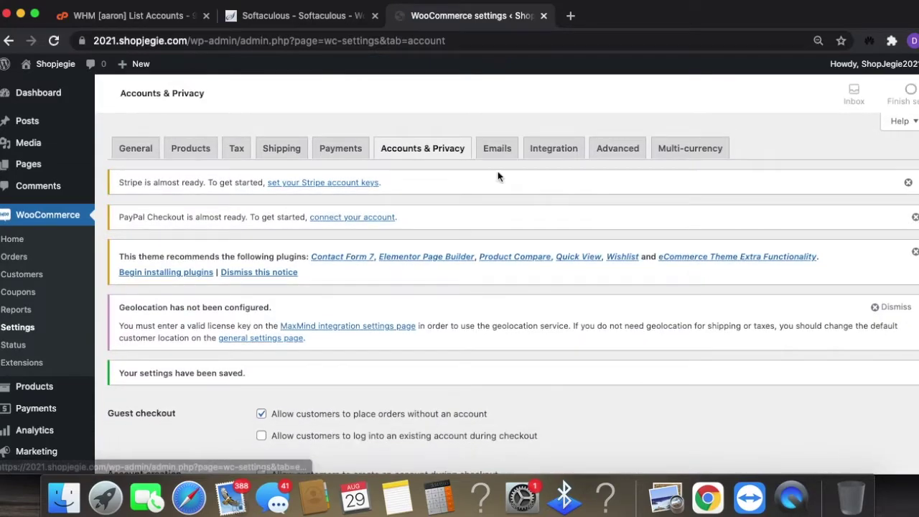
left_click(493, 149)
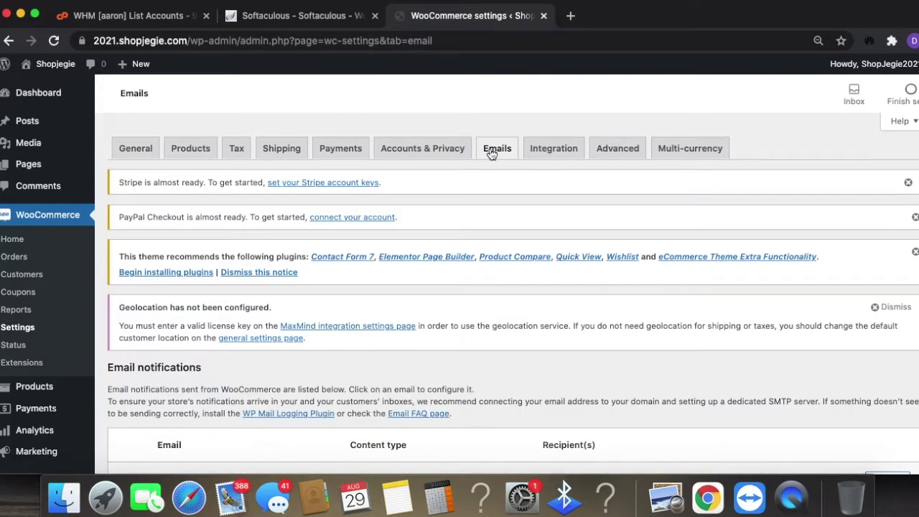
scroll(640, 424, "down", 5)
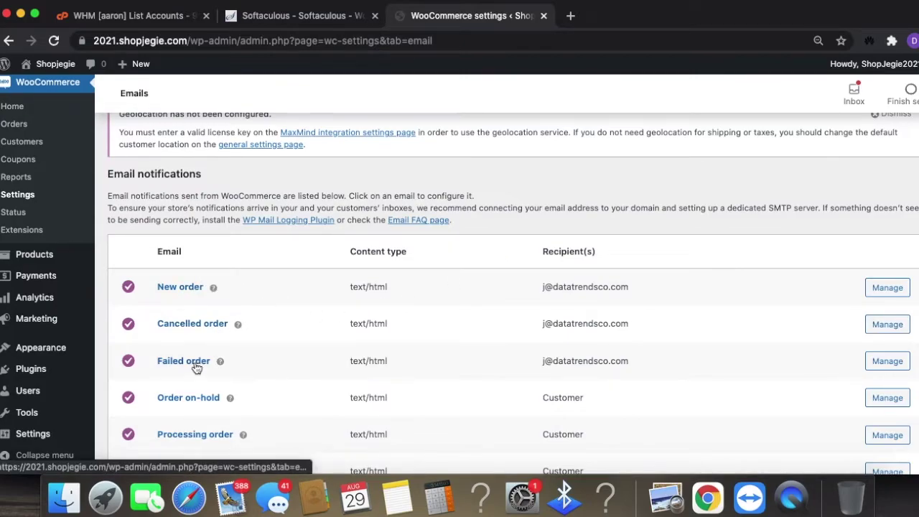
scroll(198, 366, "down", 3)
scroll(211, 375, "down", 5)
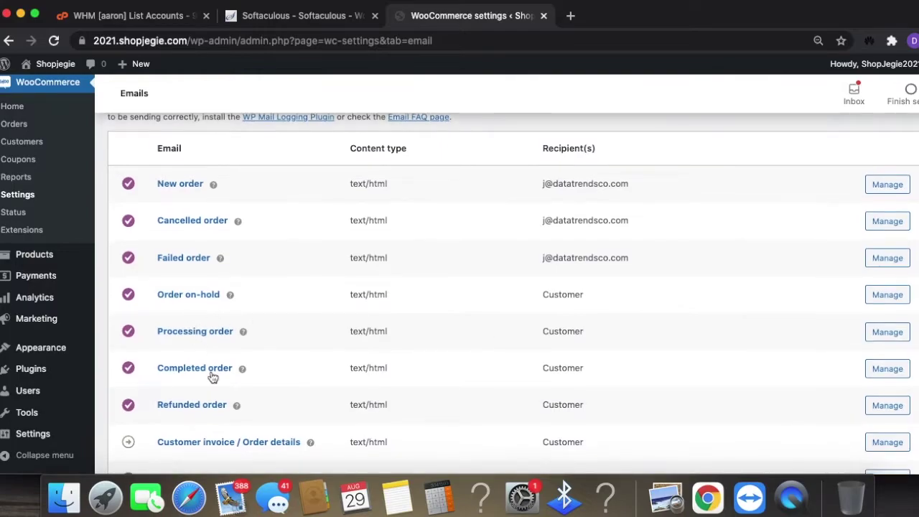
scroll(340, 394, "down", 3)
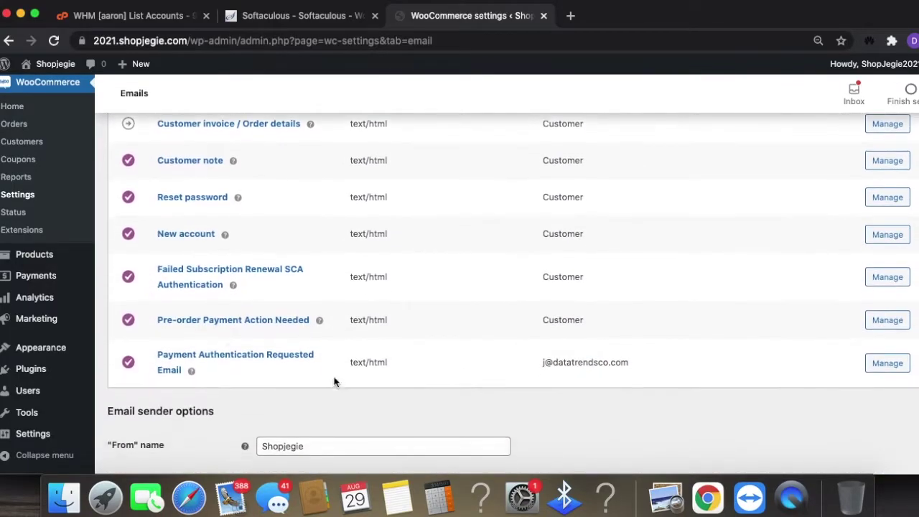
scroll(374, 388, "up", 3)
scroll(605, 355, "up", 6)
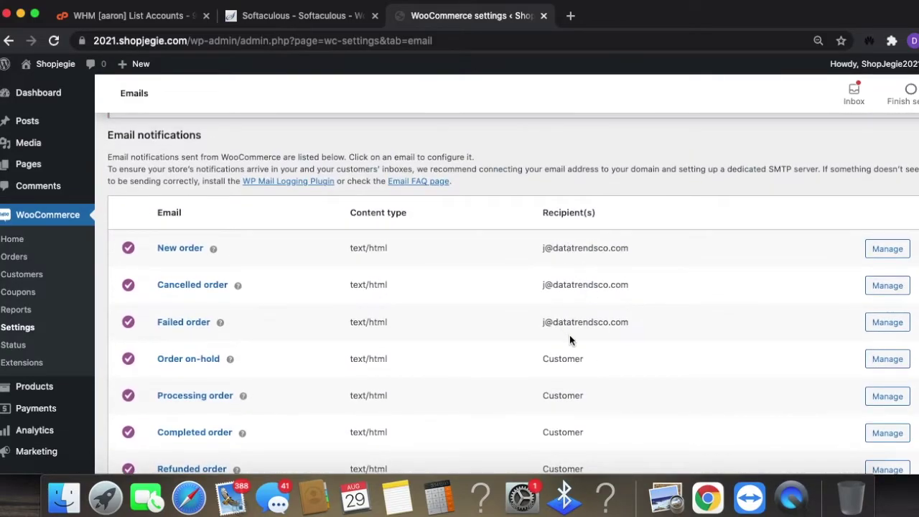
scroll(666, 339, "down", 5)
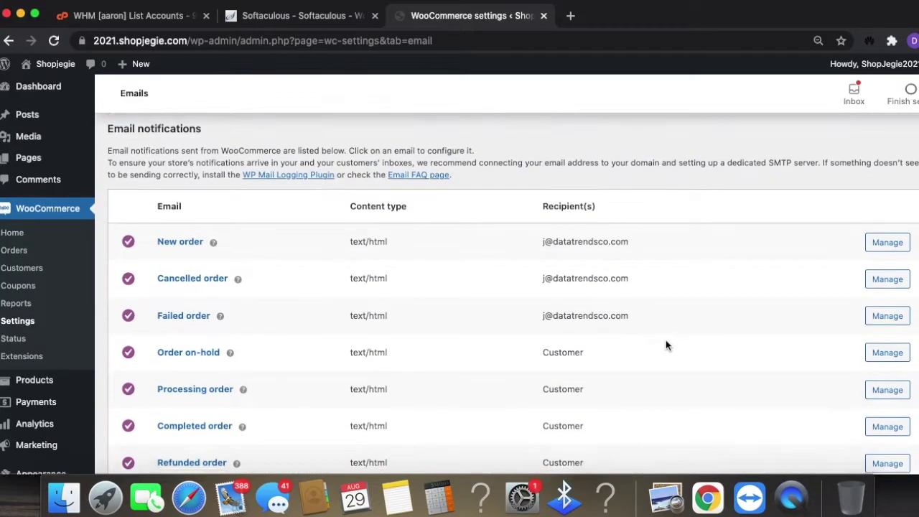
scroll(691, 350, "up", 5)
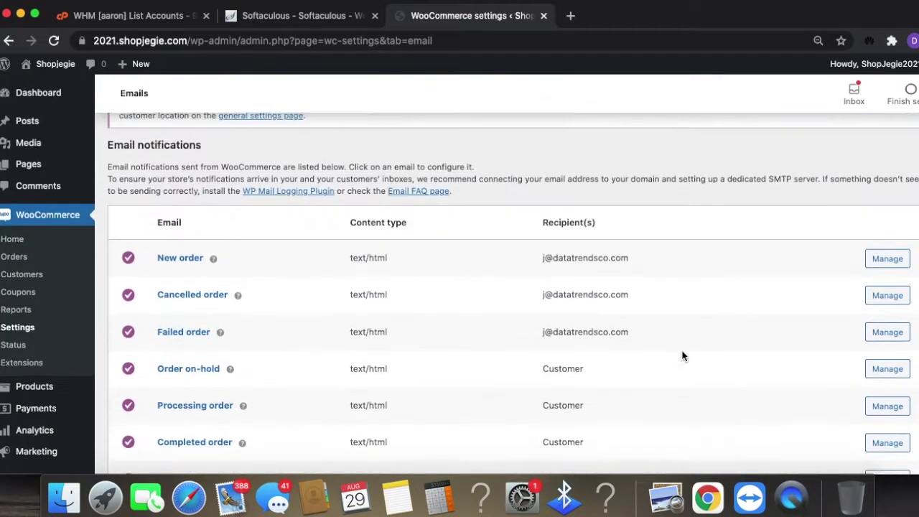
- Open the New order email settings and add, then remove, a comma in Recipient(s)
left_click(900, 266)
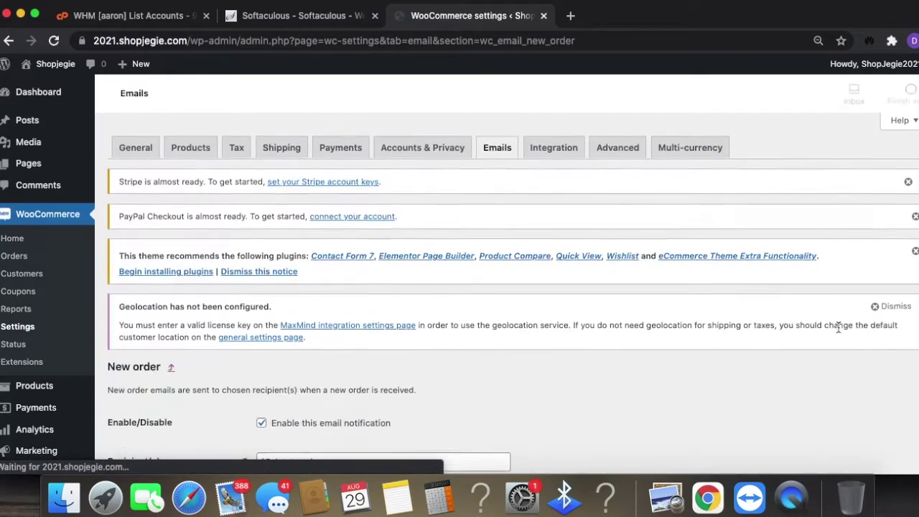
scroll(844, 323, "down", 2)
scroll(840, 328, "down", 4)
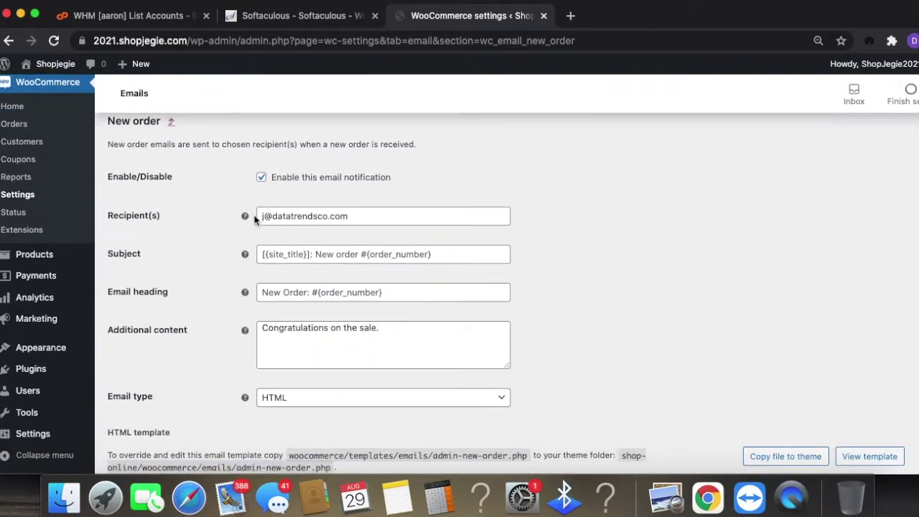
mouse_move(246, 215)
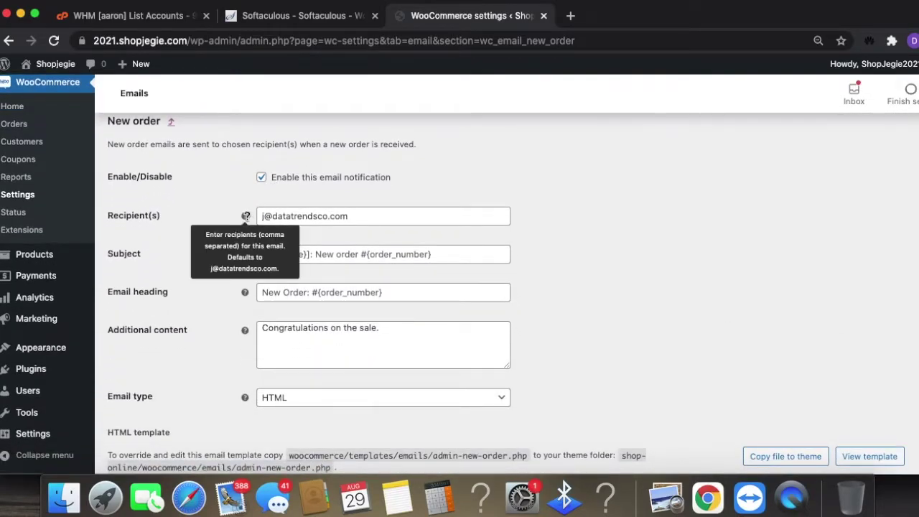
left_click(412, 212)
type(",")
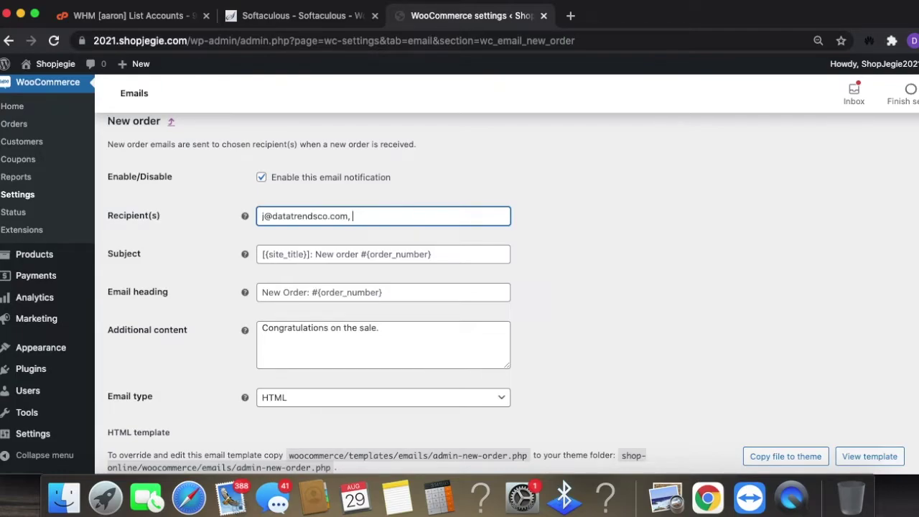
key("BackSpace")
key("BackSpace")
- Save the New order email settings with the recipient list unchanged
scroll(426, 174, "down", 1)
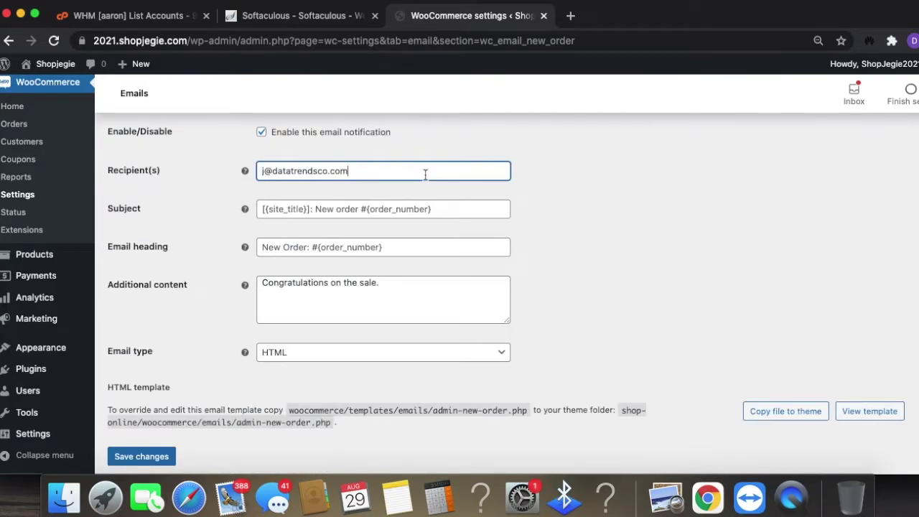
scroll(540, 263, "up", 4)
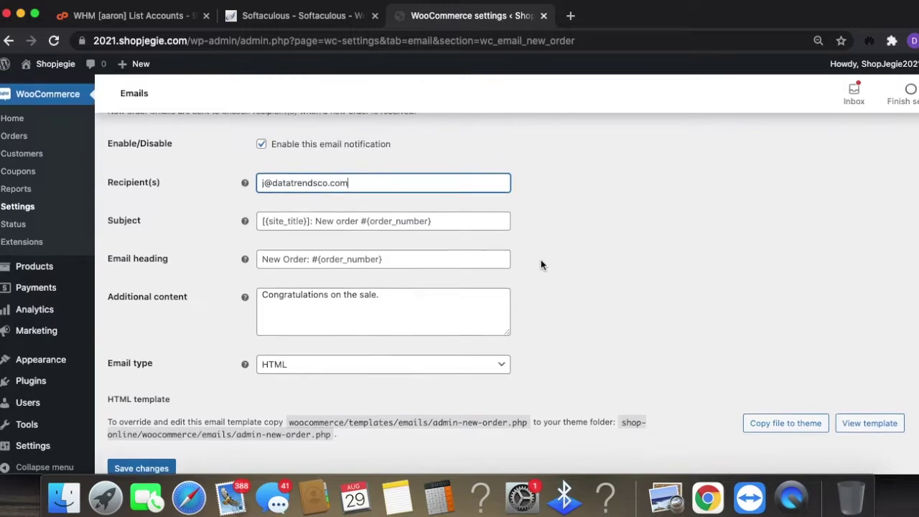
scroll(400, 359, "down", 6)
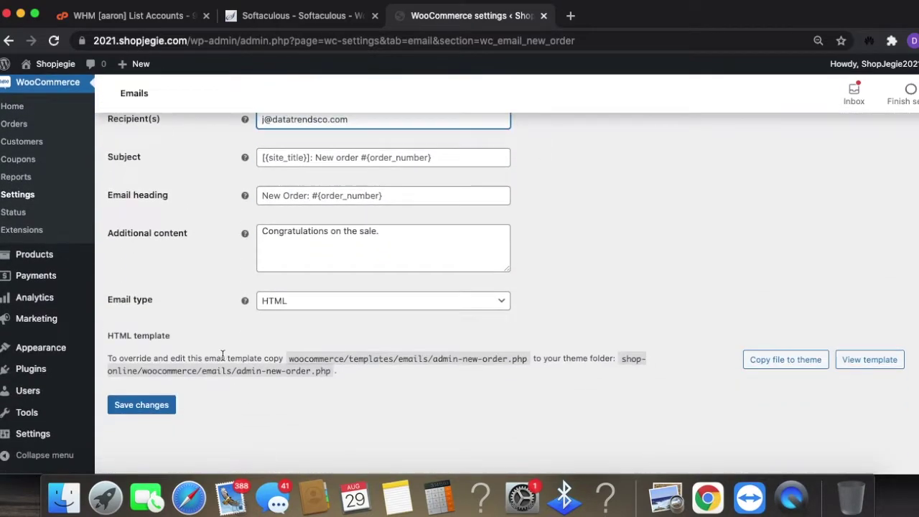
left_click(141, 405)
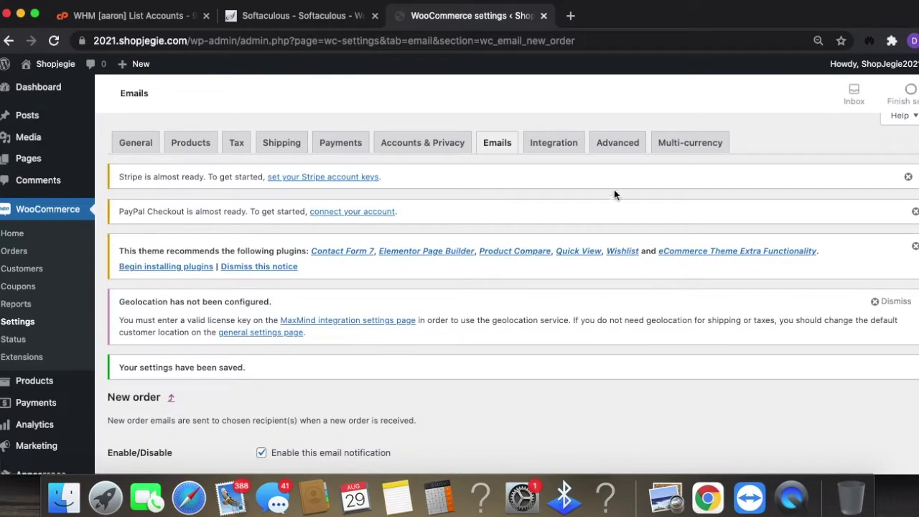
scroll(561, 287, "down", 2)
scroll(574, 198, "up", 2)
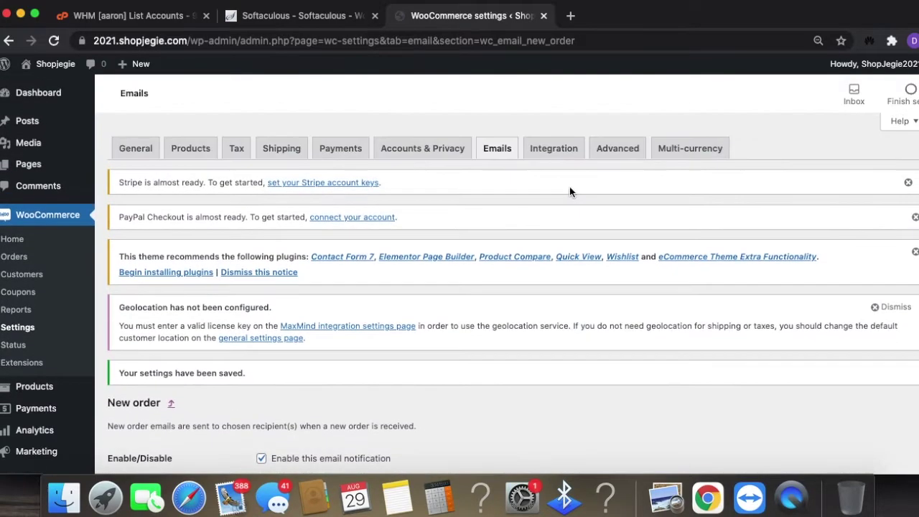
left_click(556, 148)
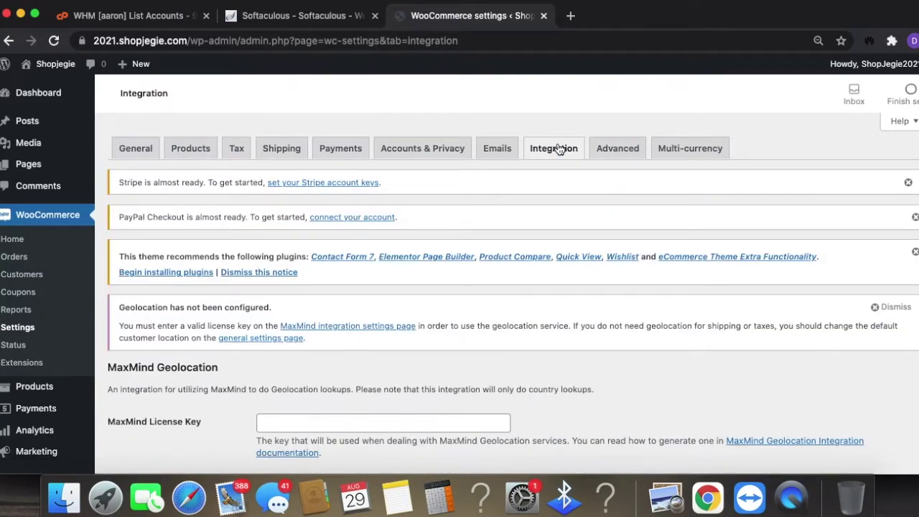
- Dismiss the geolocation-not-configured warning on the Integration tab, then move to Advanced settings
scroll(770, 361, "down", 4)
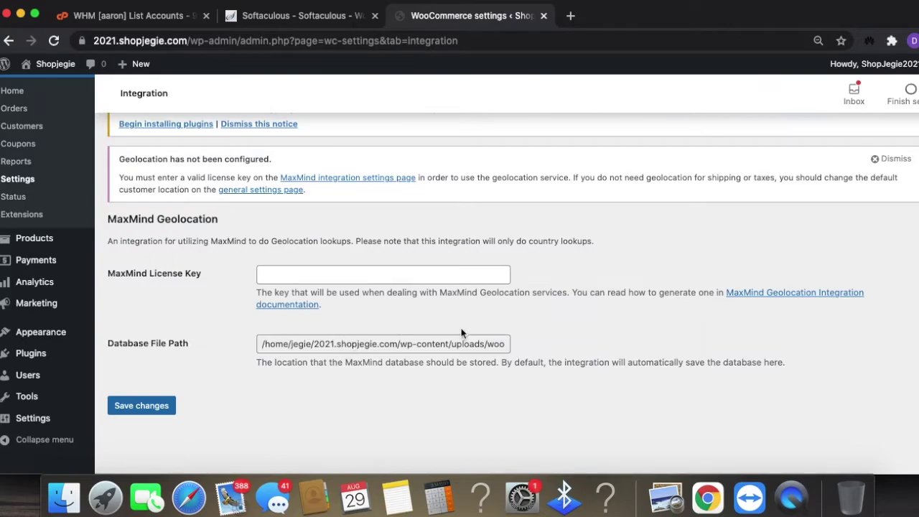
scroll(460, 334, "up", 2)
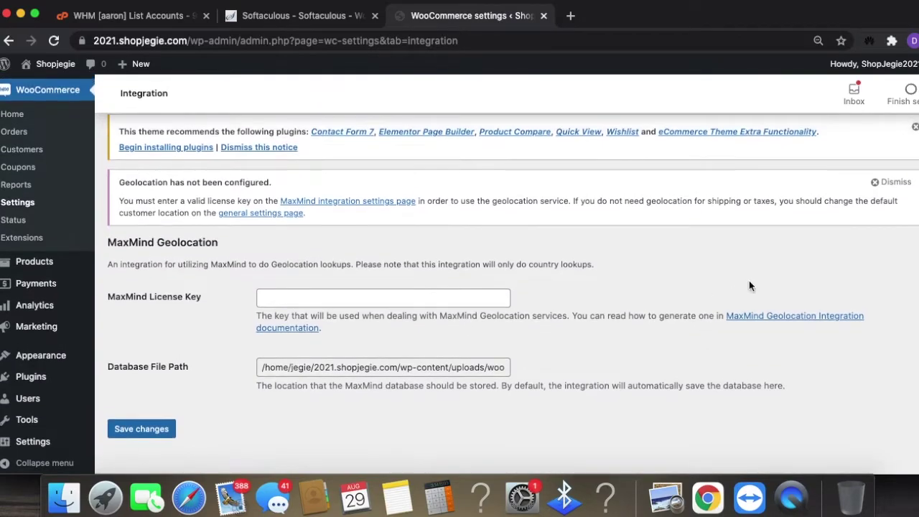
left_click(885, 182)
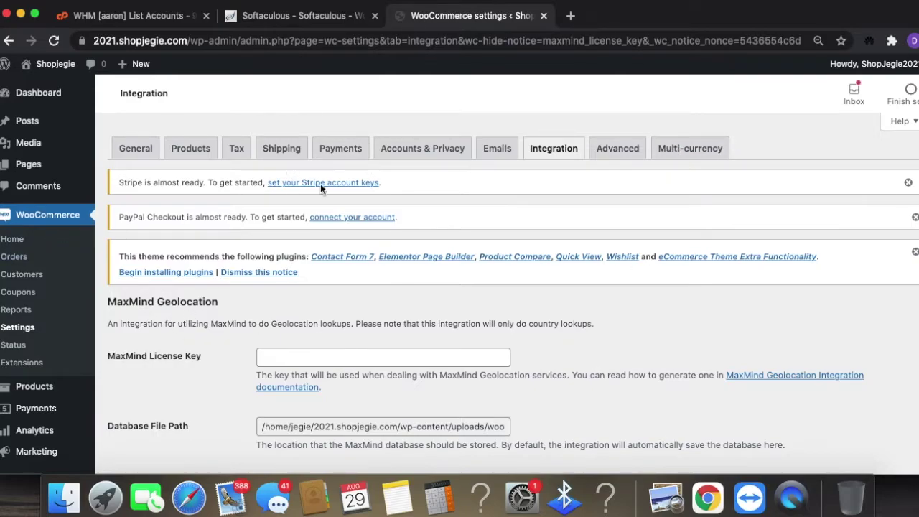
left_click(617, 149)
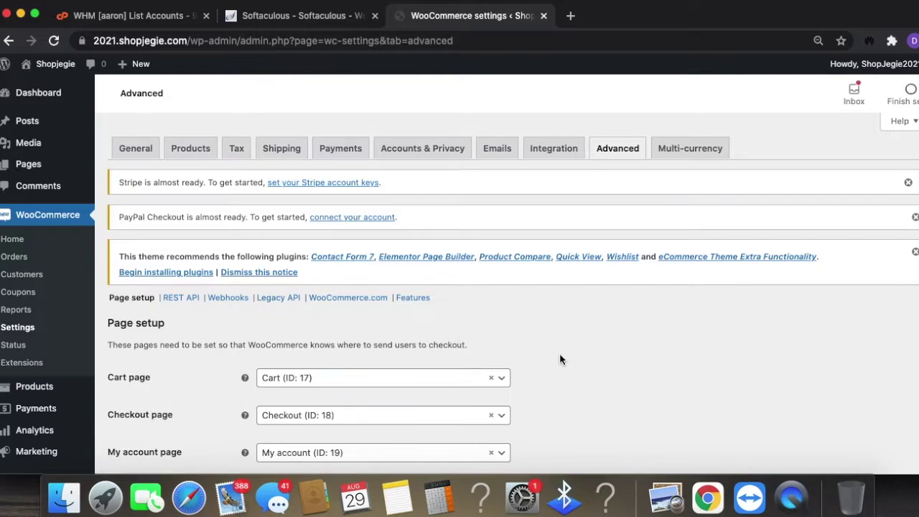
- Review the Advanced Page setup and endpoint settings, then go to the REST API section
scroll(609, 363, "down", 5)
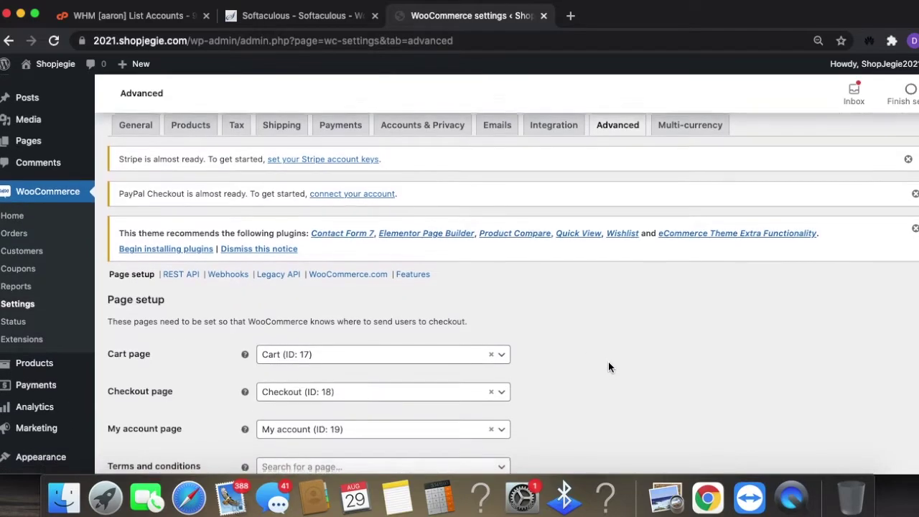
scroll(608, 367, "down", 5)
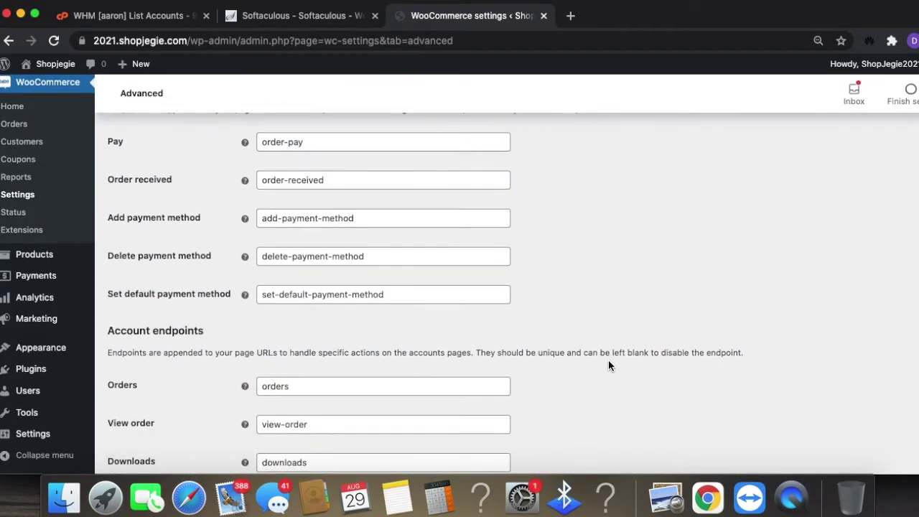
scroll(608, 367, "down", 5)
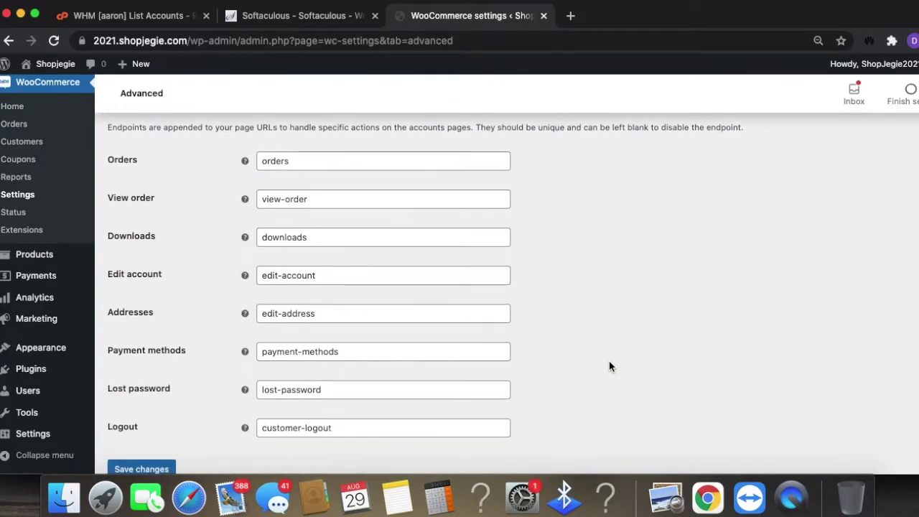
scroll(607, 367, "up", 10)
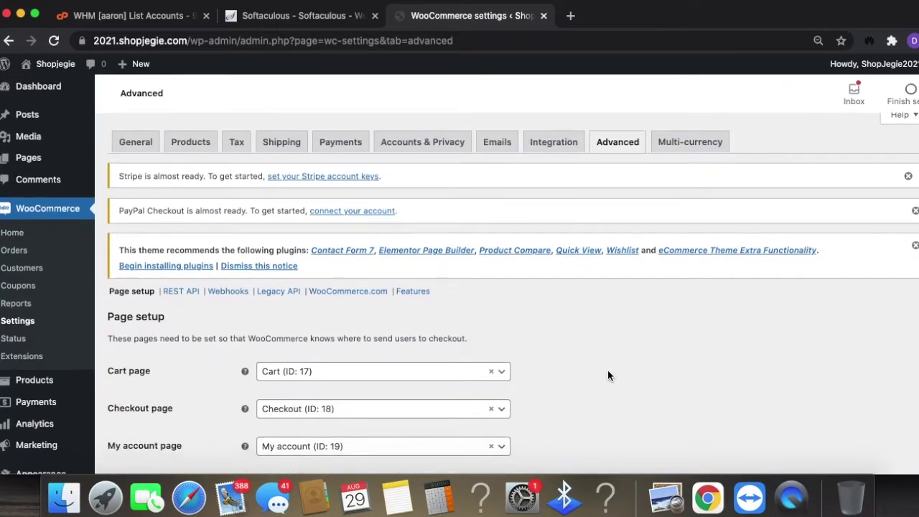
scroll(607, 370, "down", 2)
scroll(610, 370, "down", 1)
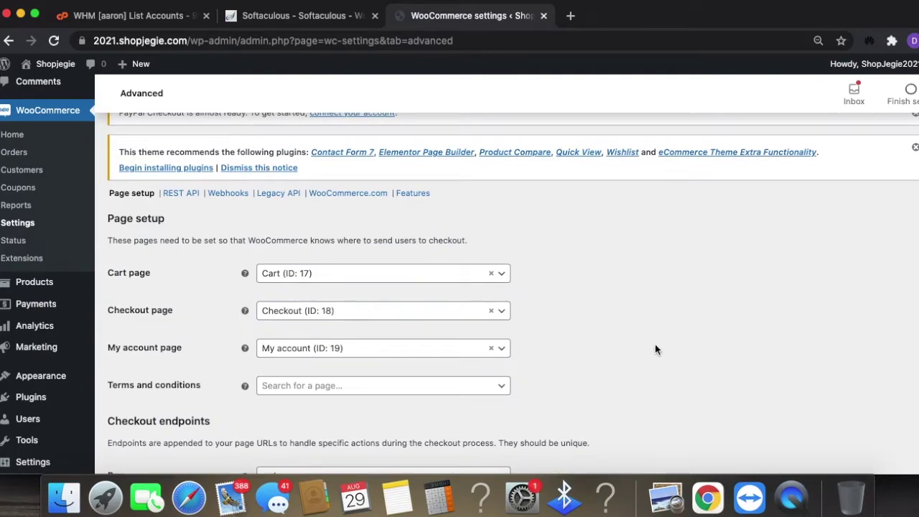
scroll(630, 370, "down", 1)
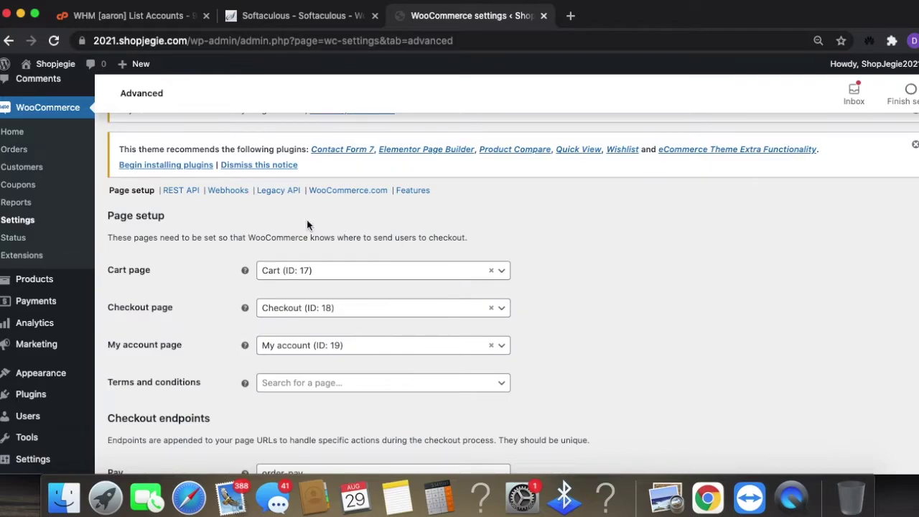
left_click(181, 191)
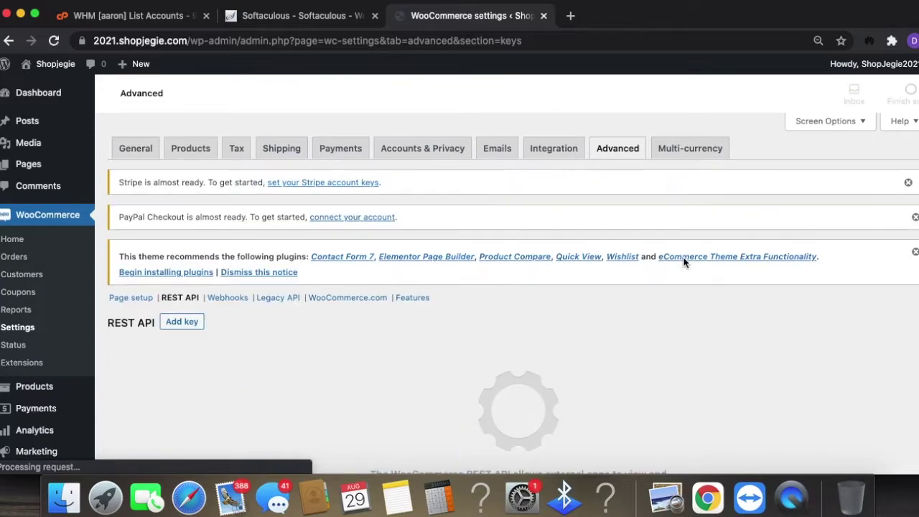
- Scroll through the REST API section to confirm no API keys exist yet
scroll(621, 374, "down", 5)
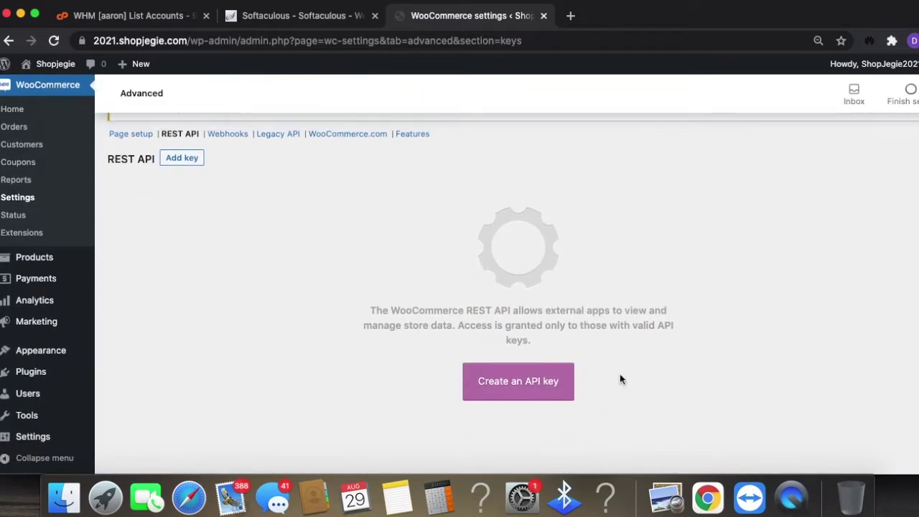
scroll(620, 374, "up", 1)
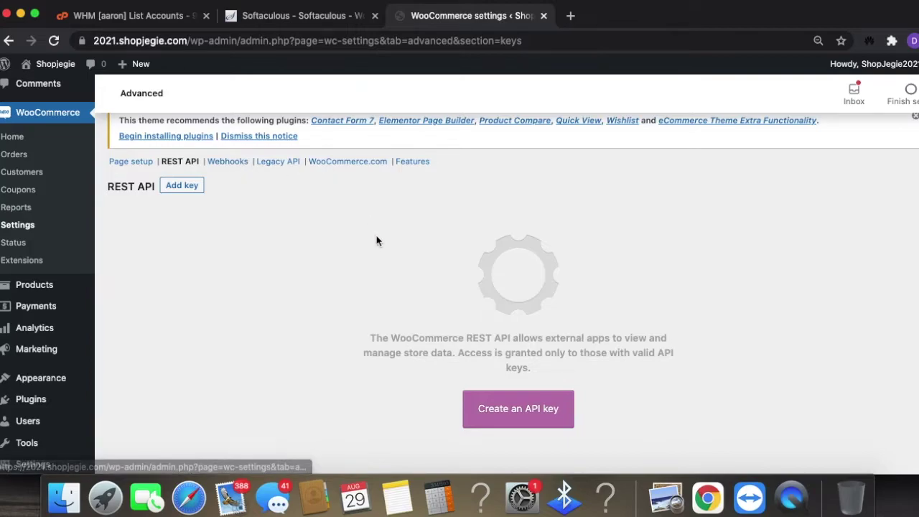
scroll(406, 259, "down", 2)
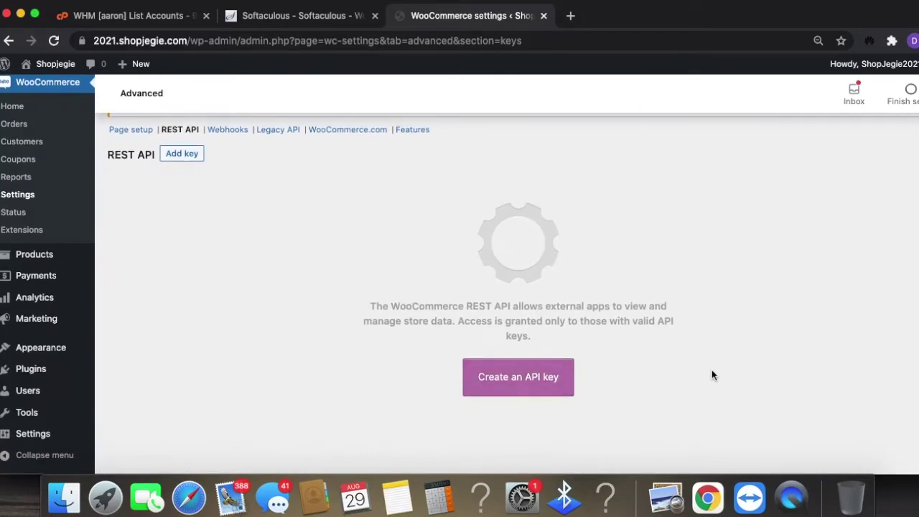
scroll(712, 378, "up", 3)
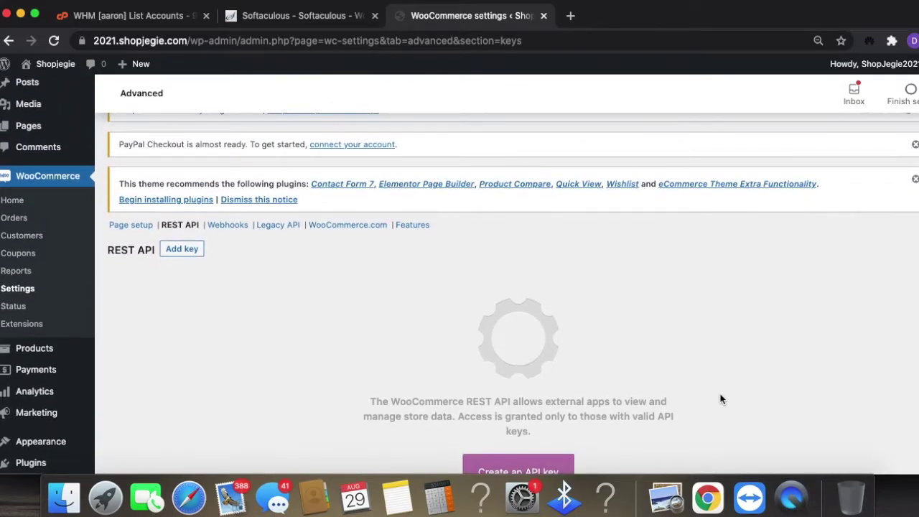
scroll(766, 379, "down", 1)
scroll(768, 379, "down", 1)
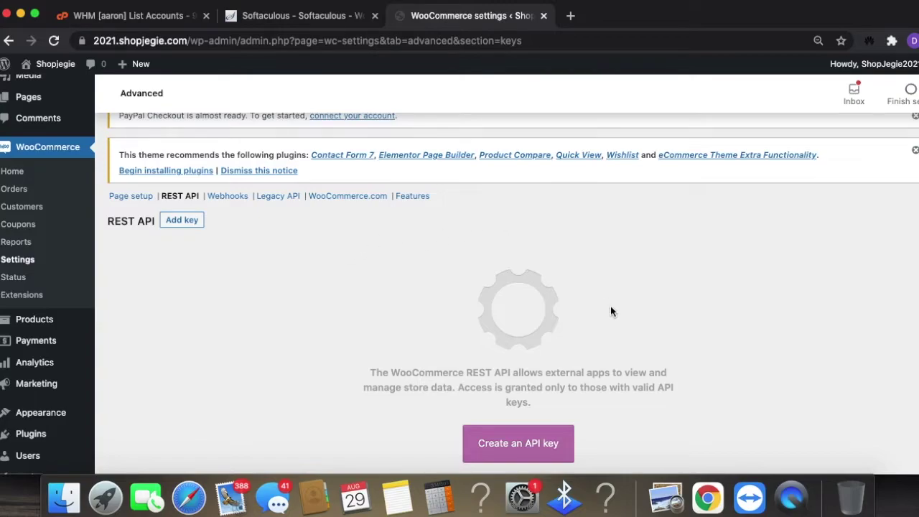
scroll(591, 382, "down", 1)
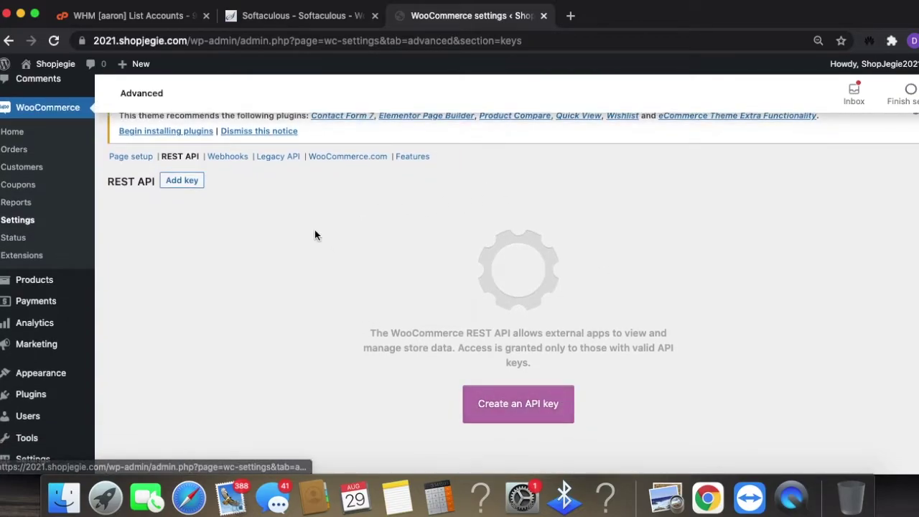
scroll(345, 269, "up", 1)
- Tick 'Enable the legacy REST API' under Legacy API and save the change
left_click(274, 179)
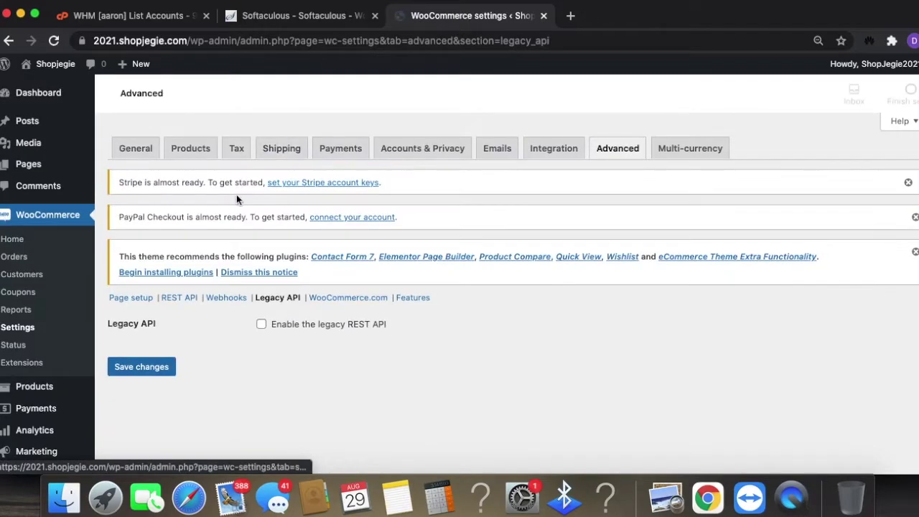
left_click(262, 326)
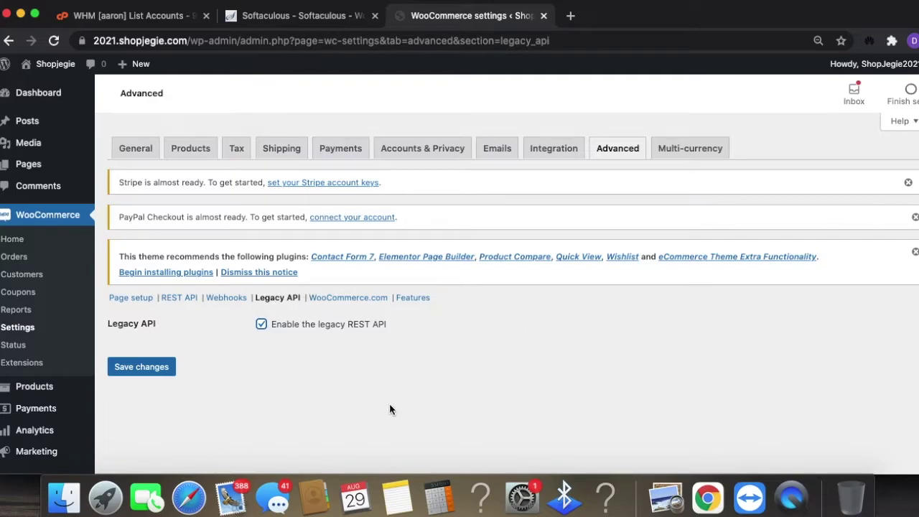
left_click(413, 297)
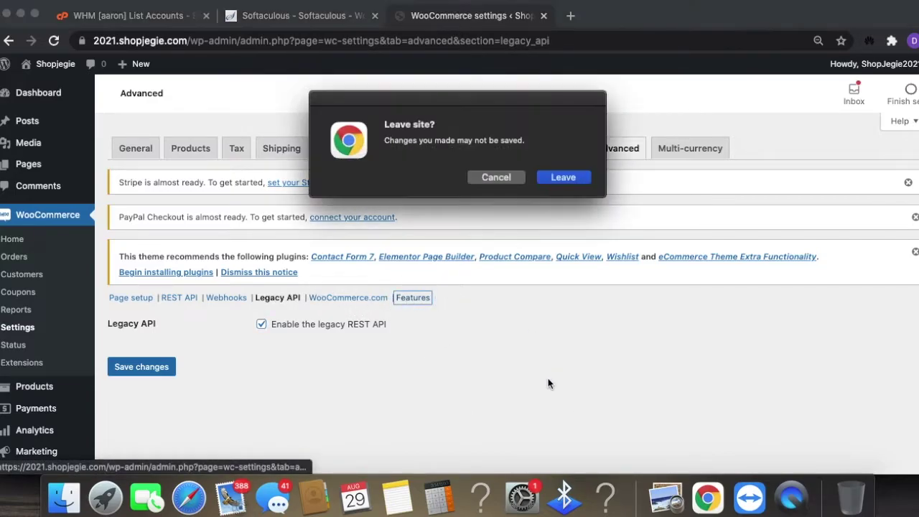
left_click(492, 177)
left_click(137, 367)
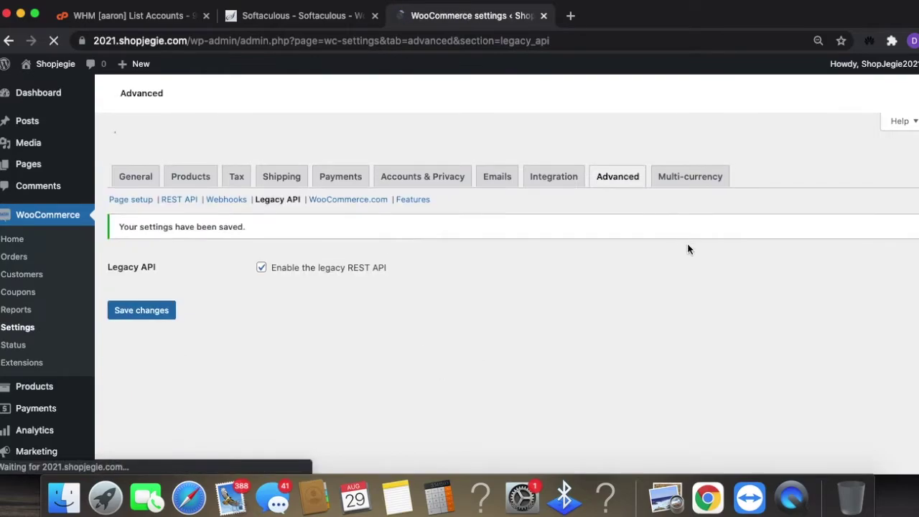
left_click(409, 299)
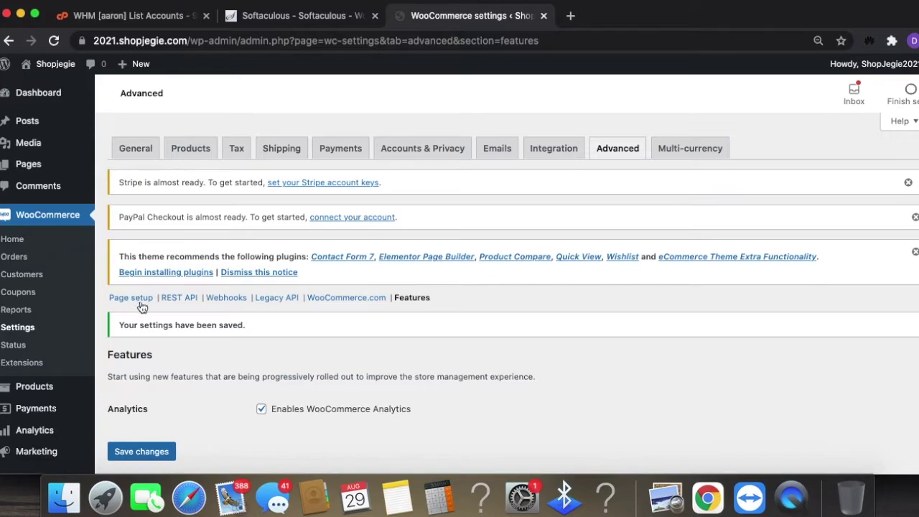
- Start the Multi-currency setup and scroll through the Payments connect page
left_click(705, 149)
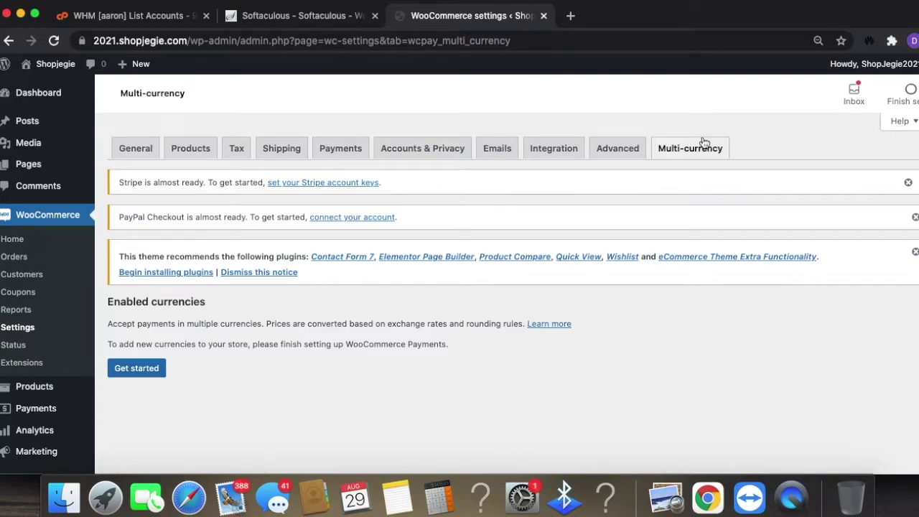
left_click(136, 369)
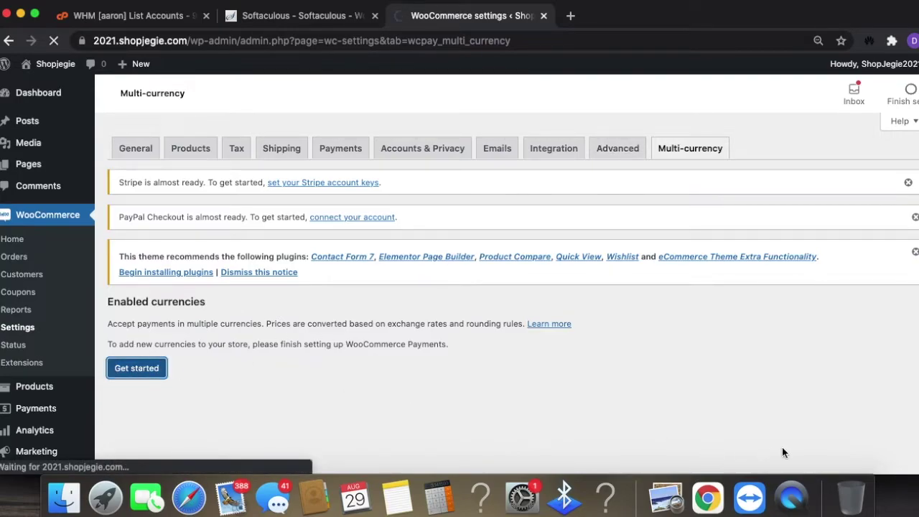
scroll(665, 410, "down", 5)
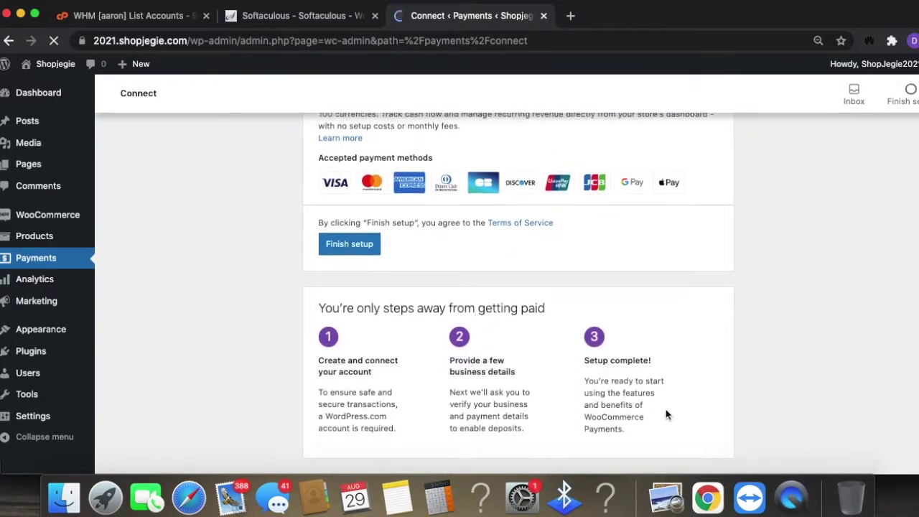
scroll(666, 410, "up", 5)
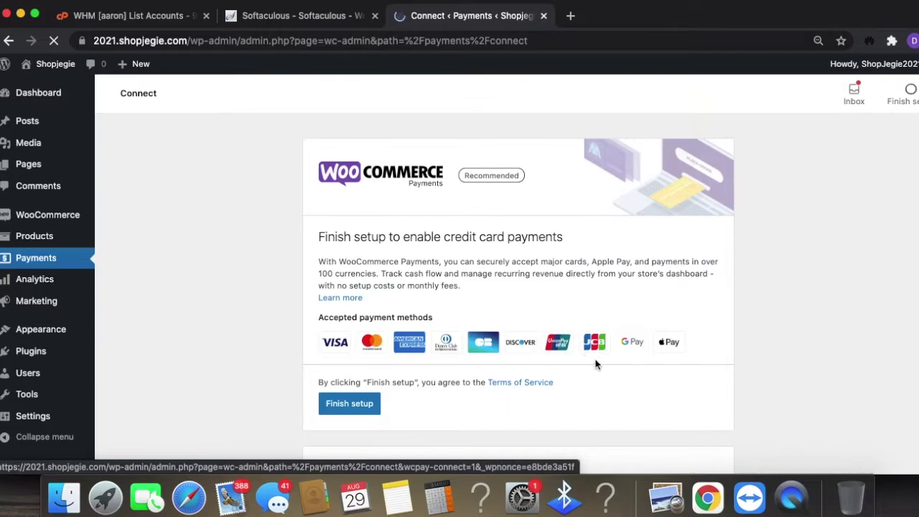
scroll(739, 395, "down", 5)
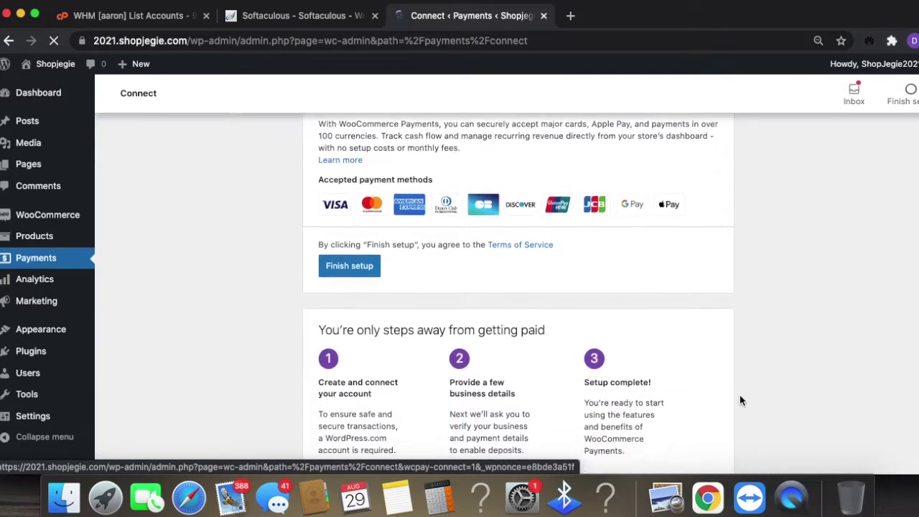
scroll(550, 338, "up", 3)
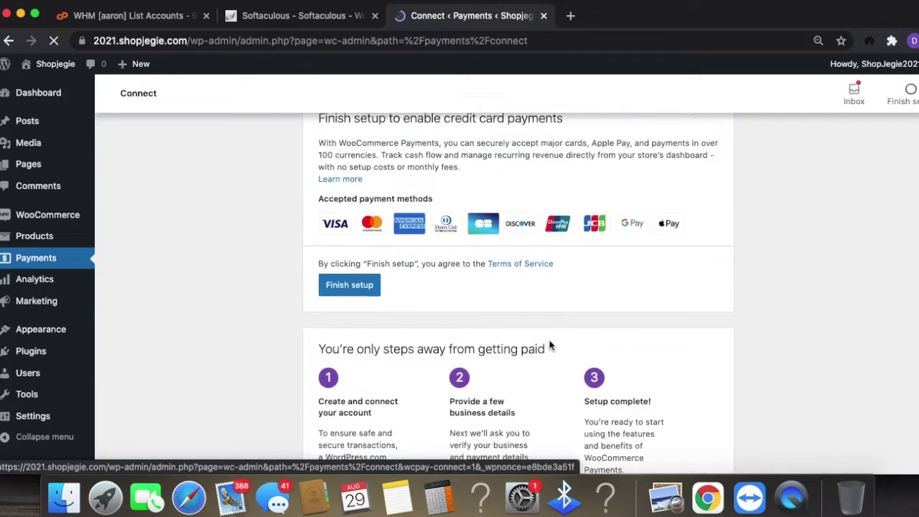
scroll(432, 363, "up", 2)
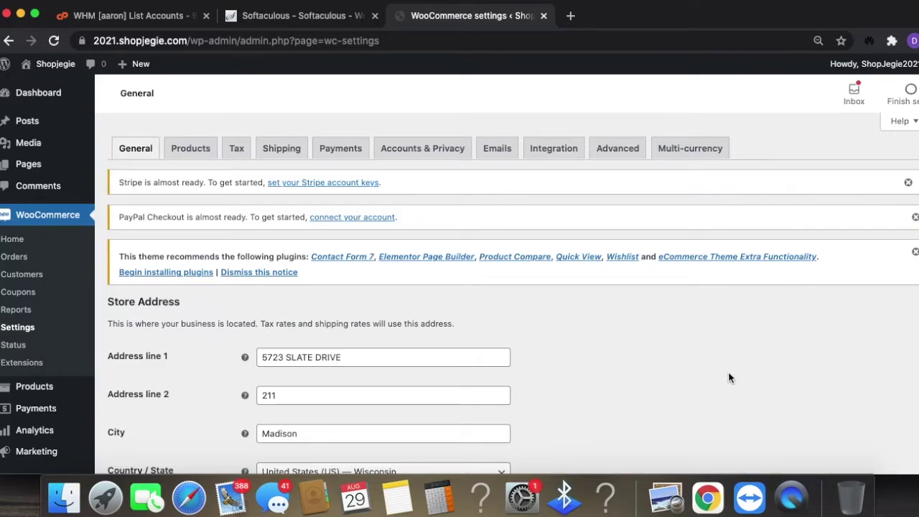
- Go to Products > All Products from the admin sidebar
scroll(678, 376, "down", 1)
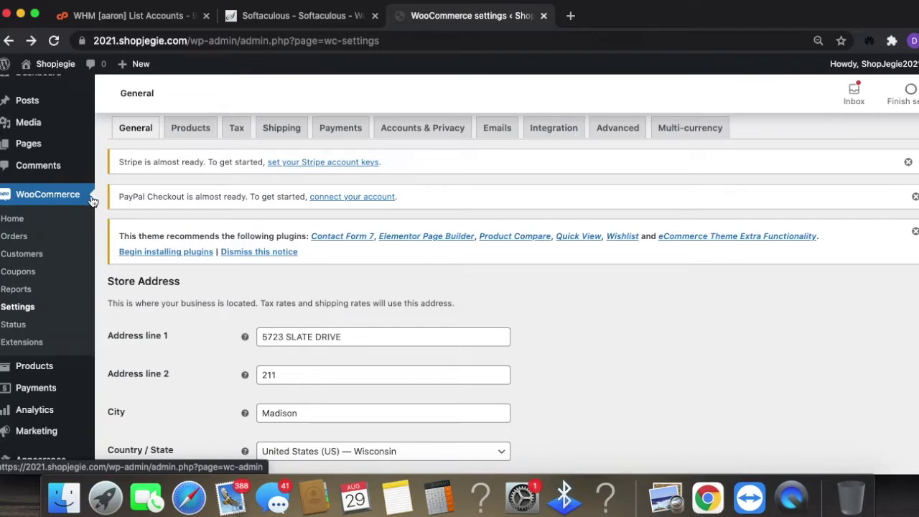
scroll(45, 345, "down", 3)
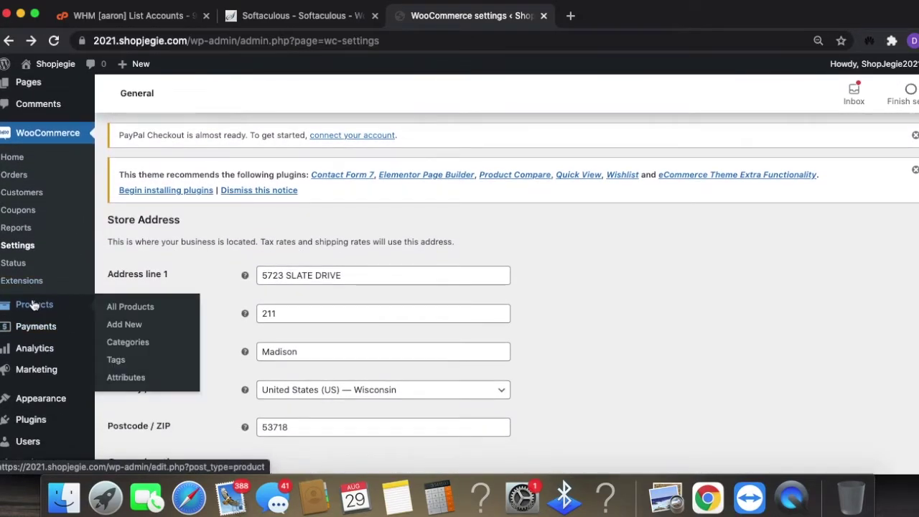
mouse_move(43, 351)
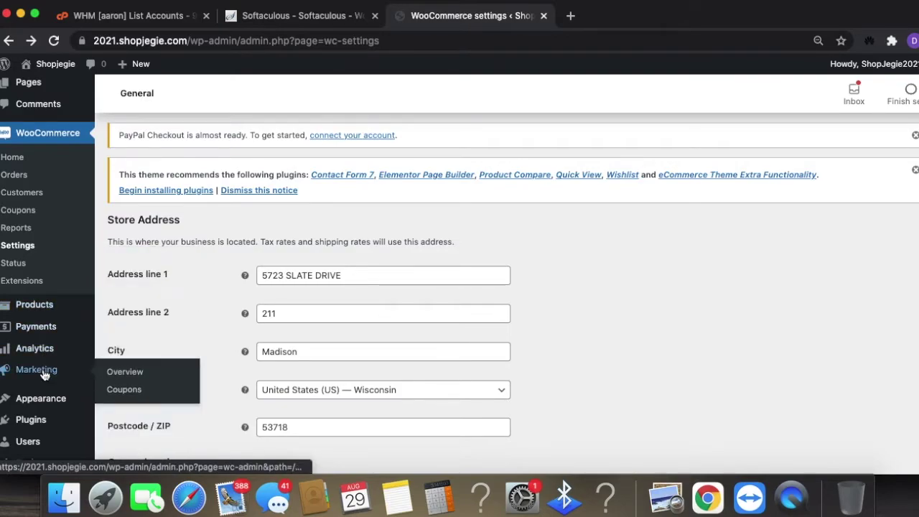
left_click(35, 305)
- Load 2021.shopjegie.com in a new tab and browse its Contact and Services pages
left_click(571, 16)
type("2021")
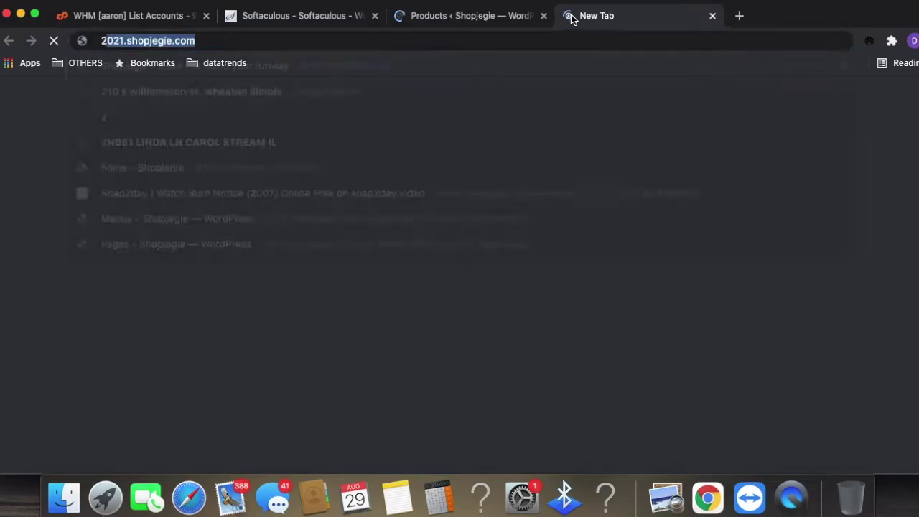
type(".")
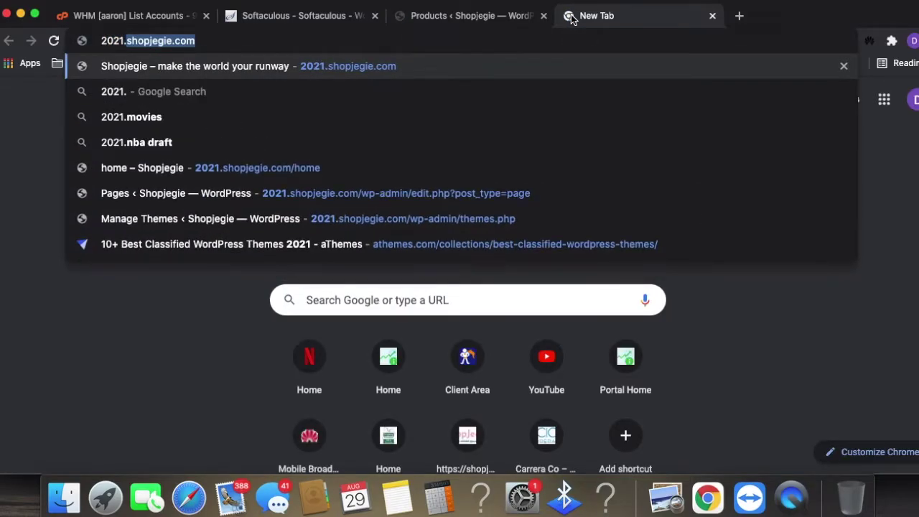
key("Return")
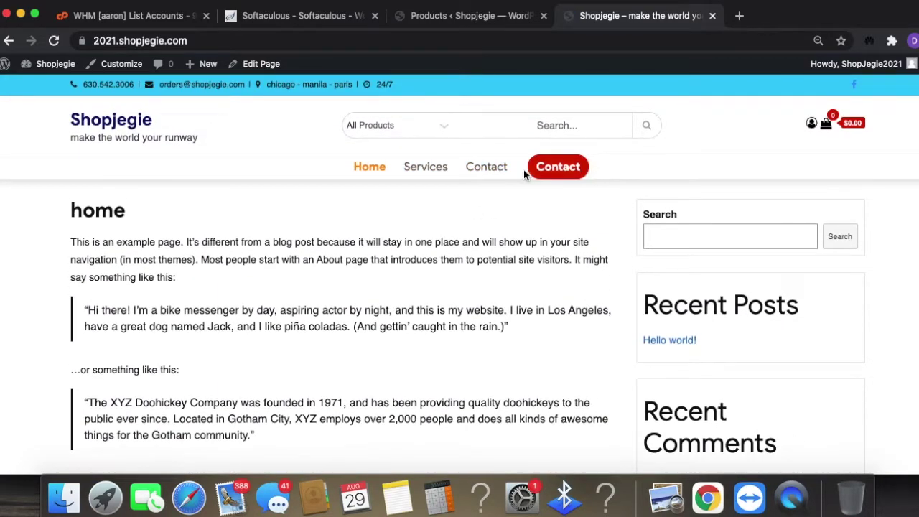
left_click(481, 173)
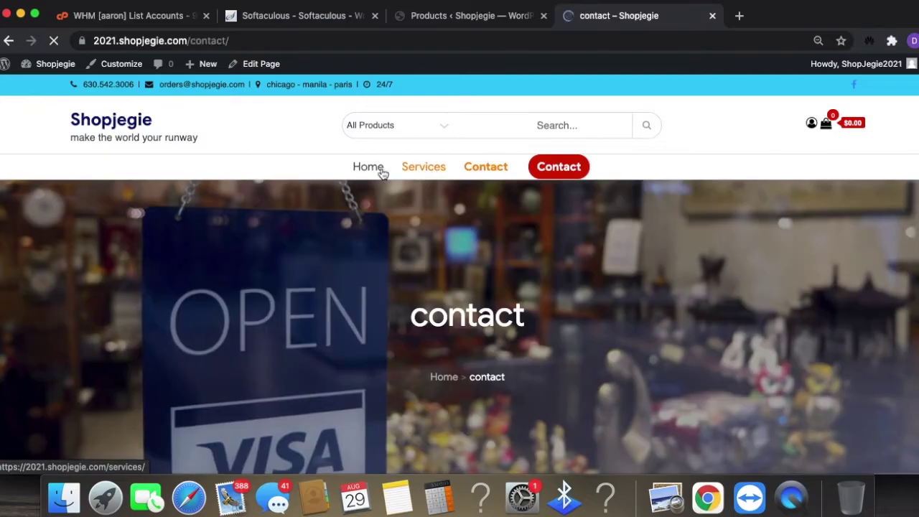
left_click(372, 171)
left_click(427, 168)
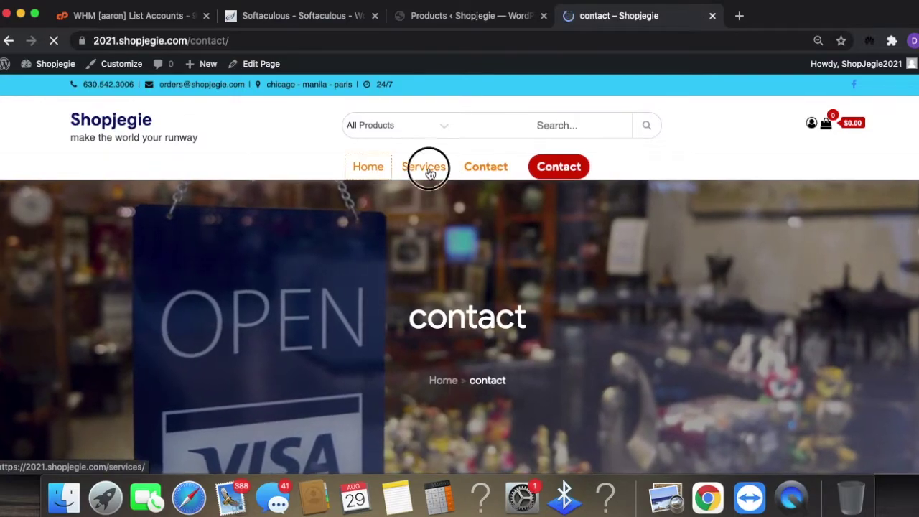
scroll(603, 320, "down", 10)
scroll(604, 324, "up", 10)
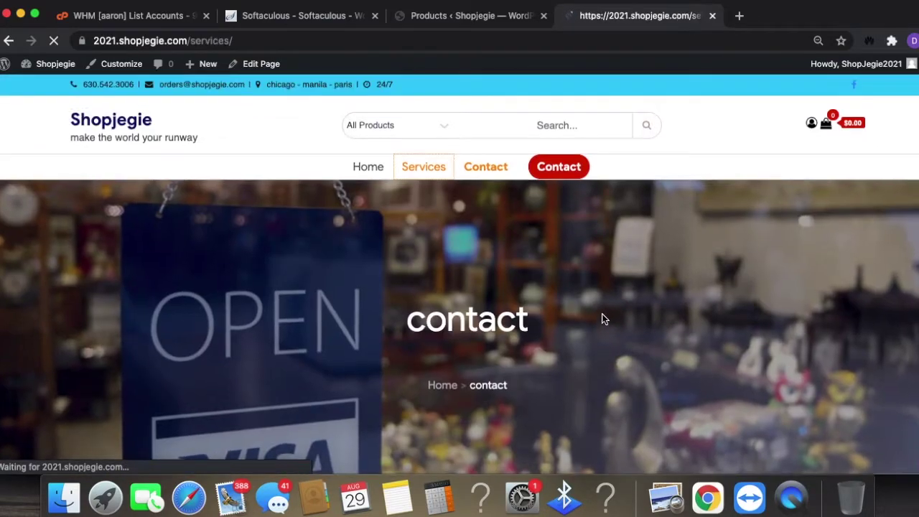
- Check the product category list, then return to the empty Products admin page
left_click(446, 124)
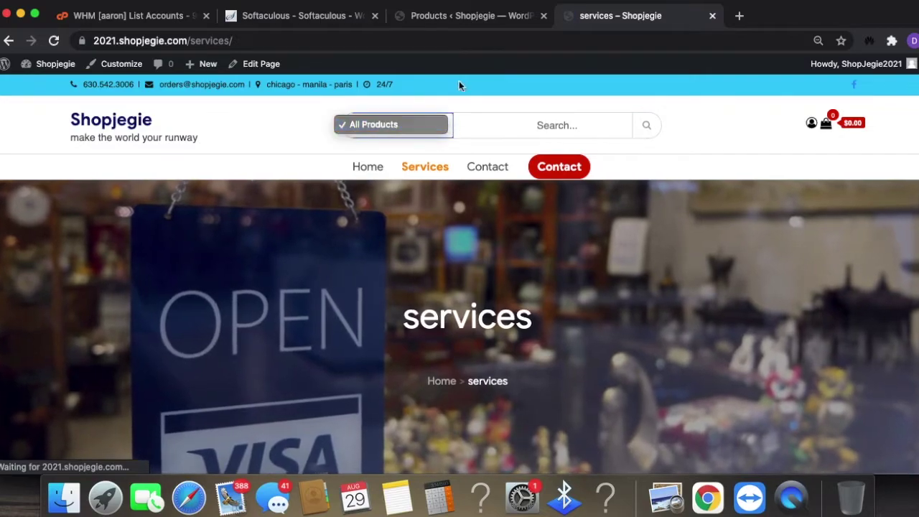
left_click(537, 92)
left_click(505, 21)
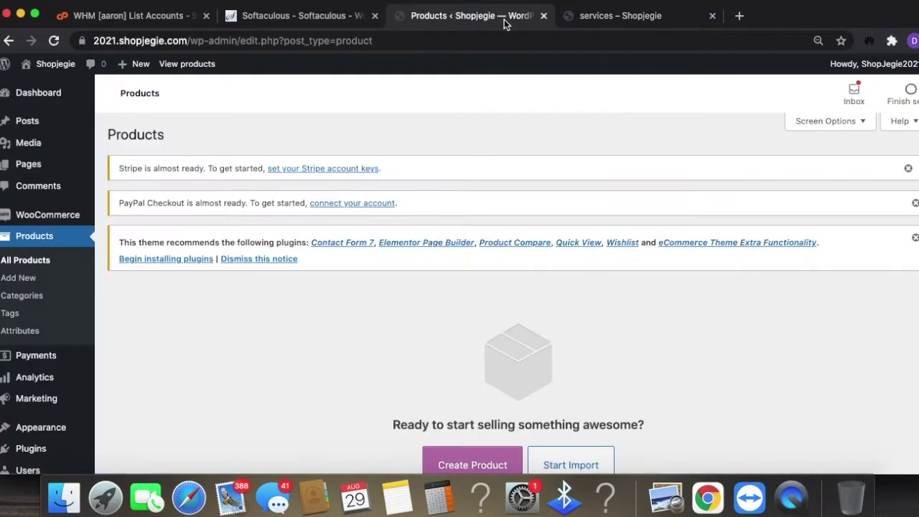
scroll(286, 316, "down", 1)
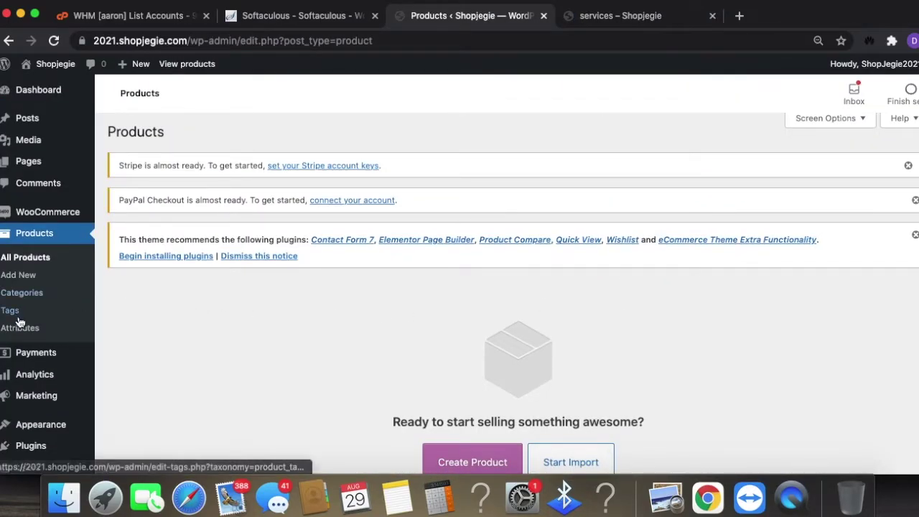
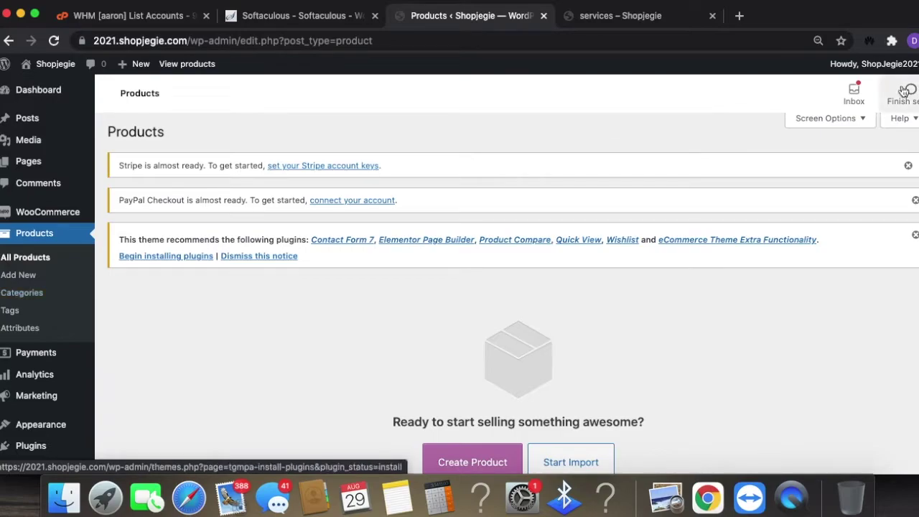
- Load the Carrera Co website (carreraco.com) in a new browser tab
left_click(740, 15)
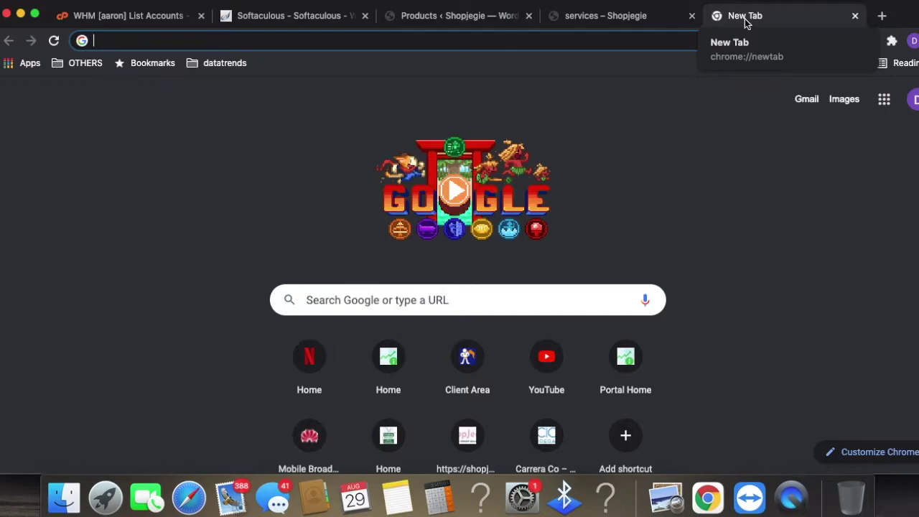
type("carrera")
key("Return")
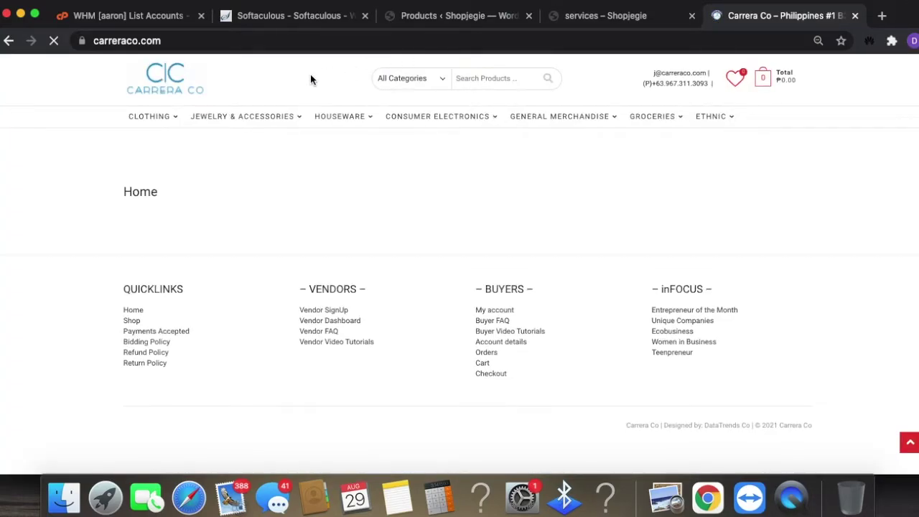
- Browse Carrera Co's Clothing and Jewelry menus, then return to the Shopjegie Products admin tab
mouse_move(153, 125)
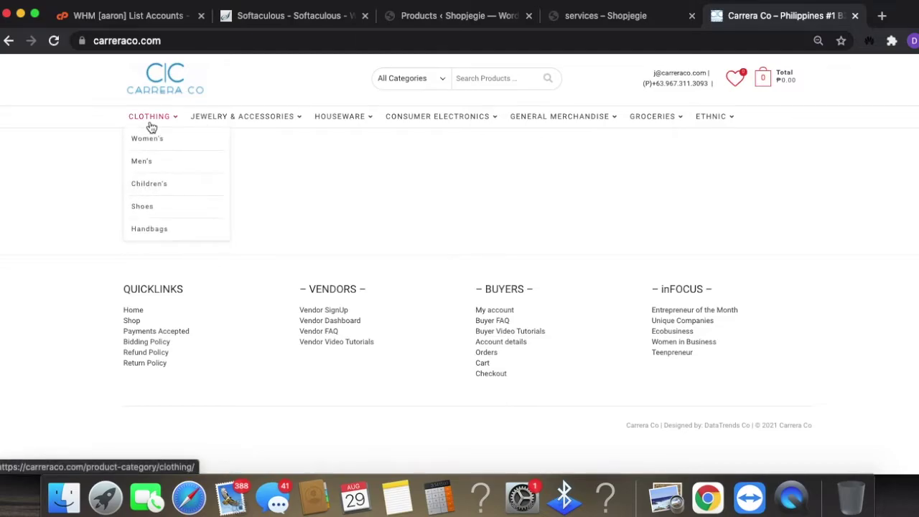
mouse_move(232, 117)
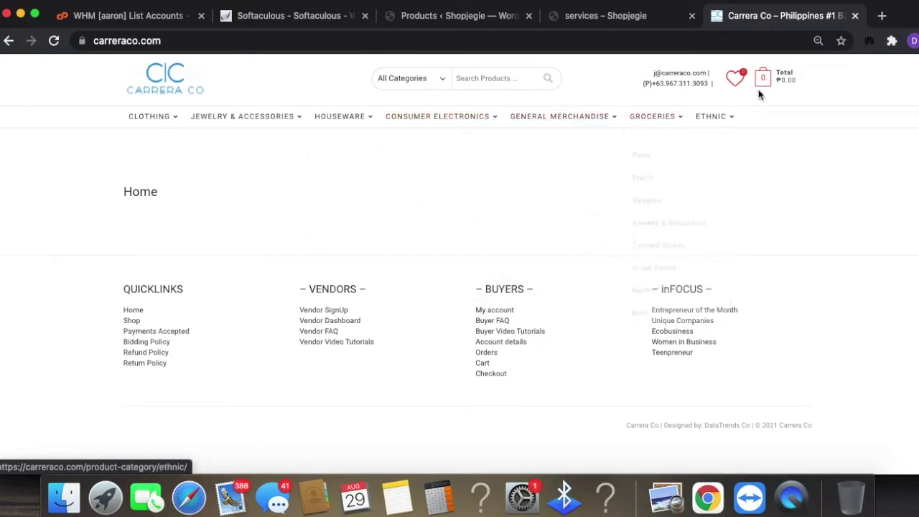
left_click(625, 19)
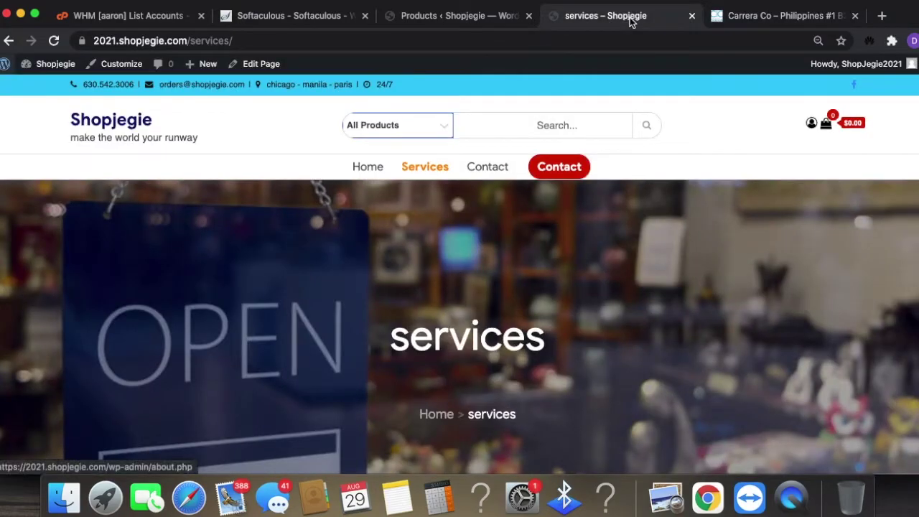
left_click(482, 17)
- Go to Products > Categories and add a GOWN product category
left_click(22, 296)
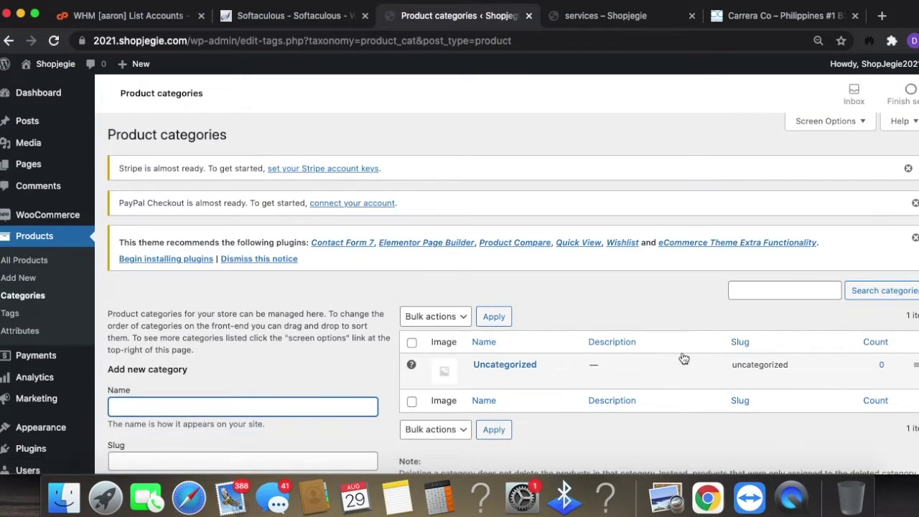
scroll(682, 348, "down", 2)
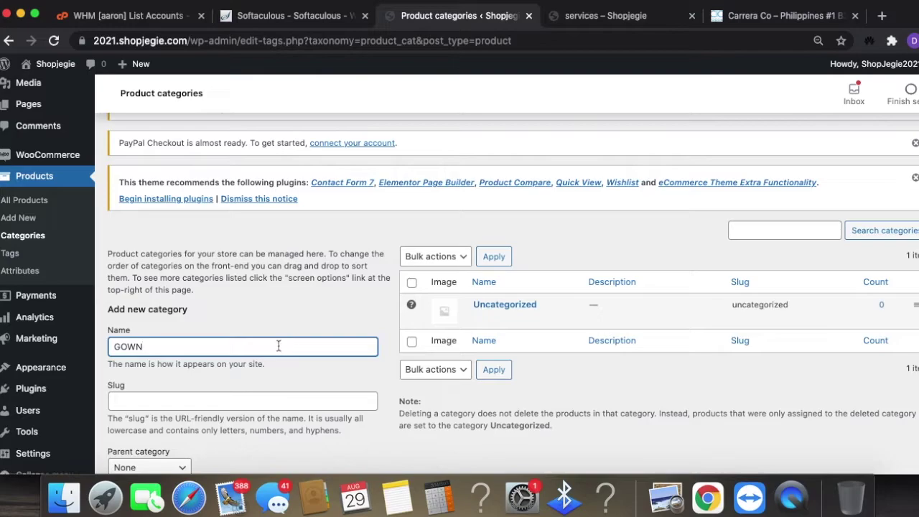
scroll(302, 366, "down", 4)
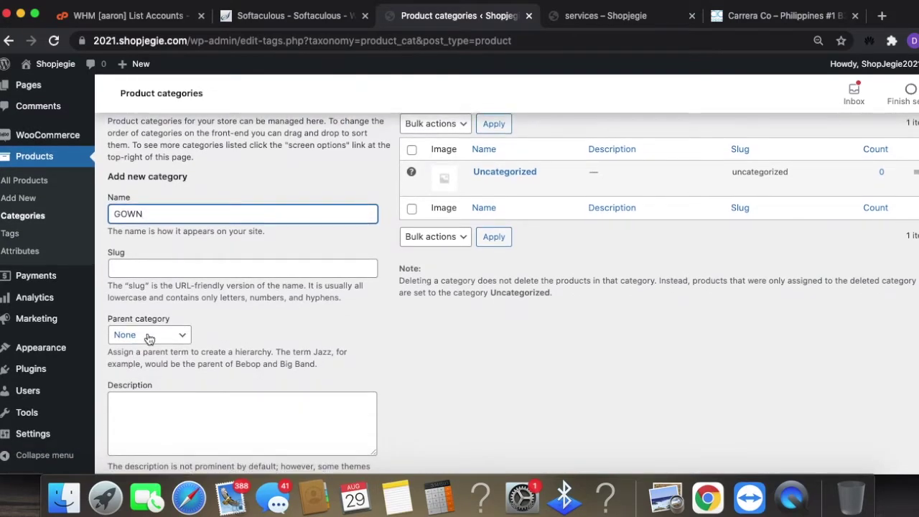
scroll(331, 330, "down", 3)
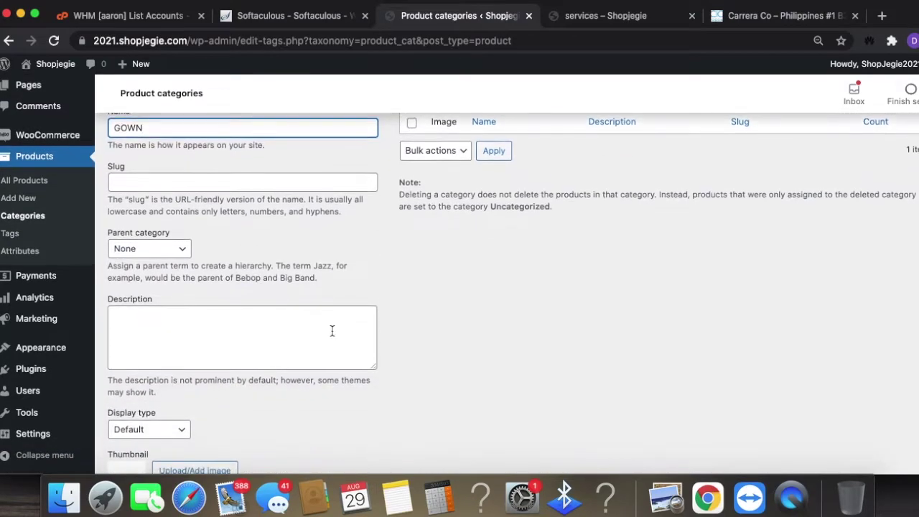
scroll(332, 330, "down", 4)
left_click(165, 408)
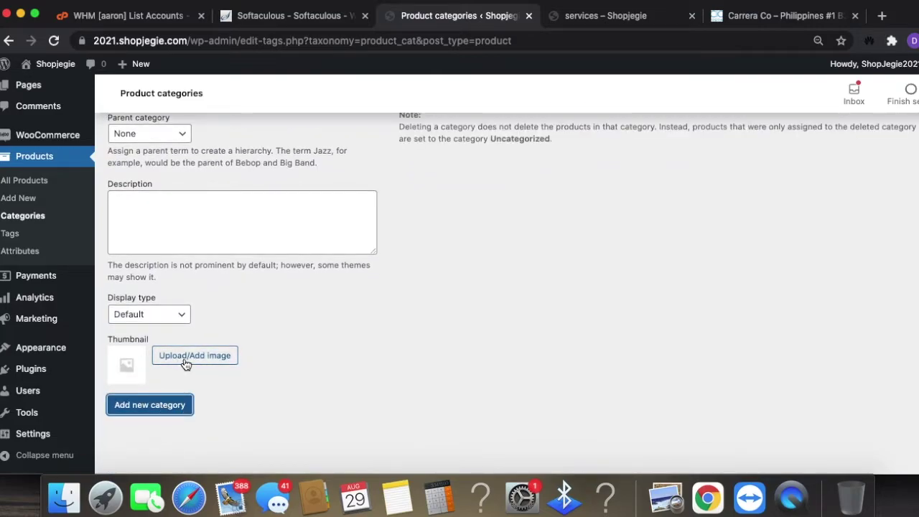
- Add a CLOTHING product category
scroll(435, 327, "up", 4)
scroll(450, 259, "up", 5)
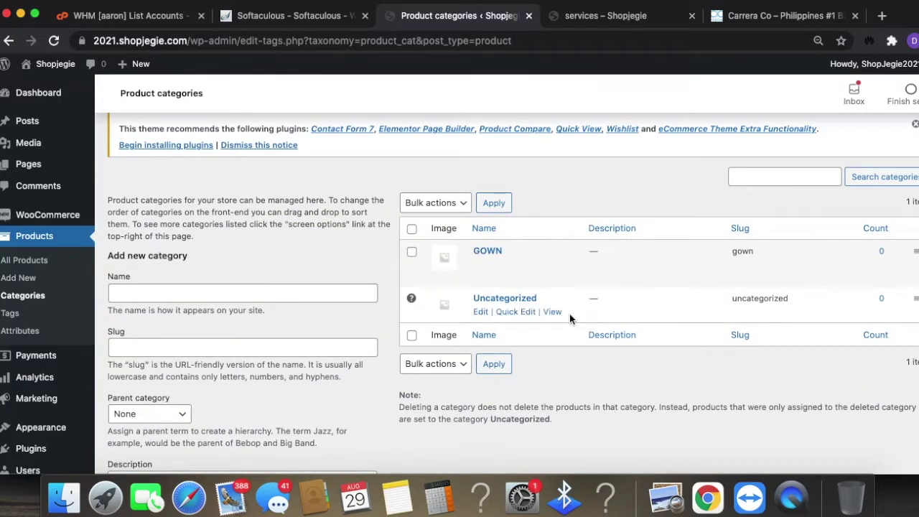
scroll(263, 309, "up", 1)
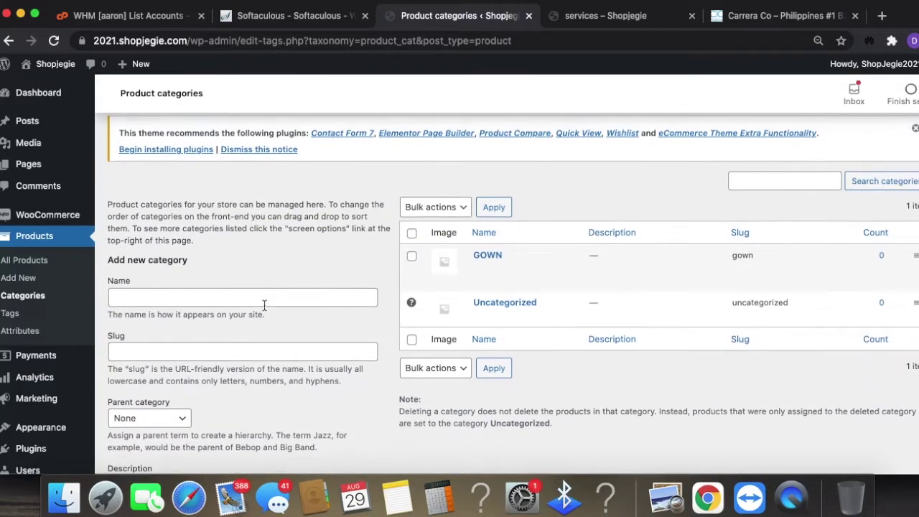
left_click(121, 298)
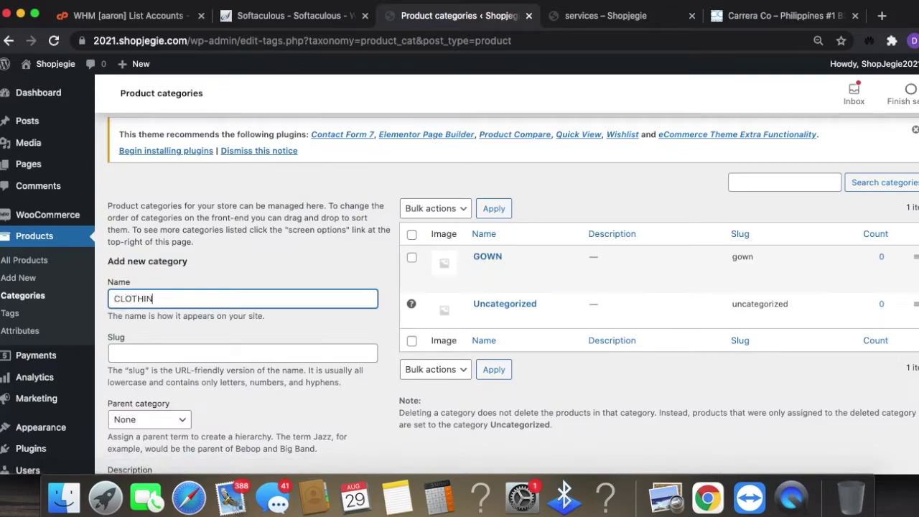
scroll(189, 300, "down", 8)
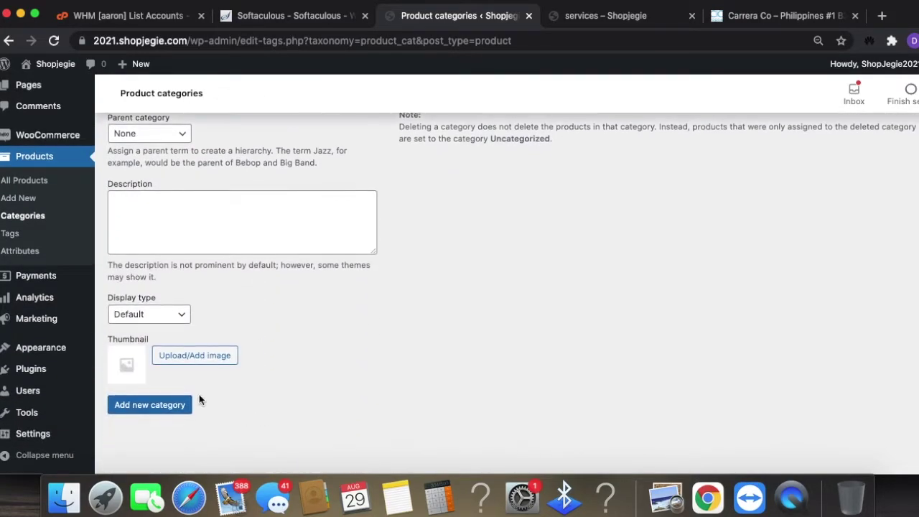
left_click(161, 406)
- Add a SWIMWEAR category, replacing the typed BATHING SUIT, then switch to the Carrera Co tab
scroll(541, 339, "up", 8)
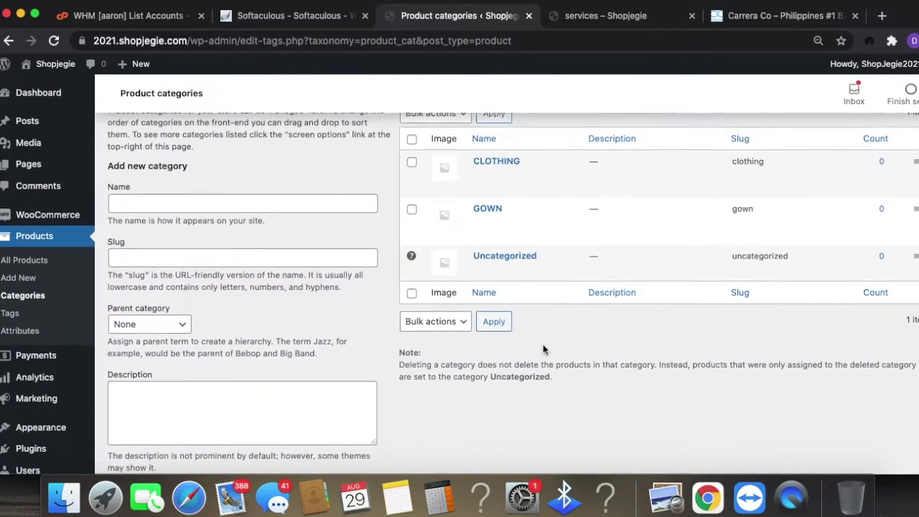
left_click(201, 277)
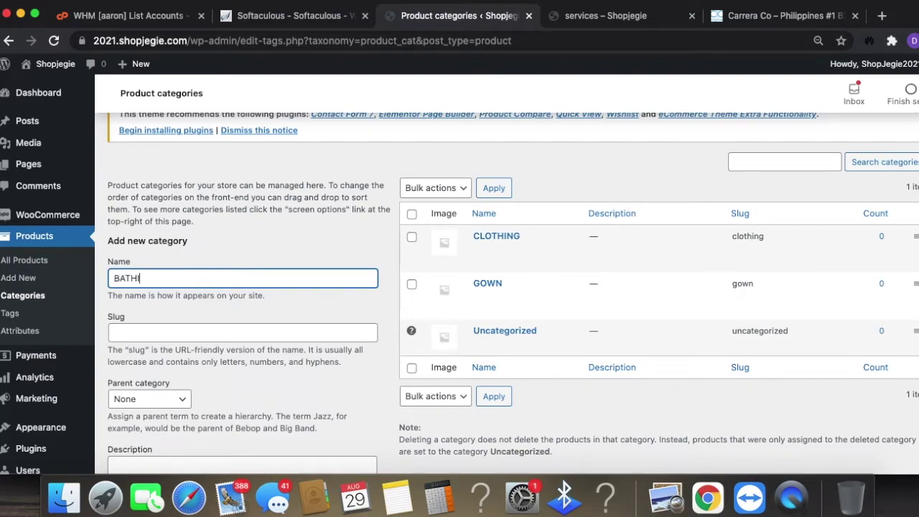
type("BATHING SUIT")
scroll(203, 234, "down", 2)
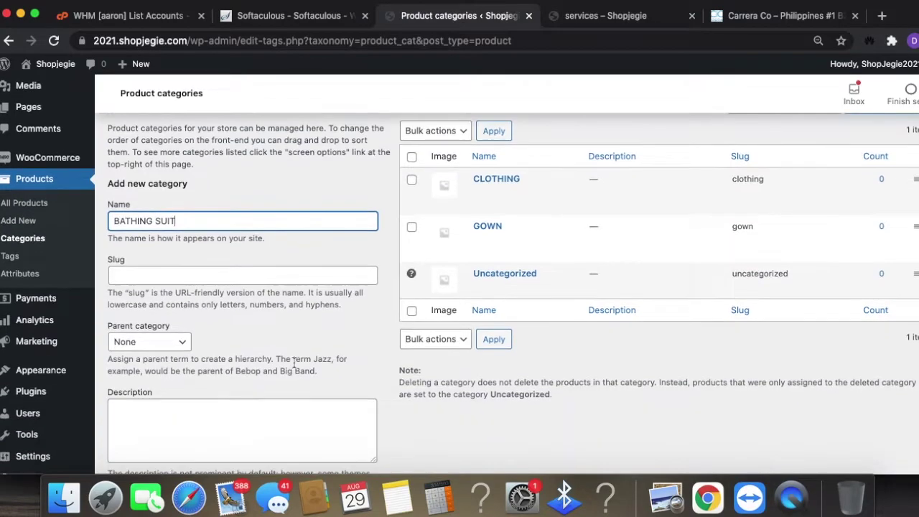
key("super+a")
type("SWIMWEAR")
scroll(265, 361, "down", 5)
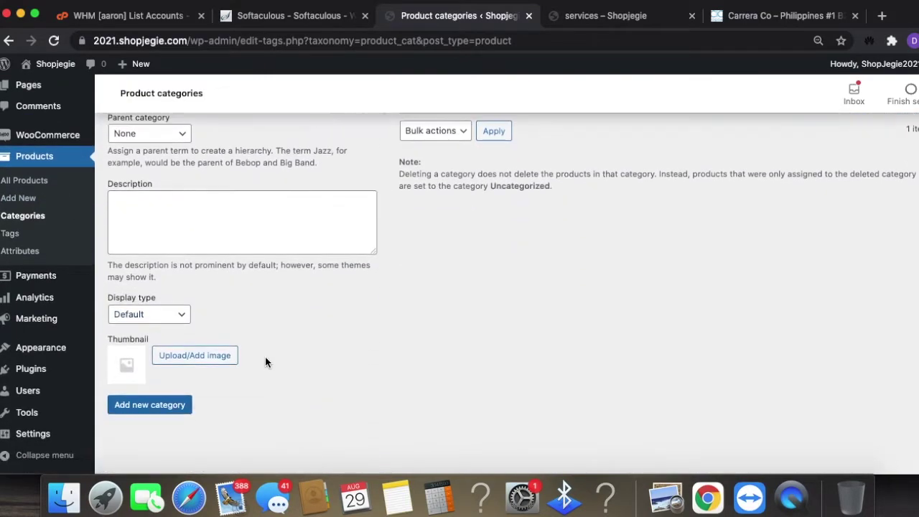
left_click(179, 408)
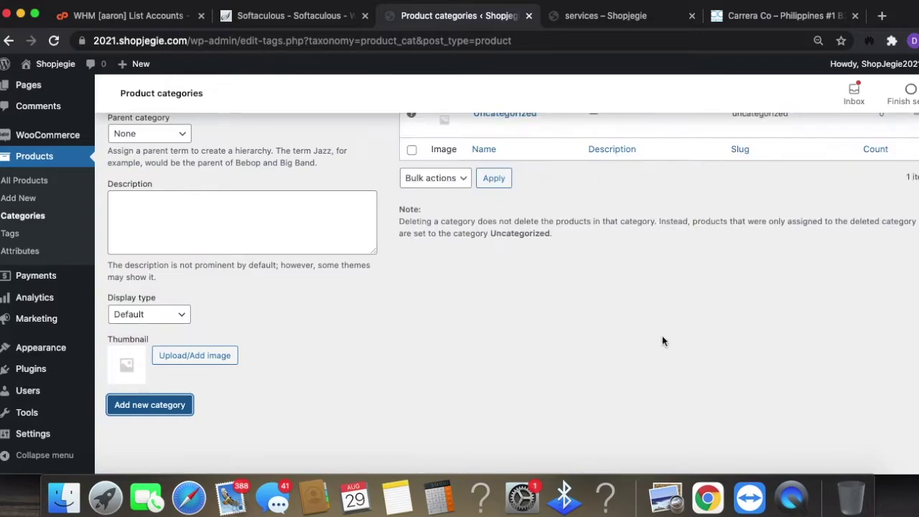
left_click(816, 17)
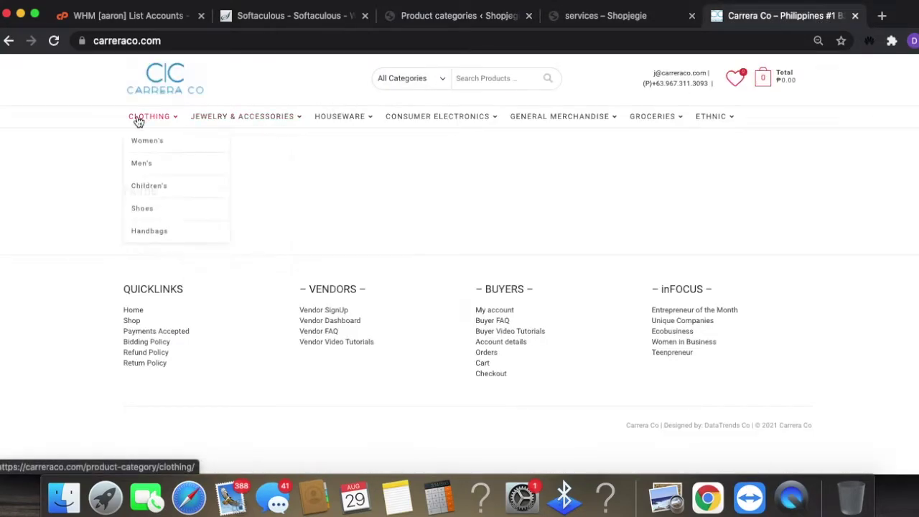
- Look over Carrera Co's Clothing and Jewelry menus, then return to the Shopjegie Product categories page
mouse_move(318, 113)
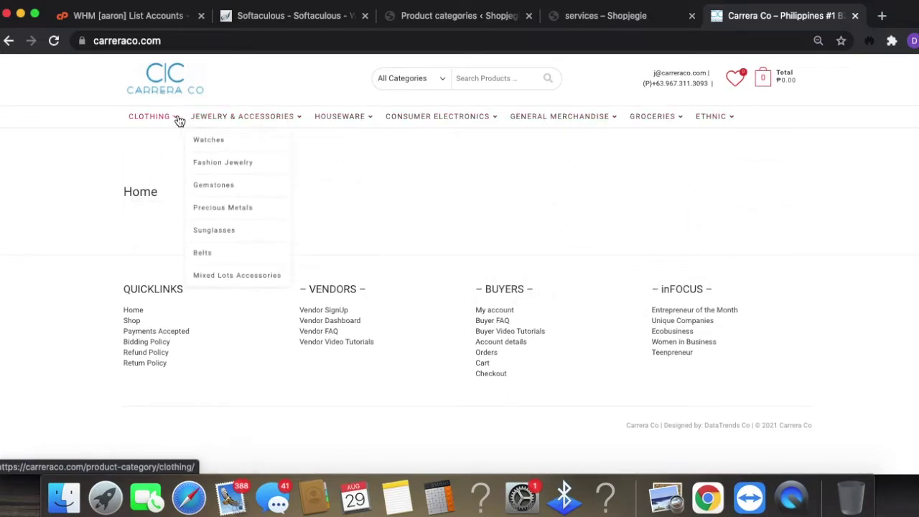
mouse_move(172, 122)
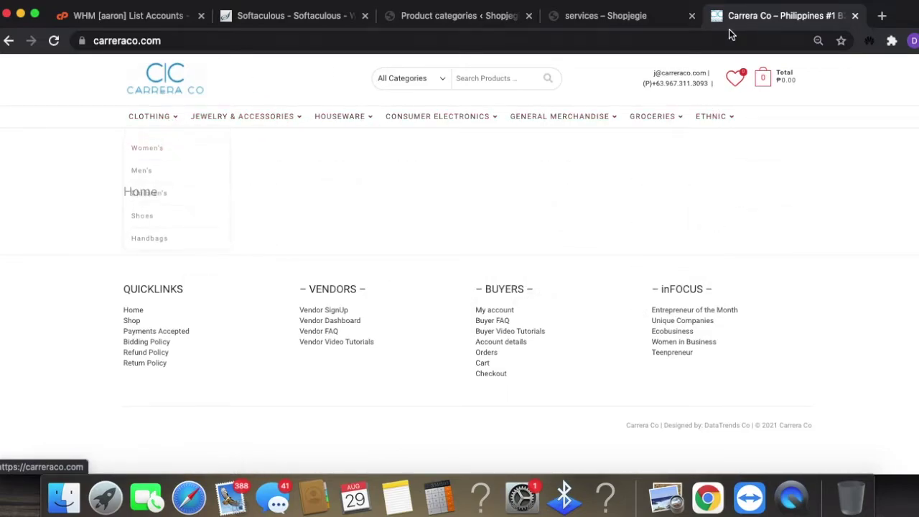
left_click(632, 22)
left_click(314, 22)
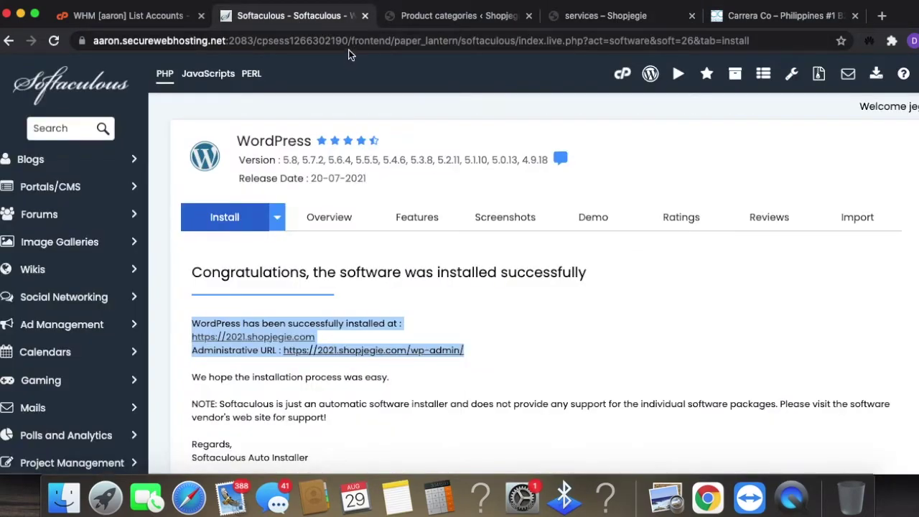
left_click(431, 15)
scroll(240, 280, "up", 3)
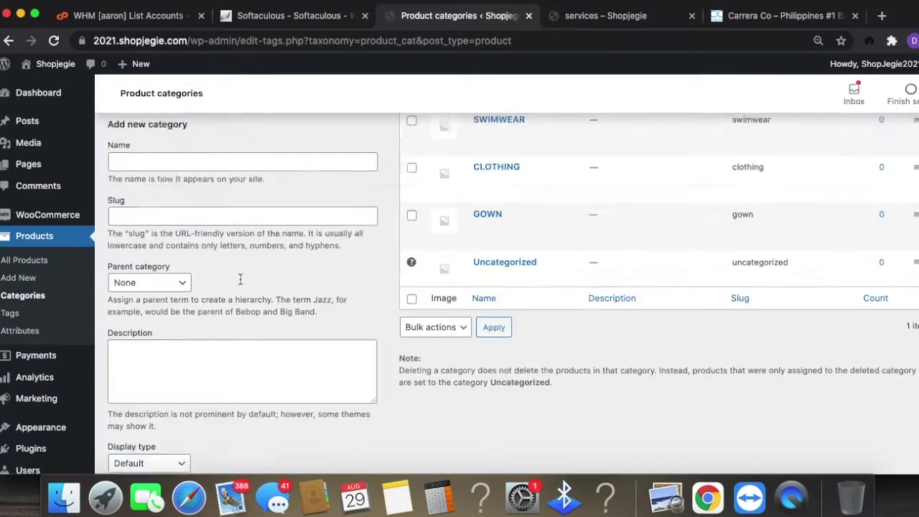
scroll(240, 280, "up", 3)
left_click(216, 302)
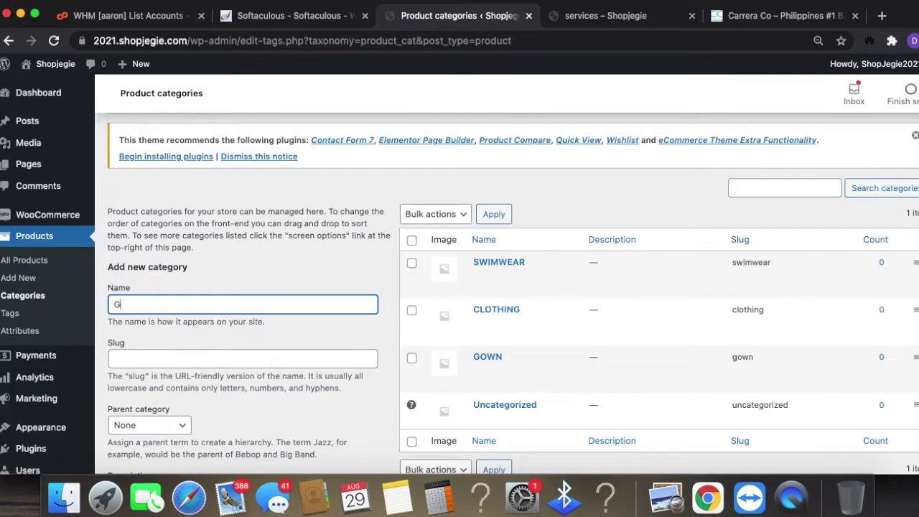
- Add Gala as a subcategory with GOWN as its parent
scroll(242, 349, "down", 2)
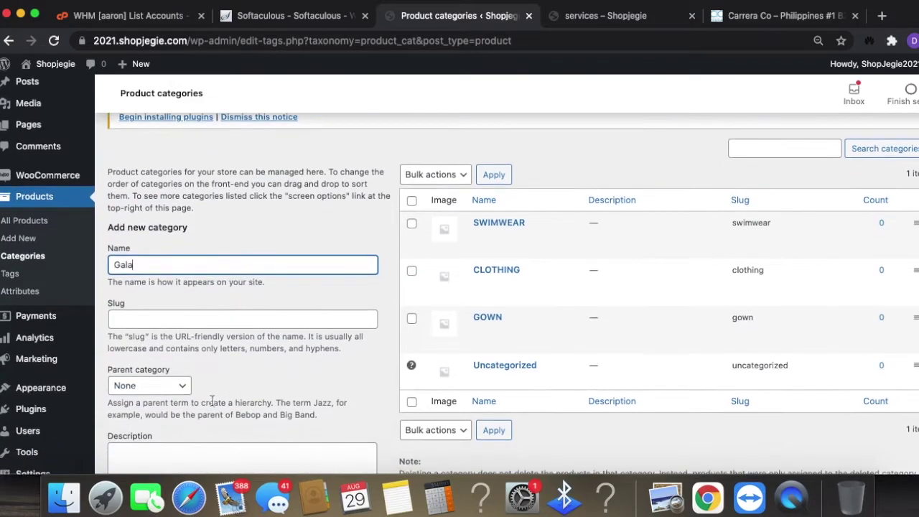
left_click(172, 394)
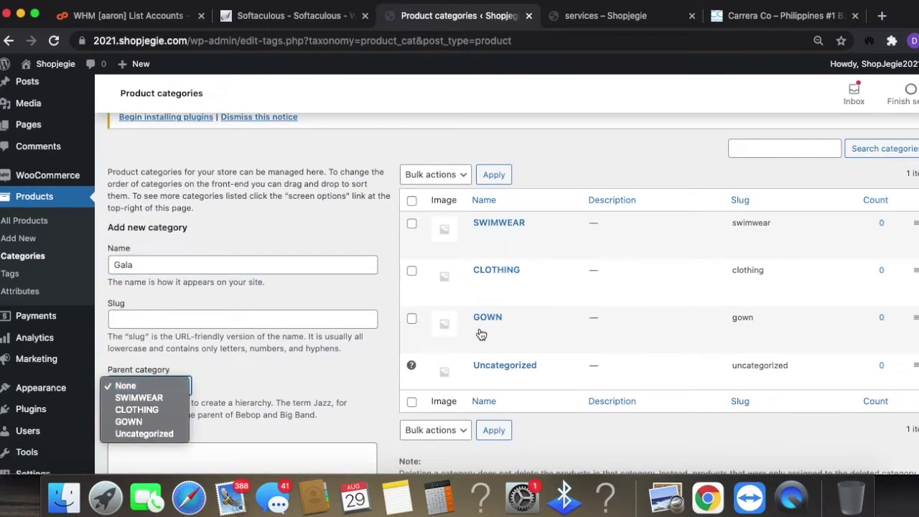
left_click(144, 422)
scroll(282, 415, "down", 1)
scroll(283, 415, "down", 2)
left_click(143, 221)
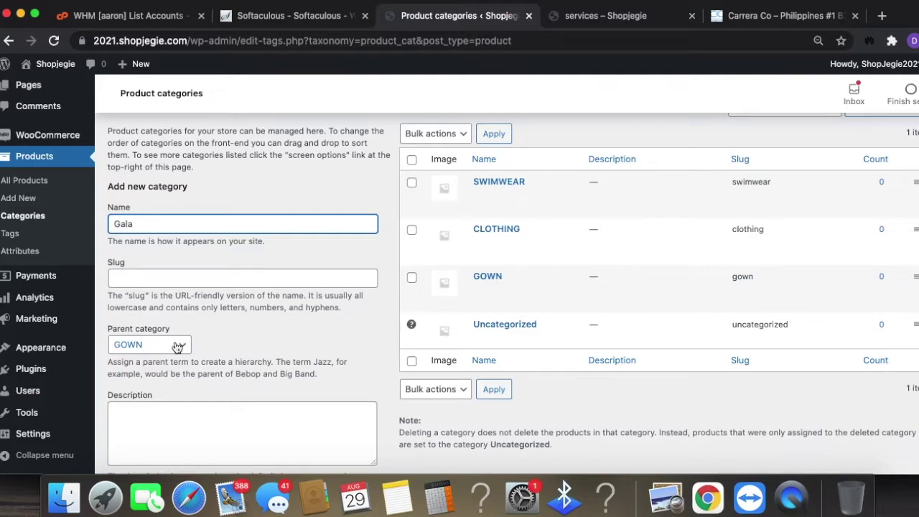
scroll(216, 388, "down", 6)
left_click(172, 404)
- Add Prom and Pageant as further subcategories under GOWN
scroll(201, 413, "up", 4)
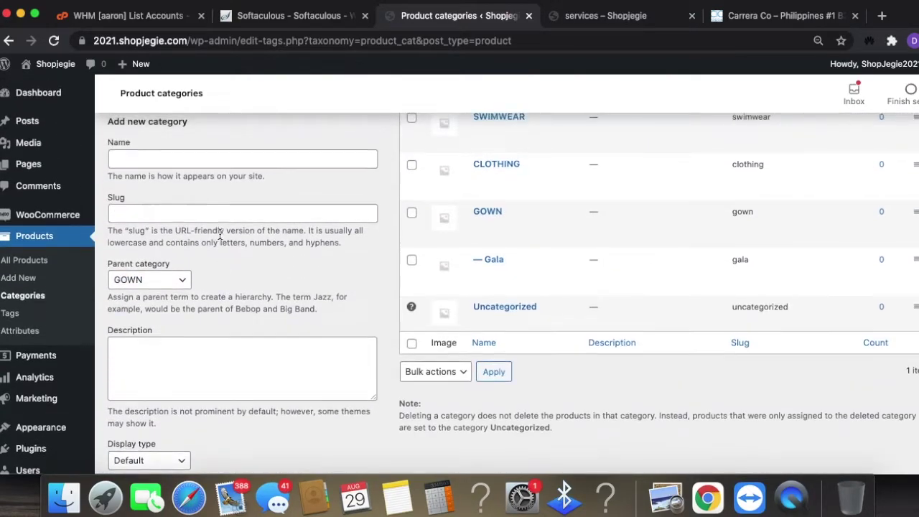
left_click(153, 167)
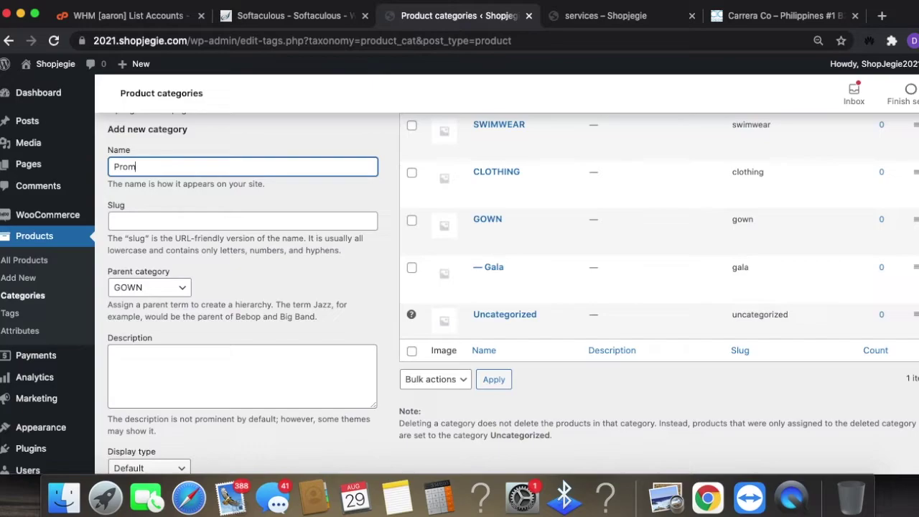
scroll(248, 345, "down", 4)
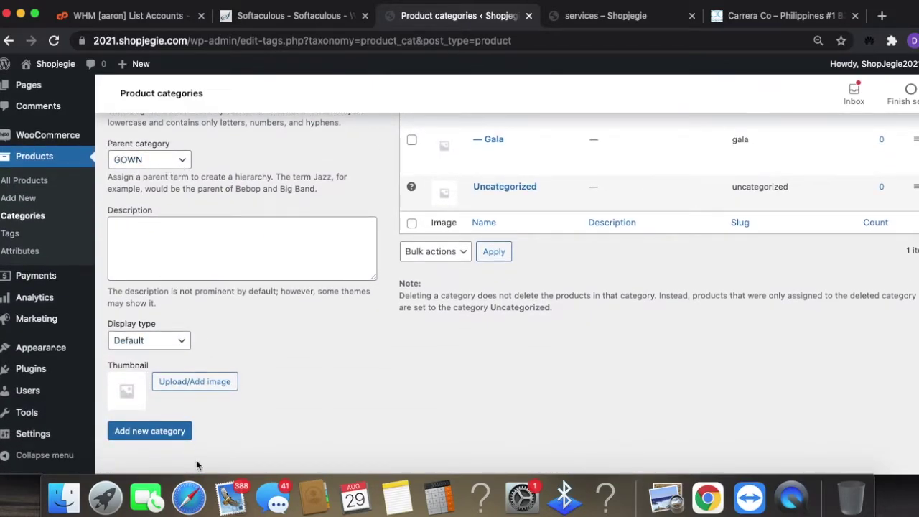
left_click(169, 432)
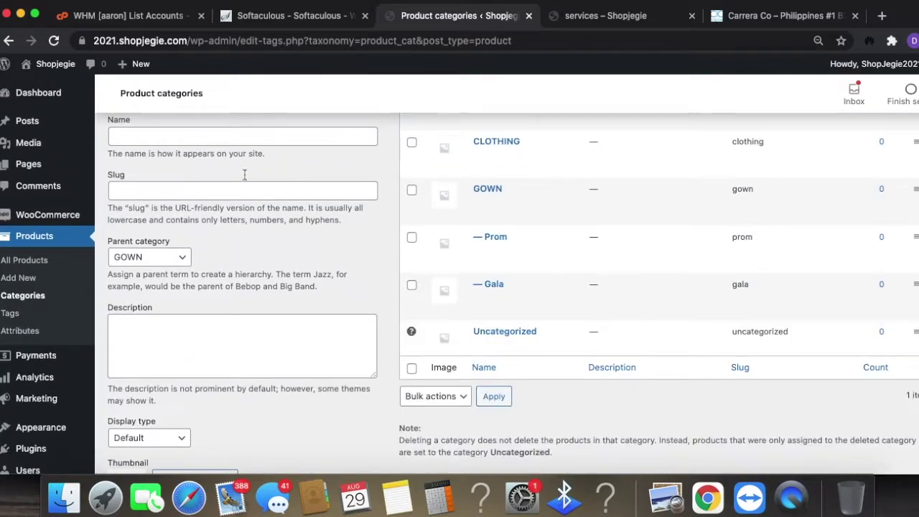
left_click(221, 132)
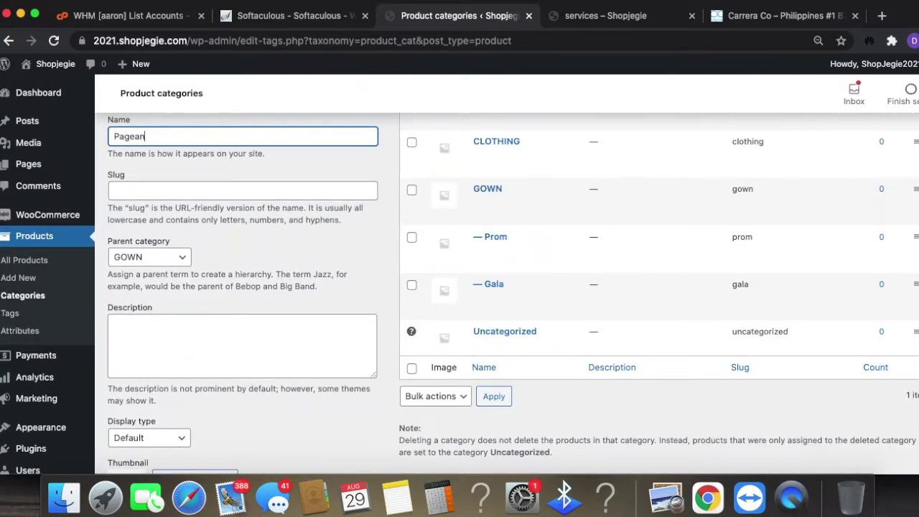
scroll(353, 259, "down", 4)
left_click(181, 412)
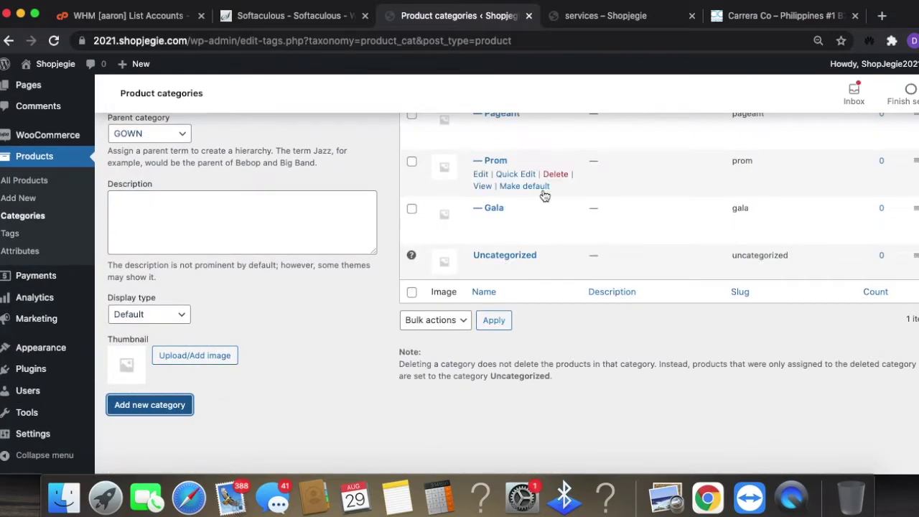
scroll(660, 265, "up", 2)
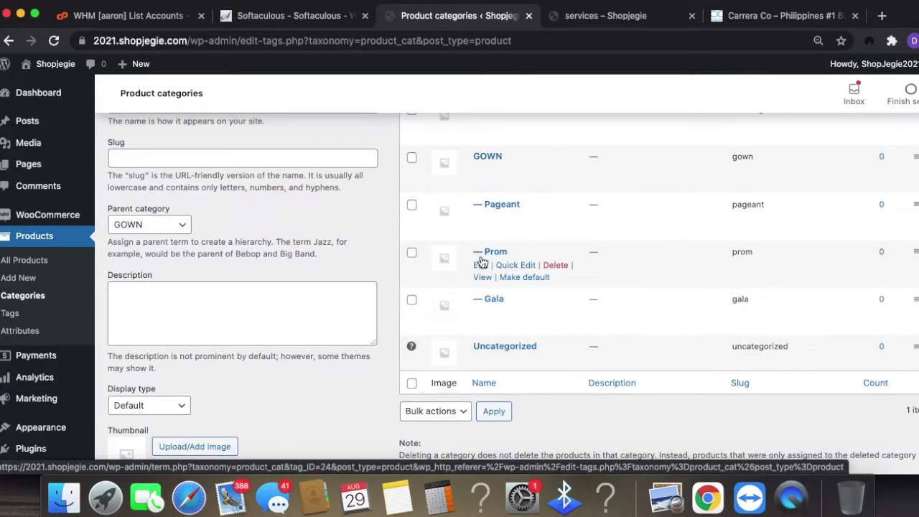
scroll(208, 297, "up", 5)
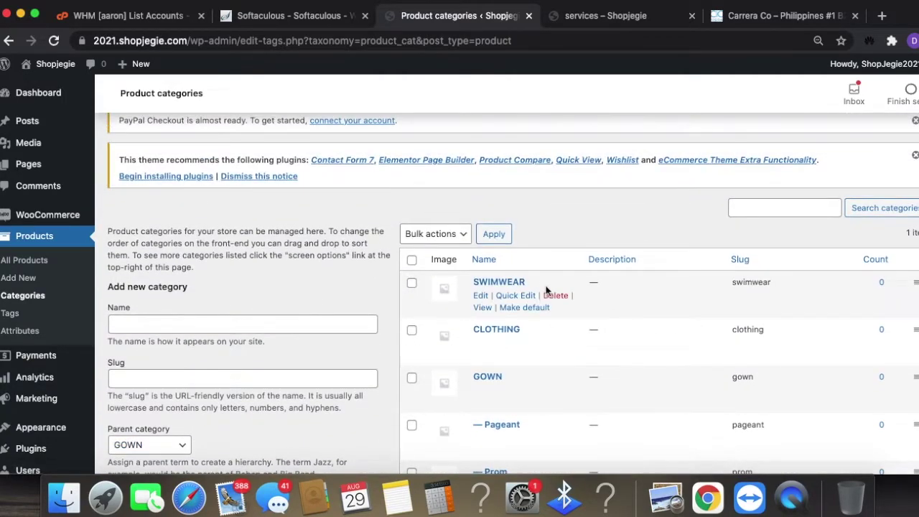
scroll(206, 324, "down", 1)
- Add a one piece category with SWIMWEAR as its parent
left_click(197, 294)
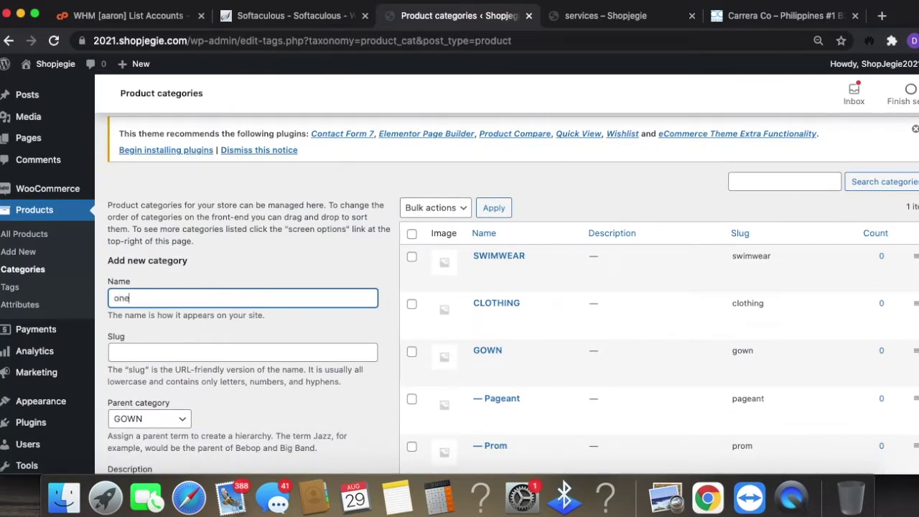
scroll(269, 402, "down", 1)
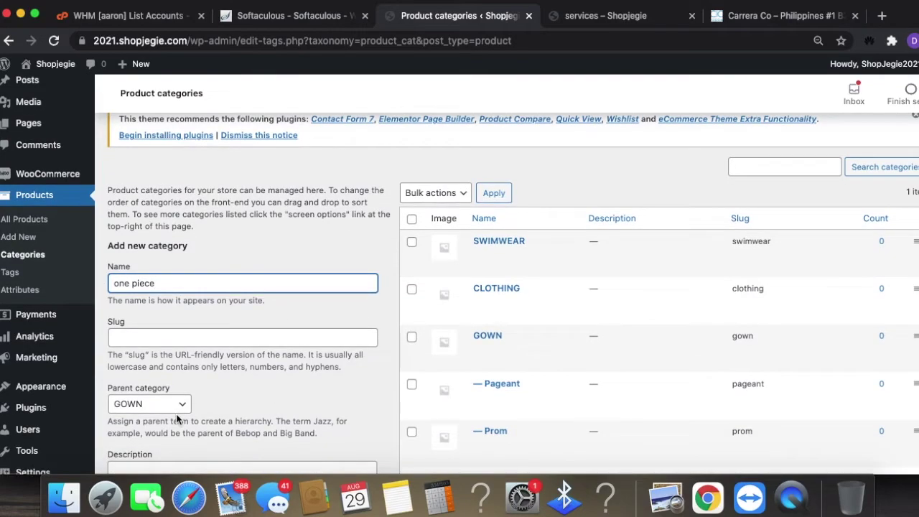
left_click(172, 404)
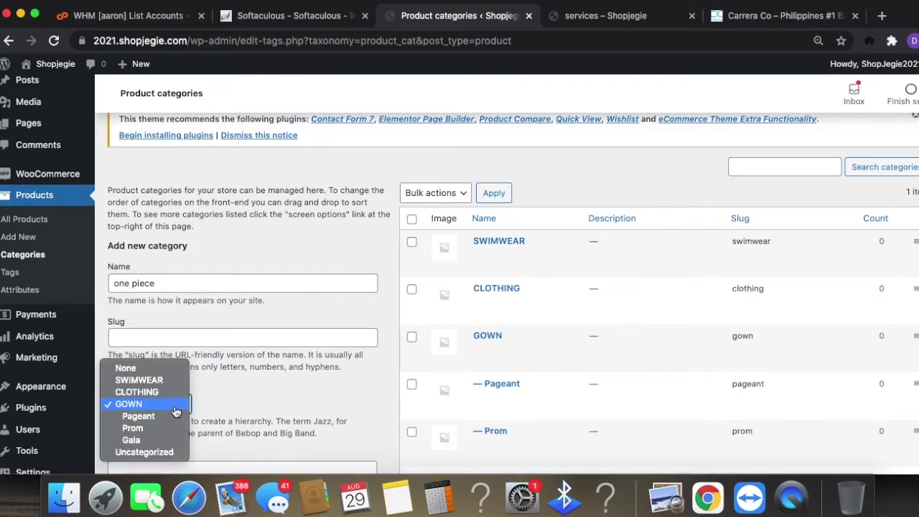
left_click(160, 380)
scroll(178, 387, "down", 5)
left_click(160, 406)
- Add a two piece category under SWIMWEAR, keeping the Default display type
left_click(177, 257)
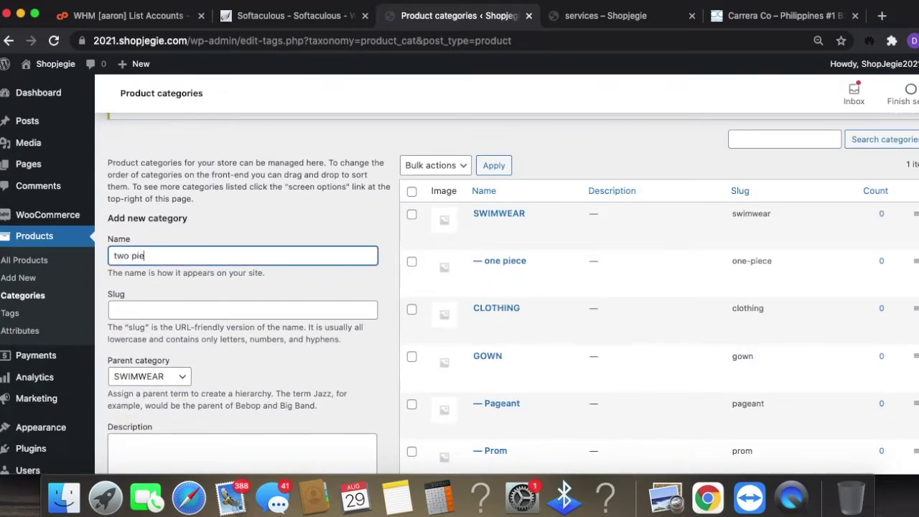
scroll(353, 400, "down", 7)
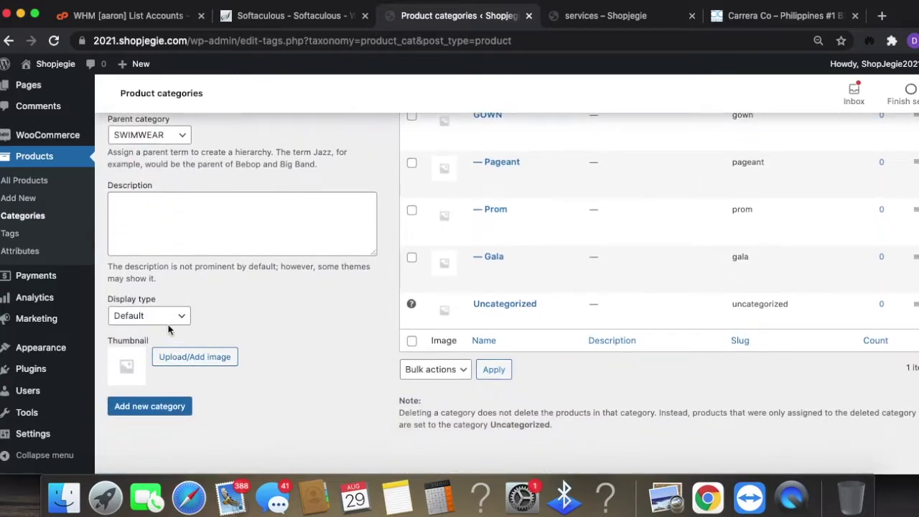
left_click(170, 317)
left_click(169, 135)
left_click(169, 136)
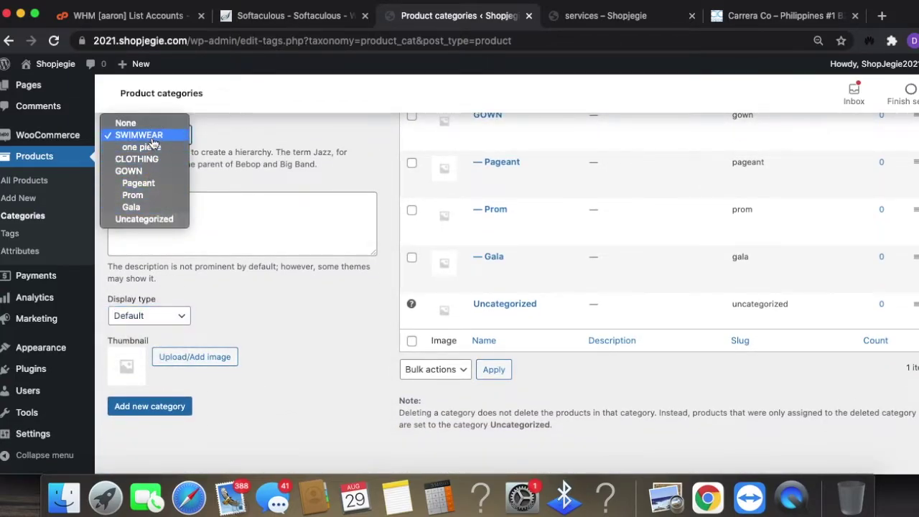
left_click(153, 140)
left_click(177, 405)
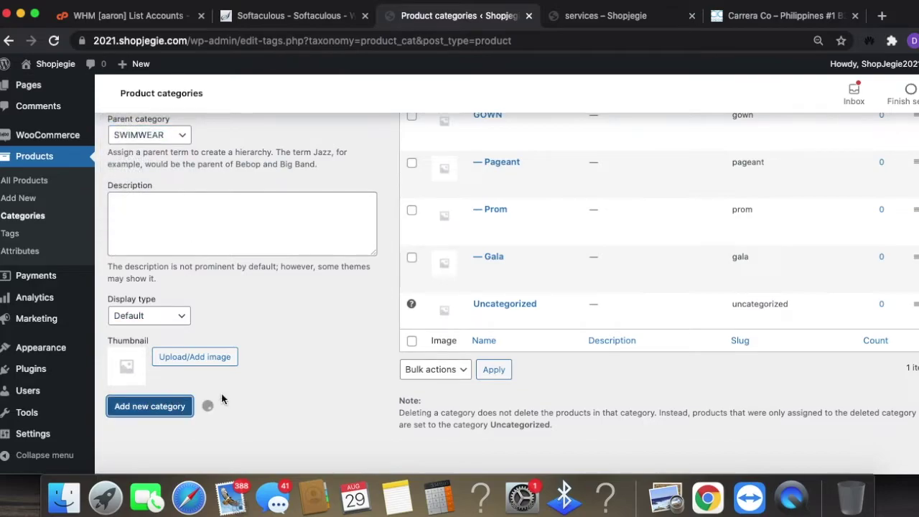
scroll(195, 160, "up", 3)
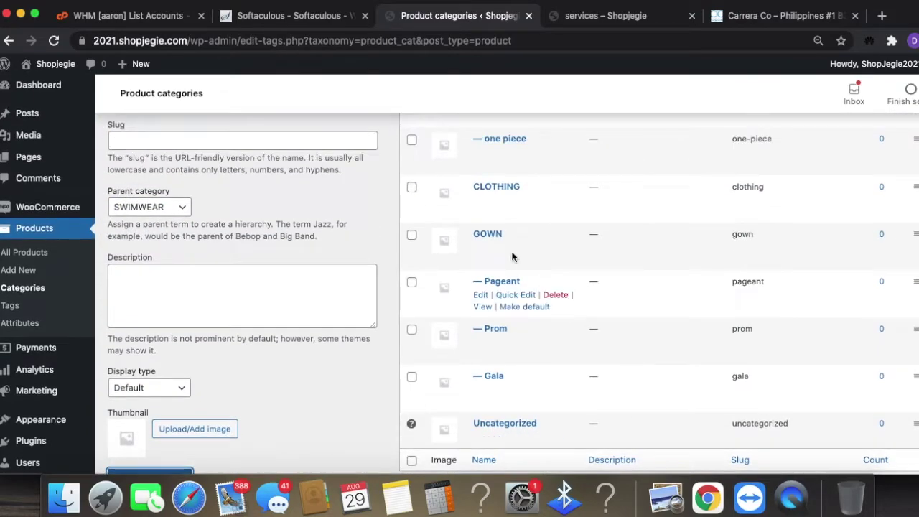
scroll(196, 160, "up", 5)
- Add a Dress category with CLOTHING as its parent
left_click(186, 396)
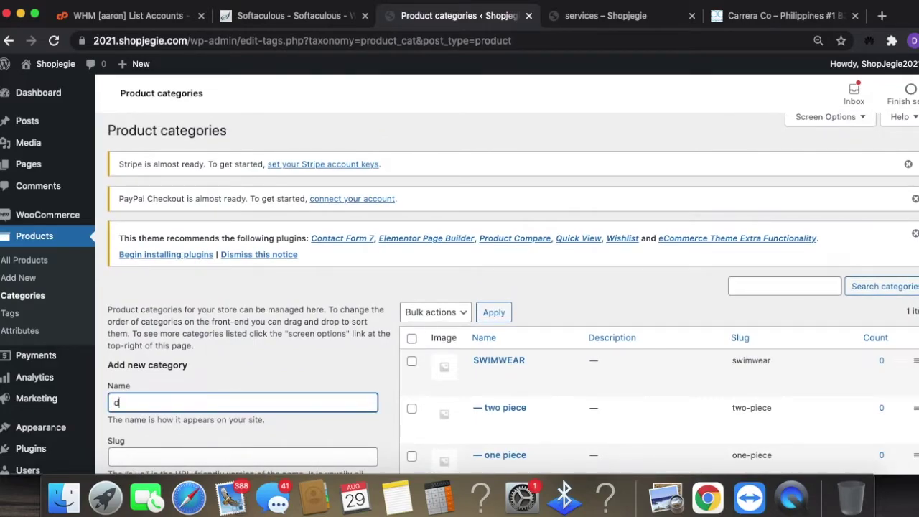
scroll(202, 367, "down", 3)
left_click_drag(114, 288, 120, 288)
type("D")
scroll(304, 318, "down", 3)
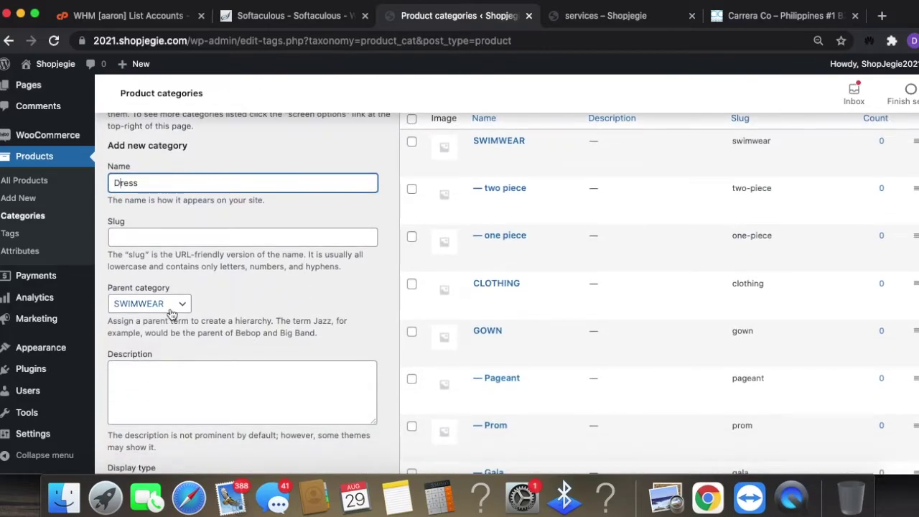
left_click(172, 314)
left_click(155, 338)
scroll(293, 384, "down", 1)
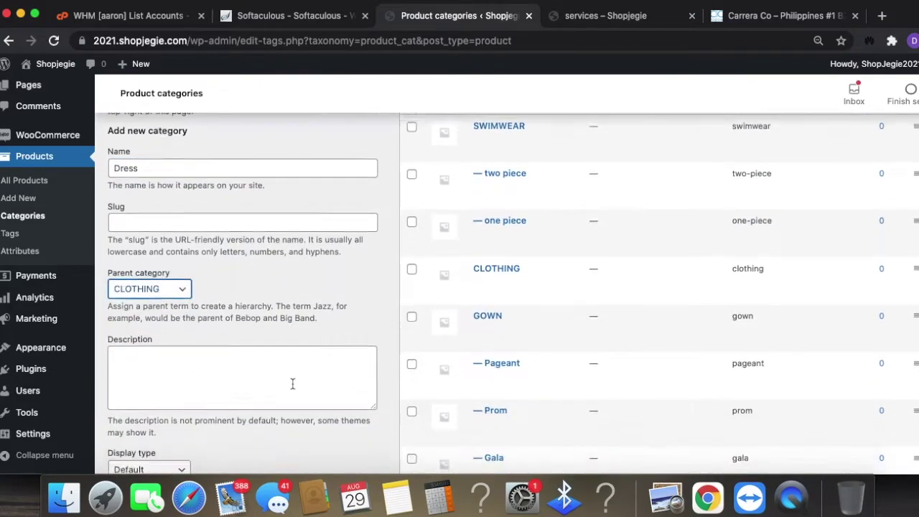
scroll(273, 392, "down", 5)
left_click(152, 366)
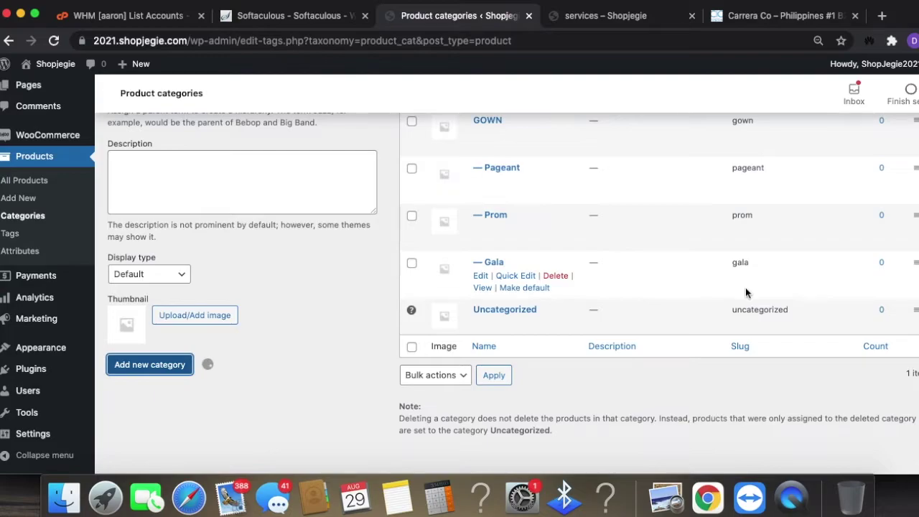
scroll(648, 334, "up", 4)
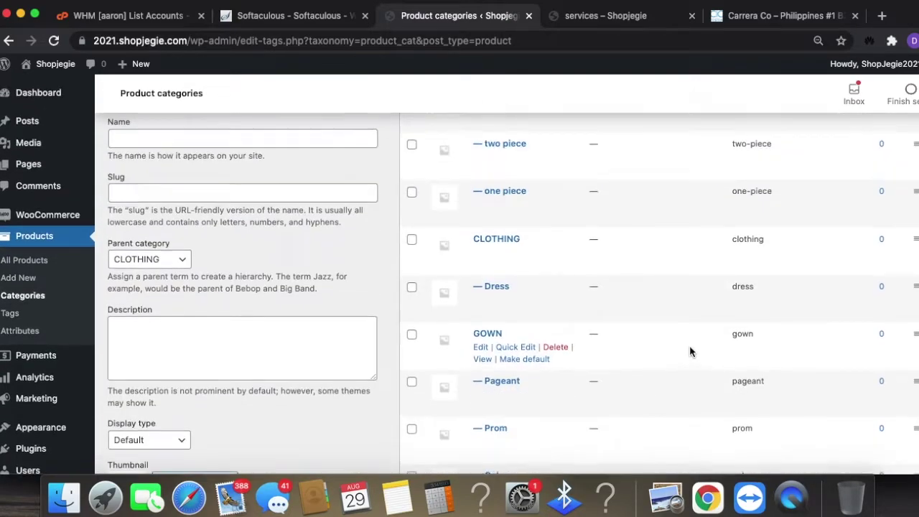
scroll(690, 352, "up", 8)
scroll(566, 379, "down", 5)
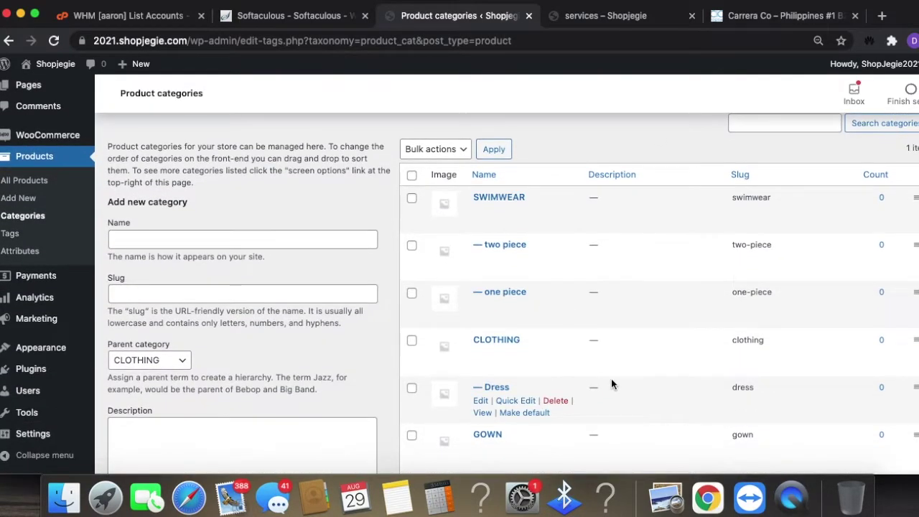
- On the Products > Attributes page, add a Size attribute
left_click(32, 254)
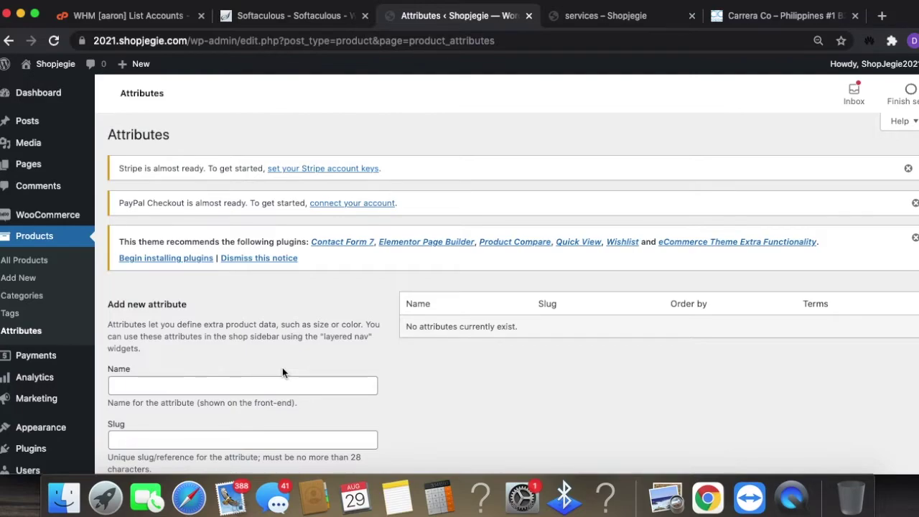
left_click(241, 380)
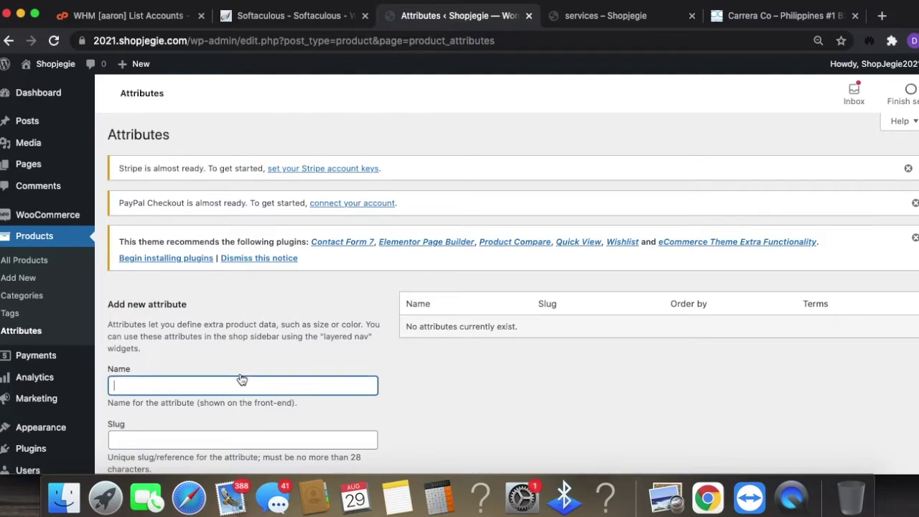
type("Size")
scroll(394, 419, "down", 5)
left_click(163, 406)
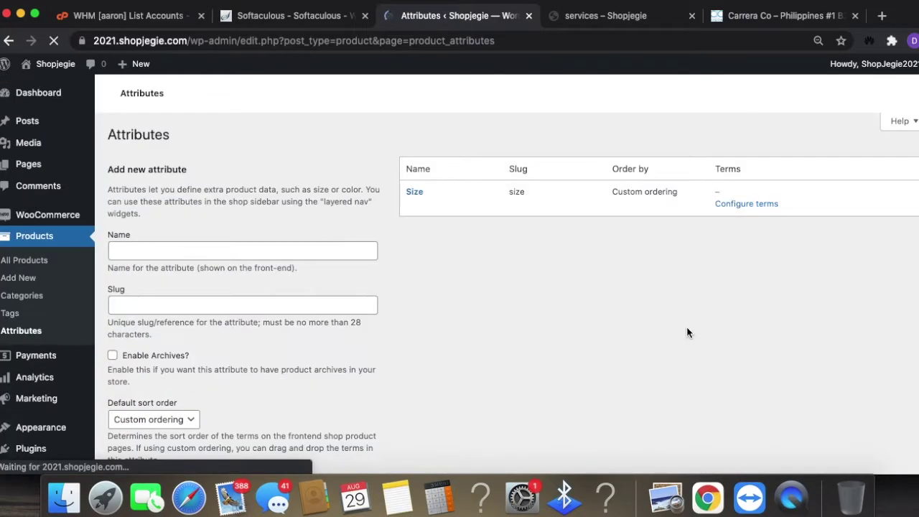
- Add a Color attribute
left_click(253, 388)
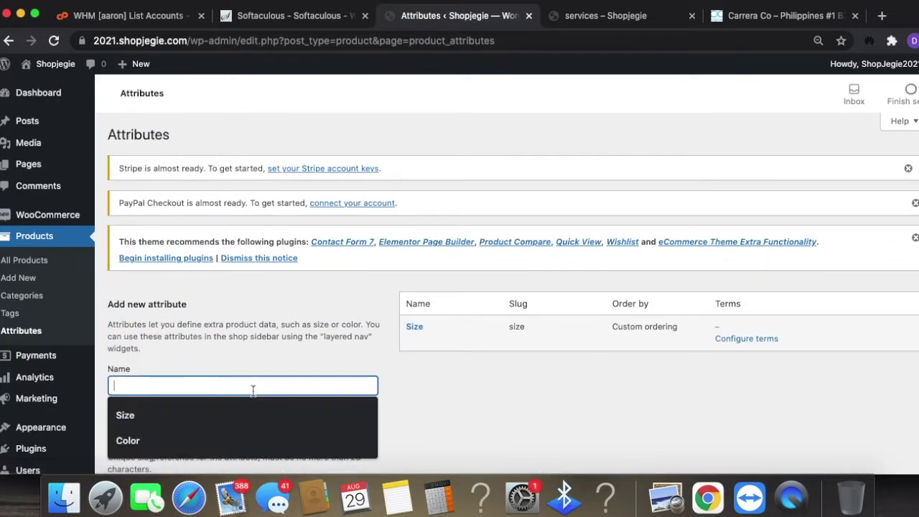
type("Co")
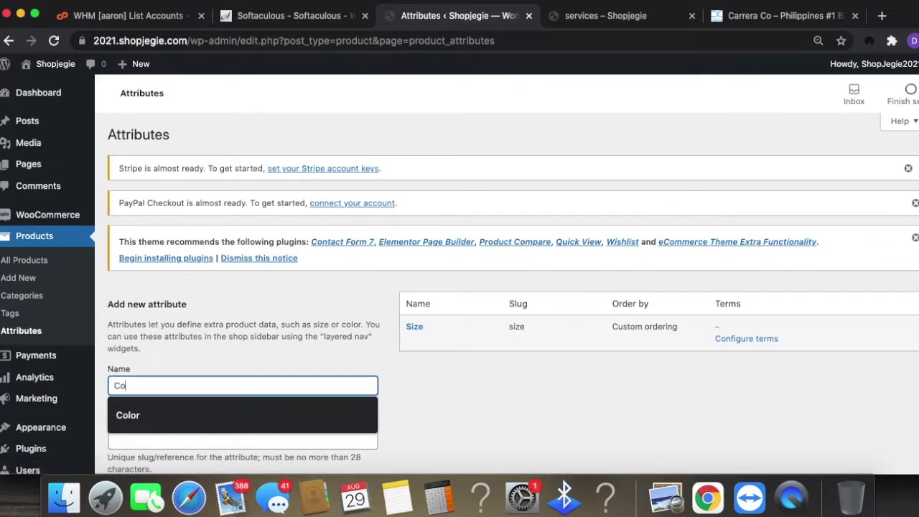
type("lor")
left_click(493, 378)
scroll(492, 377, "down", 3)
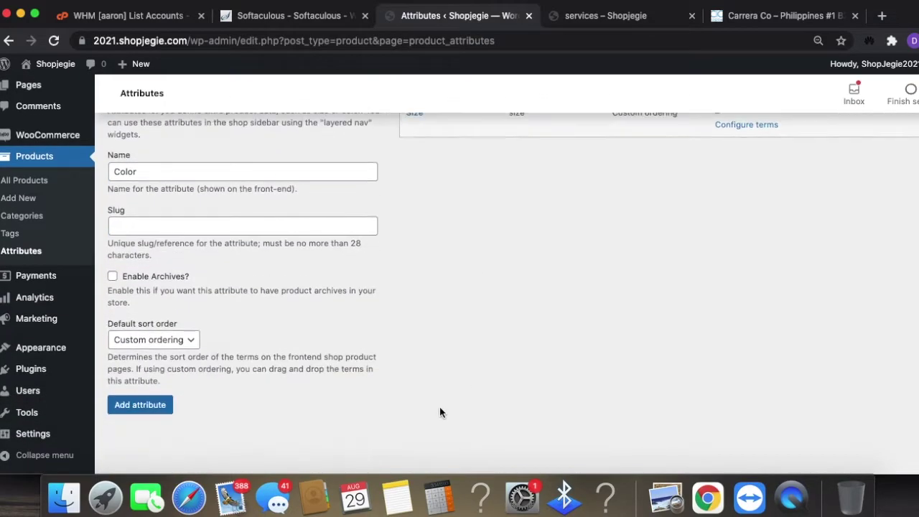
left_click(117, 412)
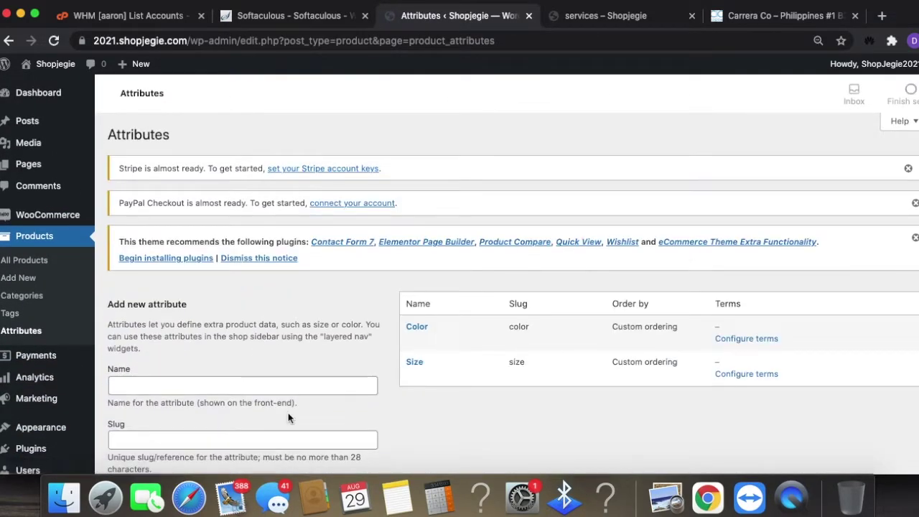
- Add a Length attribute, correcting the mistyped name first
scroll(236, 302, "down", 2)
left_click(221, 362)
type("S")
key("BackSpace")
type("Sle")
key("BackSpace")
key("BackSpace")
key("BackSpace")
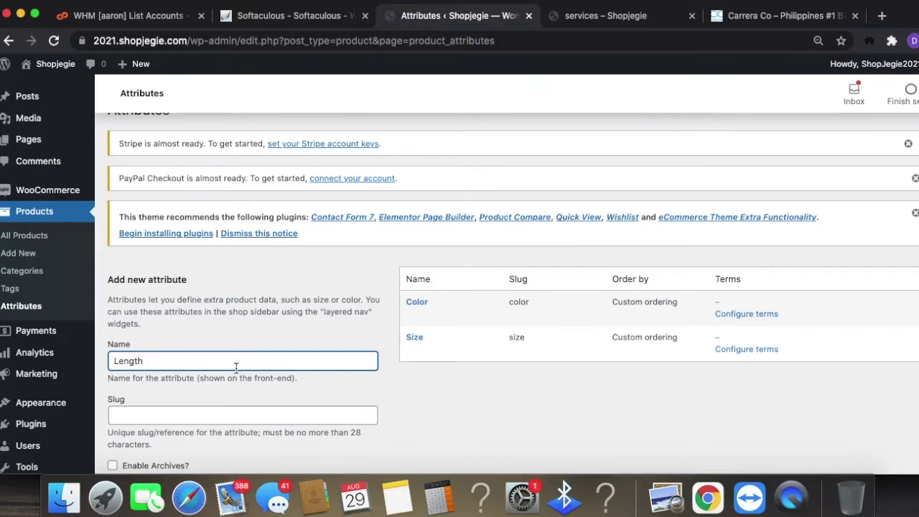
scroll(235, 367, "down", 5)
left_click(150, 406)
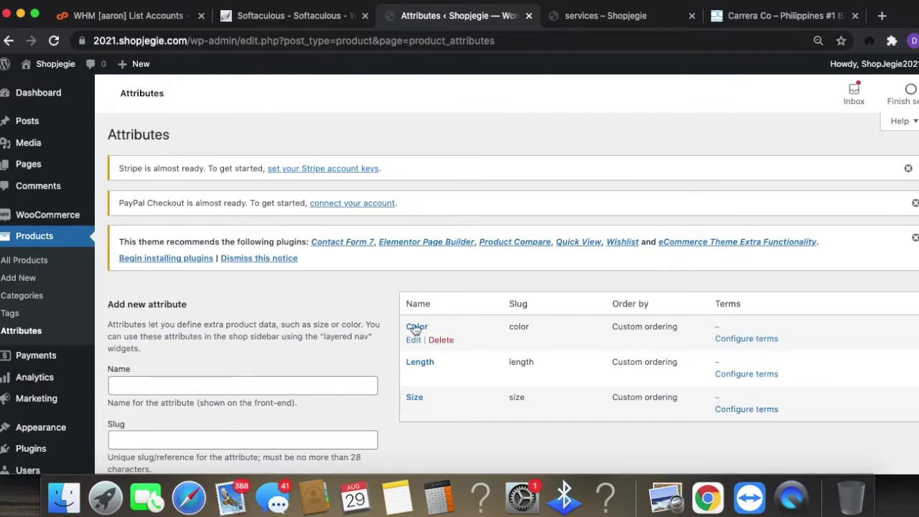
- Add Black and White as terms of the Color attribute
left_click(756, 340)
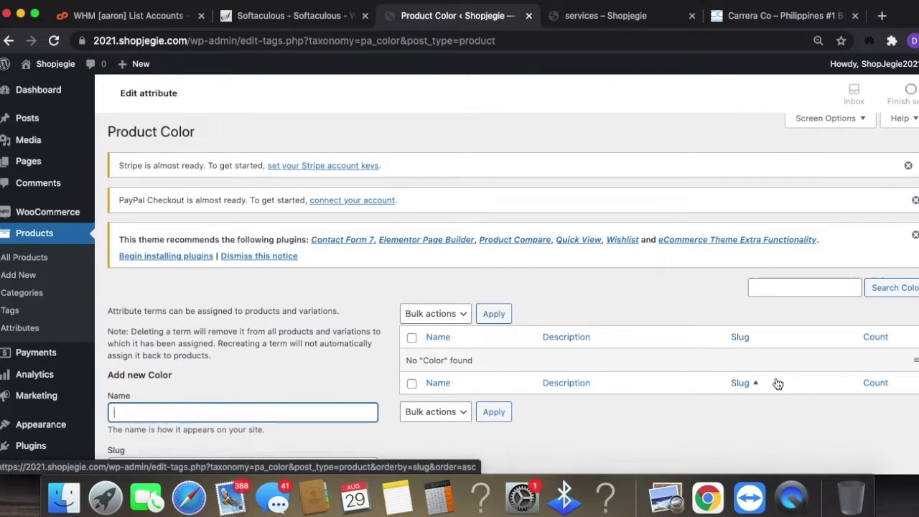
scroll(791, 374, "down", 2)
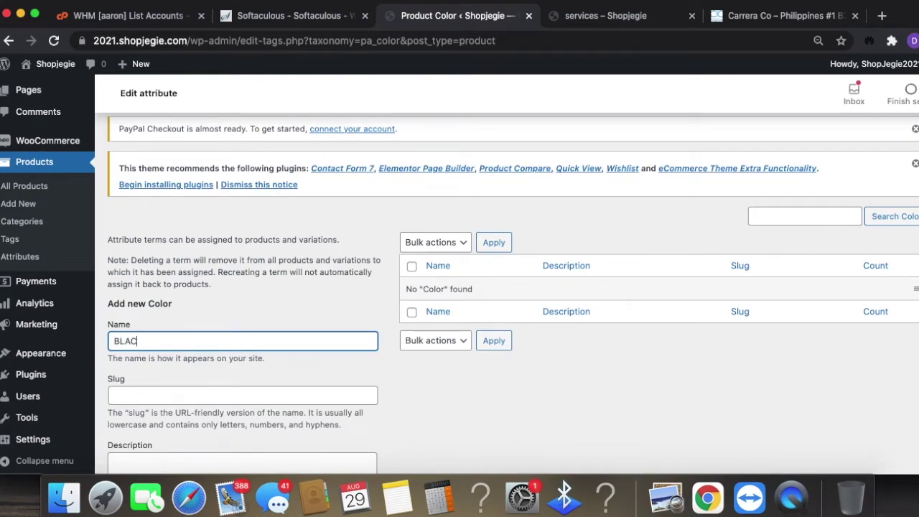
scroll(301, 294, "down", 4)
left_click(143, 404)
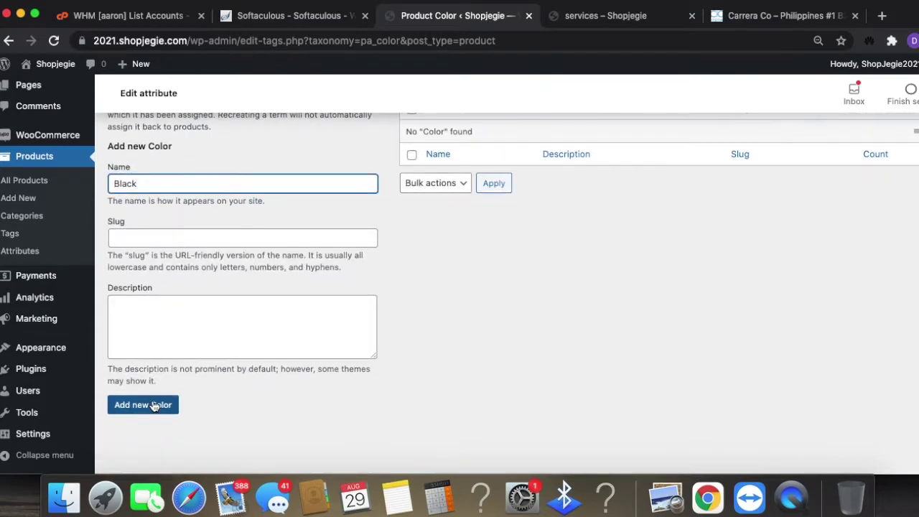
left_click(142, 185)
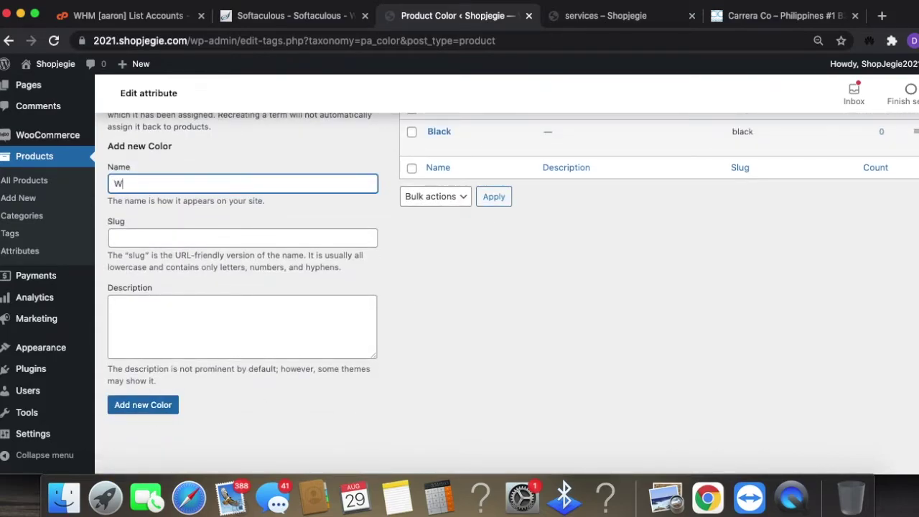
left_click(161, 399)
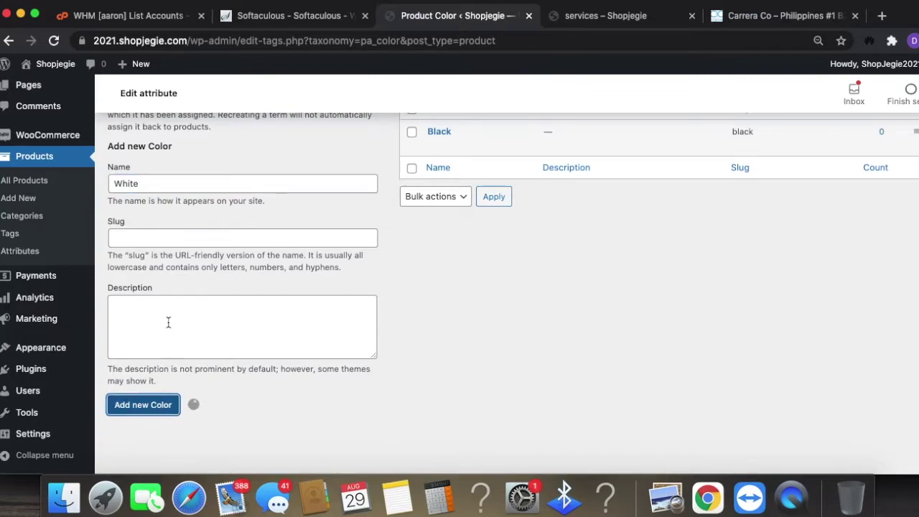
- Add Pink as a Color term and return to the Attributes list
left_click(187, 184)
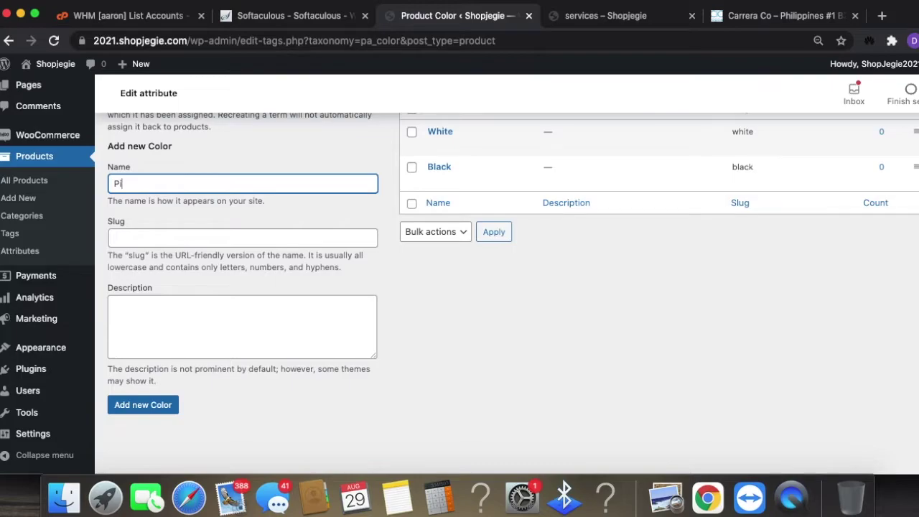
left_click(161, 403)
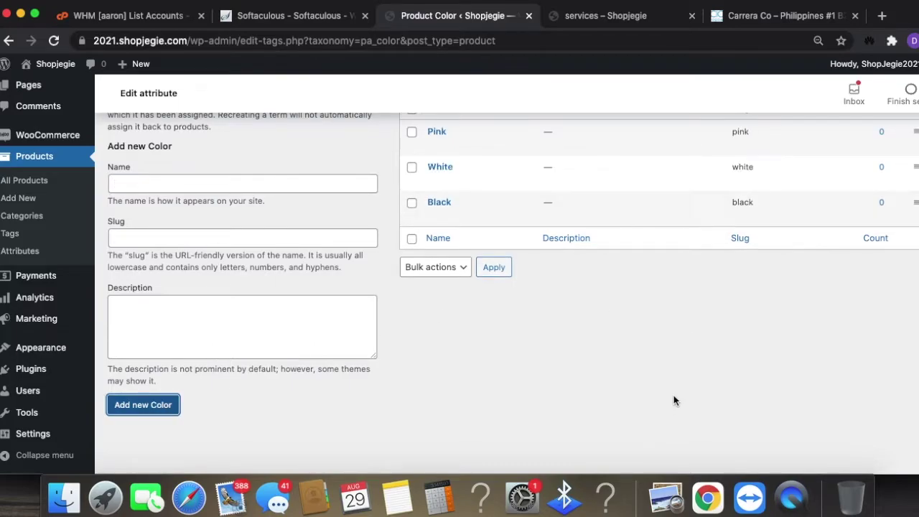
scroll(685, 377, "up", 1)
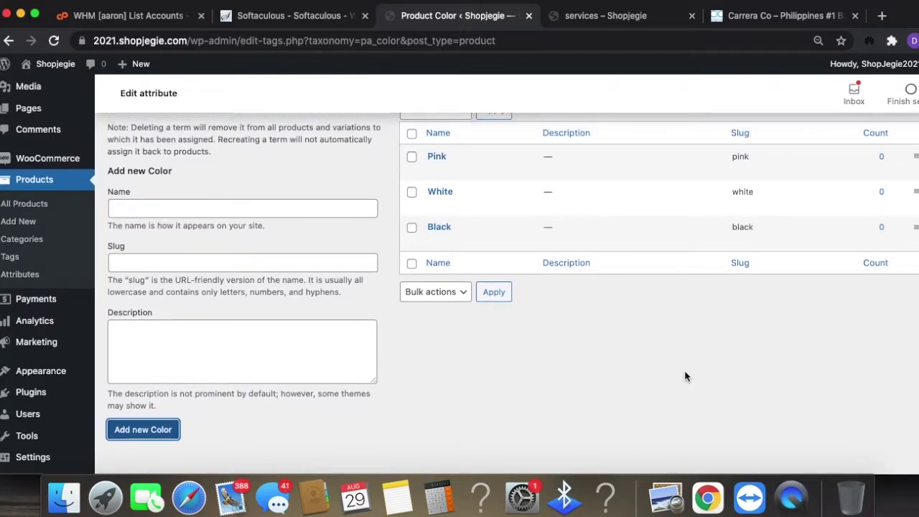
scroll(685, 370, "up", 4)
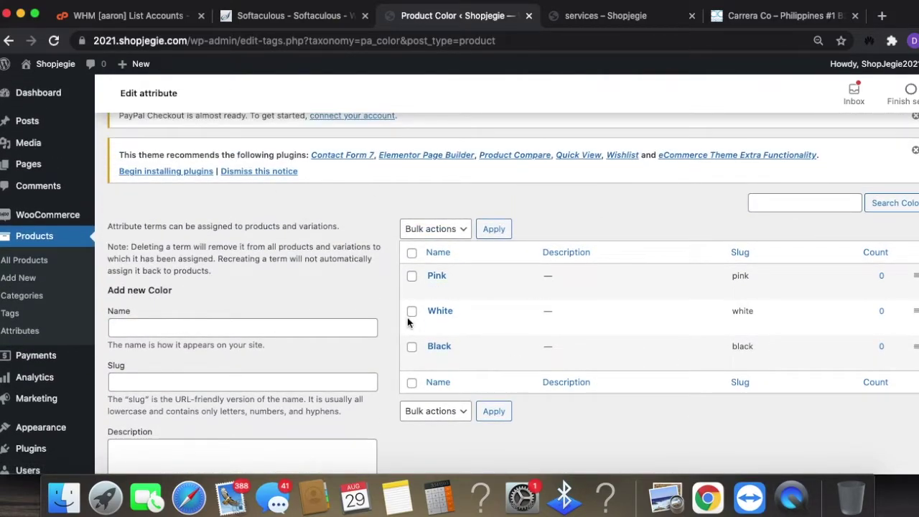
scroll(665, 337, "up", 3)
scroll(672, 347, "down", 3)
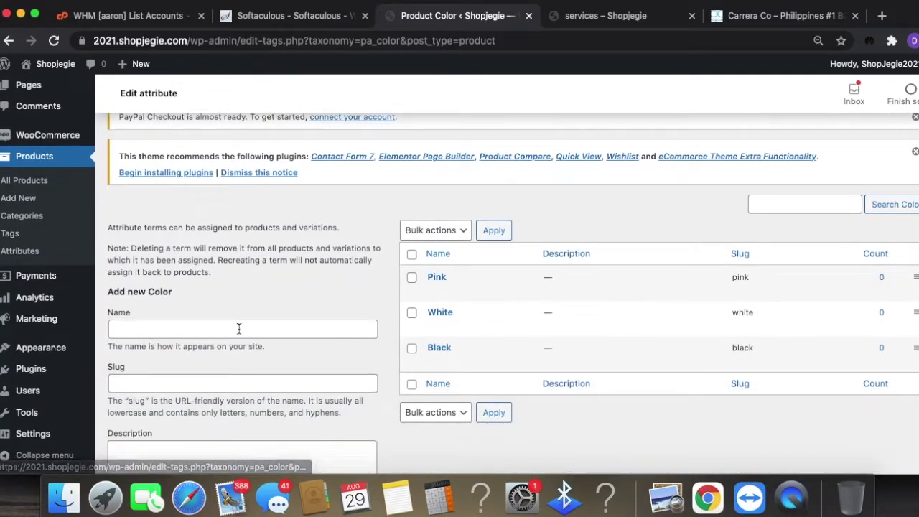
left_click(26, 257)
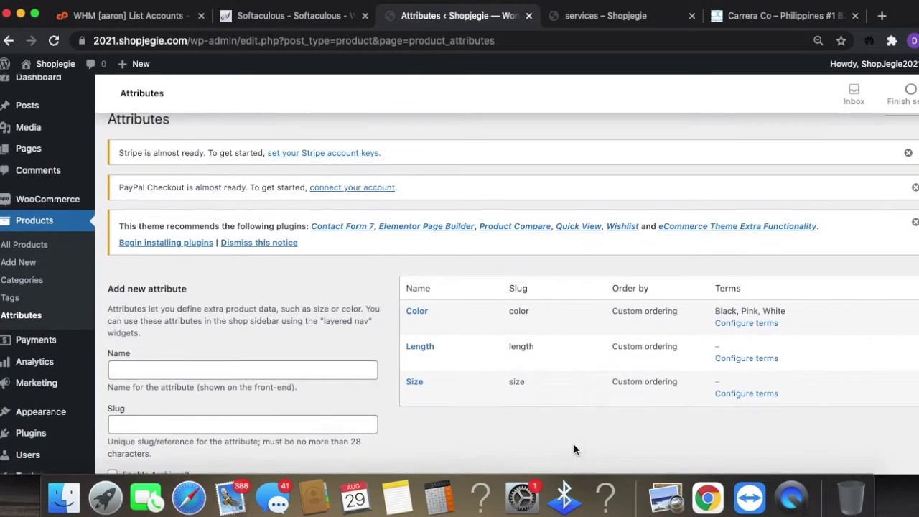
- Add XS as the first term of the Size attribute
mouse_move(416, 395)
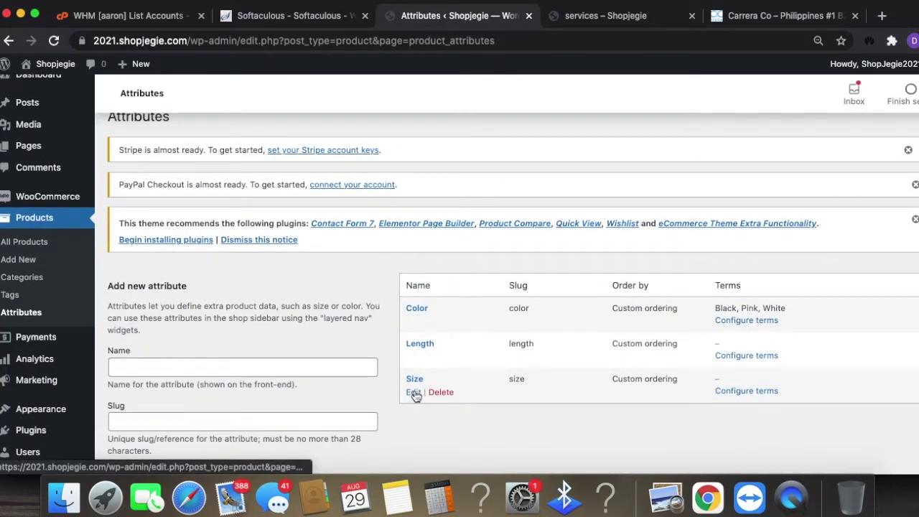
scroll(691, 400, "up", 1)
left_click(737, 408)
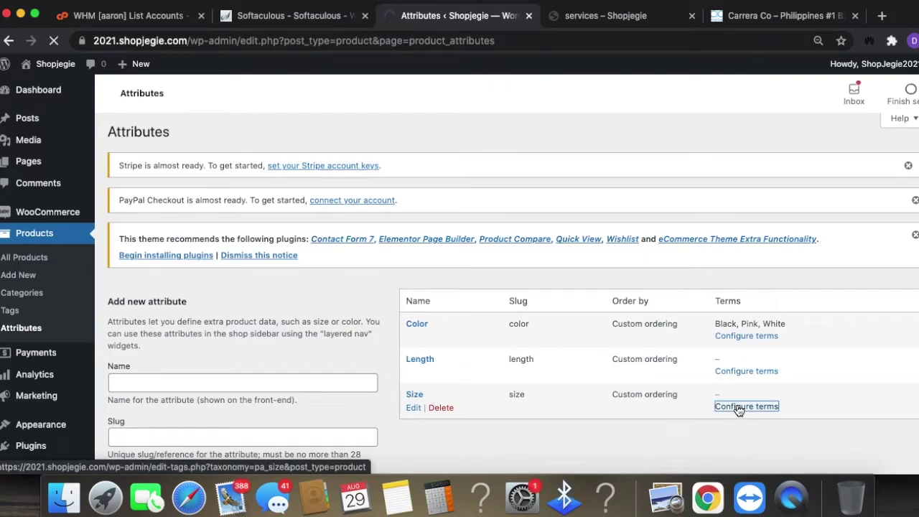
scroll(242, 365, "down", 5)
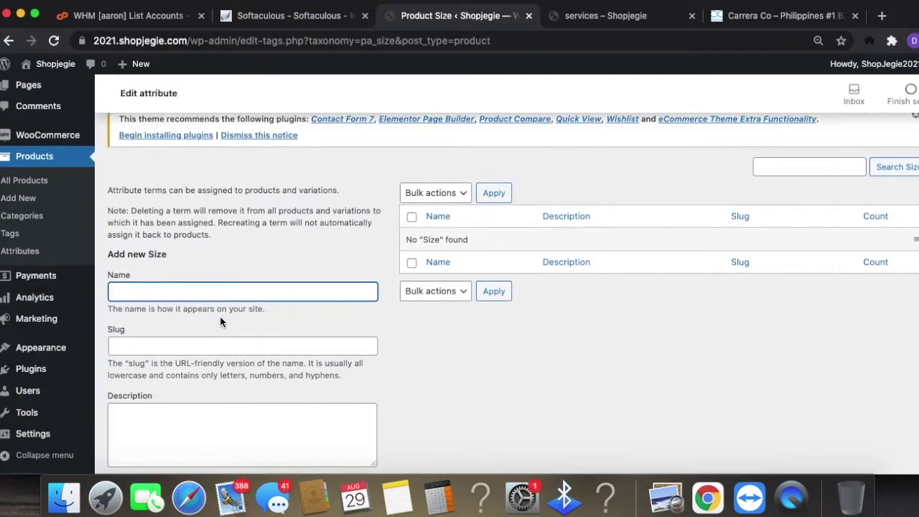
left_click(222, 290)
type("XS")
scroll(216, 390, "down", 3)
left_click(144, 404)
- Add S, M and L as Size terms and return to the Attributes list
left_click(179, 184)
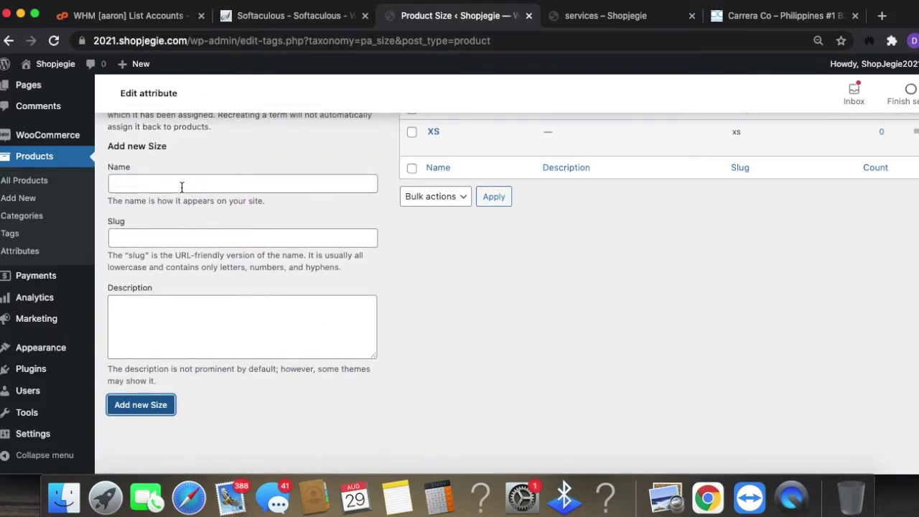
type("S")
left_click(158, 404)
left_click(196, 183)
type("M")
left_click(153, 407)
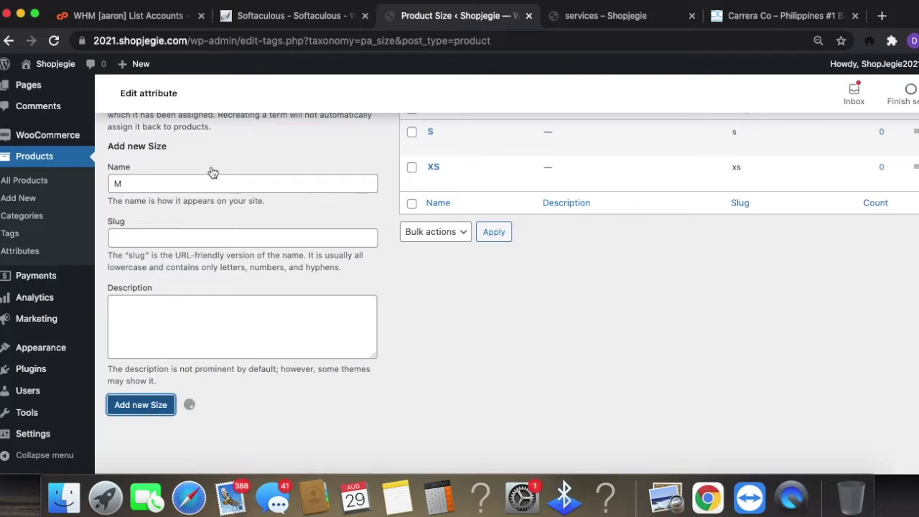
left_click(211, 183)
left_click(127, 407)
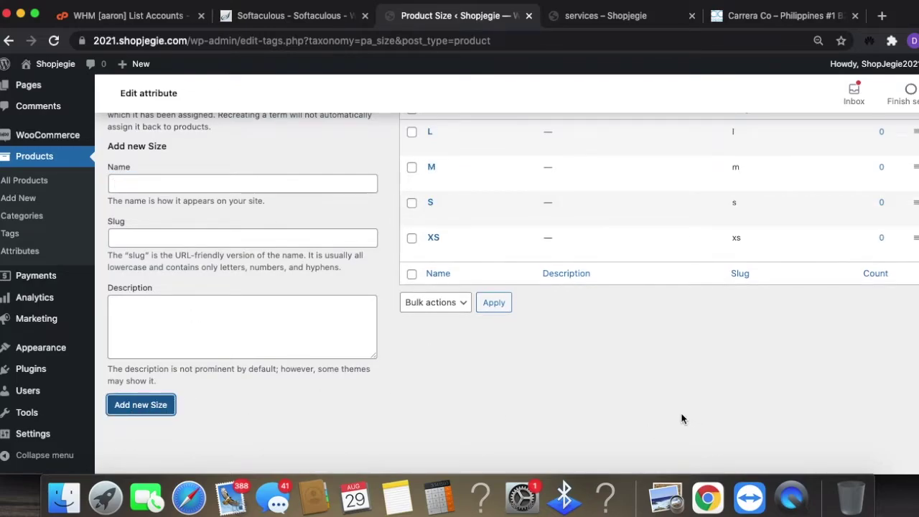
scroll(676, 414, "up", 3)
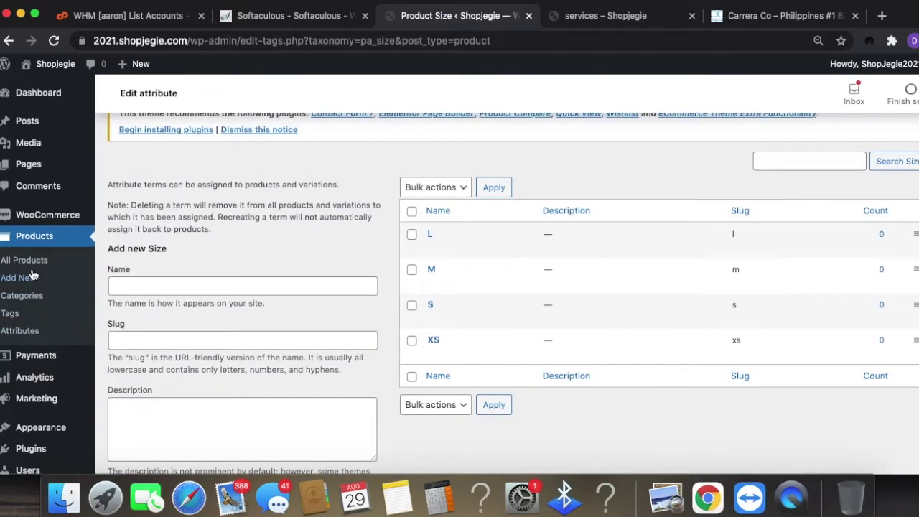
left_click(25, 331)
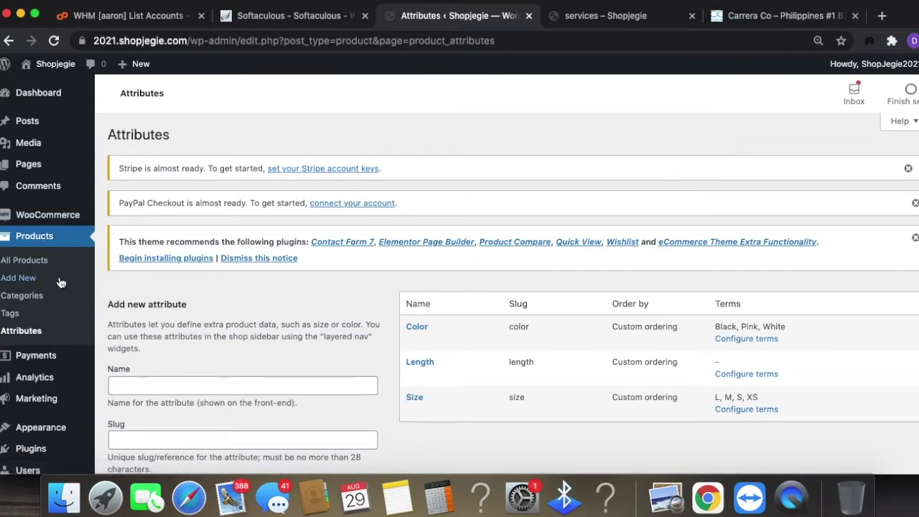
- Start a new product from the Products list and dismiss the PayPal and Stripe setup notices
left_click(23, 260)
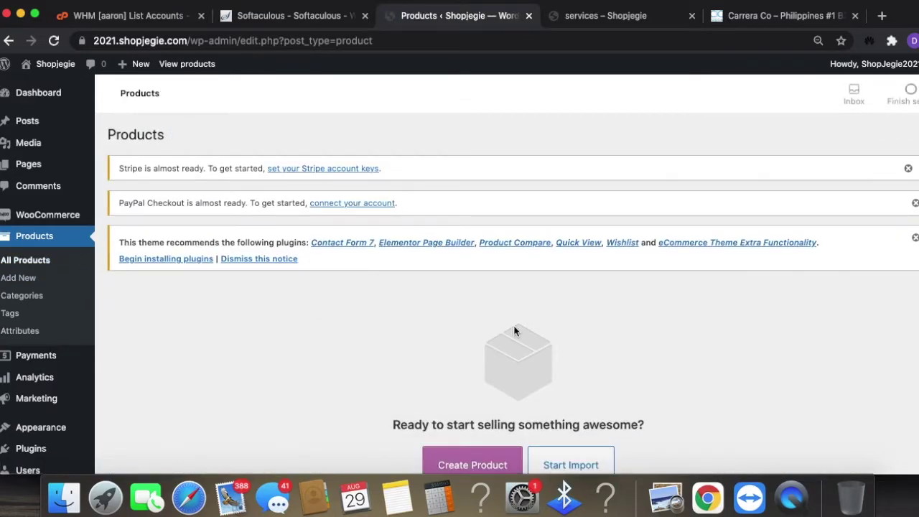
scroll(578, 364, "down", 3)
scroll(503, 338, "up", 3)
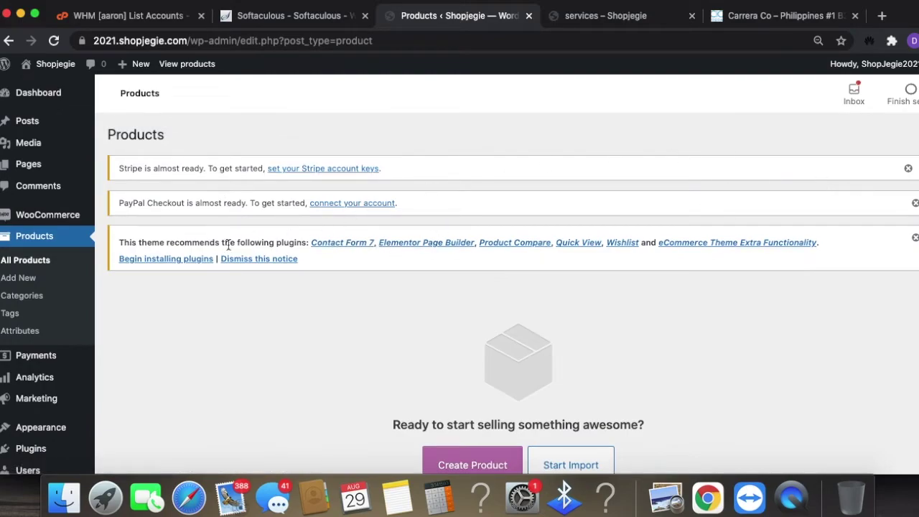
left_click(15, 282)
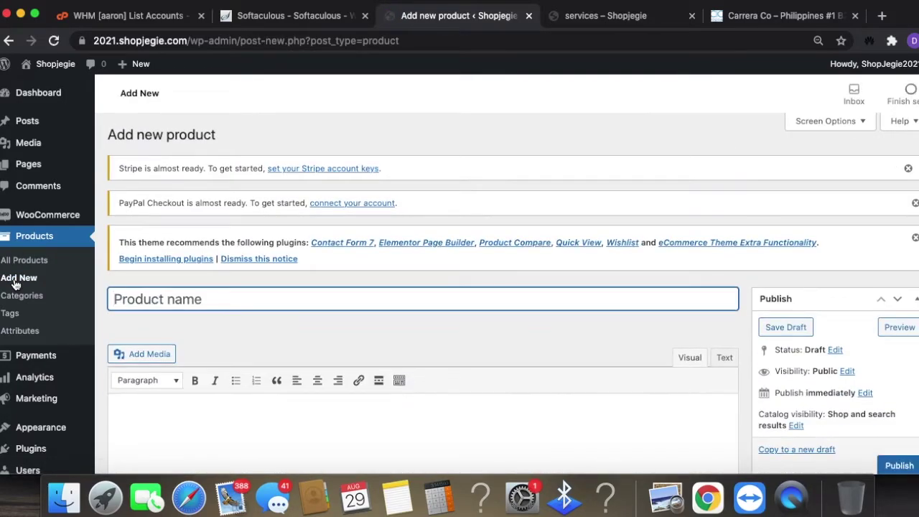
left_click(916, 204)
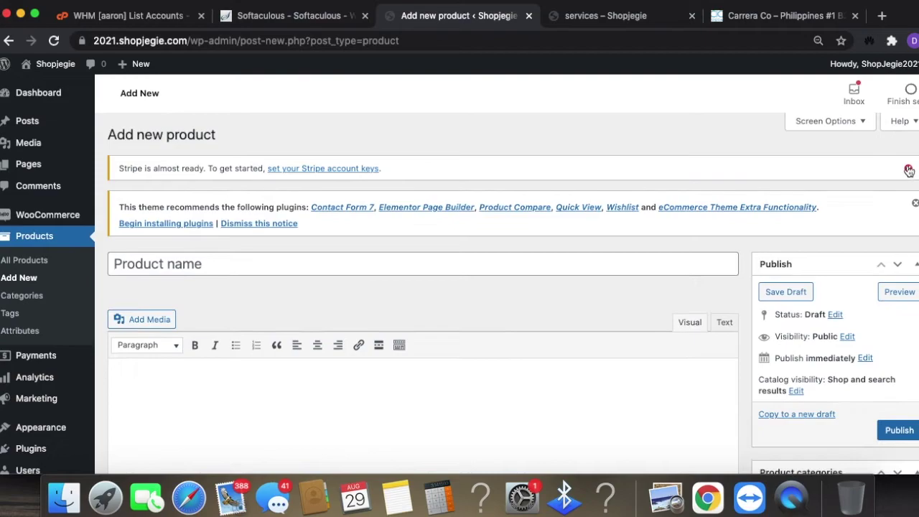
left_click(915, 204)
left_click(909, 167)
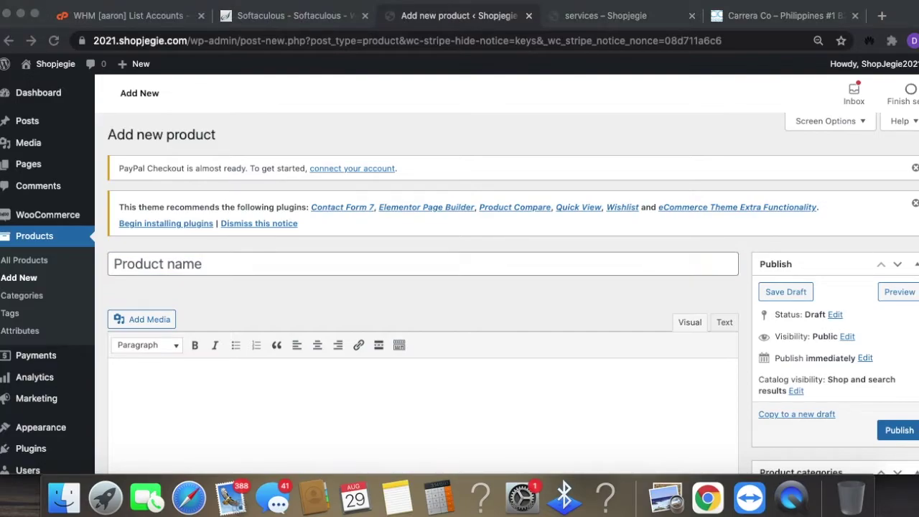
- Paste 'Audra Lightweight Canvas Dress' as the product name and copy the description
left_click(206, 263)
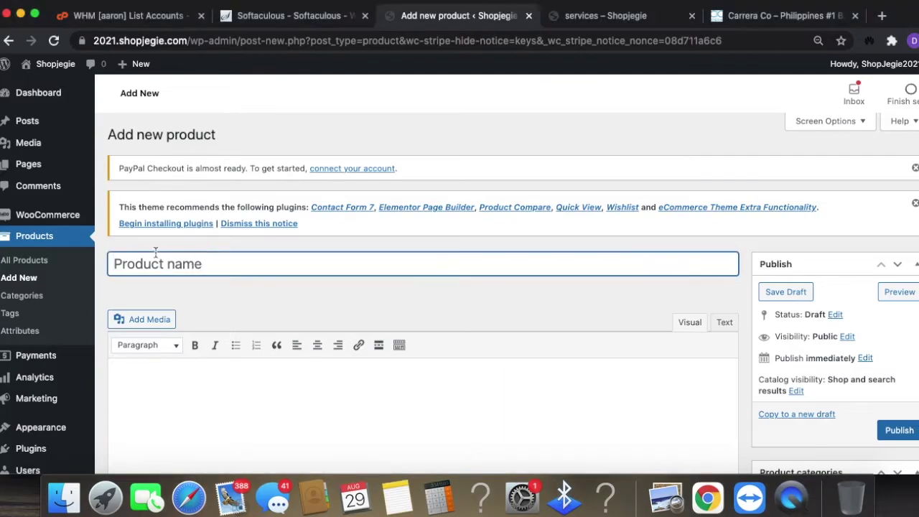
type("AUDRA LIGHTWEIGHT CANVAS DRESS")
scroll(567, 338, "down", 2)
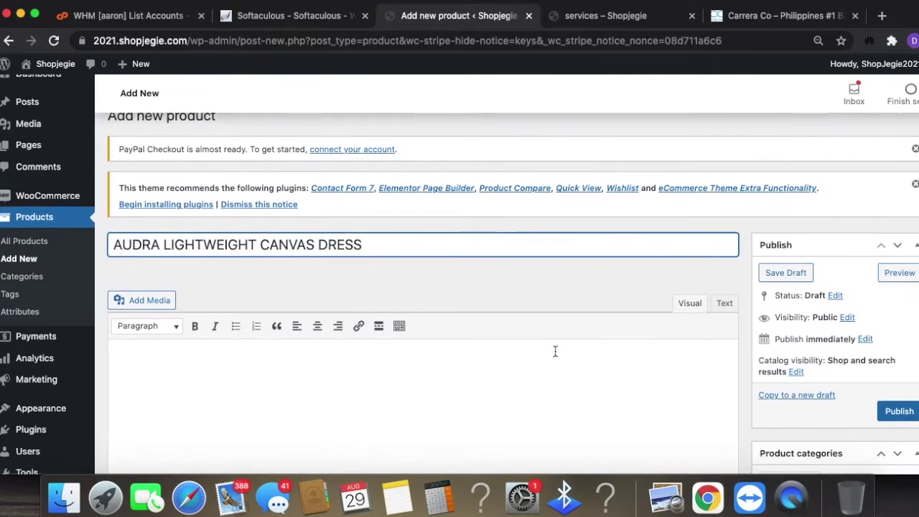
scroll(593, 316, "down", 5)
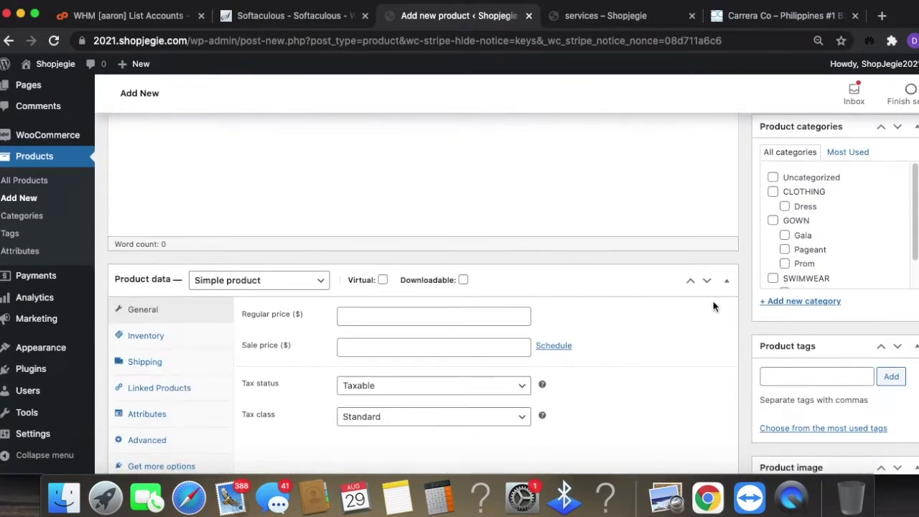
key("super+Tab")
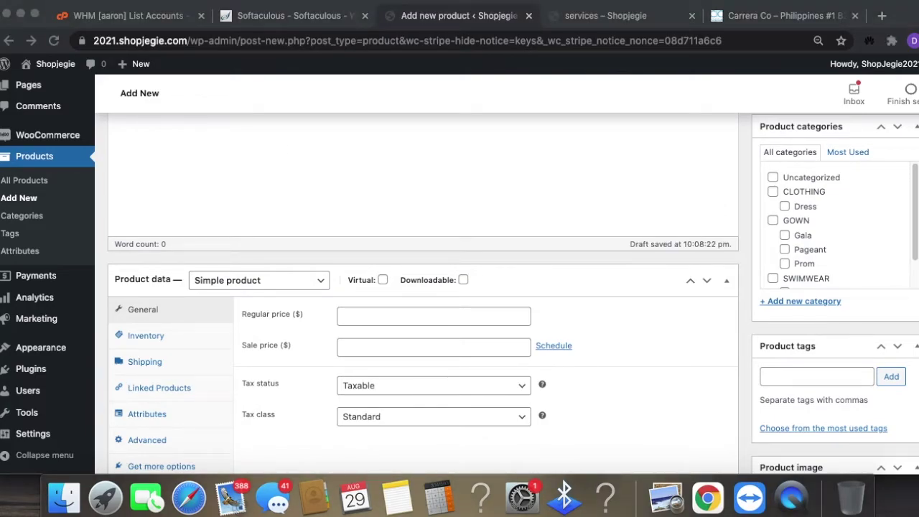
key("super+Tab")
- Paste the silk-and-lace summer dress description into the main and short description editors
key("super+v")
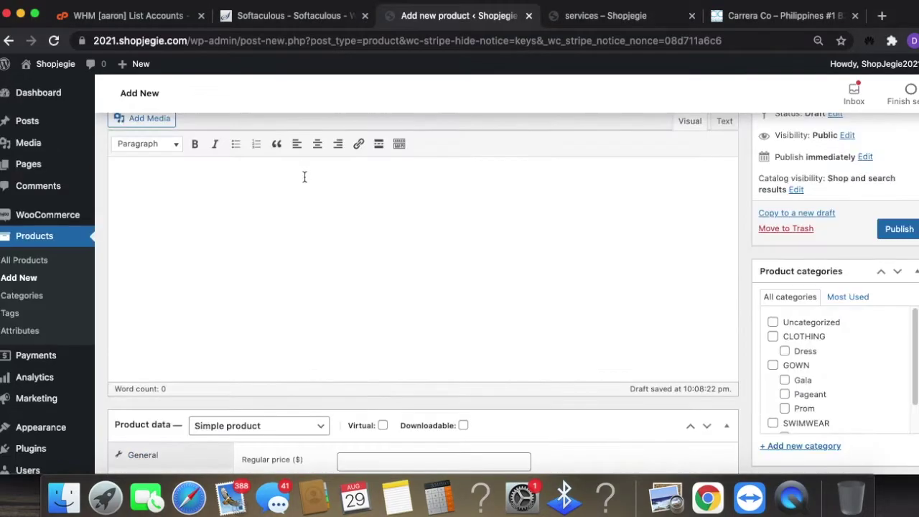
left_click(283, 280)
type("Audra Lightweight Canvas Dress\\nThis lightweight dress is made of silk and decorated with lace along the neck and shoulders. Perfect for summer, resort and fun outdoor or indoor casual events. Original design by Jegie US Brand!")
scroll(519, 349, "down", 10)
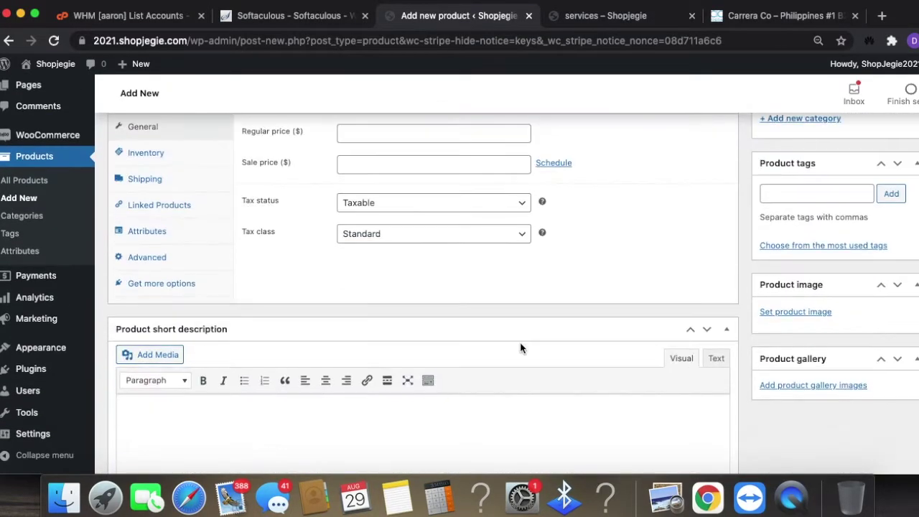
left_click(439, 303)
type("Audra Lightweight Canvas Dress This lightweight dress is made of silk and decorated with lace along the den and shoulders. Perfect for summer, resort and fun outdoor or indoor casual events.  Original design by Jegie US Band.")
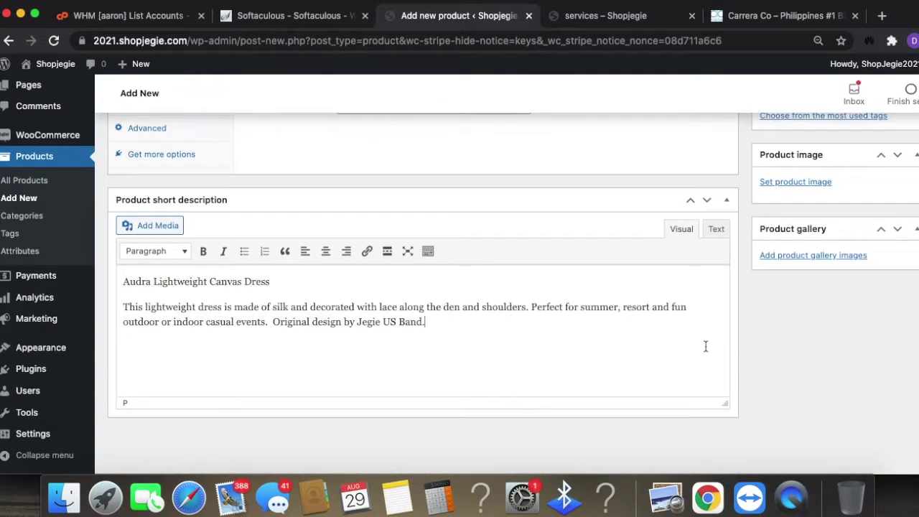
scroll(612, 345, "up", 10)
scroll(610, 346, "up", 3)
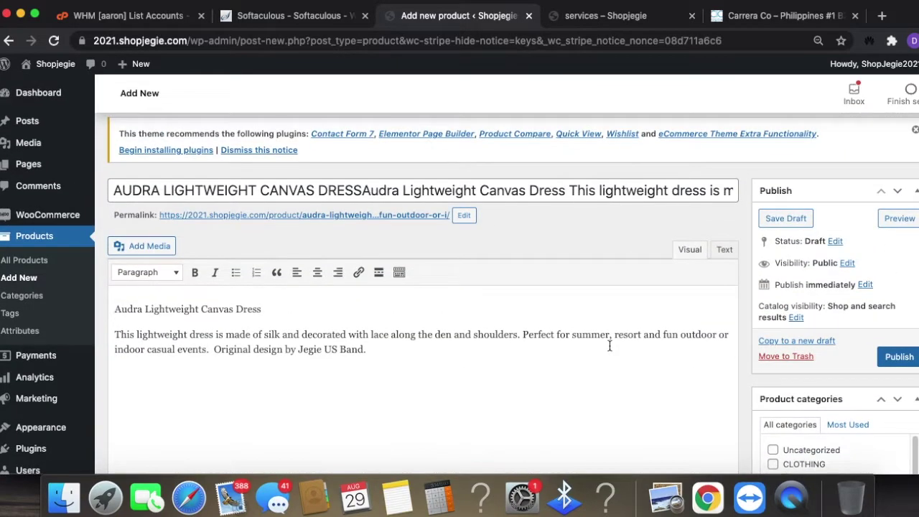
scroll(865, 357, "down", 5)
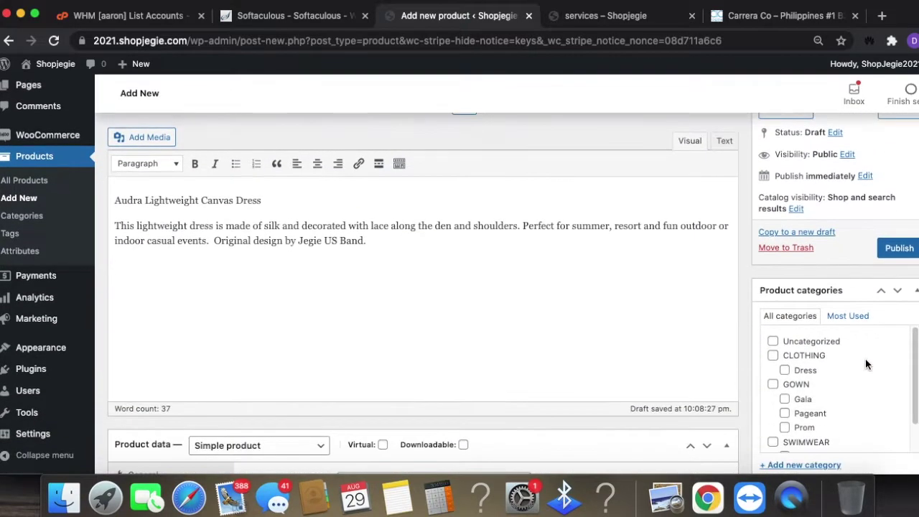
scroll(866, 358, "up", 8)
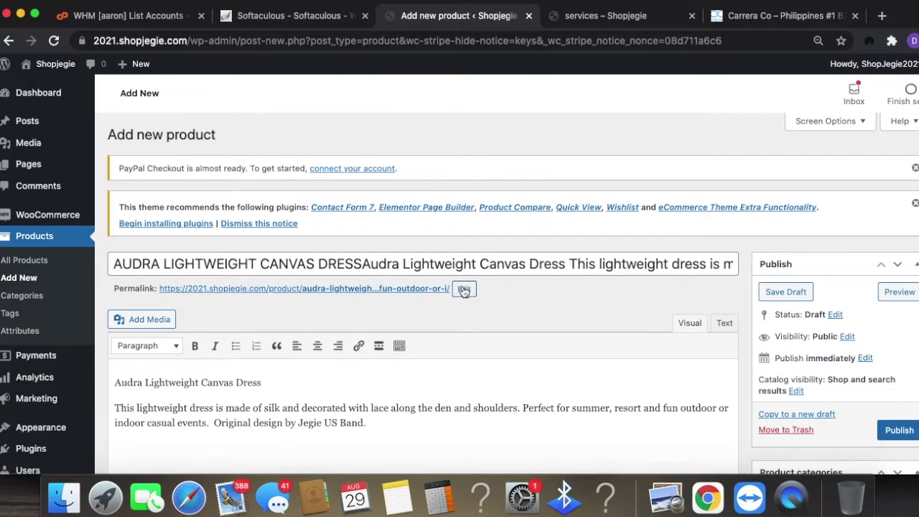
scroll(855, 369, "down", 5)
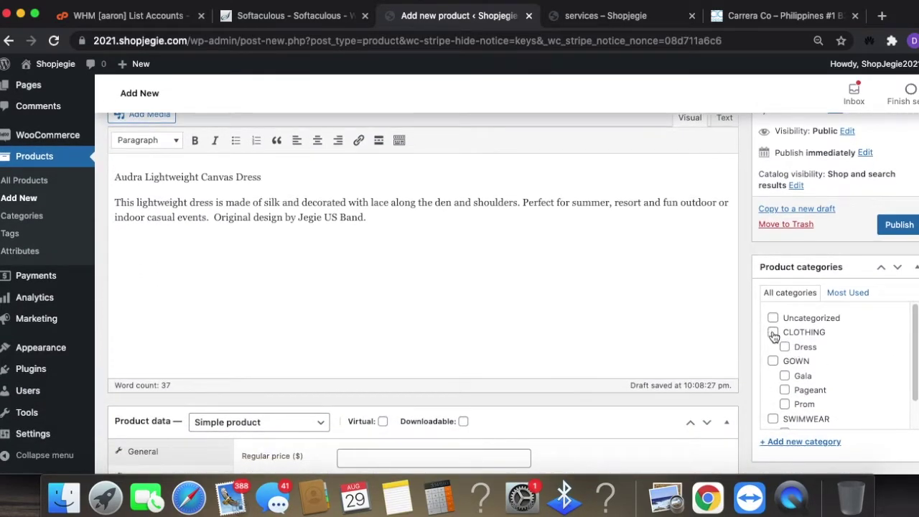
- Assign the product to the CLOTHING › Dress category
left_click(785, 347)
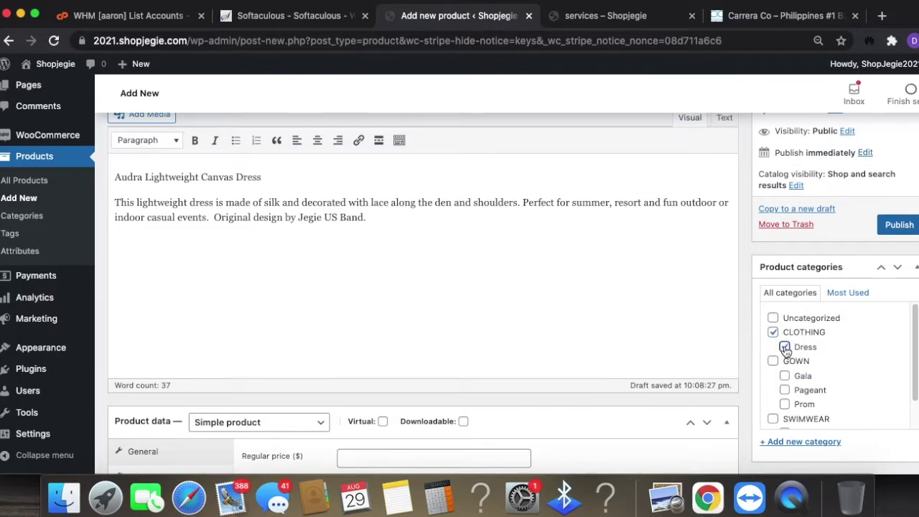
scroll(884, 372, "down", 1)
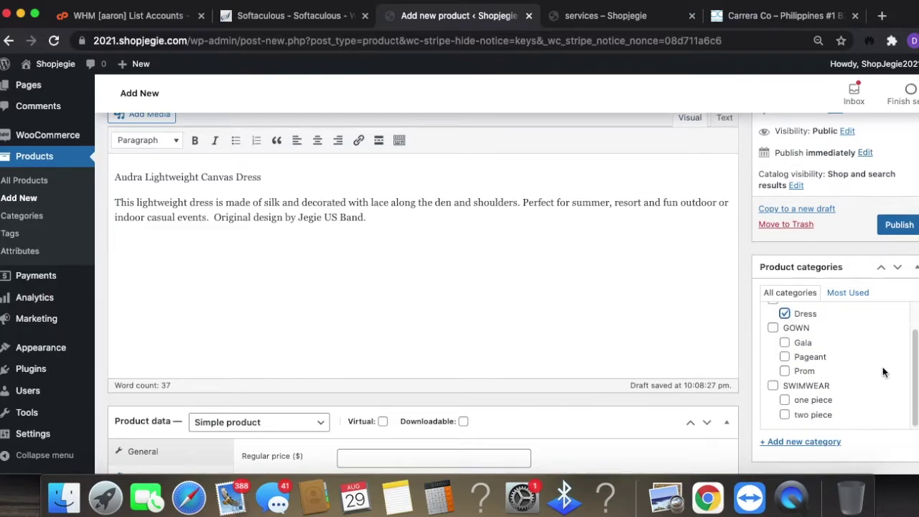
scroll(915, 377, "down", 5)
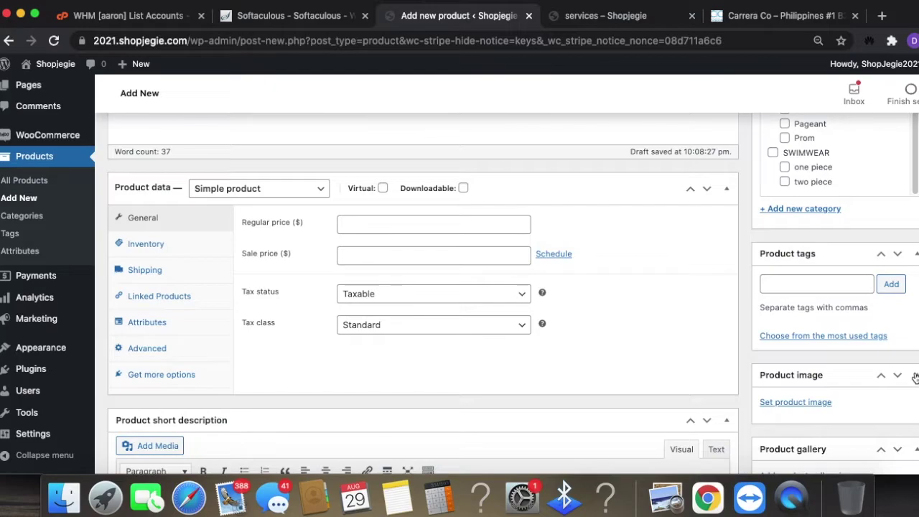
- Select the word AUDRA in the product title, then place the cursor in Product tags
left_click(836, 284)
scroll(702, 310, "up", 3)
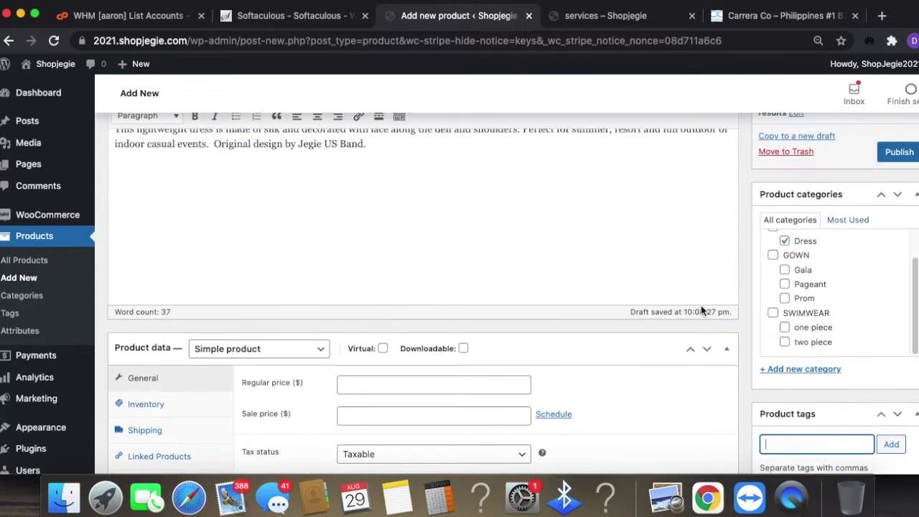
scroll(702, 307, "up", 5)
left_click(170, 262)
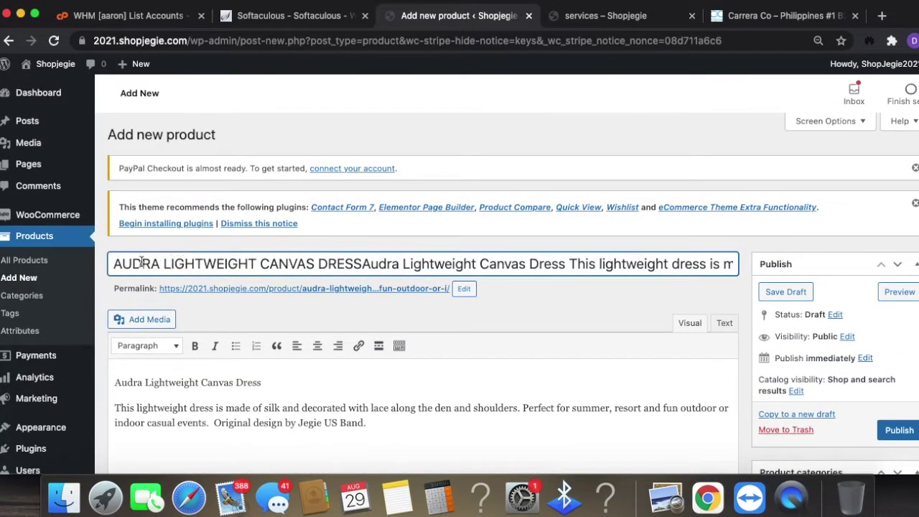
left_click_drag(158, 263, 118, 264)
scroll(431, 324, "down", 5)
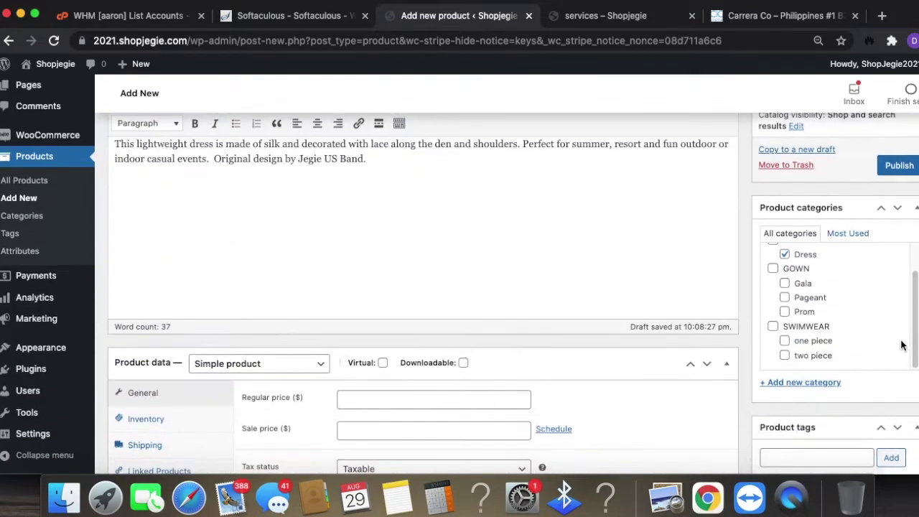
left_click(785, 436)
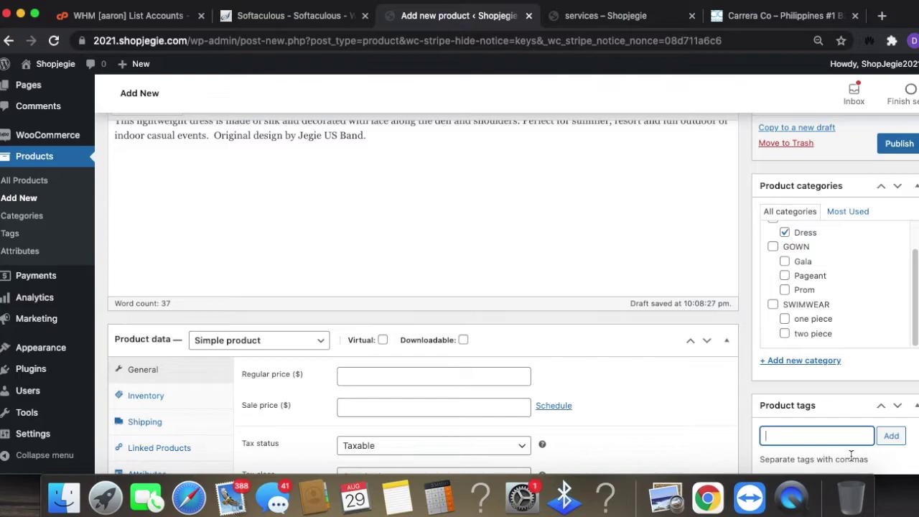
- Add tags 'Audra dress by jegie', 'dress for summer vacation' and 'jegie brand audra multi color dress'
type("Audre")
key("BackSpace")
type("a dress by jegie")
key("Return")
type("dress for summer vacation")
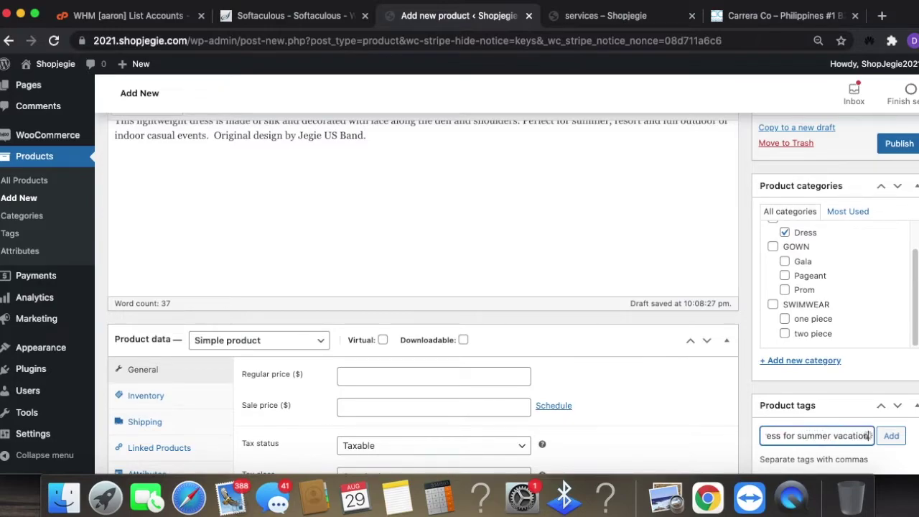
key("Return")
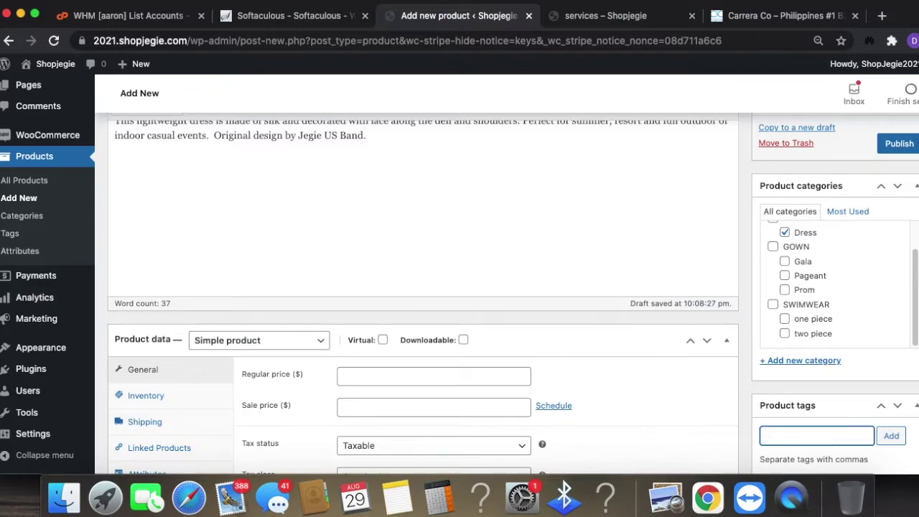
type("jegie brand audra multi colo")
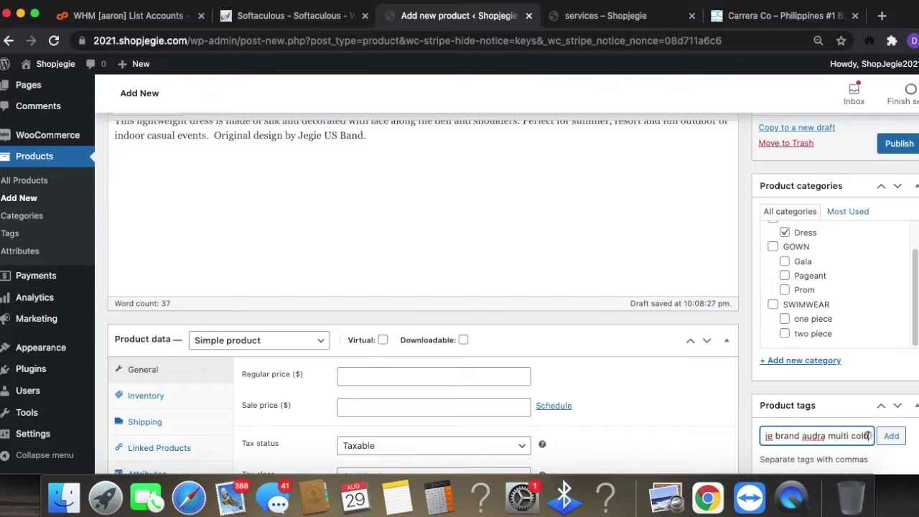
type("r dress")
key("Return")
scroll(895, 228, "down", 5)
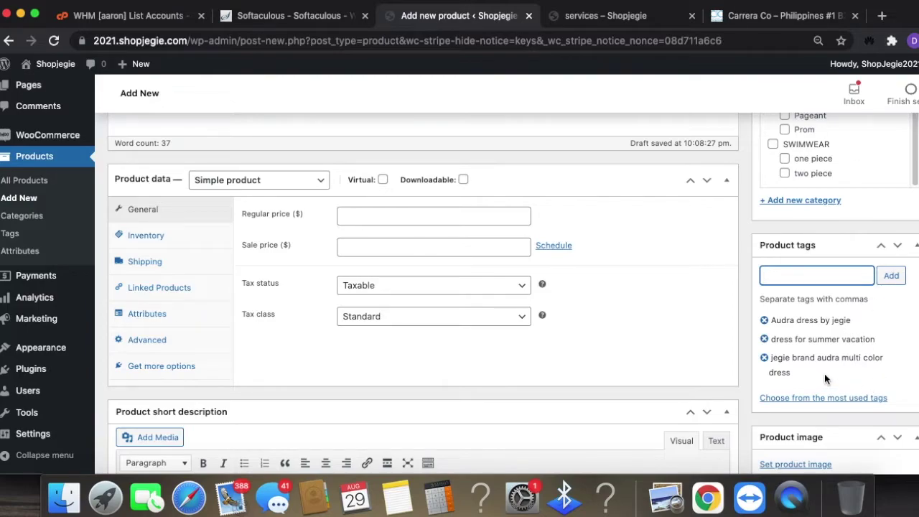
scroll(806, 308, "up", 10)
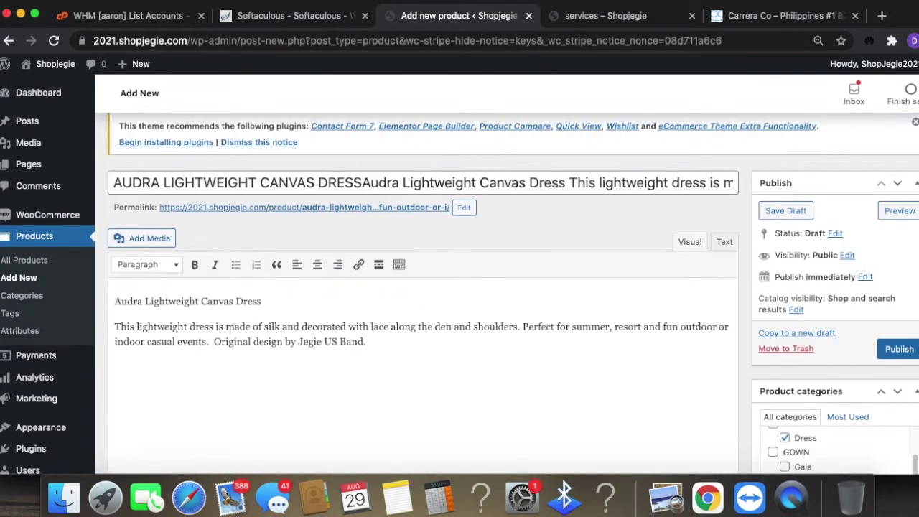
scroll(862, 345, "down", 10)
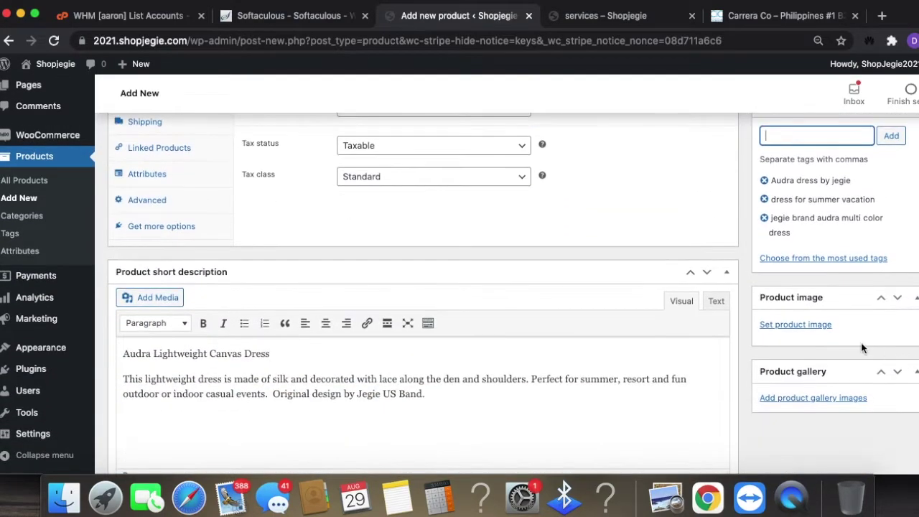
- Upload 1.jpeg from the computer and set it as the main product image
left_click(814, 325)
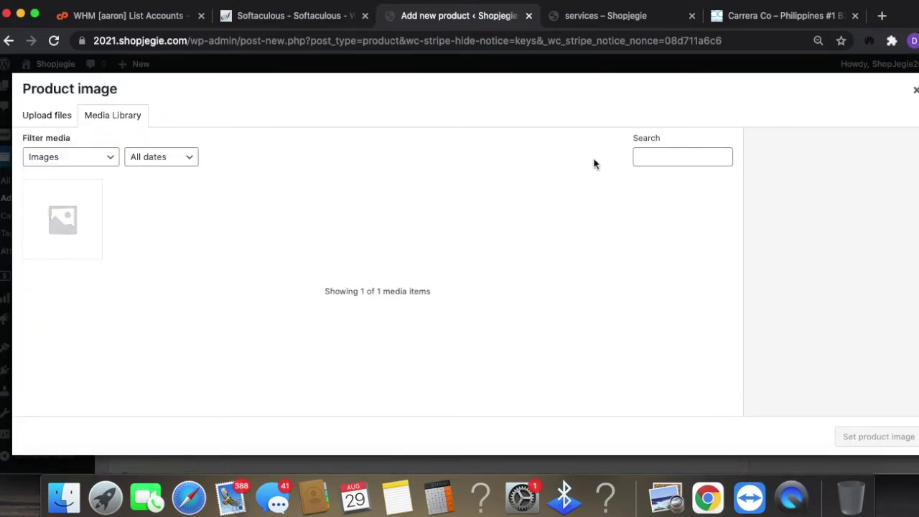
left_click(79, 226)
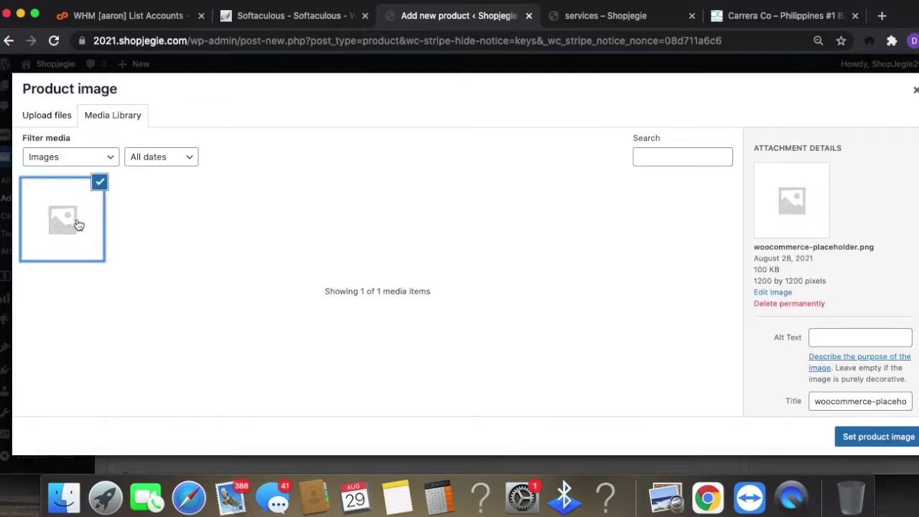
left_click(94, 196)
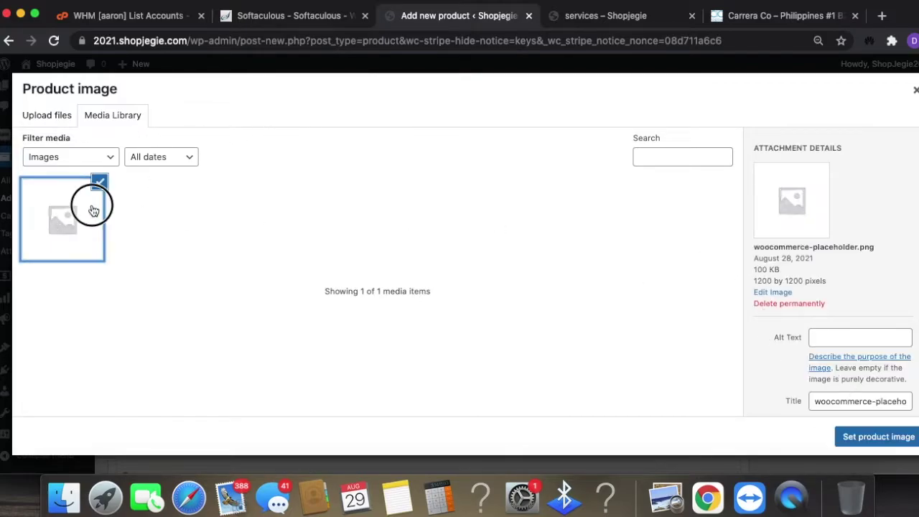
left_click(48, 117)
left_click(458, 283)
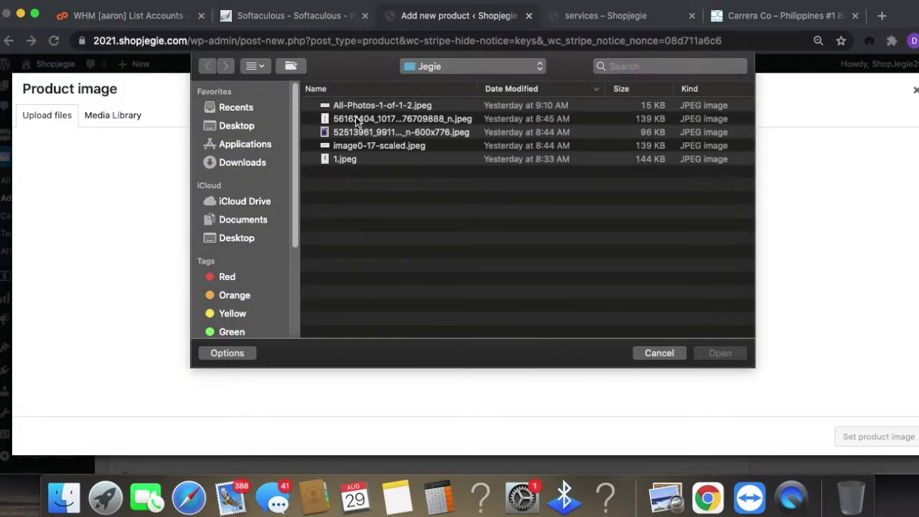
left_click(356, 157)
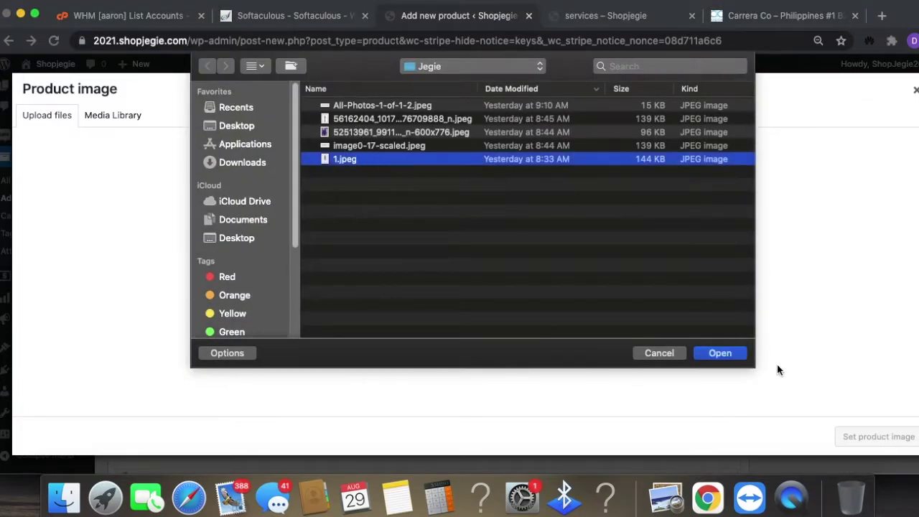
left_click(720, 353)
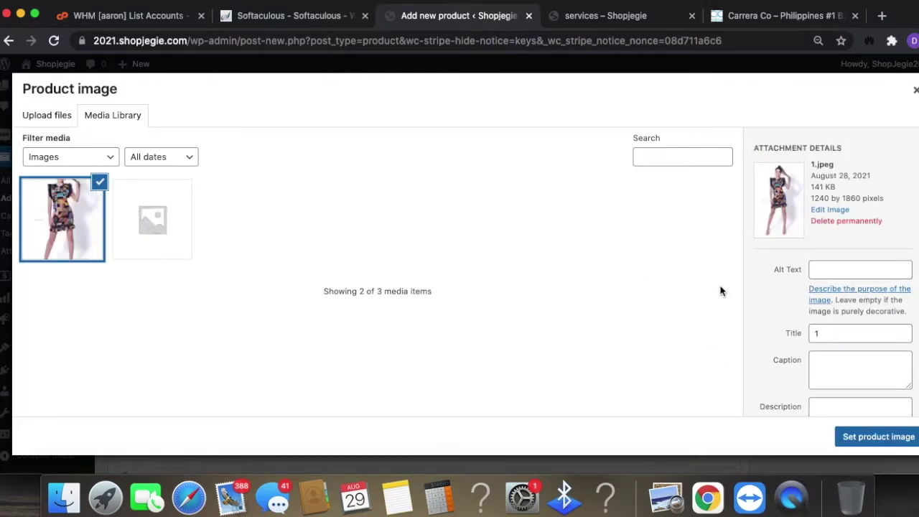
left_click(911, 439)
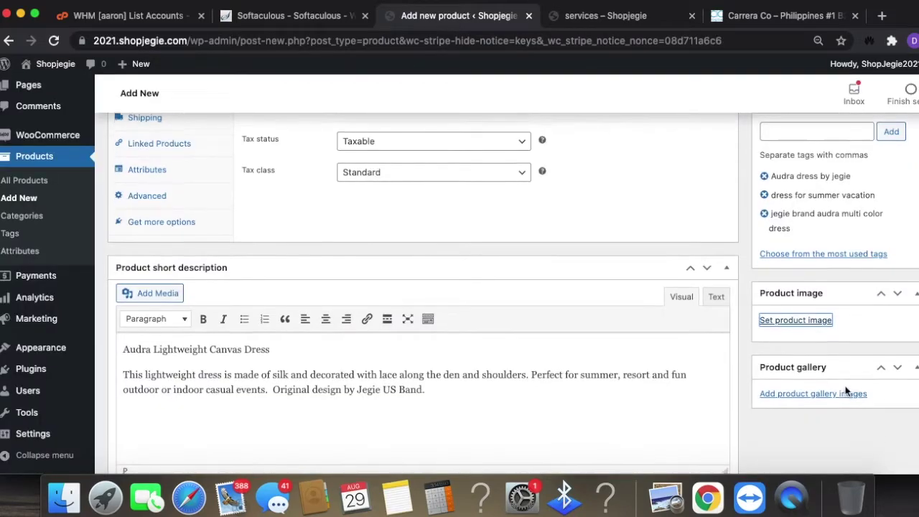
scroll(848, 388, "down", 1)
scroll(856, 378, "down", 3)
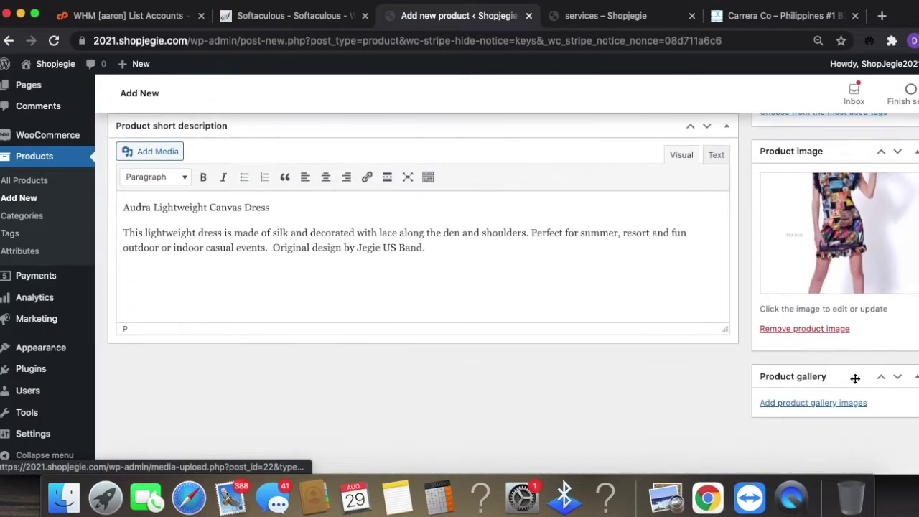
left_click(849, 402)
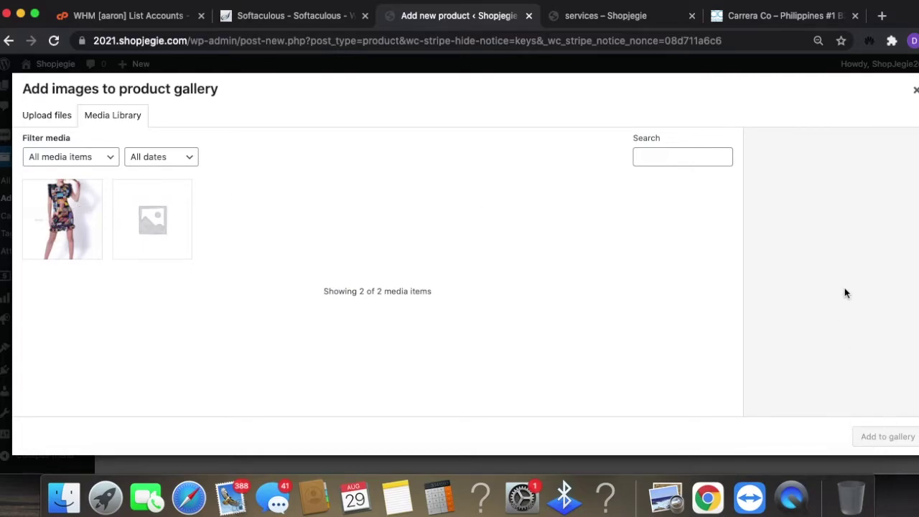
left_click(916, 89)
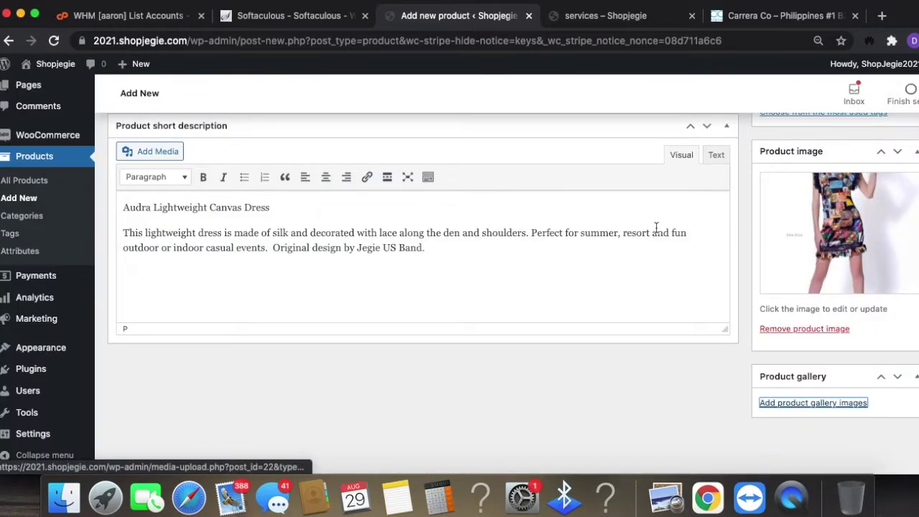
scroll(461, 314, "up", 8)
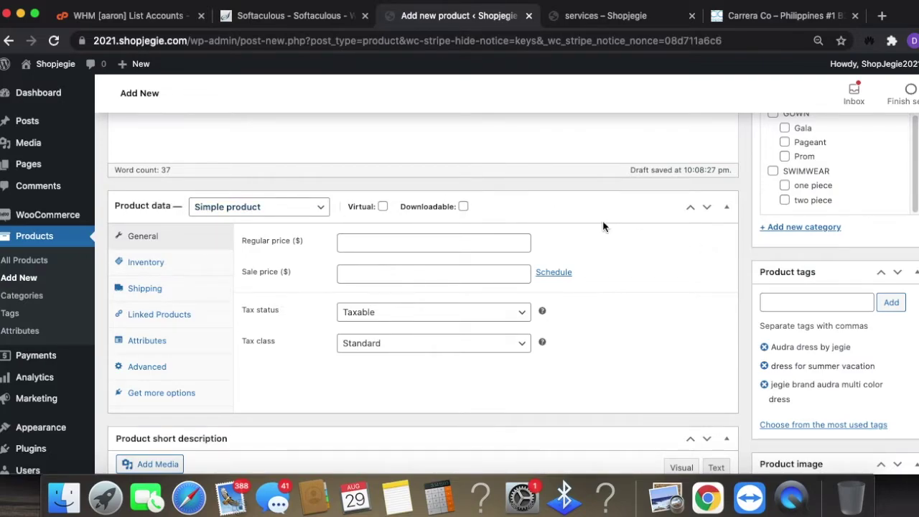
- Try the Grouped and External/Affiliate product types, then settle on Variable product
left_click(294, 213)
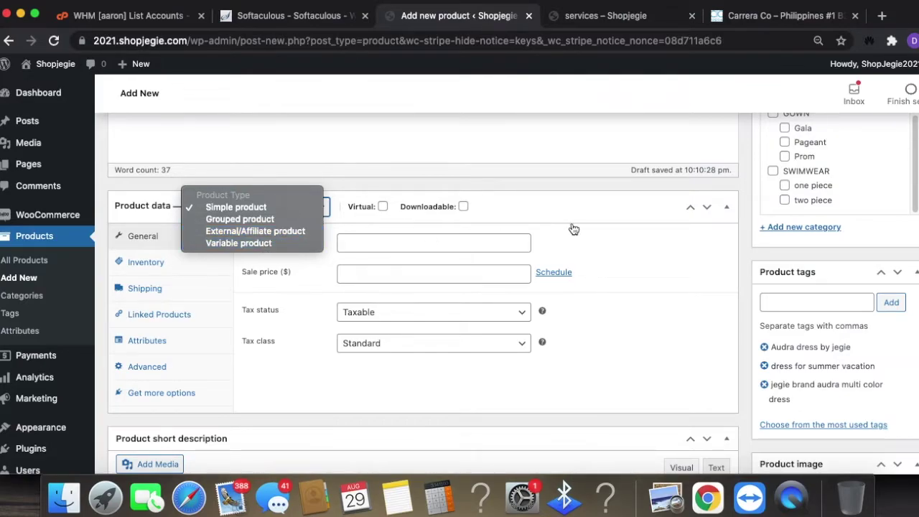
left_click(271, 216)
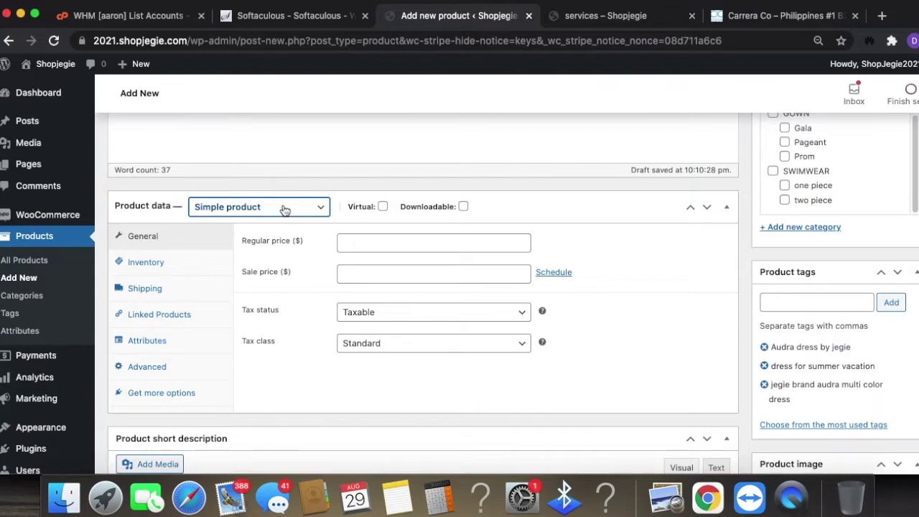
left_click(390, 247)
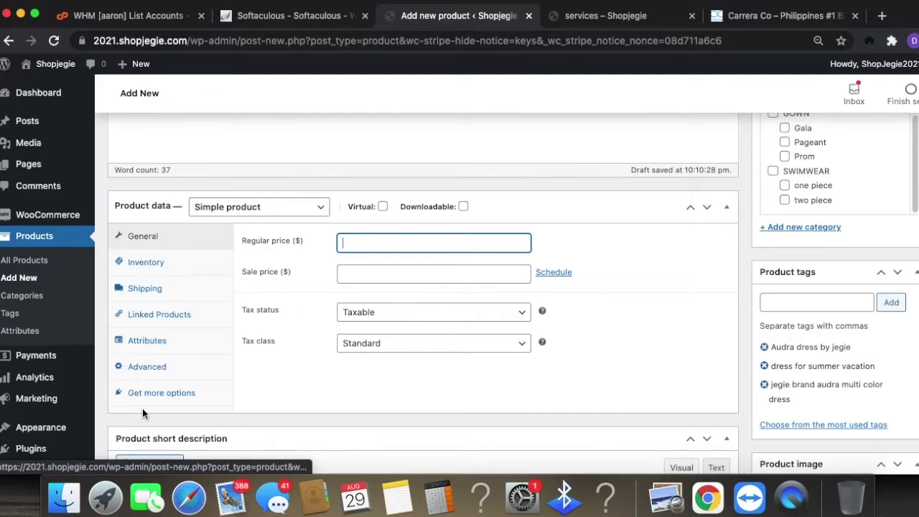
left_click(297, 208)
left_click(288, 222)
left_click(452, 242)
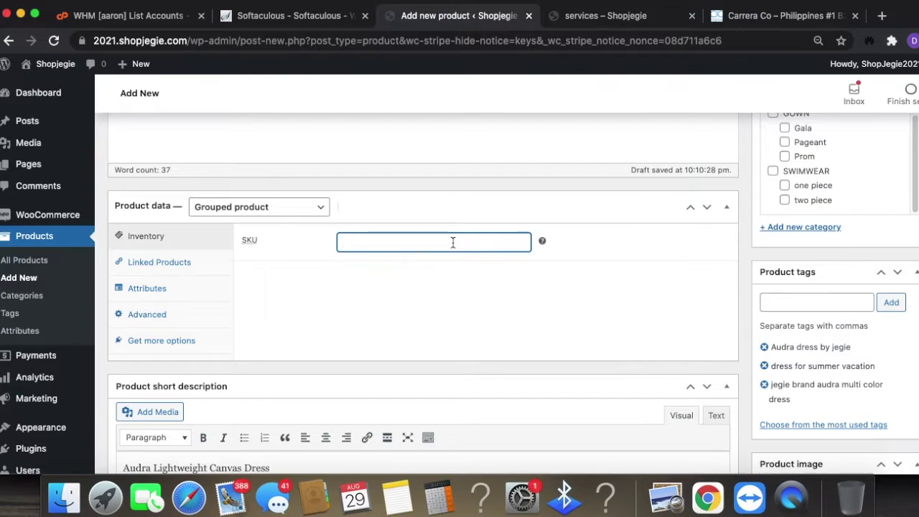
left_click(293, 208)
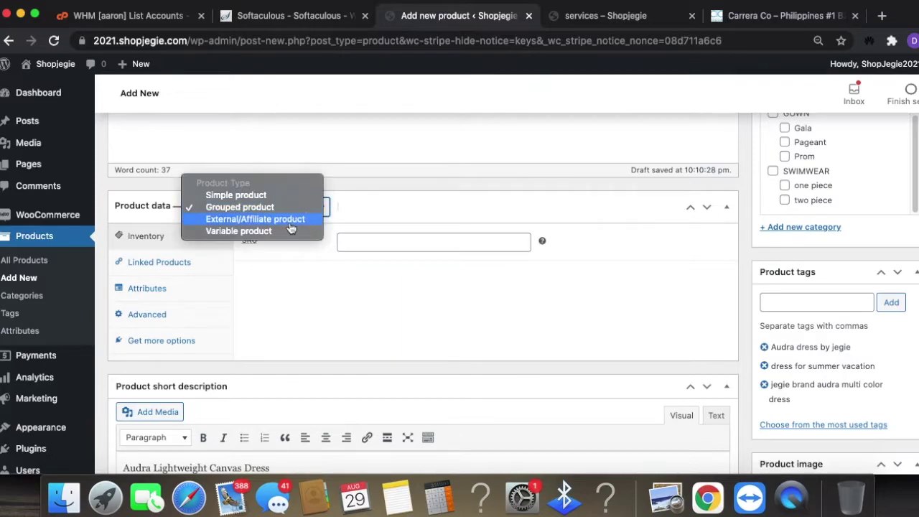
left_click(292, 218)
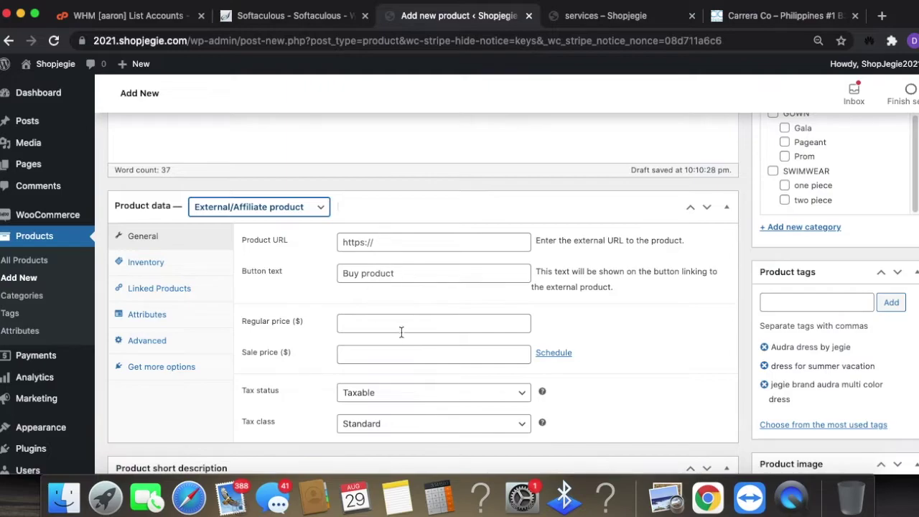
left_click(629, 349)
left_click(320, 210)
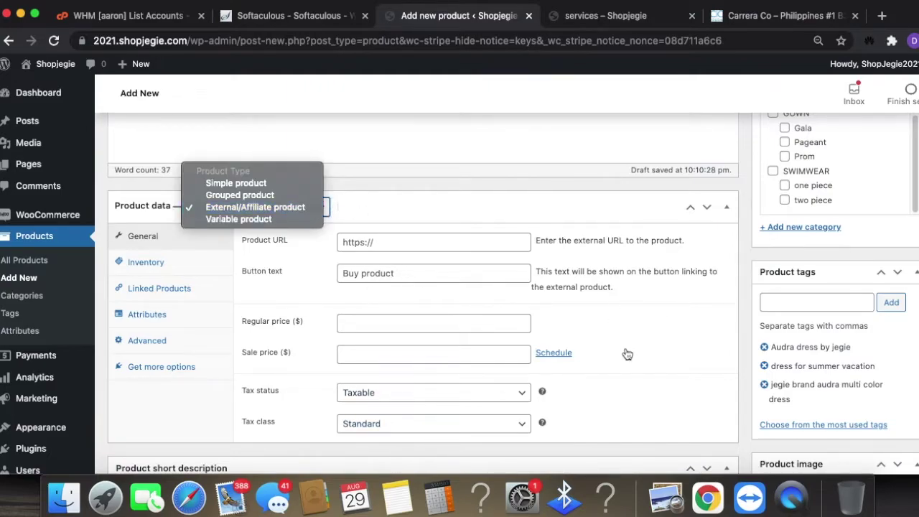
left_click(280, 220)
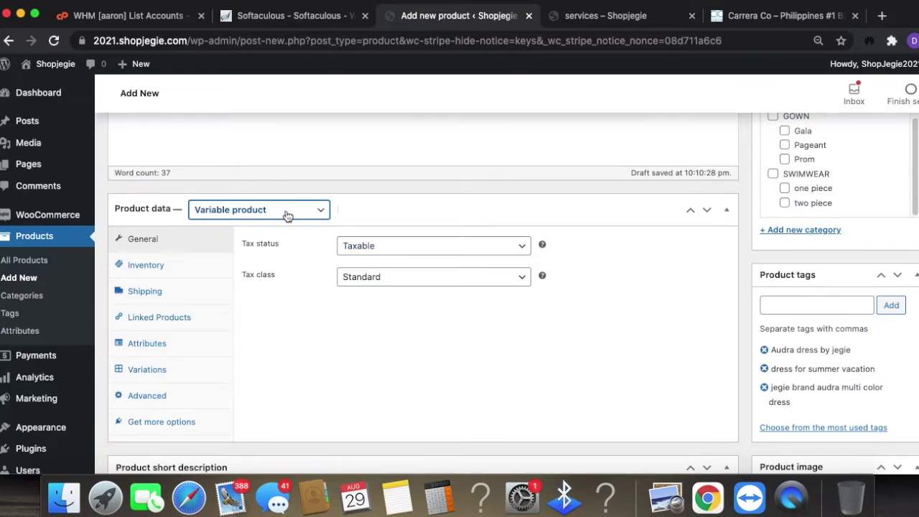
- Keep Tax status as Taxable and Tax class as Standard
scroll(702, 234, "up", 15)
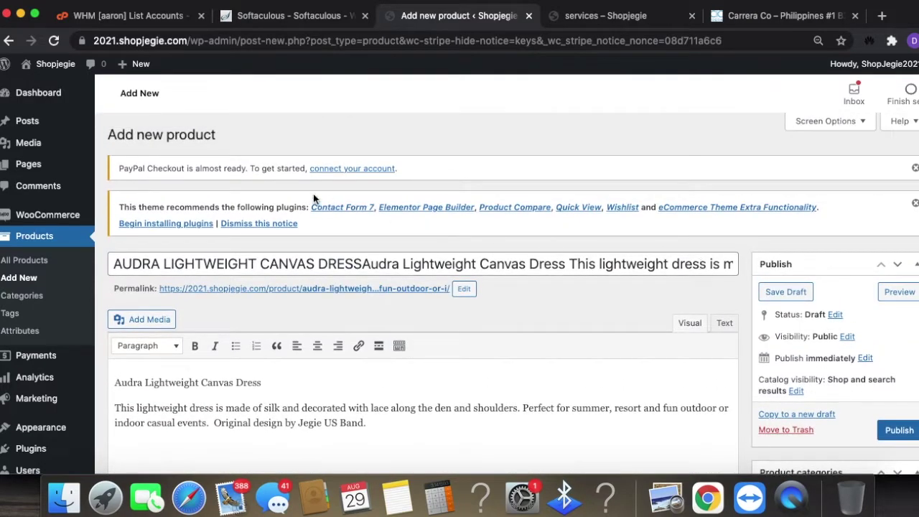
scroll(694, 357, "down", 15)
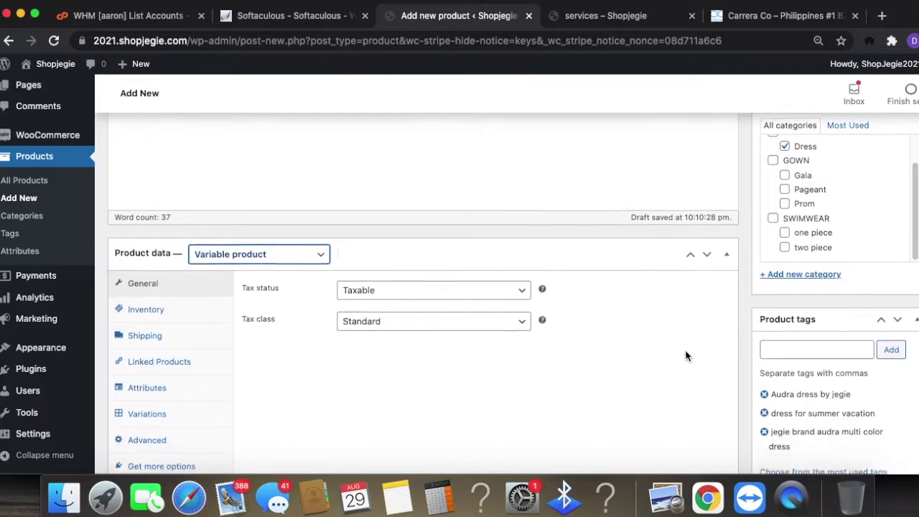
left_click(407, 282)
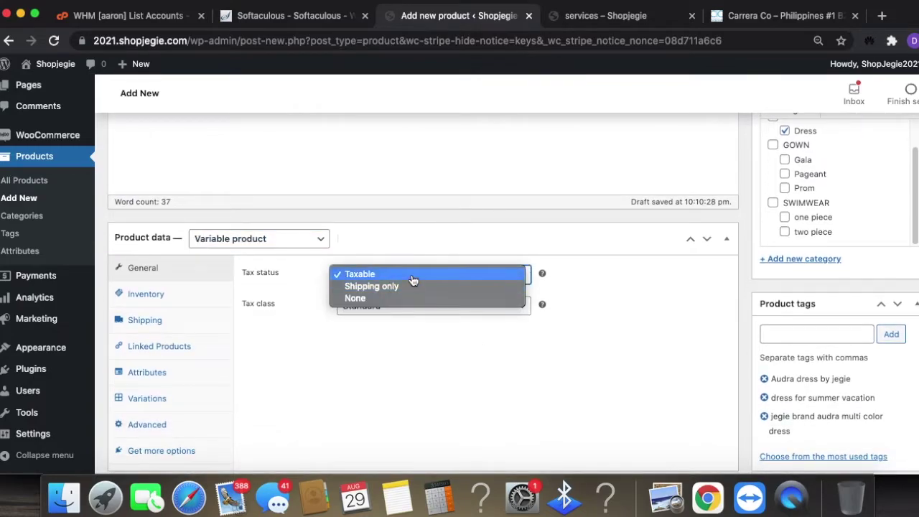
left_click(411, 275)
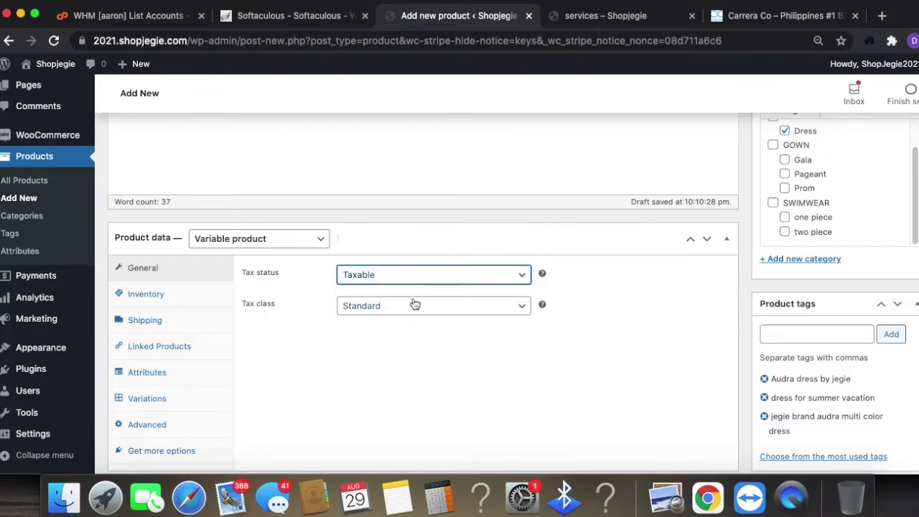
left_click(415, 305)
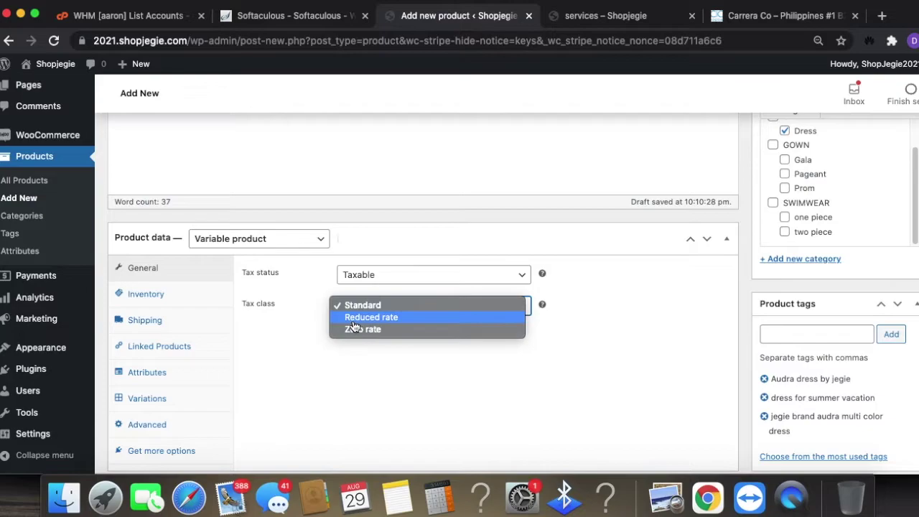
left_click(285, 321)
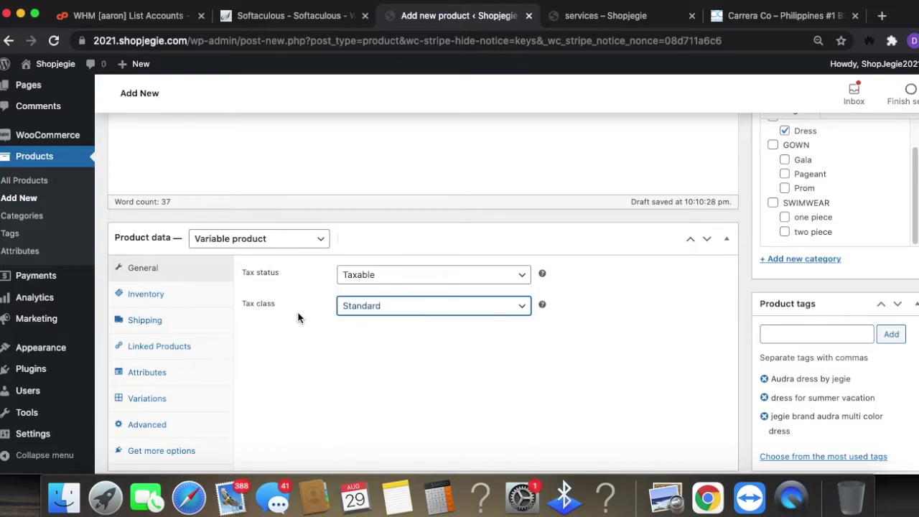
- Review the Inventory and Shipping settings, with weight 0 kg and the shipping class list open
left_click(200, 300)
left_click(406, 279)
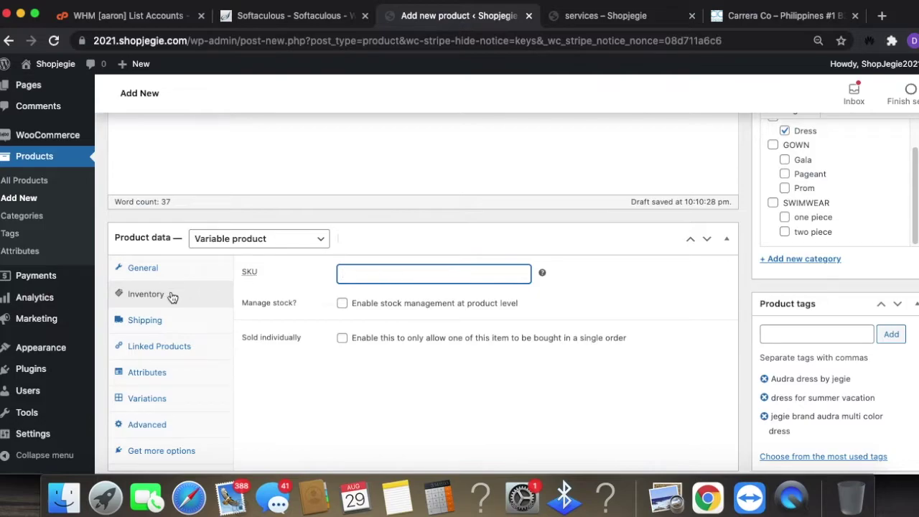
left_click(177, 324)
left_click(440, 345)
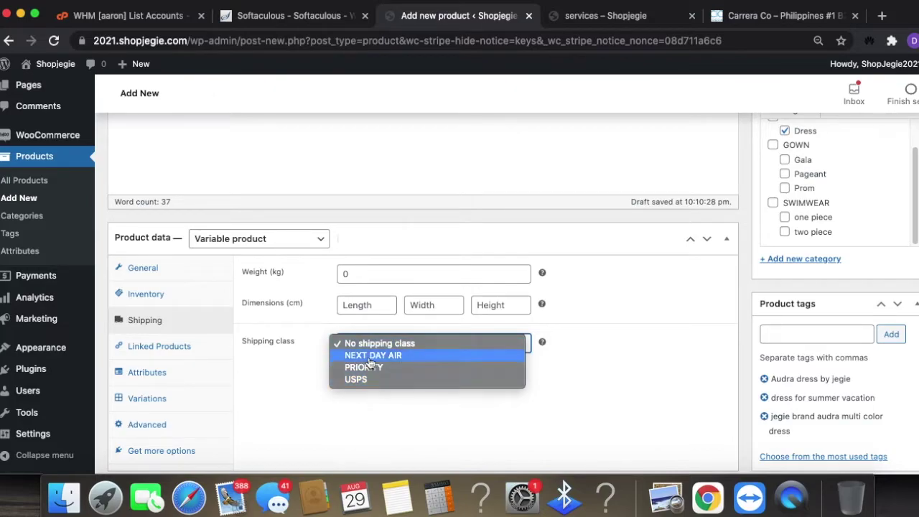
- Leave No shipping class and show Linked Products with empty Upsells and Cross-sells
left_click(298, 364)
scroll(618, 380, "down", 1)
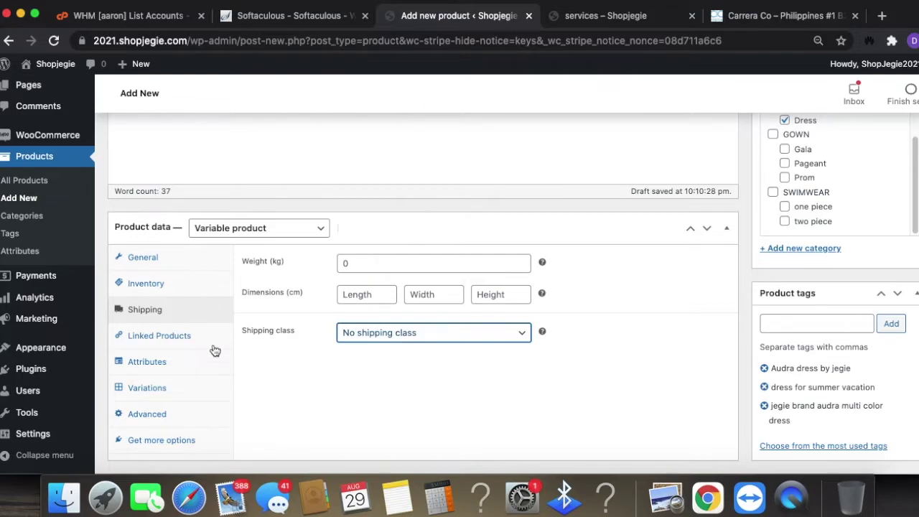
left_click(173, 335)
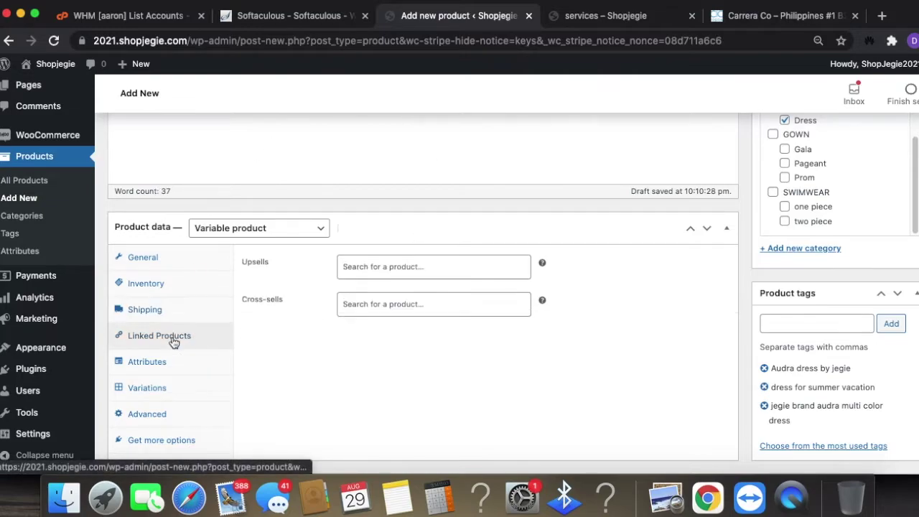
- Try searching 'jeg' for cross-sells, then leave Upsells and Cross-sells empty
left_click(414, 267)
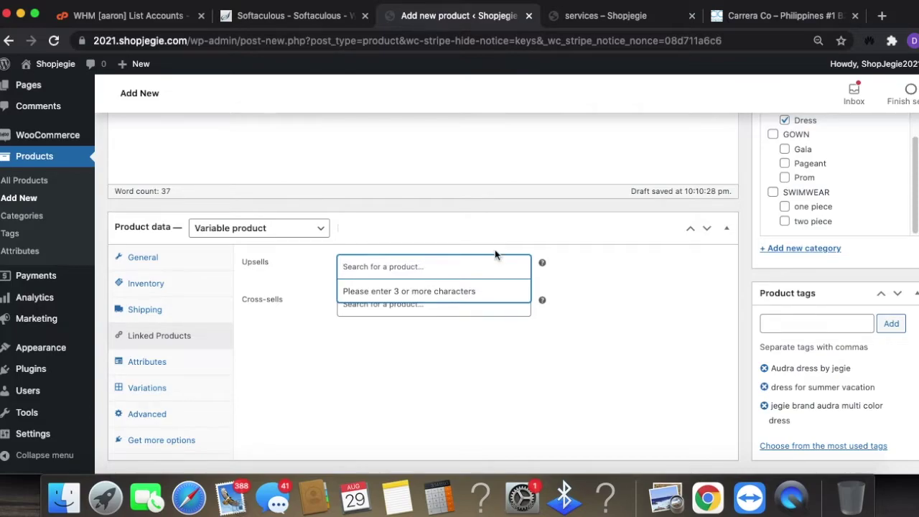
left_click(421, 304)
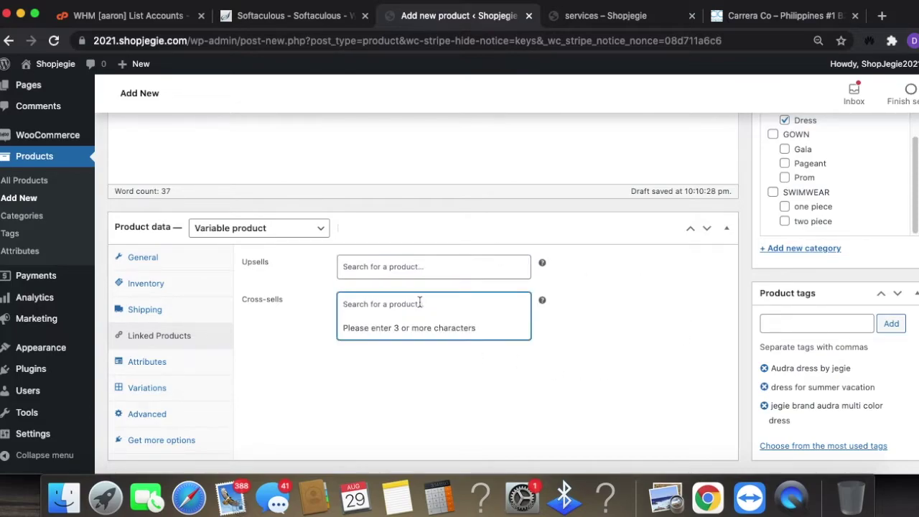
type("jeg")
key("BackSpace")
key("BackSpace")
key("BackSpace")
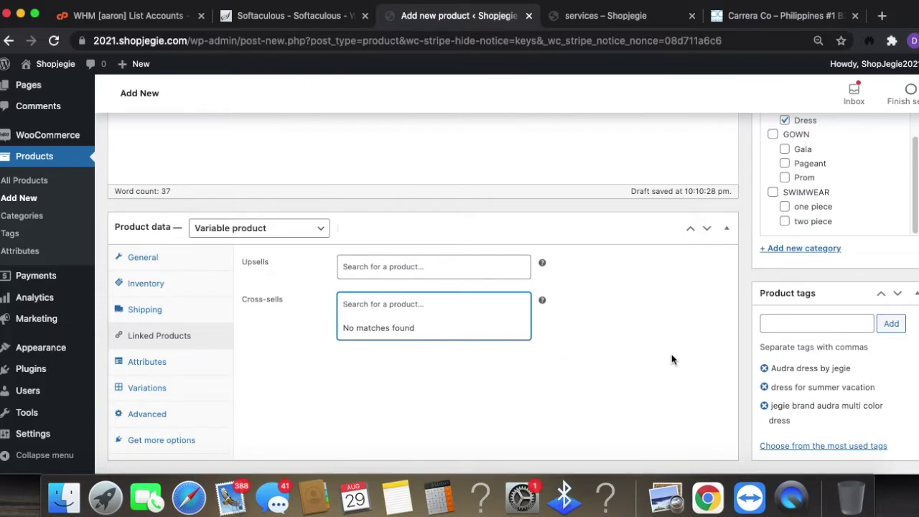
left_click(280, 363)
- In Attributes, choose the existing Size attribute
left_click(176, 362)
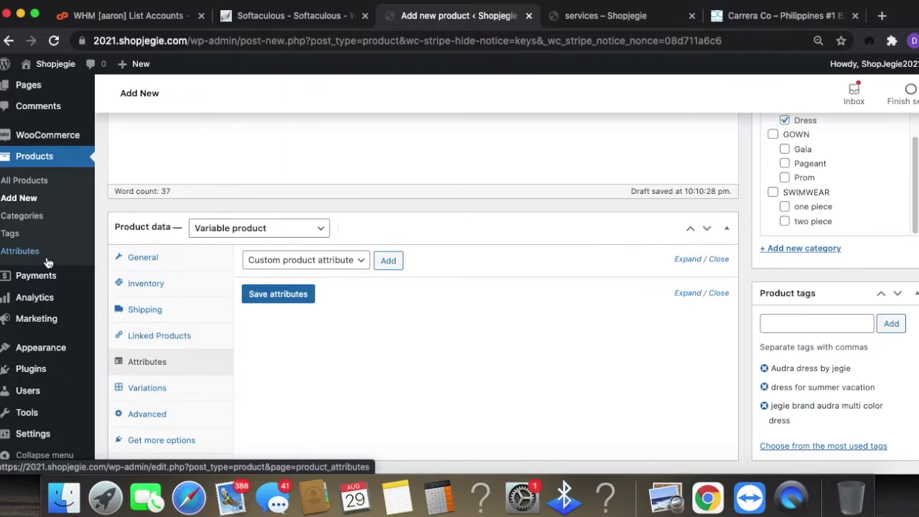
left_click(300, 265)
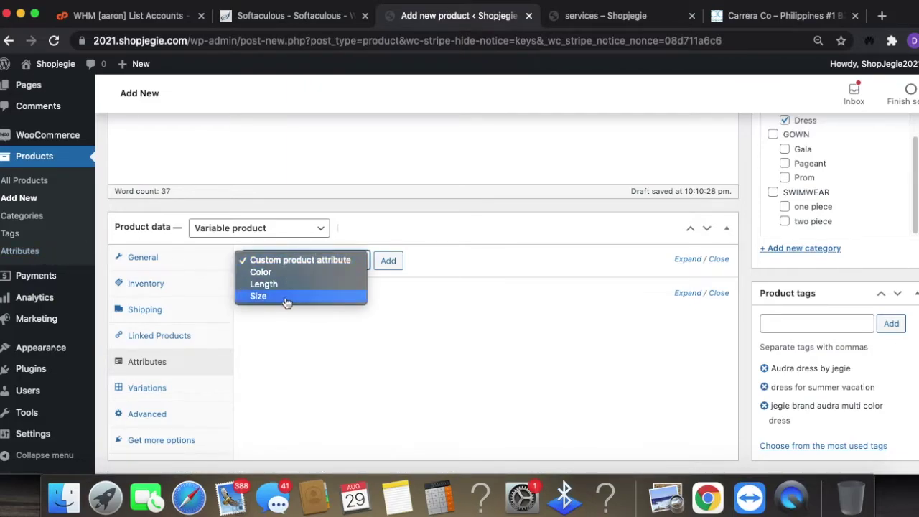
left_click(283, 299)
scroll(695, 373, "up", 15)
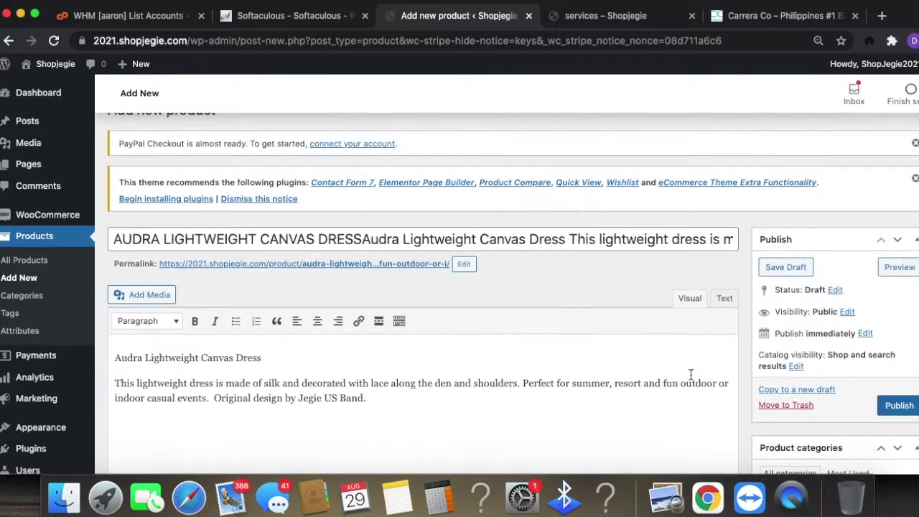
scroll(790, 323, "down", 20)
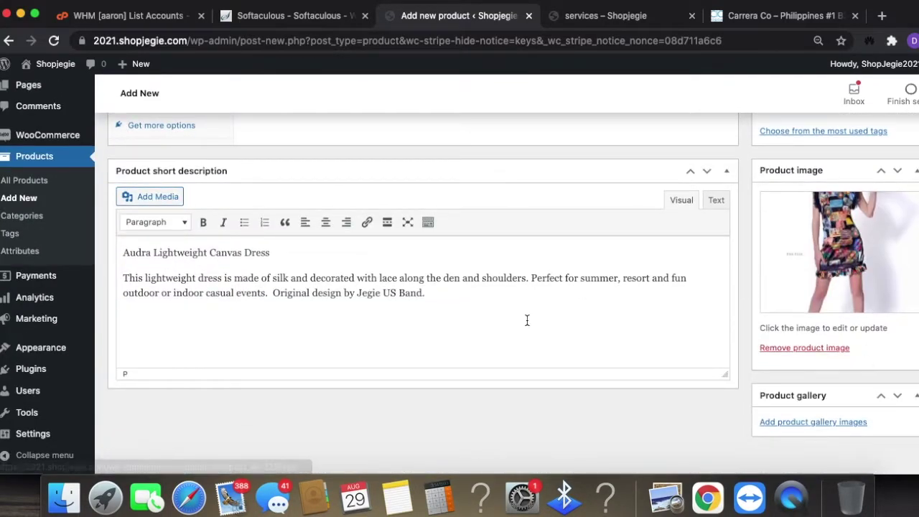
scroll(536, 320, "up", 5)
scroll(859, 436, "up", 2)
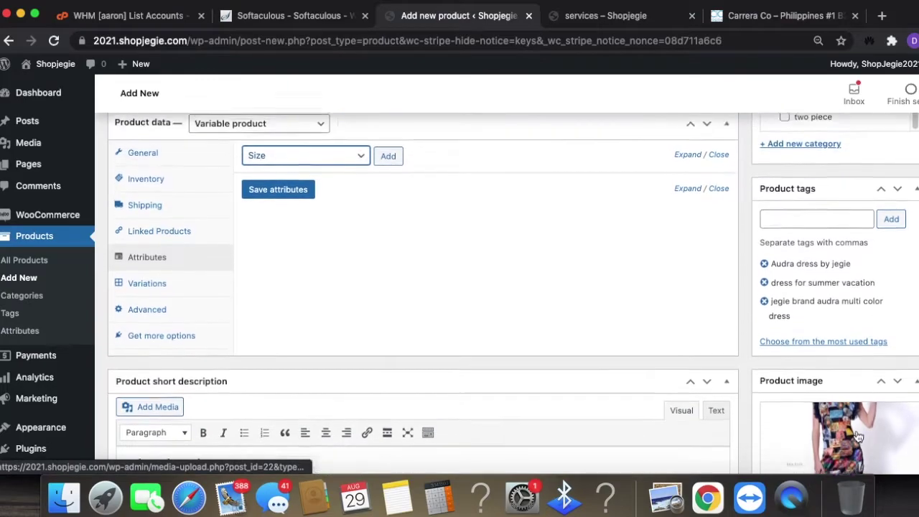
- Add Size with values L, M, S and XS, used for variations, and save it
left_click(388, 173)
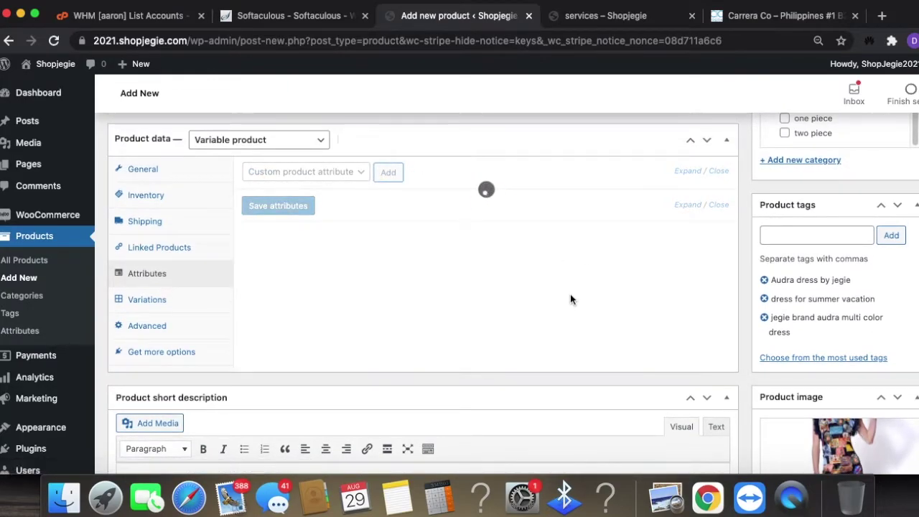
left_click(286, 284)
left_click(445, 248)
left_click(347, 347)
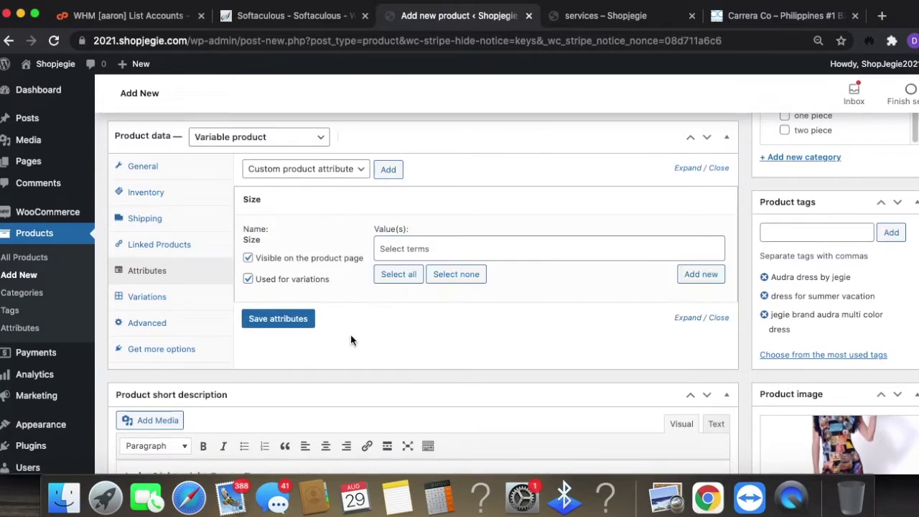
left_click(407, 278)
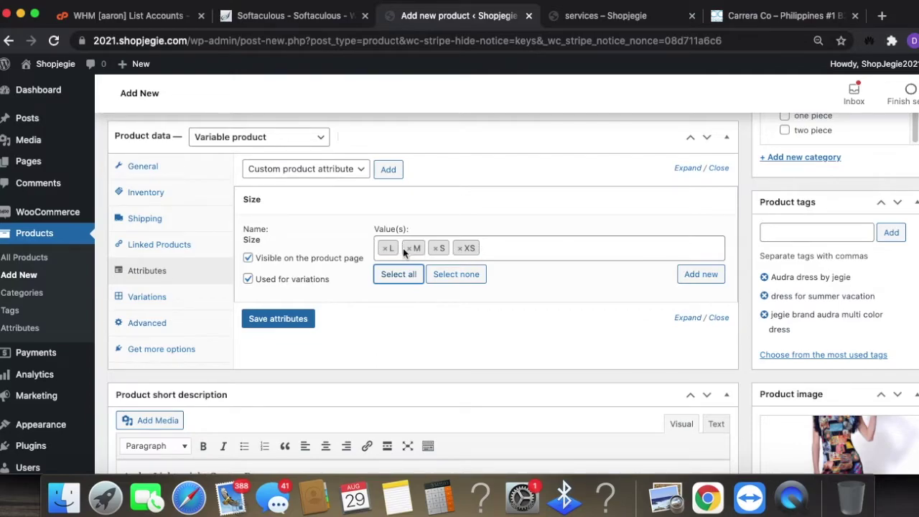
left_click(279, 318)
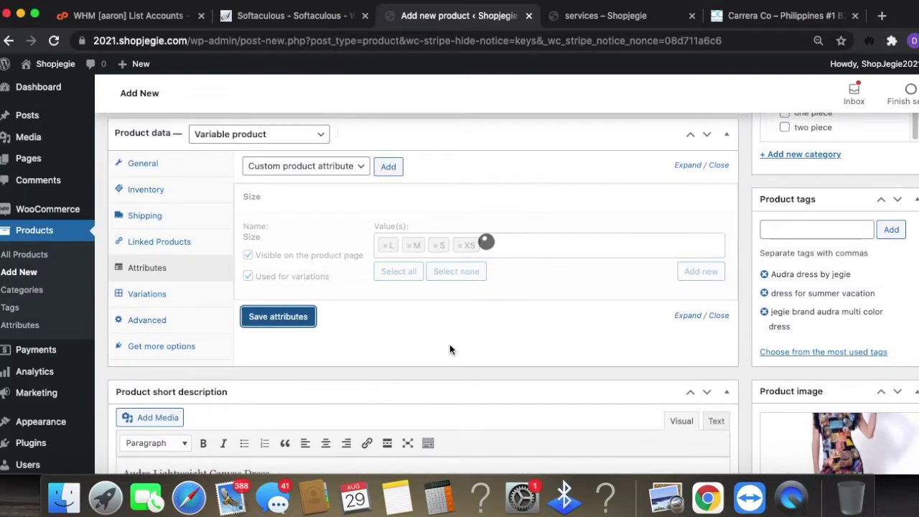
left_click(394, 205)
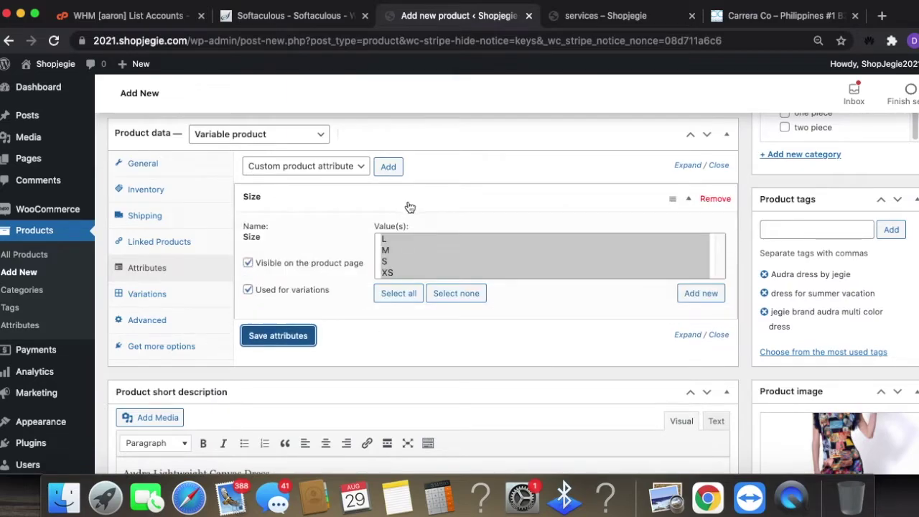
- Add the Length attribute, not used for variations and hidden from the product page
left_click(359, 167)
left_click(333, 179)
left_click(359, 168)
left_click(341, 179)
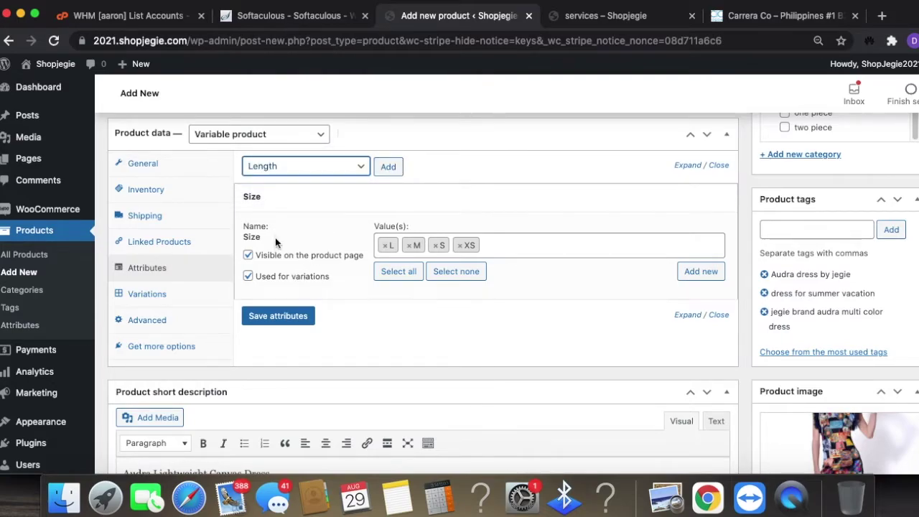
left_click(388, 169)
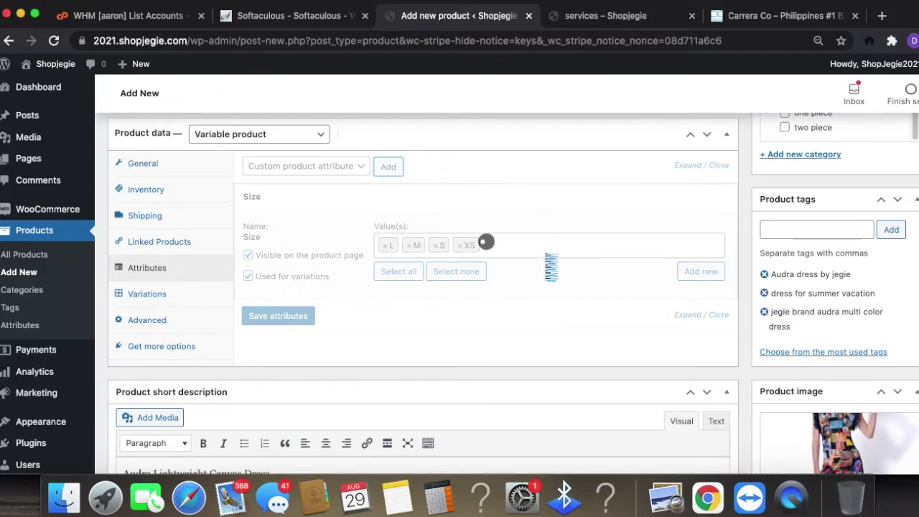
left_click(247, 392)
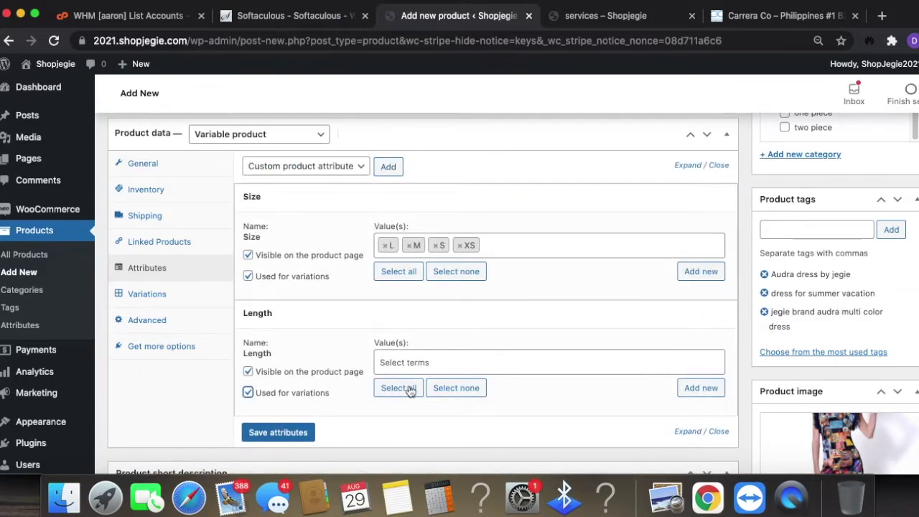
left_click(248, 392)
left_click(248, 371)
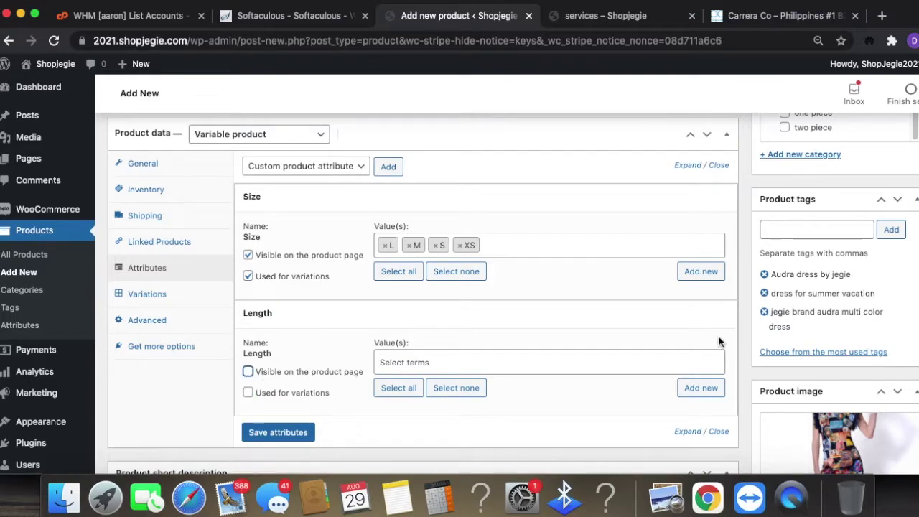
left_click(718, 431)
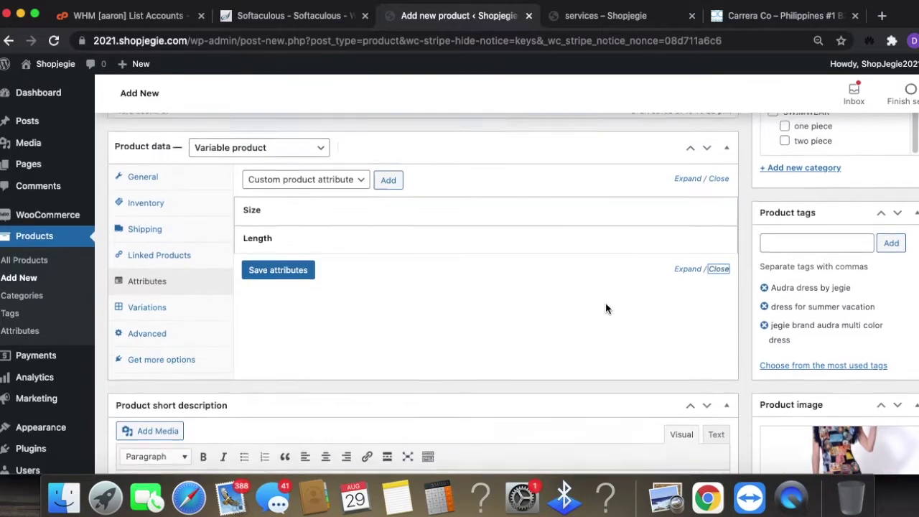
- Remove the Length attribute, confirm it, and save the remaining Size attribute
left_click(717, 251)
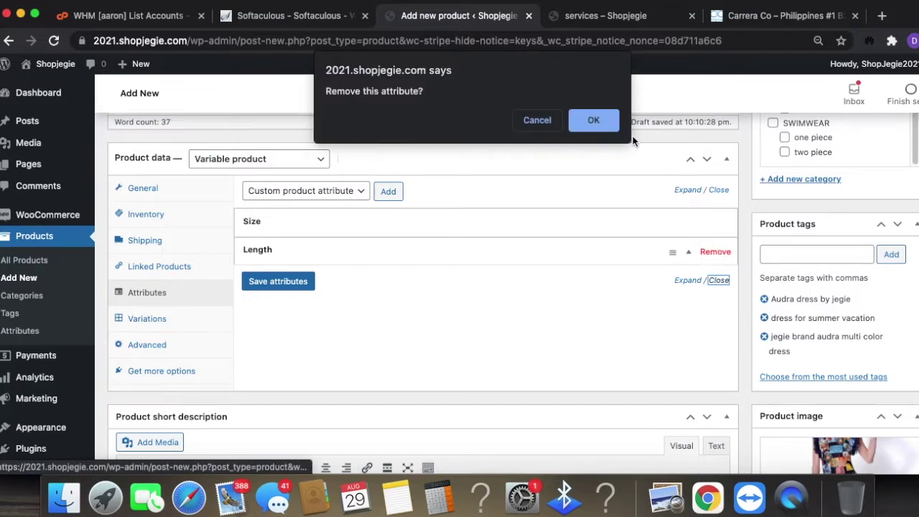
left_click(606, 126)
scroll(762, 432, "down", 4)
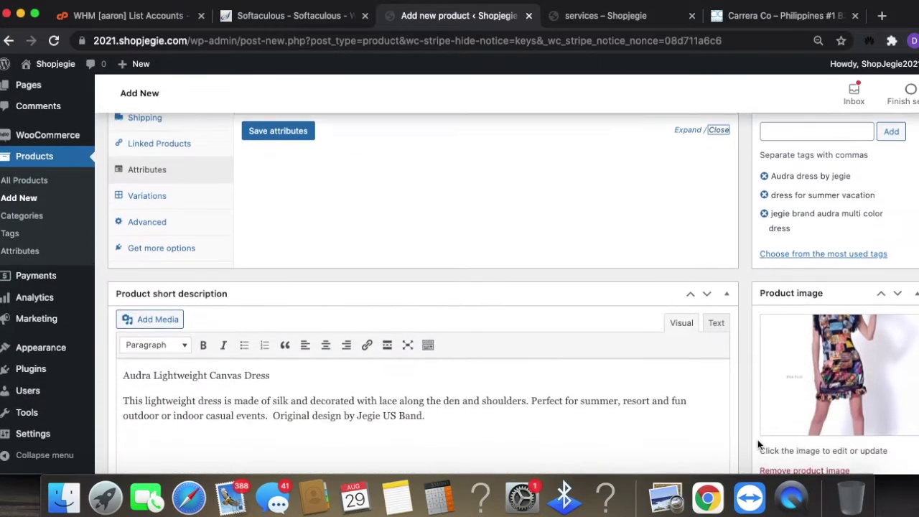
scroll(365, 308, "up", 8)
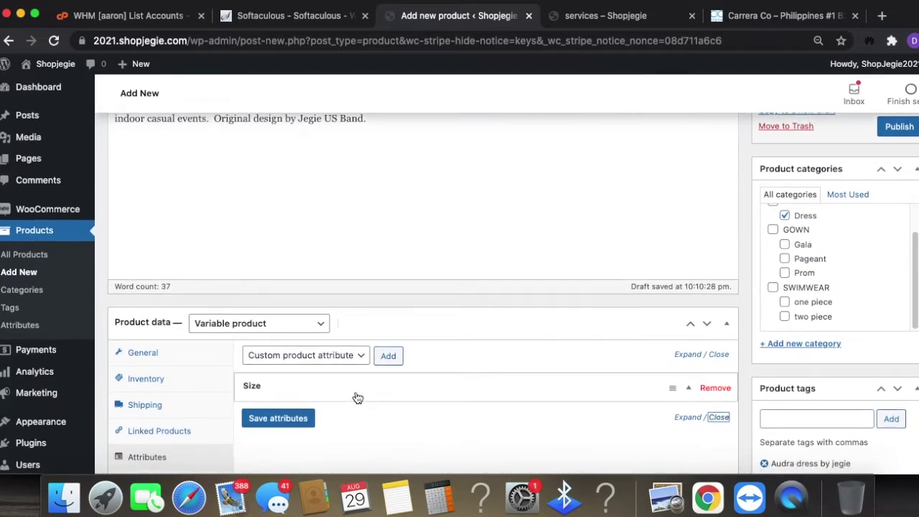
scroll(363, 377, "down", 3)
left_click(262, 307)
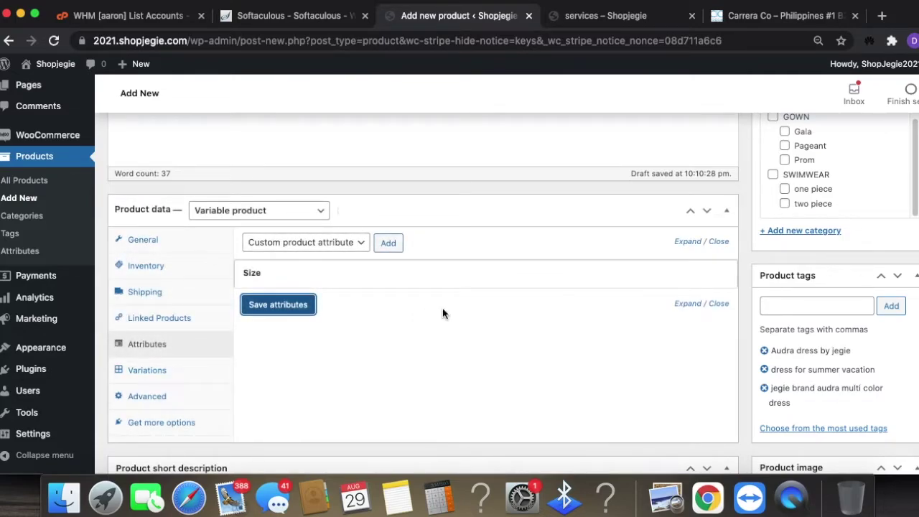
- Generate 4 size variations with 'Create variations from all attributes' and confirm both prompts
left_click(146, 370)
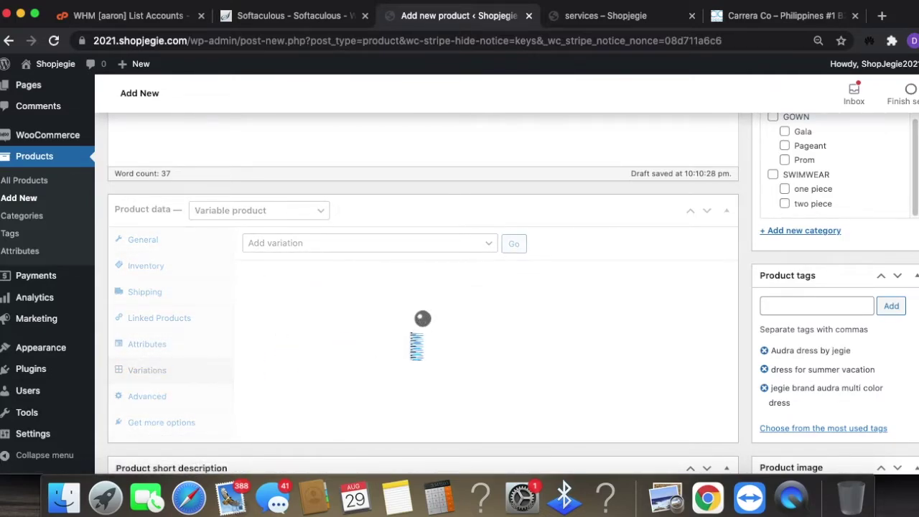
left_click(462, 243)
left_click(421, 254)
scroll(790, 406, "down", 1)
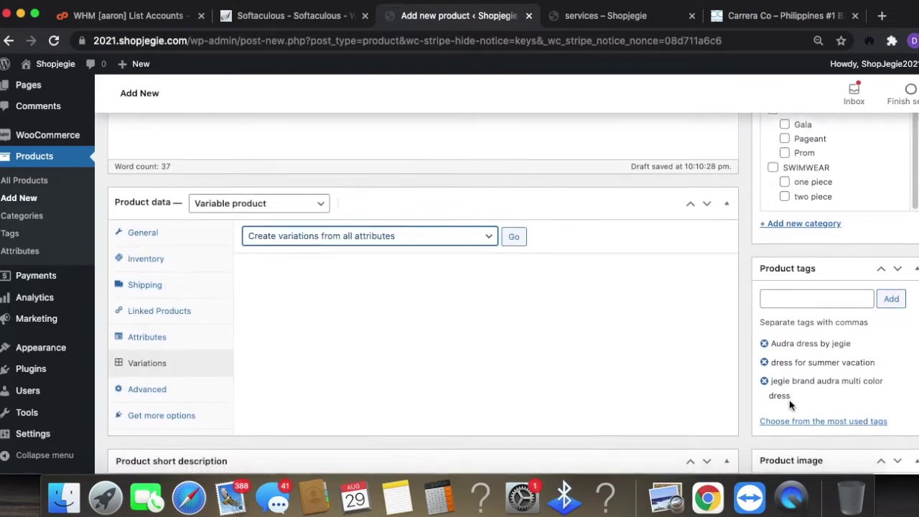
scroll(826, 388, "down", 5)
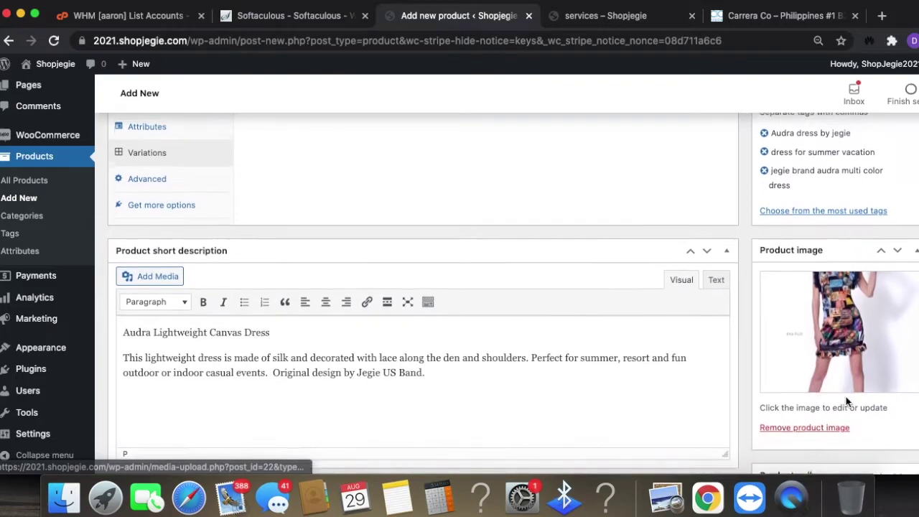
scroll(846, 400, "down", 3)
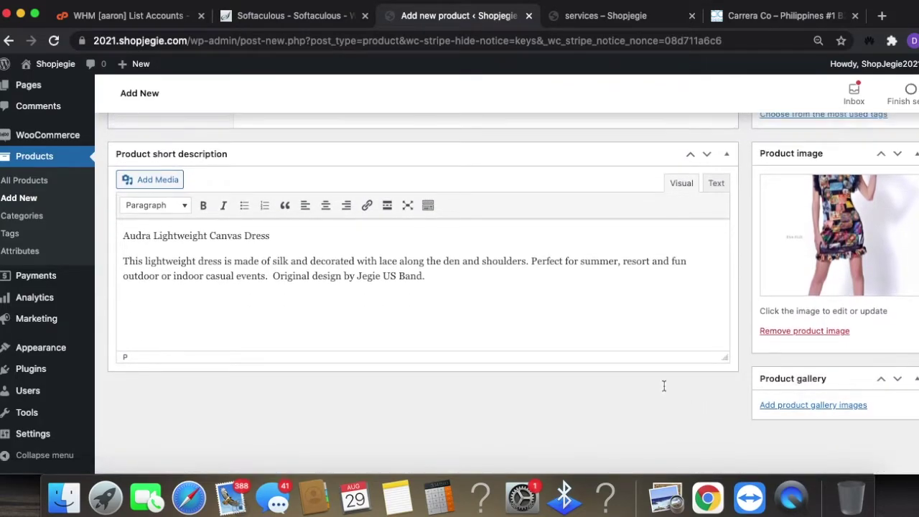
scroll(661, 381, "up", 10)
scroll(648, 378, "down", 6)
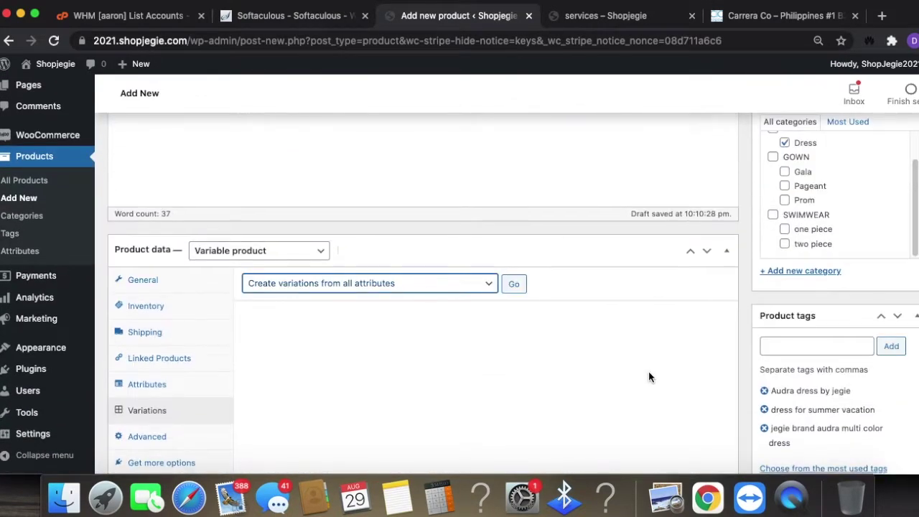
scroll(649, 377, "down", 1)
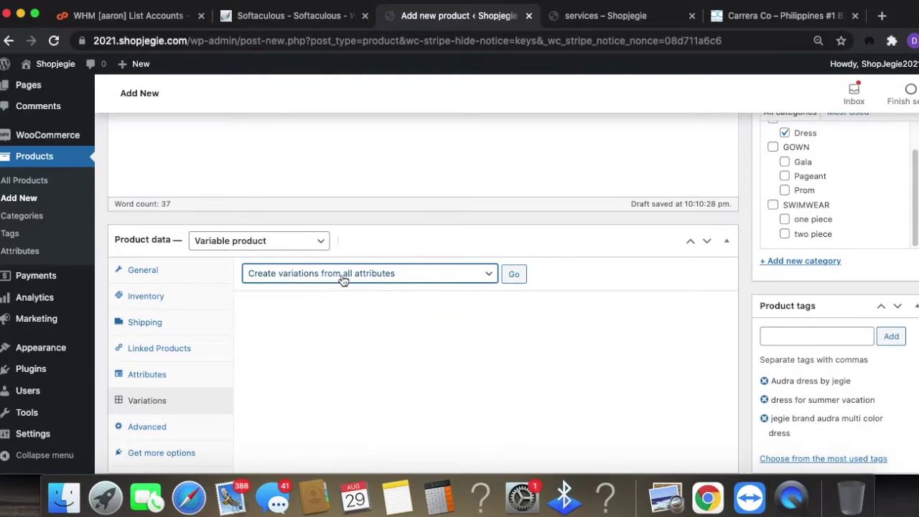
left_click(513, 277)
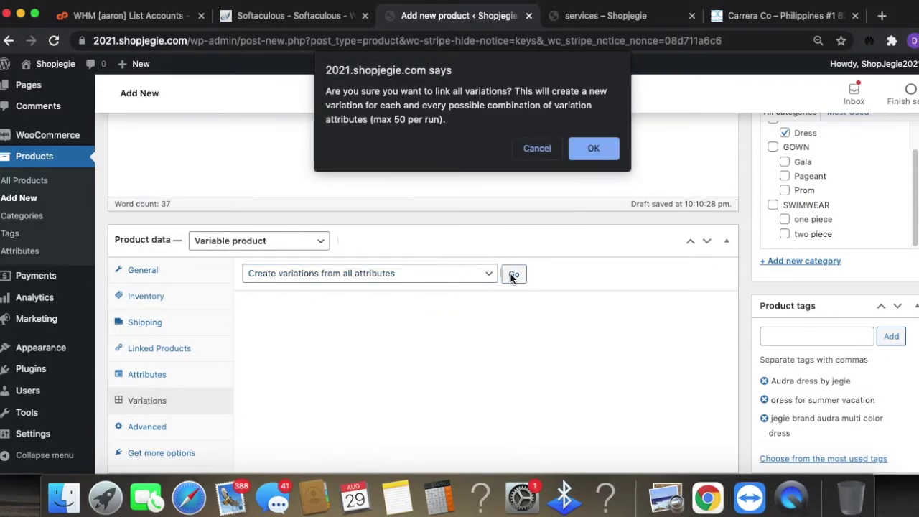
left_click(594, 149)
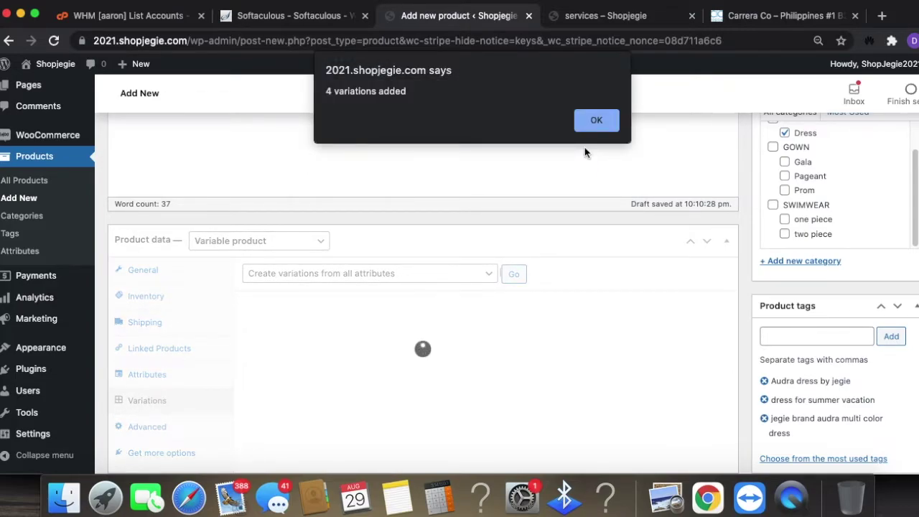
left_click(597, 119)
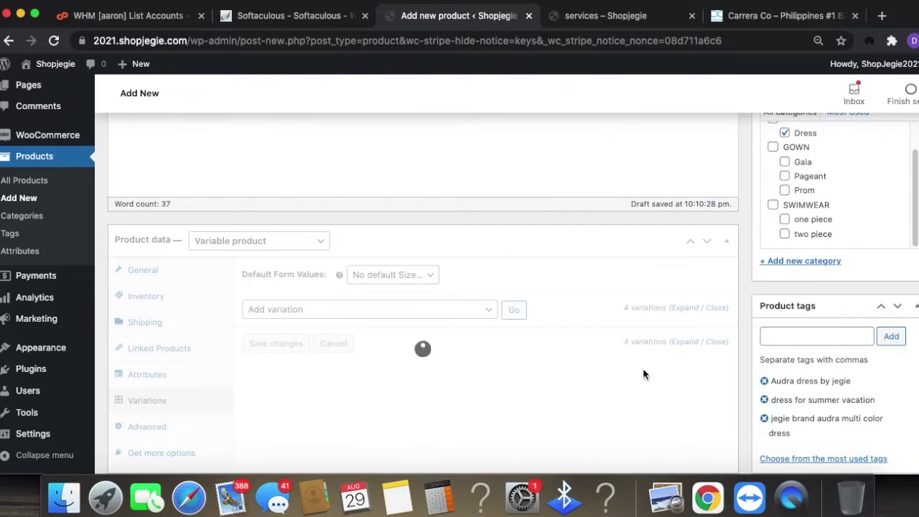
- Expand the XS, S, M and L variations to show their details
scroll(645, 375, "down", 3)
scroll(645, 376, "down", 3)
left_click(455, 306)
left_click(446, 273)
left_click(443, 240)
left_click(441, 210)
scroll(561, 355, "down", 1)
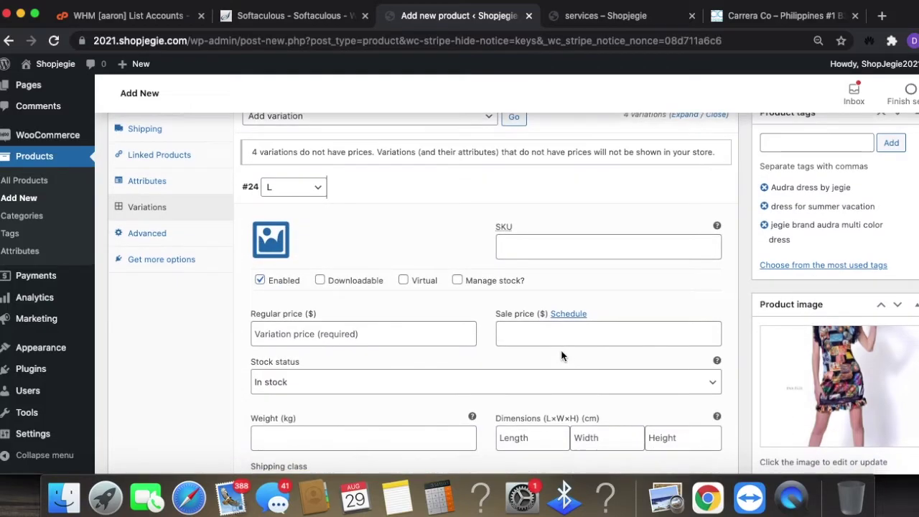
scroll(603, 371, "down", 8)
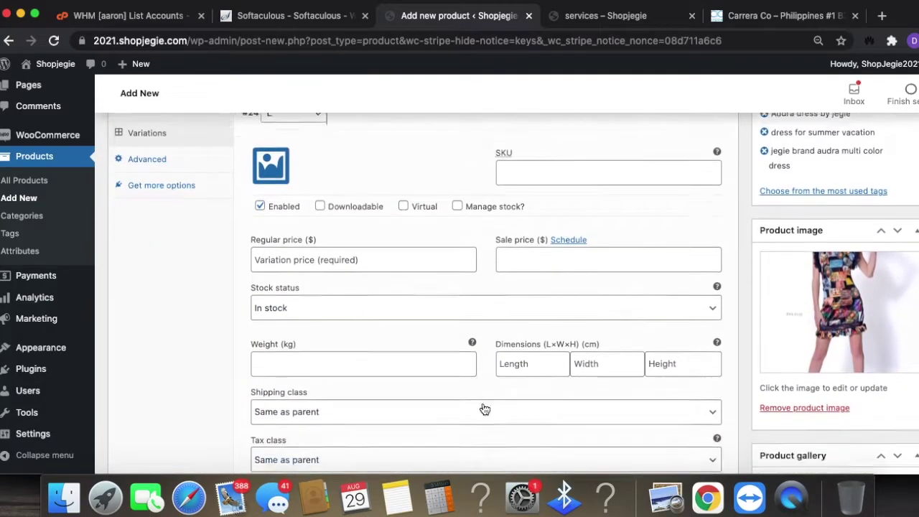
scroll(544, 425, "down", 20)
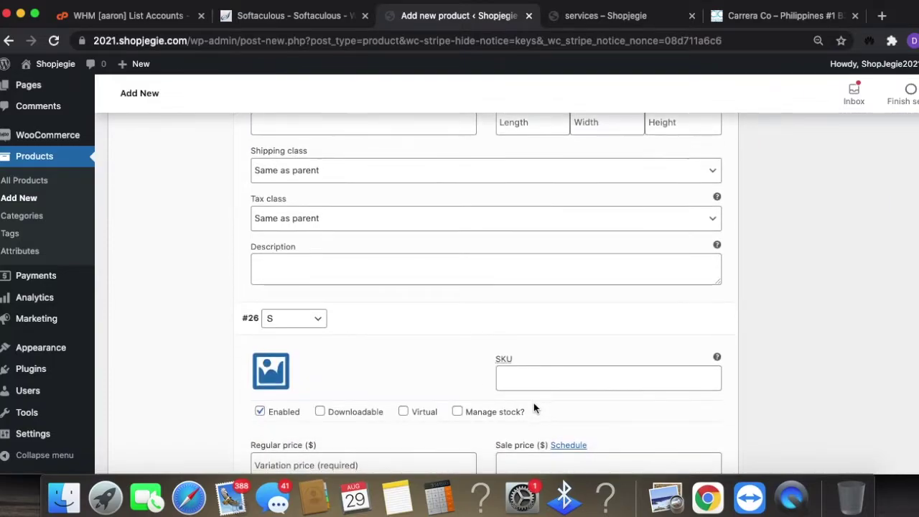
scroll(534, 404, "down", 15)
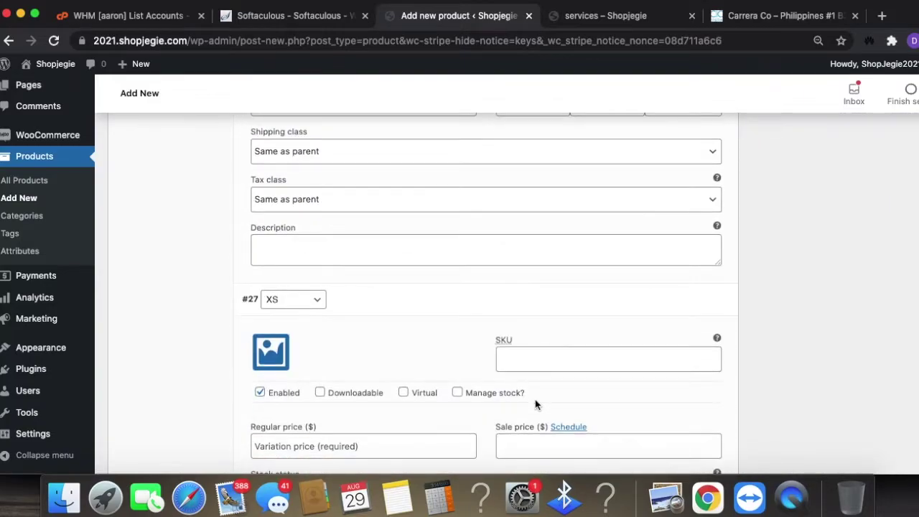
scroll(565, 413, "up", 20)
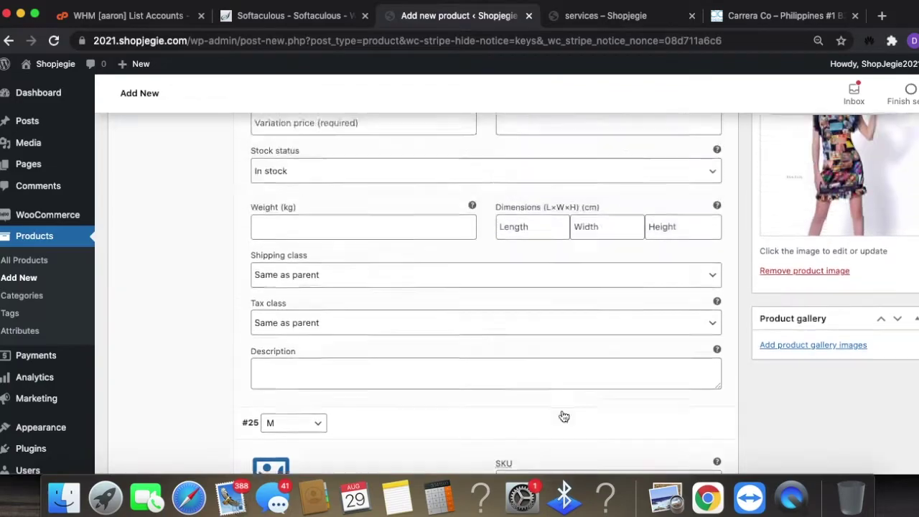
- Give the L variation a 79.95 regular price and a managed stock of 5
left_click(535, 173)
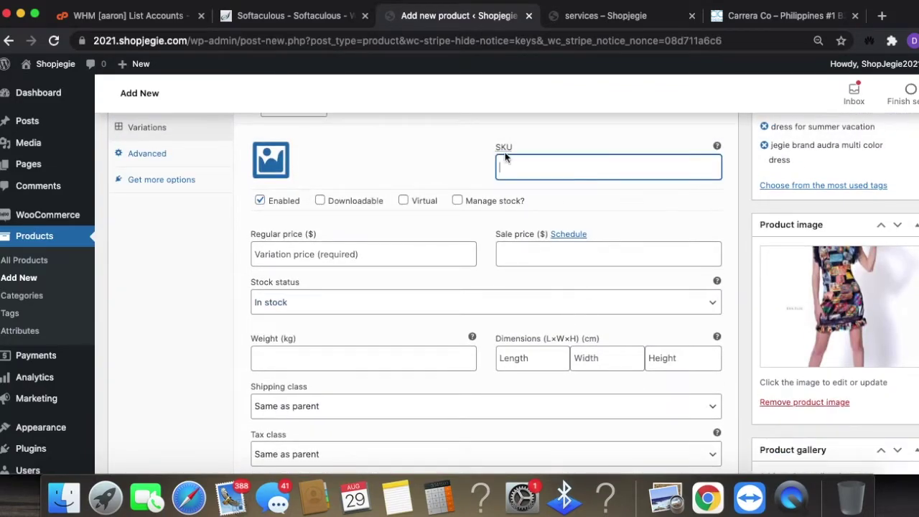
scroll(572, 306, "up", 3)
left_click(479, 312)
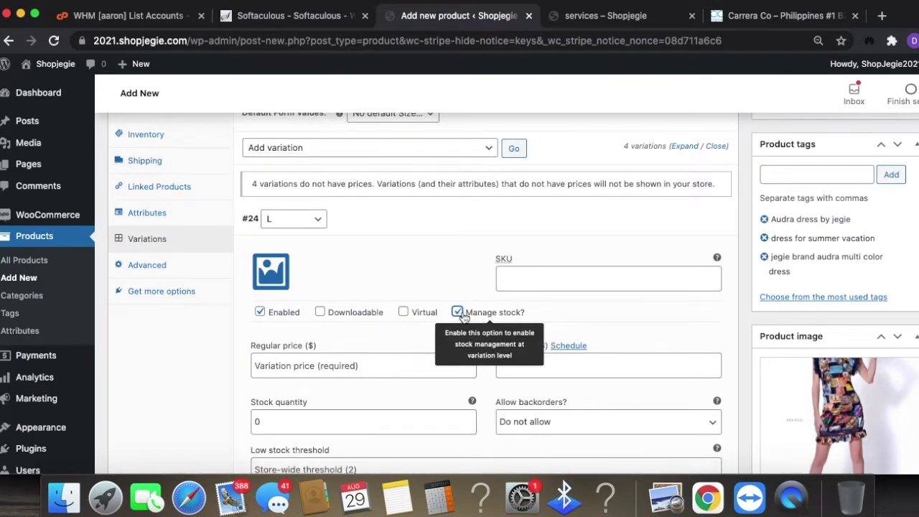
left_click(330, 358)
scroll(435, 391, "down", 1)
double_click(247, 398)
type("5")
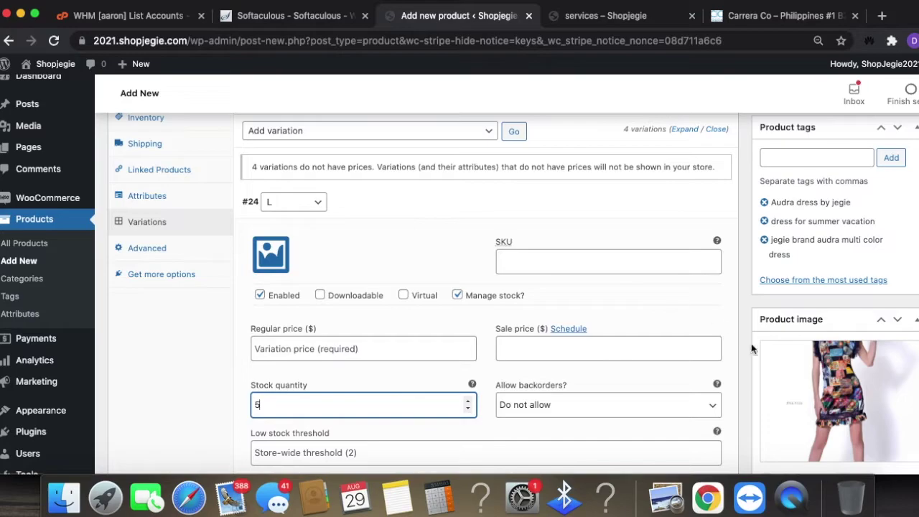
left_click(372, 342)
type("79.95")
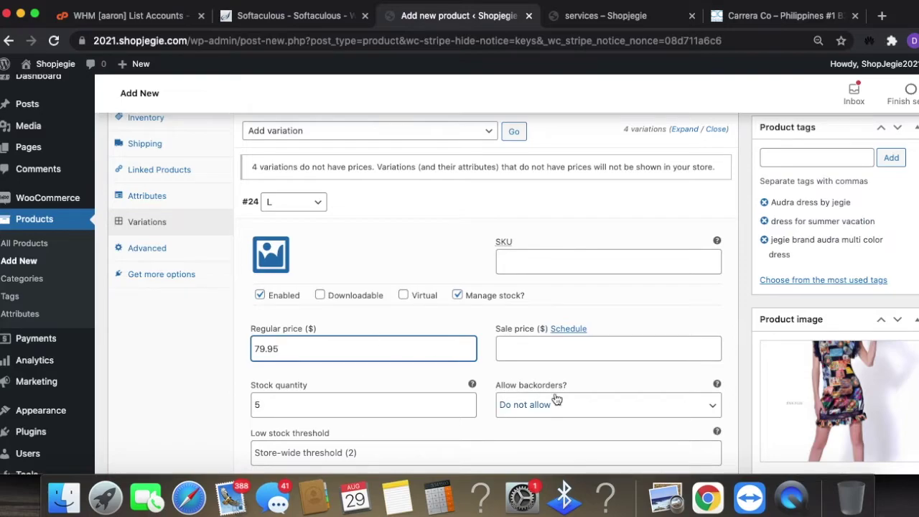
- Keep the shipping class and tax class as Same as parent
scroll(574, 410, "down", 5)
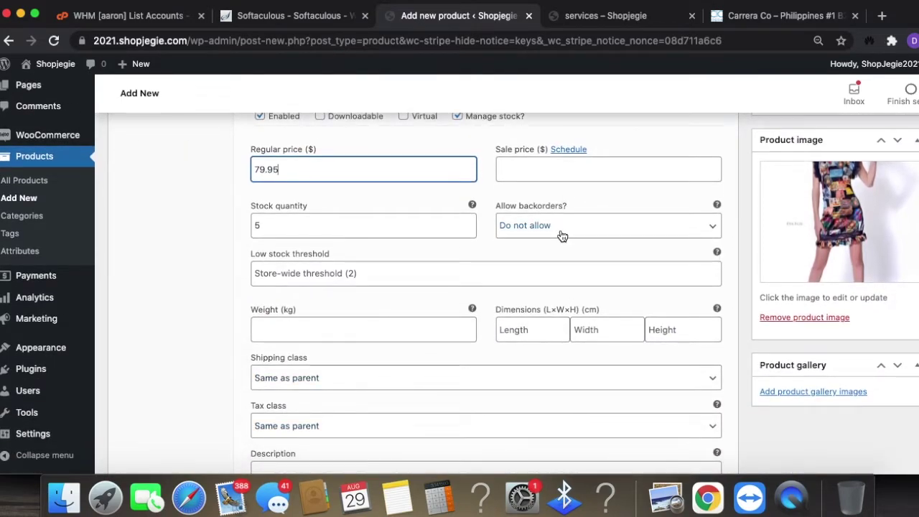
scroll(452, 302, "down", 1)
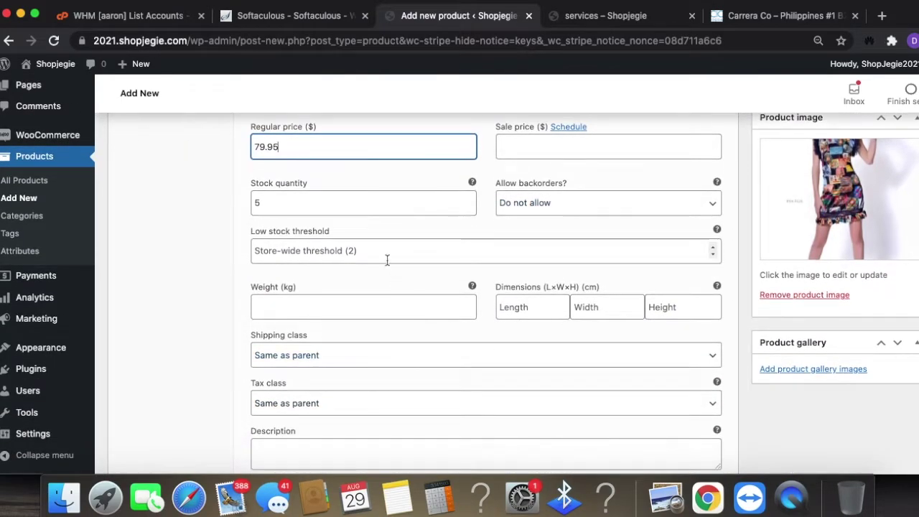
scroll(445, 323, "down", 2)
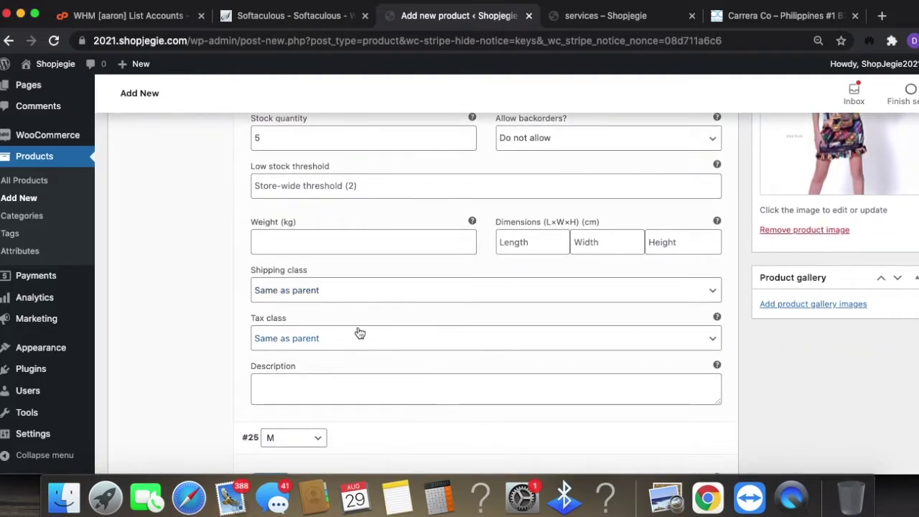
scroll(360, 333, "down", 1)
left_click(361, 271)
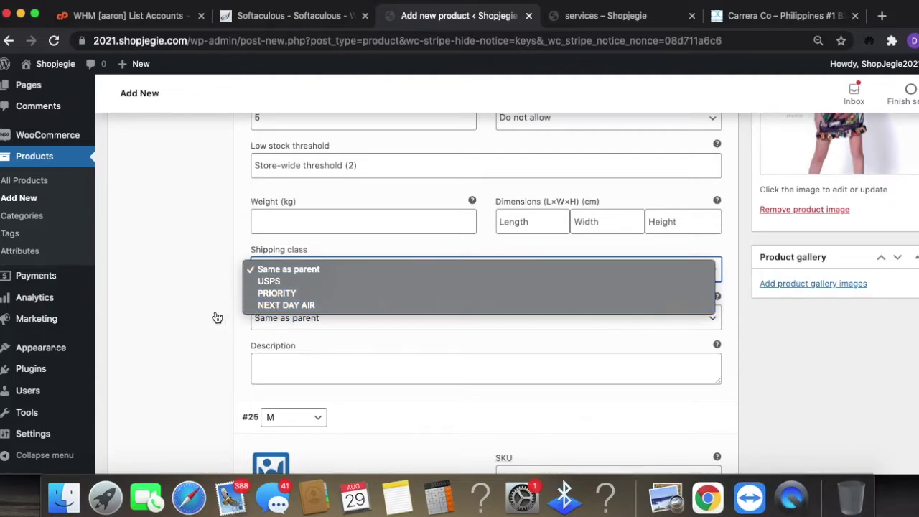
left_click(224, 343)
left_click(304, 320)
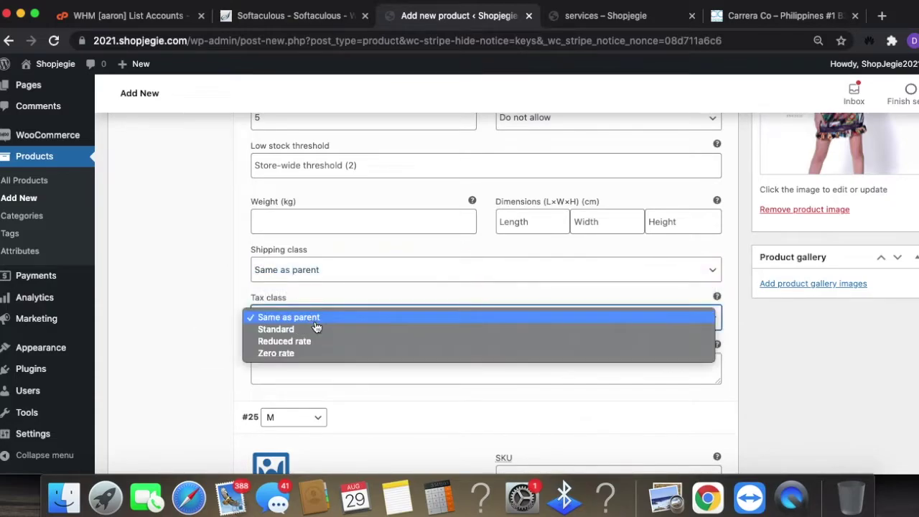
left_click(200, 337)
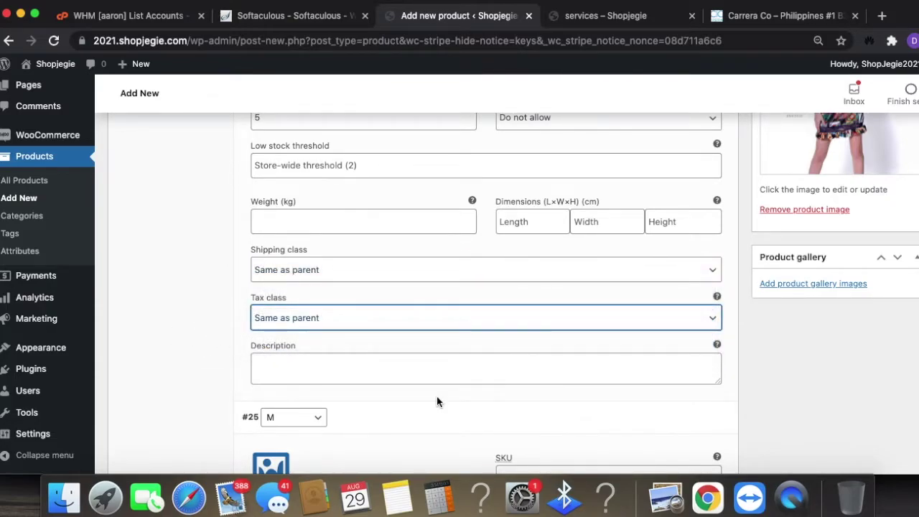
- Turn on Manage stock for variation #25 M and publish the Audra dress
scroll(437, 402, "down", 5)
scroll(438, 315, "up", 3)
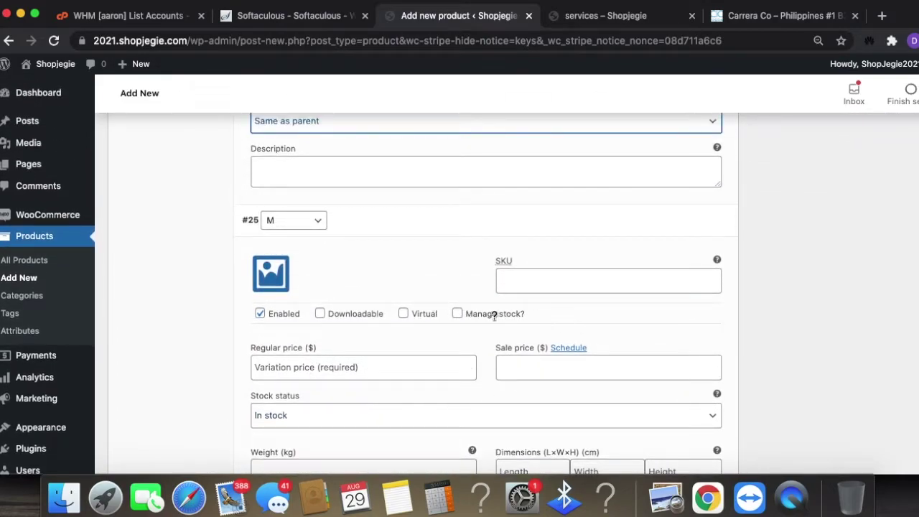
left_click(458, 314)
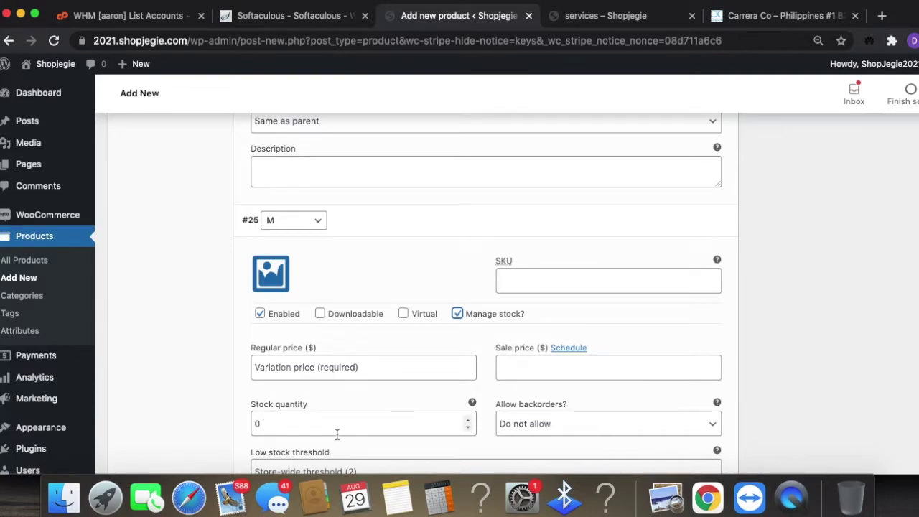
left_click(312, 374)
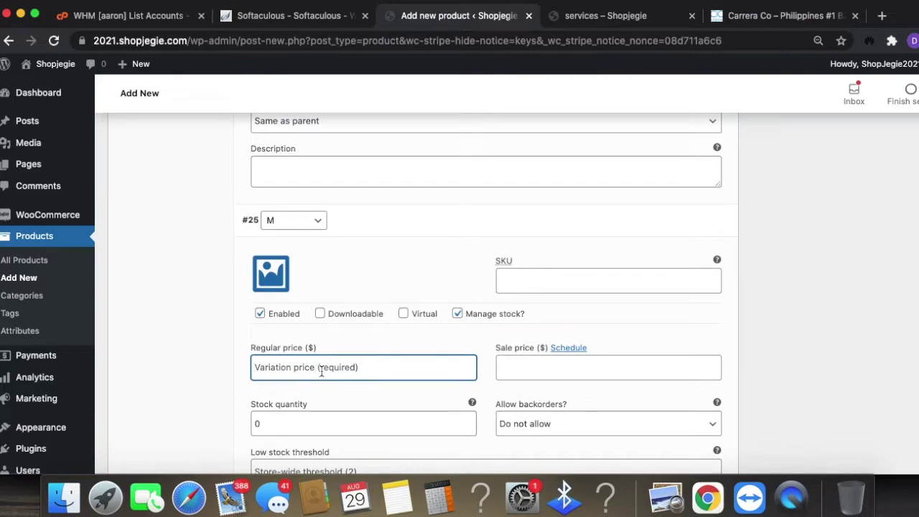
scroll(460, 392, "down", 15)
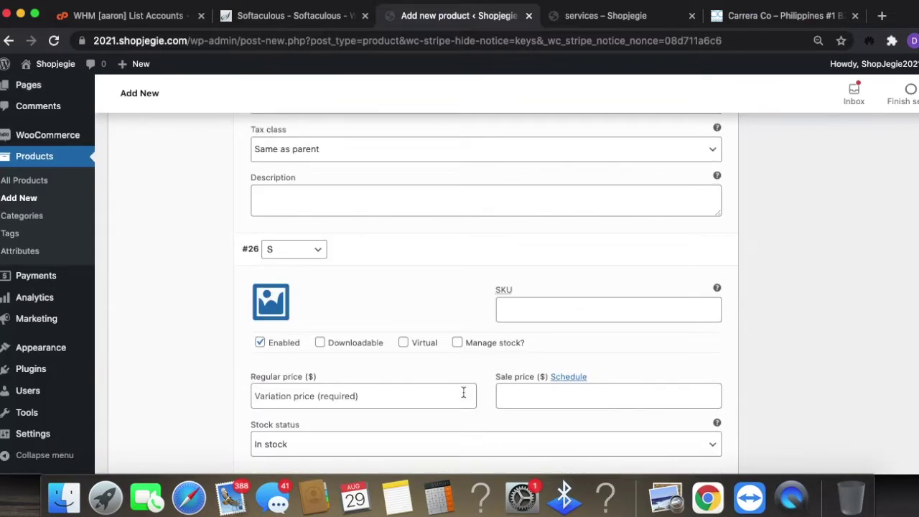
scroll(465, 397, "down", 5)
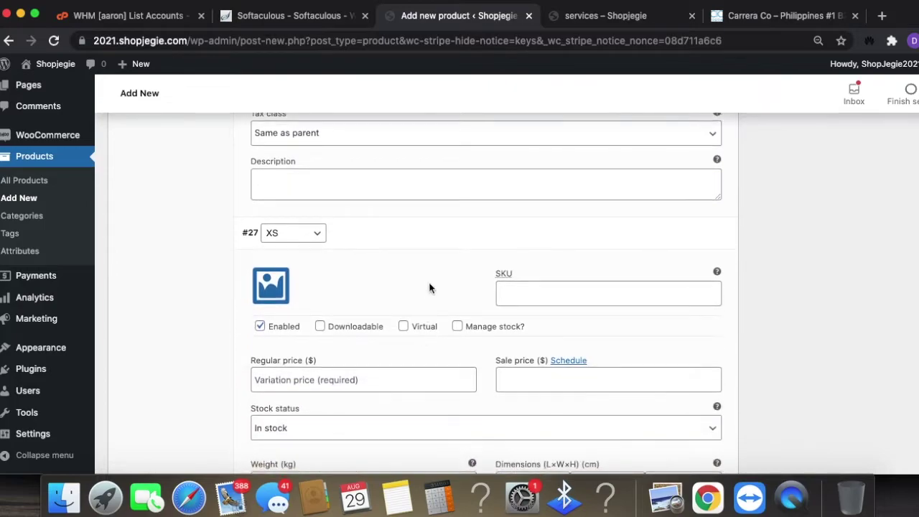
scroll(471, 291, "up", 20)
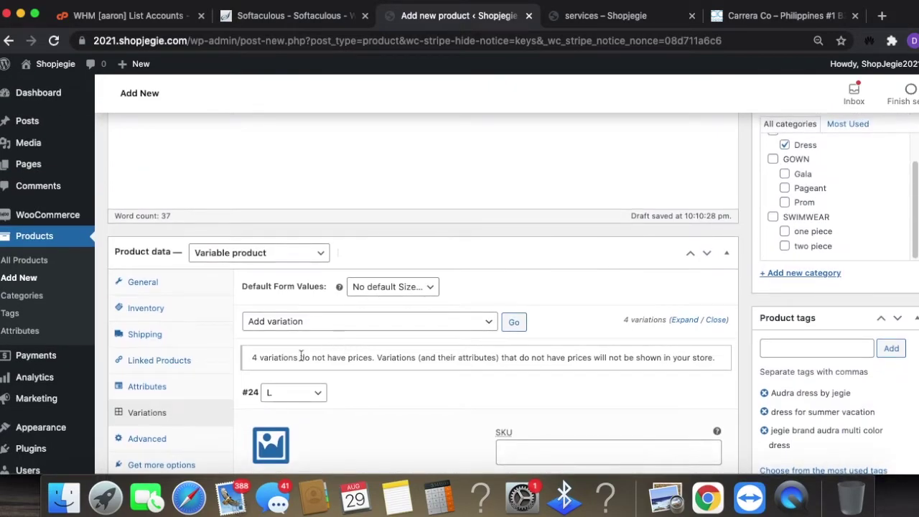
scroll(287, 345, "down", 5)
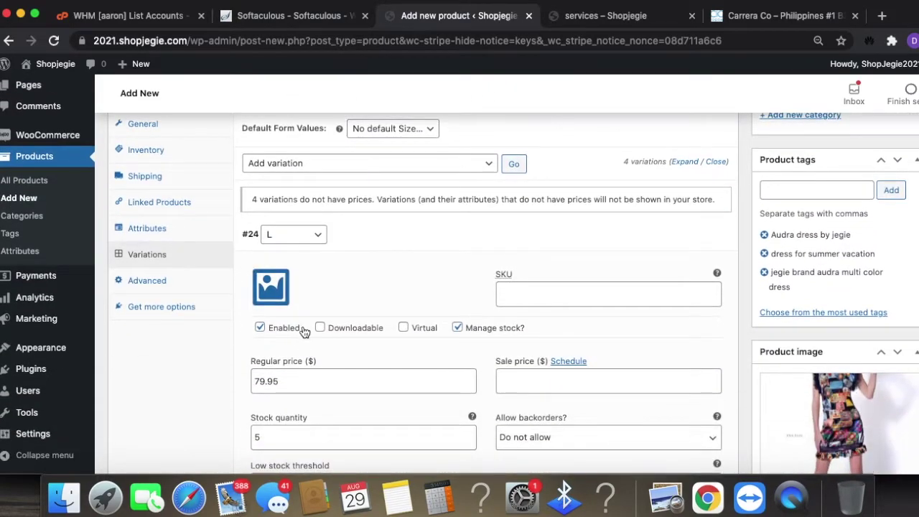
scroll(590, 386, "down", 2)
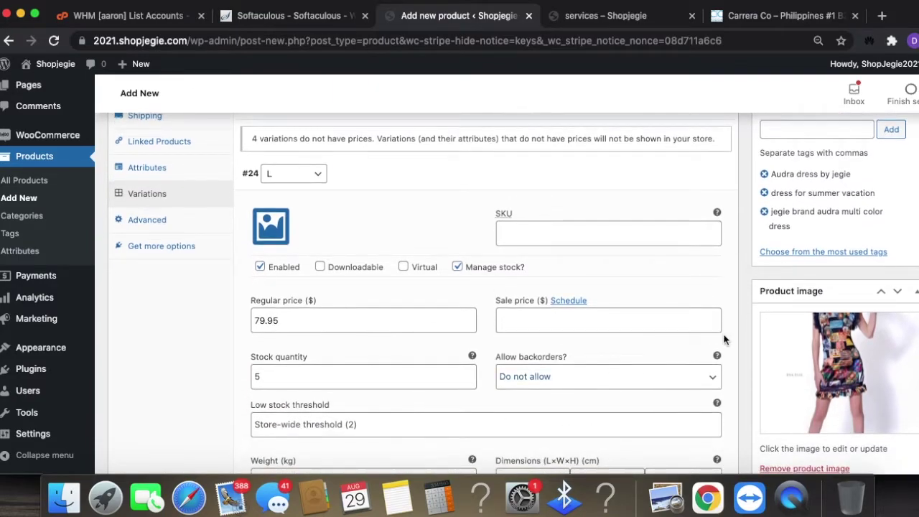
scroll(724, 339, "up", 15)
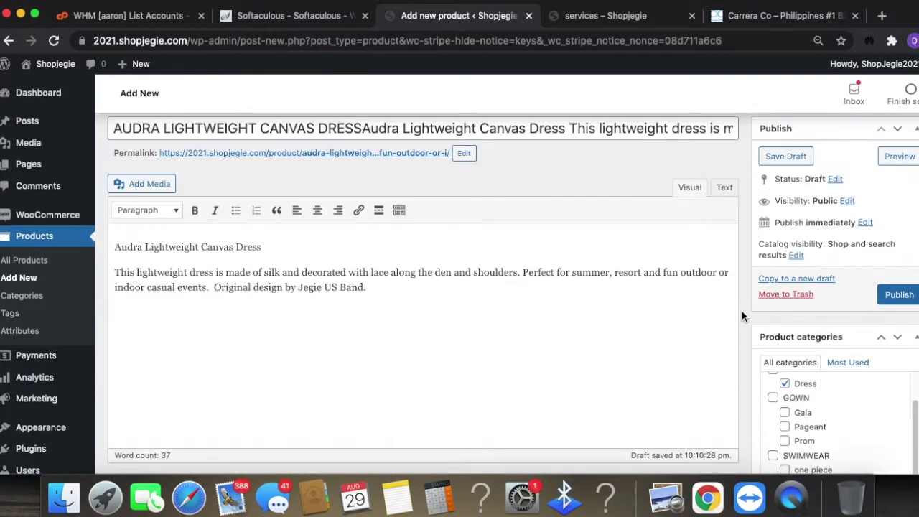
left_click(910, 301)
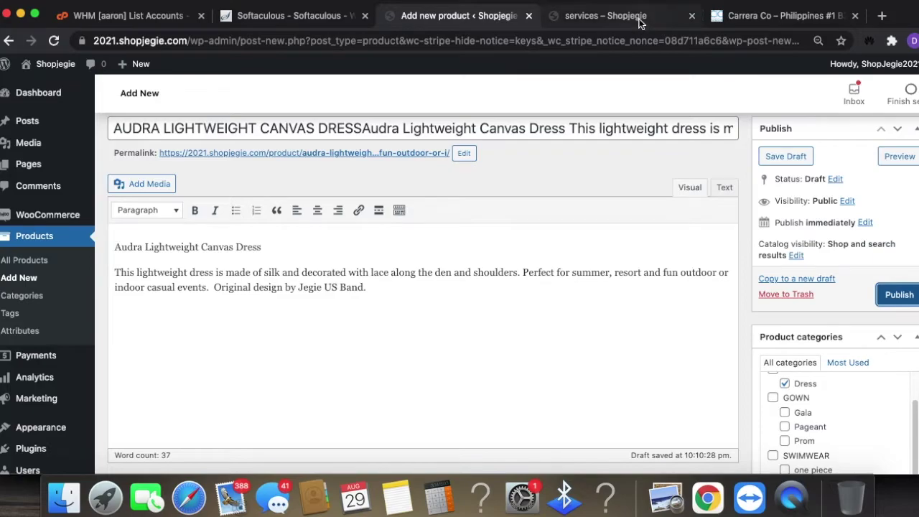
- Reload the storefront and search the Dress (1) category
left_click(641, 23)
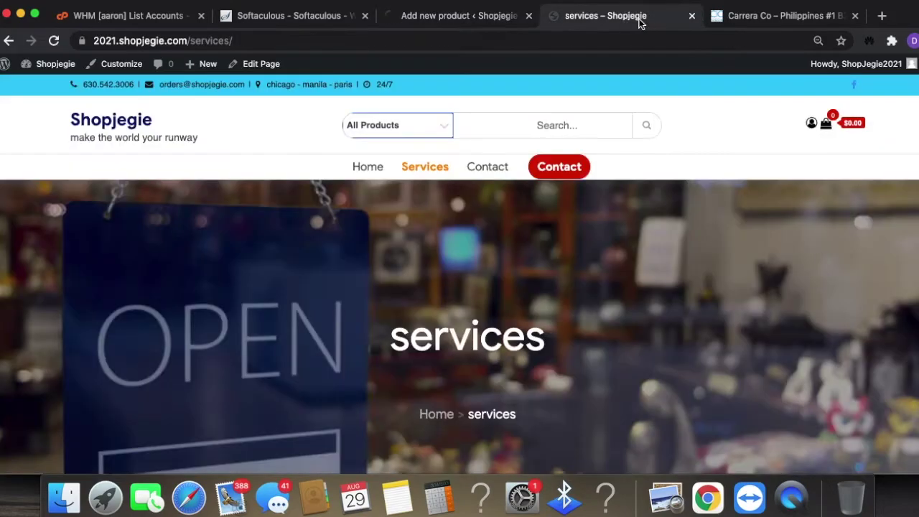
left_click(453, 43)
key("Return")
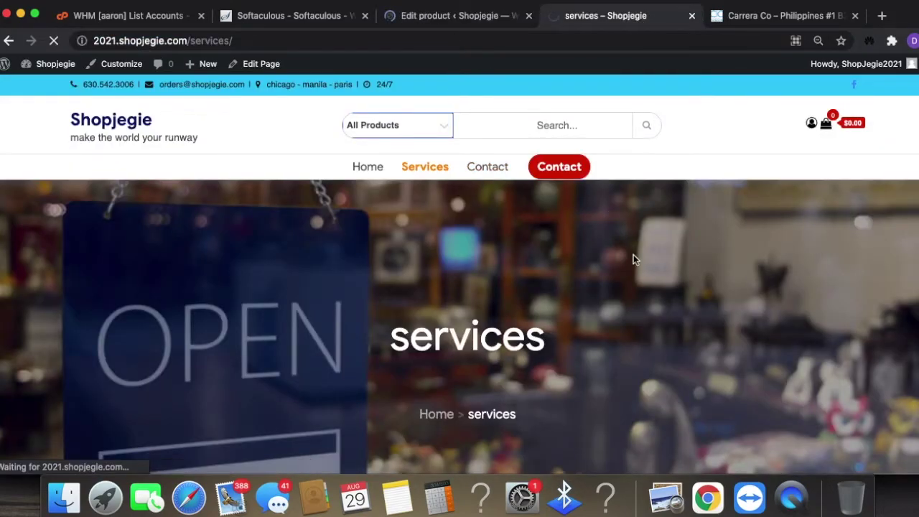
scroll(647, 287, "down", 10)
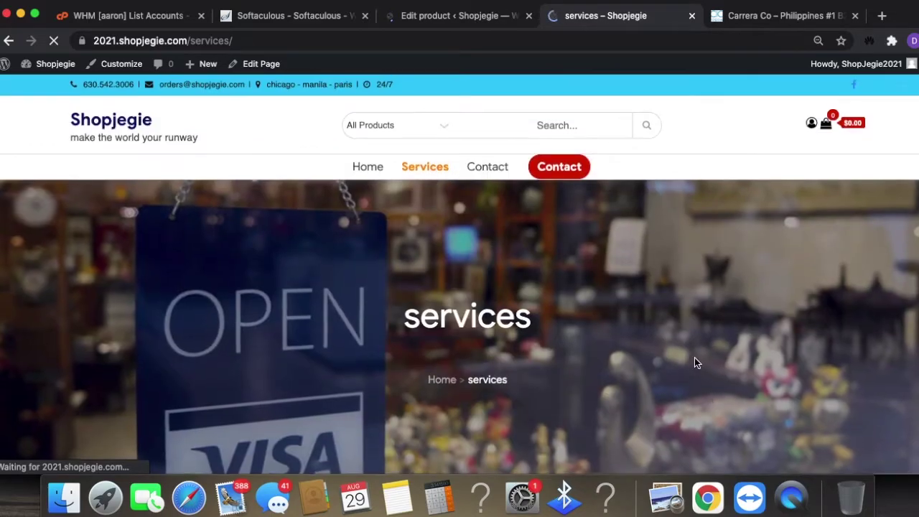
left_click(436, 122)
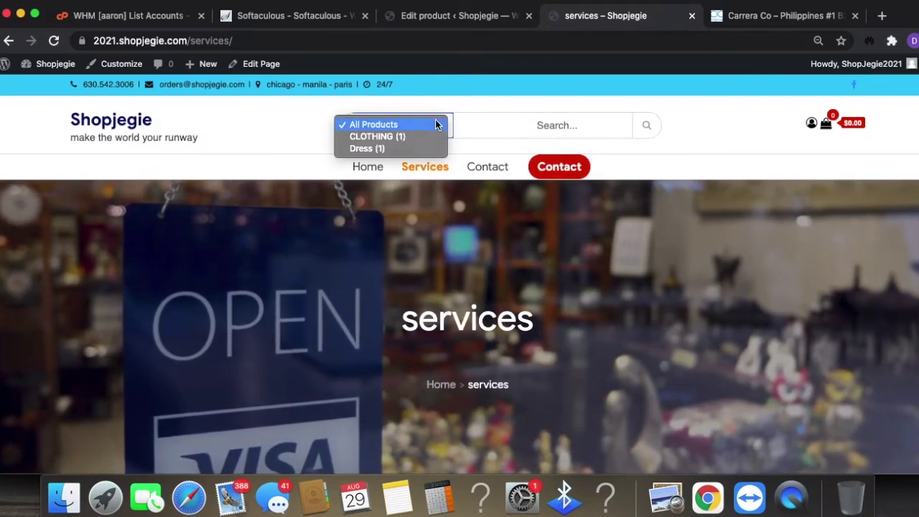
left_click(377, 147)
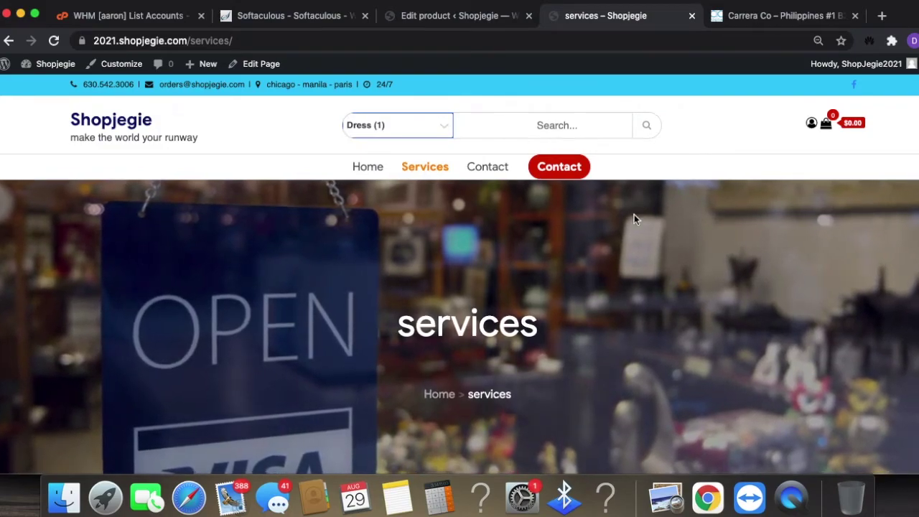
left_click(646, 126)
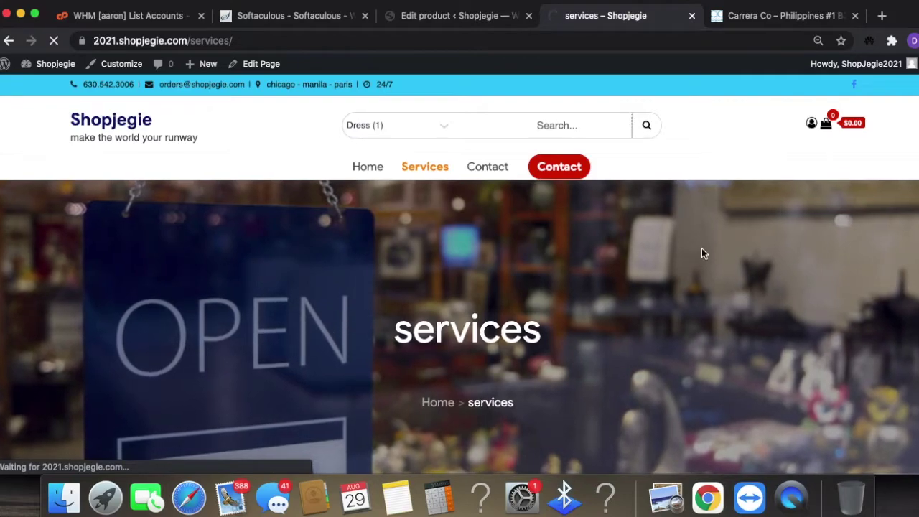
- Pick size L on the dress page to confirm $79.95 and 5 in stock
scroll(707, 260, "down", 3)
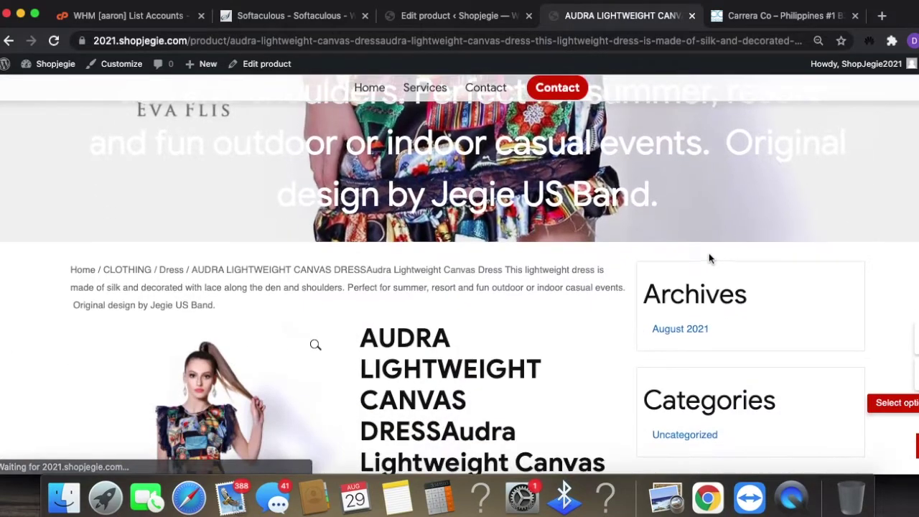
scroll(707, 257, "down", 5)
scroll(332, 329, "up", 4)
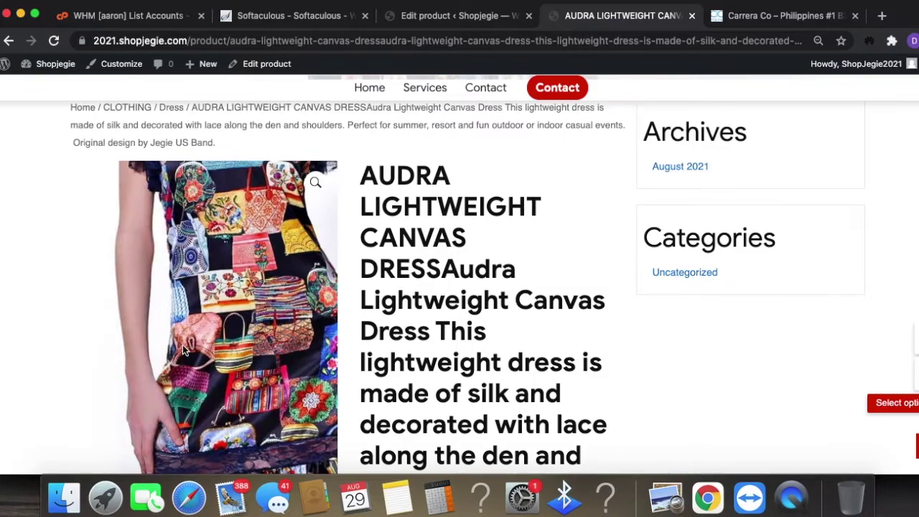
scroll(521, 329, "down", 4)
scroll(571, 347, "down", 3)
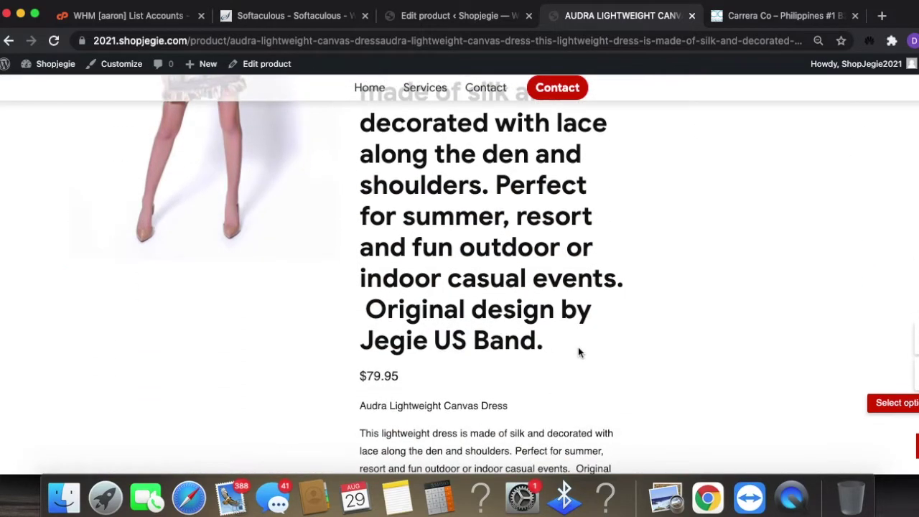
scroll(578, 349, "up", 5)
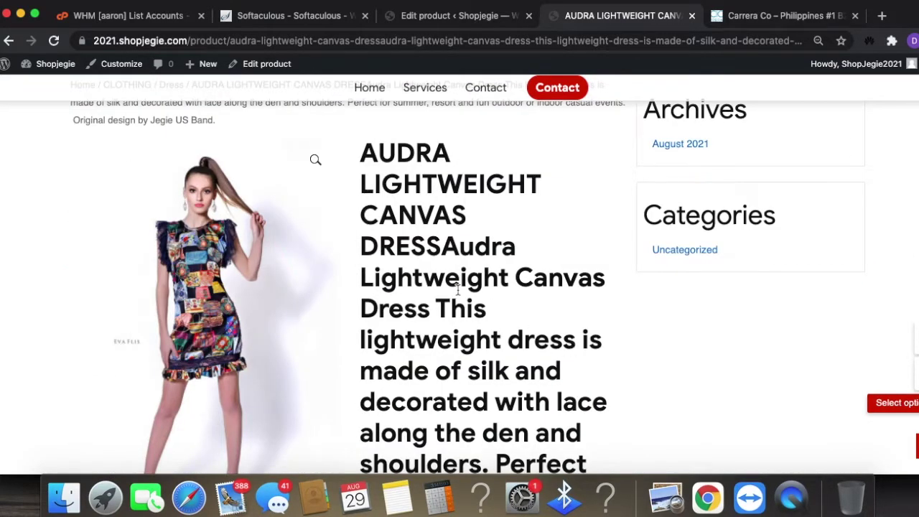
scroll(511, 302, "down", 8)
scroll(510, 344, "up", 1)
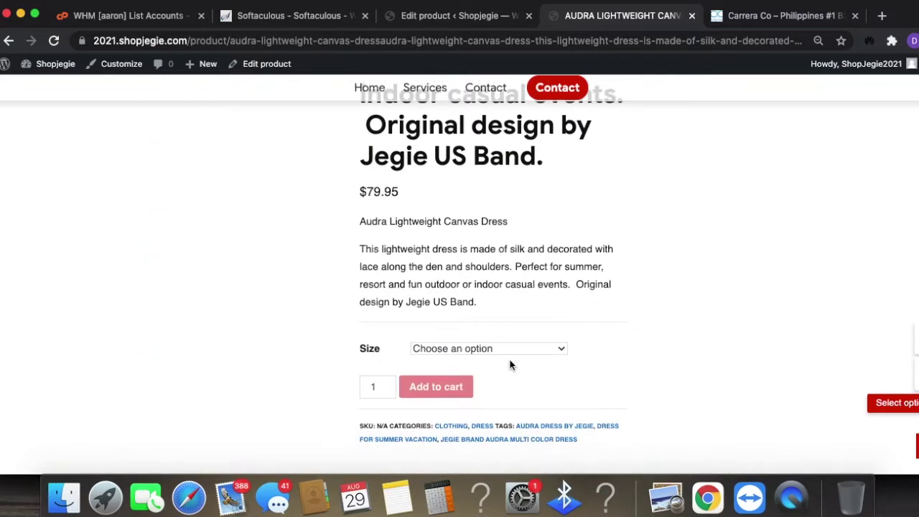
left_click(508, 350)
left_click(499, 360)
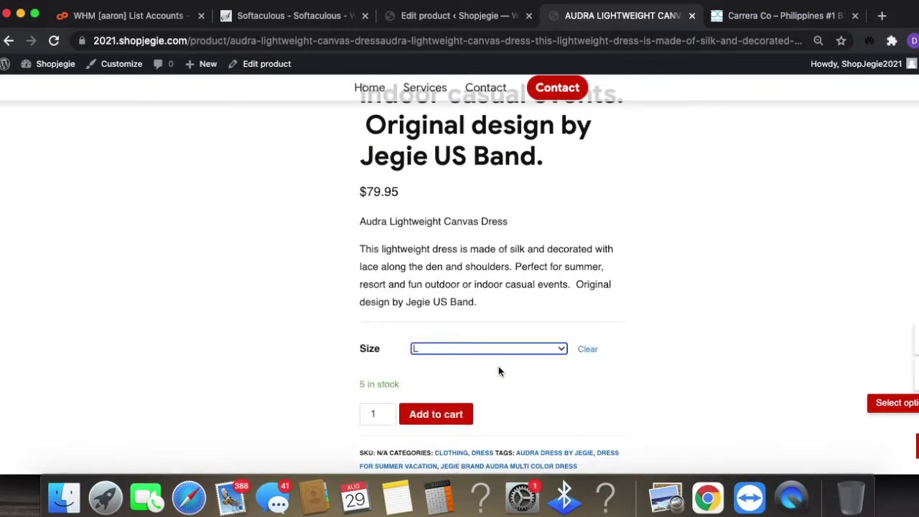
scroll(750, 230, "up", 1)
scroll(750, 229, "up", 5)
left_click(459, 15)
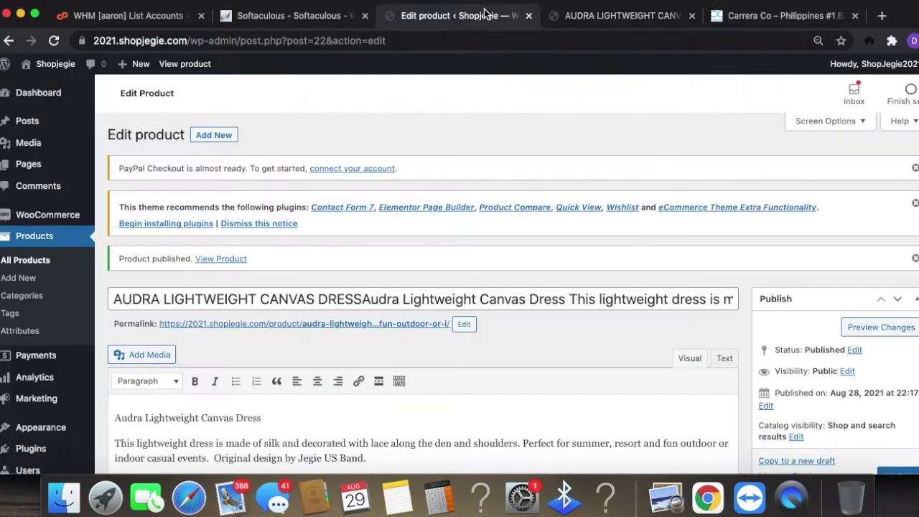
- Open the Variations list and expand variation #25 M
scroll(641, 413, "down", 15)
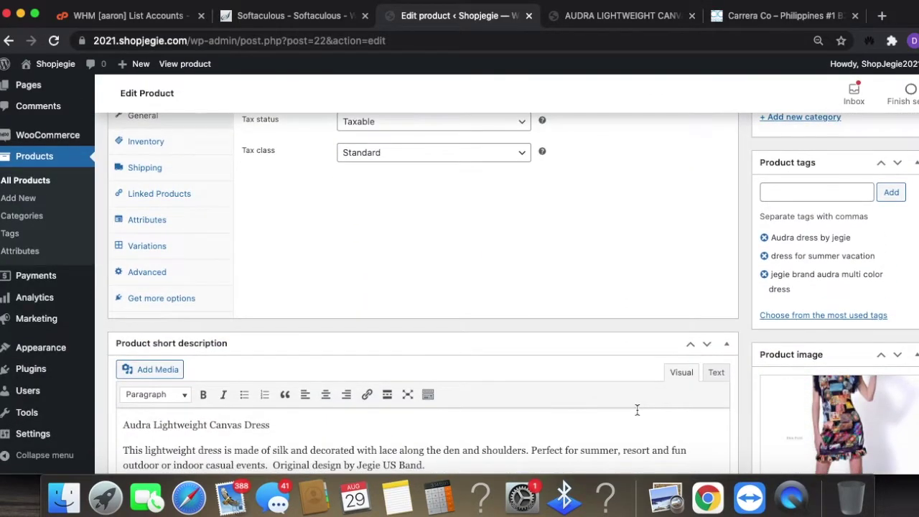
scroll(566, 397, "down", 3)
scroll(550, 388, "up", 6)
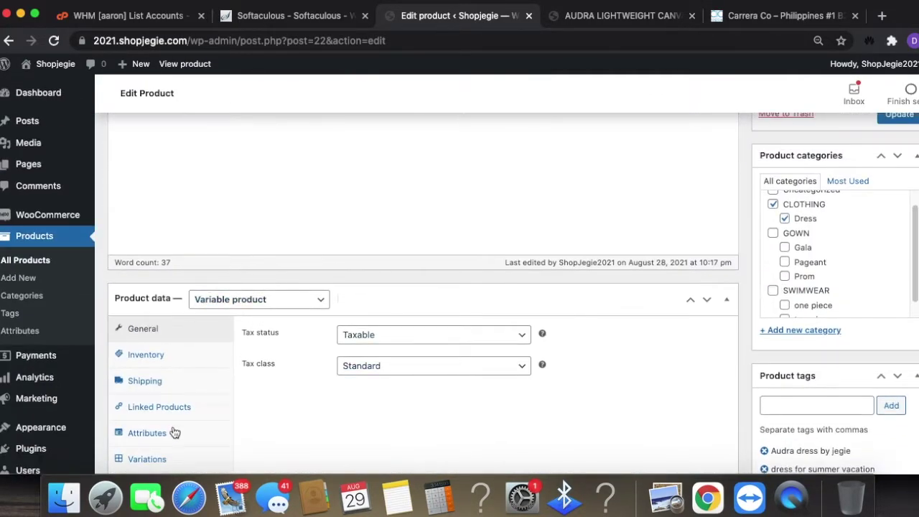
scroll(190, 442, "down", 1)
scroll(195, 448, "down", 2)
left_click(176, 332)
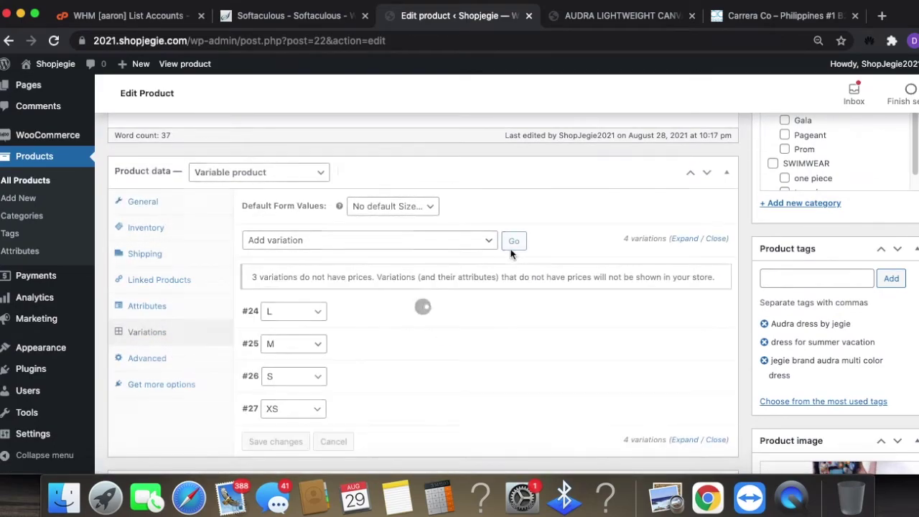
left_click(394, 348)
- Give variation M a 79.95 regular price and stock quantity 3
scroll(439, 335, "down", 4)
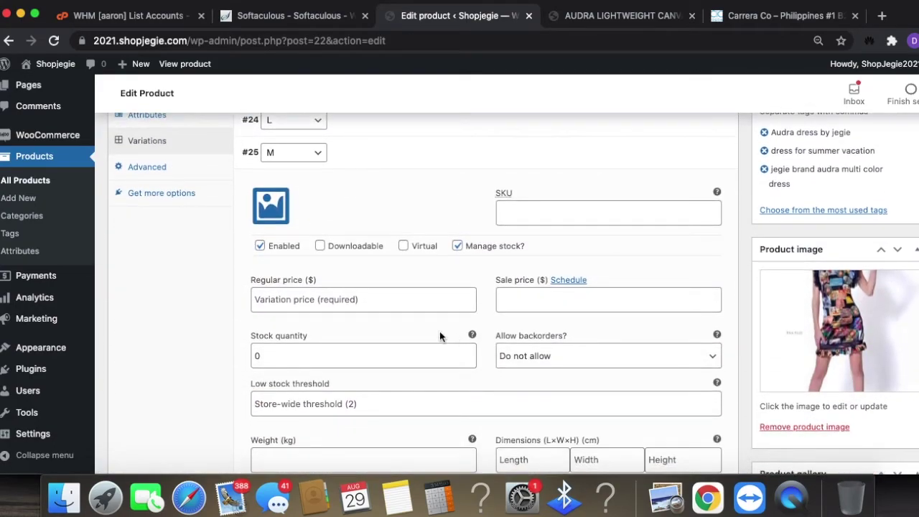
left_click(370, 301)
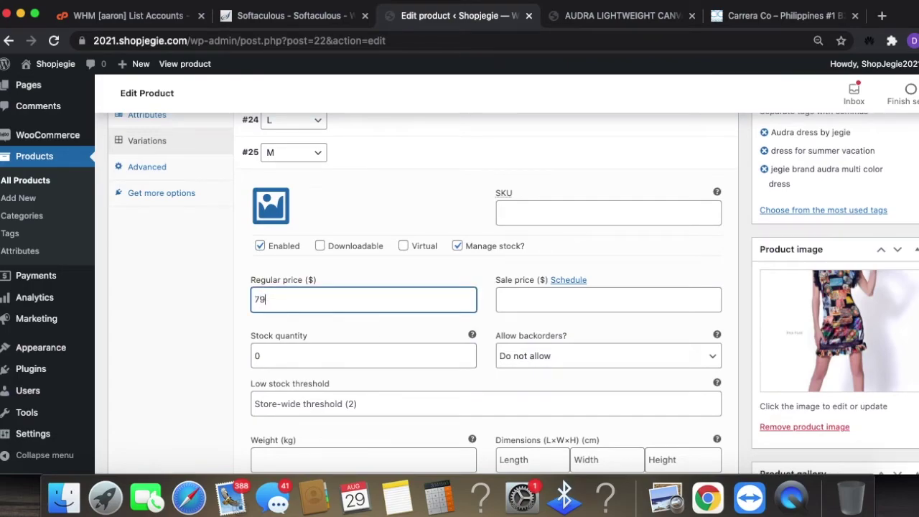
left_click(254, 343)
scroll(390, 329, "down", 6)
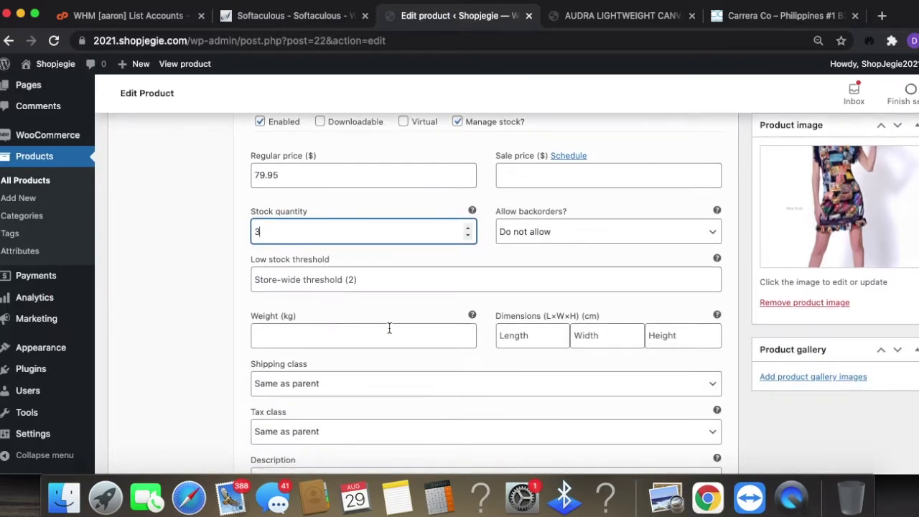
scroll(813, 338, "up", 10)
scroll(852, 318, "up", 2)
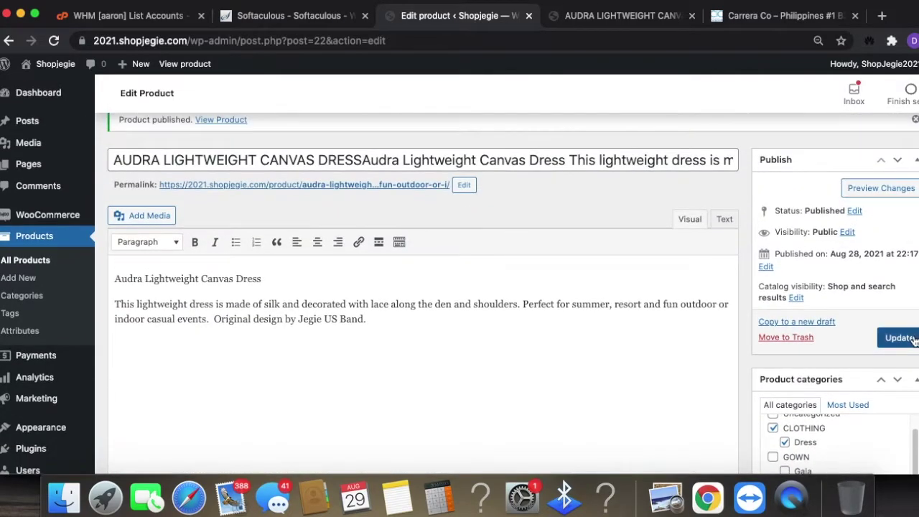
left_click(572, 15)
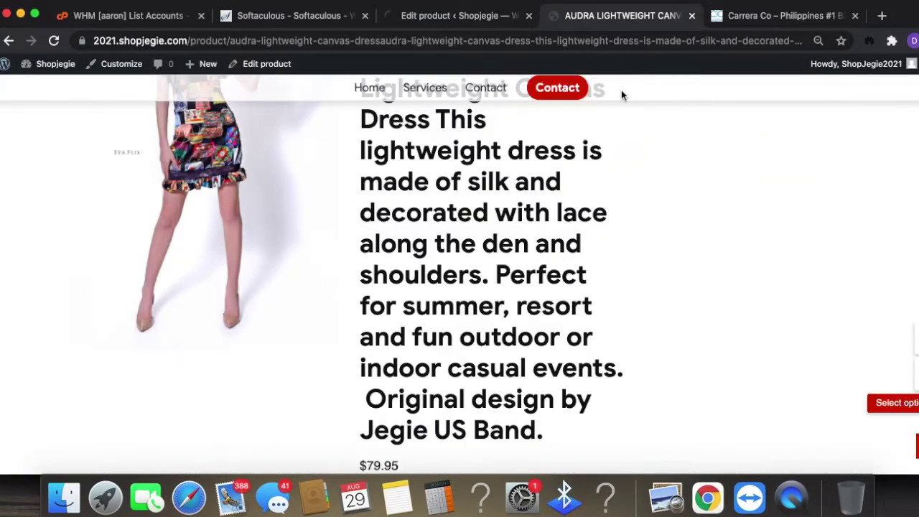
- Reload the dress page and check size M (3 in stock) and L (5 in stock)
scroll(630, 107, "up", 5)
left_click(618, 40)
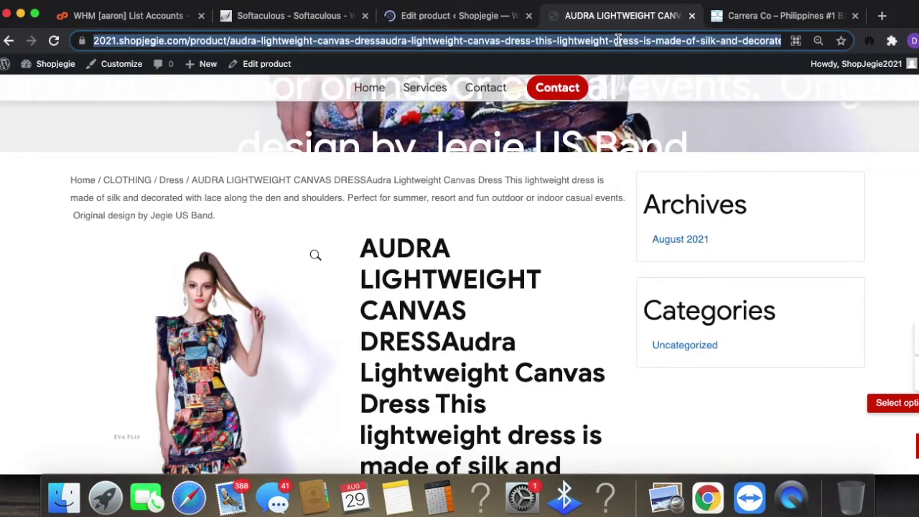
key("Return")
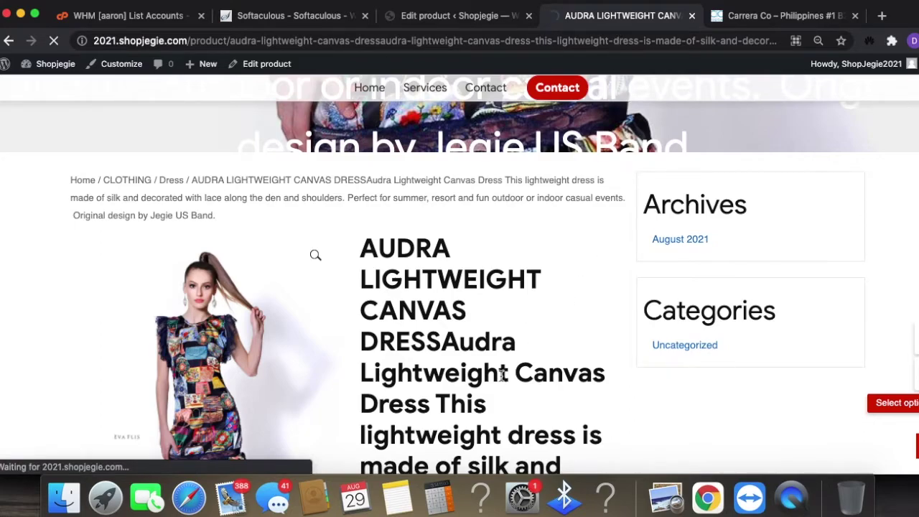
scroll(503, 375, "down", 9)
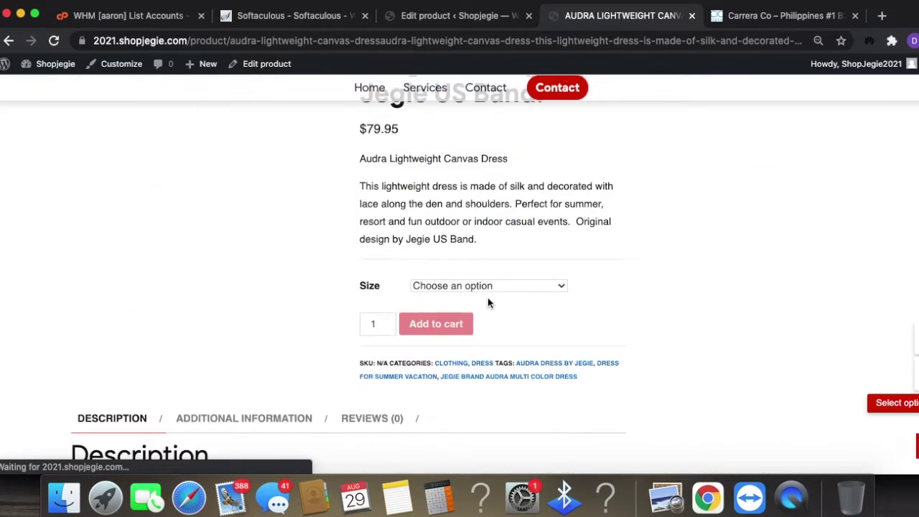
left_click(488, 287)
left_click(422, 315)
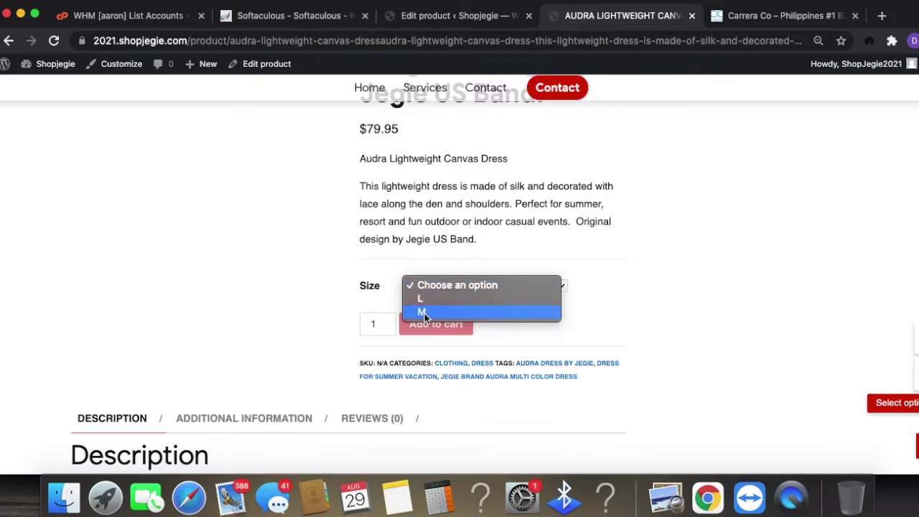
left_click(444, 287)
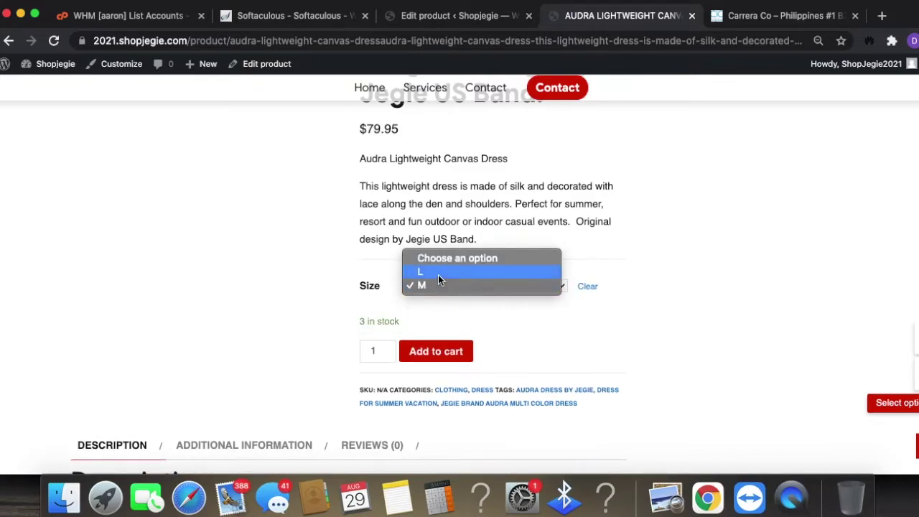
left_click(438, 275)
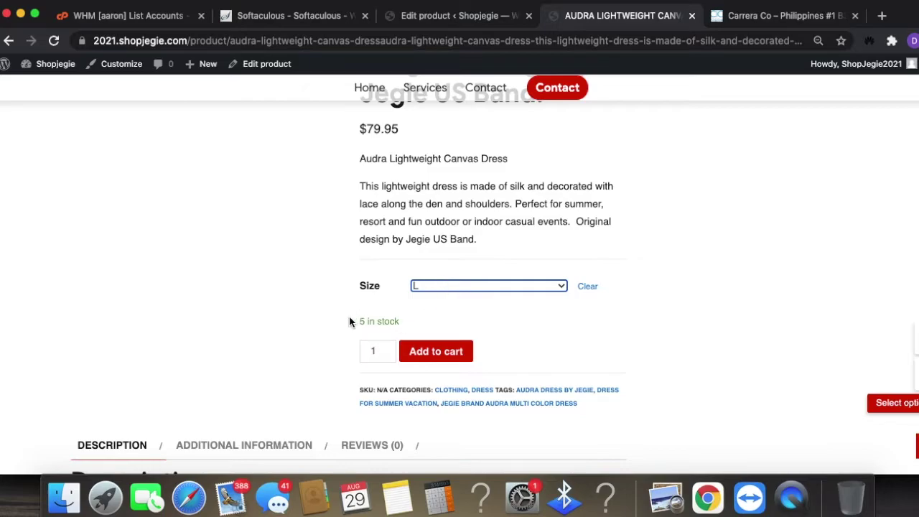
triple_click(382, 321)
left_click_drag(411, 327, 365, 318)
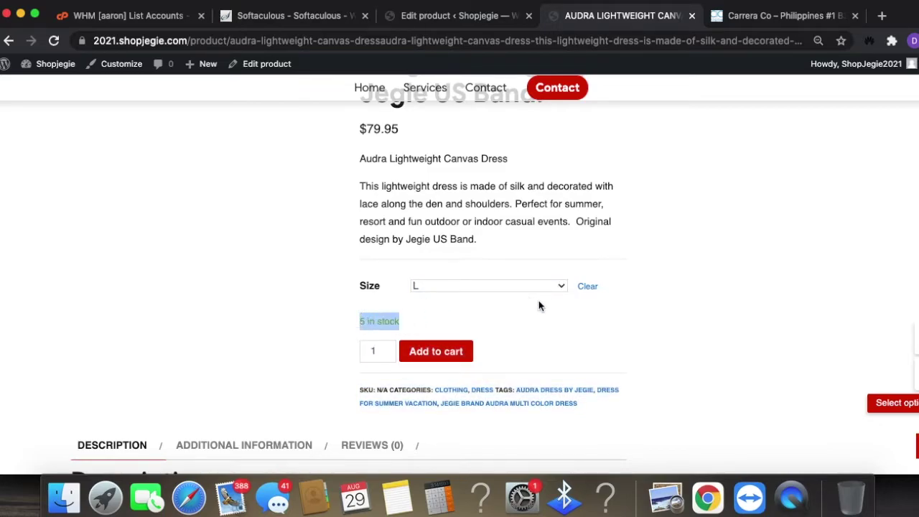
- Review the L, M, S and XS variations under Product data, two still unpriced
left_click(460, 15)
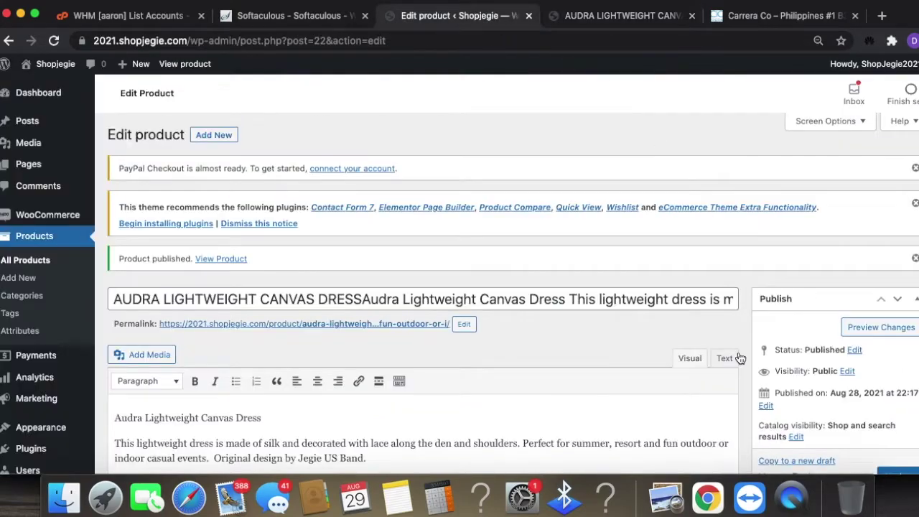
scroll(711, 381, "down", 5)
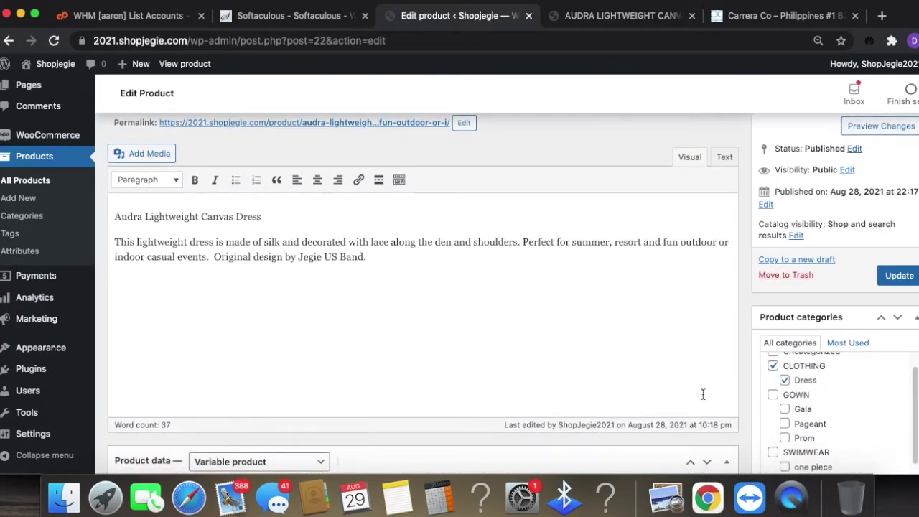
scroll(702, 394, "down", 4)
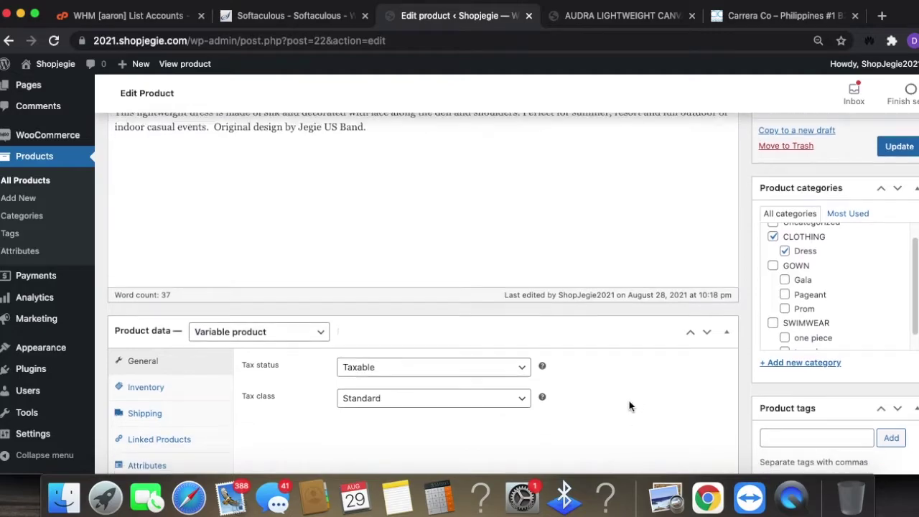
scroll(625, 400, "down", 3)
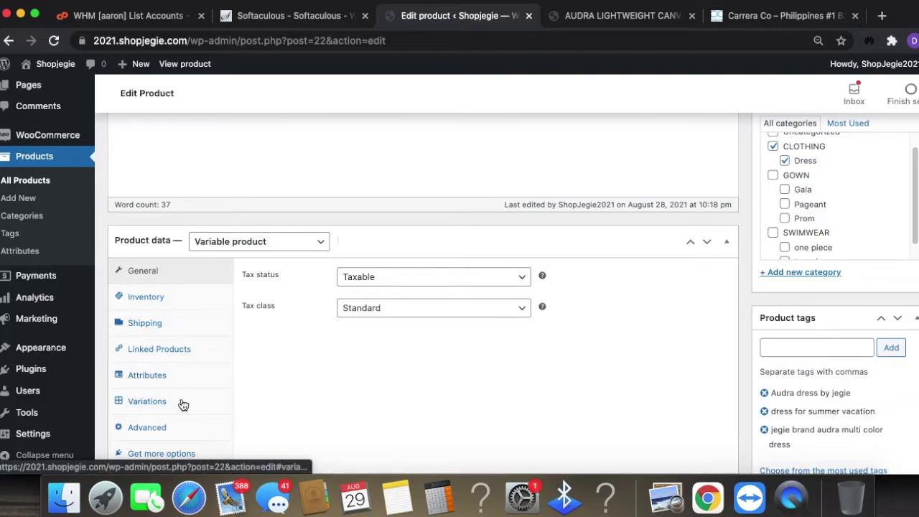
scroll(572, 401, "down", 2)
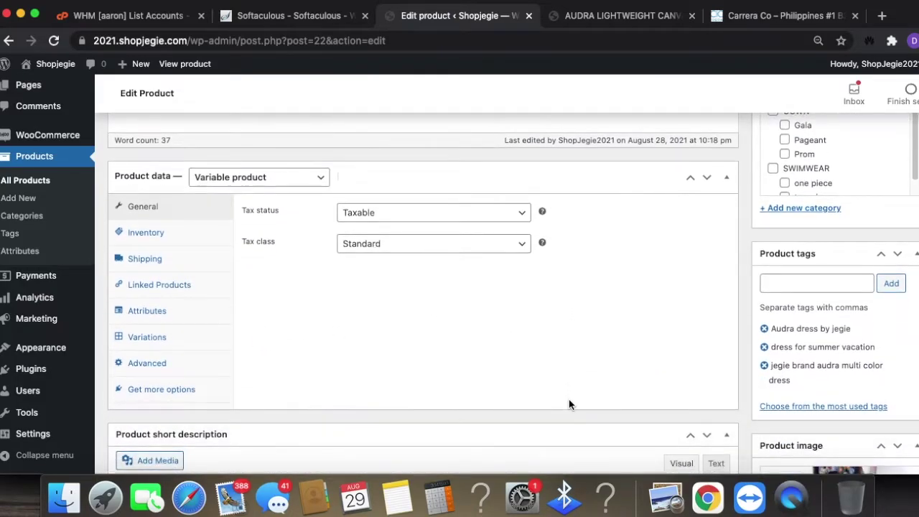
scroll(559, 335, "down", 2)
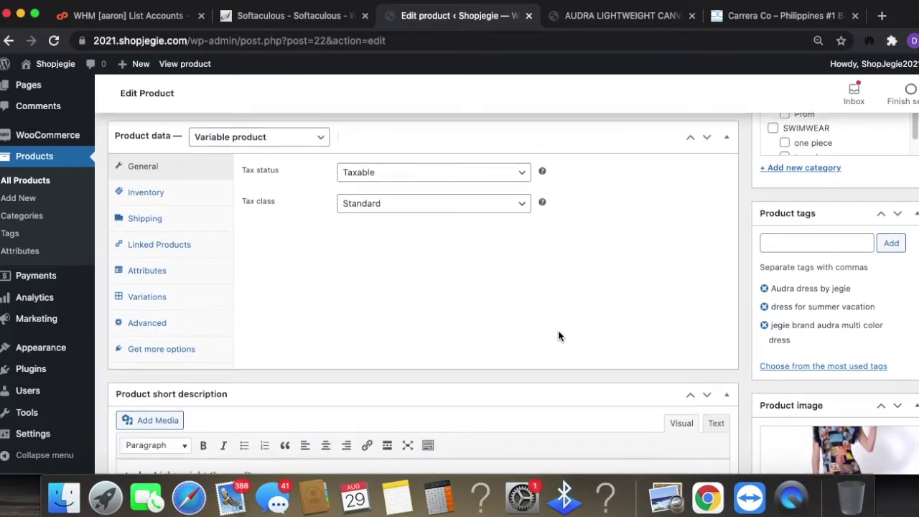
scroll(558, 334, "down", 5)
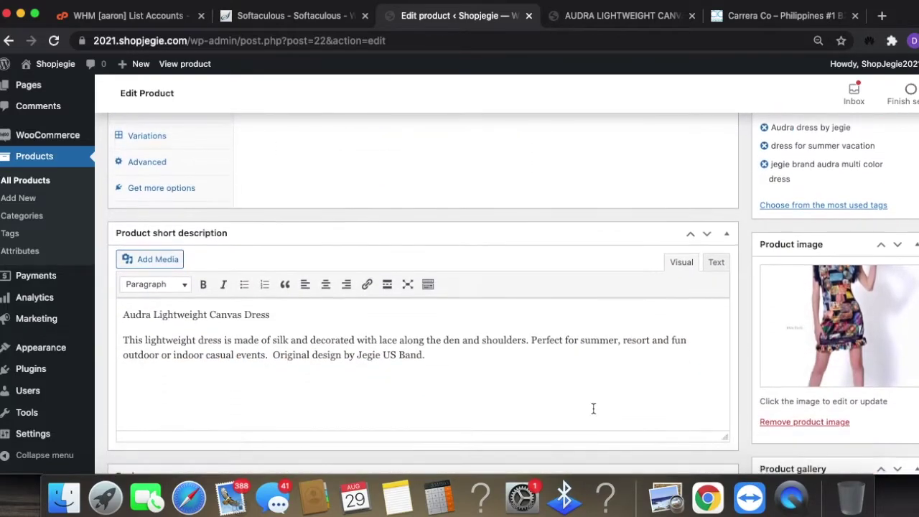
scroll(588, 408, "down", 2)
scroll(577, 406, "up", 6)
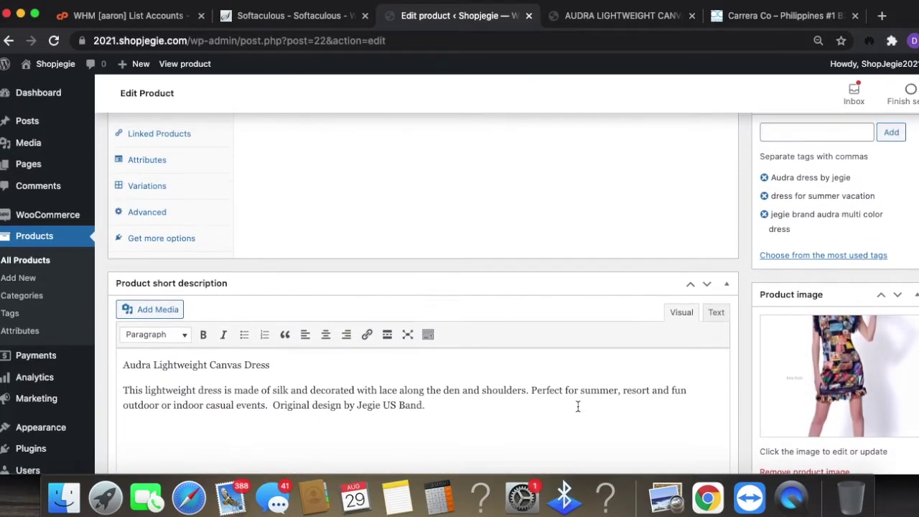
scroll(577, 406, "up", 4)
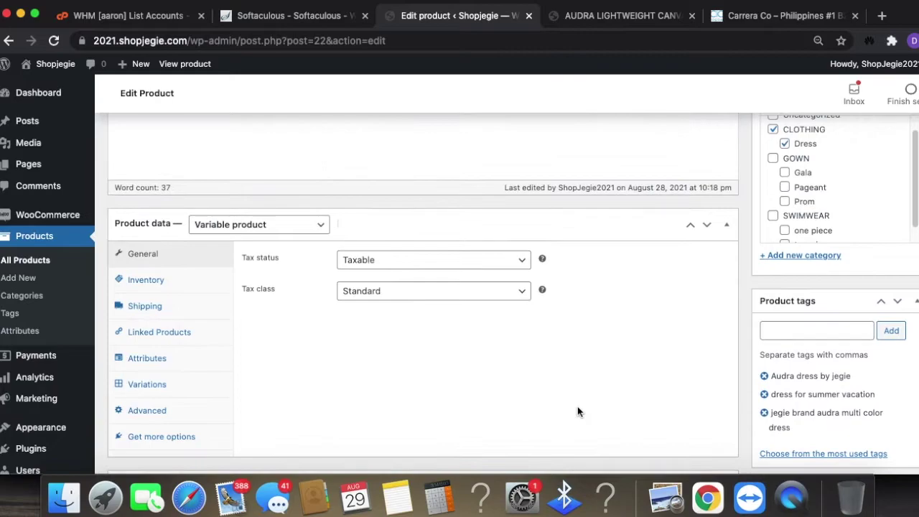
left_click(164, 359)
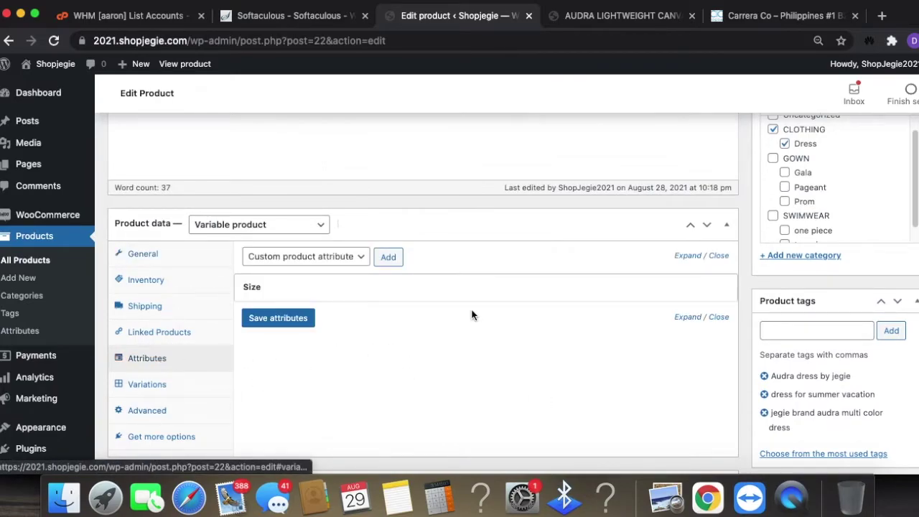
left_click(147, 385)
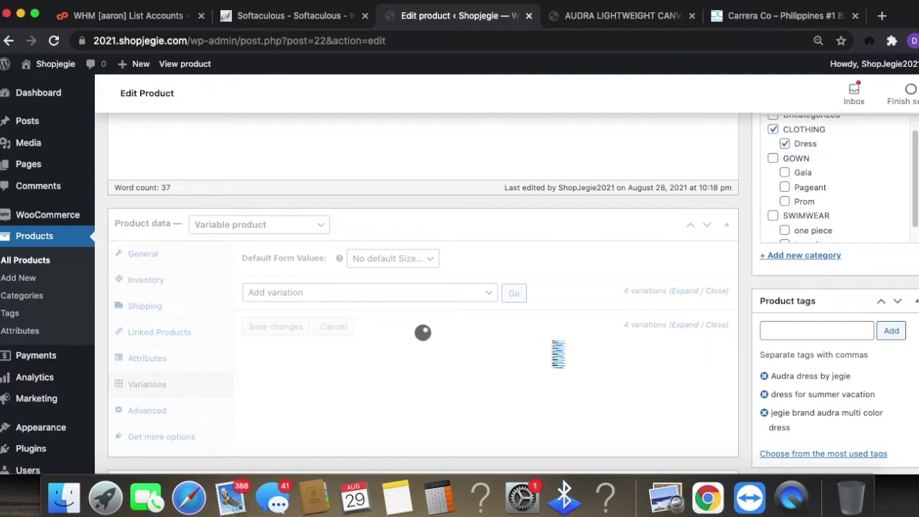
scroll(584, 368, "down", 1)
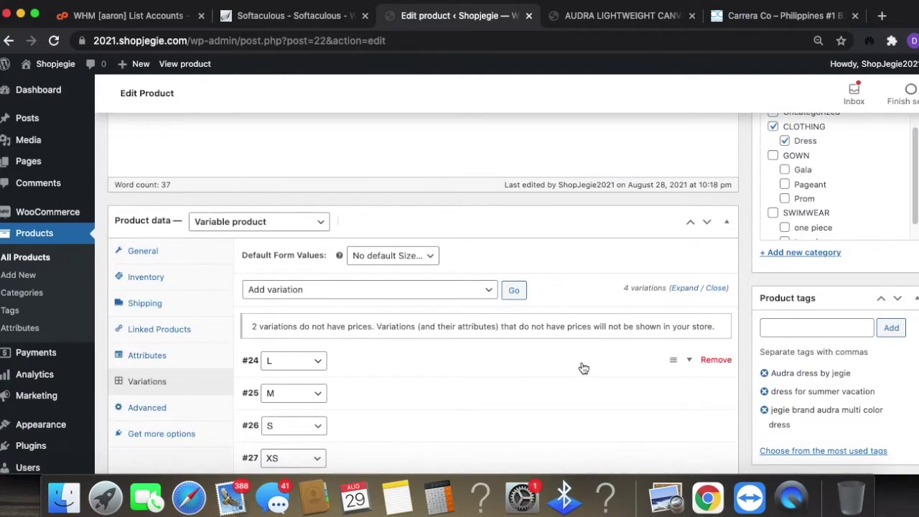
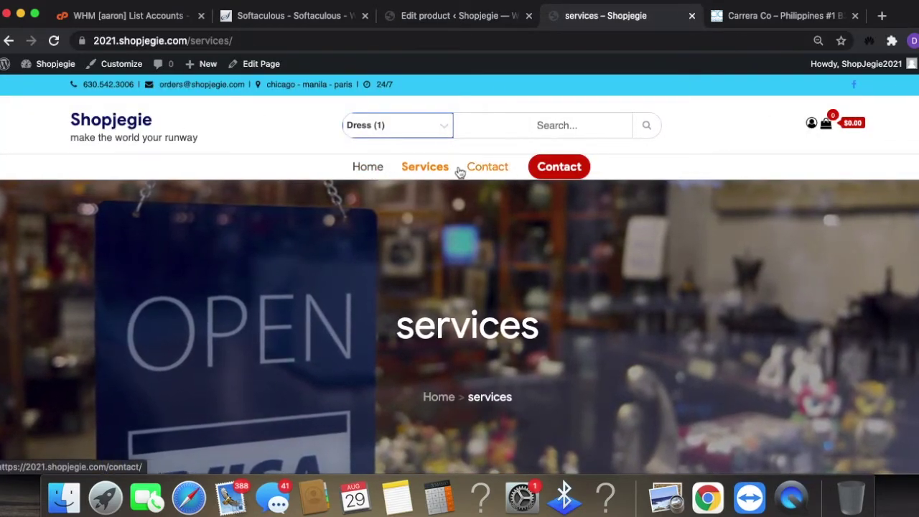
- Check the storefront's Dress category filter and the Carrera Co site, then go back to the dress's product editor
left_click(394, 133)
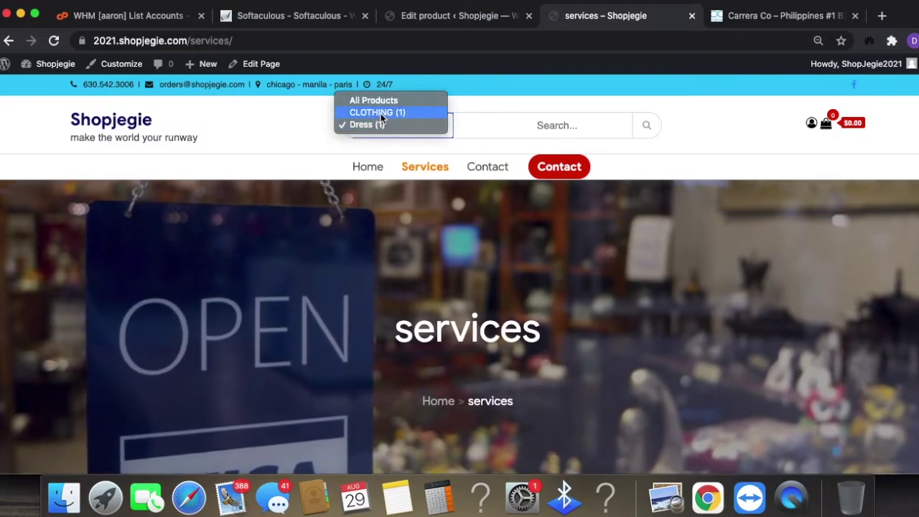
left_click(544, 20)
left_click(764, 15)
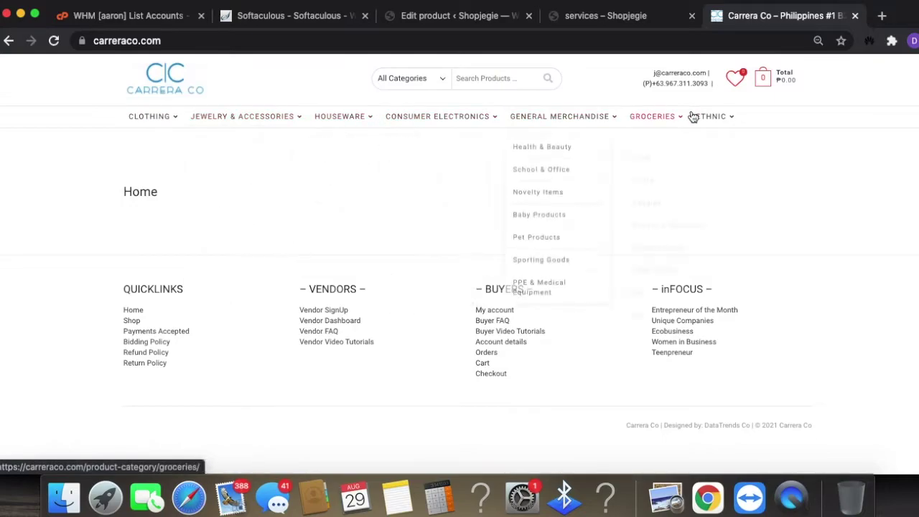
left_click(626, 25)
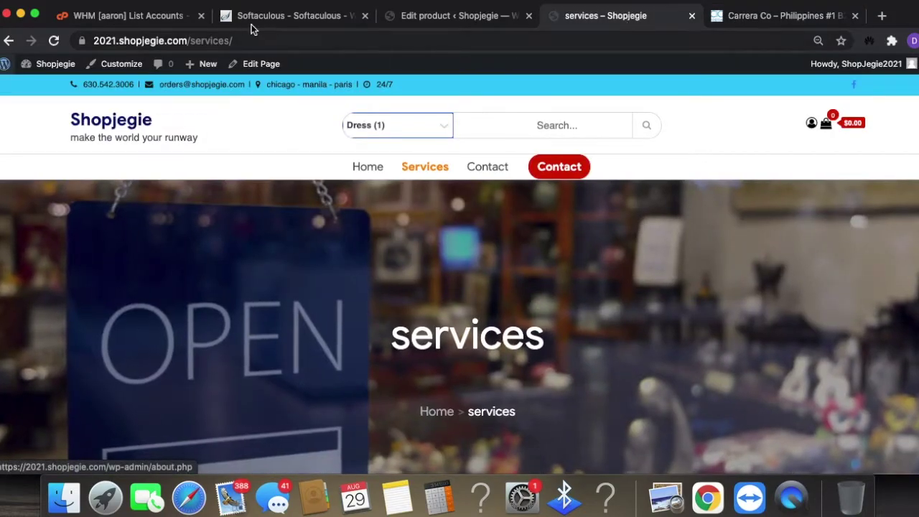
left_click(441, 16)
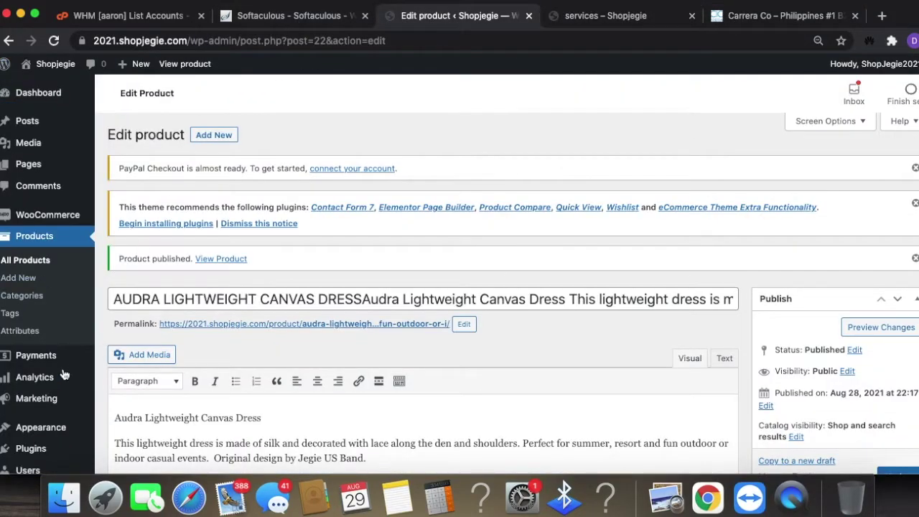
- Add all product categories (CLOTHING, Dress, GOWN, Gala, Pageant, Prom) to the MAIN MENU
mouse_move(43, 394)
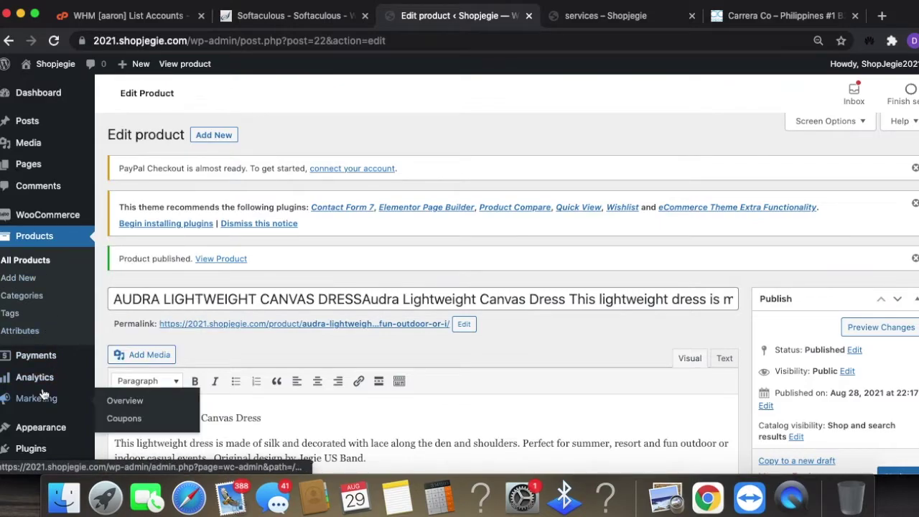
mouse_move(54, 435)
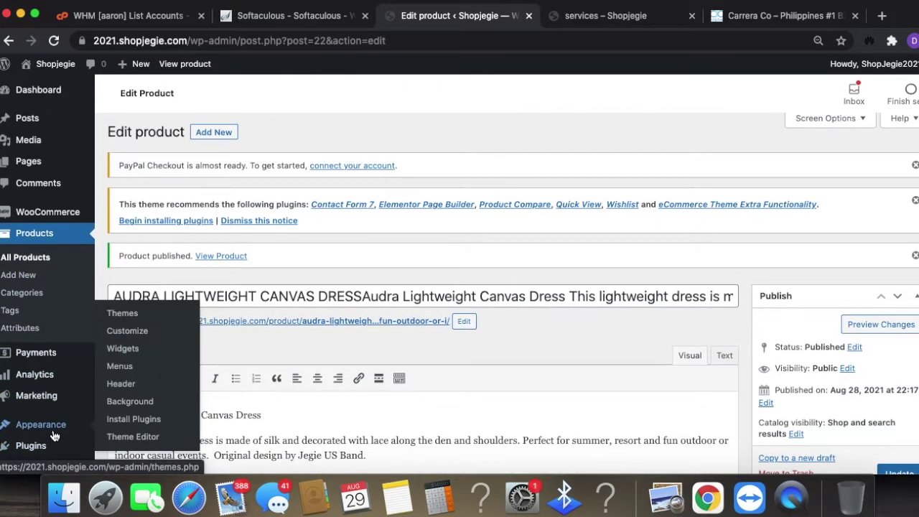
left_click(120, 367)
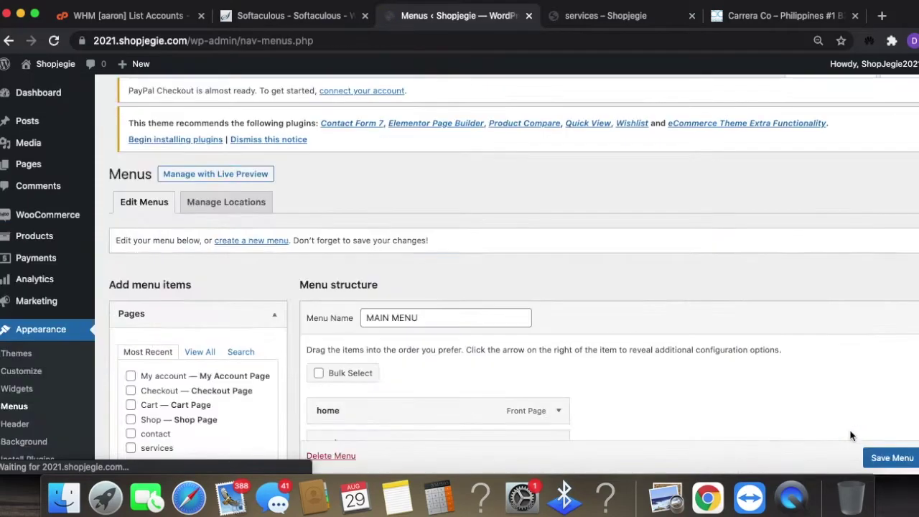
scroll(646, 352, "down", 5)
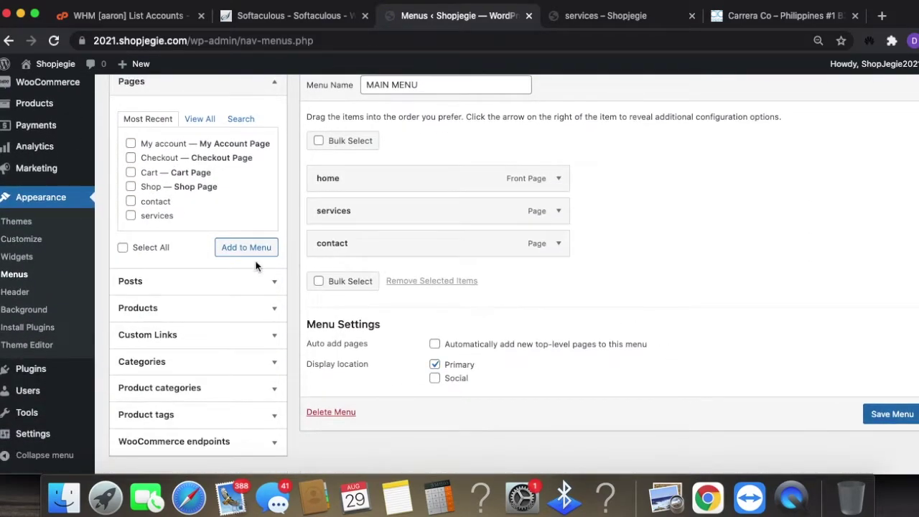
left_click(260, 394)
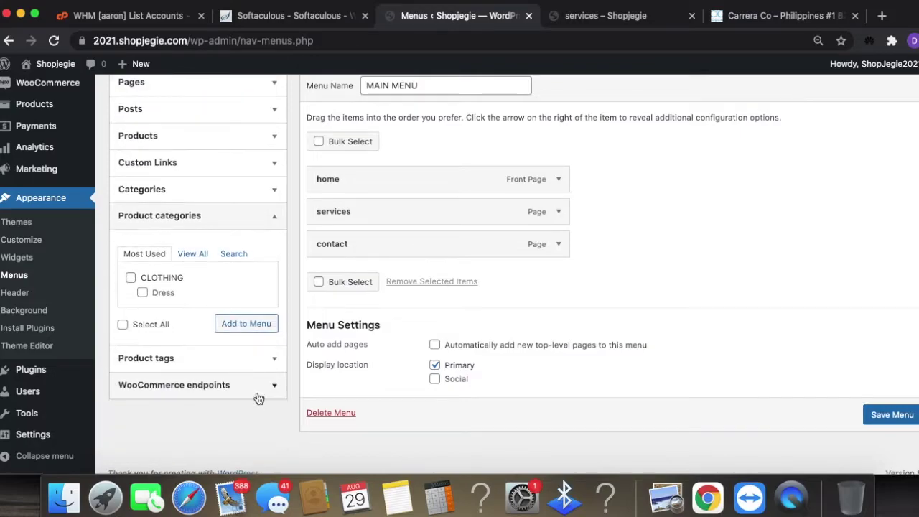
left_click(195, 257)
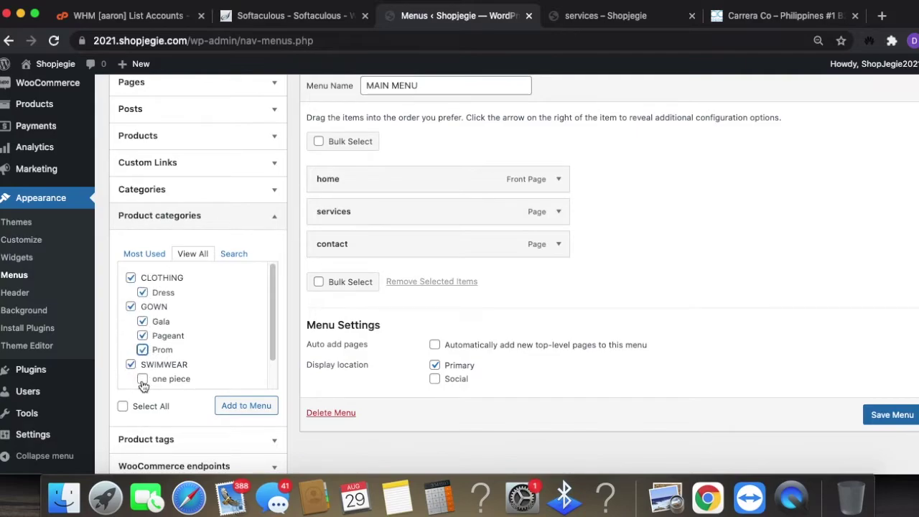
scroll(183, 349, "down", 2)
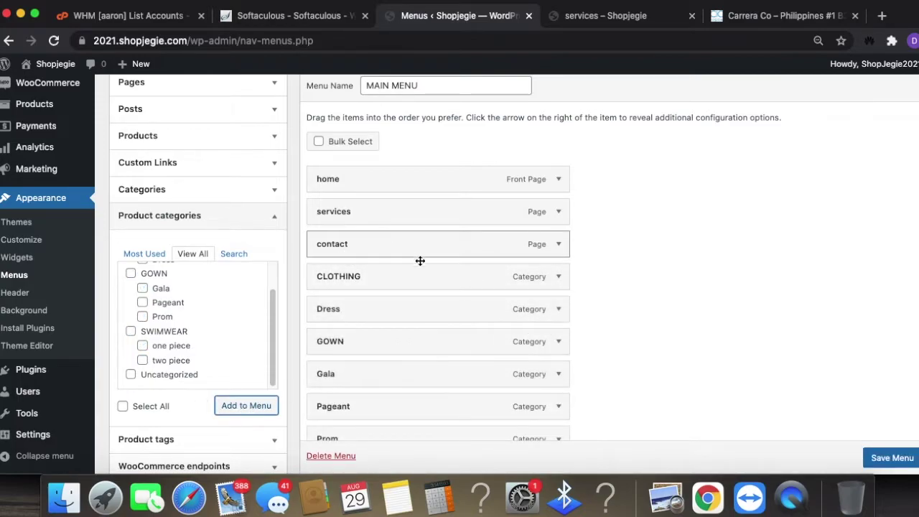
- Nest CLOTHING and GOWN as sub items under home in the MAIN MENU
left_click_drag(341, 281, 361, 221)
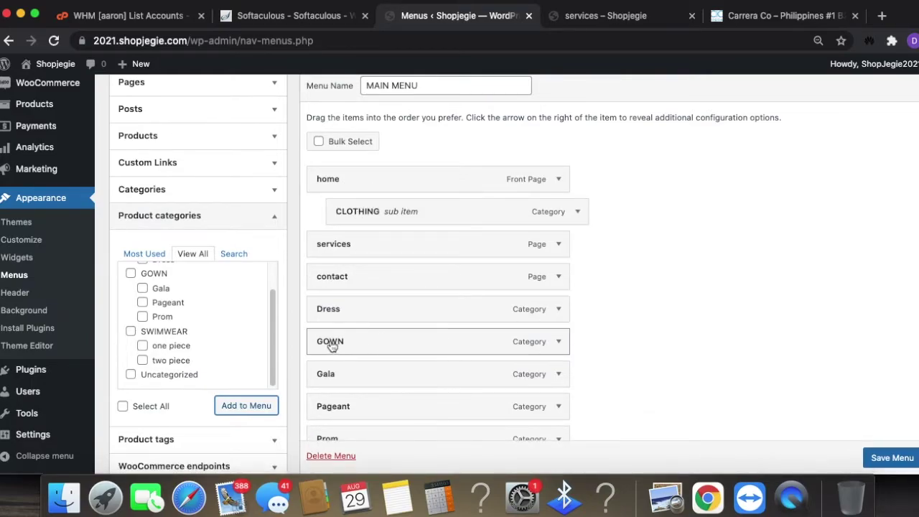
left_click_drag(335, 341, 350, 238)
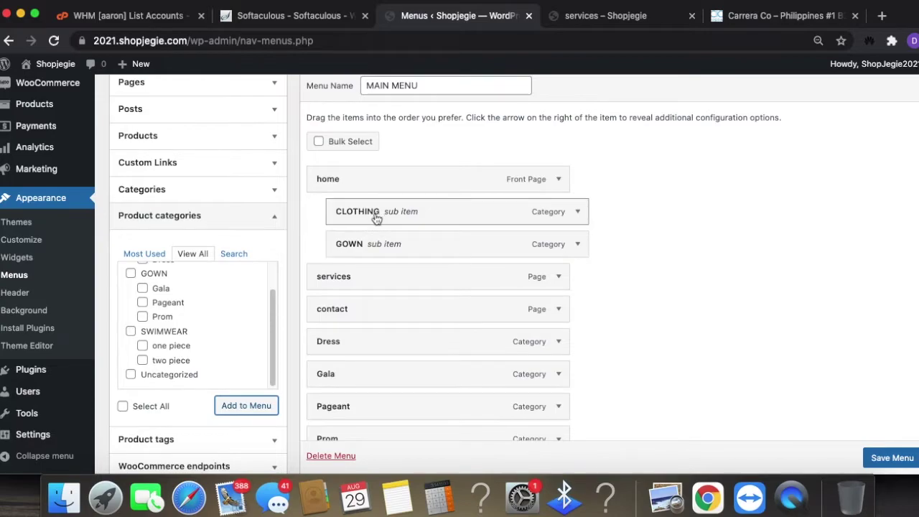
scroll(392, 377, "down", 3)
scroll(390, 376, "up", 5)
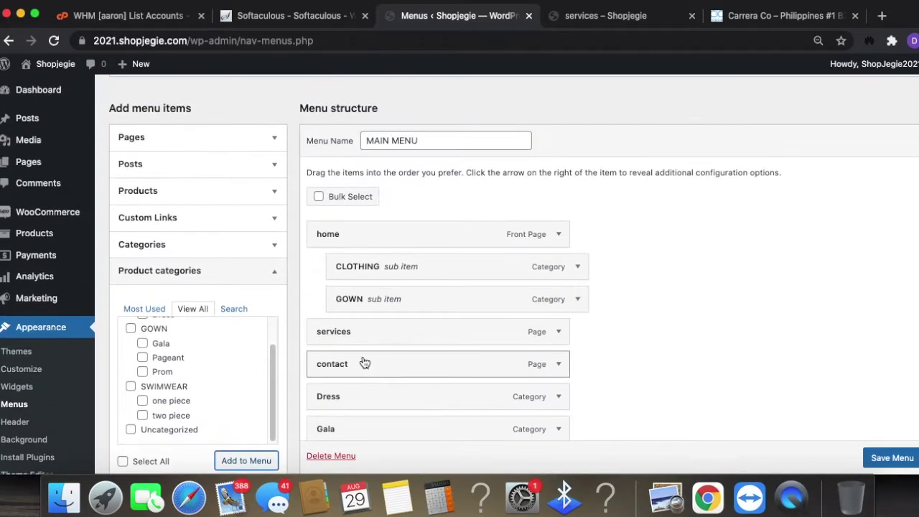
- Add the Shop page to the menu and drag it higher in the structure
left_click(241, 149)
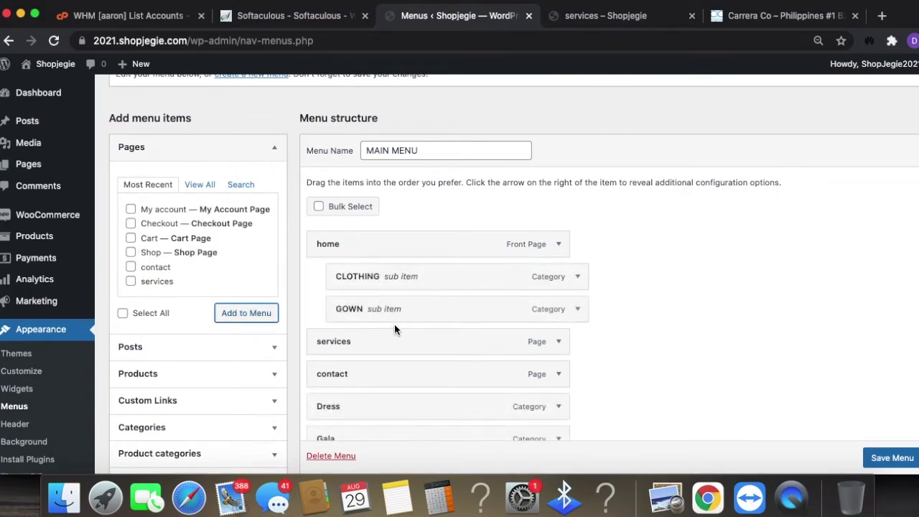
scroll(402, 356, "down", 2)
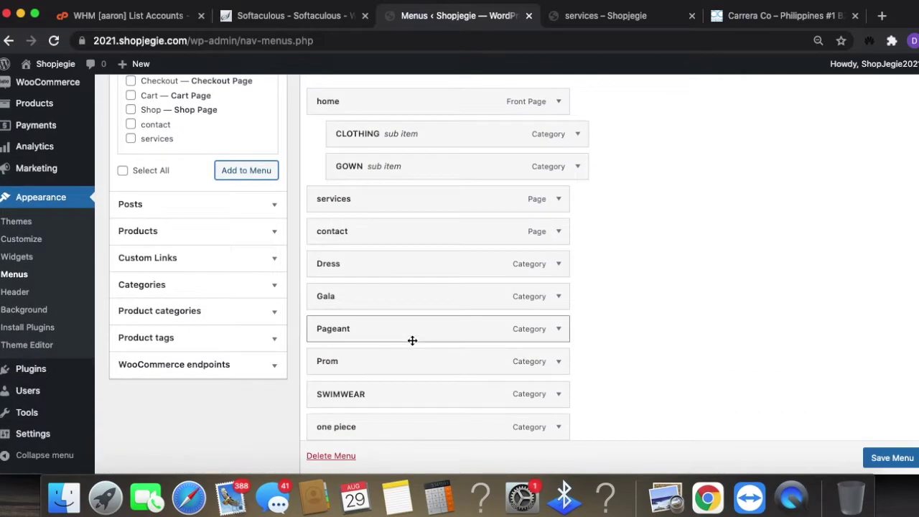
scroll(412, 341, "down", 5)
left_click_drag(367, 239, 345, 86)
mouse_move(400, 203)
left_mouse_down()
mouse_move(412, 290)
mouse_move(409, 139)
mouse_move(404, 208)
left_mouse_up()
- Place Shop at the top level of the menu, directly below home
scroll(421, 317, "down", 1)
scroll(420, 317, "down", 3)
scroll(366, 259, "up", 4)
left_click_drag(363, 294, 357, 113)
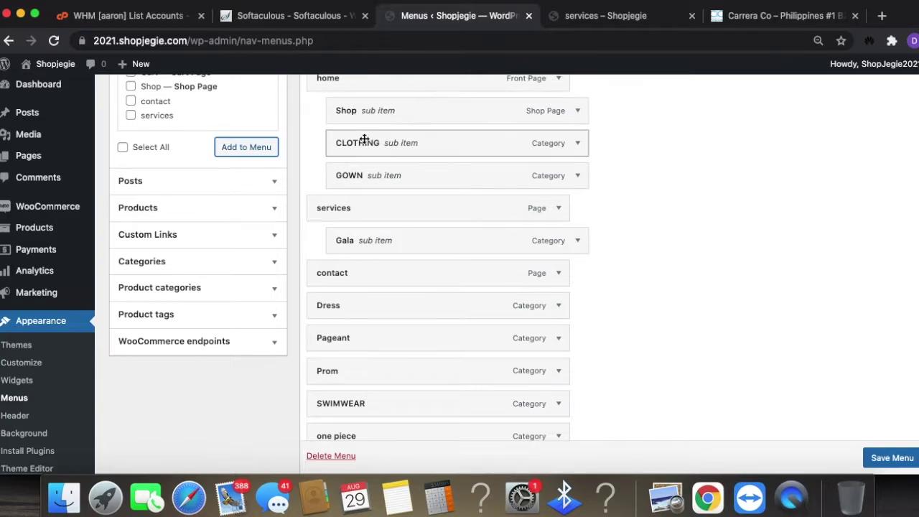
scroll(402, 179, "up", 7)
left_click_drag(362, 363, 329, 321)
left_click_drag(329, 354, 343, 320)
mouse_move(341, 335)
left_mouse_down()
mouse_move(338, 308)
mouse_move(338, 323)
left_mouse_up()
scroll(388, 356, "down", 4)
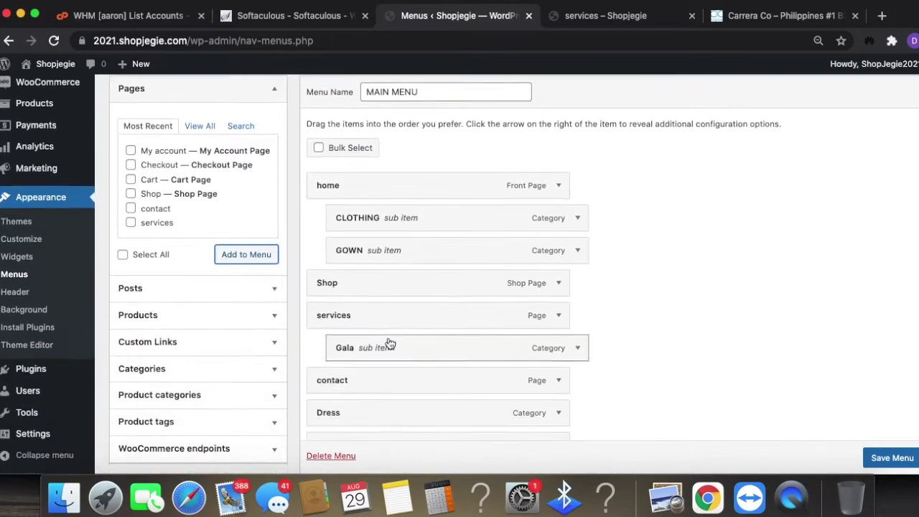
- Move CLOTHING and GOWN under Shop, with Gala beneath GOWN
left_click_drag(365, 224, 365, 268)
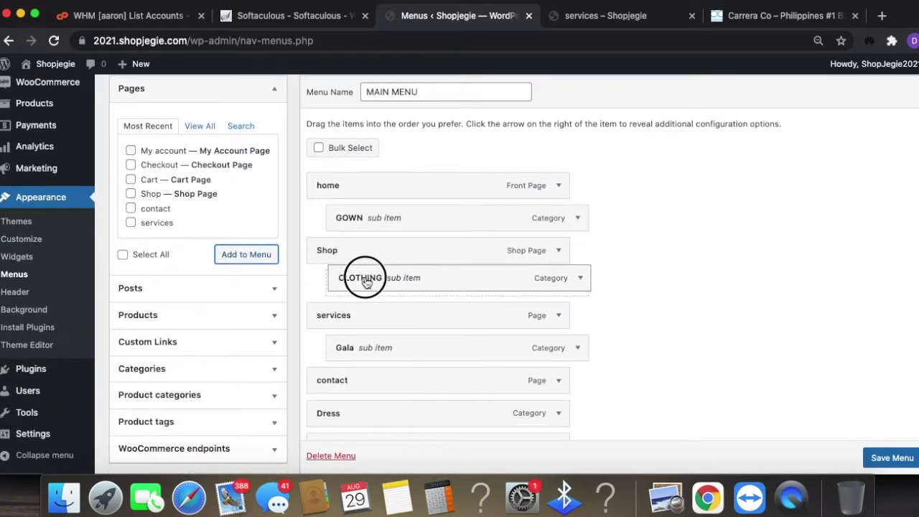
left_click_drag(385, 224, 385, 271)
left_click_drag(385, 309, 388, 283)
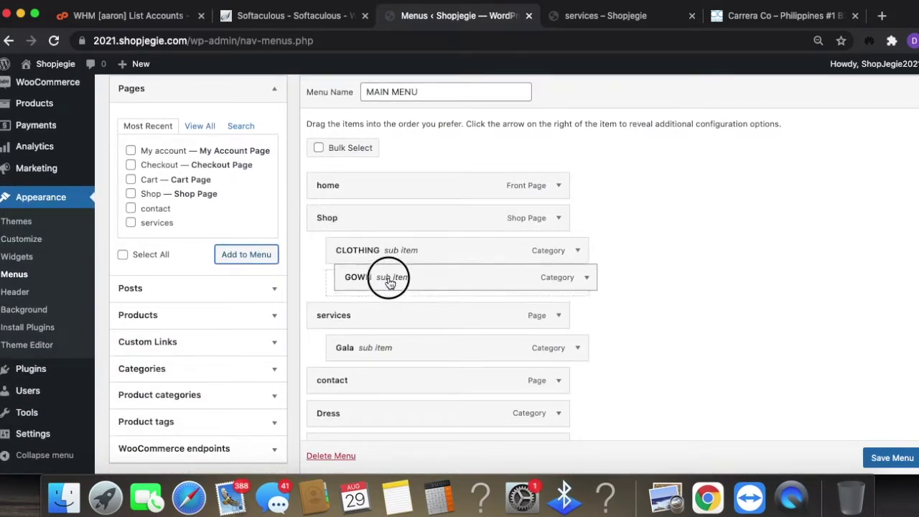
left_click_drag(400, 338, 414, 308)
scroll(425, 353, "down", 1)
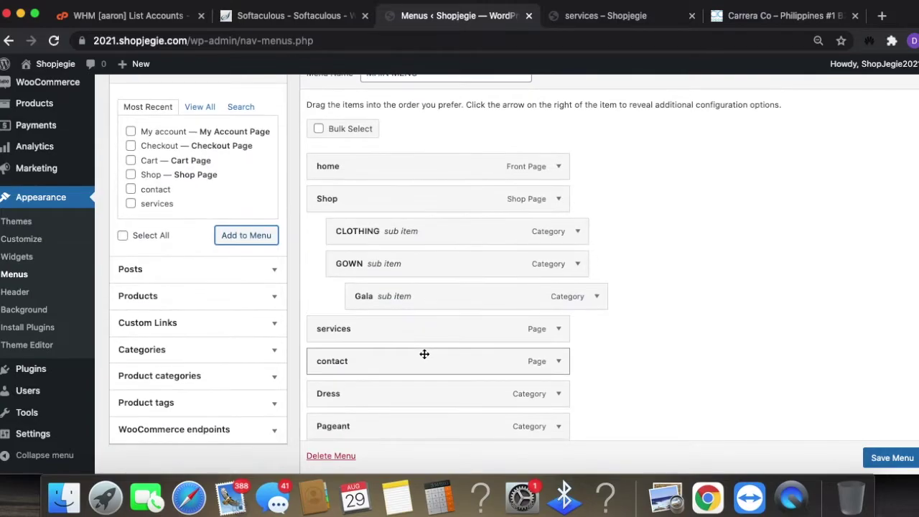
- Nest Dress under CLOTHING and Pageant under GOWN after Gala
left_click_drag(357, 390, 388, 300)
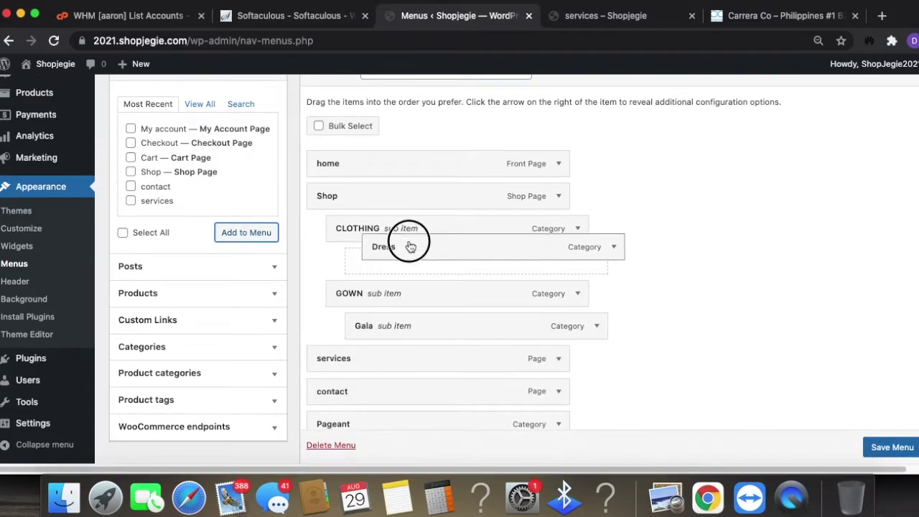
left_click_drag(401, 260, 396, 262)
scroll(400, 388, "down", 2)
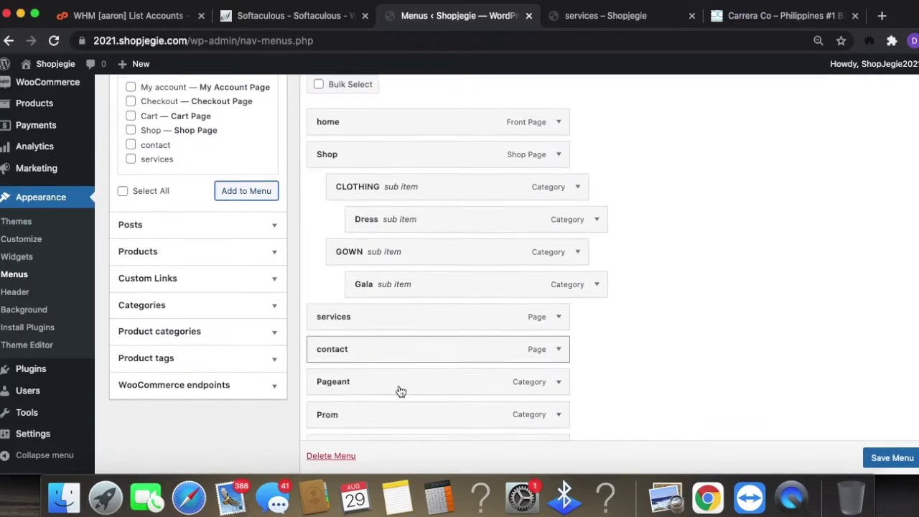
left_click_drag(378, 387, 421, 297)
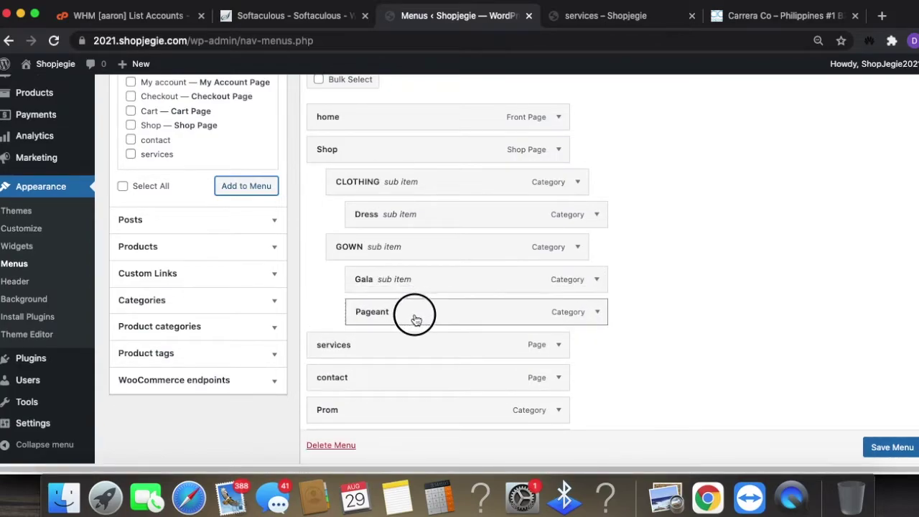
left_click_drag(415, 318, 416, 318)
scroll(398, 401, "down", 1)
left_click_drag(398, 397, 419, 269)
scroll(435, 359, "down", 3)
scroll(424, 289, "up", 6)
scroll(427, 286, "down", 8)
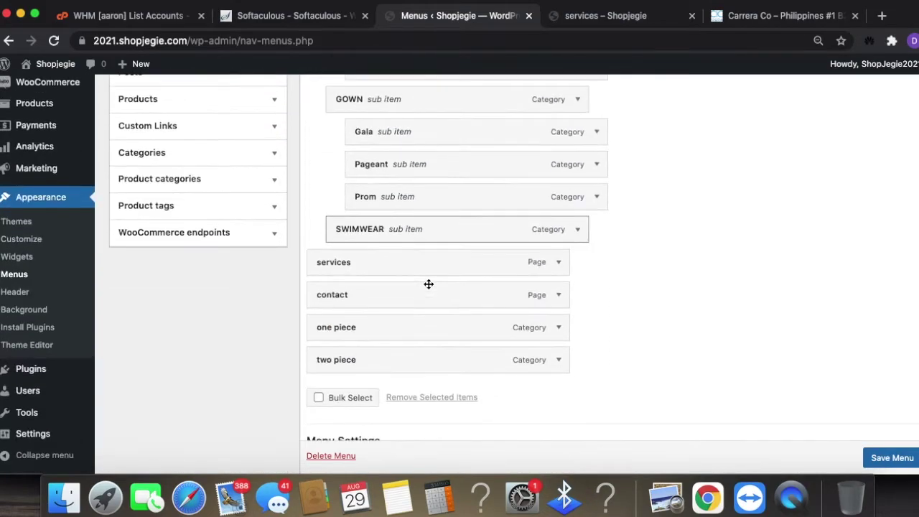
- Nest one piece and two piece as sub items under SWIMWEAR
left_click_drag(415, 331, 404, 267)
left_click_drag(390, 369, 439, 299)
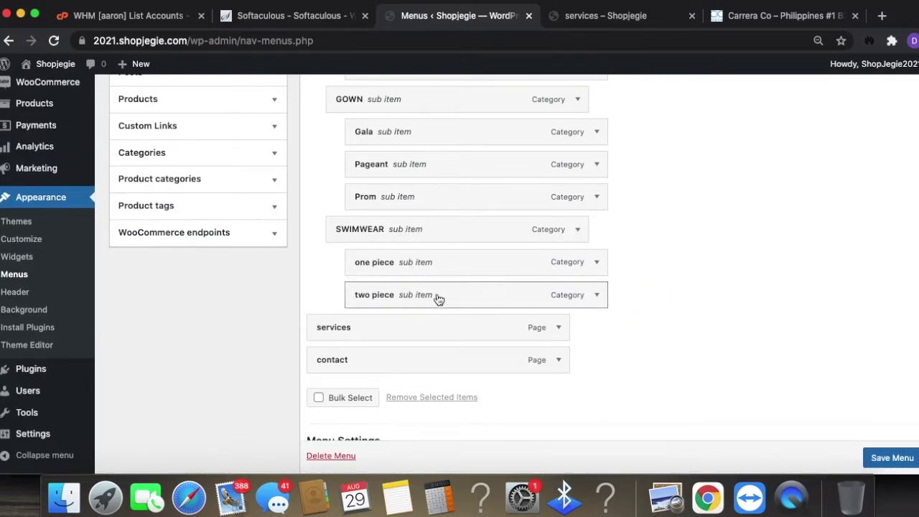
scroll(495, 330, "up", 1)
left_click_drag(472, 350, 470, 117)
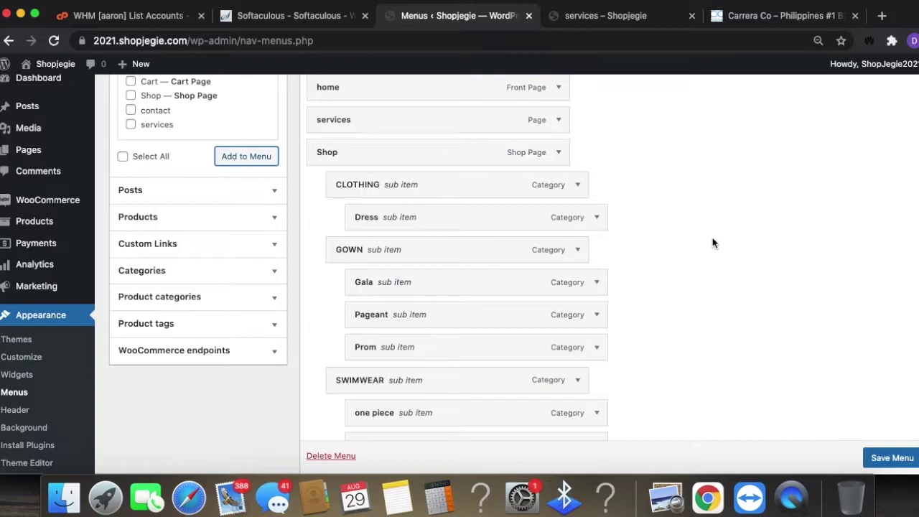
scroll(685, 276, "down", 5)
- Save MAIN MENU and assign it to the Primary theme location
left_click(886, 404)
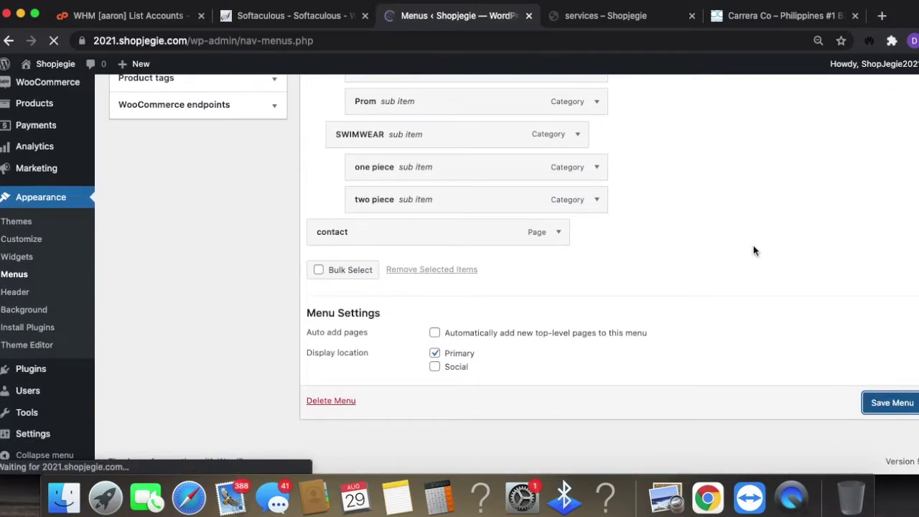
scroll(589, 323, "down", 2)
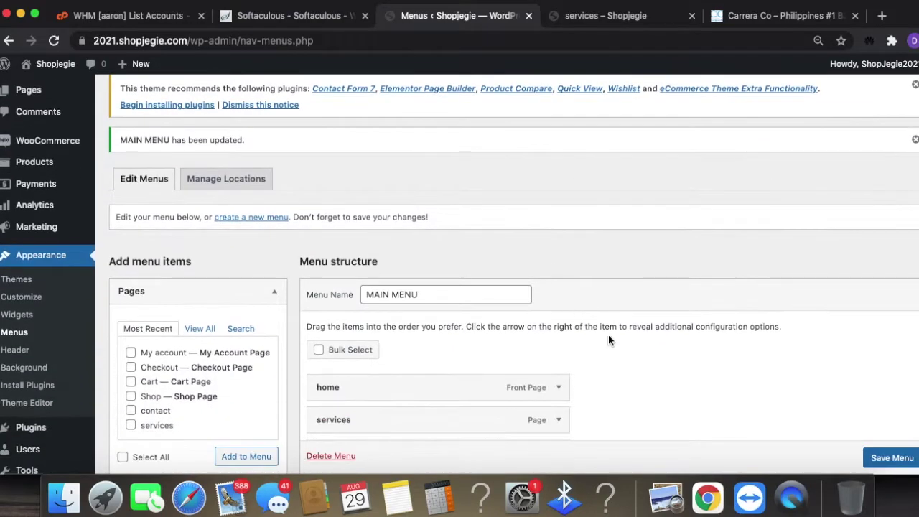
scroll(619, 338, "up", 2)
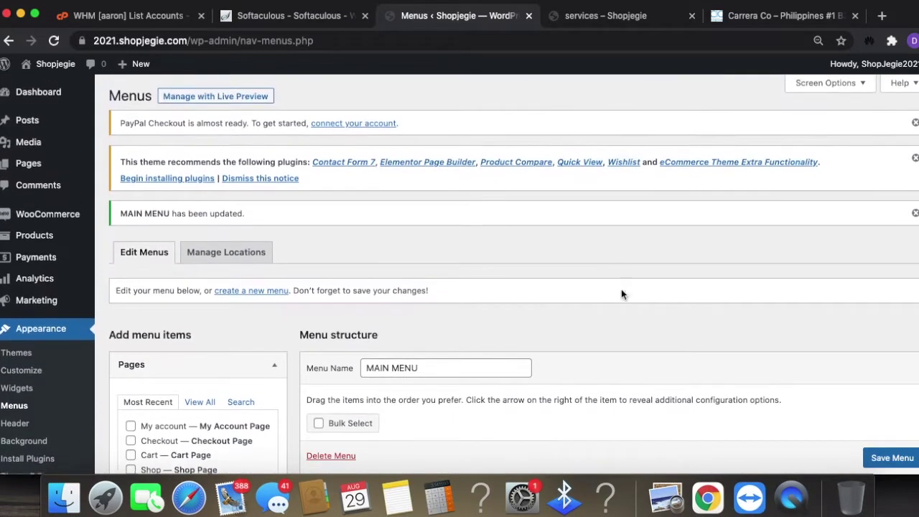
left_click(227, 257)
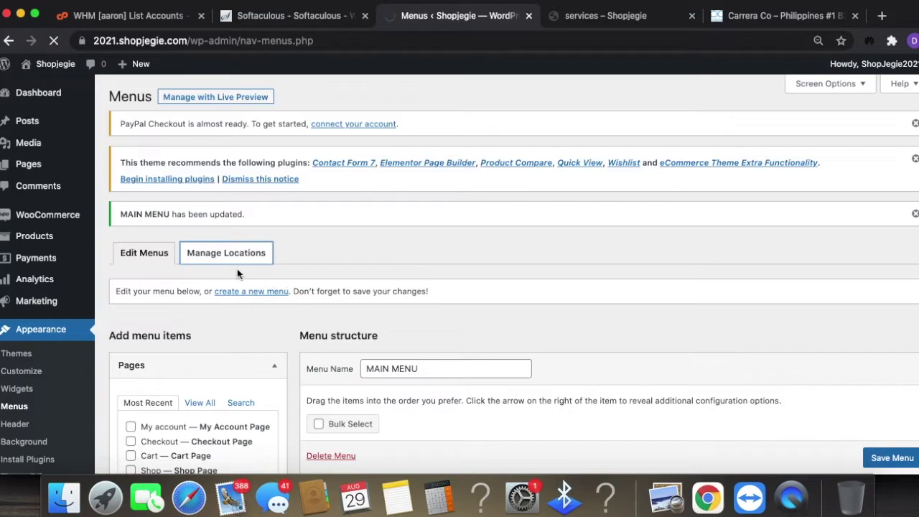
left_click(388, 298)
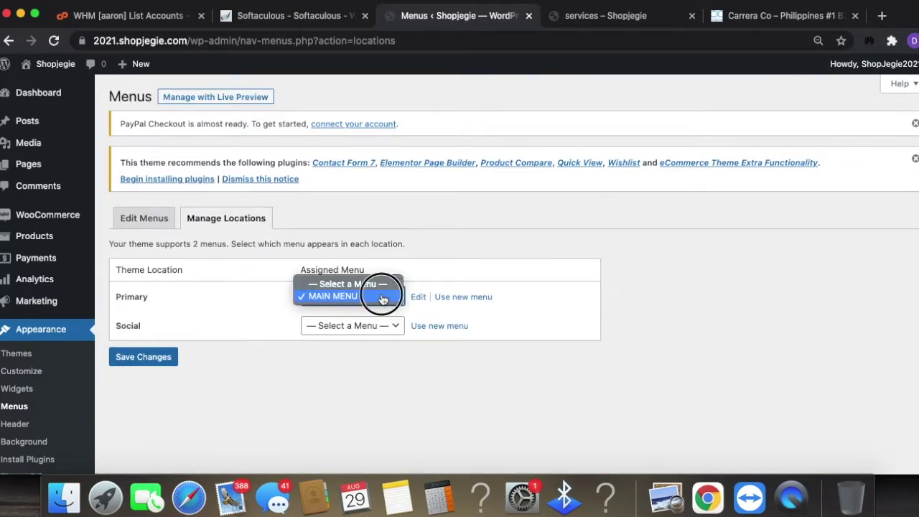
left_click(383, 297)
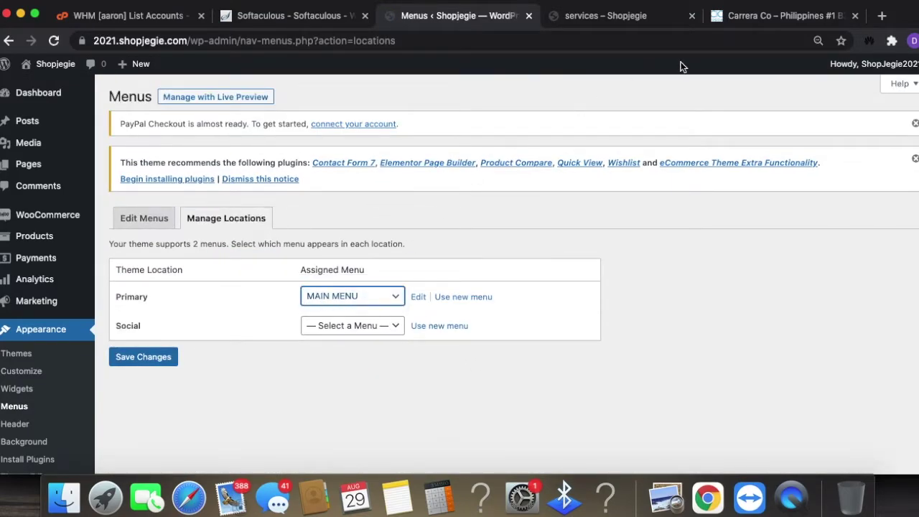
scroll(587, 96, "down", 1)
left_click(616, 20)
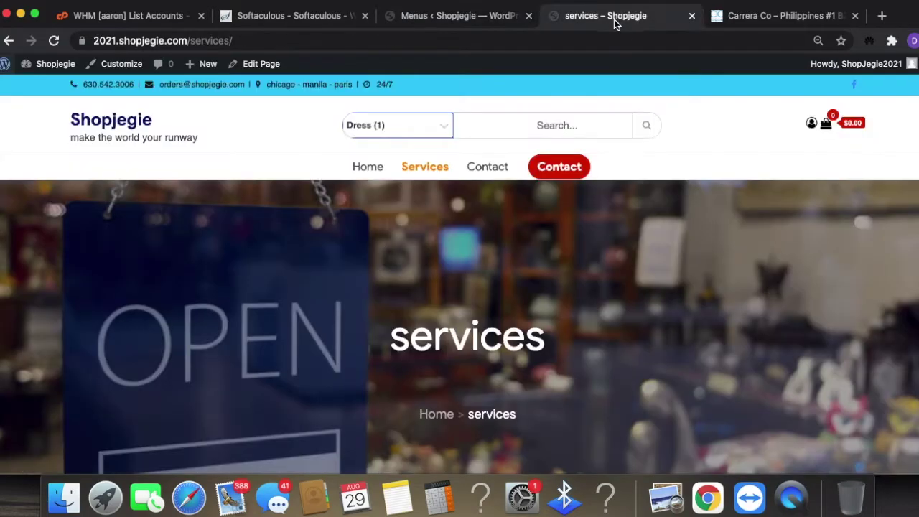
- Reload the services page and navigate Shop > CLOTHING > Dress through the new menu
left_click(689, 41)
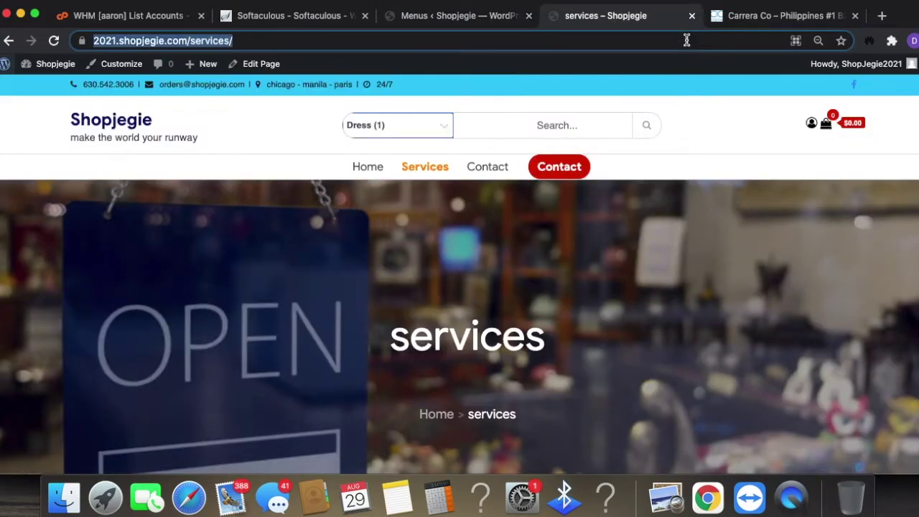
key("Return")
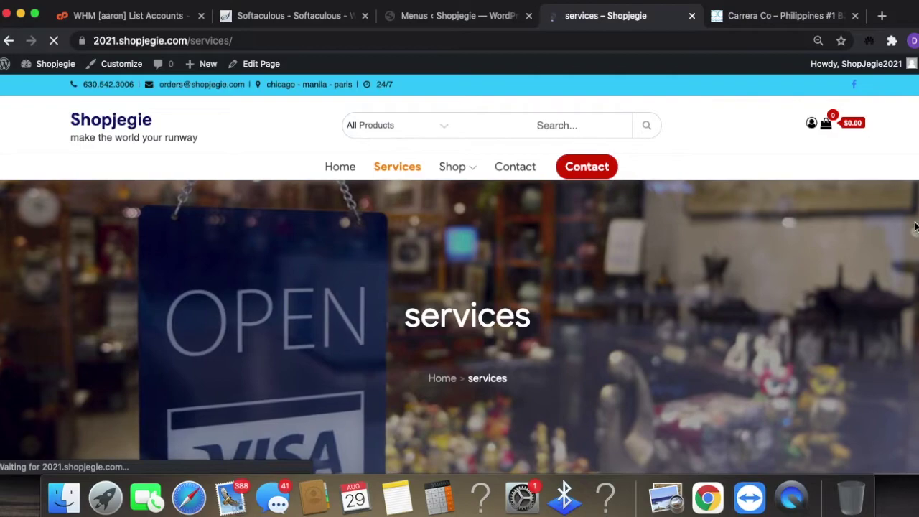
mouse_move(468, 172)
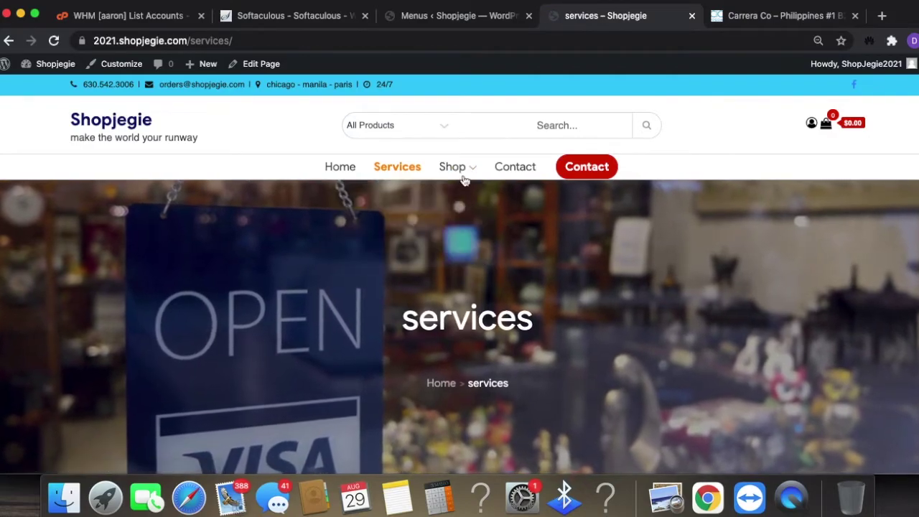
left_click(461, 203)
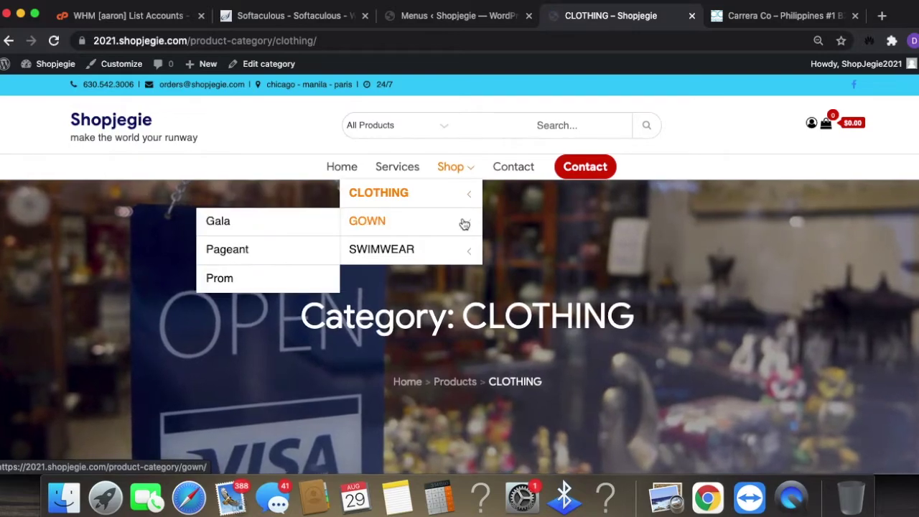
mouse_move(464, 249)
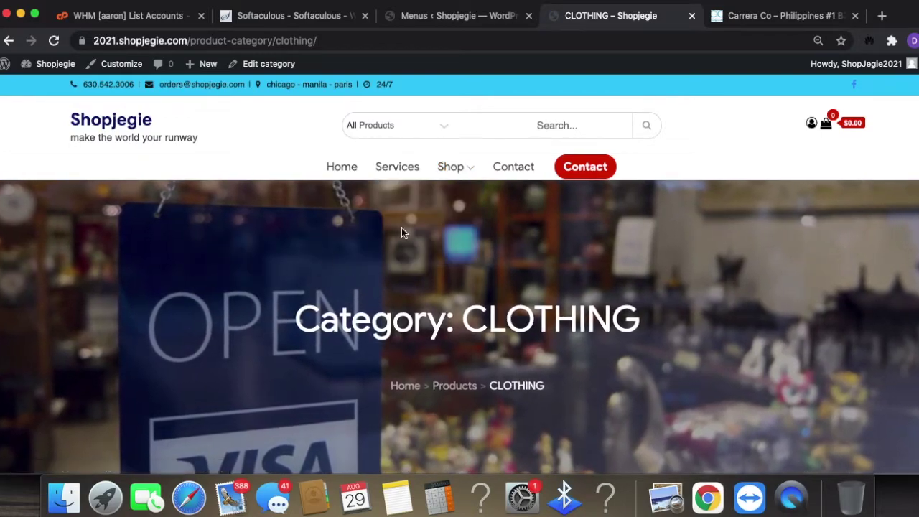
mouse_move(441, 202)
left_click(284, 199)
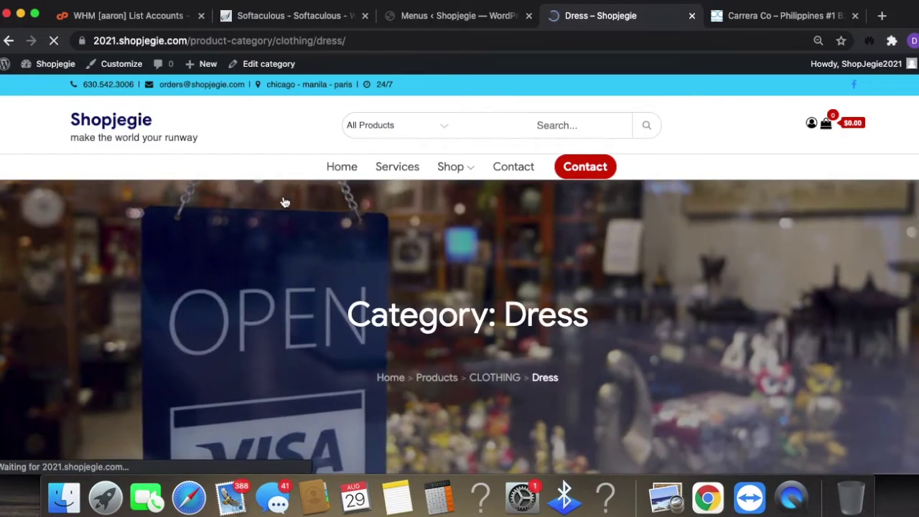
- Browse the Dress category and open the Audra Lightweight Canvas Dress product page
scroll(567, 271, "down", 4)
scroll(577, 270, "down", 2)
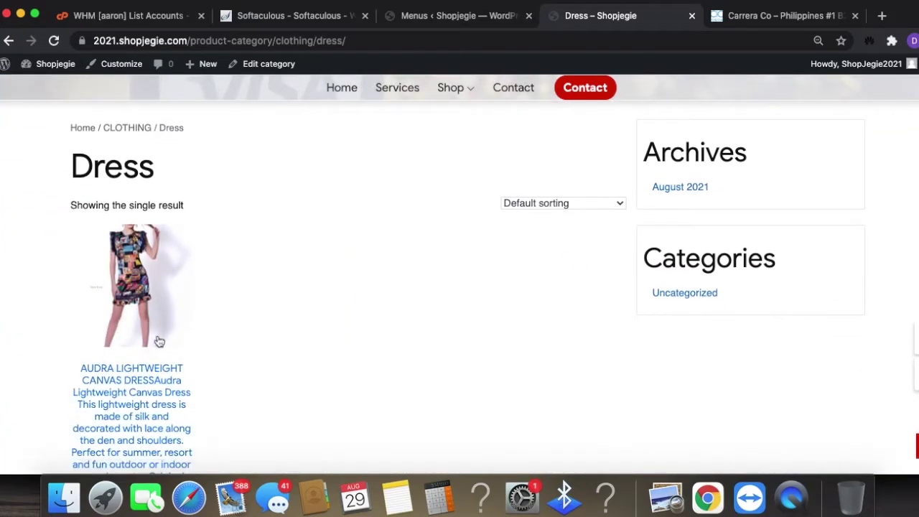
scroll(131, 361, "down", 3)
scroll(238, 349, "up", 1)
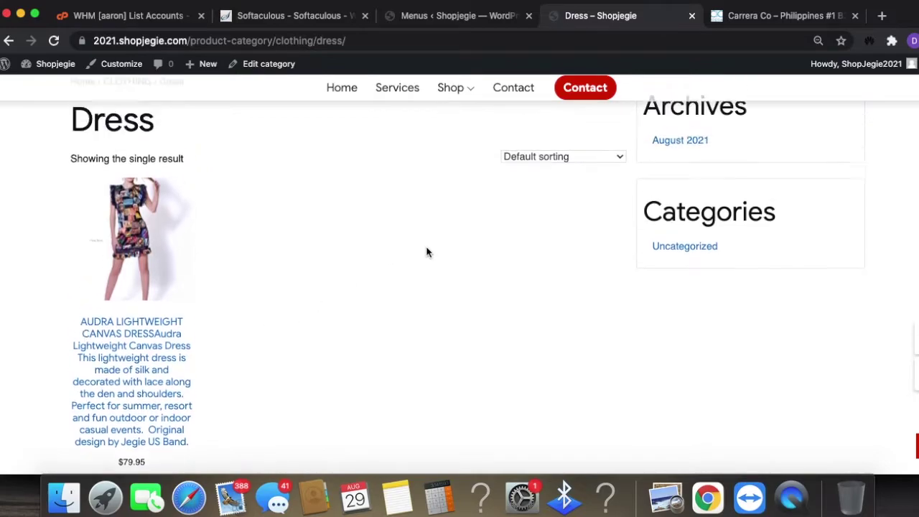
scroll(283, 366, "up", 2)
scroll(195, 359, "down", 3)
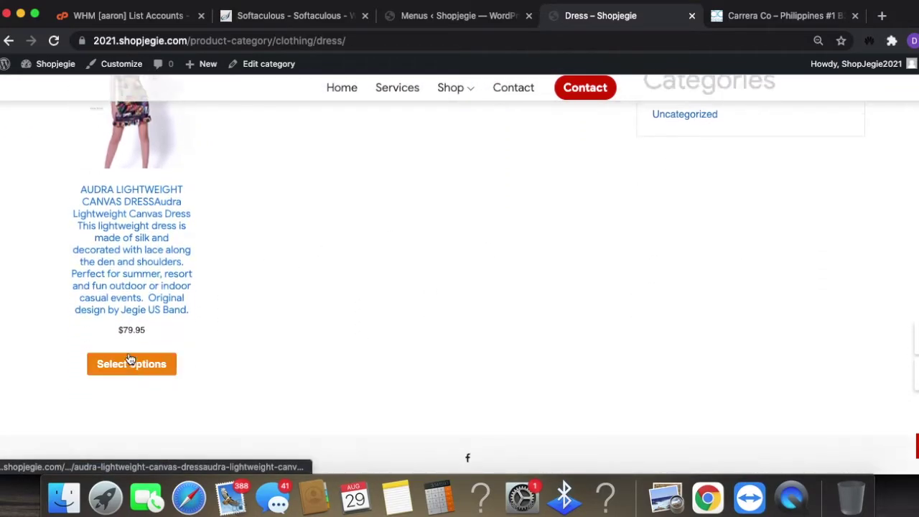
left_click(140, 369)
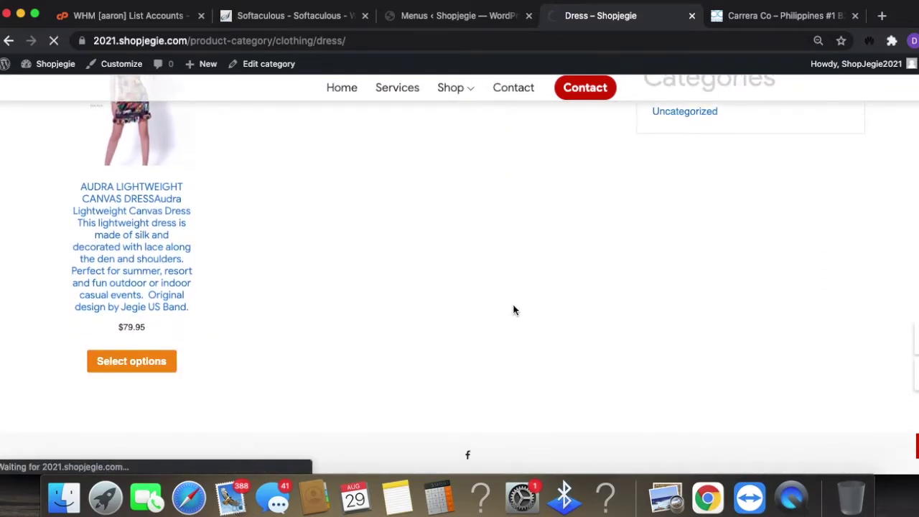
- Review the Audra dress product page, then return to WordPress admin
scroll(687, 338, "down", 3)
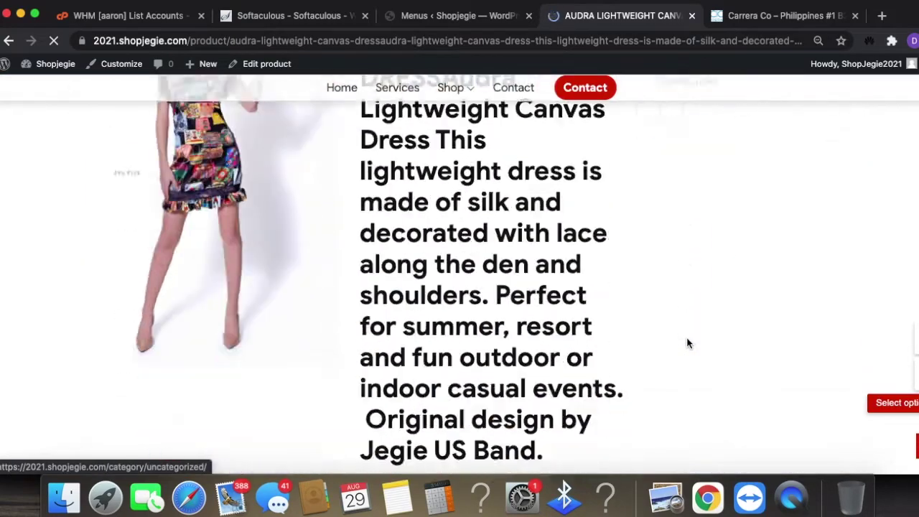
scroll(687, 343, "down", 5)
scroll(686, 342, "up", 5)
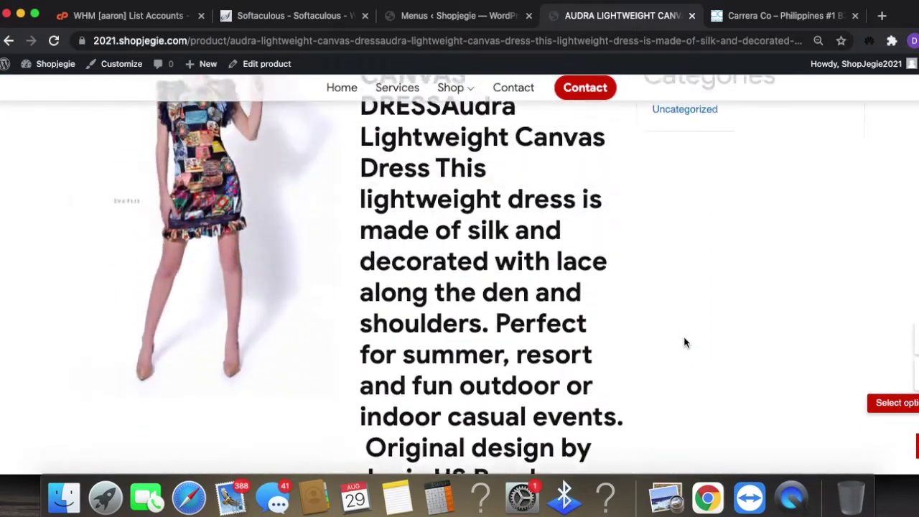
scroll(684, 343, "up", 5)
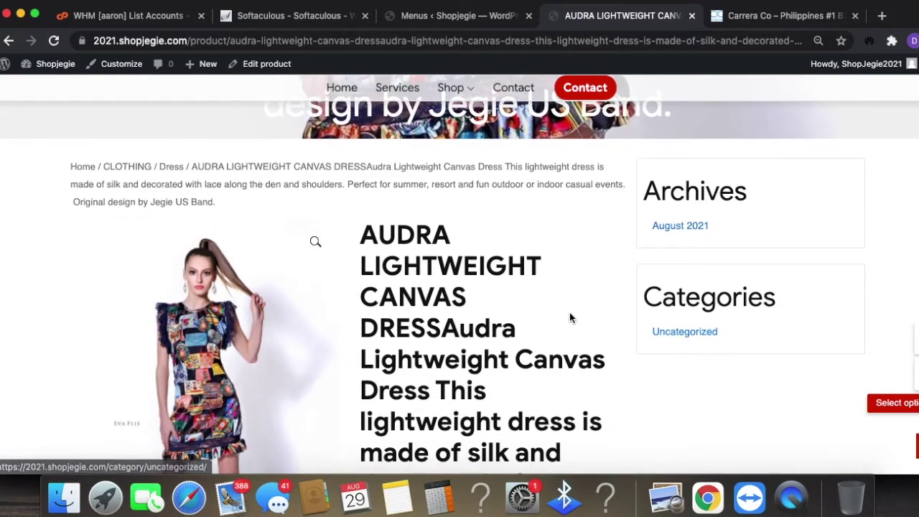
scroll(534, 291, "down", 4)
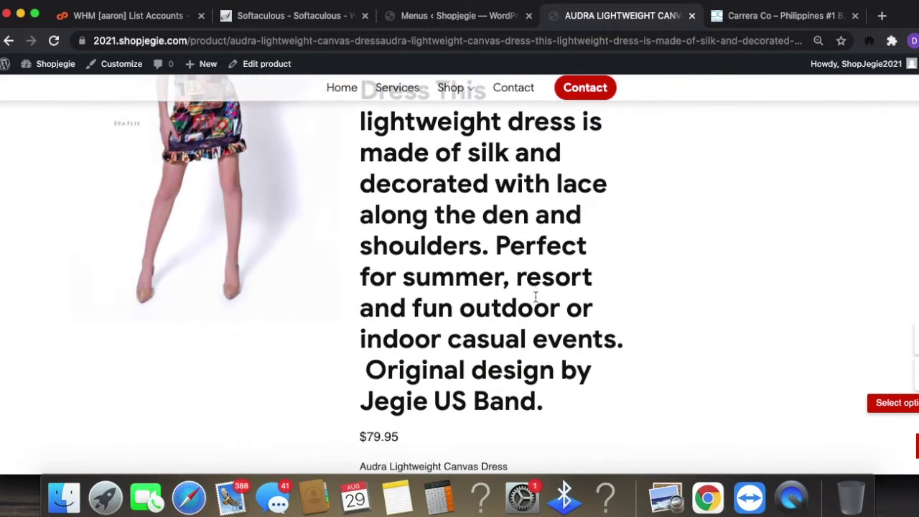
scroll(616, 311, "up", 4)
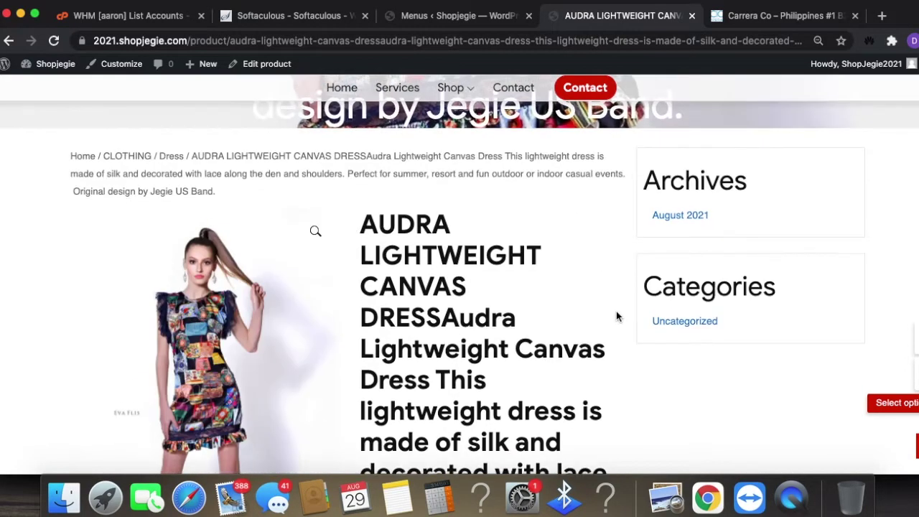
scroll(582, 321, "up", 5)
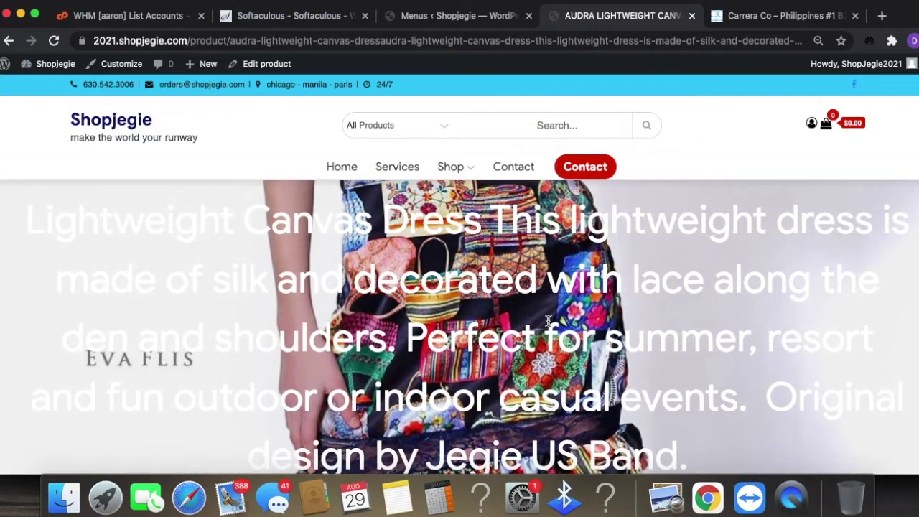
left_click(459, 15)
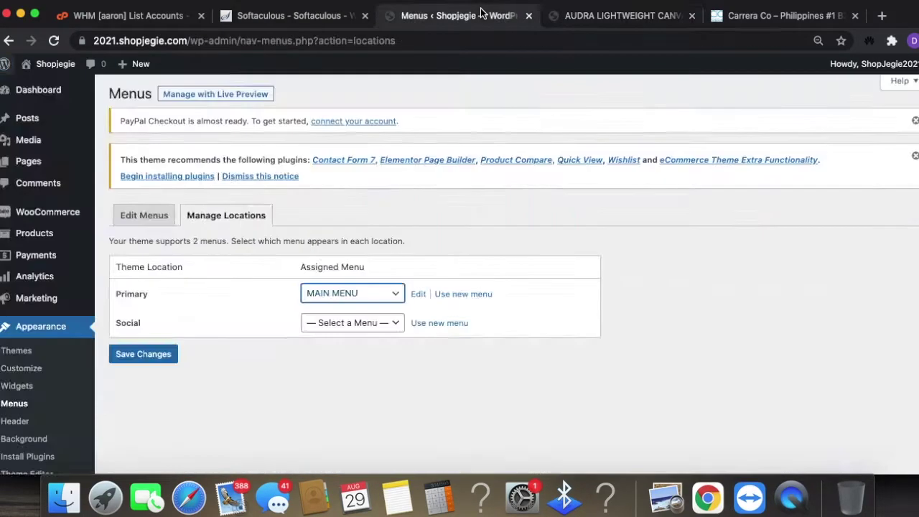
- Select the home page's sample text in the Customizer preview, then exit the Customizer
left_click_drag(206, 175, 569, 441)
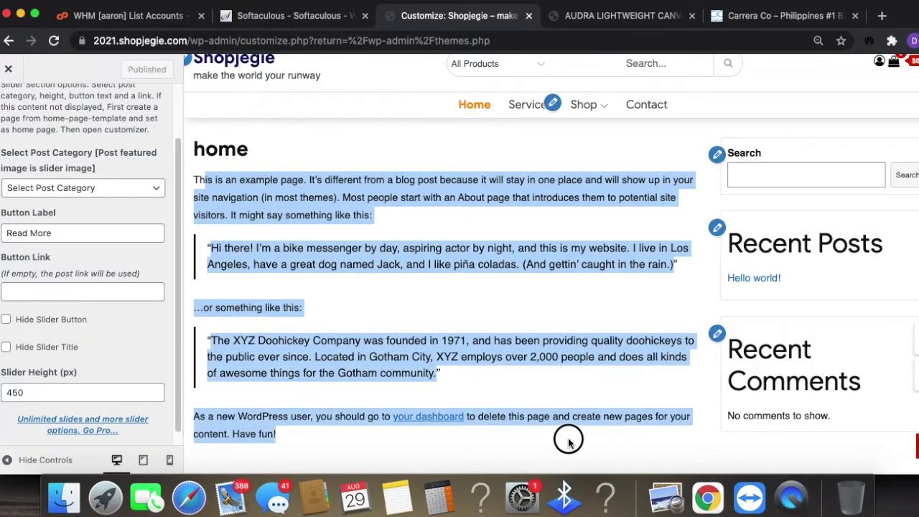
scroll(302, 230, "down", 1)
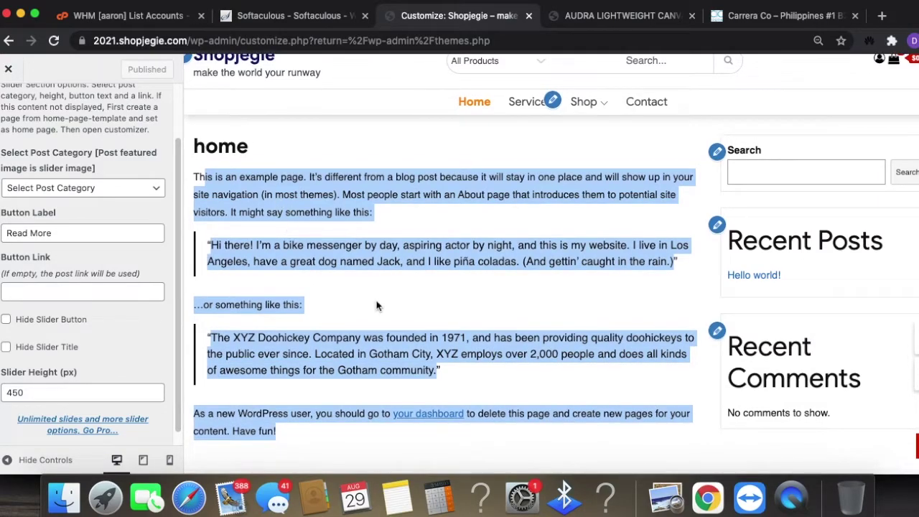
scroll(373, 316, "down", 3)
scroll(365, 306, "up", 4)
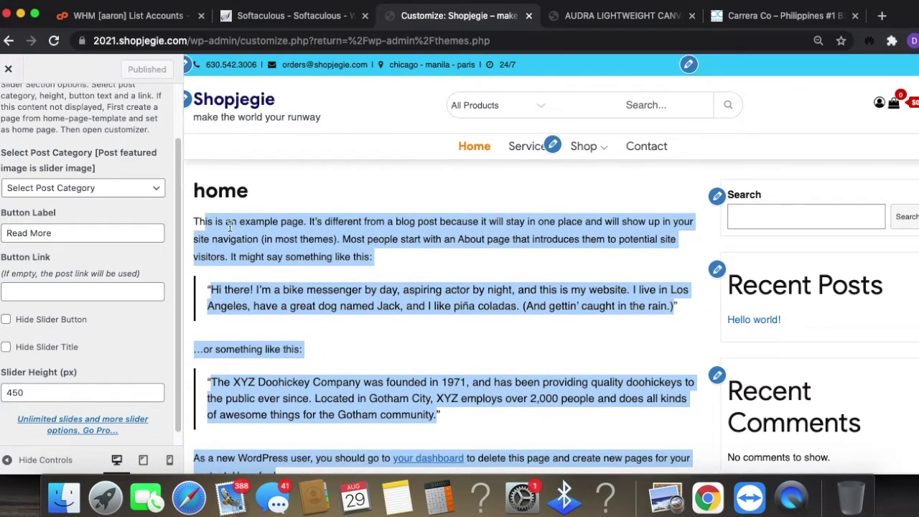
left_click(8, 68)
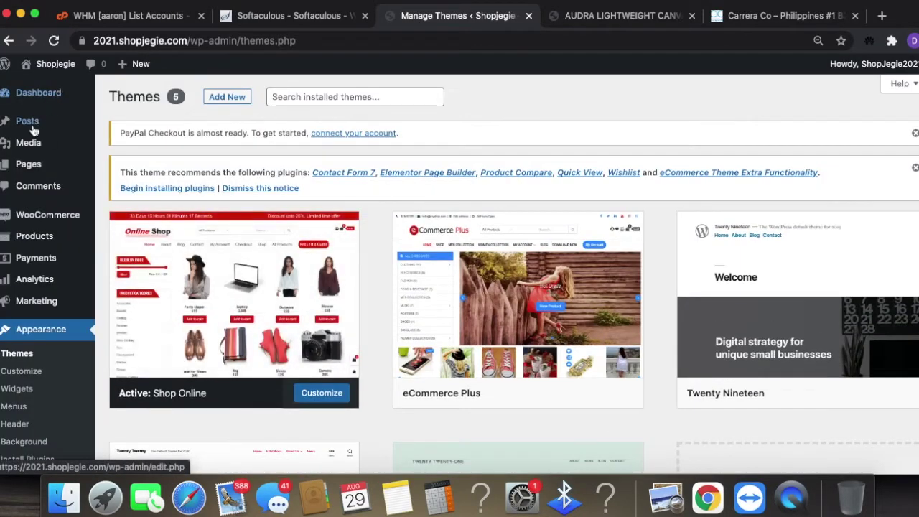
mouse_move(31, 168)
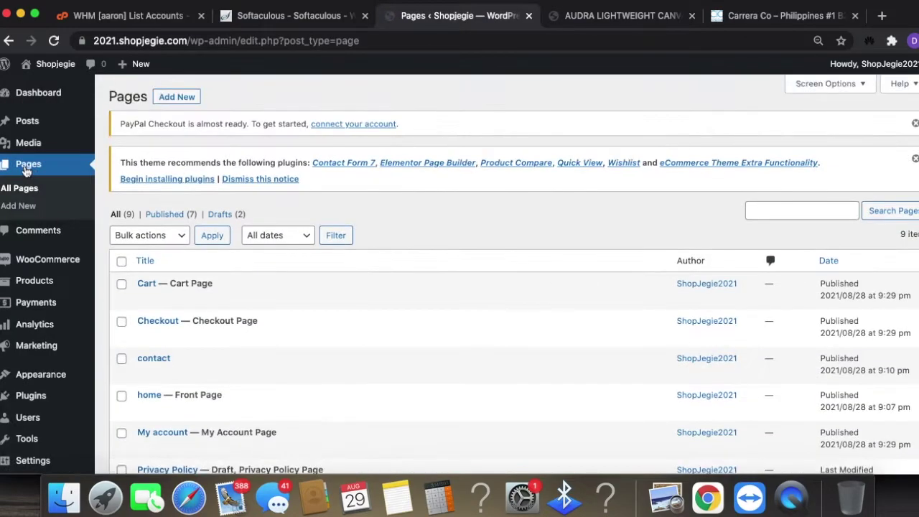
- Delete all five sample text blocks from the home page and update it
scroll(212, 384, "down", 5)
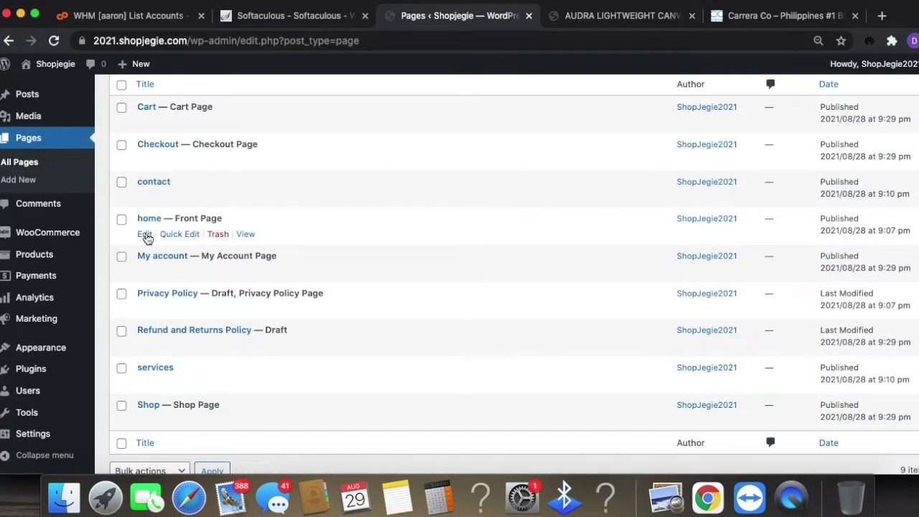
left_click(145, 235)
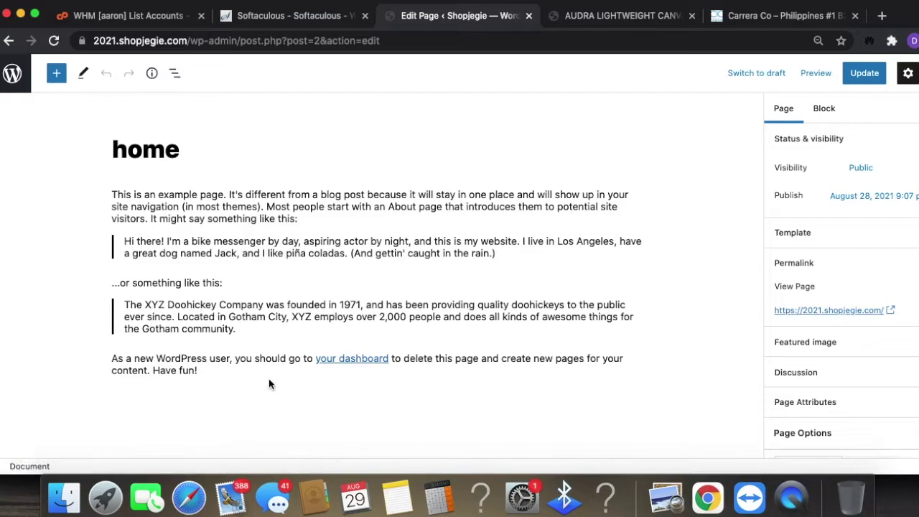
left_click(204, 370)
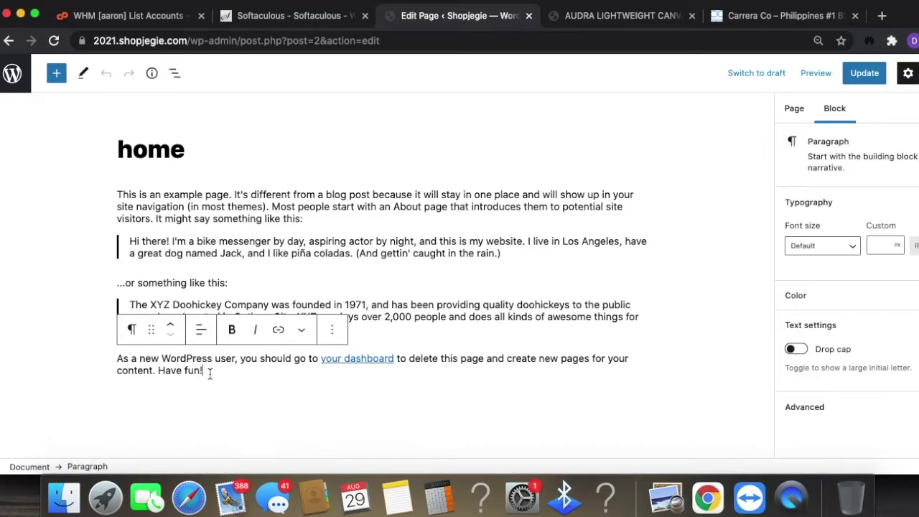
left_click_drag(209, 373, 108, 192)
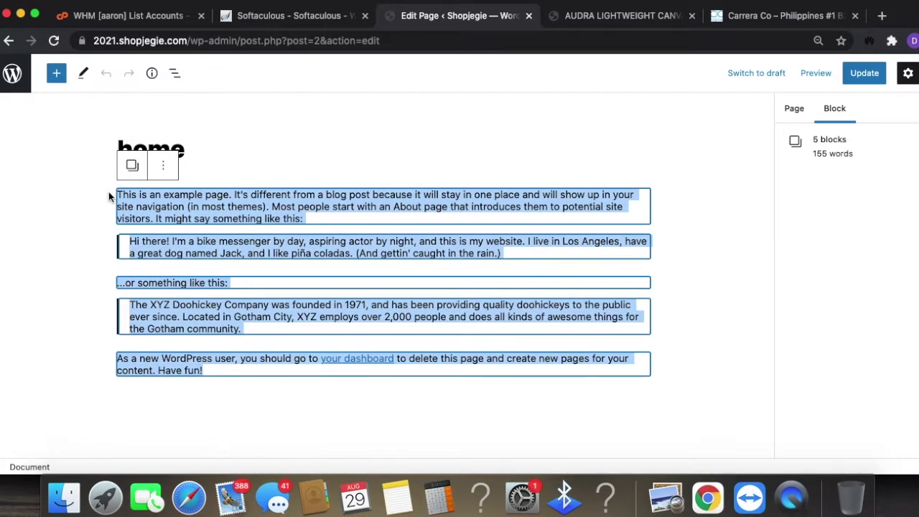
key("BackSpace")
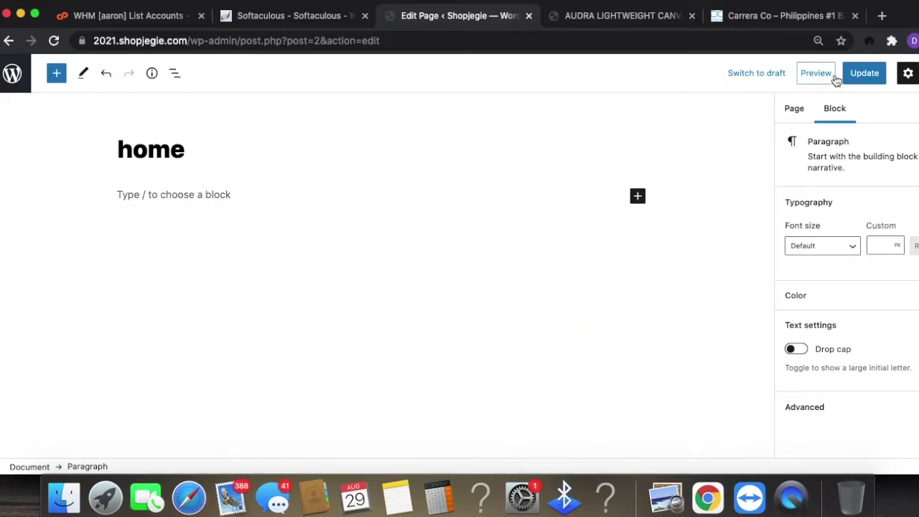
left_click(858, 74)
- Check the live product page and blank storefront home page, then resume editing home
left_click(620, 15)
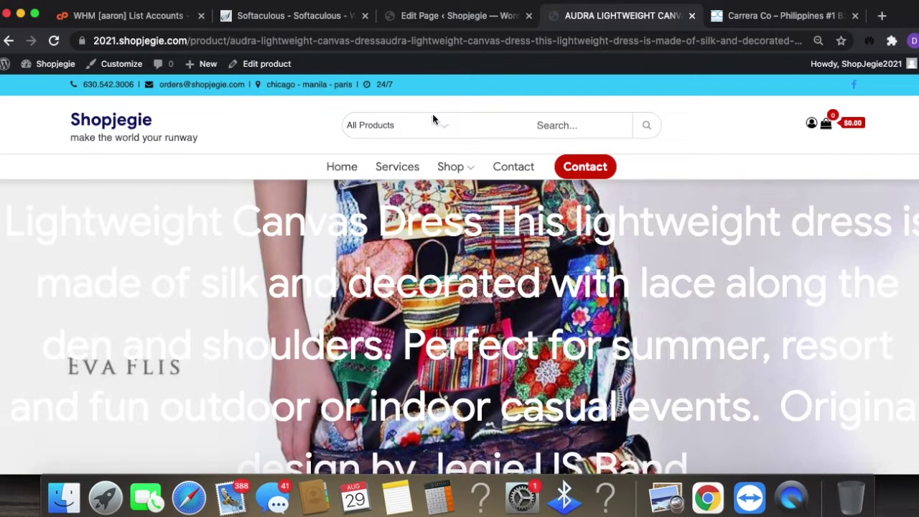
left_click(343, 168)
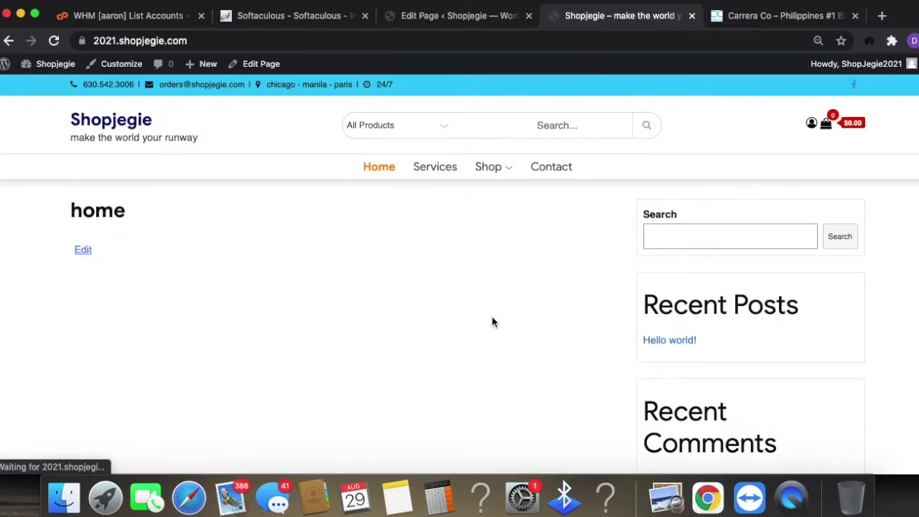
scroll(505, 331, "down", 3)
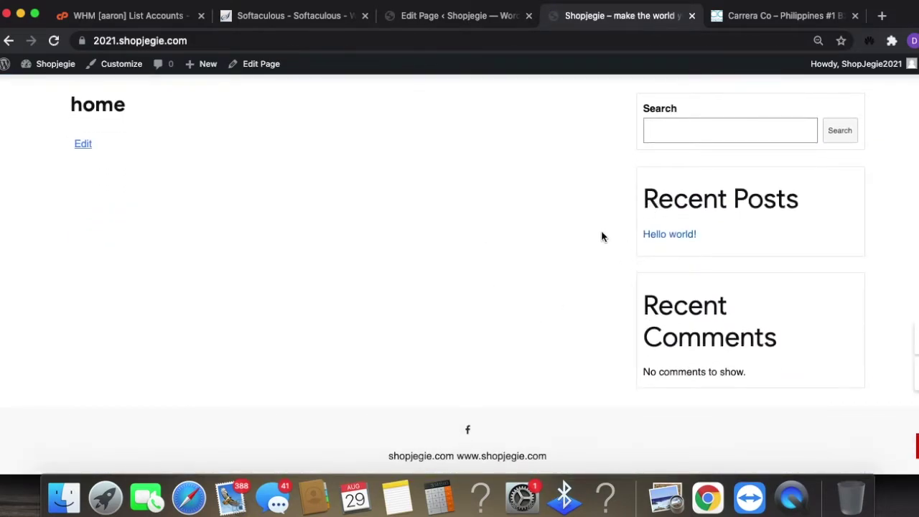
scroll(602, 237, "up", 3)
left_click(460, 17)
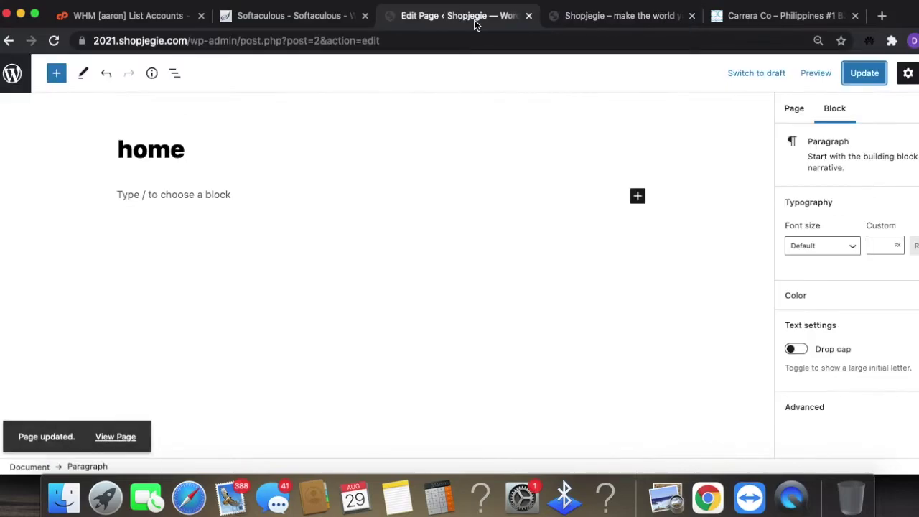
- Add an Image block with the six dress models image from the Media Library and update
left_click(638, 196)
left_click(742, 296)
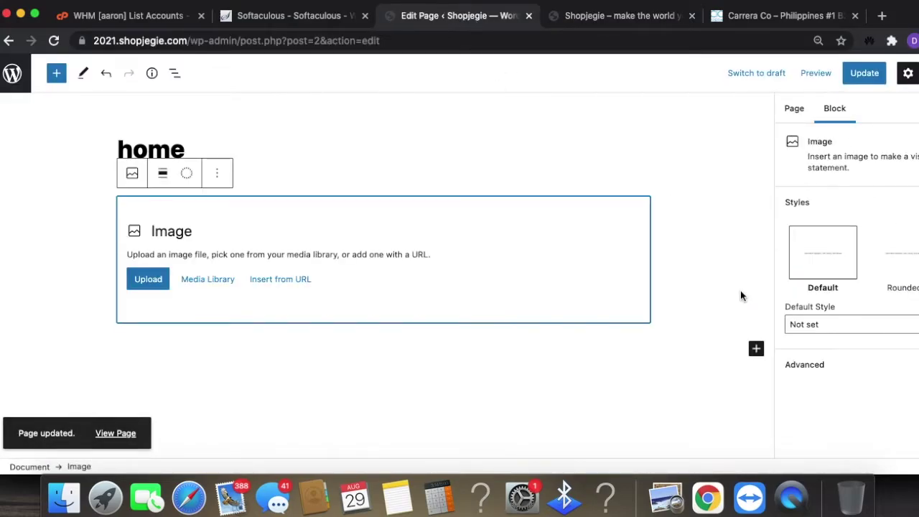
left_click(165, 274)
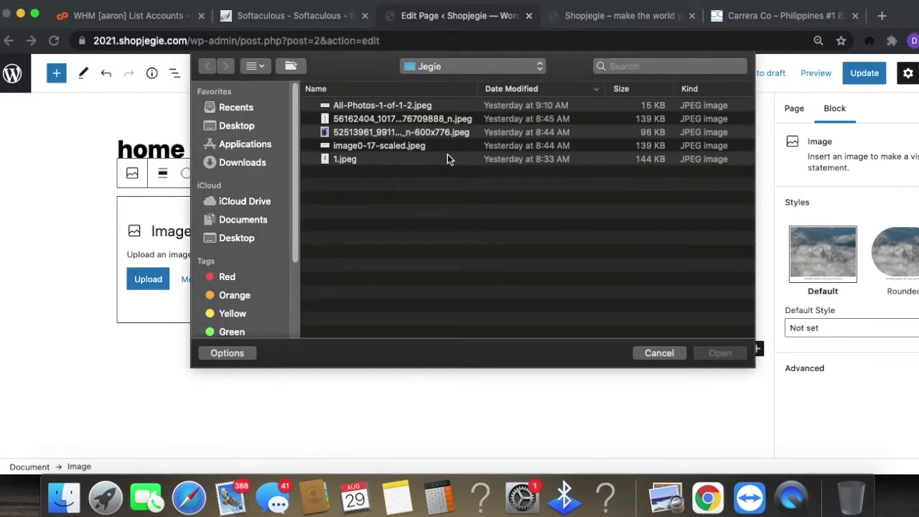
left_click(660, 352)
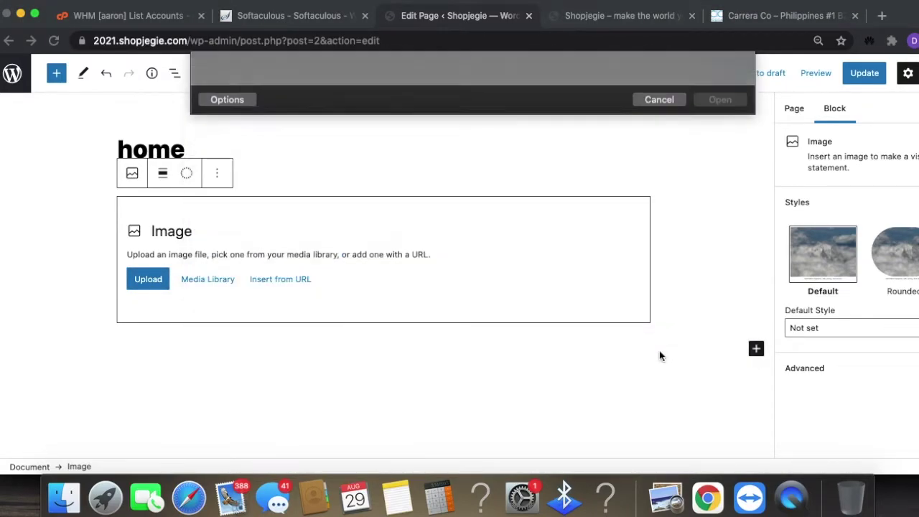
left_click(190, 280)
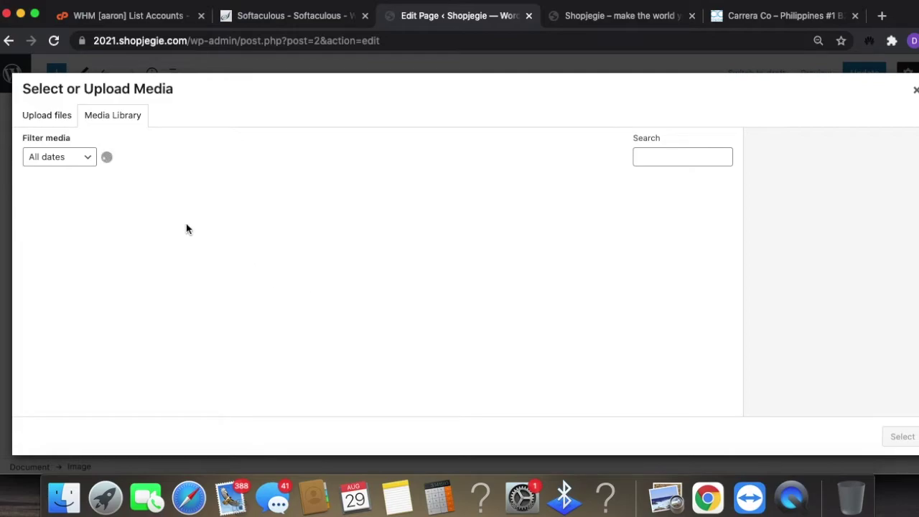
left_click(85, 218)
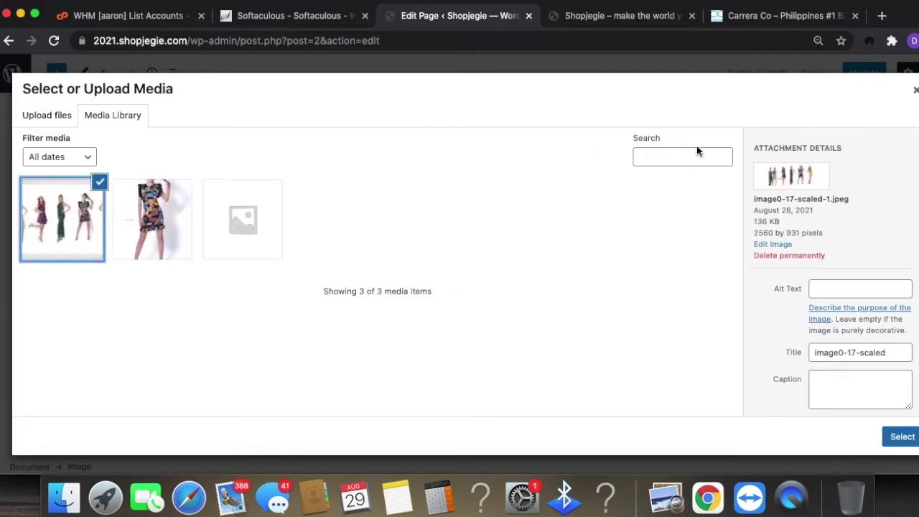
left_click(903, 438)
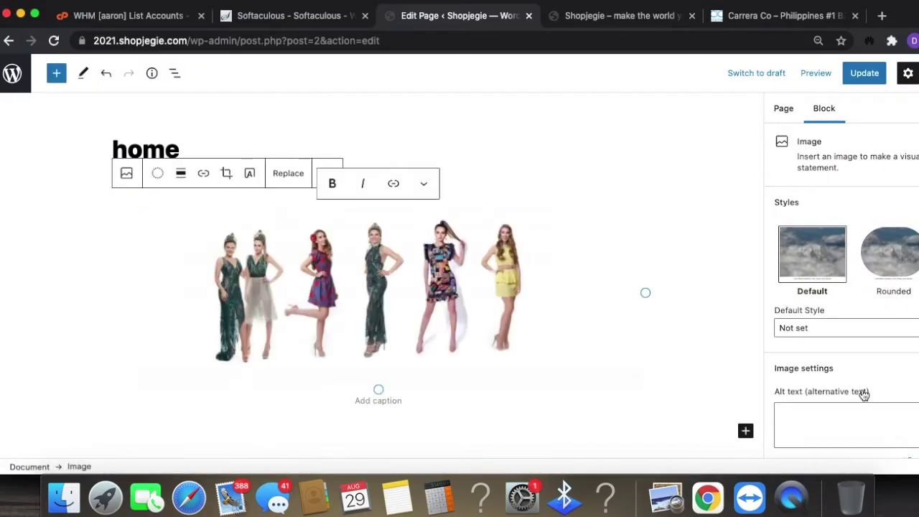
left_click(859, 78)
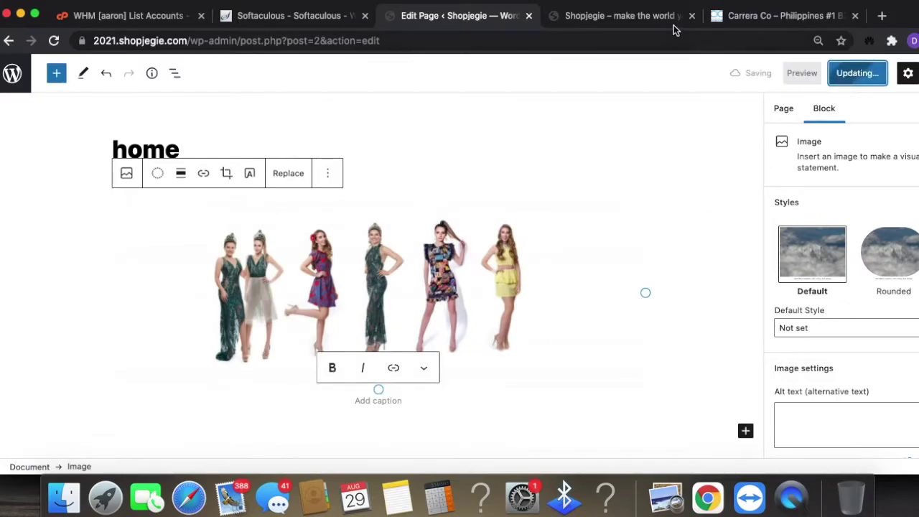
- Reload the live home page to confirm the models image, then return to the editor
left_click(645, 20)
left_click(528, 43)
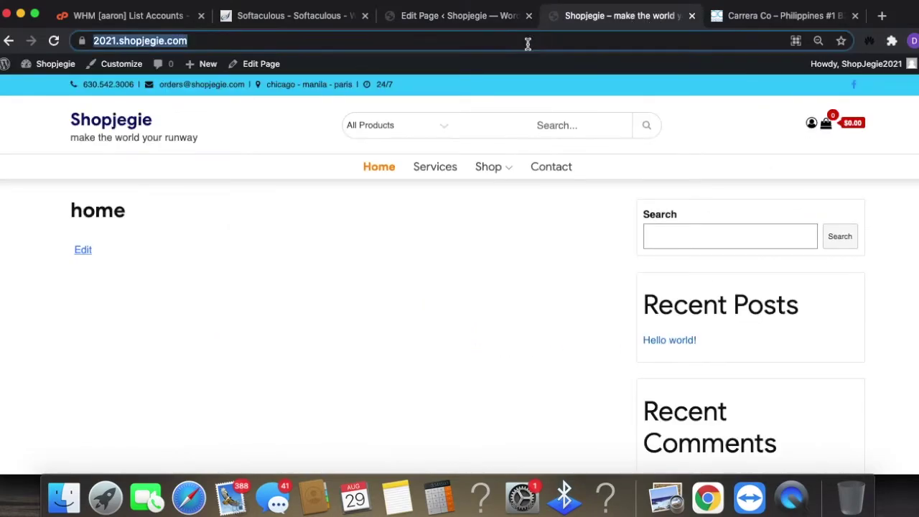
key("Return")
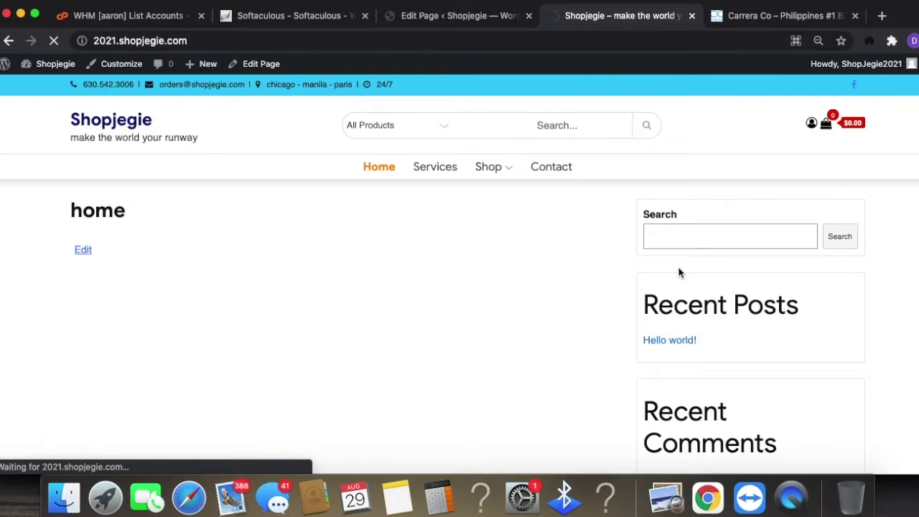
scroll(490, 341, "down", 3)
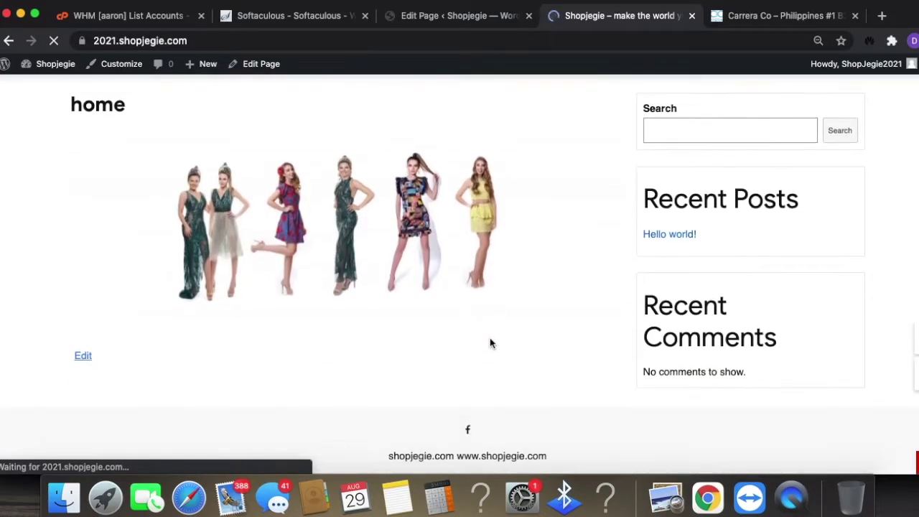
left_click(455, 19)
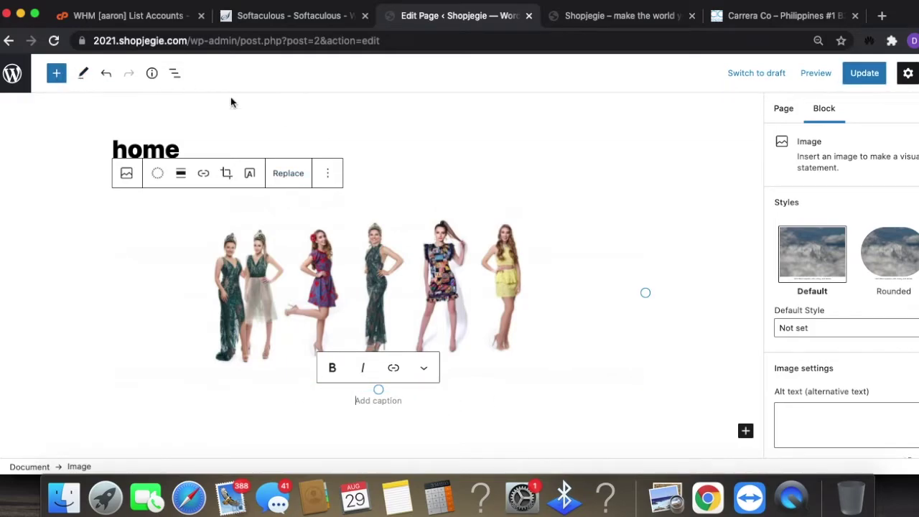
- Add a Columns block below the image using the 30/70 layout
left_click(745, 432)
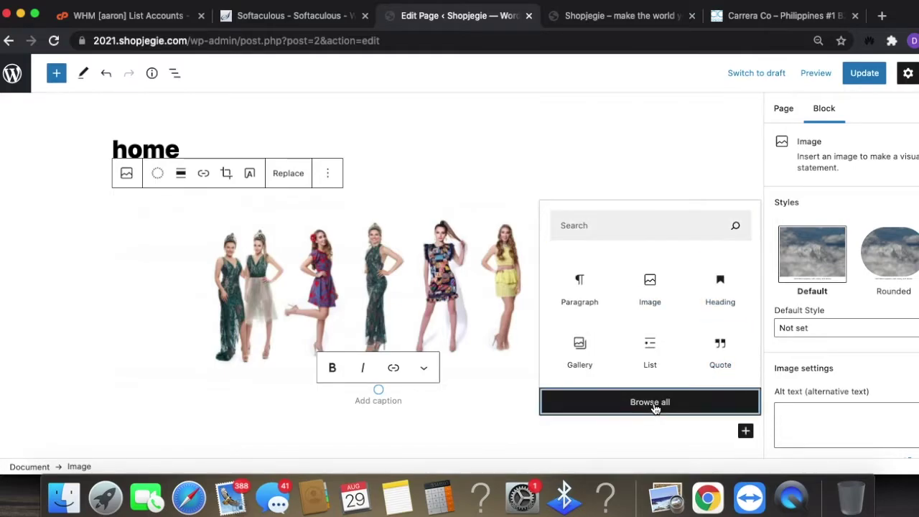
left_click(674, 394)
scroll(199, 368, "down", 10)
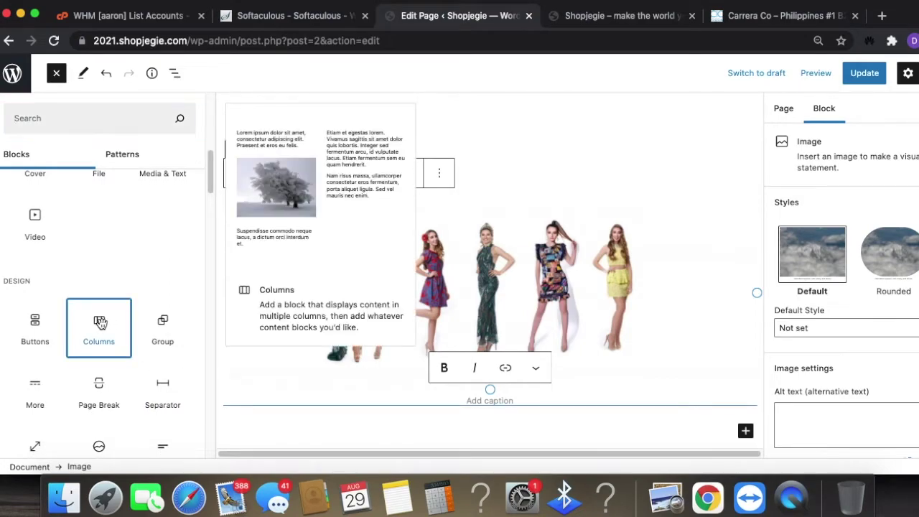
left_click(99, 327)
left_click(318, 410)
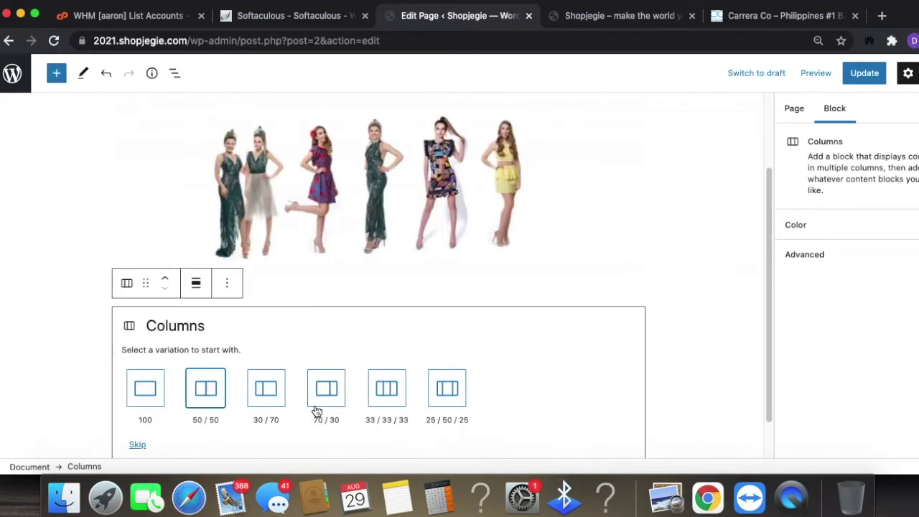
left_click(266, 389)
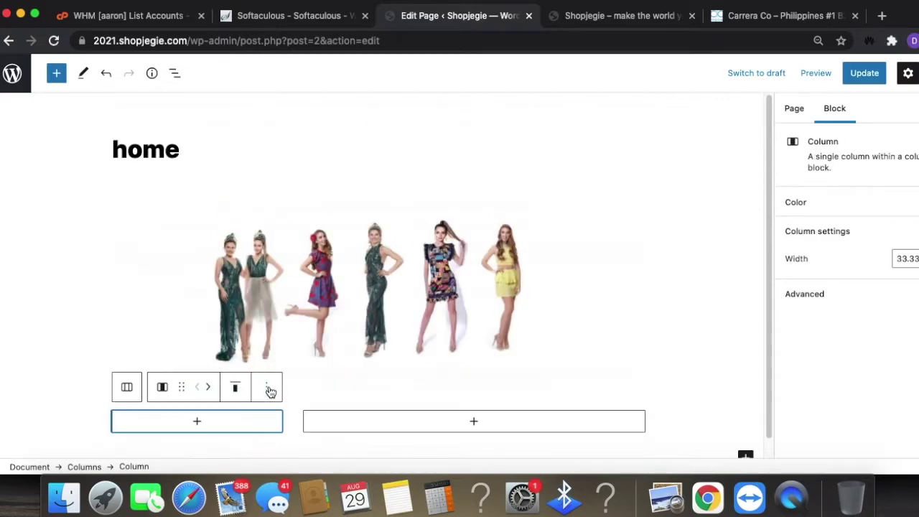
scroll(550, 405, "down", 1)
- Insert the WooCommerce Best Selling Products block into the wider right column
left_click(474, 403)
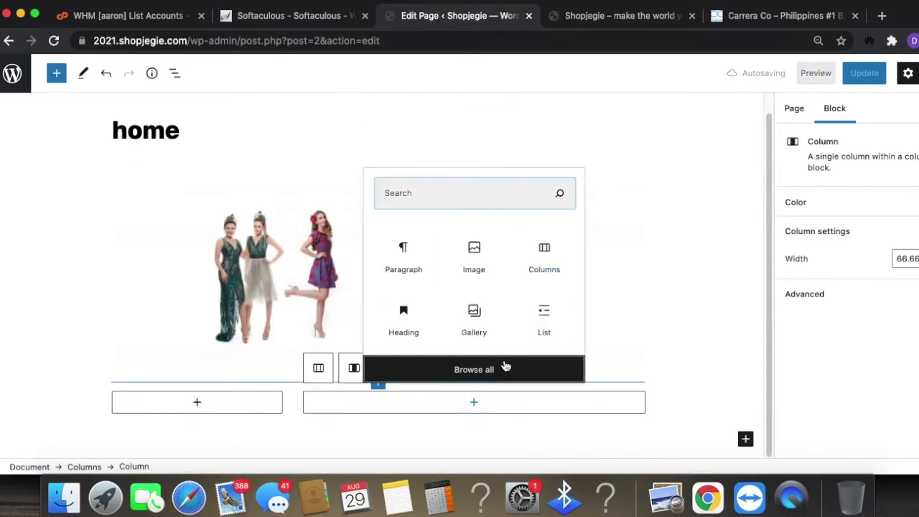
left_click(568, 366)
scroll(176, 343, "down", 10)
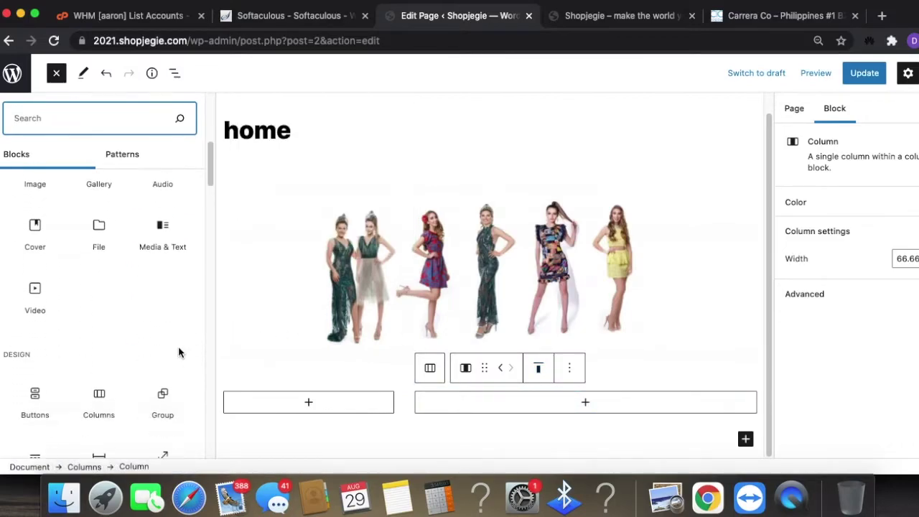
scroll(178, 351, "down", 15)
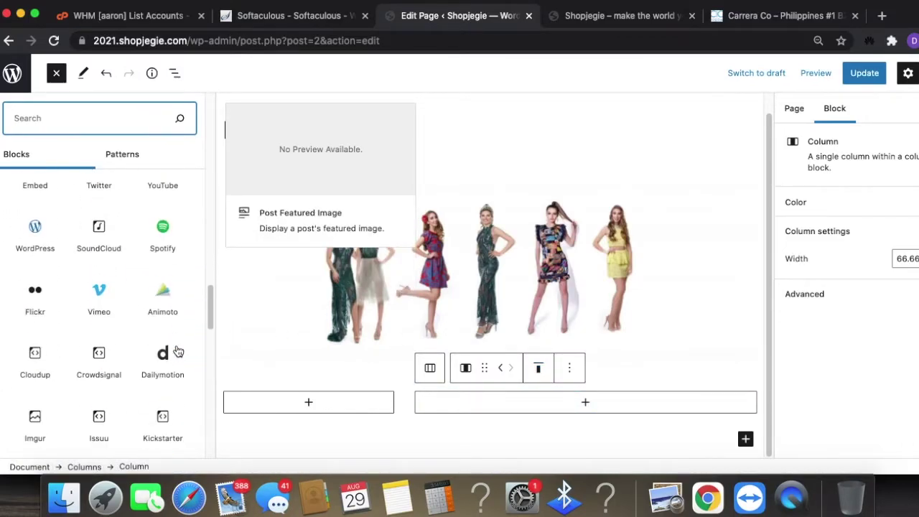
scroll(176, 347, "down", 12)
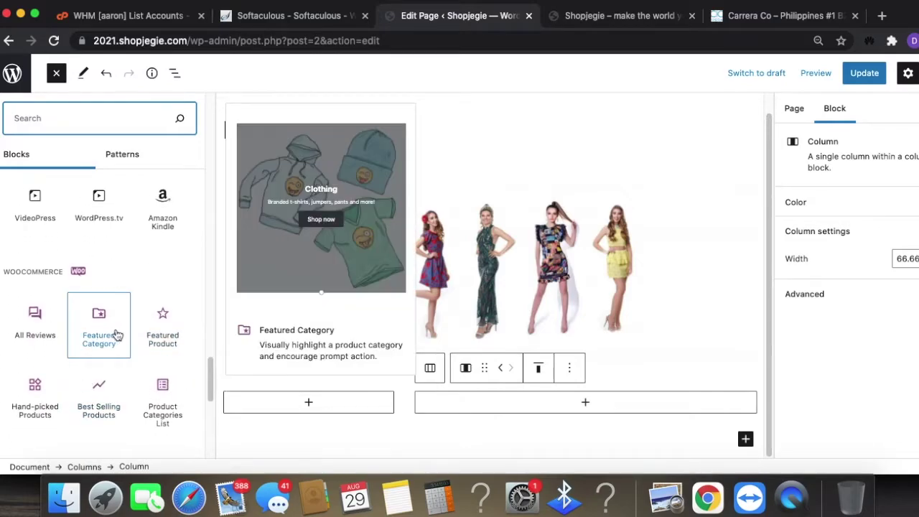
scroll(94, 385, "down", 1)
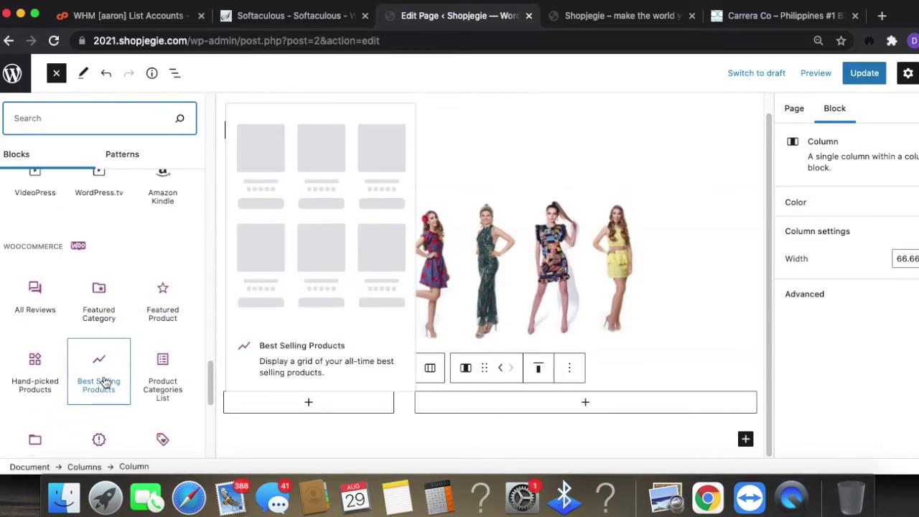
left_click(106, 383)
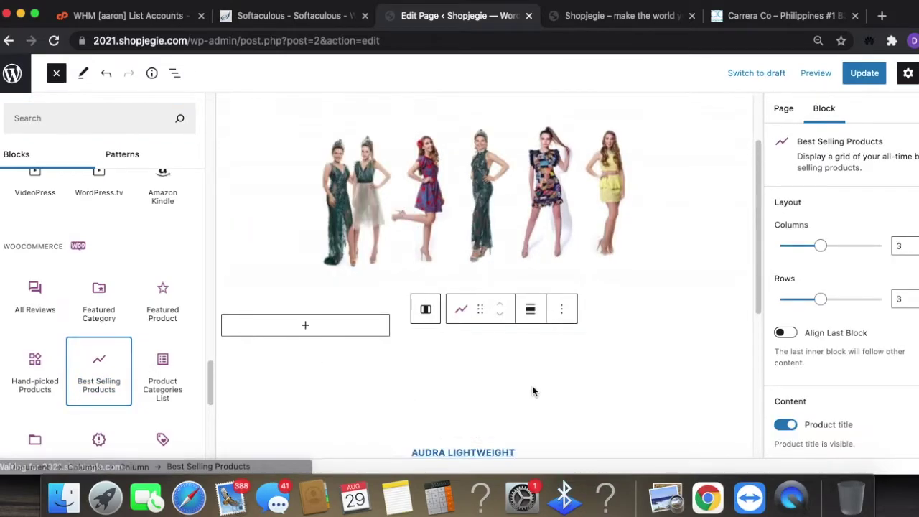
scroll(540, 379, "down", 3)
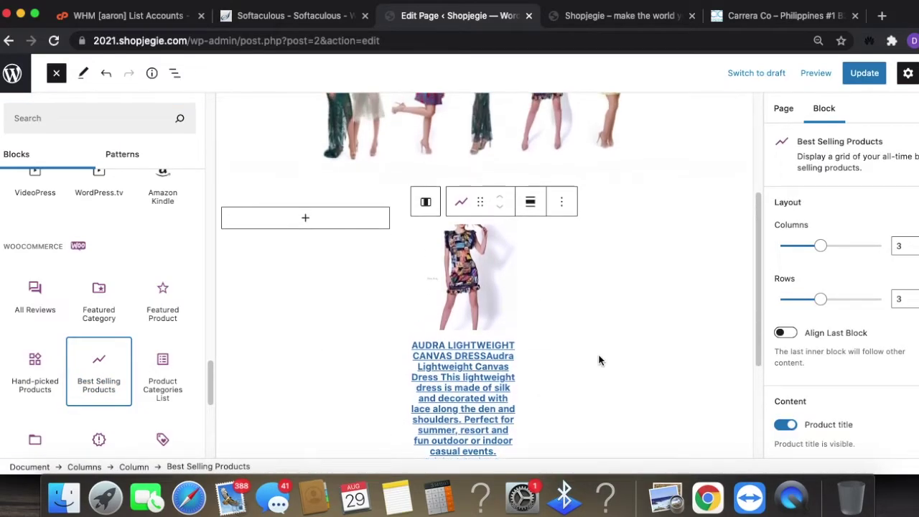
scroll(503, 395, "up", 5)
- Add a Filter Products by Price block to the empty left column
left_click(652, 380)
scroll(340, 306, "down", 3)
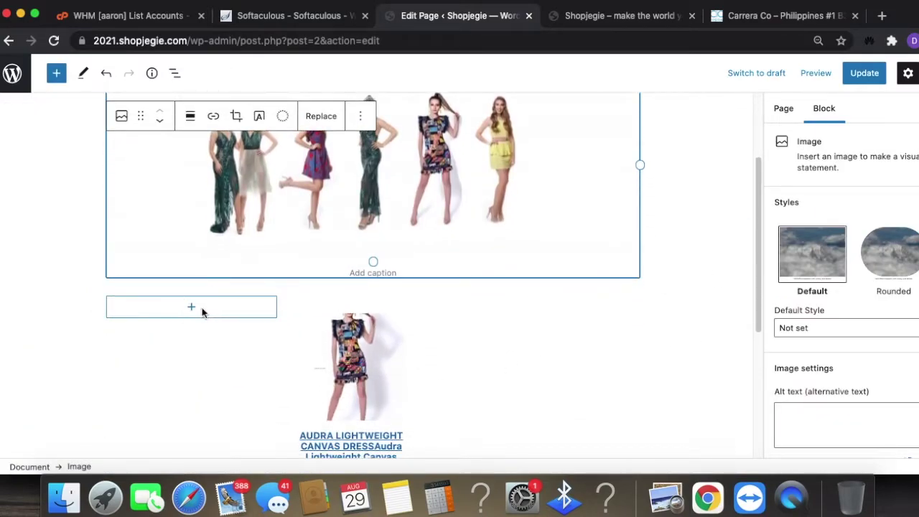
left_click(202, 307)
left_click(196, 294)
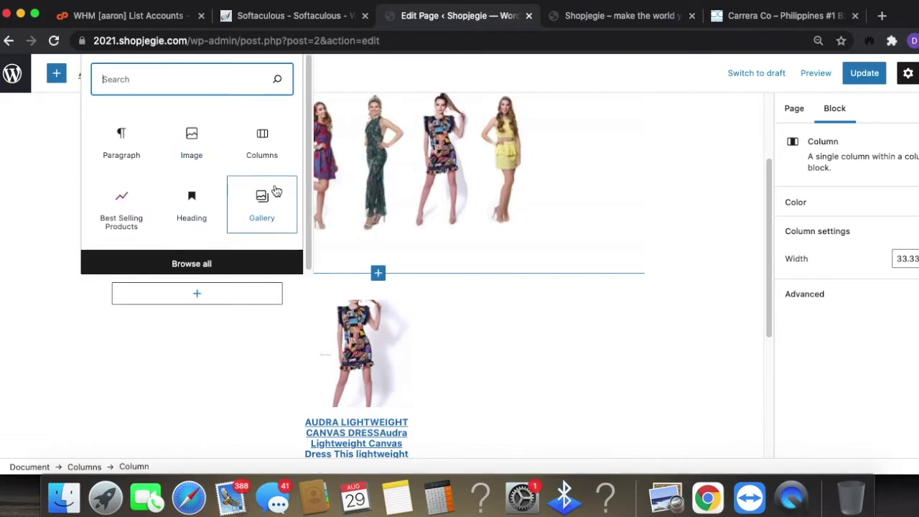
left_click(192, 262)
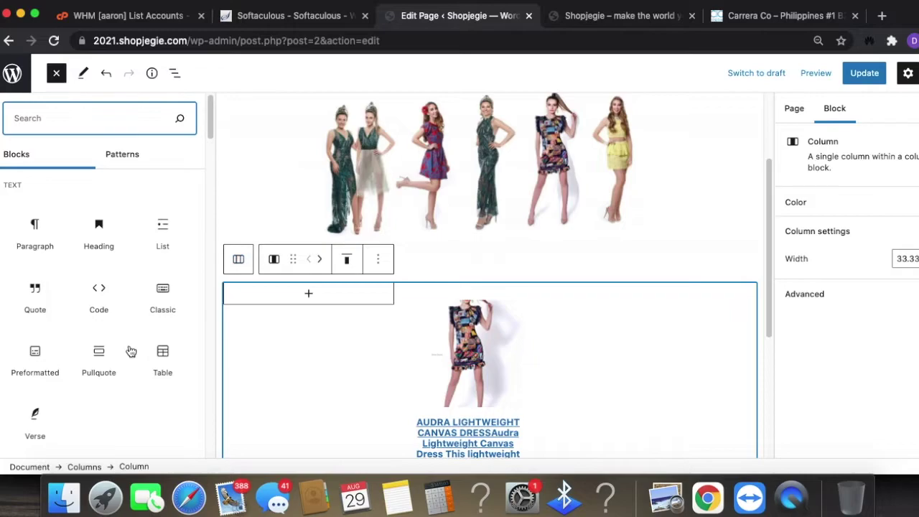
scroll(138, 352, "down", 5)
scroll(144, 359, "down", 2)
scroll(162, 370, "down", 15)
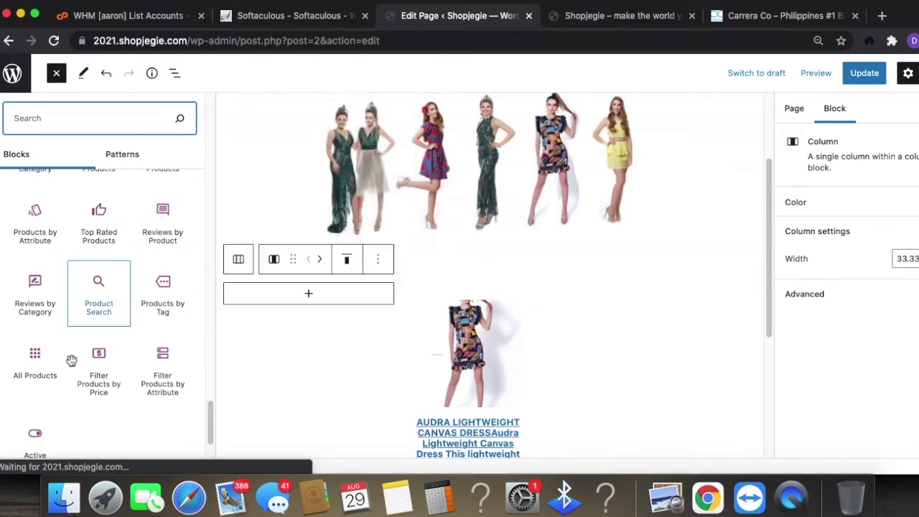
left_click(92, 375)
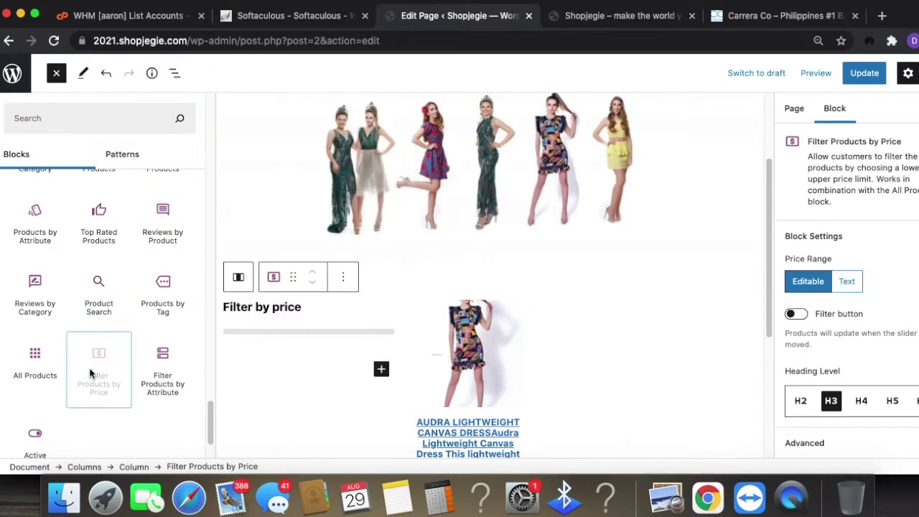
- Add a Filter Products by Attribute block below it and finish its setup
left_click(160, 365)
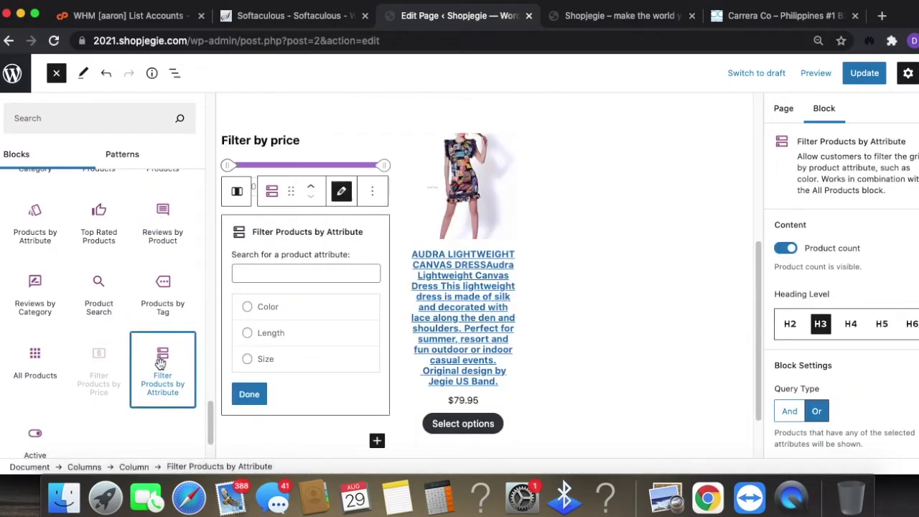
left_click(249, 394)
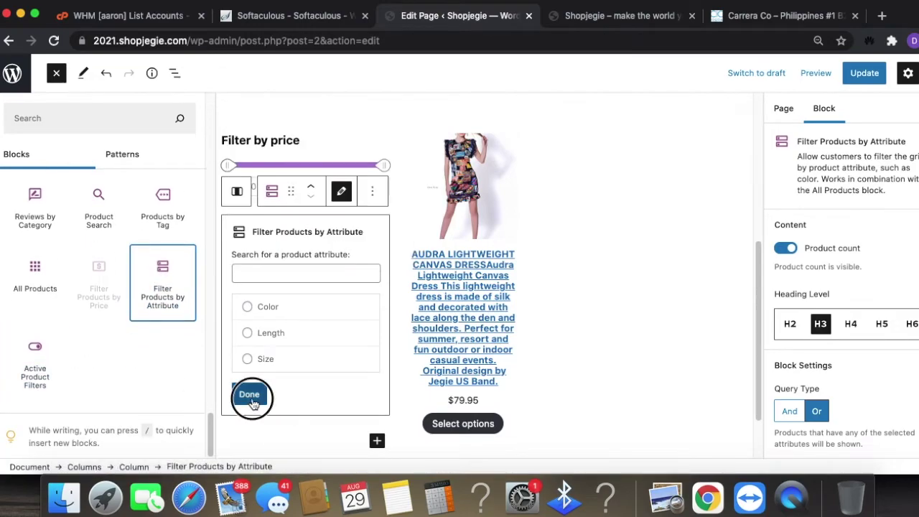
left_click(579, 295)
scroll(522, 374, "up", 5)
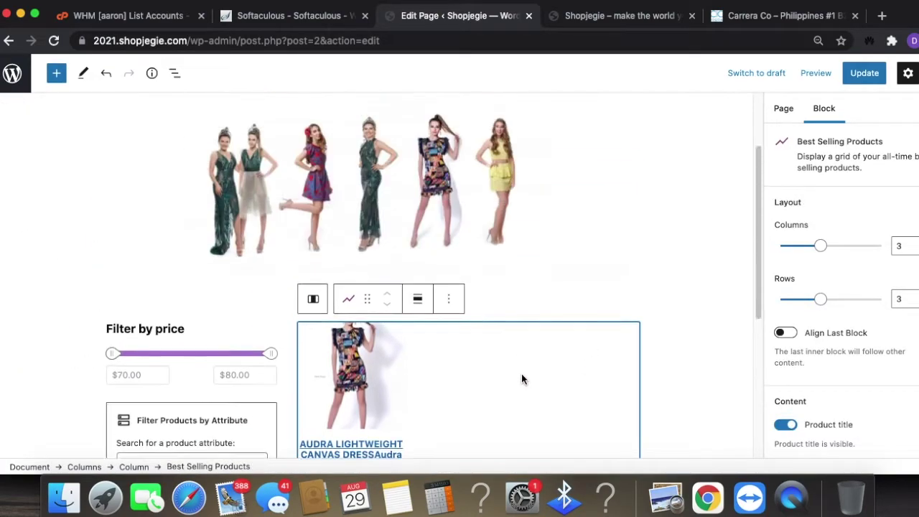
- Save the home page edits and reload the live storefront
left_click(865, 73)
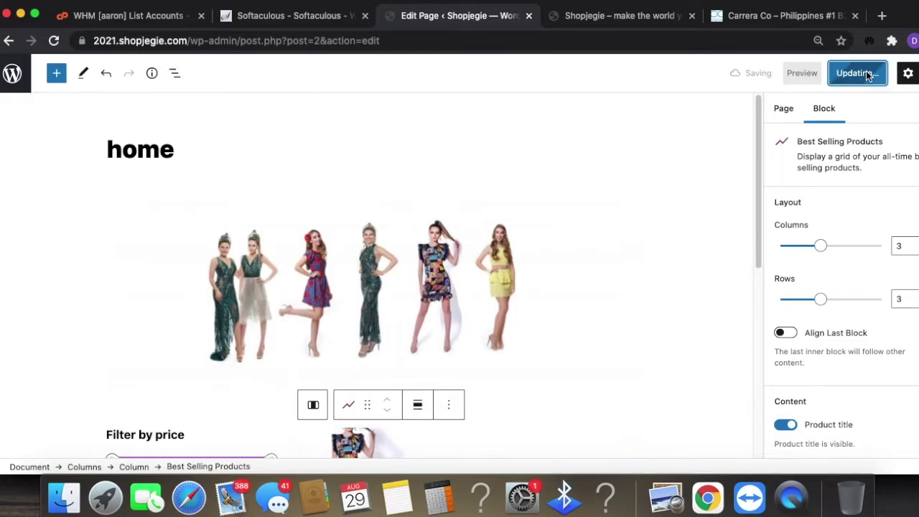
left_click(642, 18)
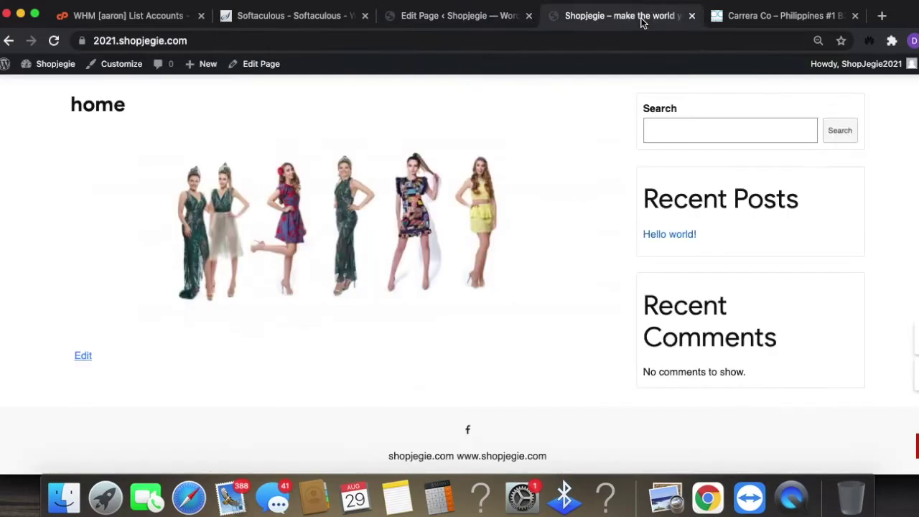
left_click(620, 40)
key("Return")
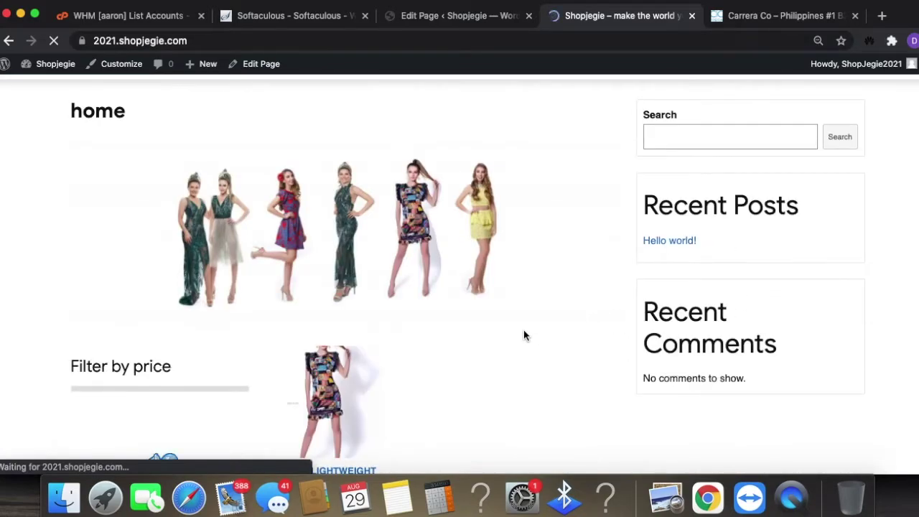
- Scroll the storefront to check the $70–$80 price slider and the 'Oops!' attribute-filter error
scroll(524, 329, "down", 3)
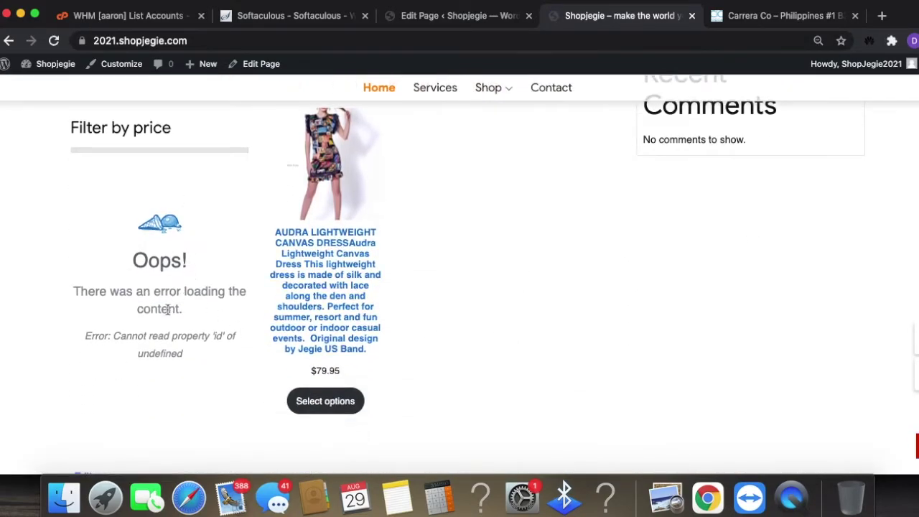
left_click_drag(128, 197, 172, 195)
left_click(168, 191)
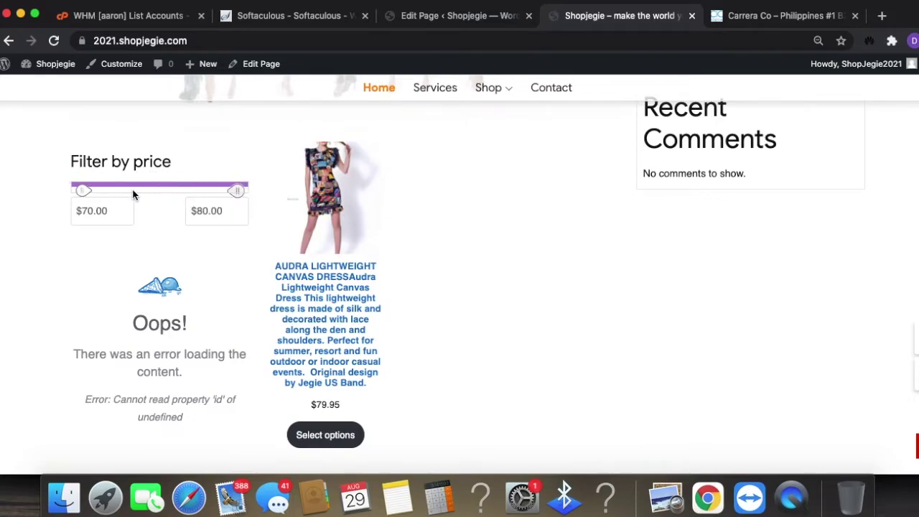
scroll(336, 395, "up", 3)
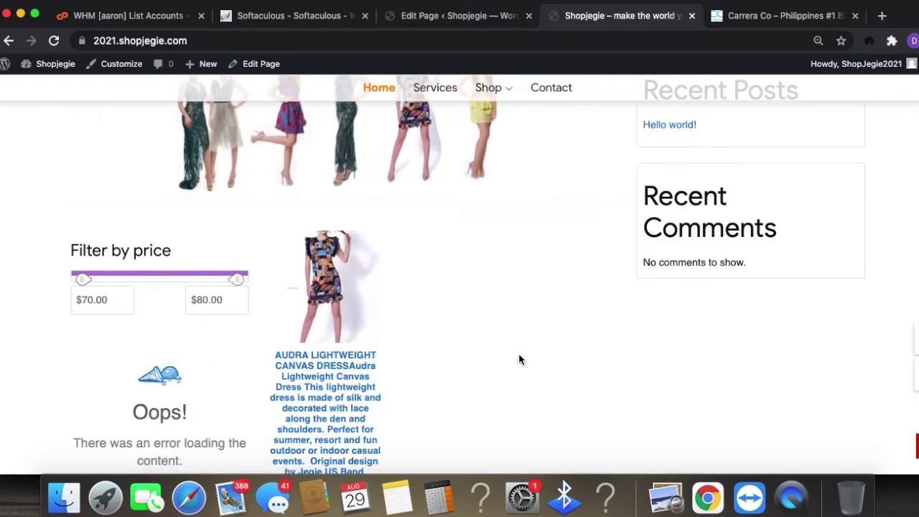
scroll(521, 351, "up", 5)
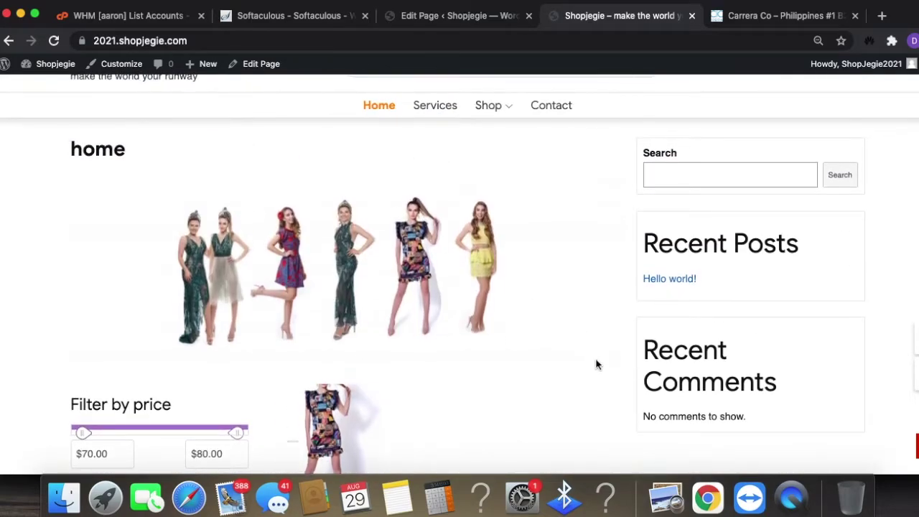
scroll(594, 357, "down", 10)
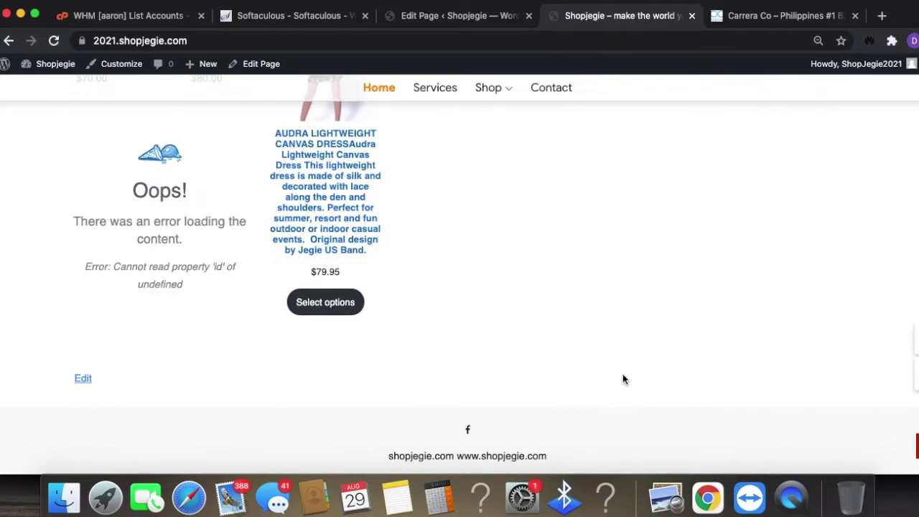
scroll(623, 379, "up", 12)
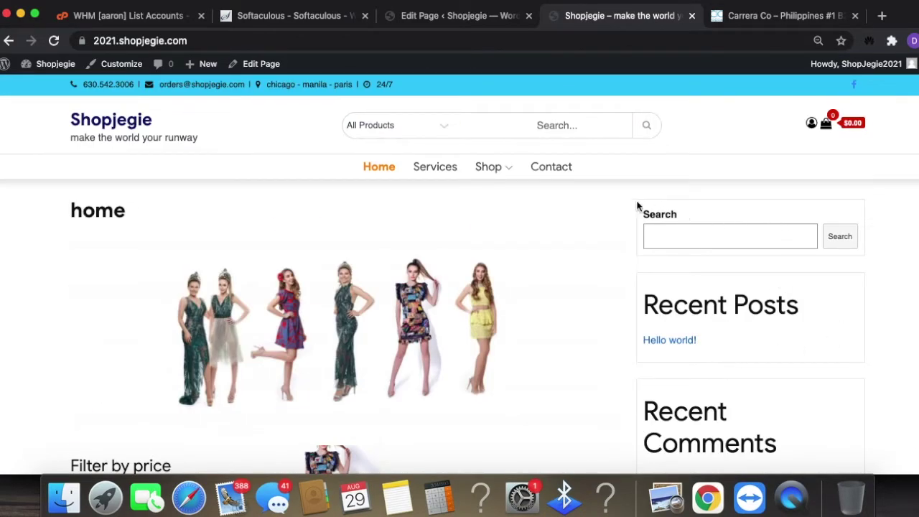
left_click_drag(821, 191, 766, 368)
left_click(726, 346)
- Go from the home page editor to Appearance > Widgets and dismiss the block widgets welcome popup
left_click(495, 15)
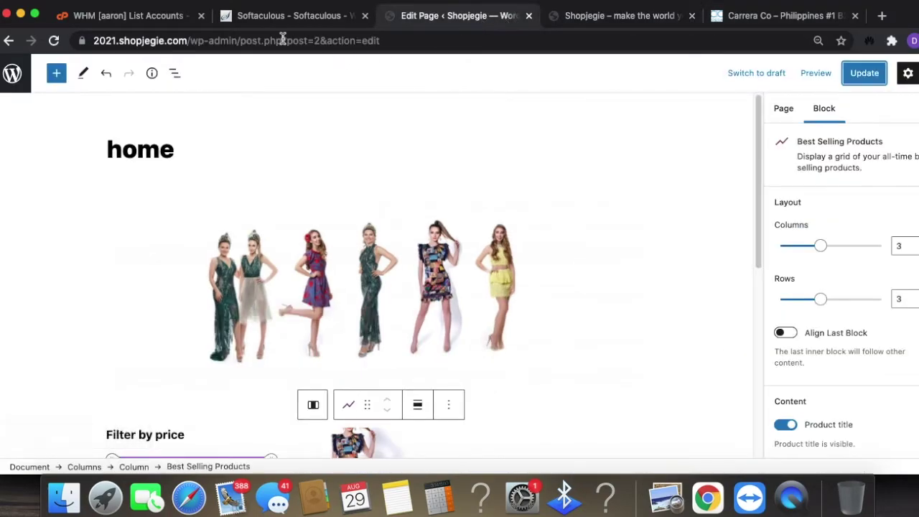
left_click(10, 78)
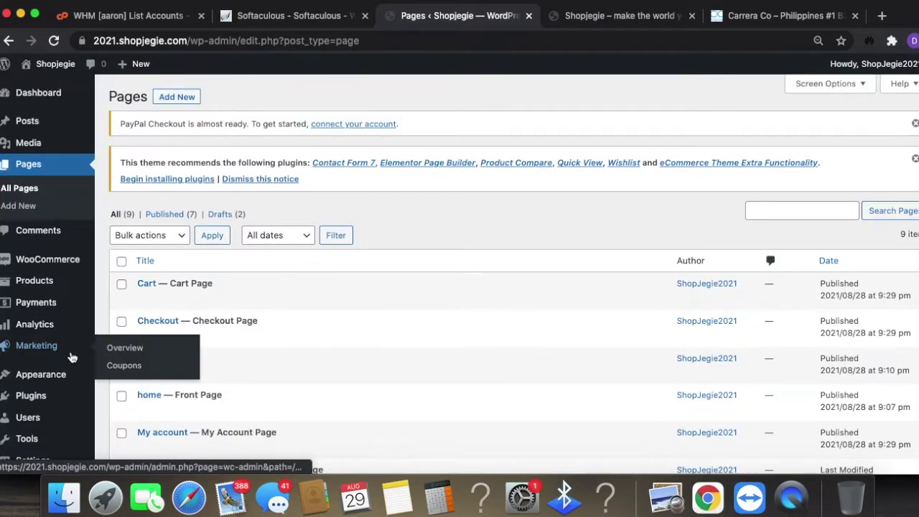
mouse_move(48, 373)
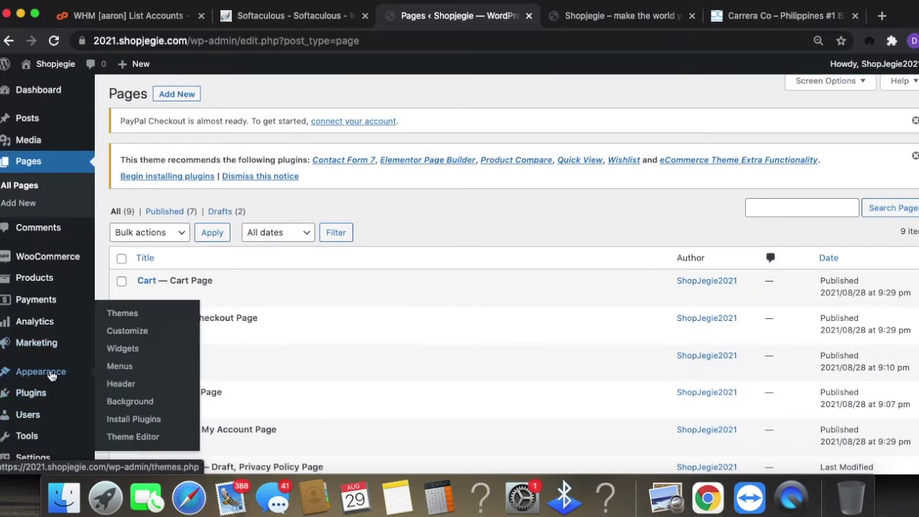
left_click(123, 349)
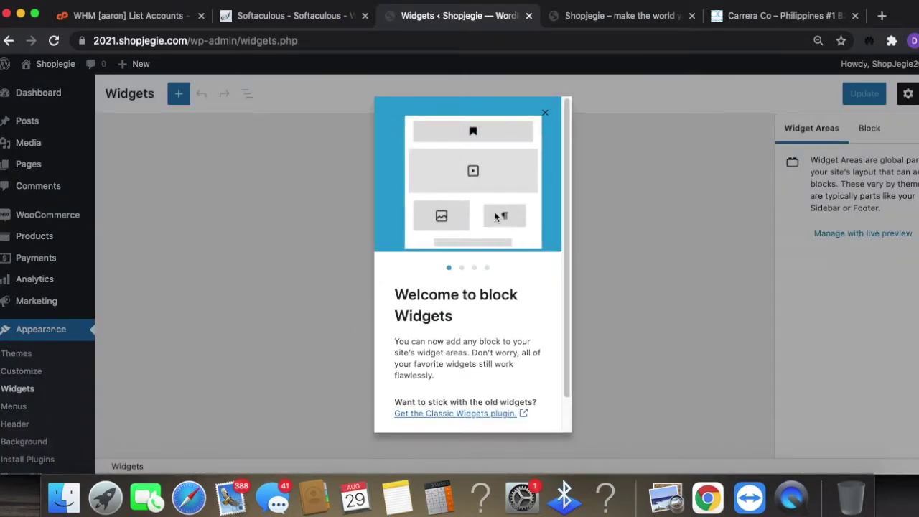
left_click(545, 112)
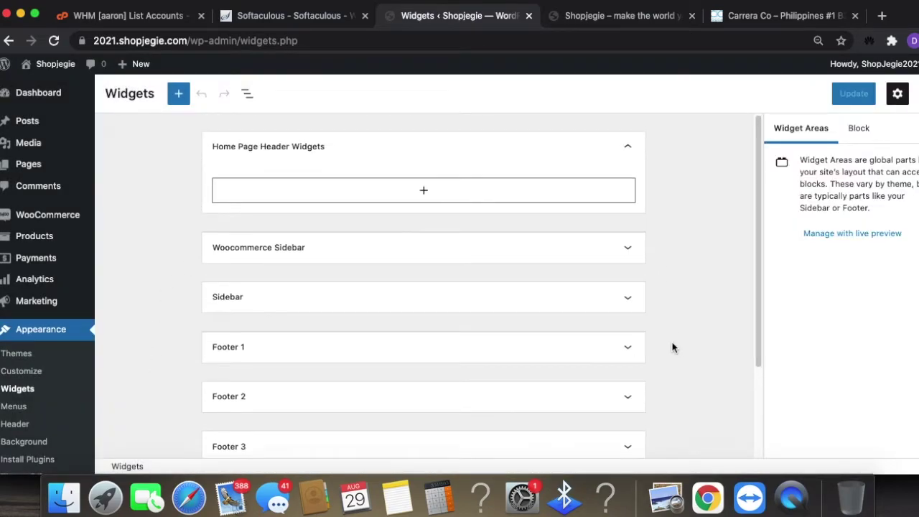
- Expand the Sidebar widget area and remove its Recent Posts group and Search block
scroll(636, 339, "down", 3)
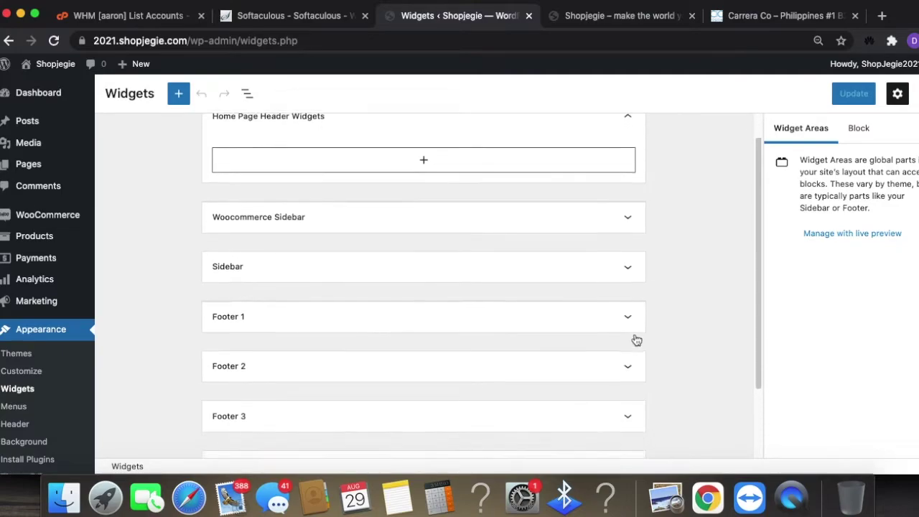
left_click(630, 179)
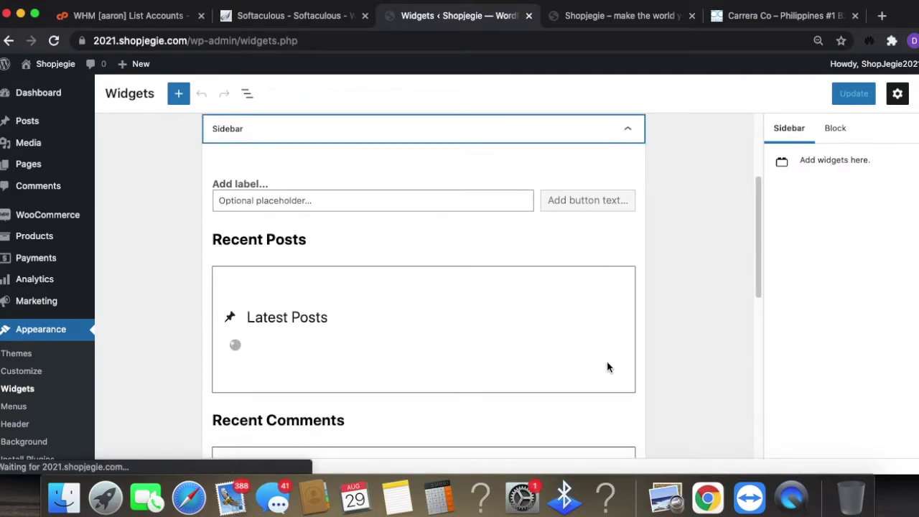
scroll(607, 364, "down", 1)
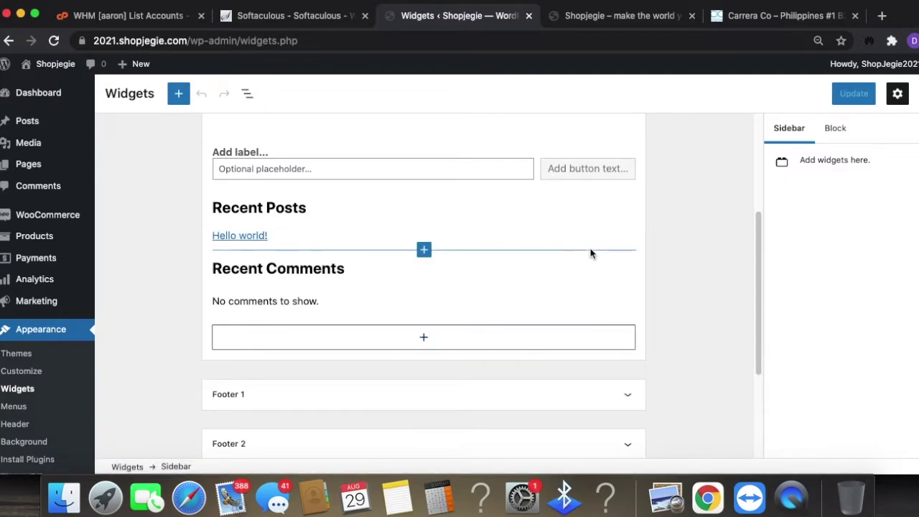
left_click(605, 296)
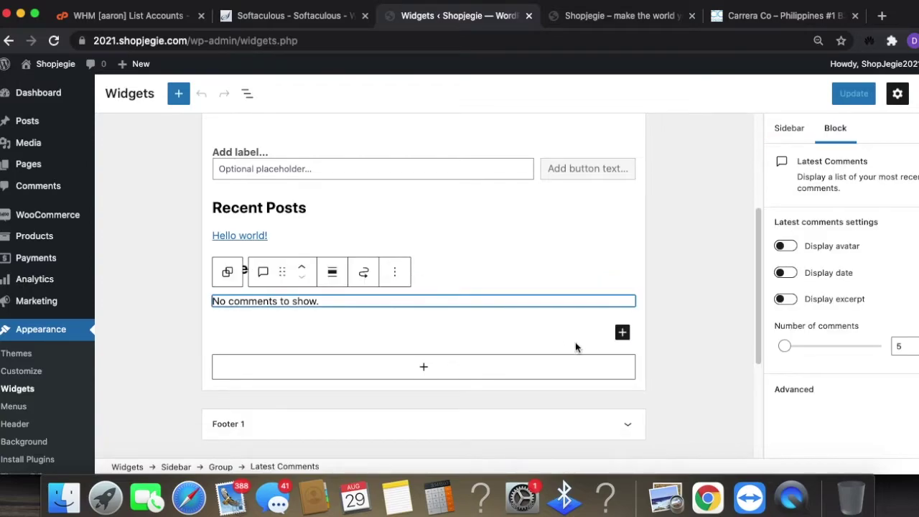
left_click(419, 222)
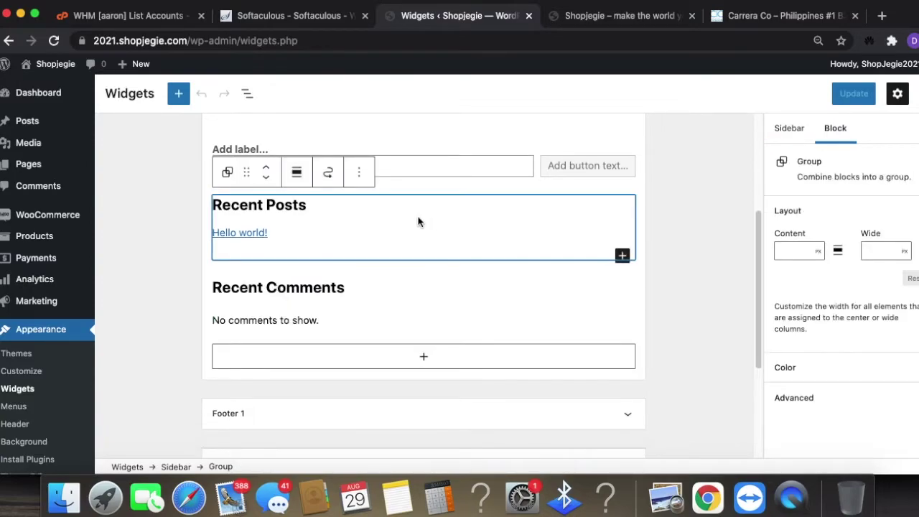
left_click(360, 175)
left_click(399, 386)
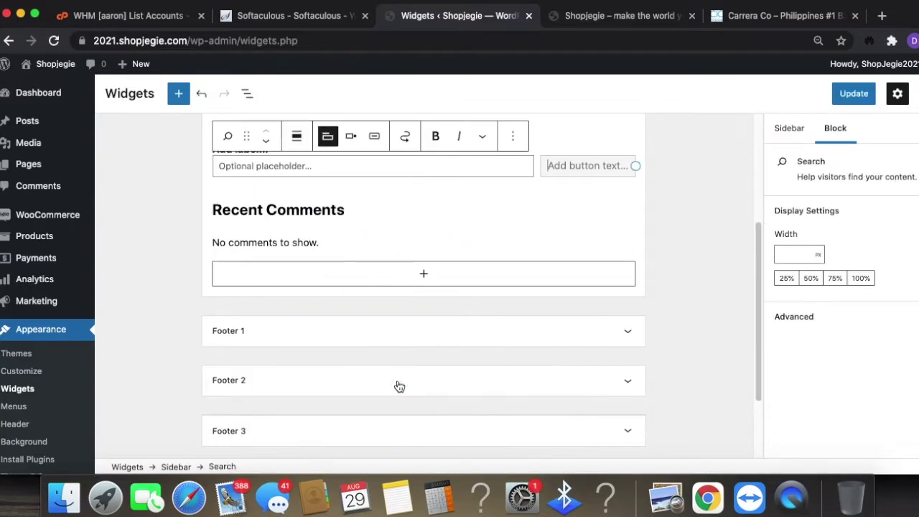
left_click(518, 146)
left_click(543, 348)
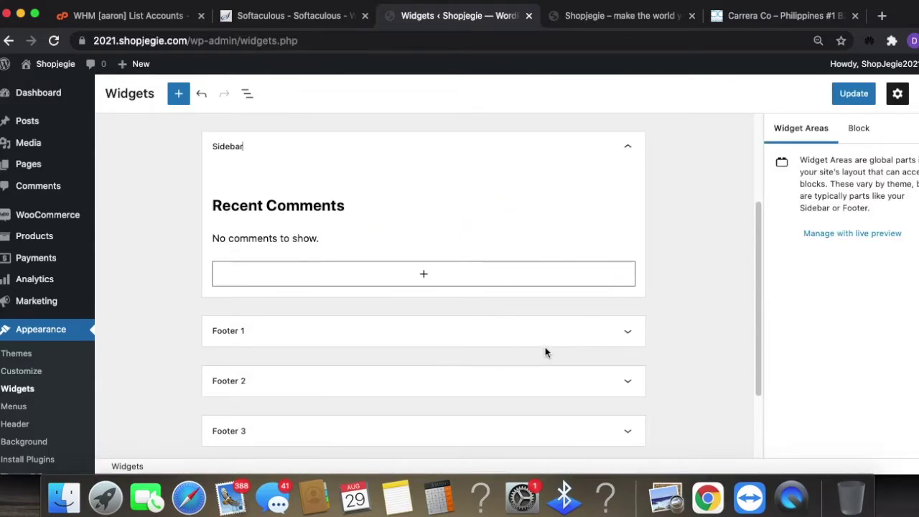
- Remove the Recent Comments heading and the Latest Comments block from the Sidebar
left_click(563, 199)
left_click(517, 175)
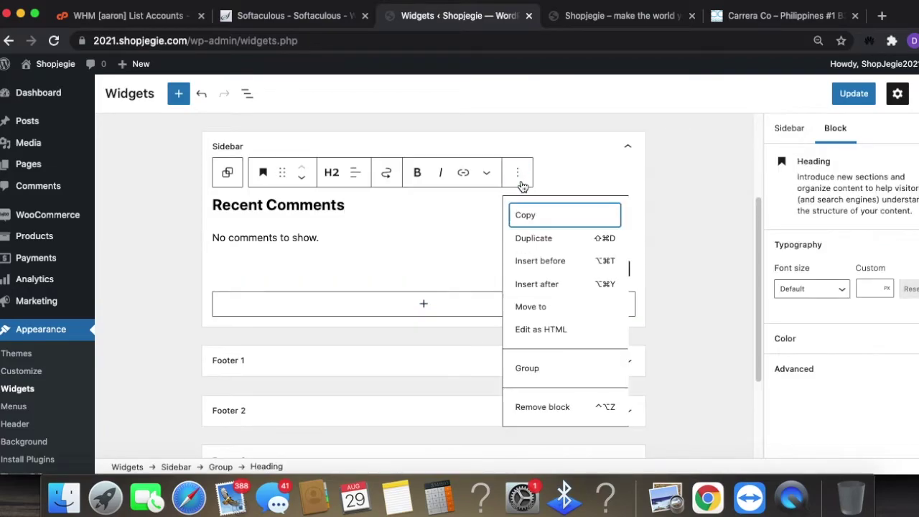
left_click(550, 410)
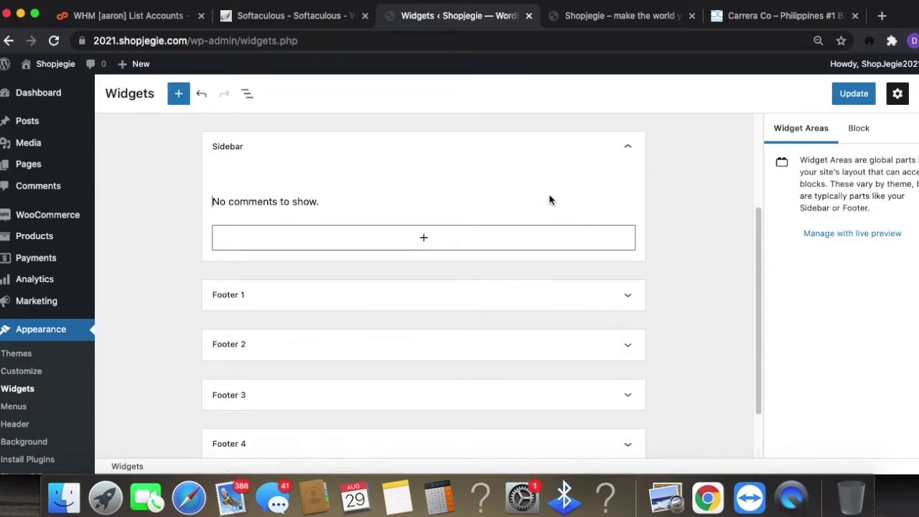
left_click(549, 200)
left_click(397, 172)
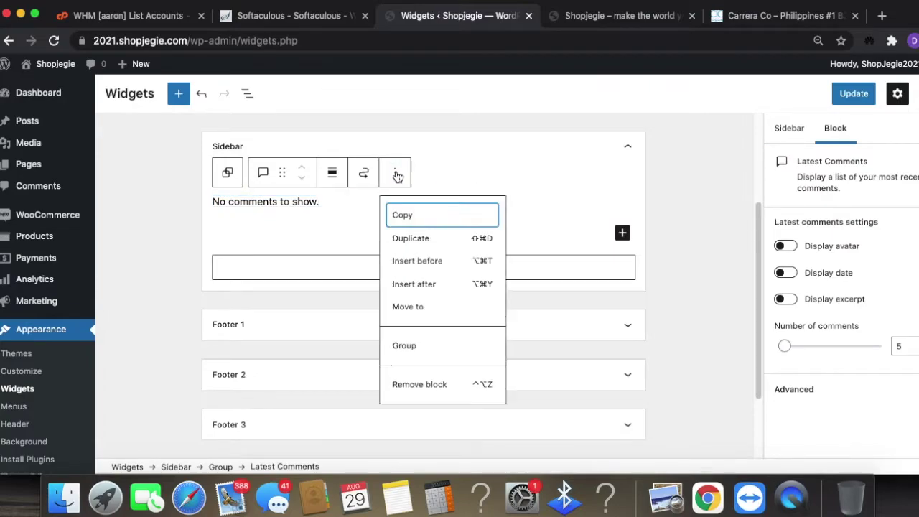
left_click(426, 383)
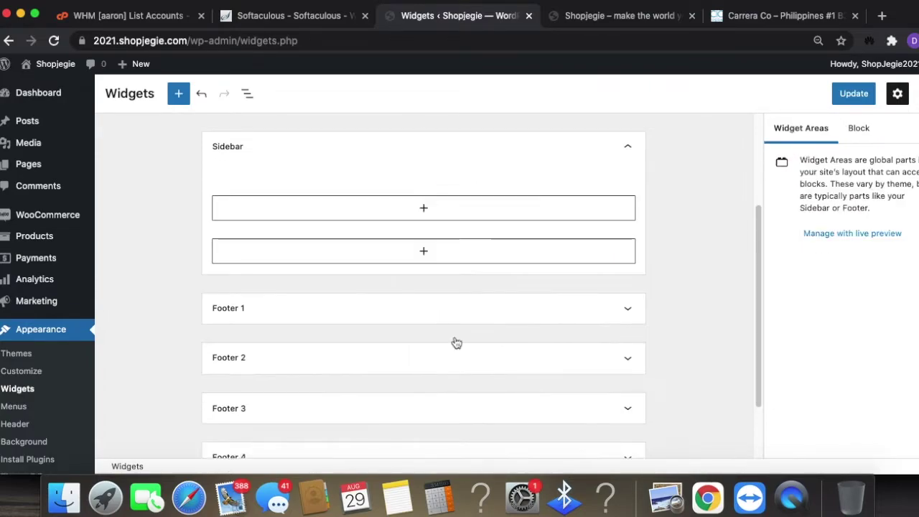
left_click(486, 207)
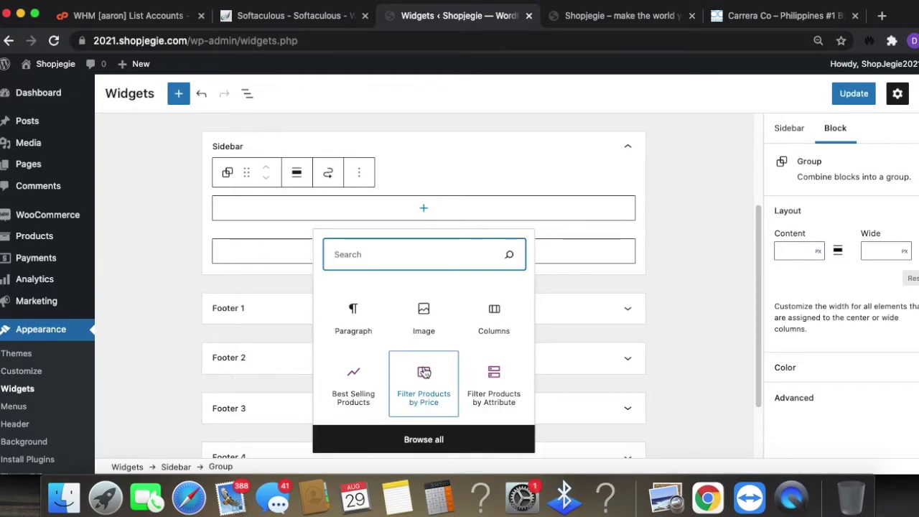
- Add a Filter Products by Attribute block set to Size to the Sidebar and save
left_click(496, 374)
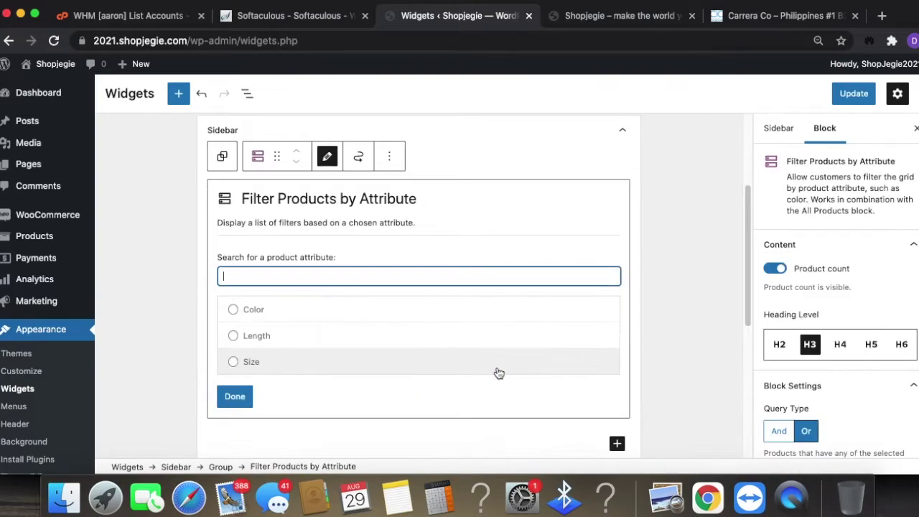
left_click(276, 316)
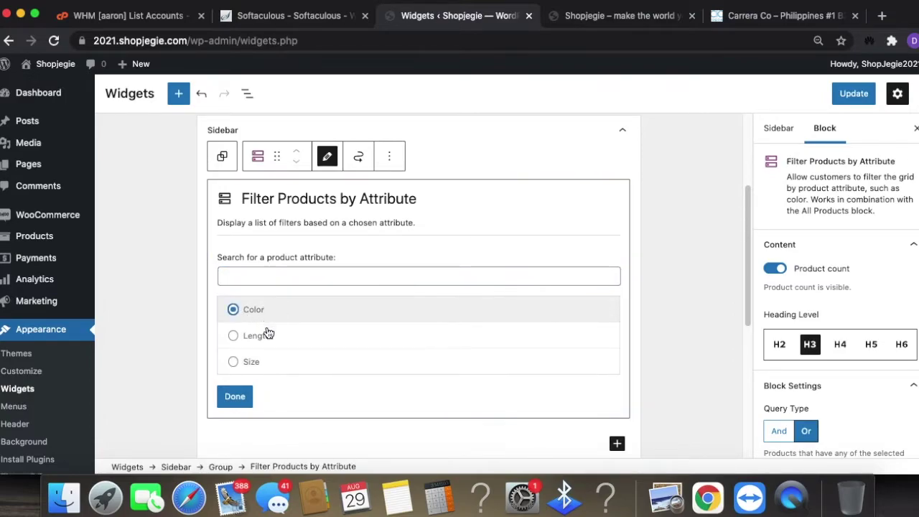
left_click(251, 363)
left_click(238, 397)
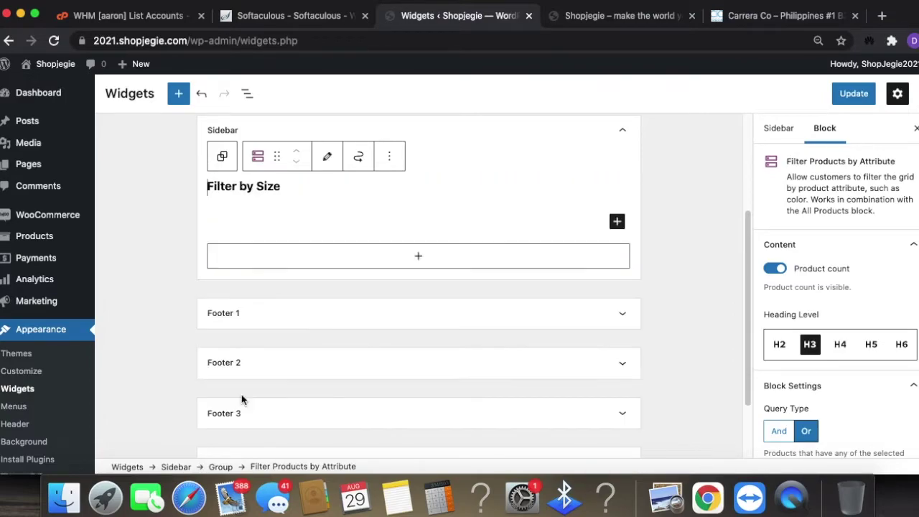
left_click(424, 258)
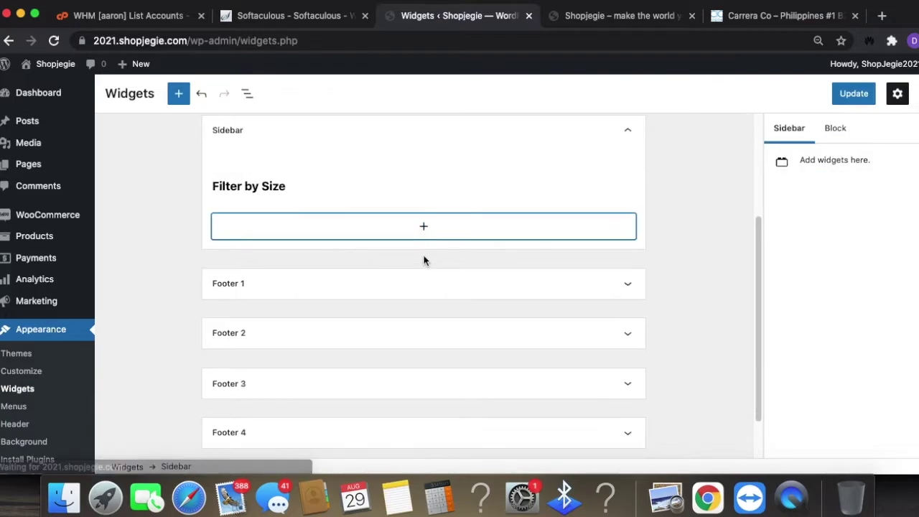
left_click(420, 227)
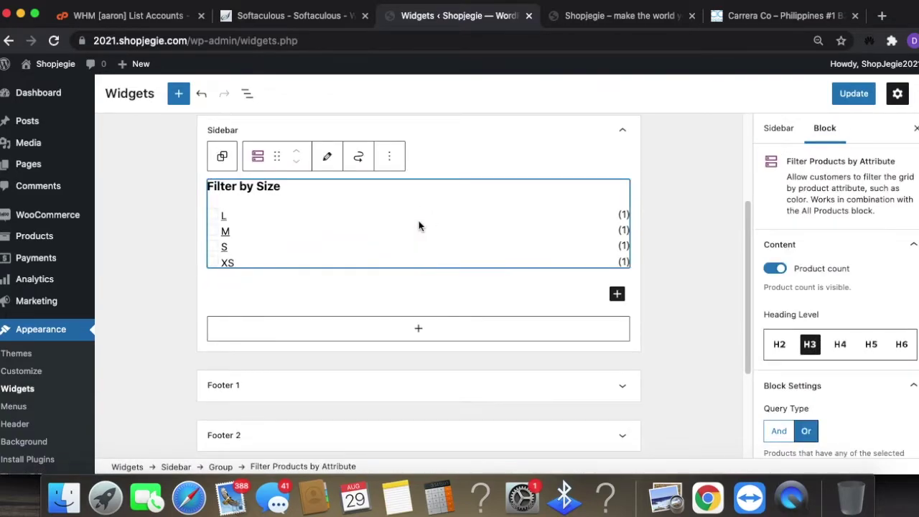
left_click(618, 296)
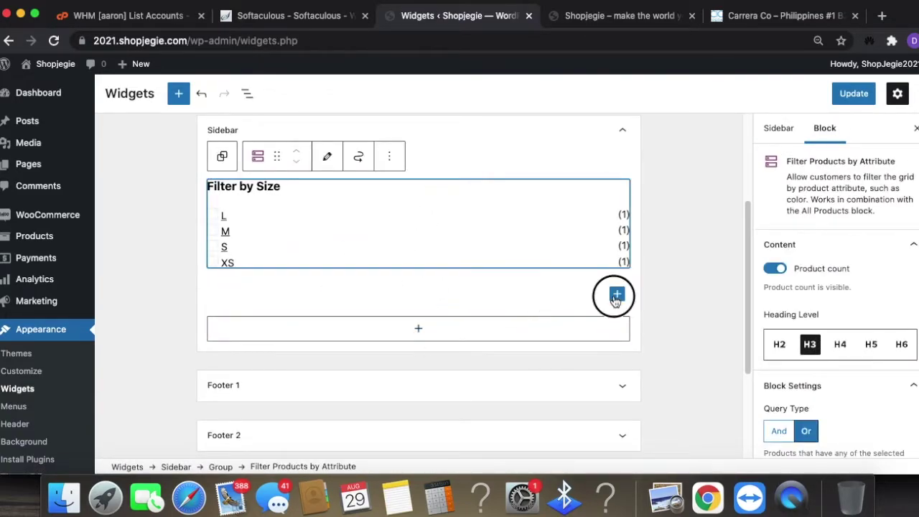
scroll(312, 312, "down", 1)
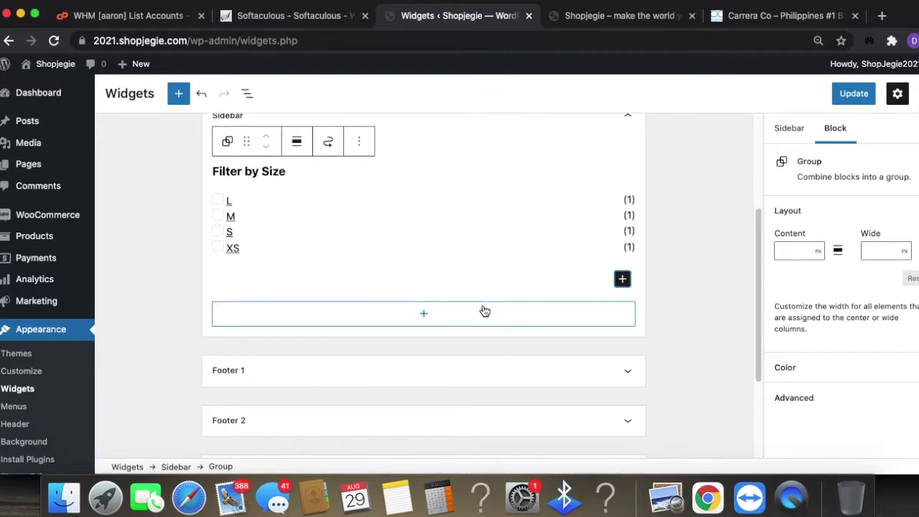
left_click(853, 94)
scroll(425, 331, "up", 3)
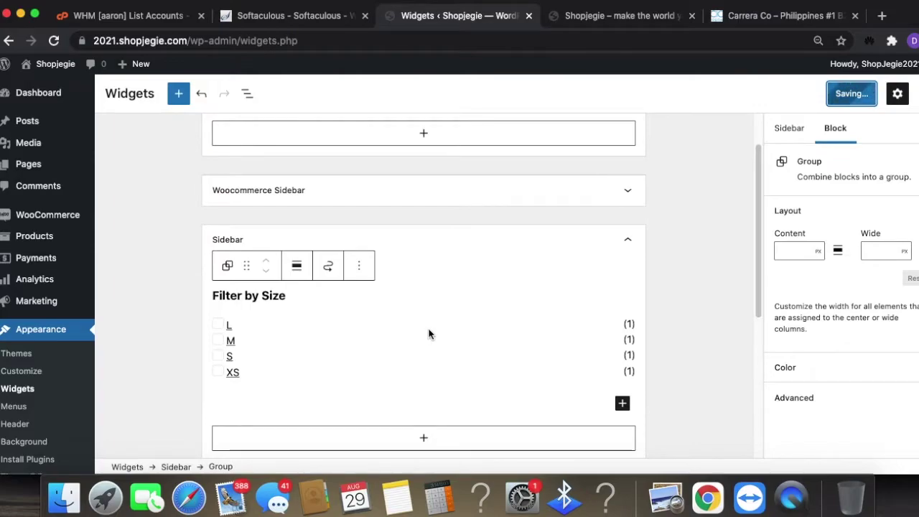
scroll(491, 273, "down", 2)
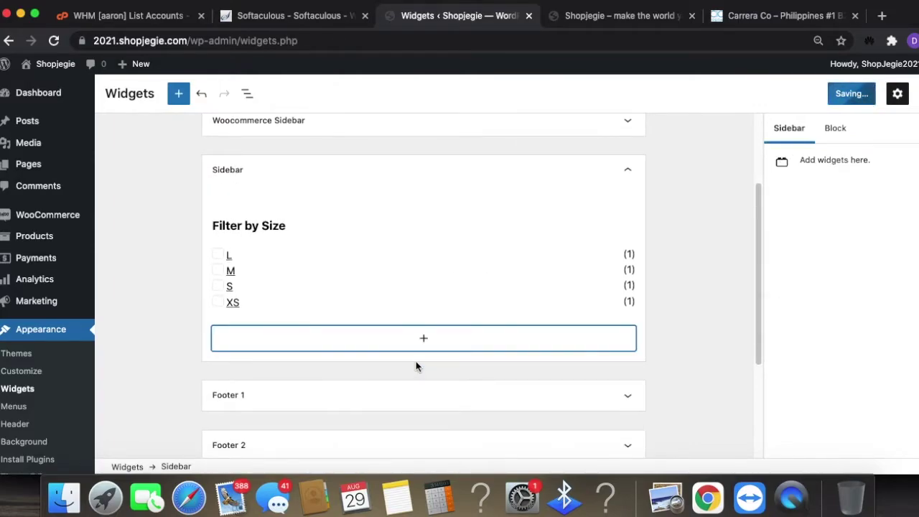
- Insert the Cart Wishlist My Account legacy widget into the Sidebar and save it
left_click(425, 338)
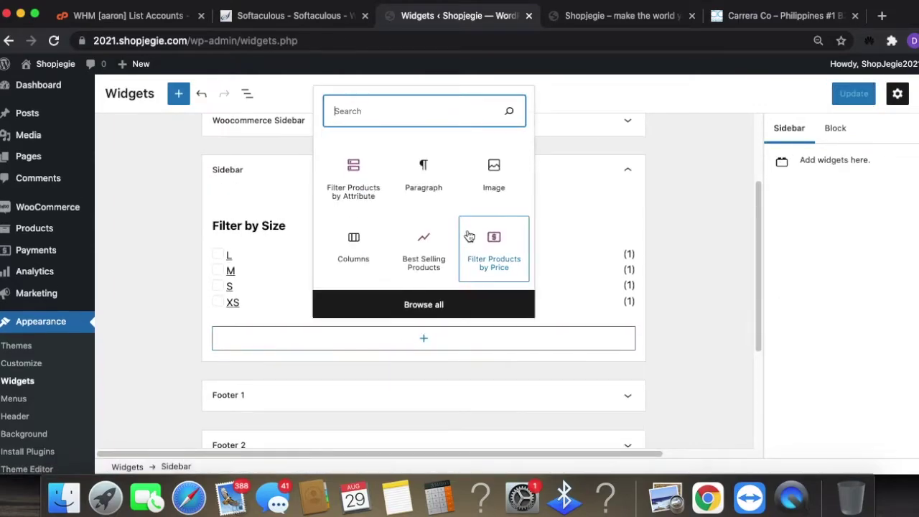
type("cart")
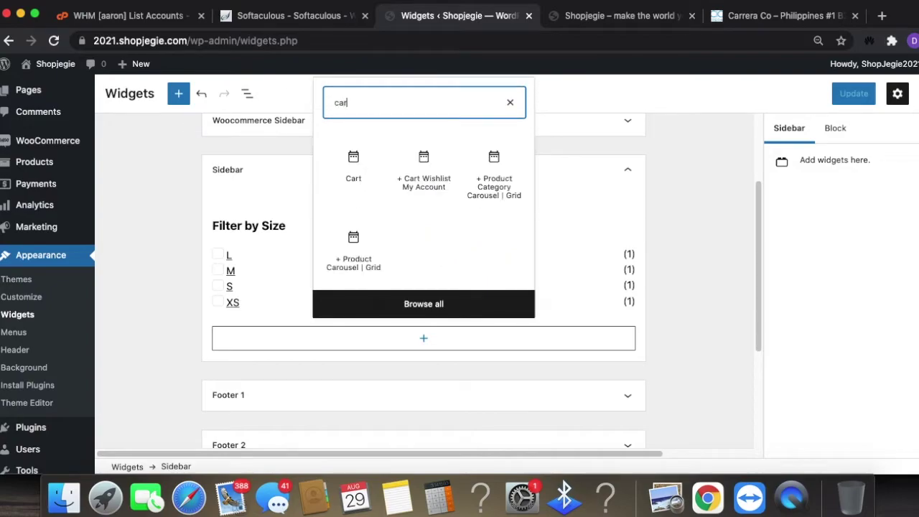
left_click(431, 255)
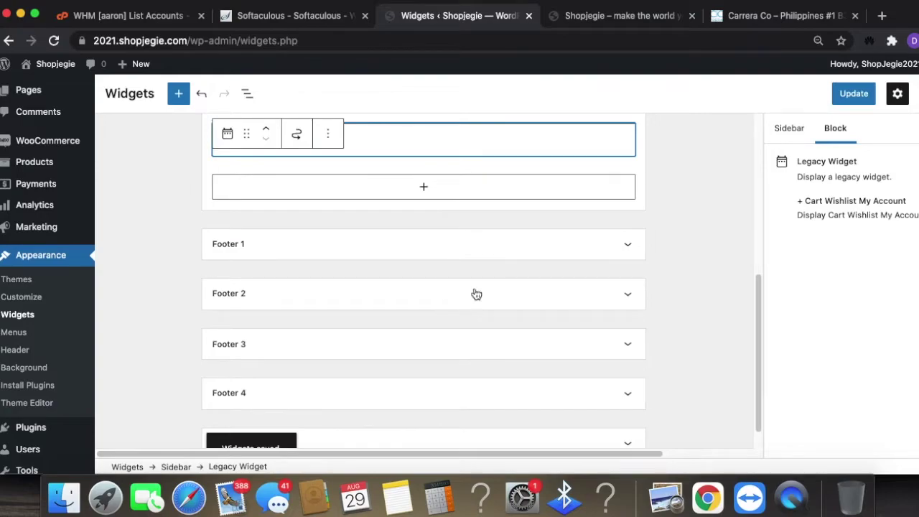
left_click(854, 92)
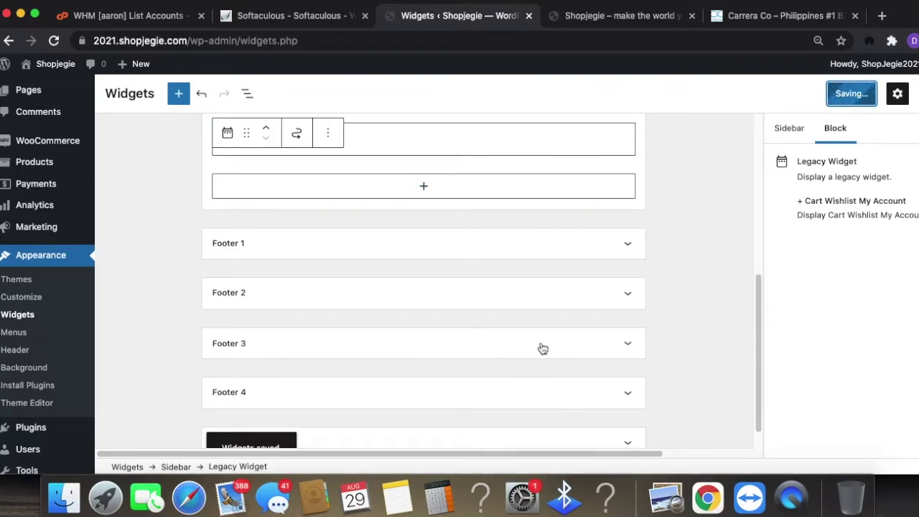
scroll(553, 337, "up", 10)
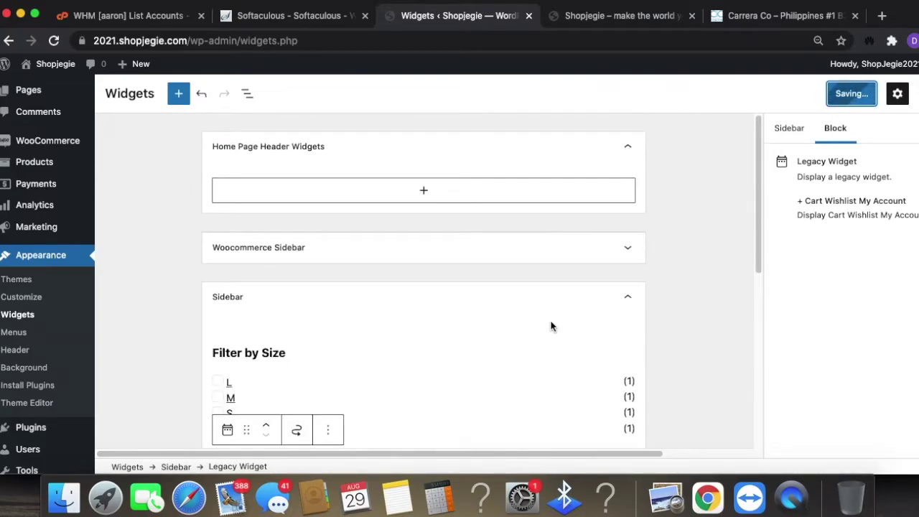
scroll(553, 321, "up", 2)
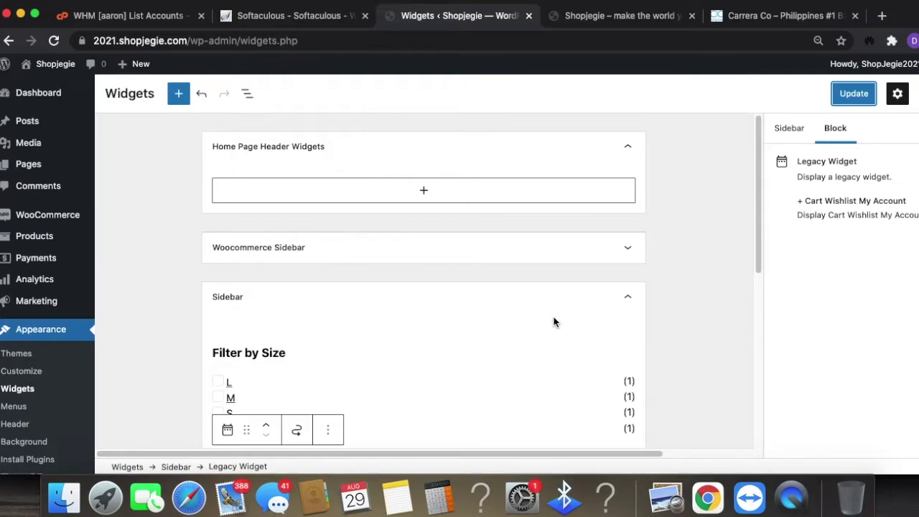
left_click(625, 15)
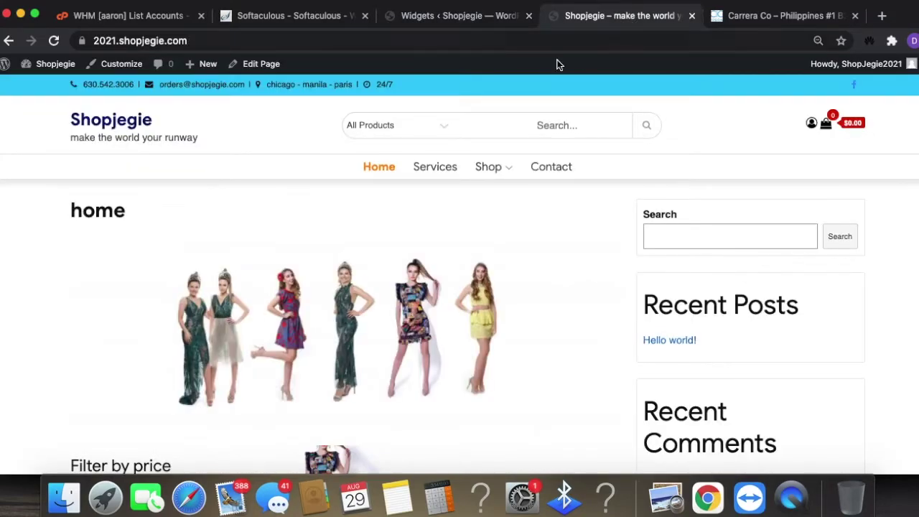
- Reload the storefront and test Filter by Size by ticking and unticking the L, M and S checkboxes
left_click(470, 40)
key("Return")
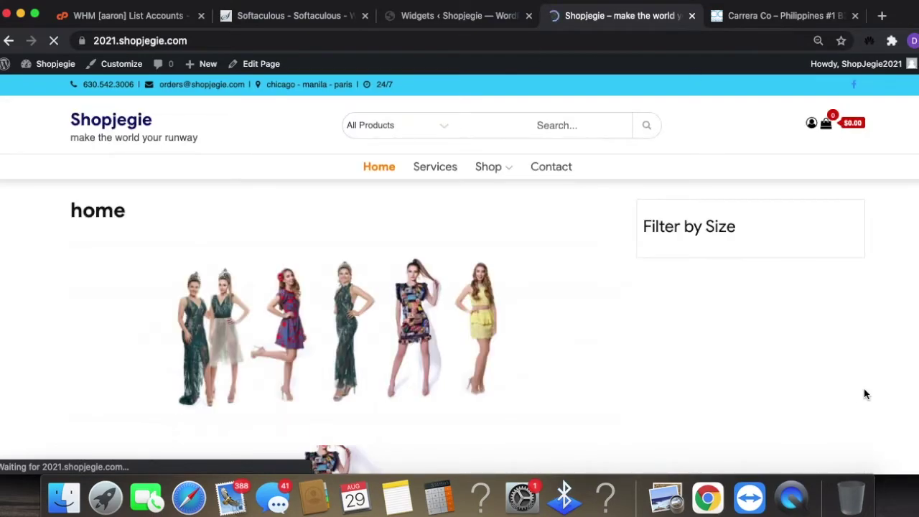
scroll(756, 364, "down", 5)
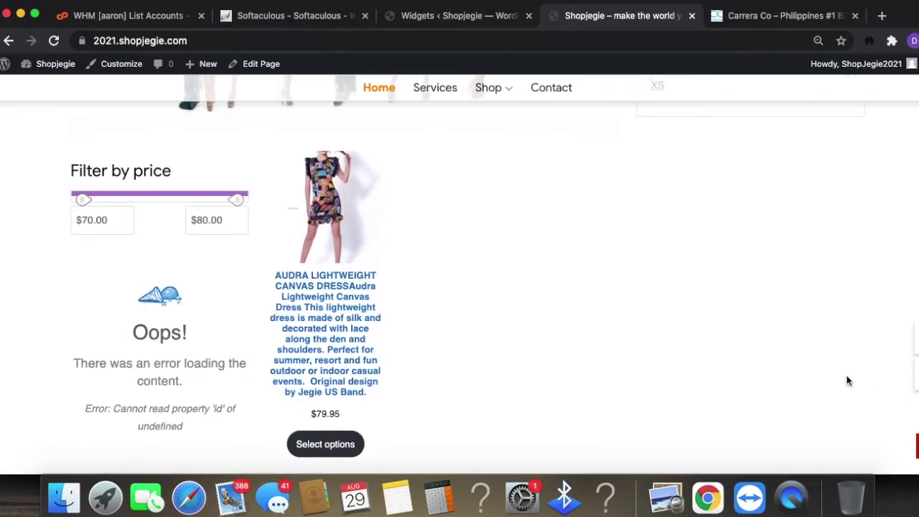
scroll(849, 382, "up", 5)
scroll(790, 359, "down", 1)
left_click(647, 245)
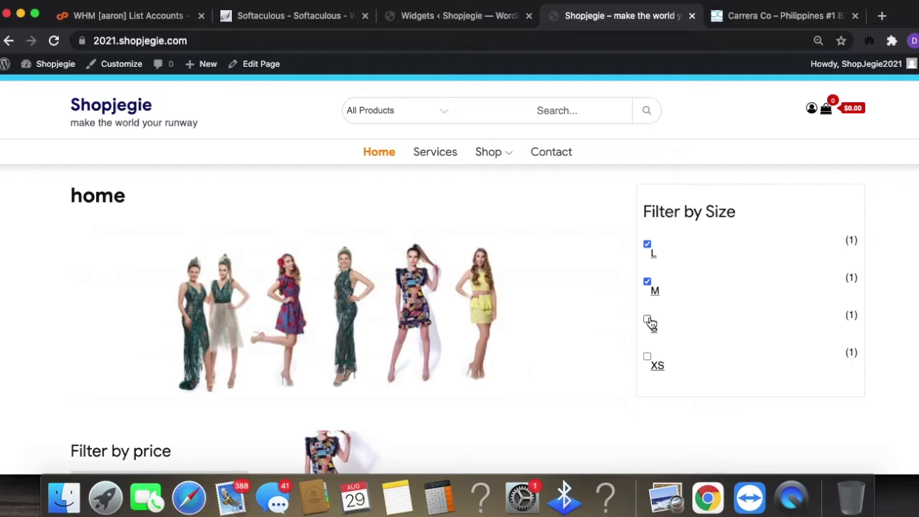
left_click(648, 366)
scroll(758, 348, "down", 3)
left_click(648, 241)
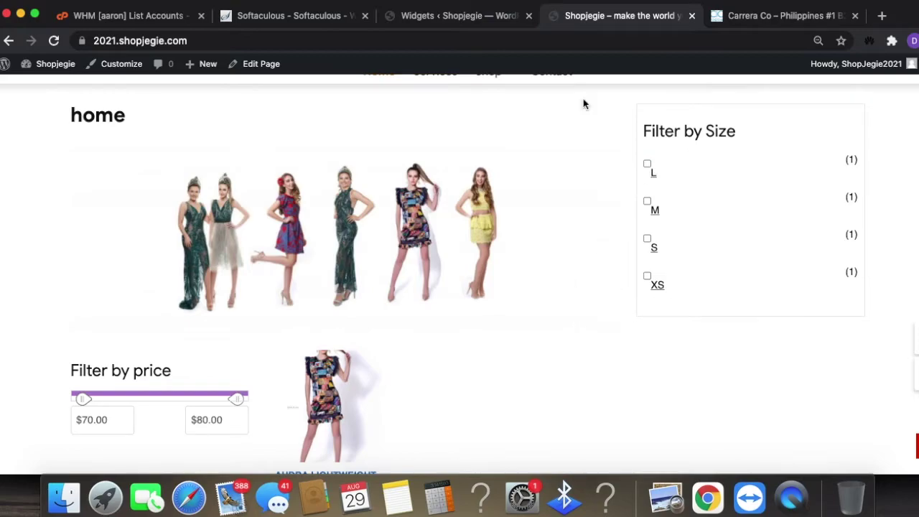
left_click(478, 16)
scroll(546, 381, "down", 5)
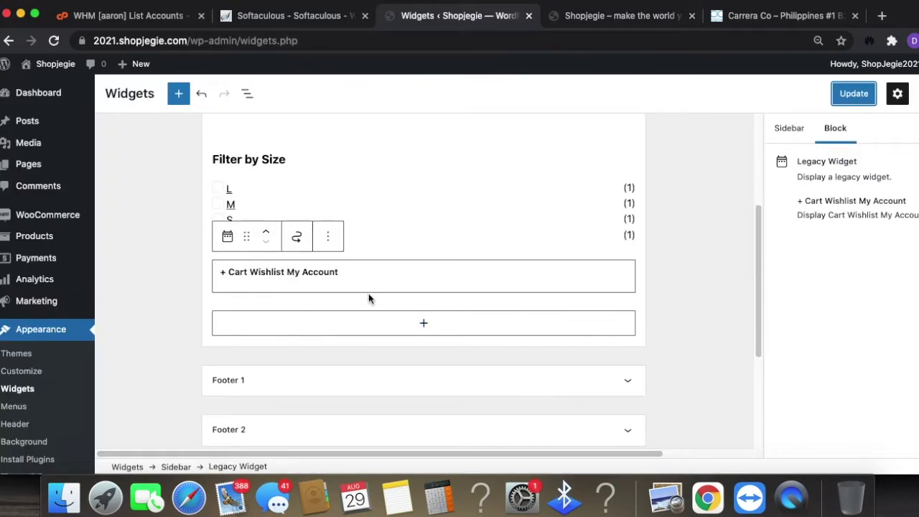
- Add a Filter Products by Attribute block set to Color below the cart widget and save the Sidebar
left_click(417, 322)
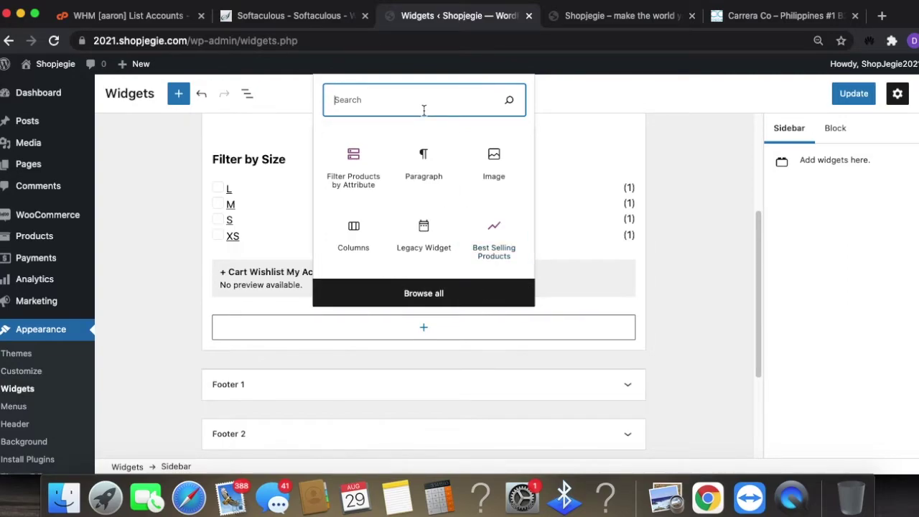
left_click(350, 169)
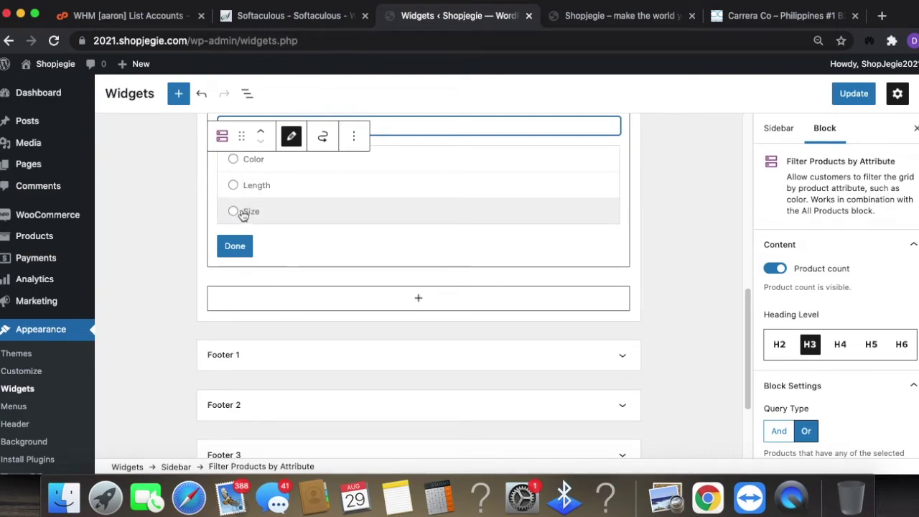
left_click(235, 159)
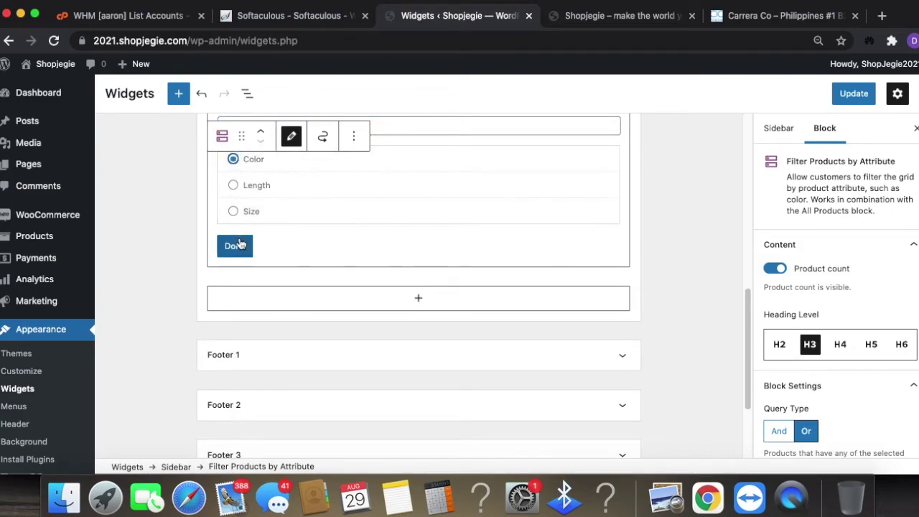
left_click(236, 246)
left_click(866, 99)
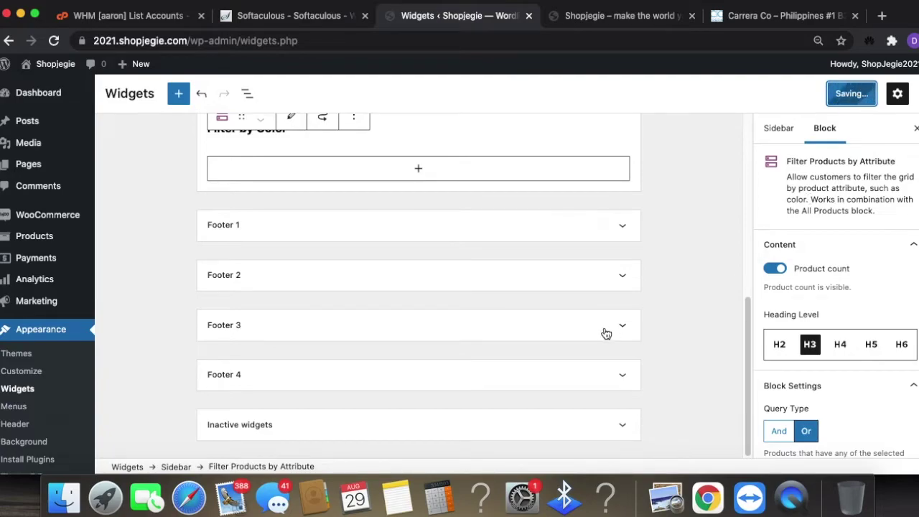
scroll(616, 334, "up", 3)
scroll(615, 334, "up", 5)
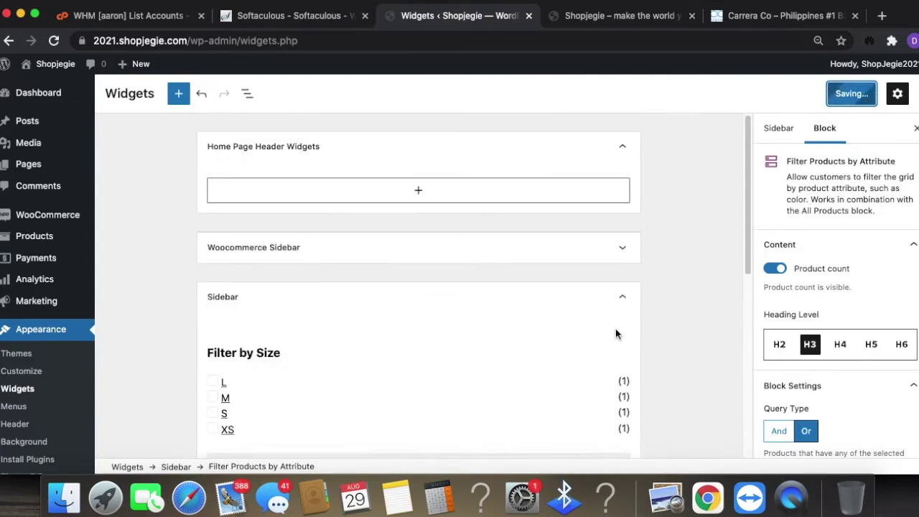
left_click(634, 25)
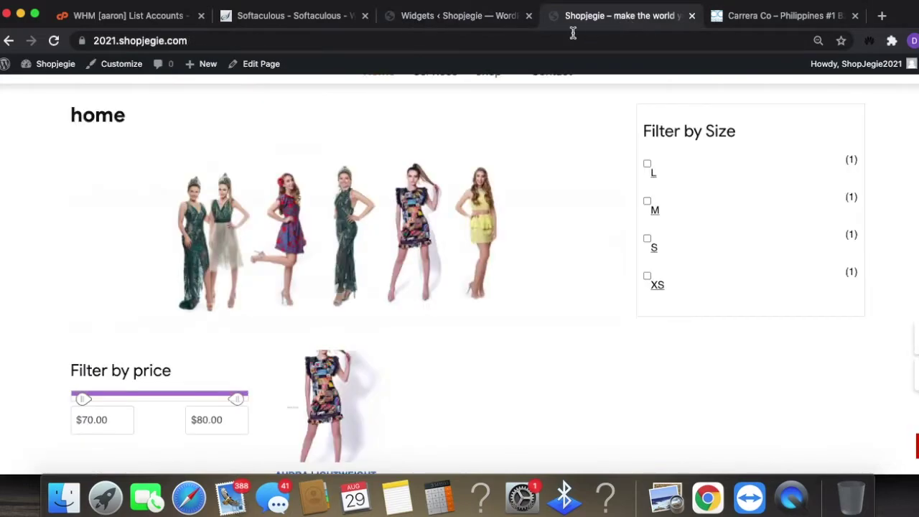
- Reload the storefront and scroll through it to check the Filter by Size sidebar
left_click(537, 38)
key("Return")
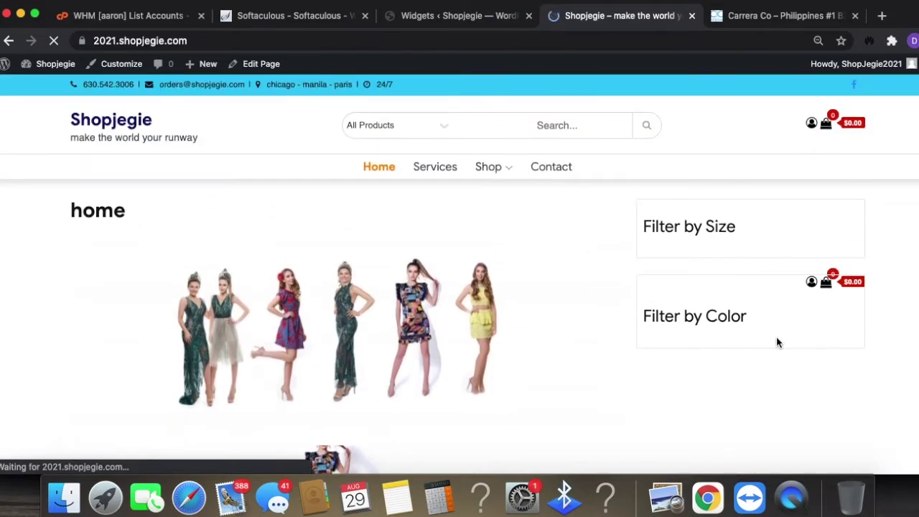
scroll(893, 288, "down", 4)
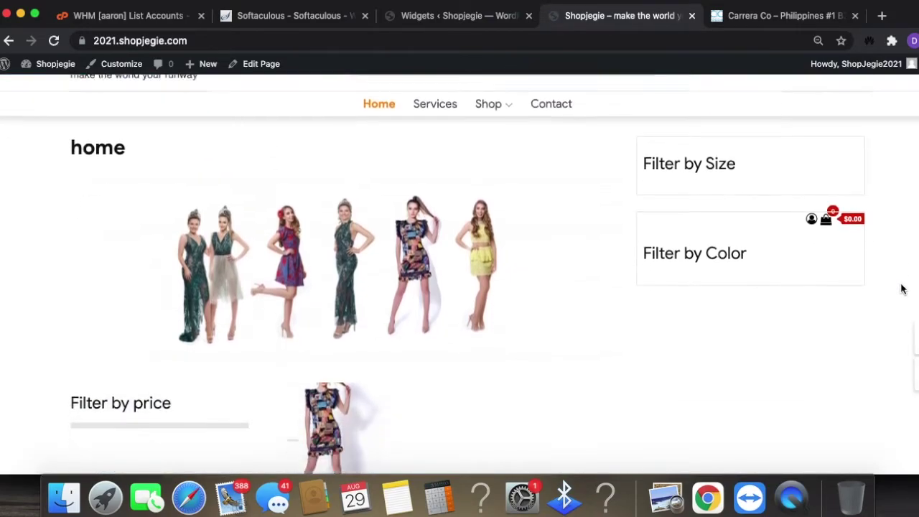
scroll(830, 291, "up", 5)
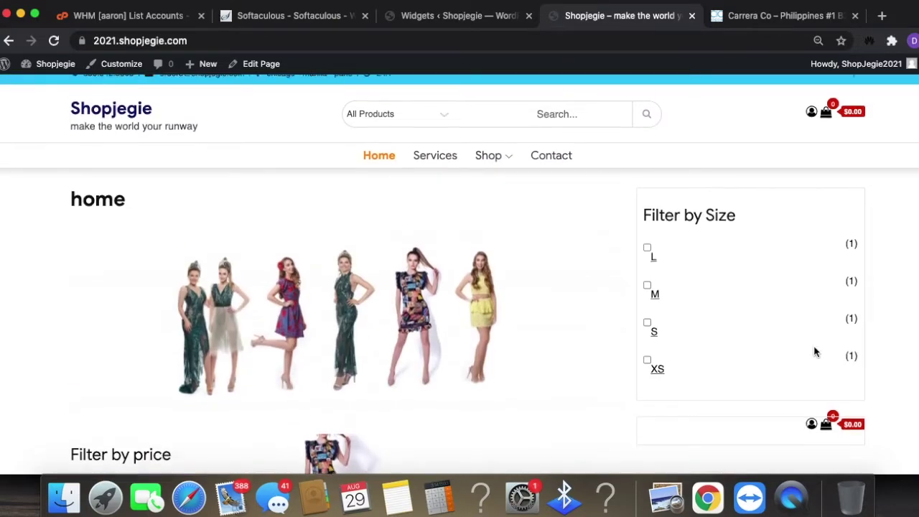
scroll(834, 302, "up", 1)
scroll(626, 394, "down", 2)
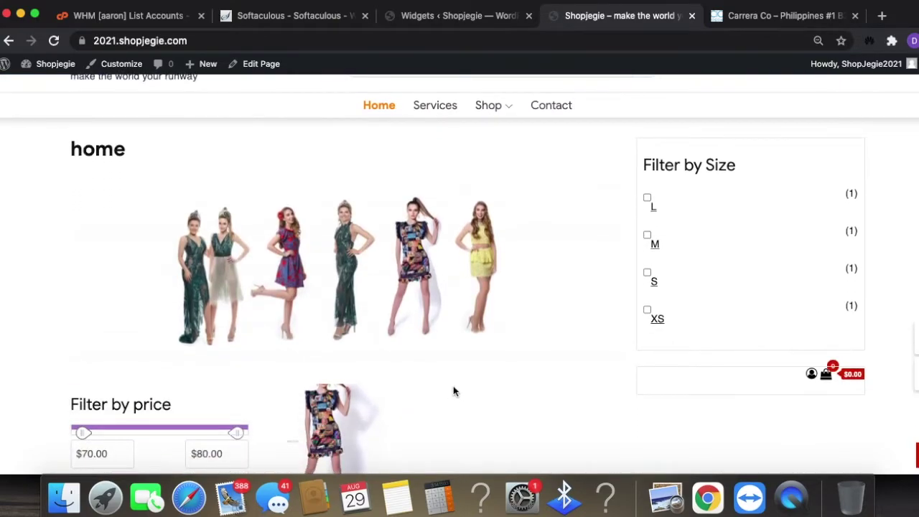
scroll(458, 385, "up", 2)
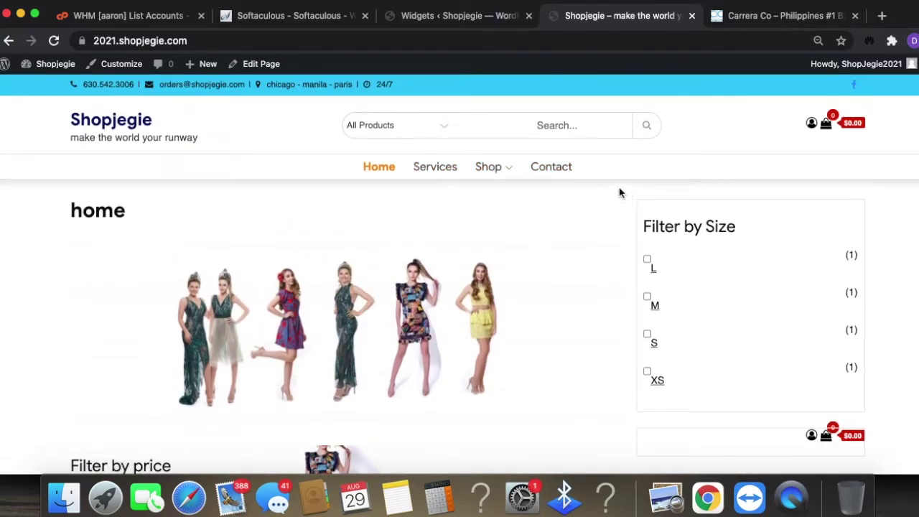
scroll(515, 396, "down", 3)
scroll(490, 330, "down", 2)
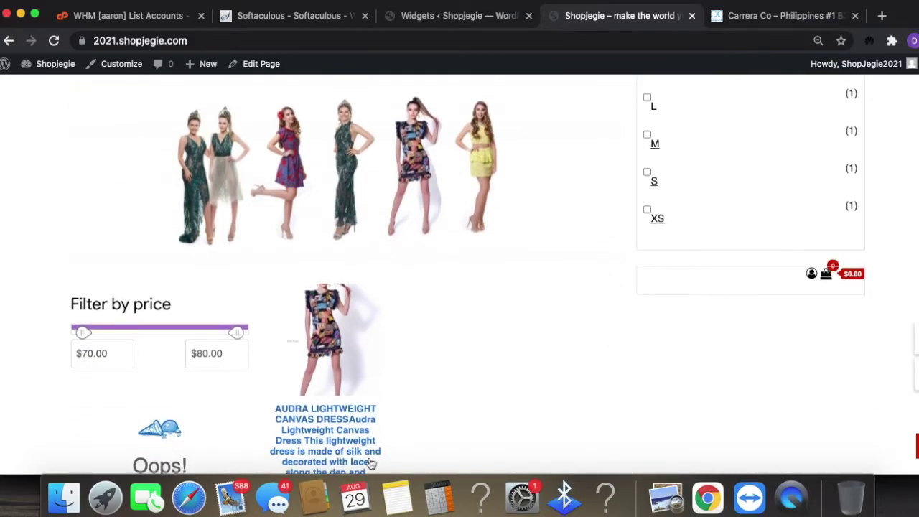
scroll(289, 359, "down", 1)
- Open the admin Pages list from the Widgets screen
scroll(274, 356, "up", 5)
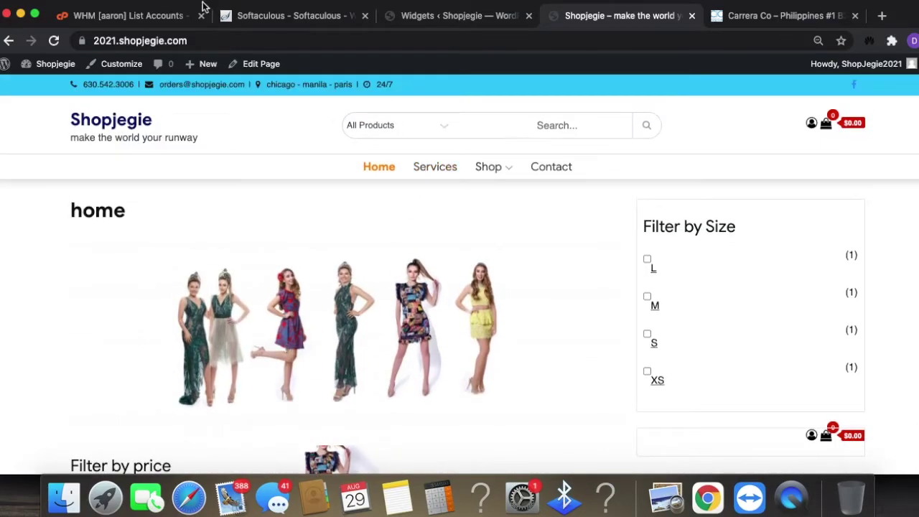
left_click(464, 16)
left_click(17, 169)
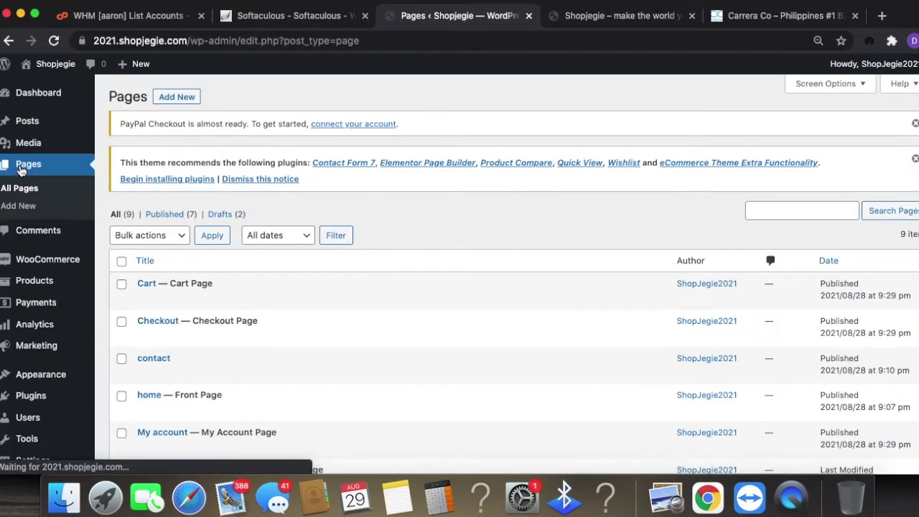
- Edit the home page and remove the Filter Products by Attribute block
scroll(487, 373, "down", 3)
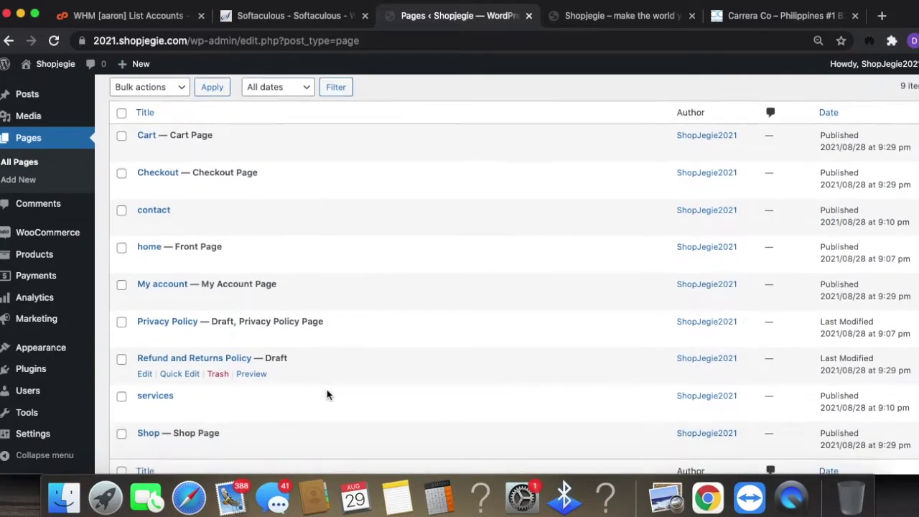
scroll(326, 389, "down", 3)
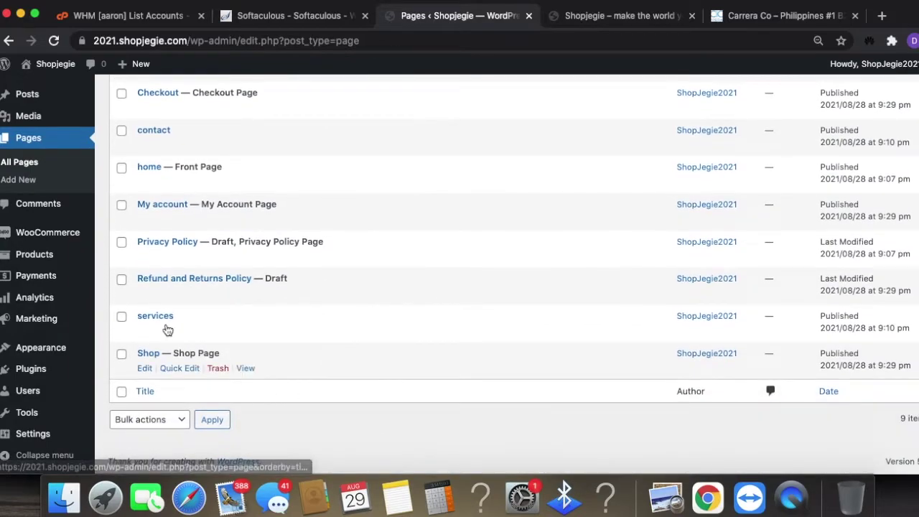
left_click(146, 183)
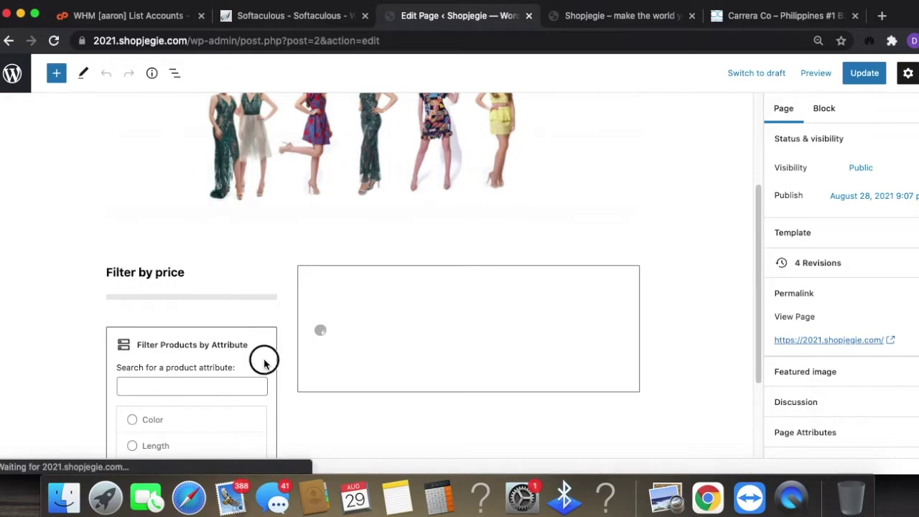
left_click(264, 358)
scroll(252, 172, "down", 3)
left_click(258, 193)
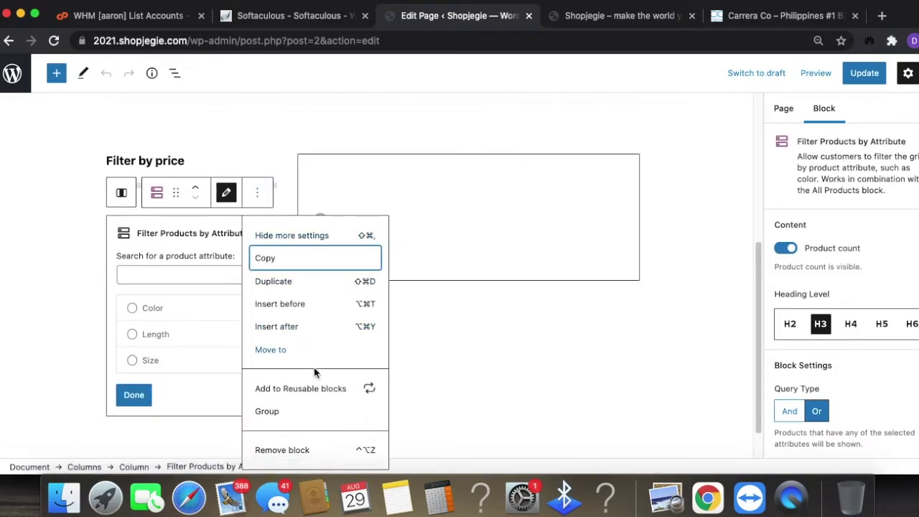
left_click(302, 449)
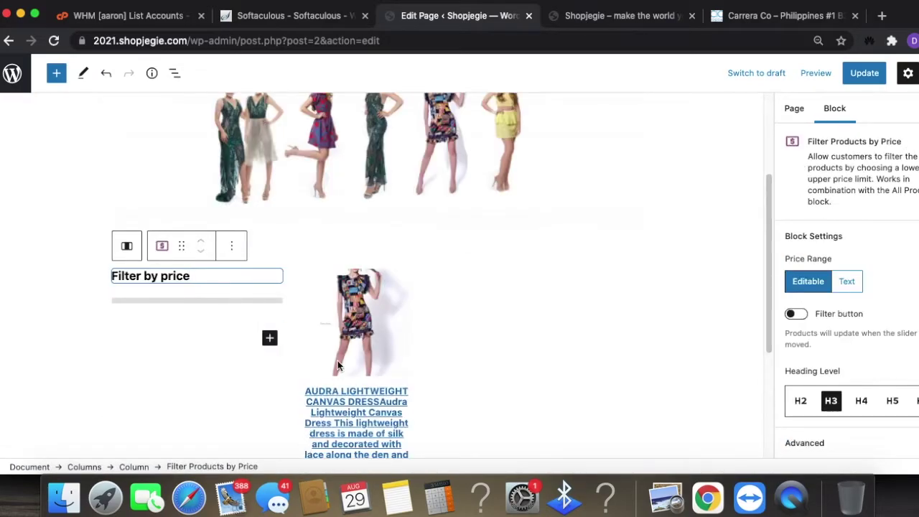
- Remove the Filter by price block and the empty column, then update the page
left_click(231, 226)
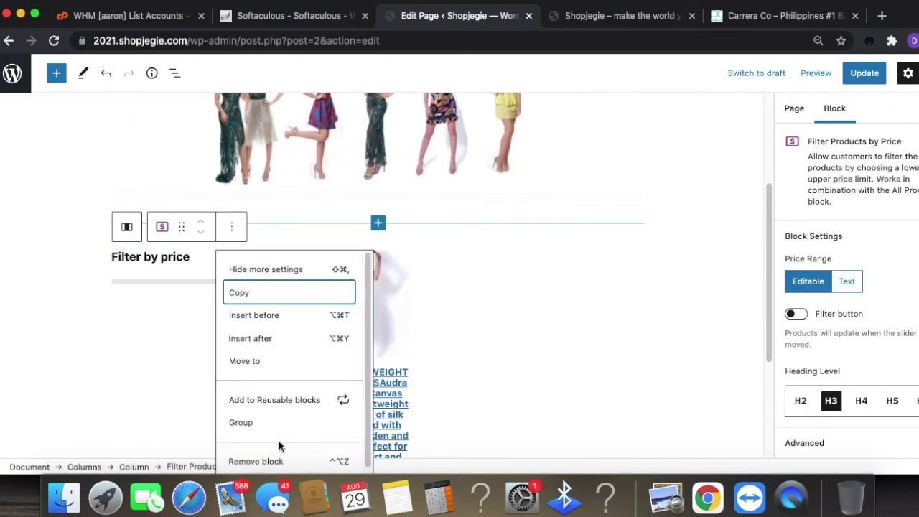
left_click(275, 460)
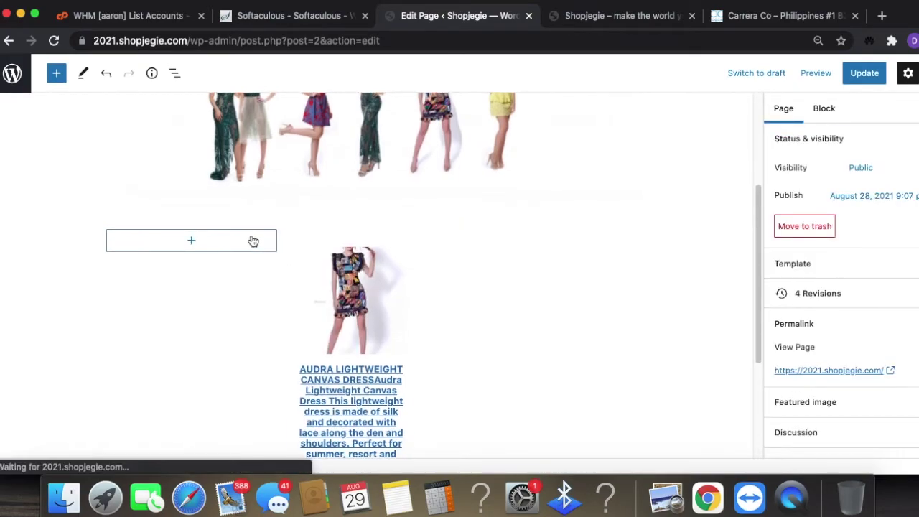
left_click(253, 241)
left_click(270, 215)
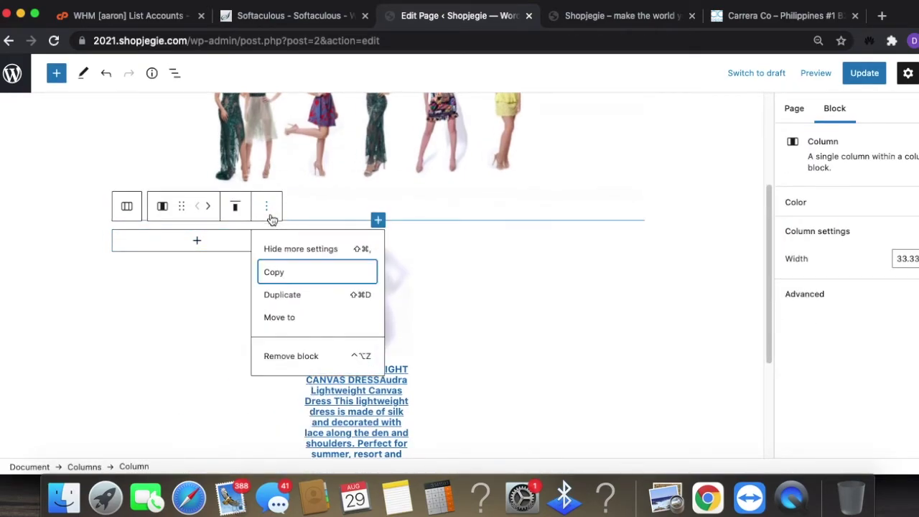
left_click(293, 356)
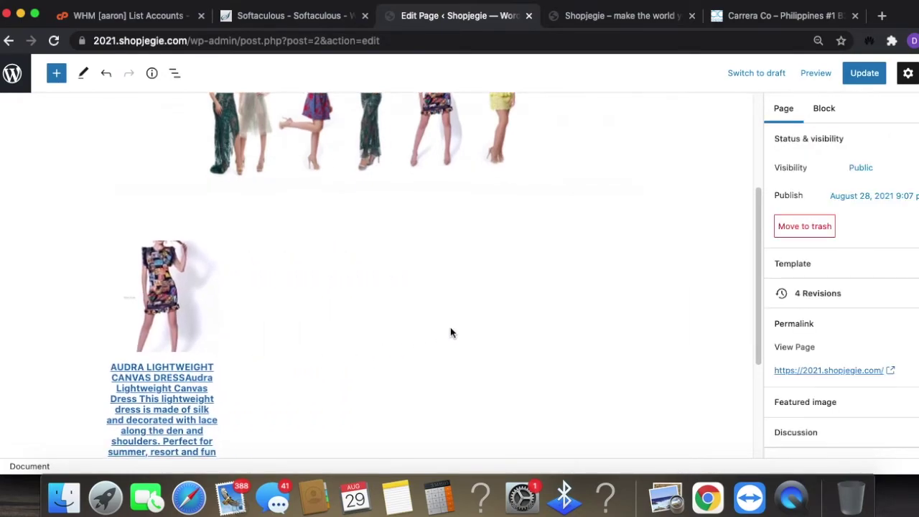
left_click(862, 73)
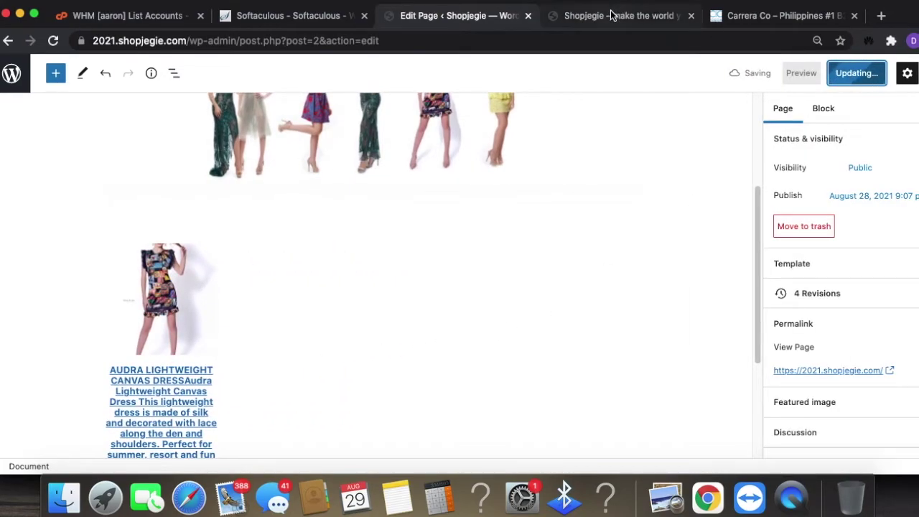
- Reload the storefront to check the Audra dress listing beneath the models photo
left_click(614, 16)
left_click(466, 40)
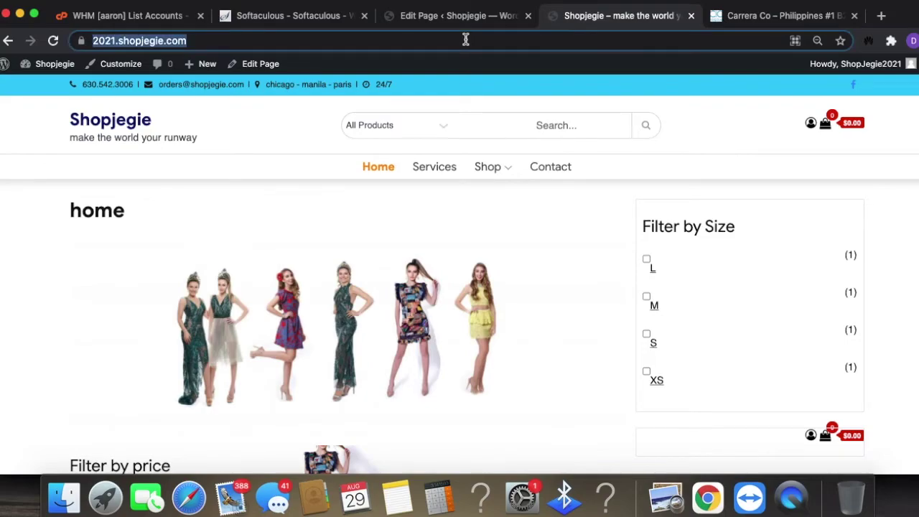
key("Return")
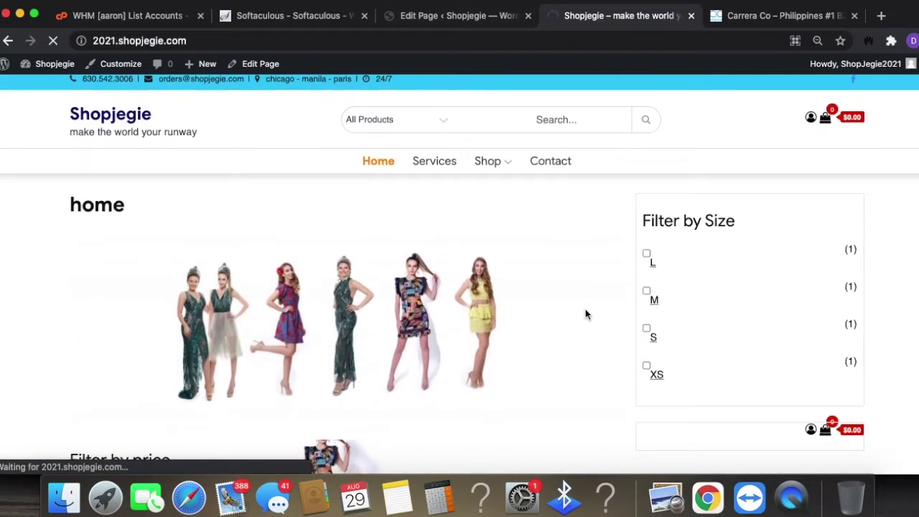
scroll(584, 309, "down", 5)
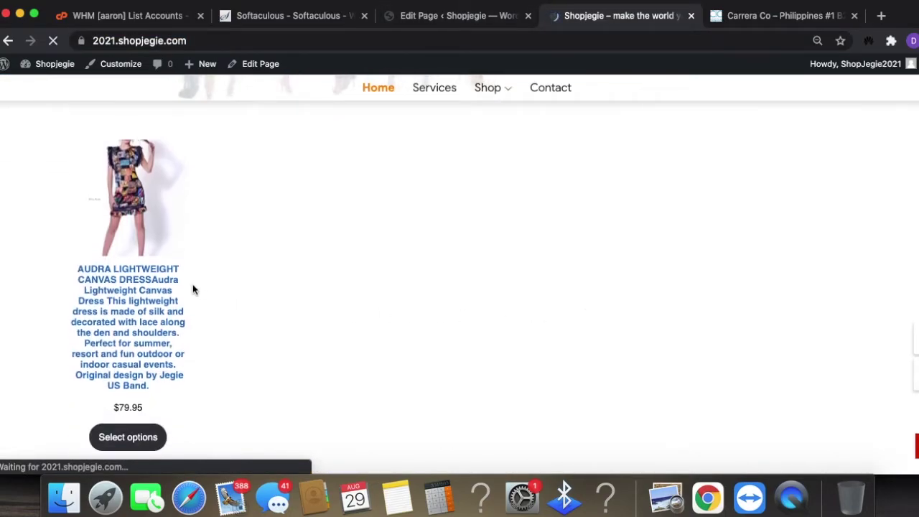
scroll(191, 309, "up", 3)
scroll(93, 373, "down", 2)
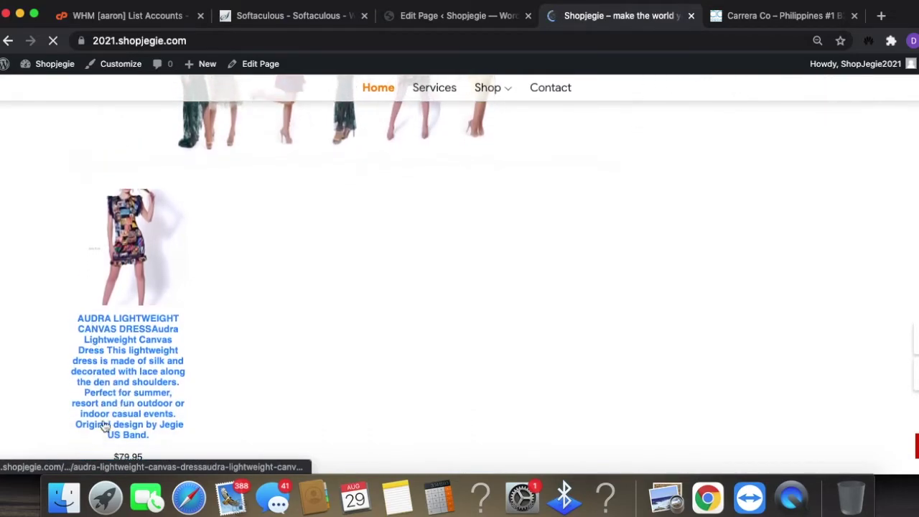
scroll(124, 434, "down", 2)
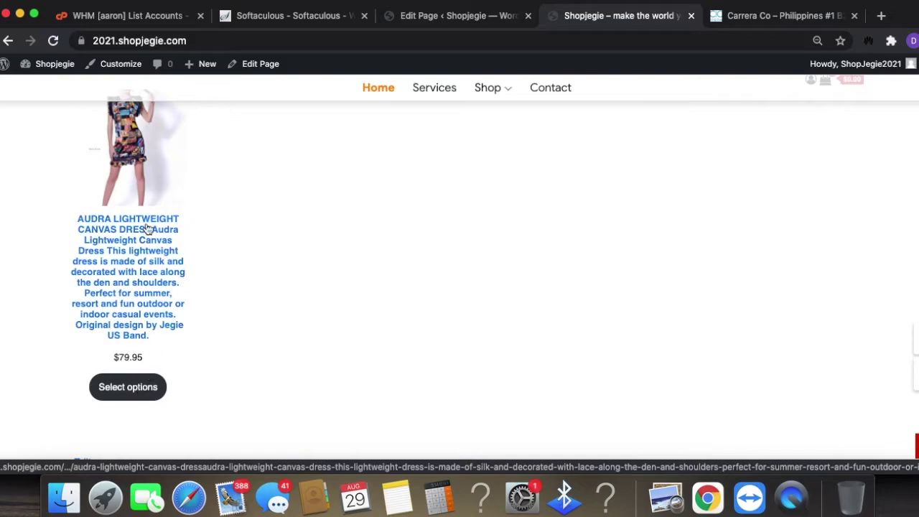
left_click(423, 17)
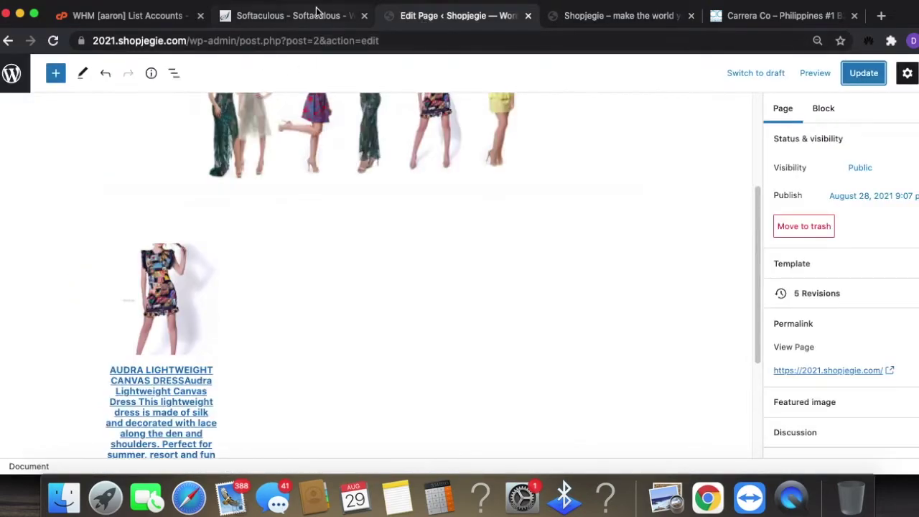
- Open the Audra dress product for editing from the Products list
scroll(33, 165, "up", 5)
left_click(12, 73)
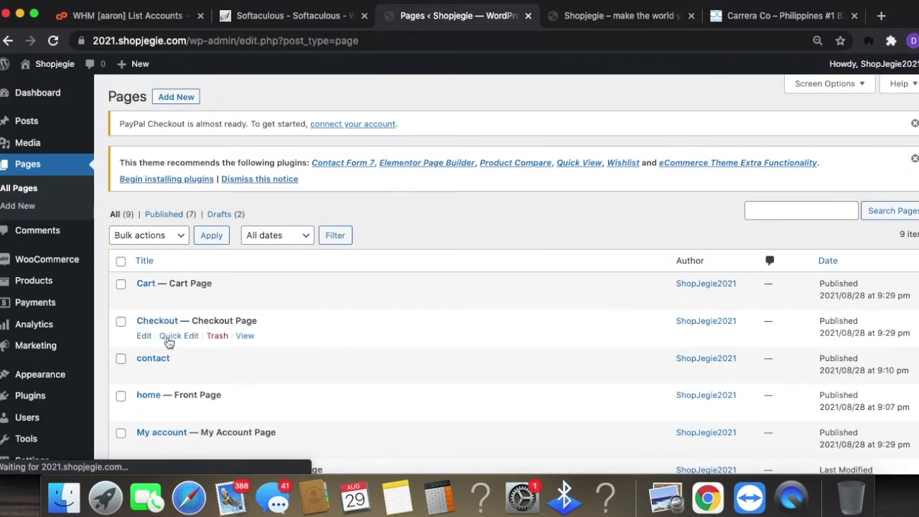
left_click(44, 283)
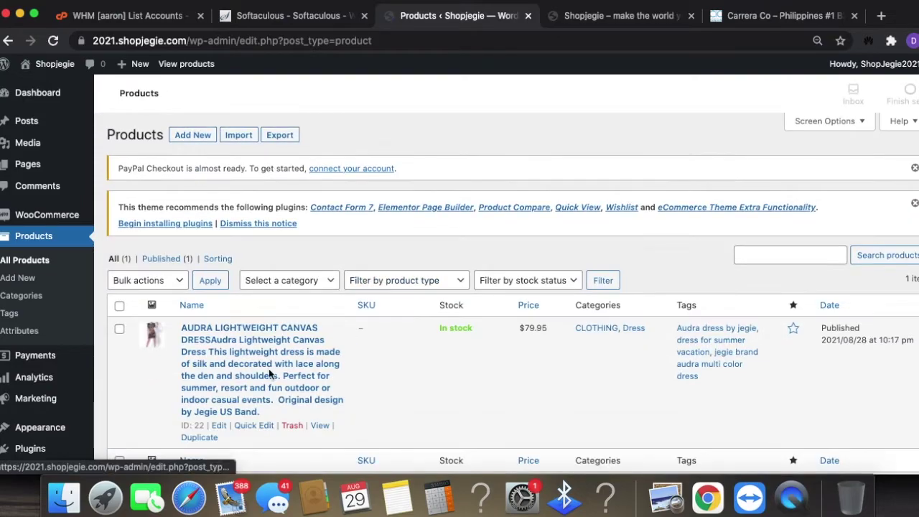
scroll(314, 374, "down", 1)
left_click(219, 409)
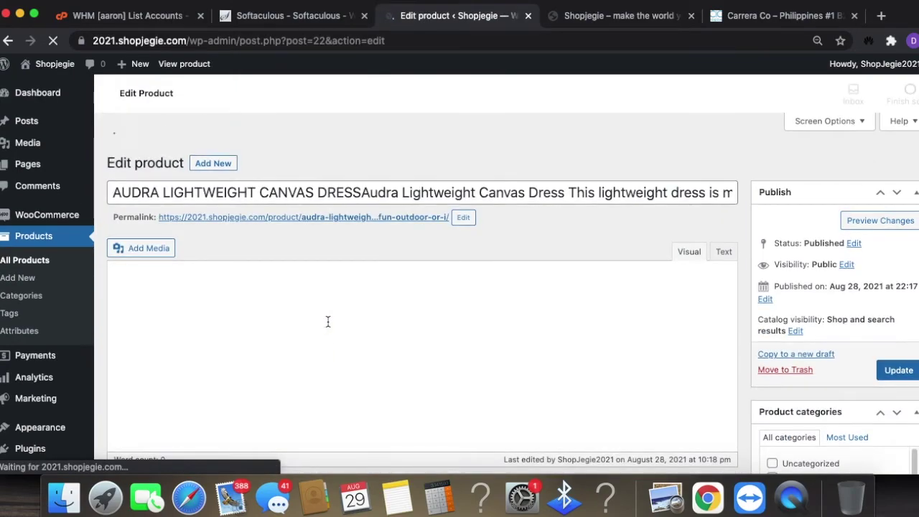
- Trim the product title to 'AUDRA LIGHTWEIGHT CANVAS DRESS' and update the product
left_click(371, 263)
left_click_drag(367, 263, 736, 264)
key("BackSpace")
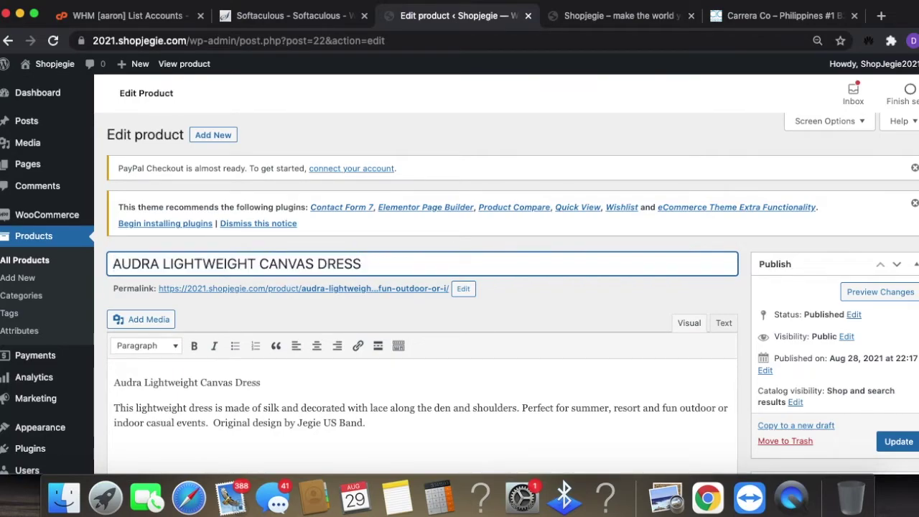
left_click(893, 442)
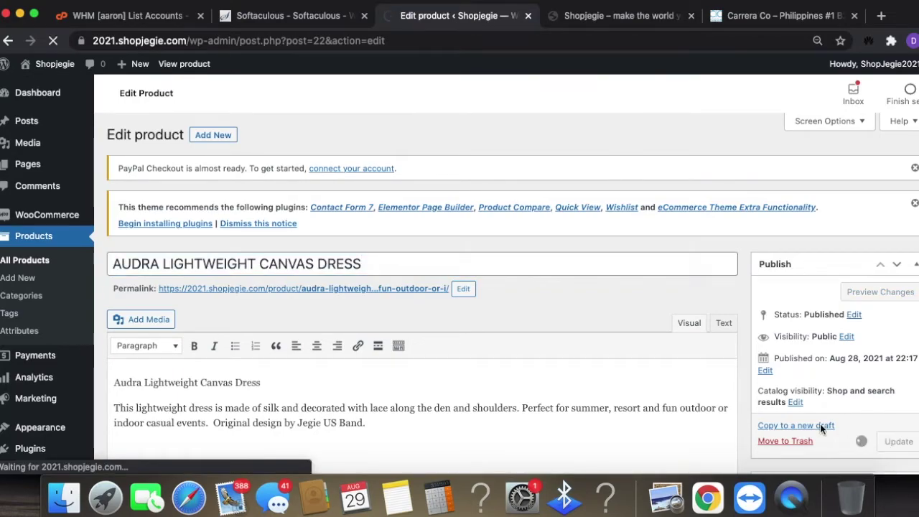
left_click(622, 12)
left_click(487, 41)
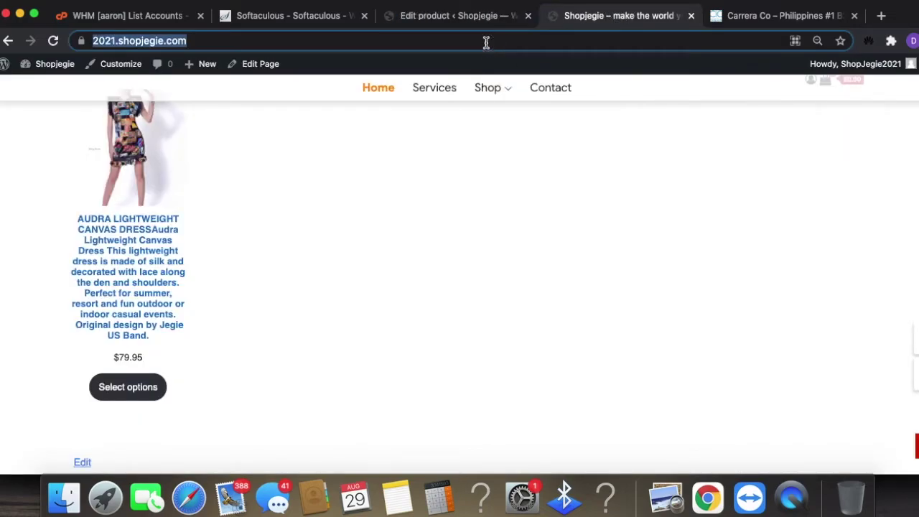
- Reload the storefront, open the Audra dress product page and choose size M
key("Return")
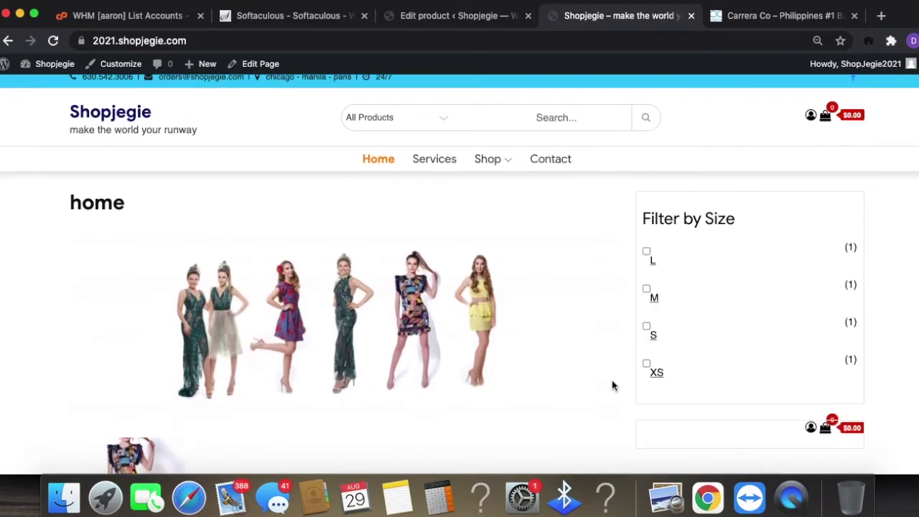
scroll(612, 380, "down", 3)
scroll(622, 376, "down", 2)
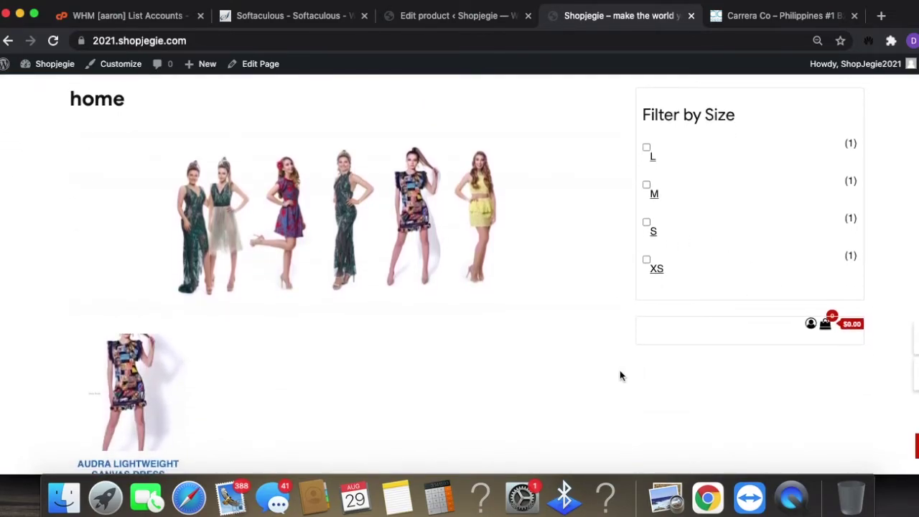
left_click(135, 366)
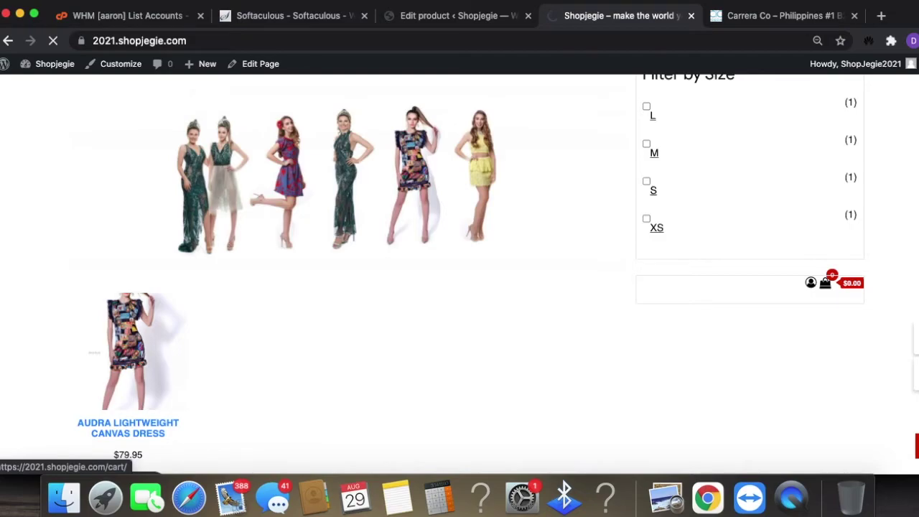
scroll(909, 323, "down", 10)
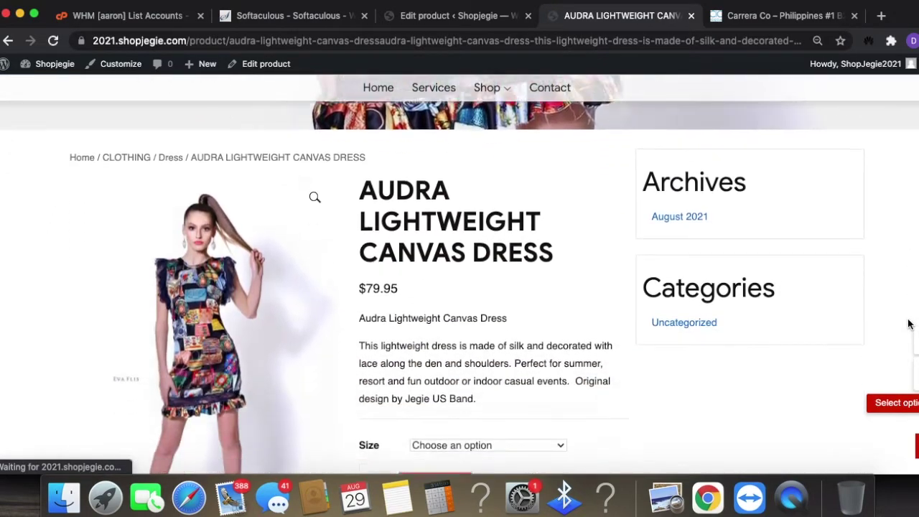
scroll(605, 361, "down", 8)
left_click(514, 264)
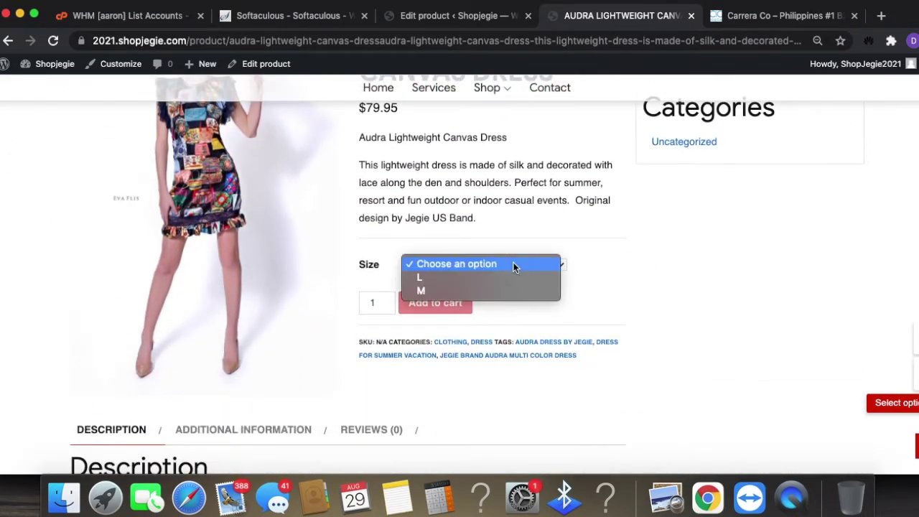
left_click(493, 289)
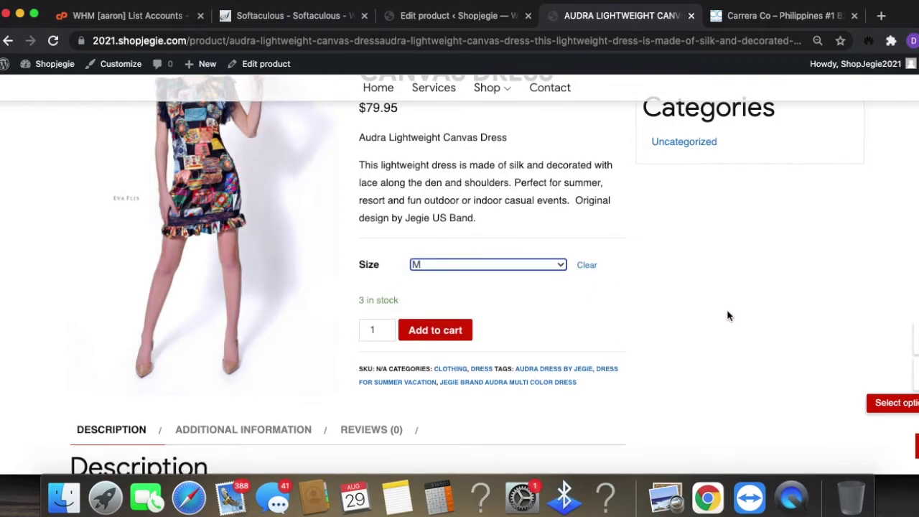
- Browse the dress's Reviews, Additional Information and Description tabs
scroll(727, 316, "up", 5)
scroll(726, 316, "up", 3)
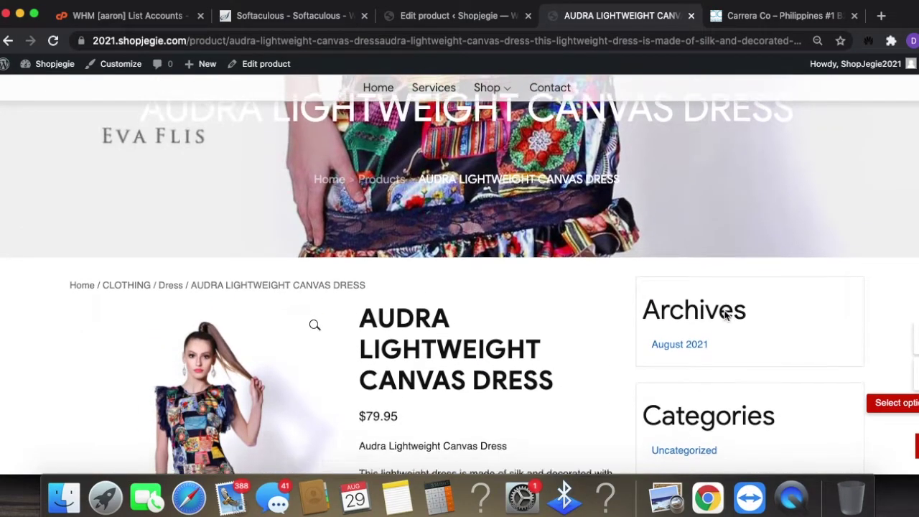
scroll(728, 312, "down", 6)
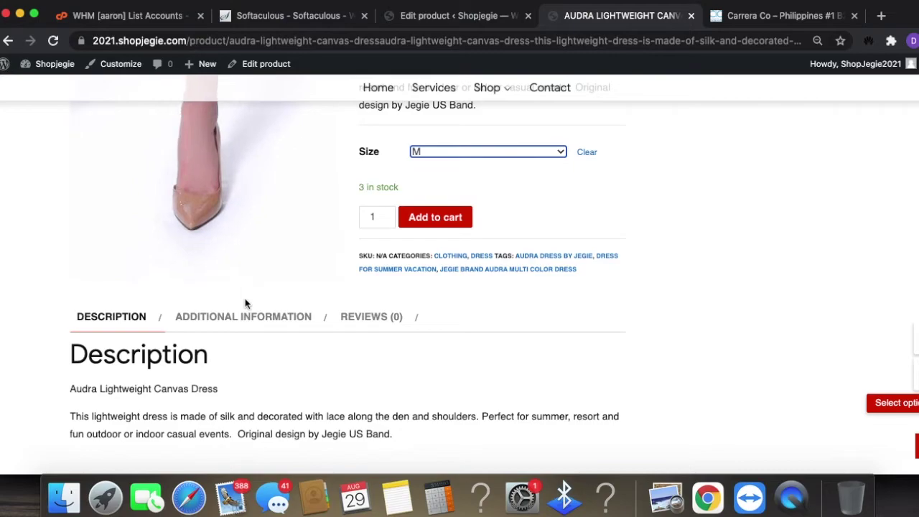
scroll(166, 352, "down", 1)
left_click(392, 308)
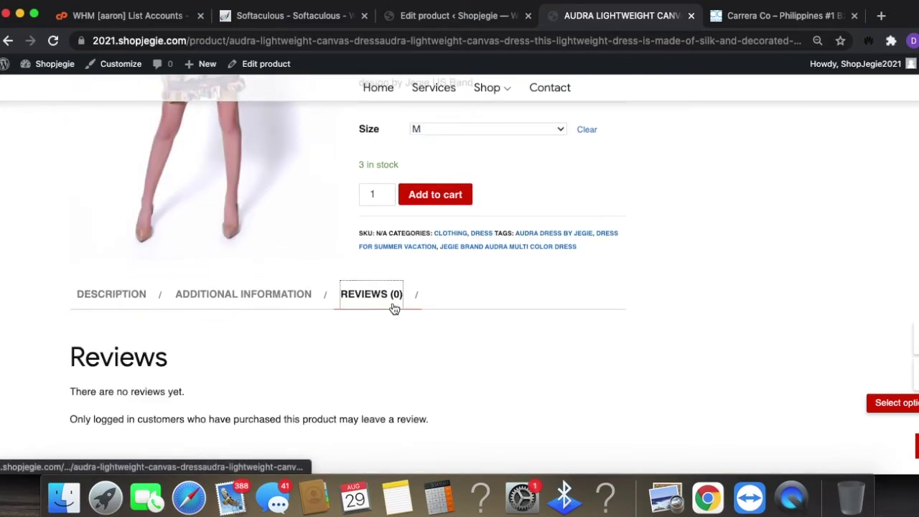
left_click(277, 308)
scroll(245, 308, "down", 2)
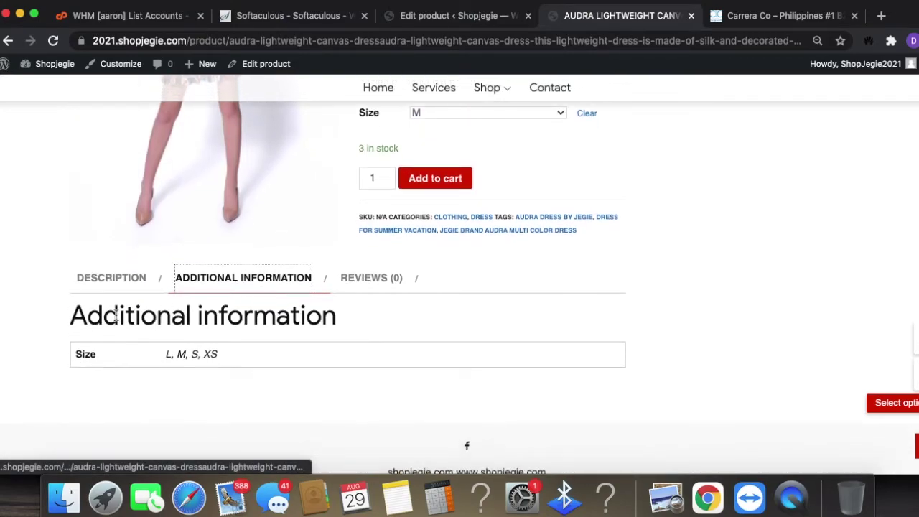
left_click(99, 264)
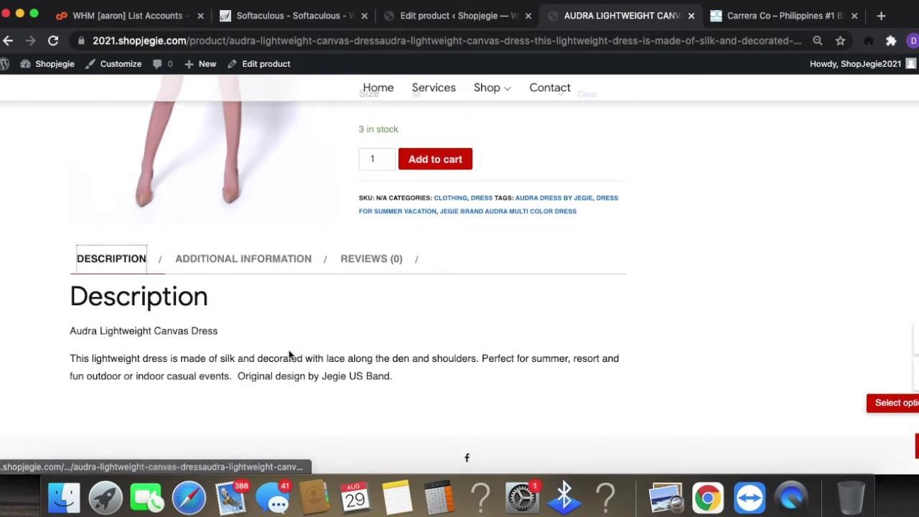
scroll(421, 308, "up", 5)
- Add the size M dress to the cart and view the Cart page with its $79.95 subtotal
left_click(448, 349)
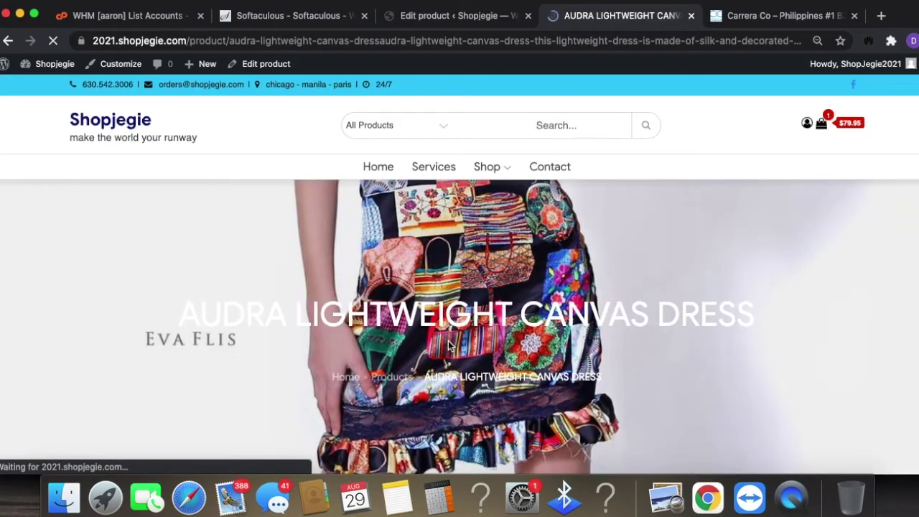
scroll(485, 367, "down", 4)
scroll(459, 386, "down", 2)
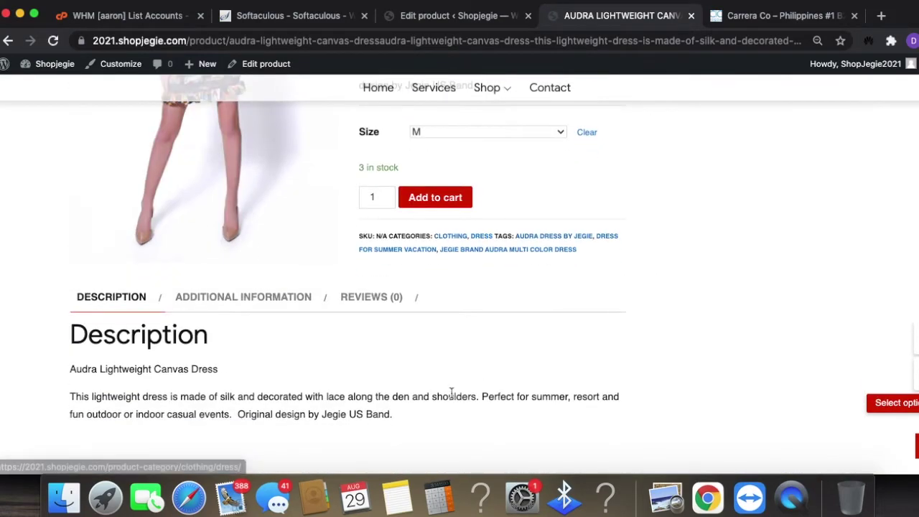
scroll(769, 359, "up", 10)
scroll(792, 321, "up", 3)
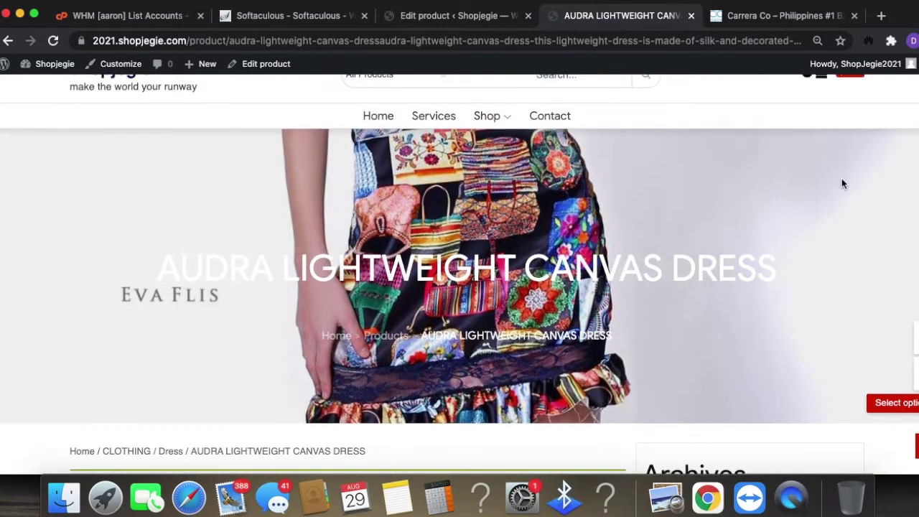
left_click(827, 126)
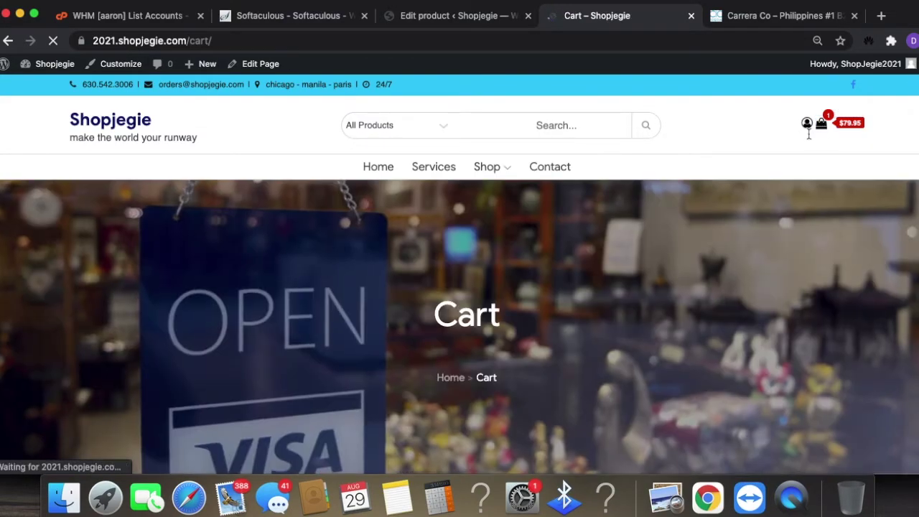
- Proceed from the cart to checkout and review the size M Audra dress order totalling $79.95
scroll(631, 363, "down", 7)
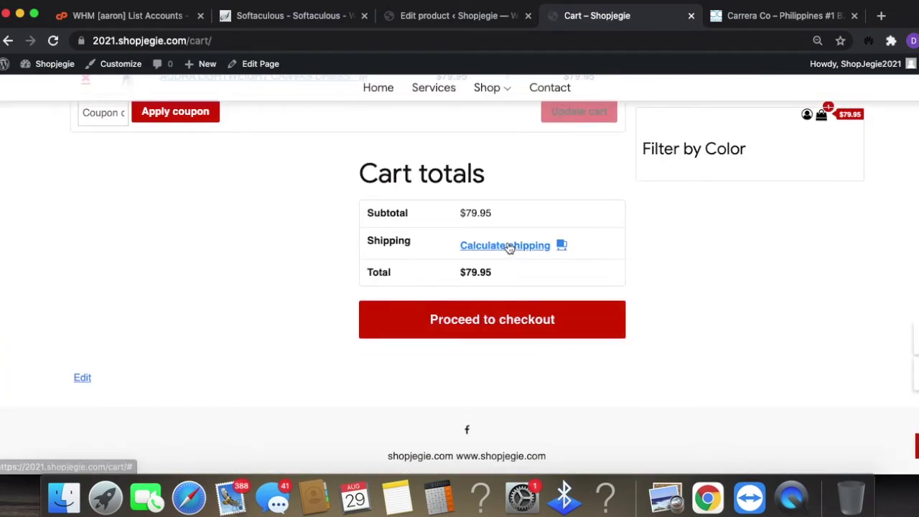
left_click(520, 327)
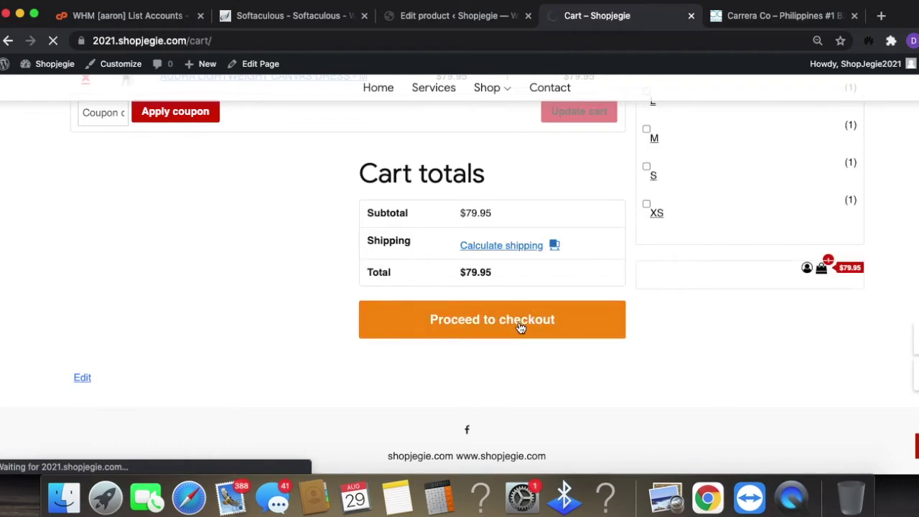
scroll(567, 347, "down", 8)
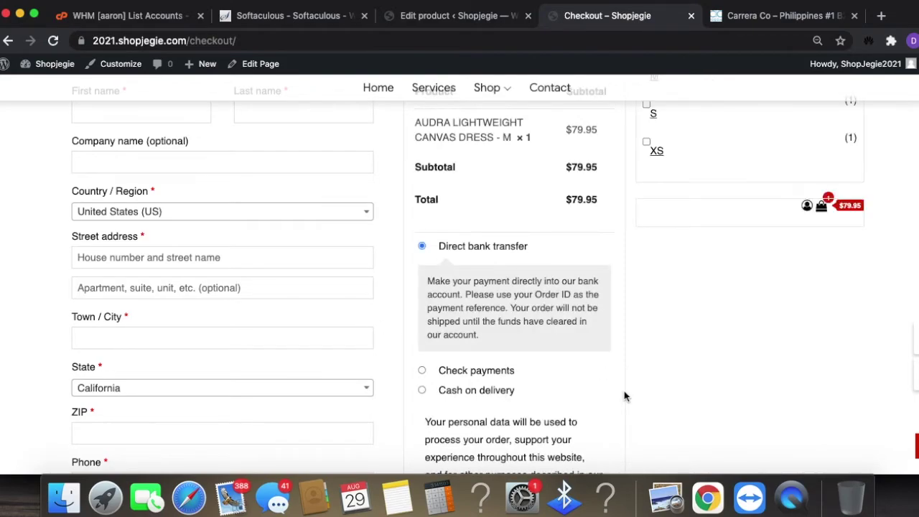
scroll(624, 390, "down", 1)
scroll(623, 390, "down", 3)
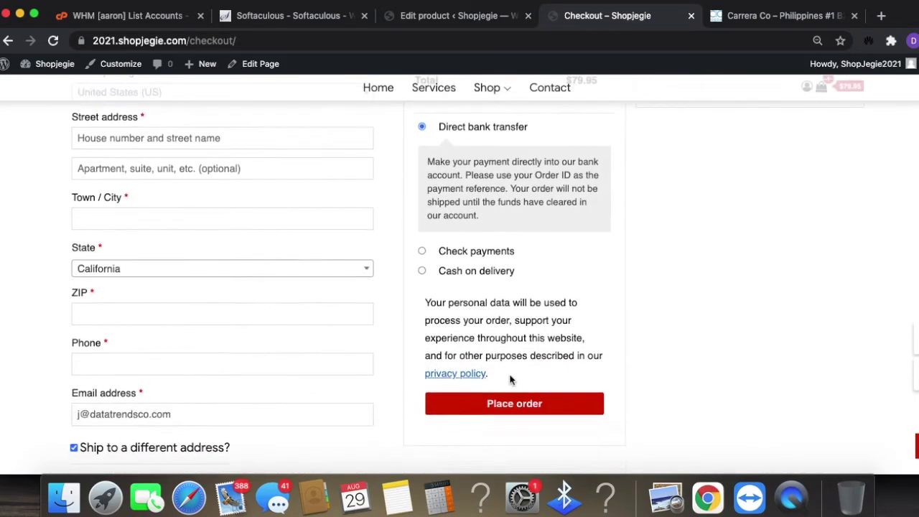
scroll(524, 393, "up", 1)
- Try Cash on delivery and Check payments, then settle on Direct bank transfer as the payment method
left_click(422, 295)
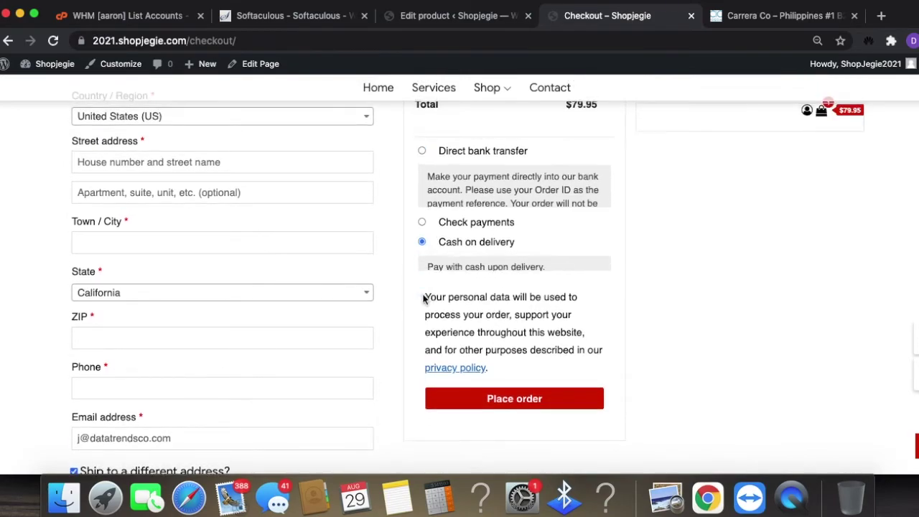
scroll(443, 327, "up", 5)
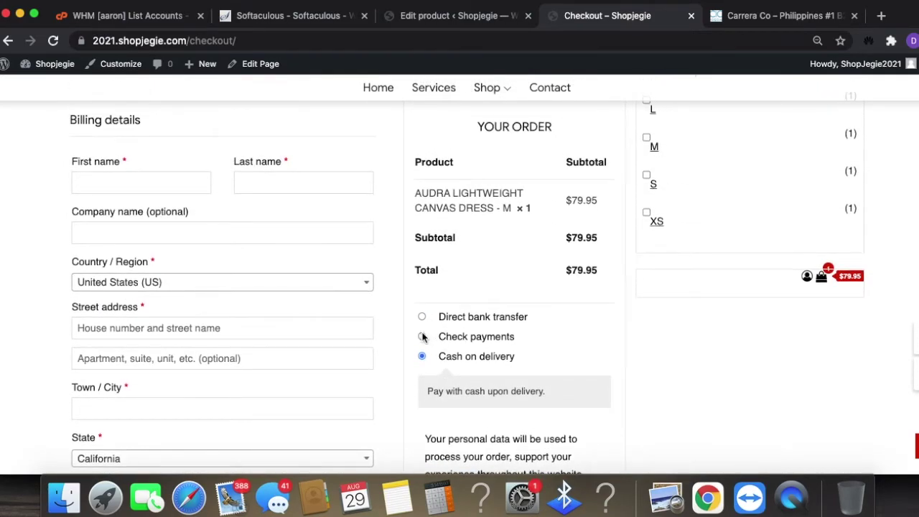
left_click(422, 337)
left_click(422, 316)
scroll(647, 363, "up", 1)
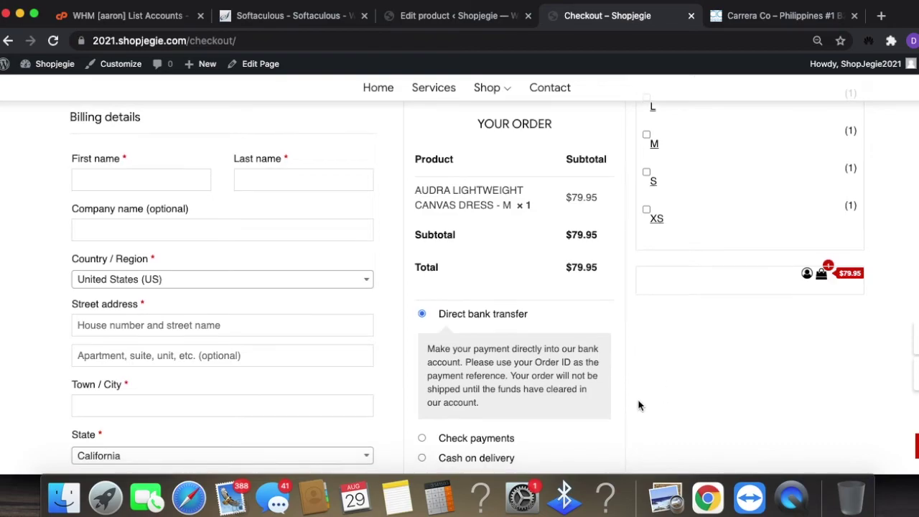
scroll(599, 375, "down", 3)
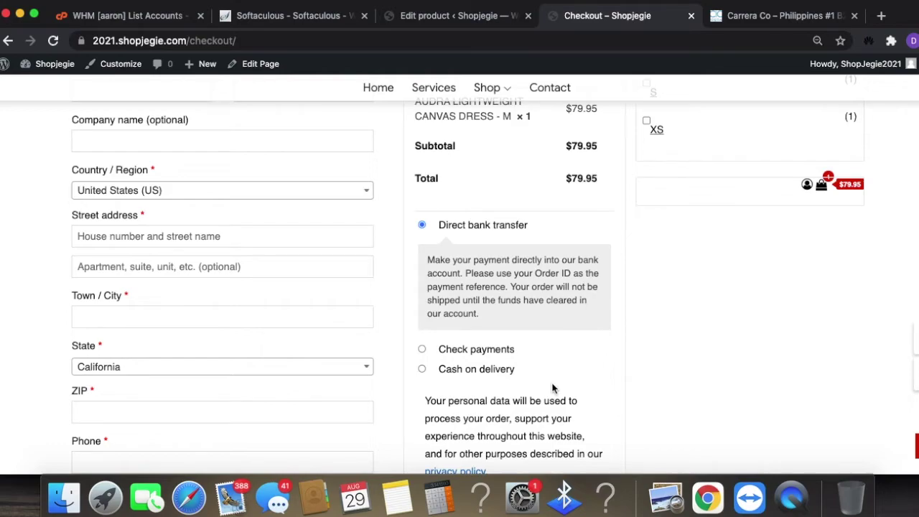
scroll(574, 356, "down", 7)
scroll(535, 399, "up", 4)
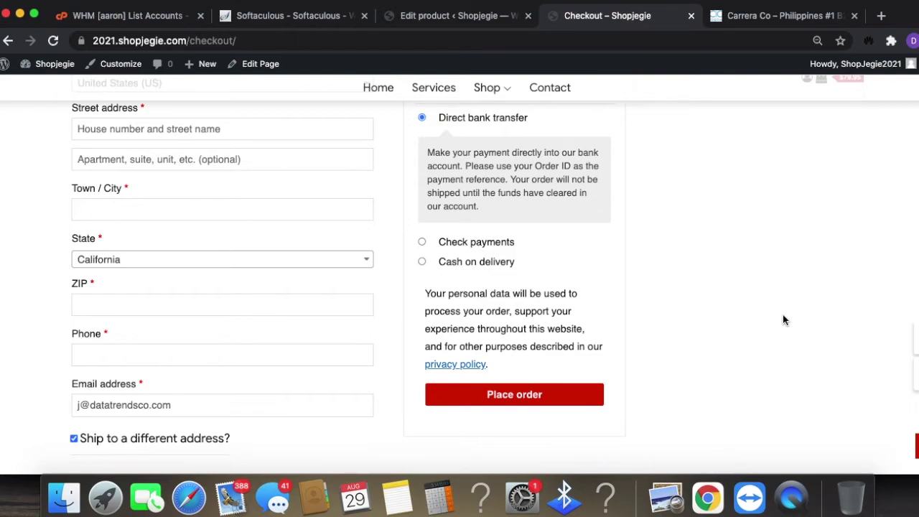
scroll(713, 429, "up", 7)
scroll(595, 377, "down", 1)
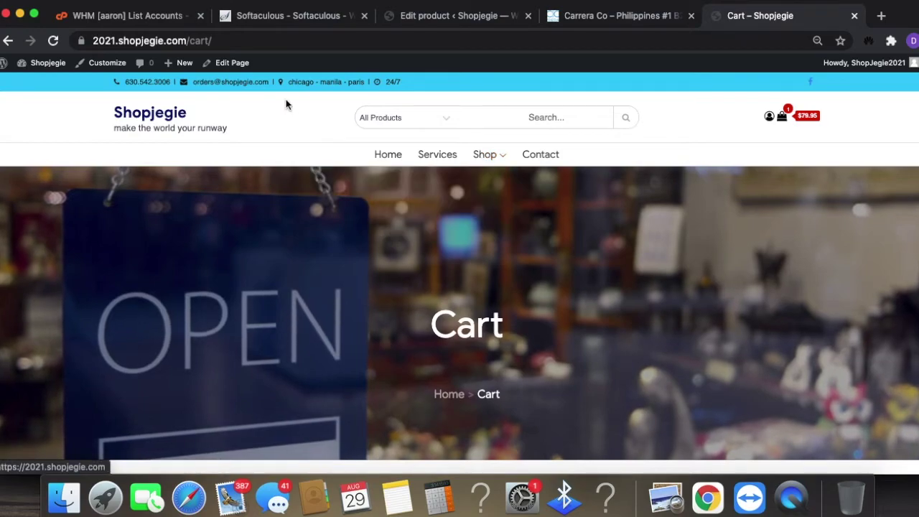
scroll(647, 389, "down", 10)
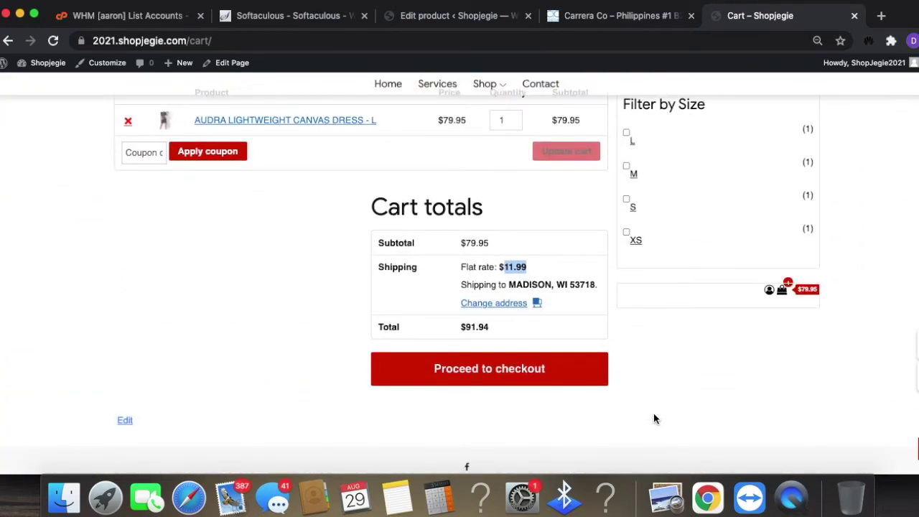
scroll(634, 433, "up", 10)
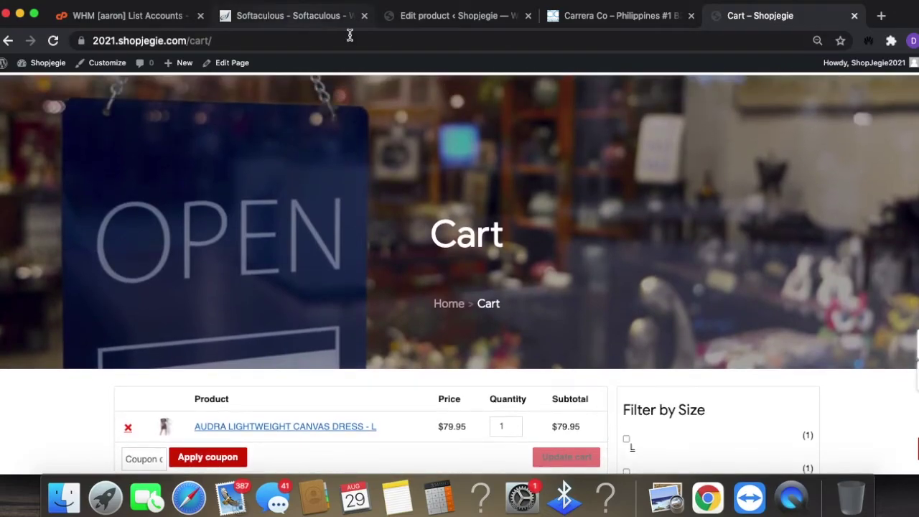
left_click(415, 17)
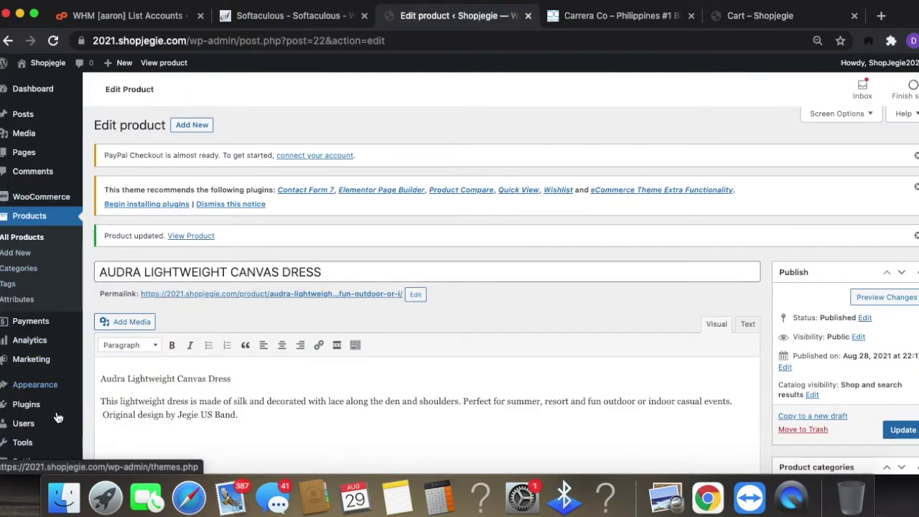
- Open Appearance > Themes and browse the five installed themes, with Shop Online active
mouse_move(32, 390)
left_click(130, 337)
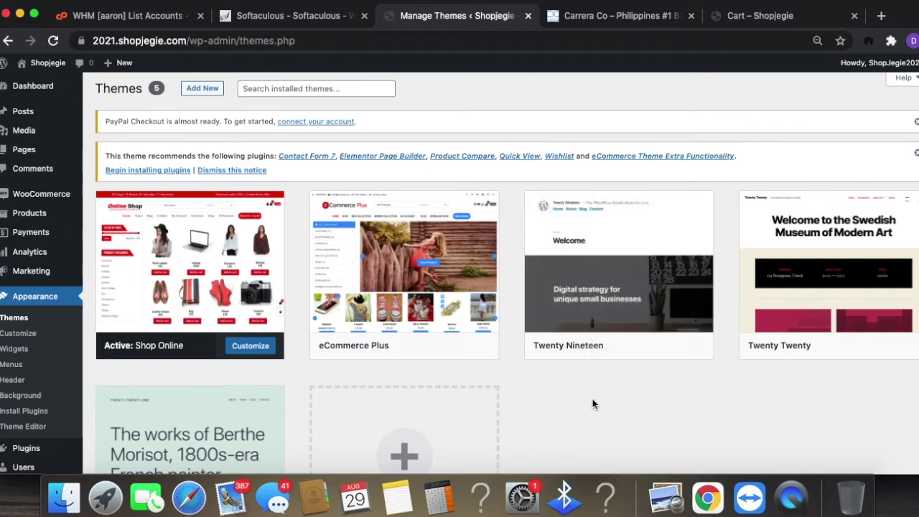
scroll(576, 396, "down", 2)
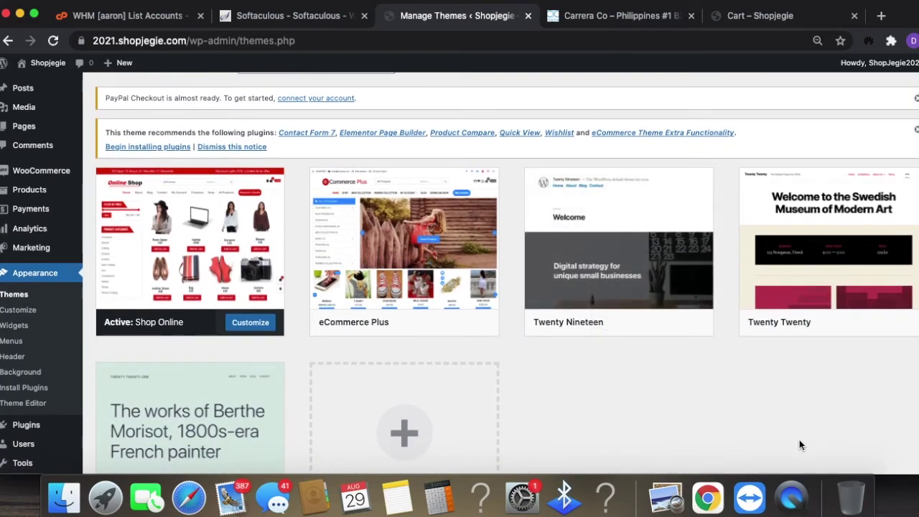
scroll(691, 424, "down", 5)
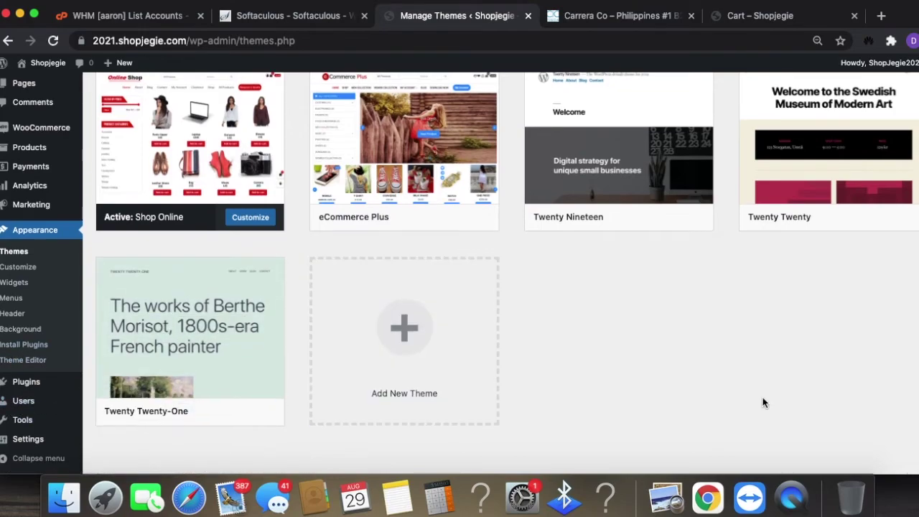
scroll(763, 403, "up", 2)
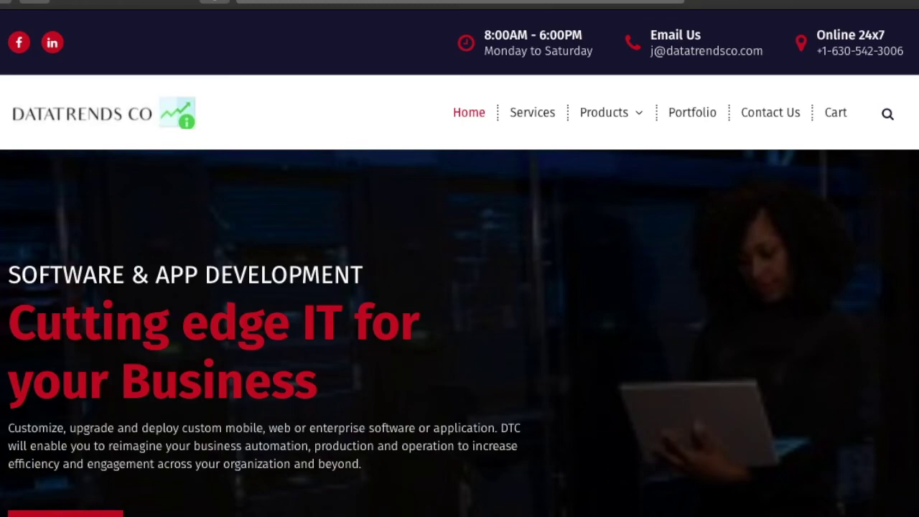
- Open the Website Design Services category from the Products menu and browse its four plans
mouse_move(638, 123)
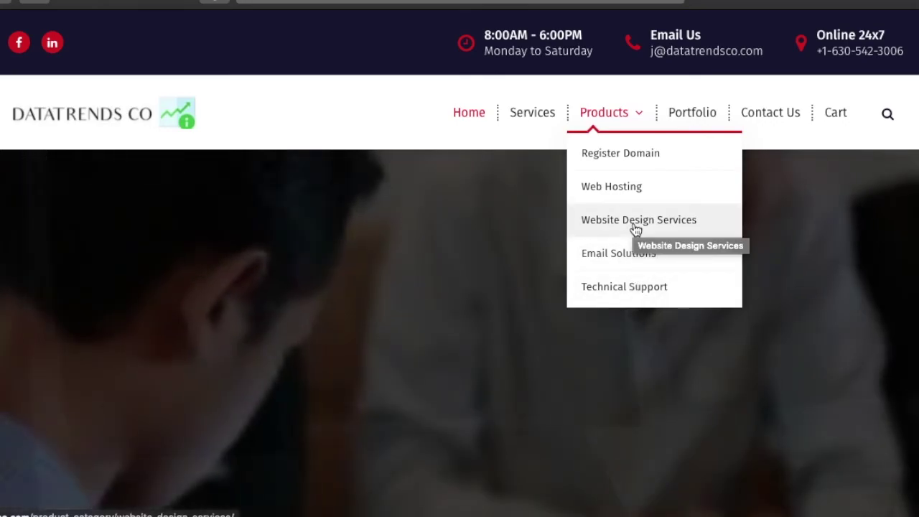
left_click(637, 227)
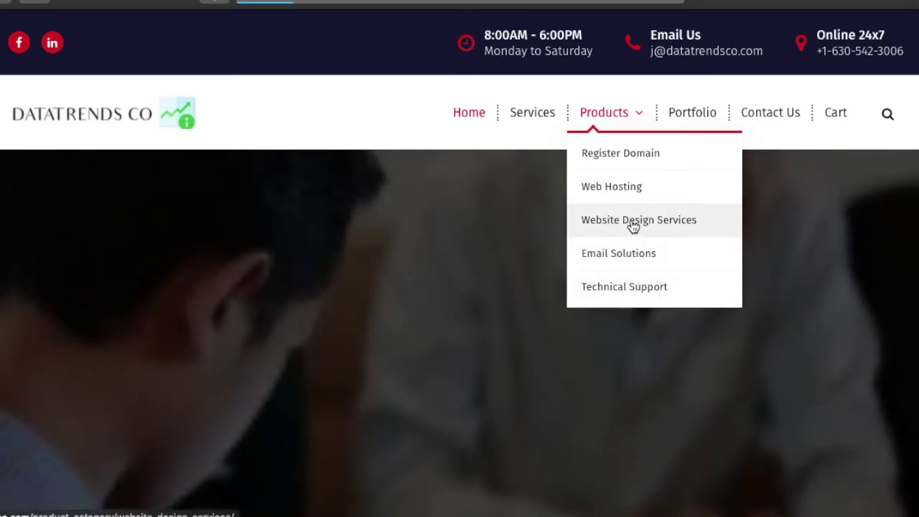
scroll(632, 225, "down", 3)
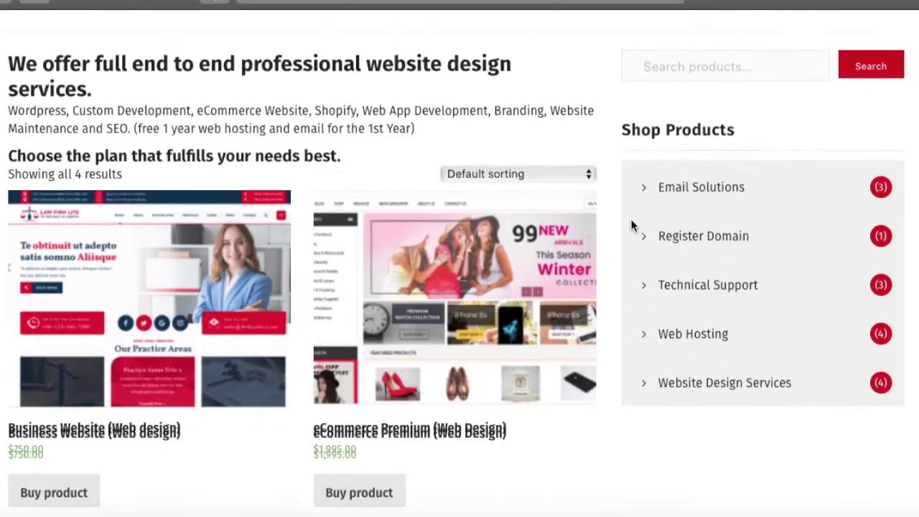
scroll(632, 227, "up", 1)
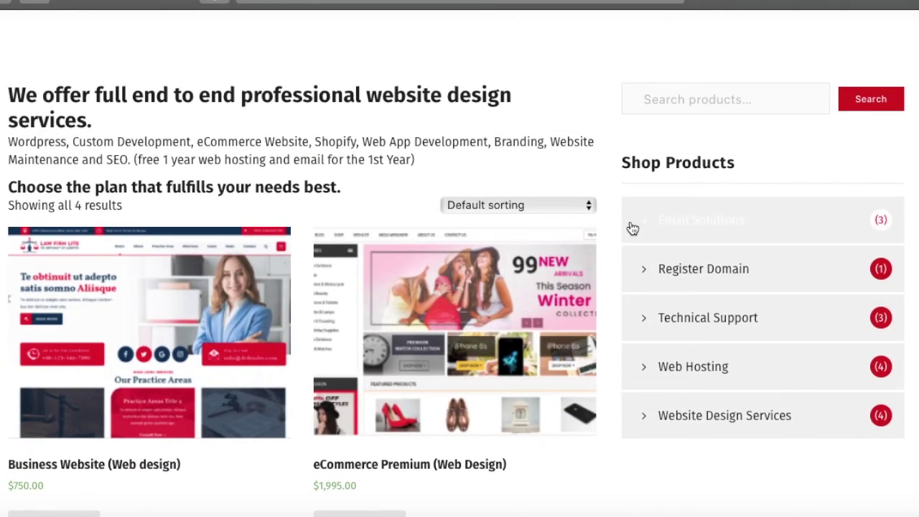
scroll(632, 227, "down", 1)
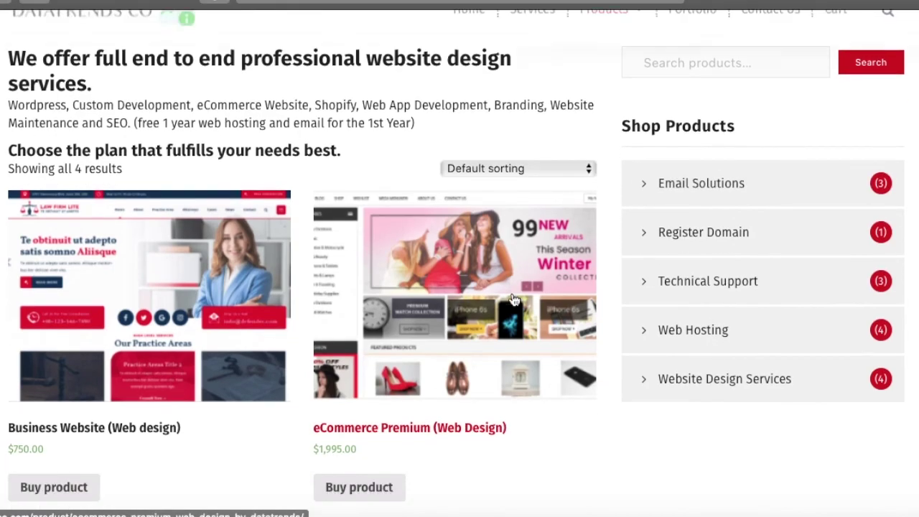
scroll(458, 426, "down", 7)
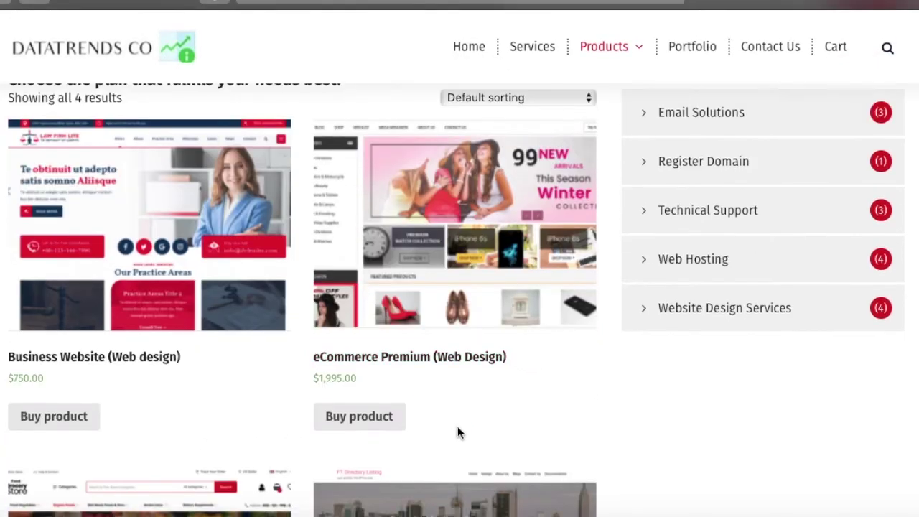